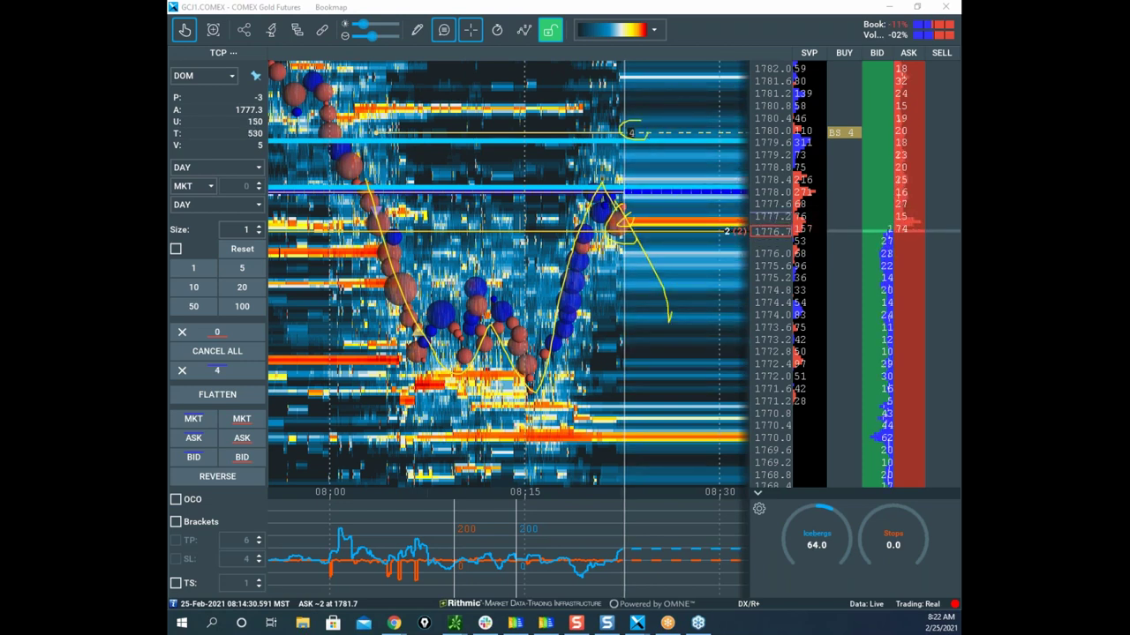
Sell 1 additional gold futures contract at market
left_click(248, 421)
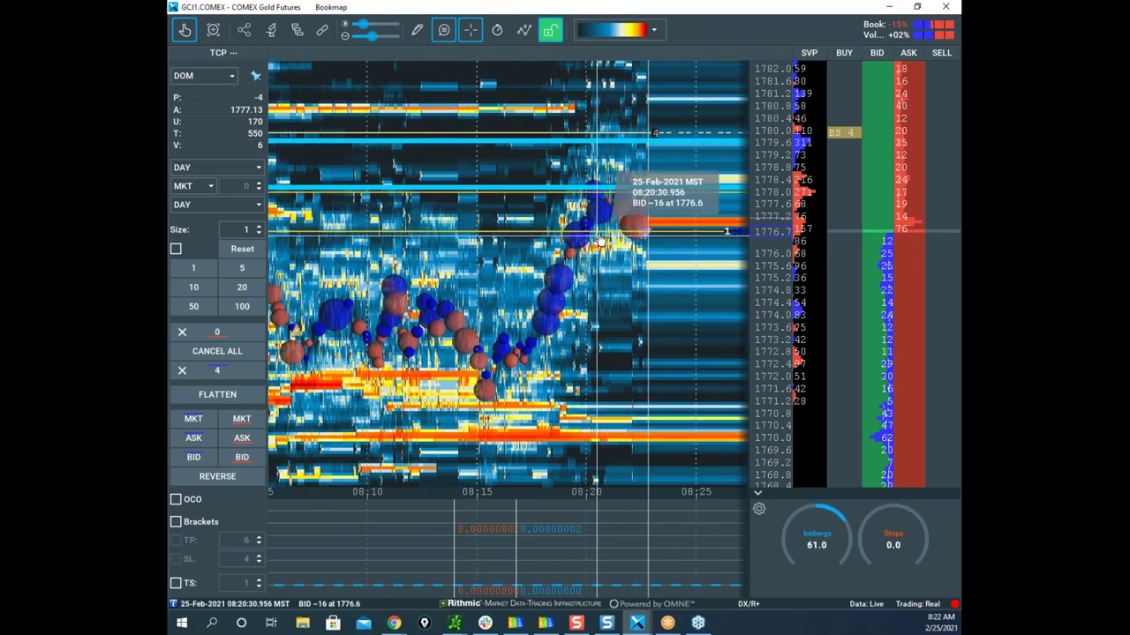
Examine the gold heatmap's sell-off between 08:00 and 08:08, clear the drawn markings, and return to the current price action
scroll(466, 237, "up", 5)
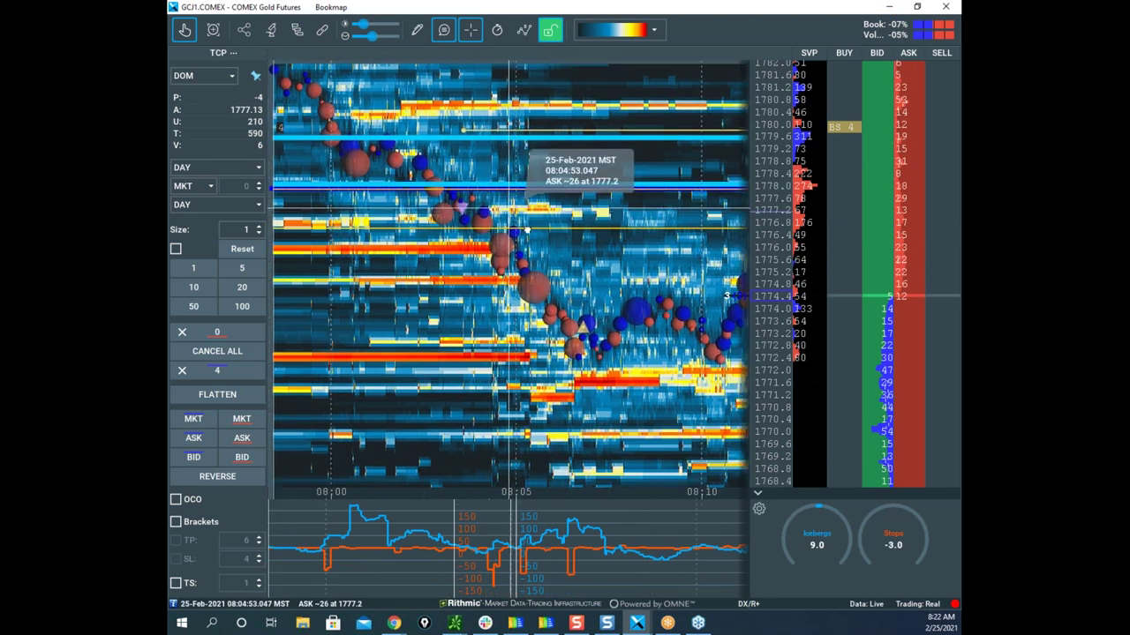
scroll(501, 232, "up", 3)
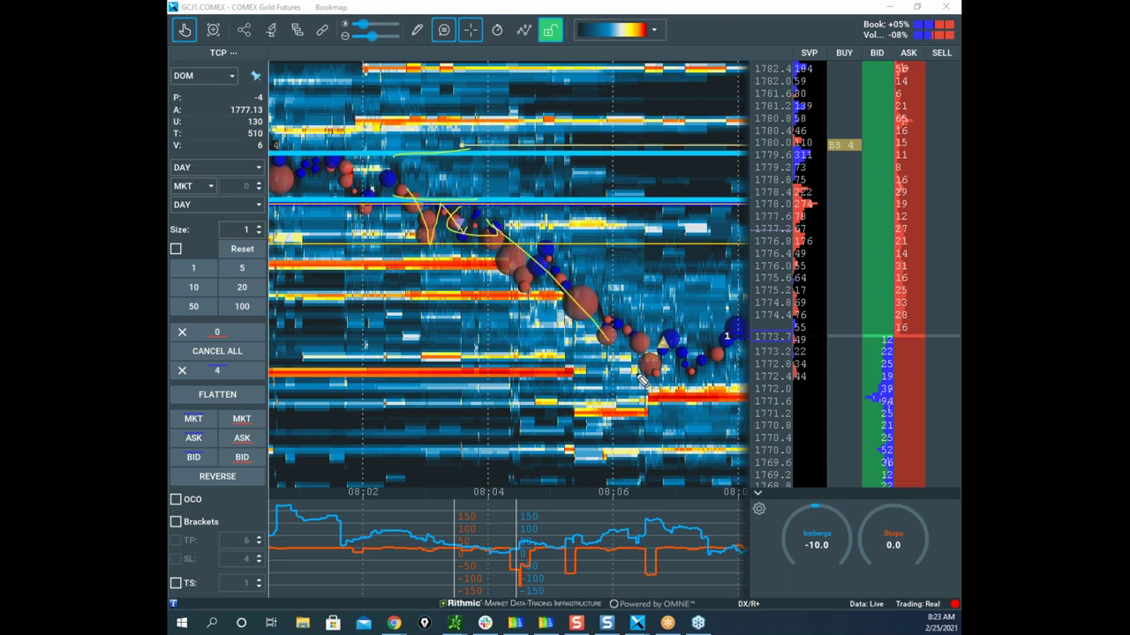
key("Escape")
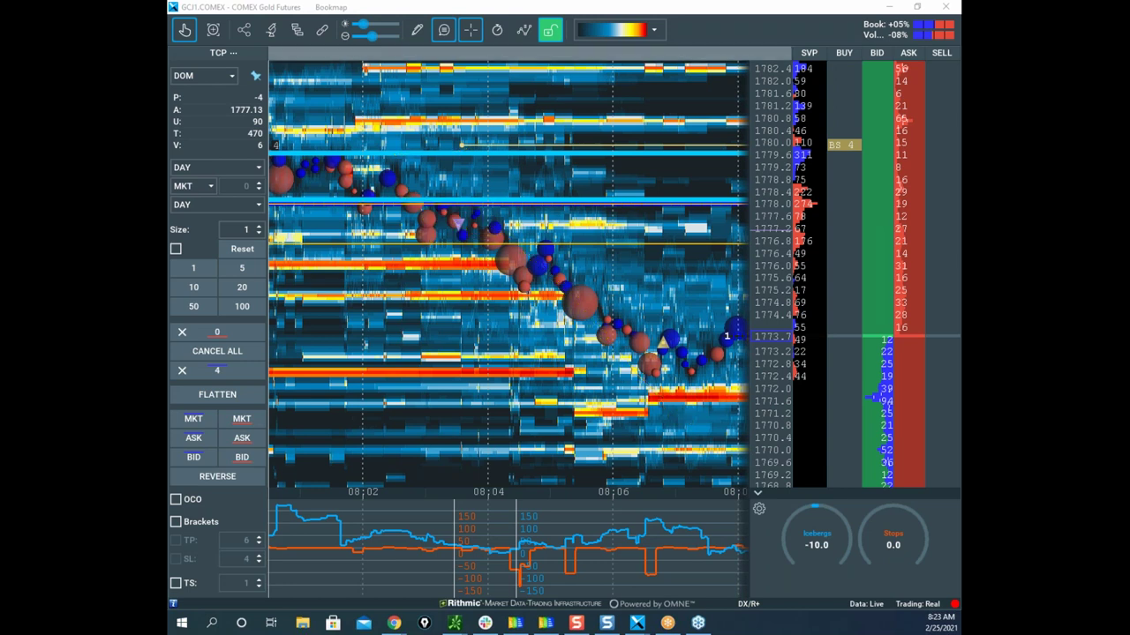
scroll(638, 232, "down", 3)
left_click_drag(638, 232, 480, 258)
scroll(559, 251, "down", 5)
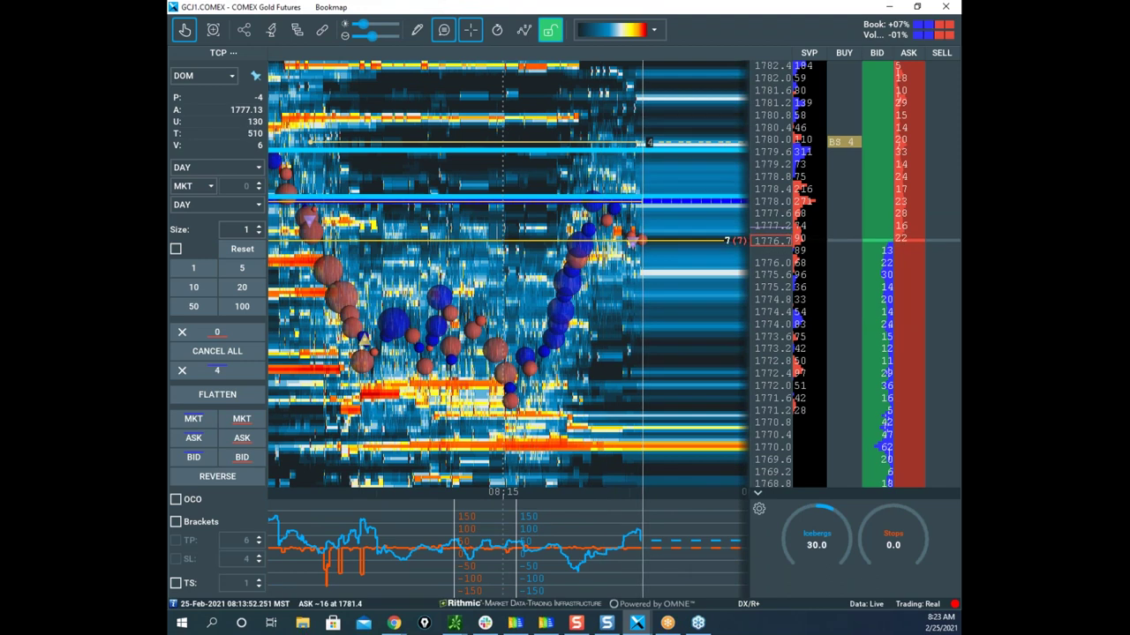
Look back through the gold heatmap's earlier session, reviewing the order and execution markers between 06:30 and 07:30
right_click(538, 389)
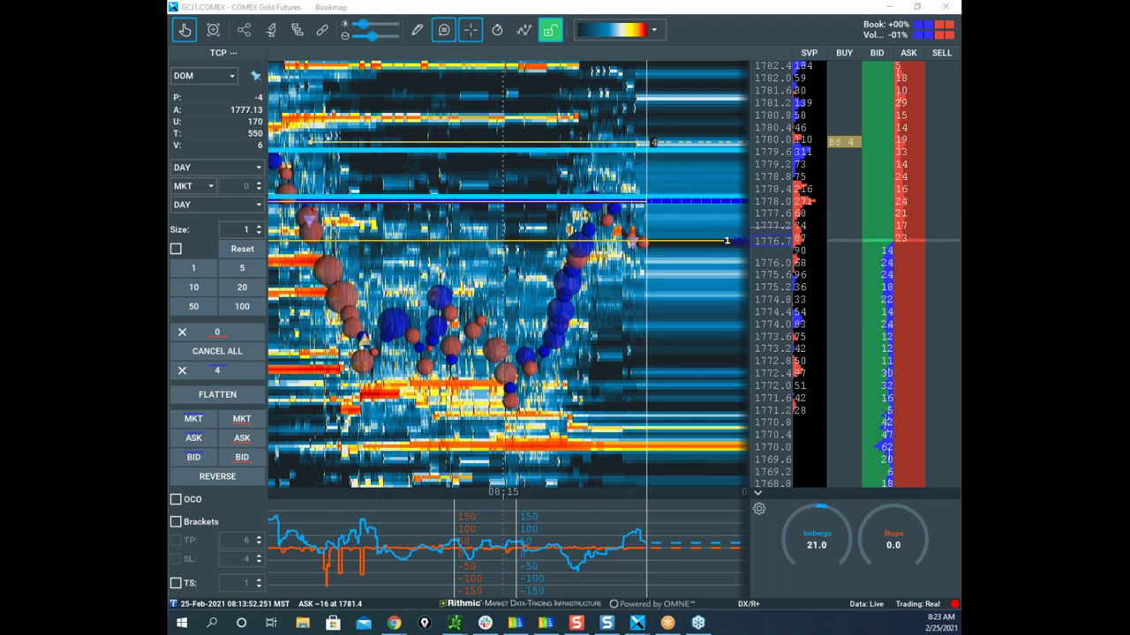
right_click(494, 248)
left_click(477, 221)
left_click_drag(477, 221, 685, 215)
left_click_drag(516, 212, 620, 221)
scroll(620, 221, "down", 1)
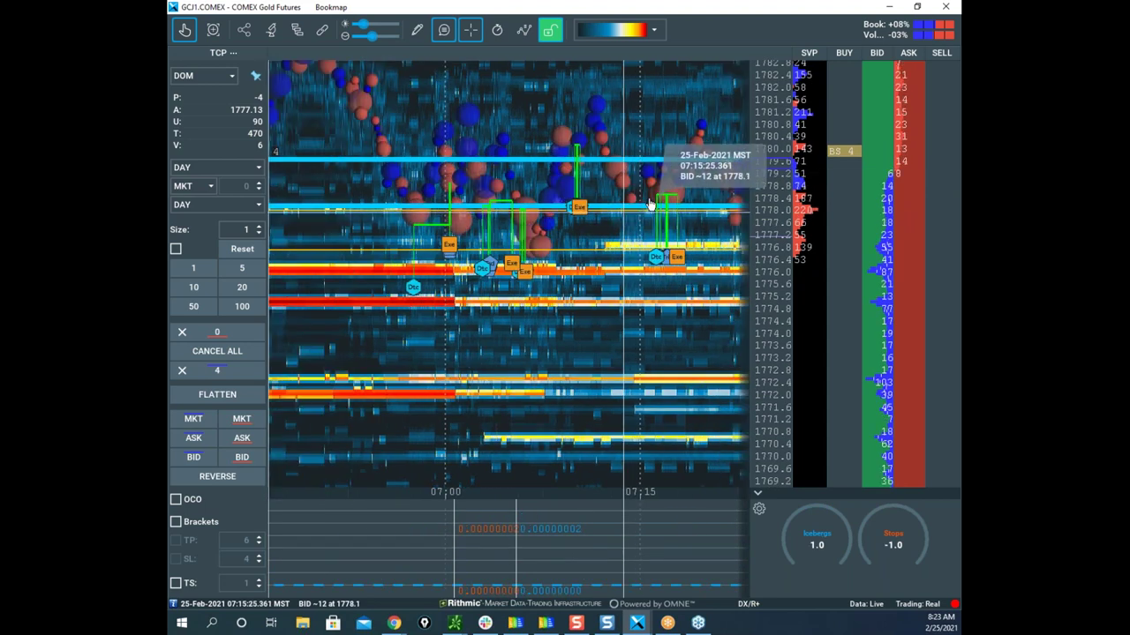
scroll(592, 227, "down", 3)
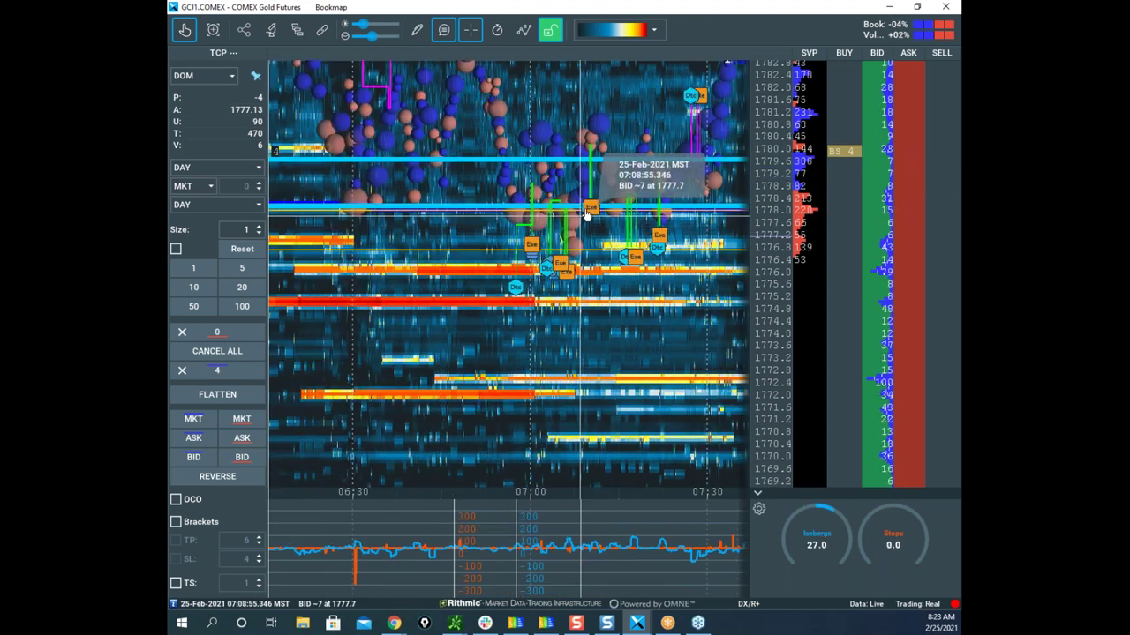
left_click_drag(626, 218, 651, 256)
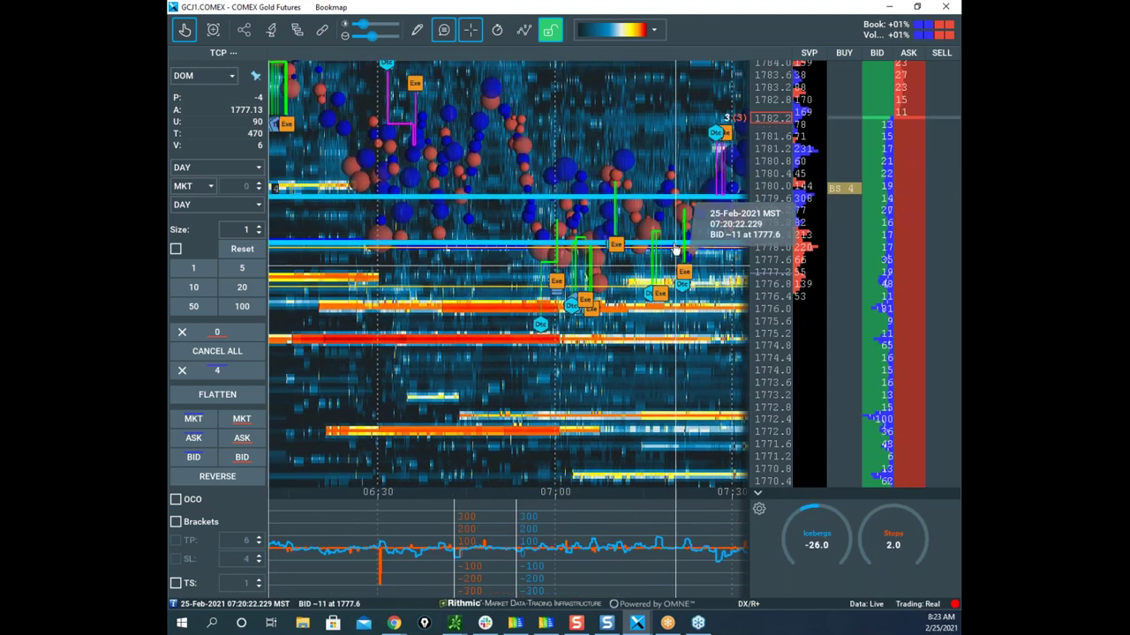
left_click_drag(645, 187, 661, 208)
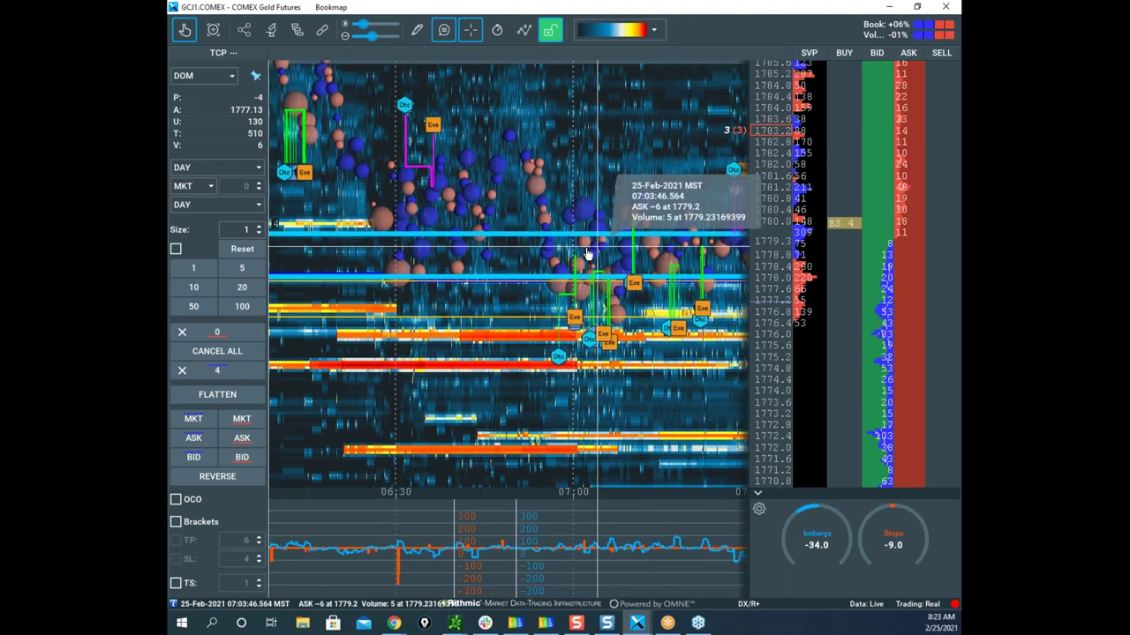
left_click_drag(503, 241, 568, 262)
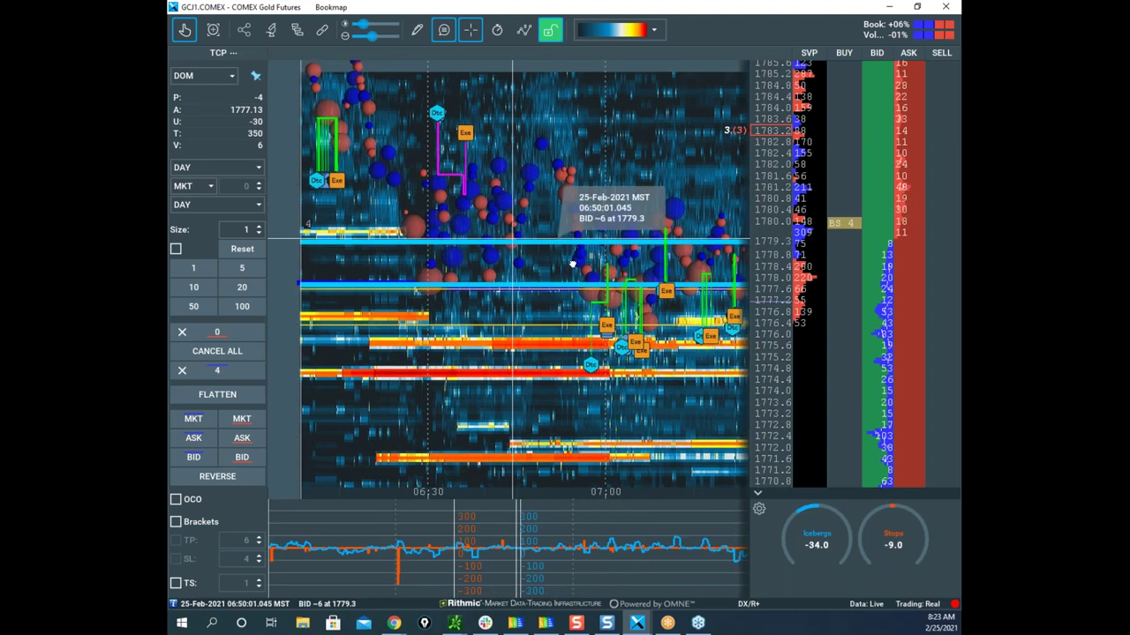
Examine the gold price drop and stop activity around 06:30 up close, then clear the drawn markings
scroll(567, 263, "up", 3)
left_click_drag(490, 259, 547, 262)
scroll(535, 264, "up", 3)
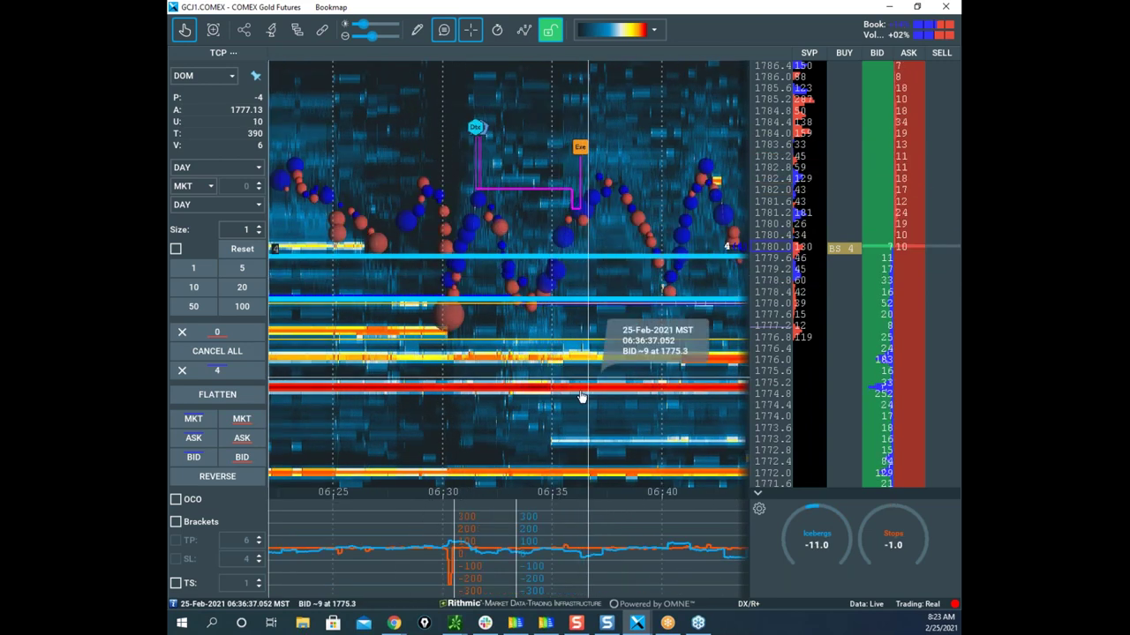
scroll(497, 397, "up", 3)
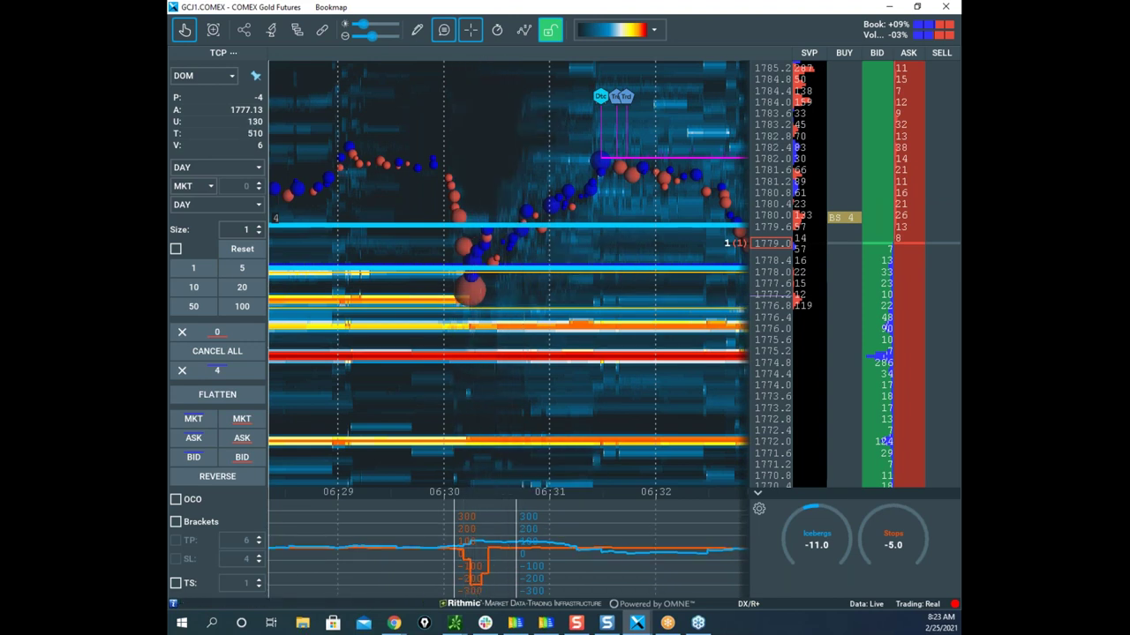
scroll(560, 227, "up", 3)
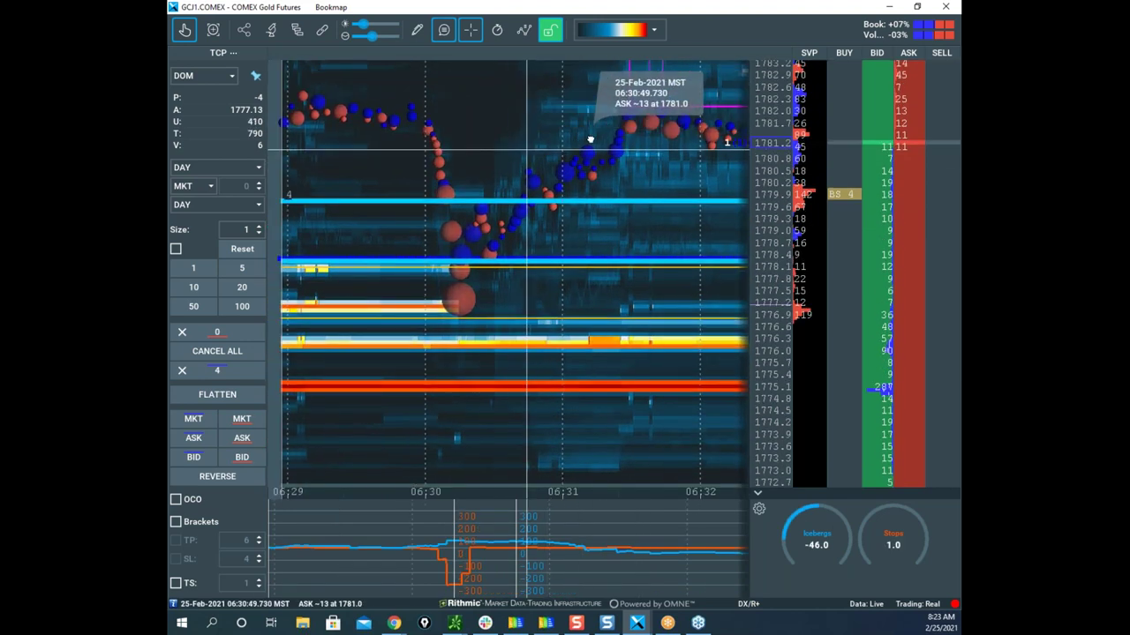
scroll(530, 158, "up", 3)
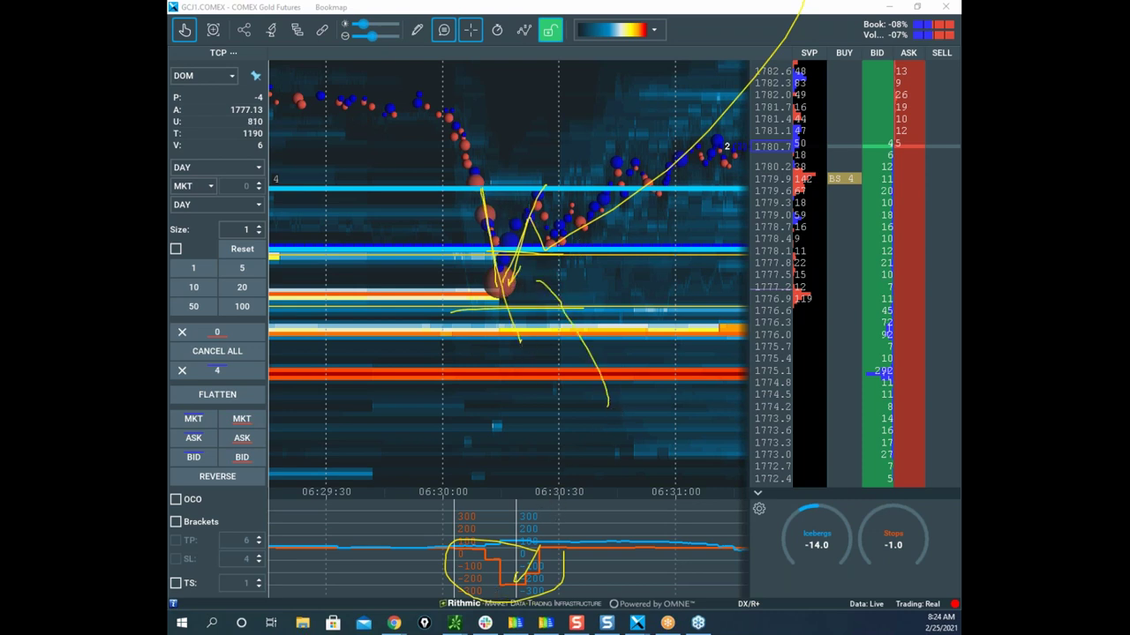
right_click(635, 260)
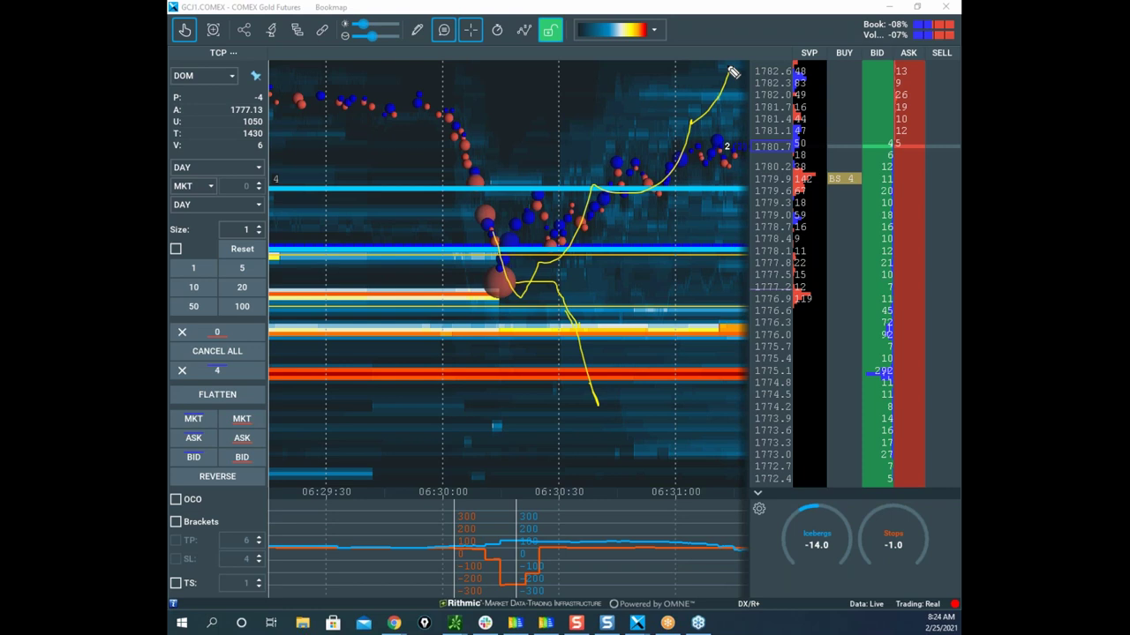
key("Escape")
Review the gold rebound and trade markers from 06:30 to 06:40, clearing the drawn price path
scroll(629, 139, "down", 3)
left_click_drag(630, 139, 533, 202)
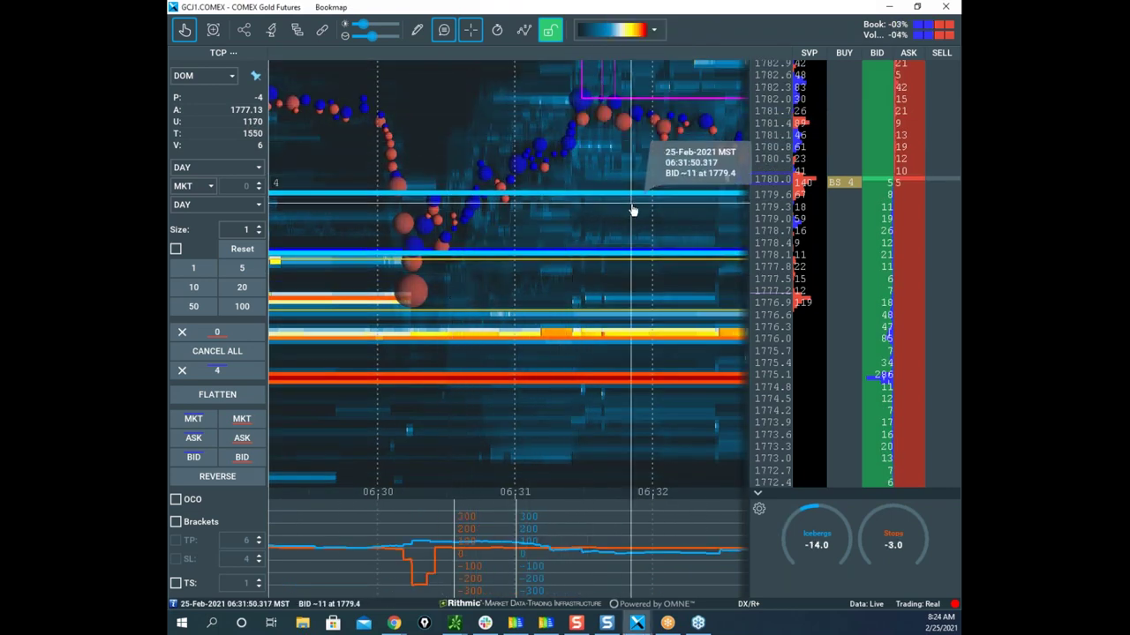
scroll(617, 198, "down", 2)
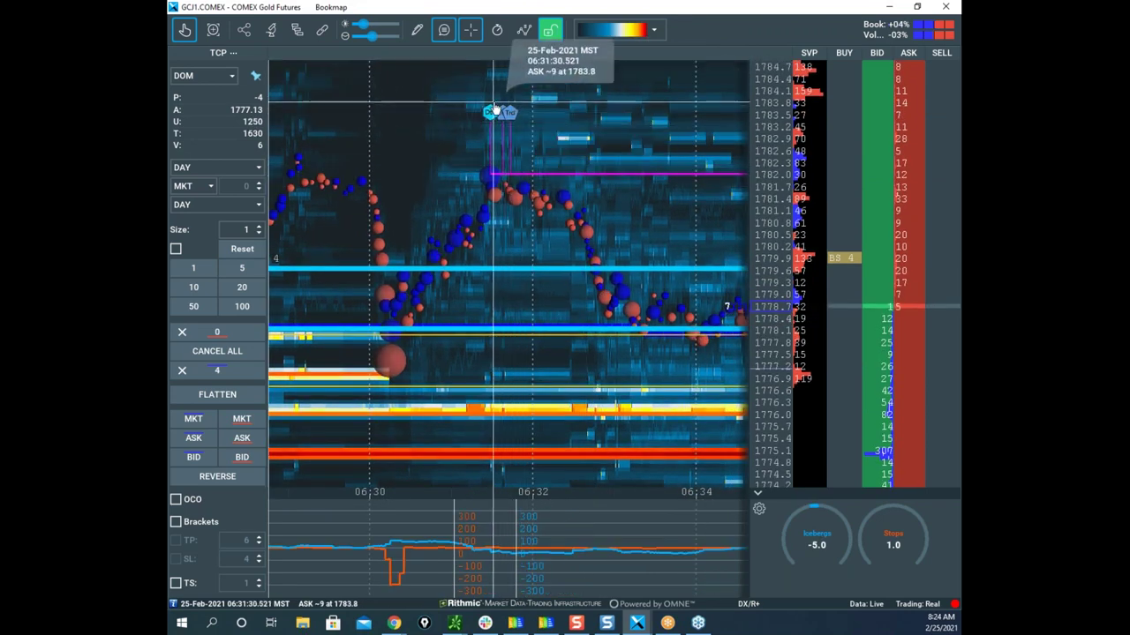
scroll(576, 196, "down", 1)
left_click_drag(597, 209, 550, 182)
left_click_drag(715, 221, 471, 190)
scroll(623, 219, "down", 2)
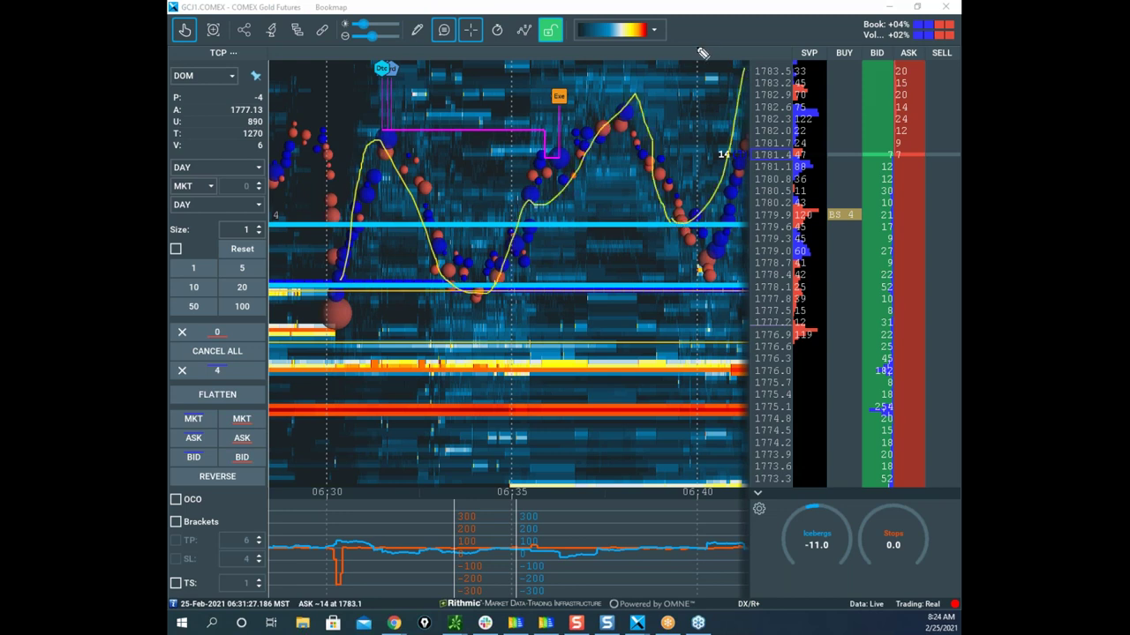
key("Escape")
Follow the gold heatmap forward from 06:40 through the 07:00 trades to the latest price action after 08:00
left_click_drag(683, 127, 409, 114)
scroll(653, 183, "down", 3)
left_click_drag(681, 213, 496, 221)
left_click_drag(656, 239, 459, 230)
scroll(636, 250, "down", 2)
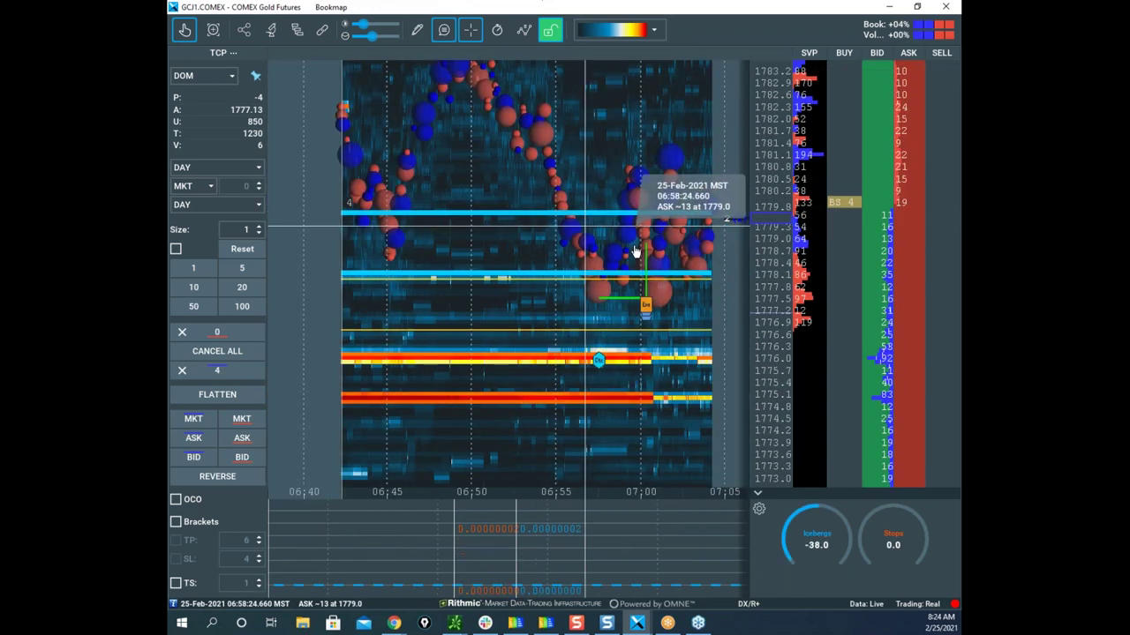
left_click_drag(676, 303, 477, 294)
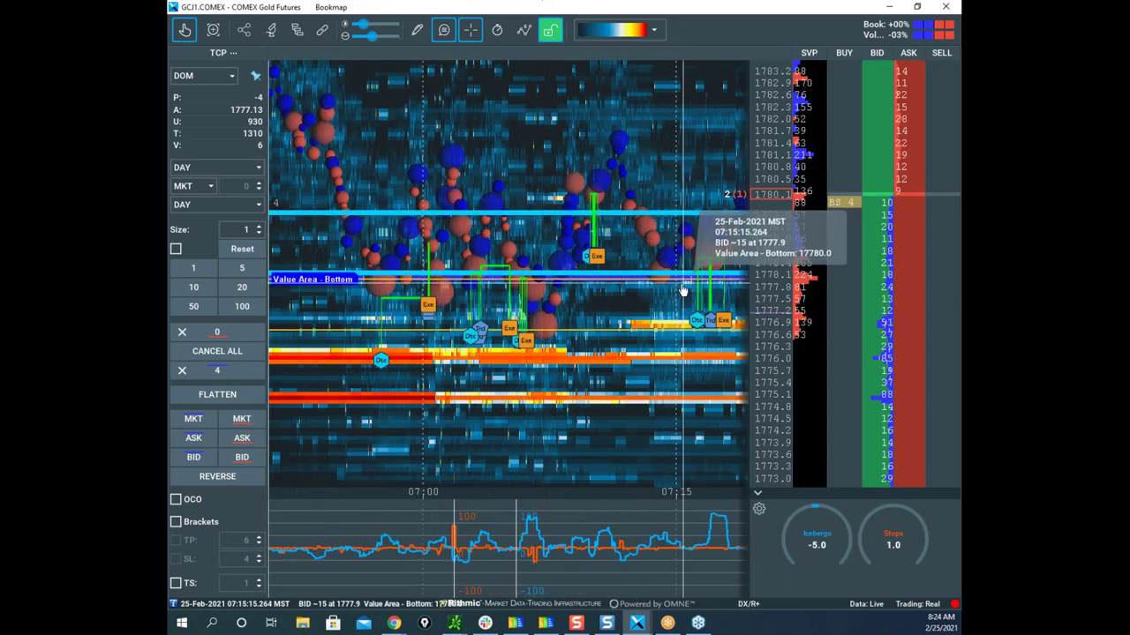
scroll(682, 290, "down", 3)
left_click_drag(663, 284, 397, 267)
scroll(627, 278, "down", 3)
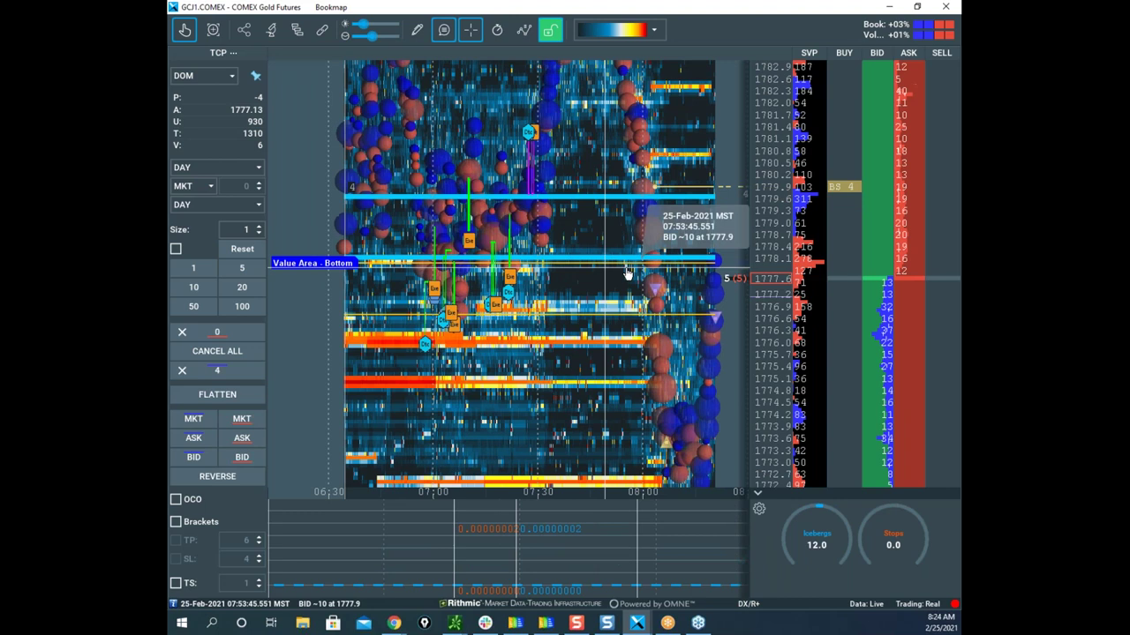
left_click_drag(612, 272, 370, 220)
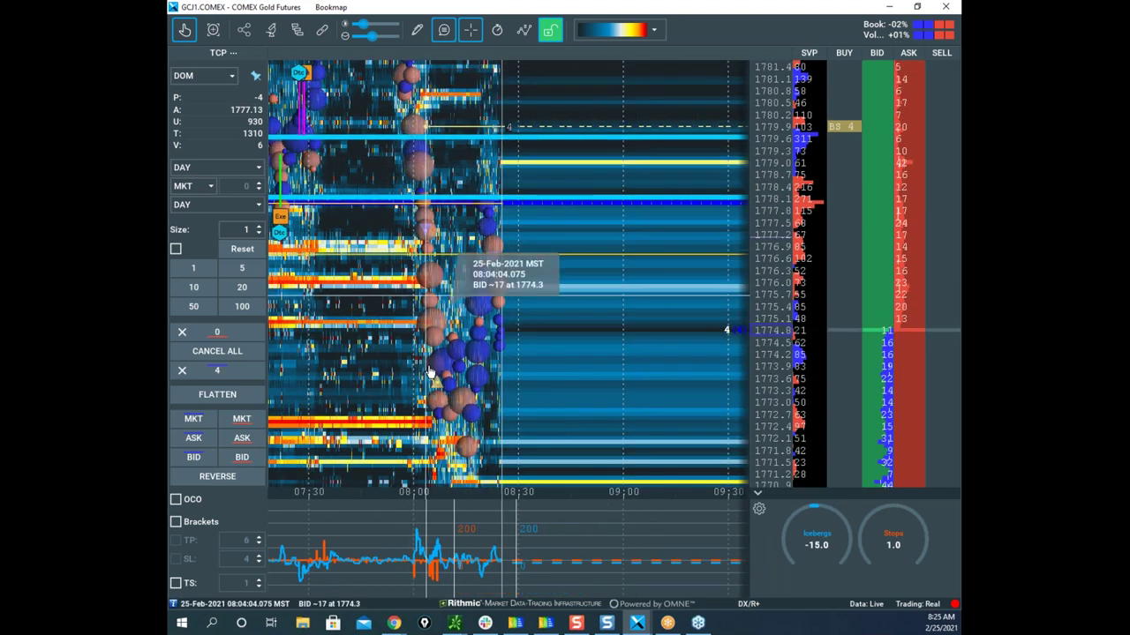
Focus the gold heatmap on the 08:00 to 08:30 price action and widen its visible price range
scroll(642, 336, "up", 3)
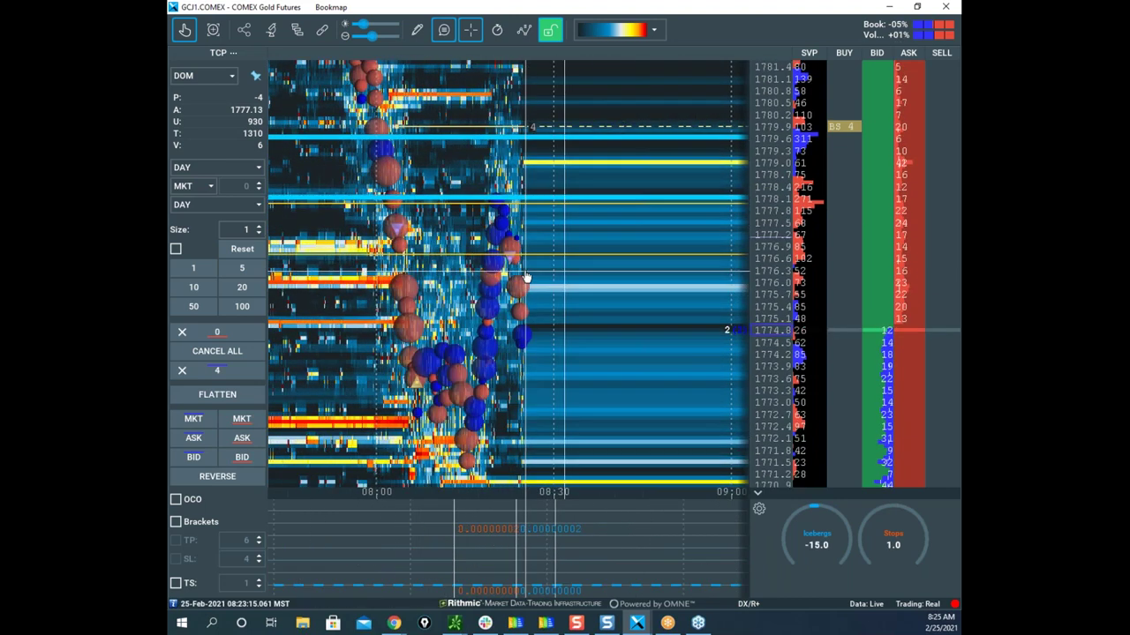
left_click_drag(535, 328, 657, 323)
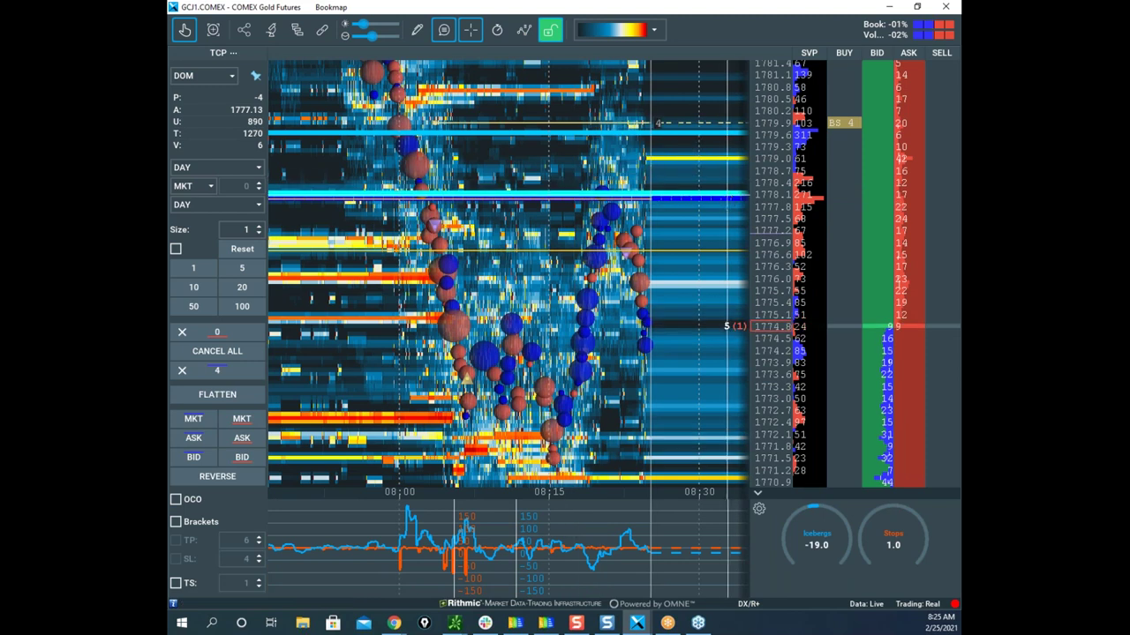
left_click_drag(782, 188, 782, 215)
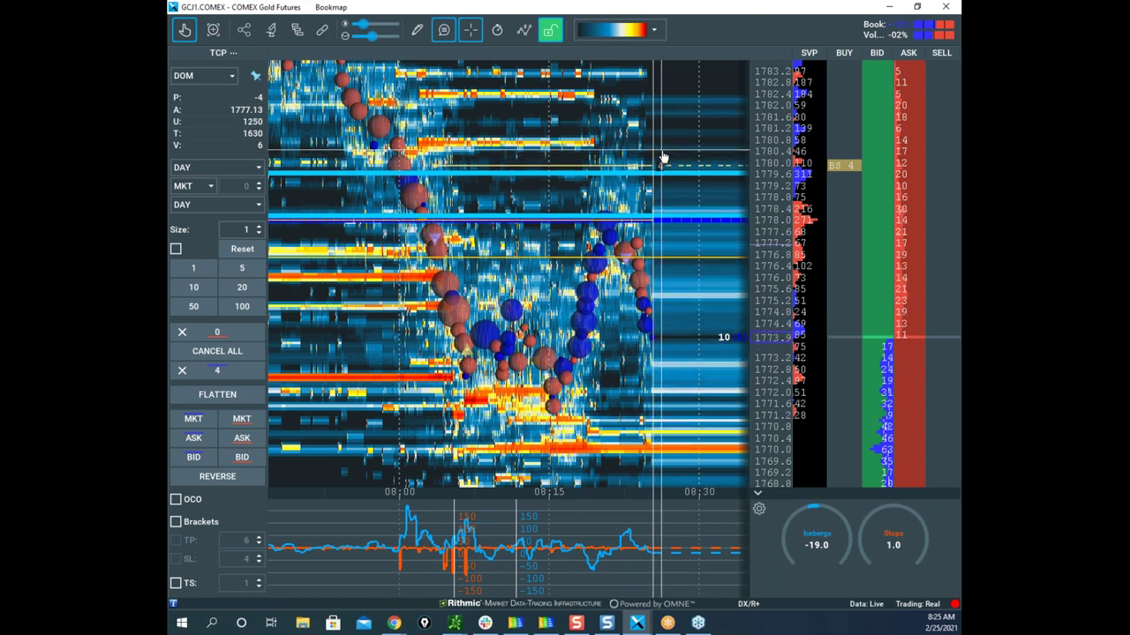
scroll(671, 158, "down", 3)
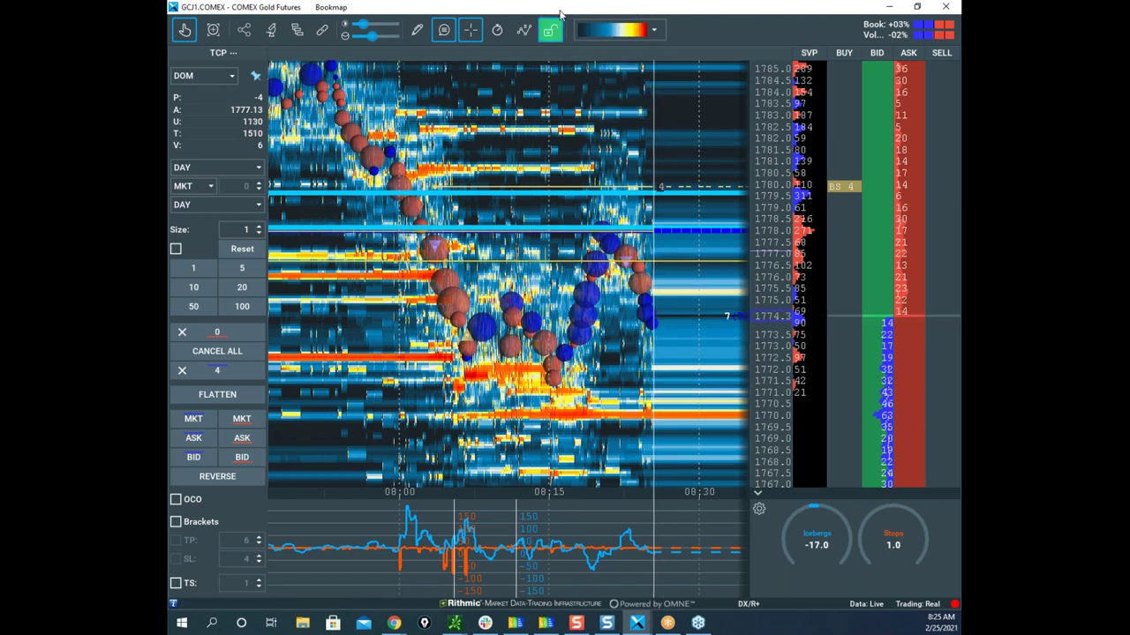
Switch to the E-Mini Nasdaq-100 heatmap and examine its price action since 08:00 over a wider time and price range
left_click_drag(559, 8, 170, 114)
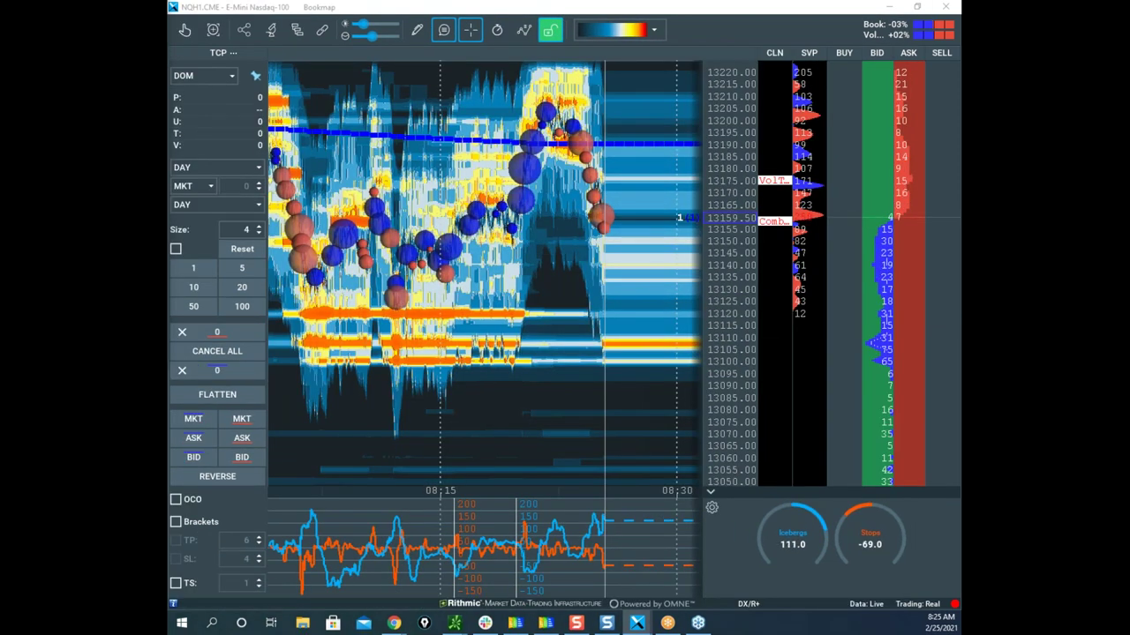
scroll(623, 207, "down", 2)
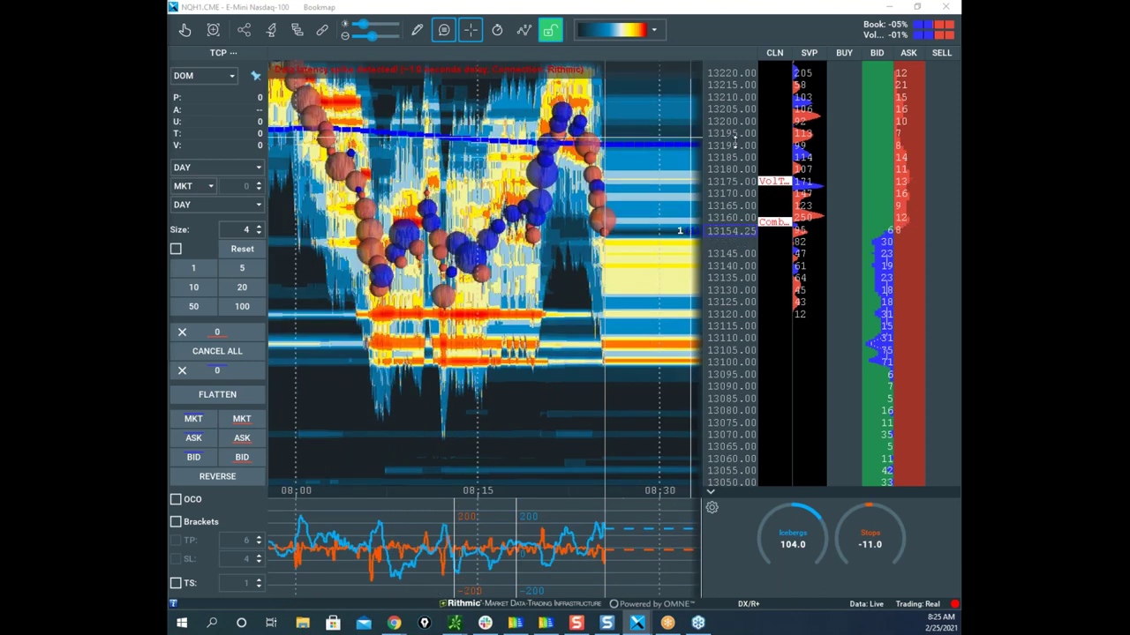
scroll(732, 143, "down", 2)
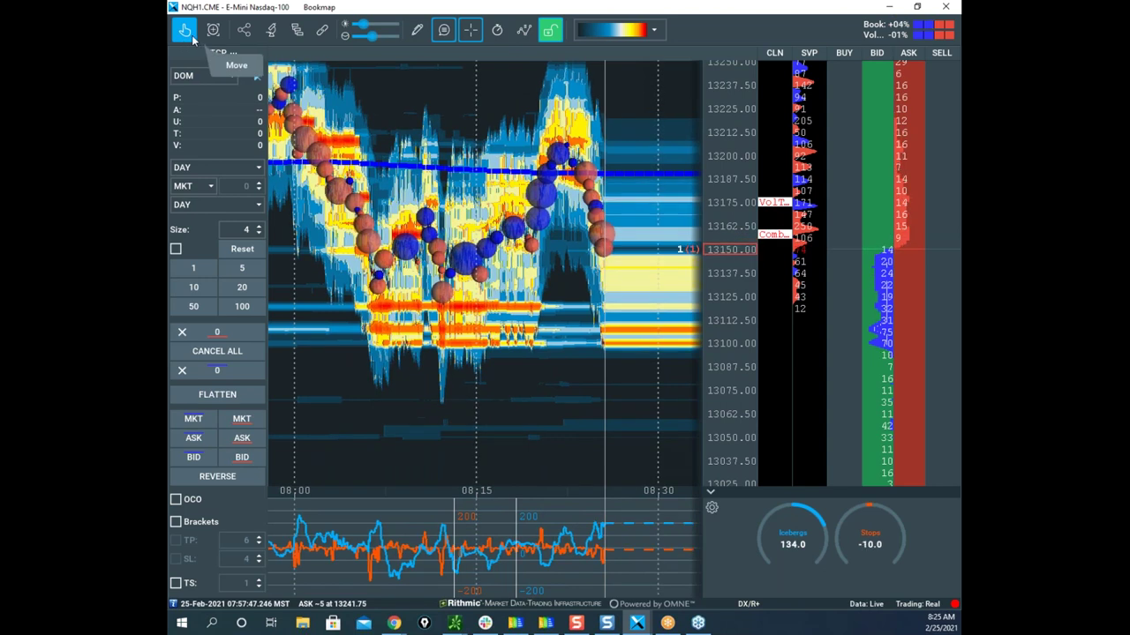
mouse_move(472, 126)
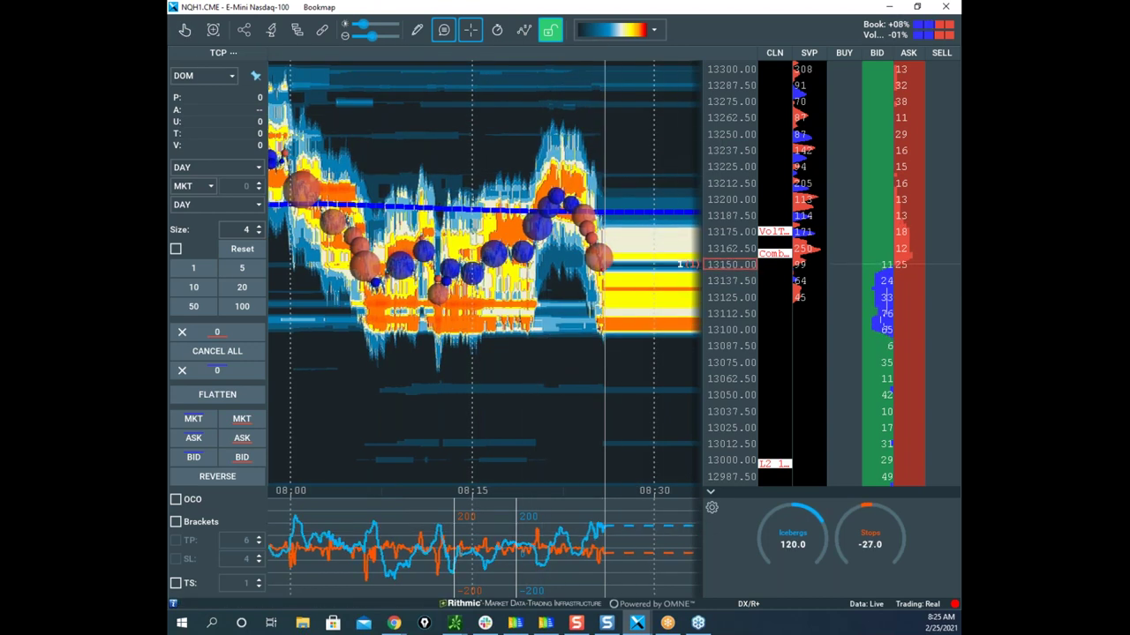
mouse_move(801, 208)
left_mouse_down()
mouse_move(804, 243)
mouse_move(772, 209)
left_mouse_up()
mouse_move(514, 244)
left_mouse_down()
mouse_move(609, 236)
mouse_move(647, 377)
left_mouse_up()
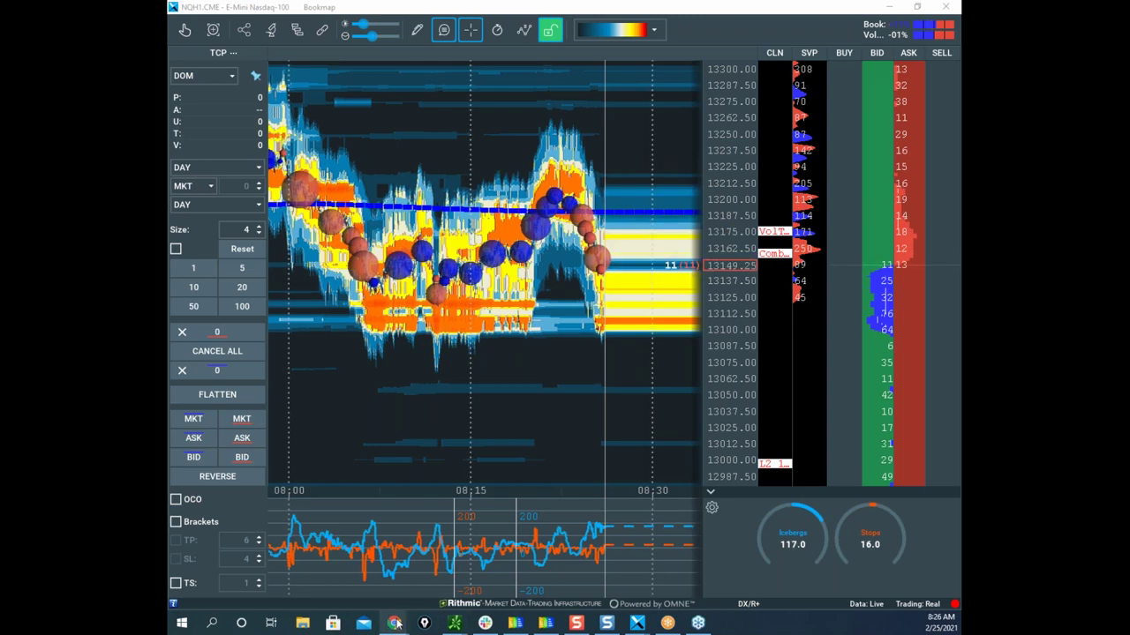
Switch to the remote desktop session in Chrome and show the NQ chartbook in Sierra Chart
mouse_move(389, 620)
left_click(393, 556)
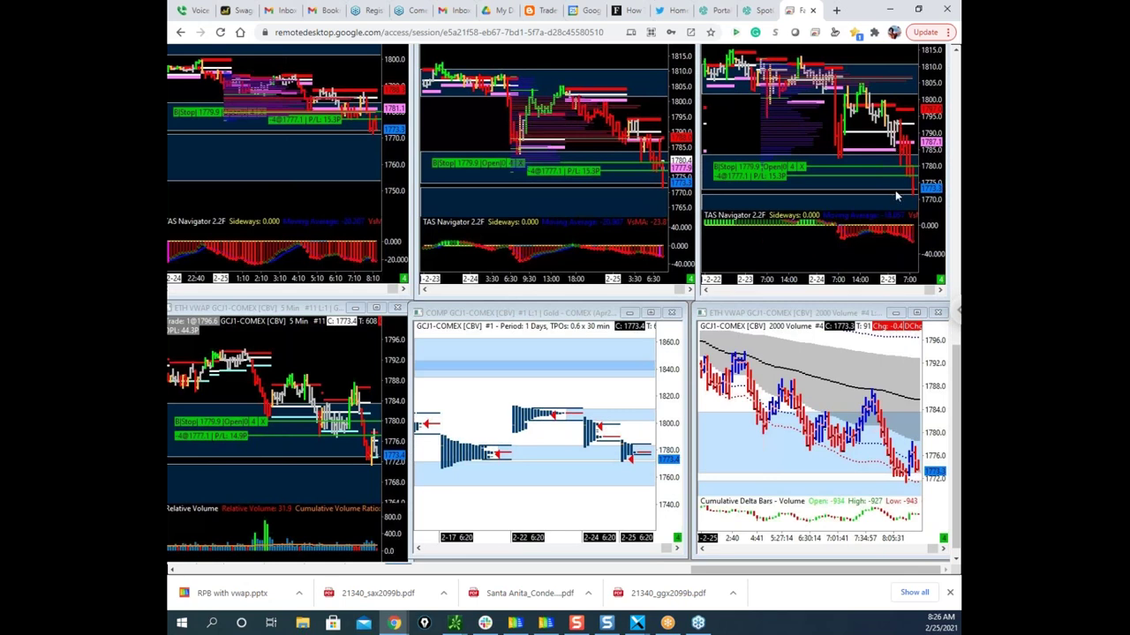
scroll(959, 401, "up", 4)
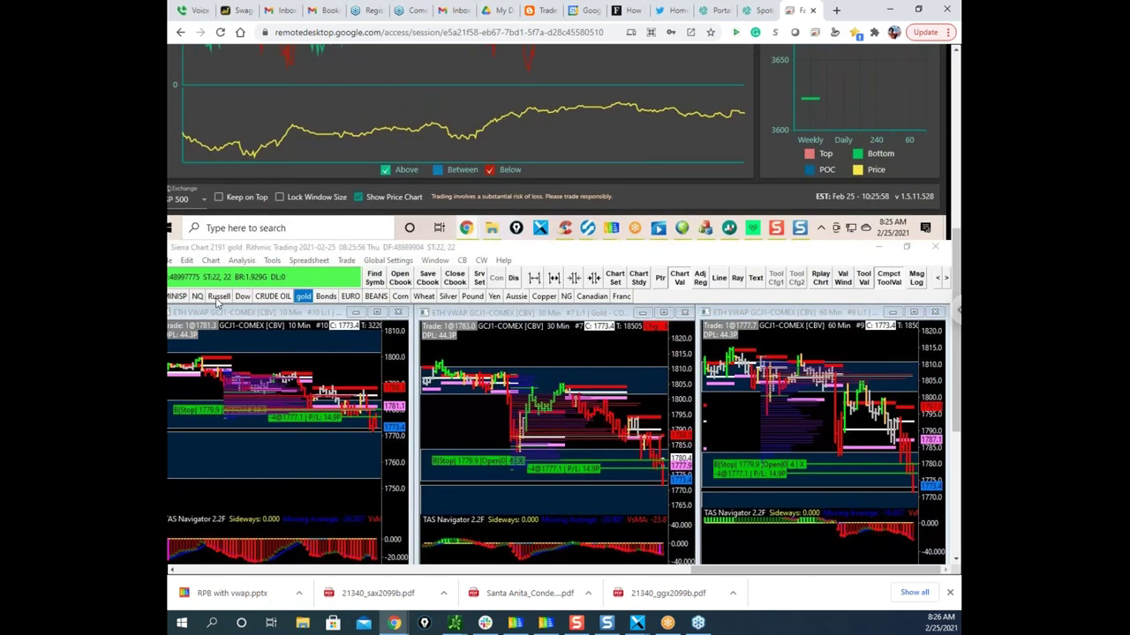
left_click(197, 296)
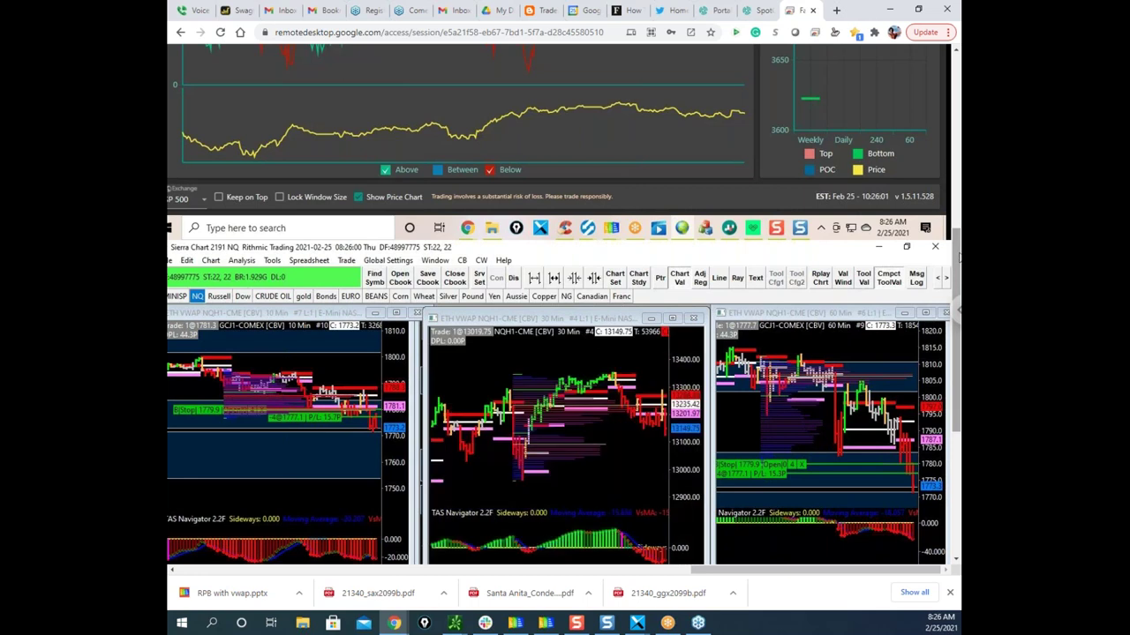
Bring the NQ 10, 30 and 60 minute charts into view, mark the 30 Min and 60 Min labels and clear the marks
scroll(956, 274, "down", 1)
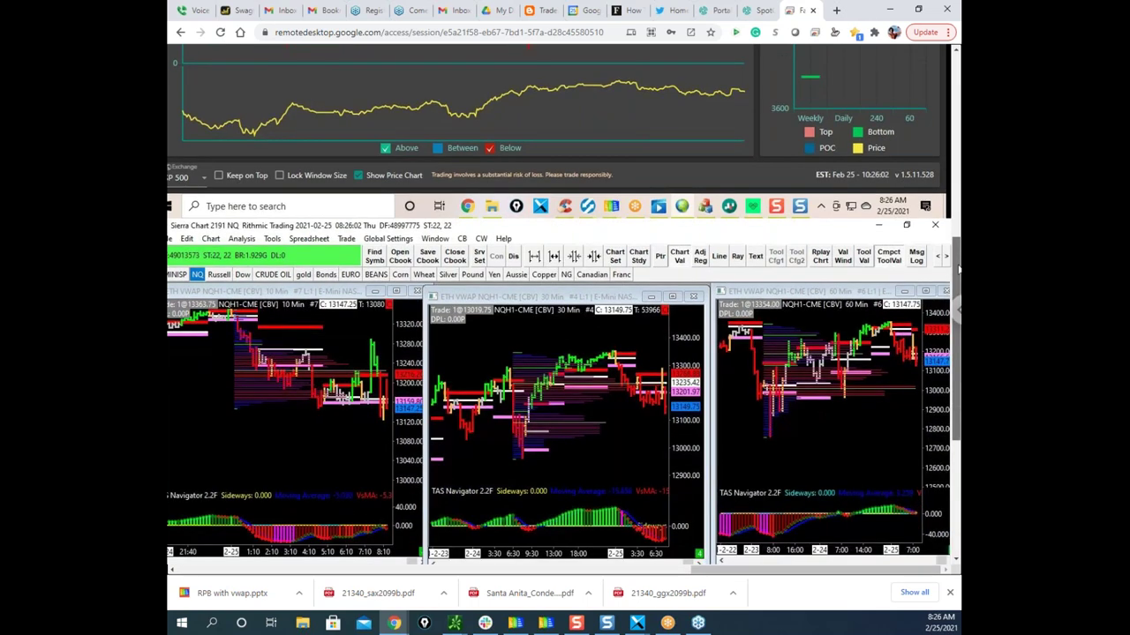
scroll(956, 289, "down", 1)
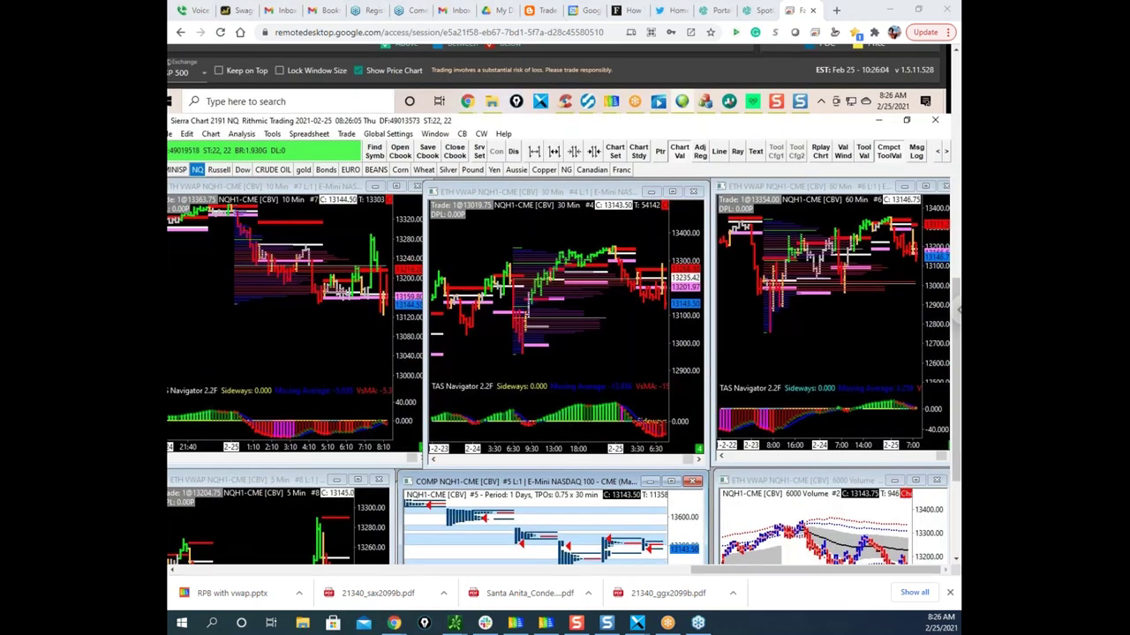
right_click(526, 261)
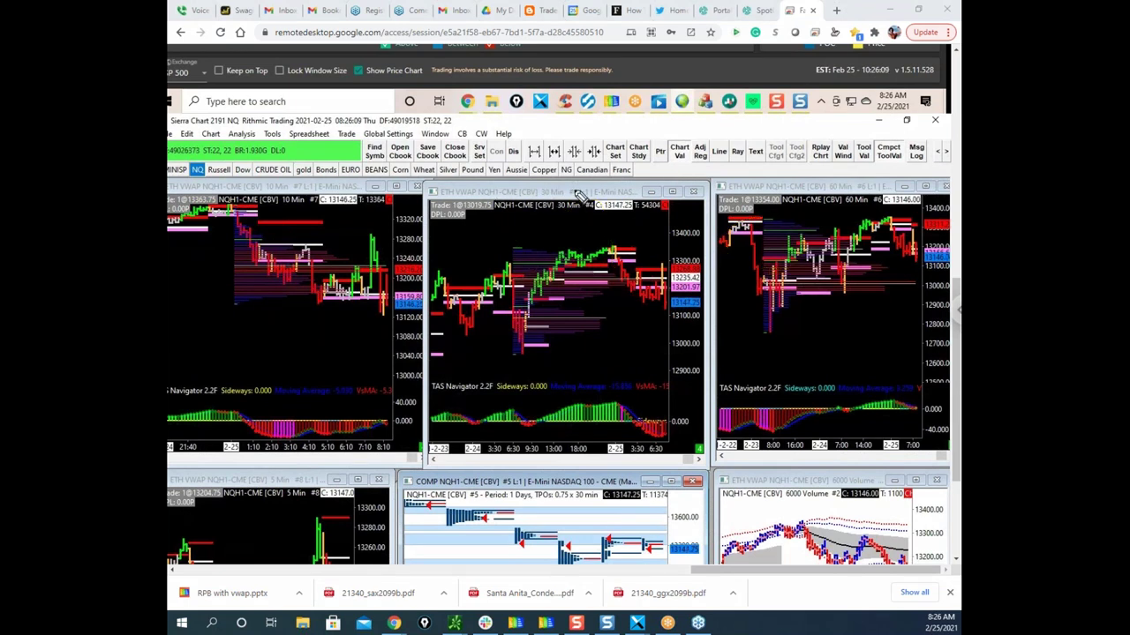
left_click_drag(538, 208, 584, 212)
left_click_drag(869, 203, 826, 207)
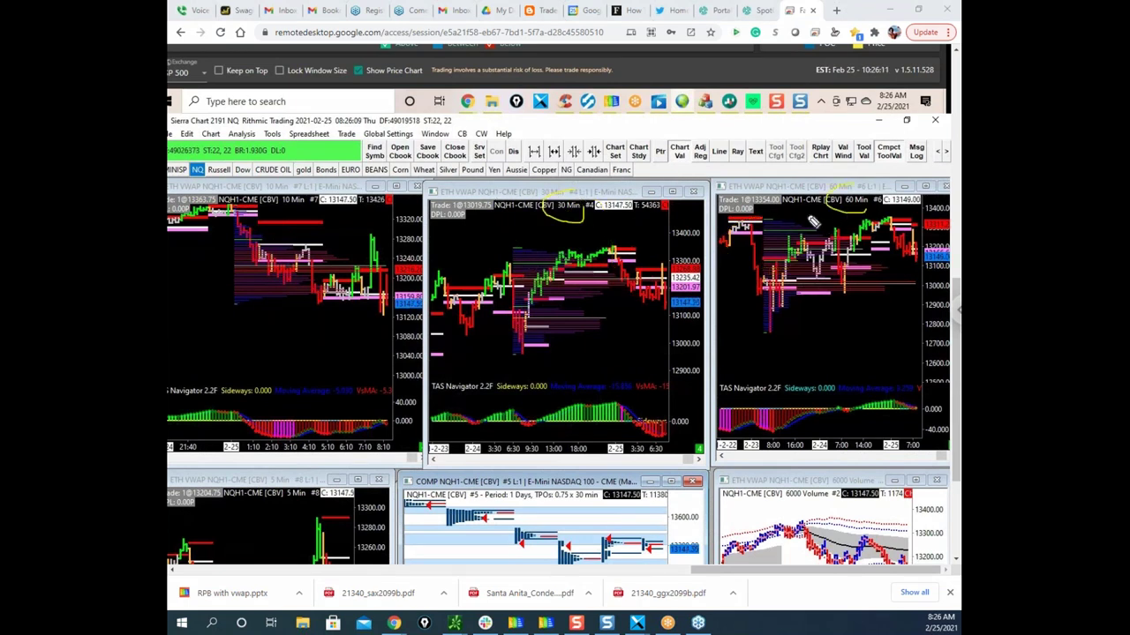
right_click(651, 92)
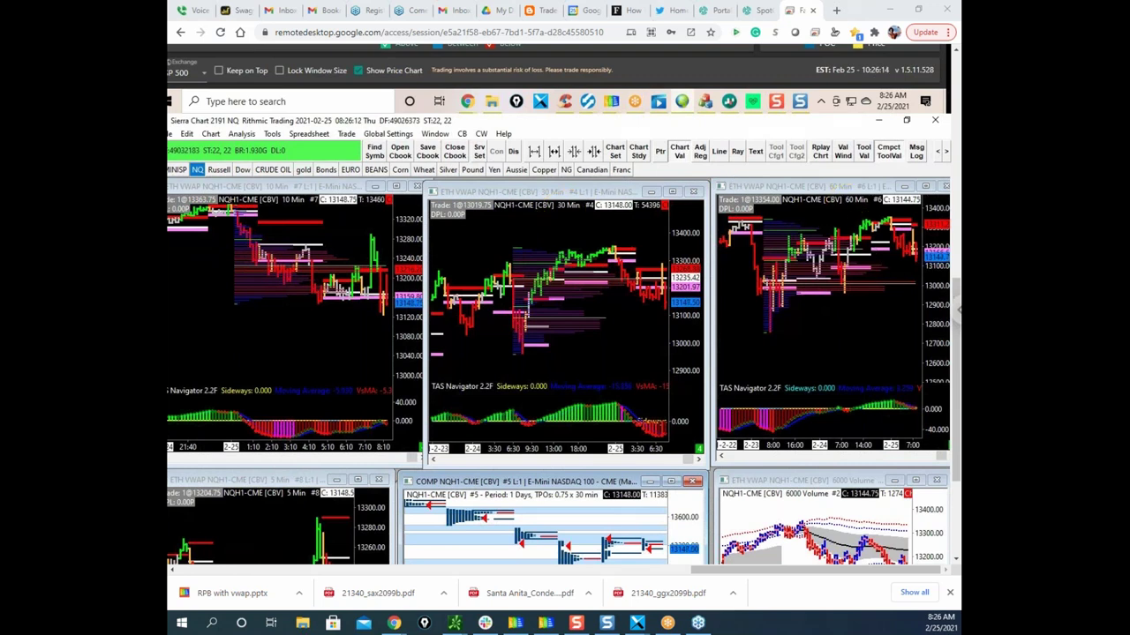
Enlarge the E-Mini Nasdaq-100 composite daily profile chart to fill the chartbook and show its full price range
scroll(840, 285, "down", 1)
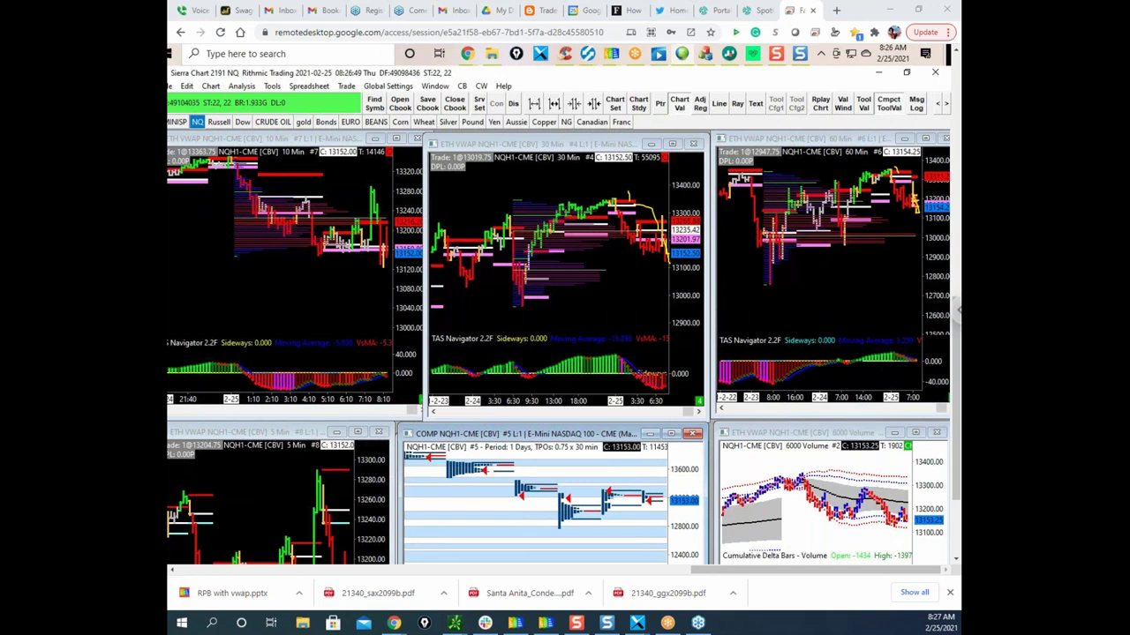
left_click(673, 436)
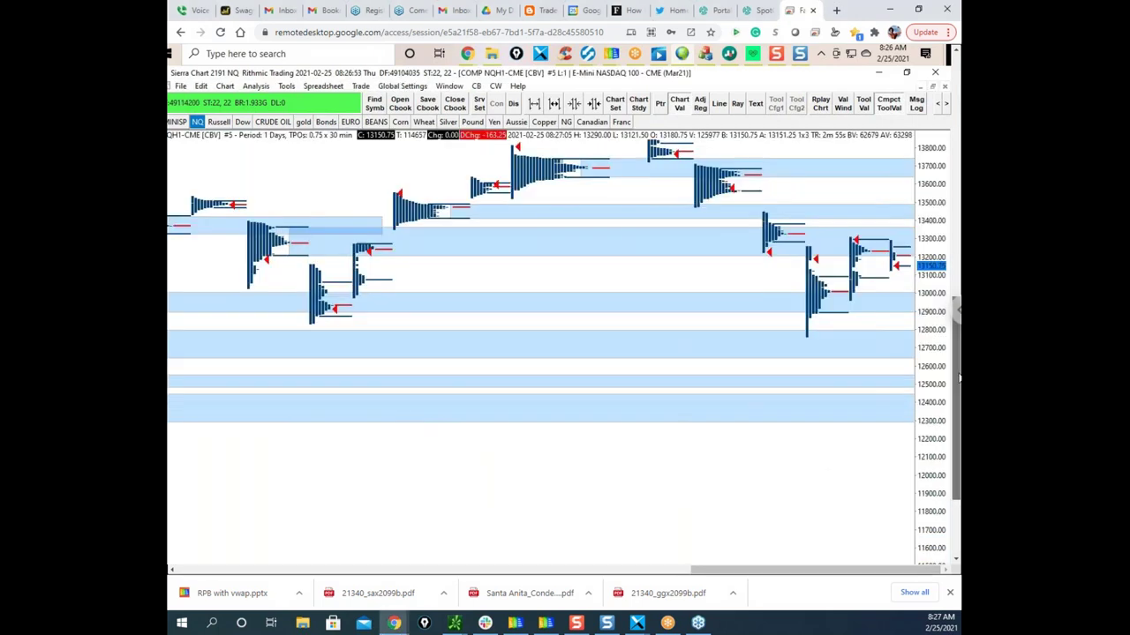
left_click_drag(955, 371, 955, 386)
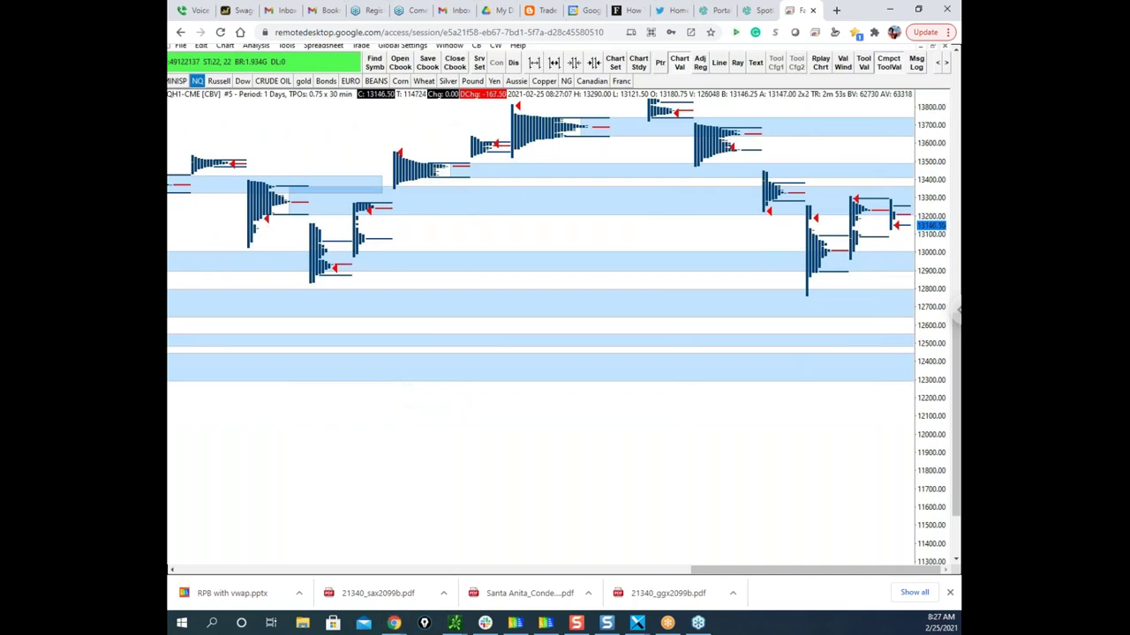
Mark the 13200 to 13350 zone with horizontal lines across the NQ profile chart and mark the recent profiles' upper levels
left_click_drag(298, 186, 350, 186)
left_click_drag(311, 219, 369, 218)
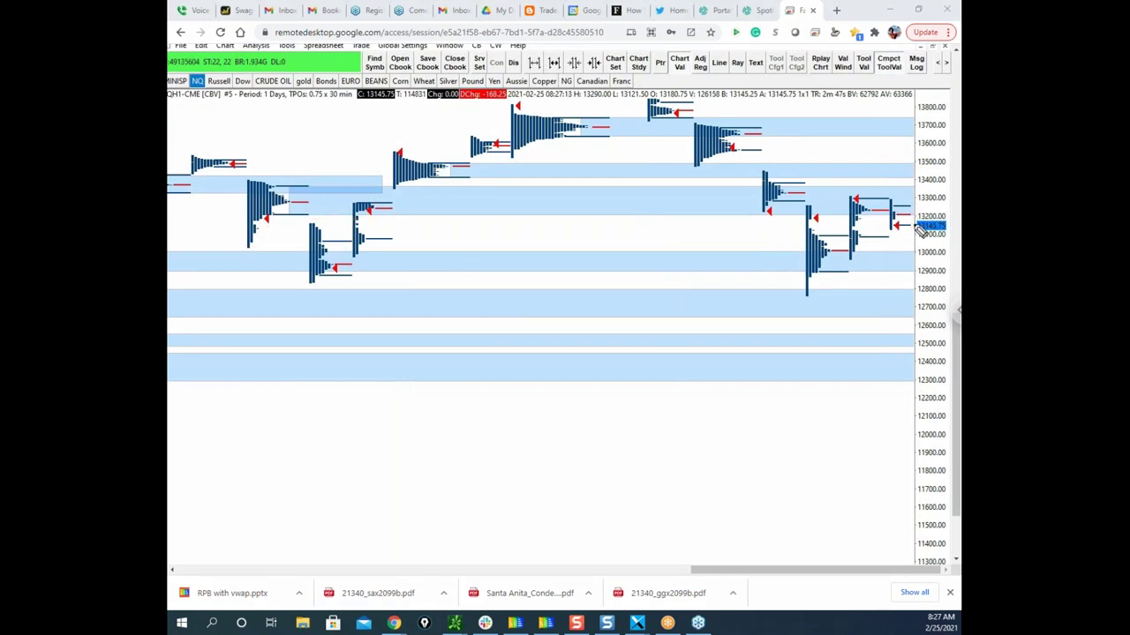
left_click_drag(288, 183, 764, 201)
left_click_drag(669, 215, 776, 215)
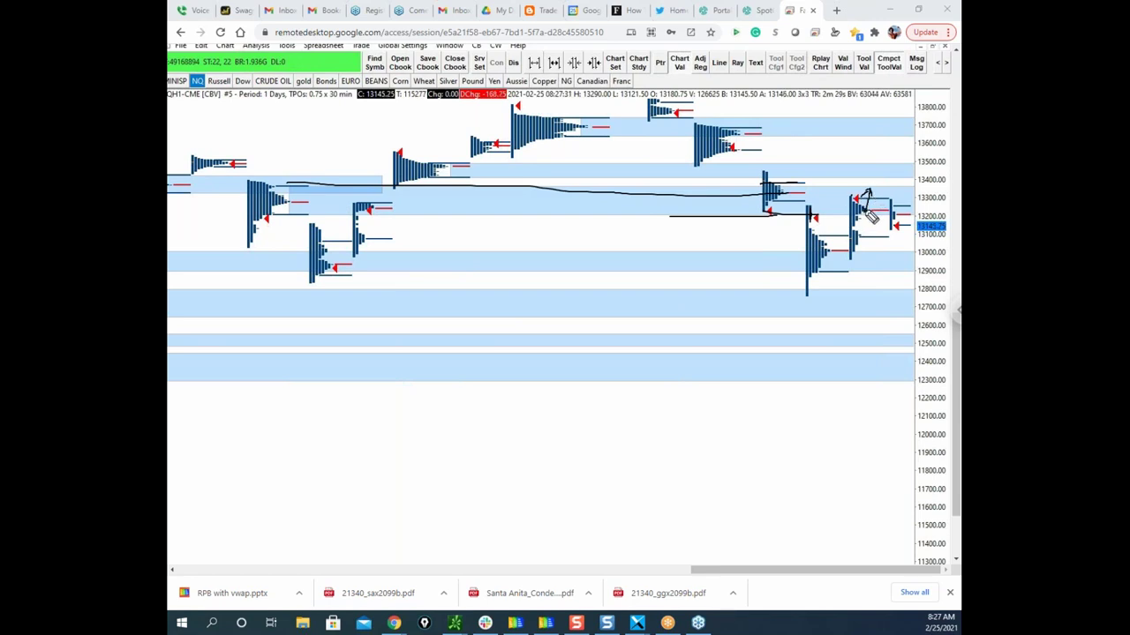
left_click_drag(864, 196, 885, 196)
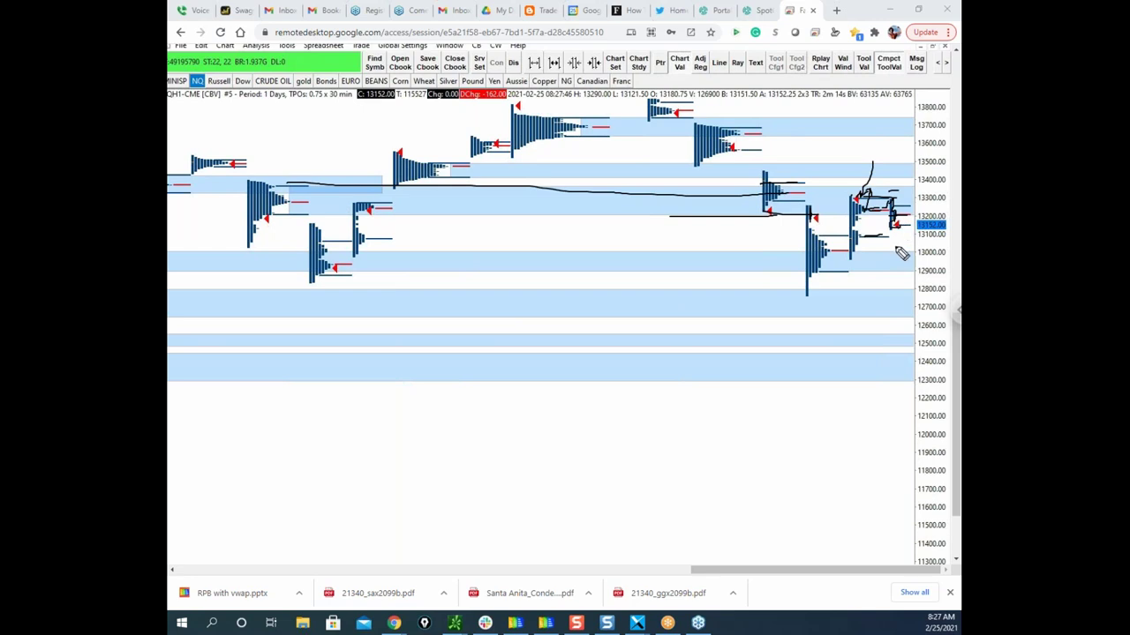
Sketch a drop from the latest NQ profile toward 13000, add lines at 12900 and the earlier lows, and circle 13000
mouse_move(895, 222)
left_mouse_down()
mouse_move(900, 251)
mouse_move(876, 252)
mouse_move(914, 255)
left_mouse_up()
left_click_drag(843, 272, 916, 271)
mouse_move(188, 250)
left_mouse_down()
mouse_move(272, 249)
mouse_move(351, 267)
left_mouse_up()
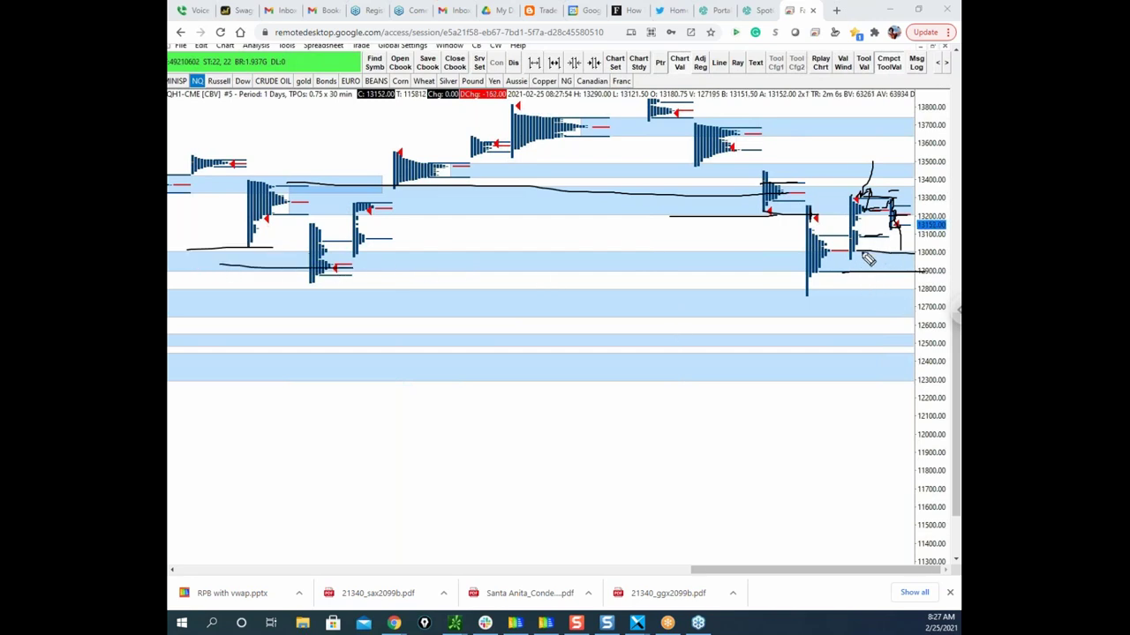
left_click_drag(848, 247, 837, 255)
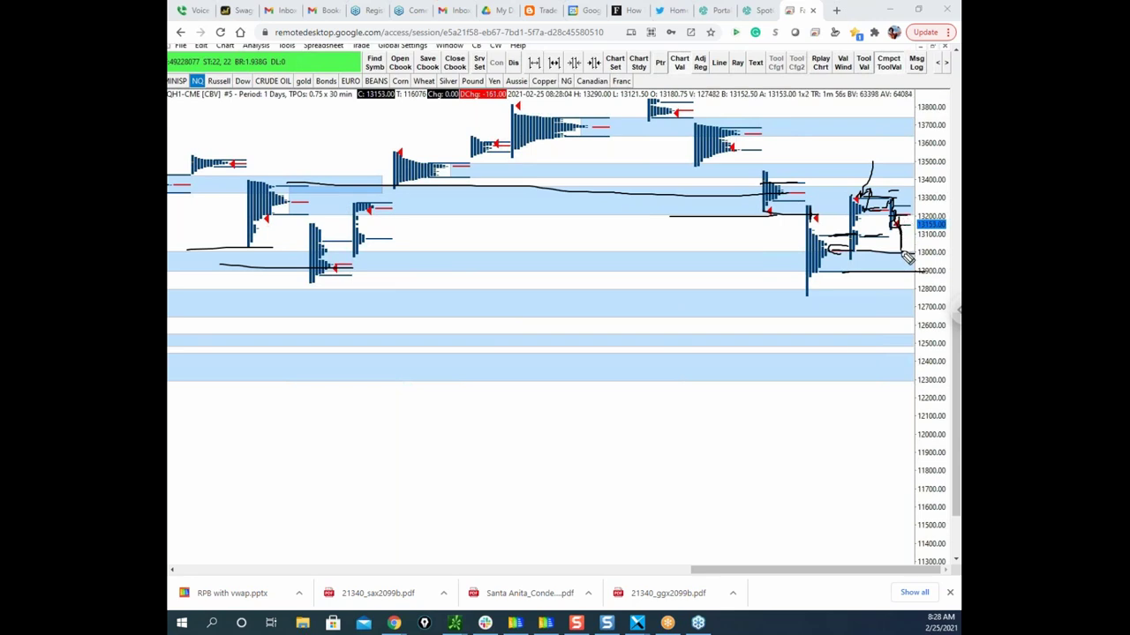
left_click_drag(920, 243, 953, 246)
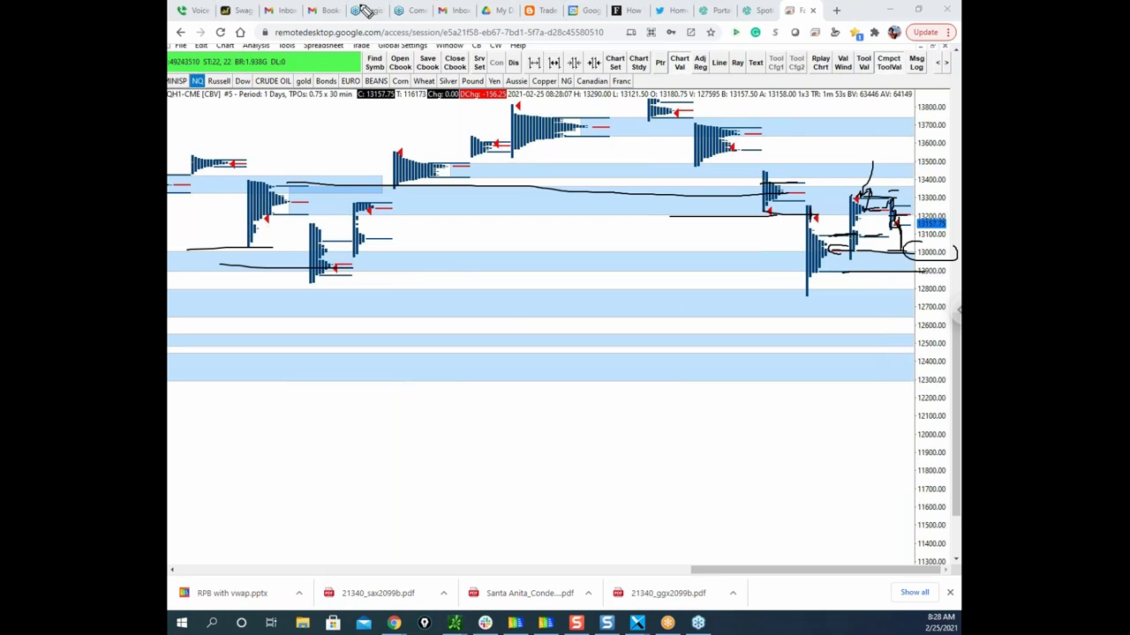
key("Escape")
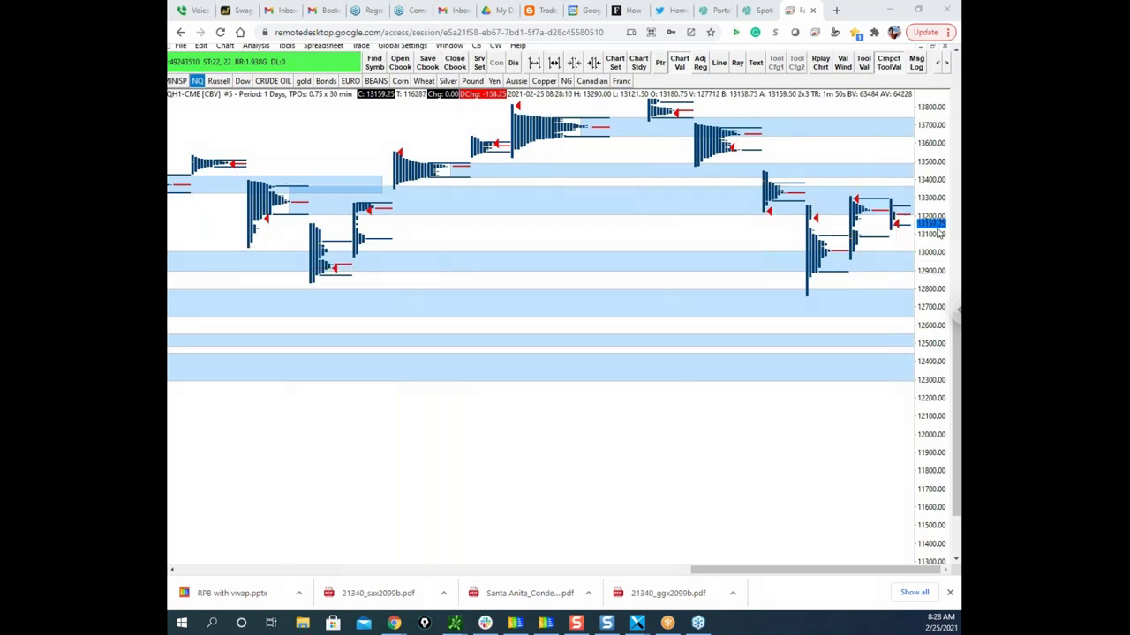
Restore the composite profile chart to its regular size so the multi-chart NQ layout shows again
left_click(955, 391)
scroll(943, 195, "up", 3)
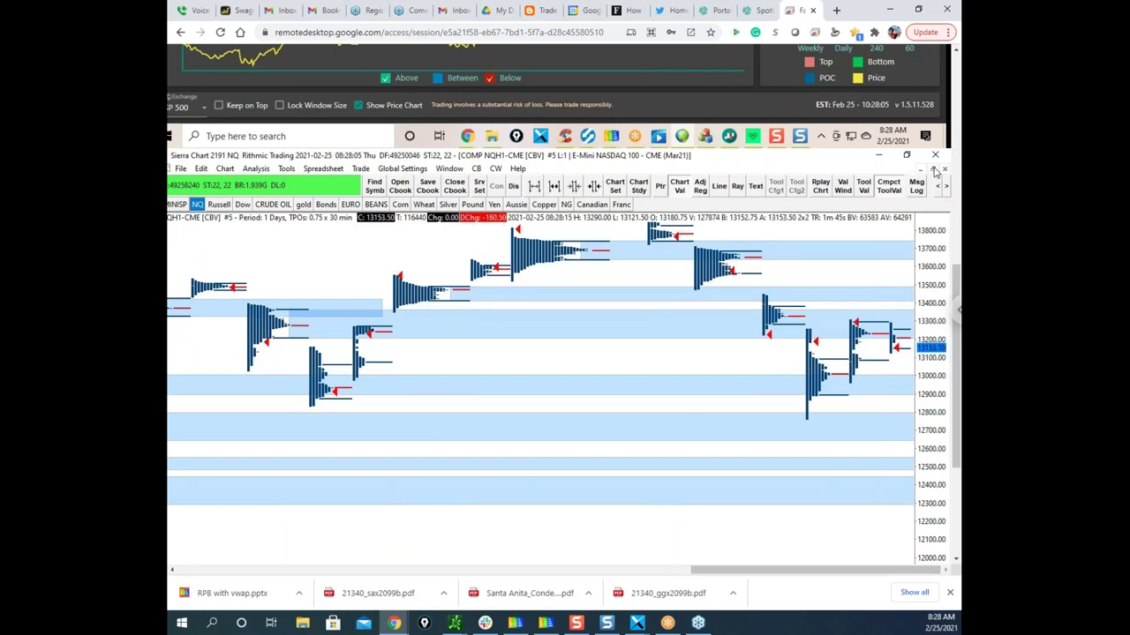
left_click(935, 169)
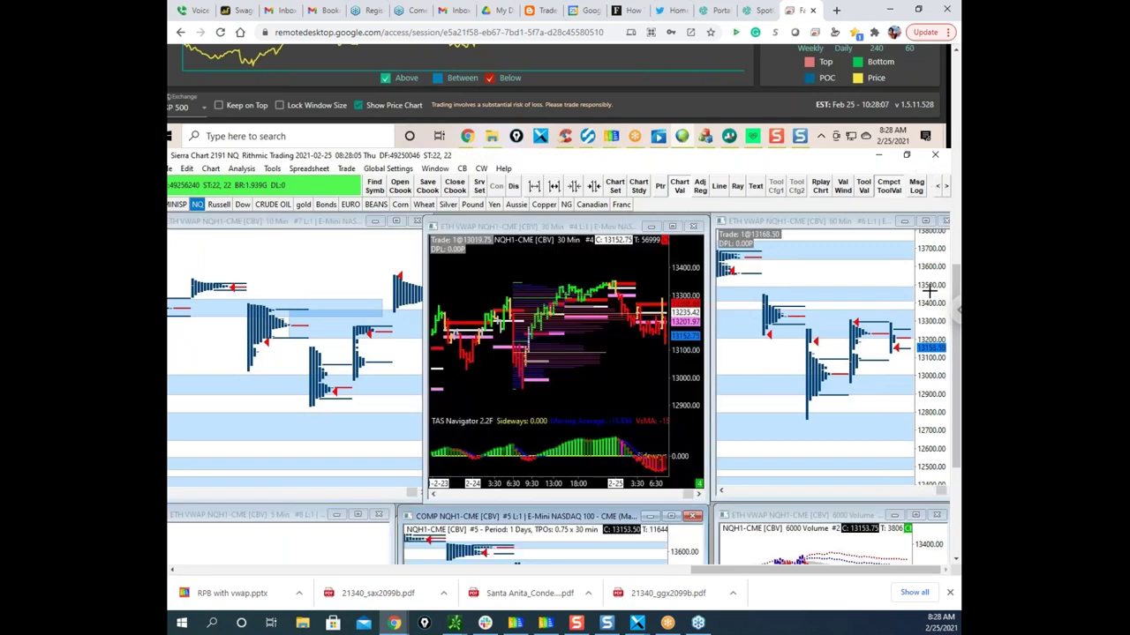
Draw a horizontal line near 13000 on the 60-minute NQ chart and circle that price on its scale
scroll(957, 369, "down", 1)
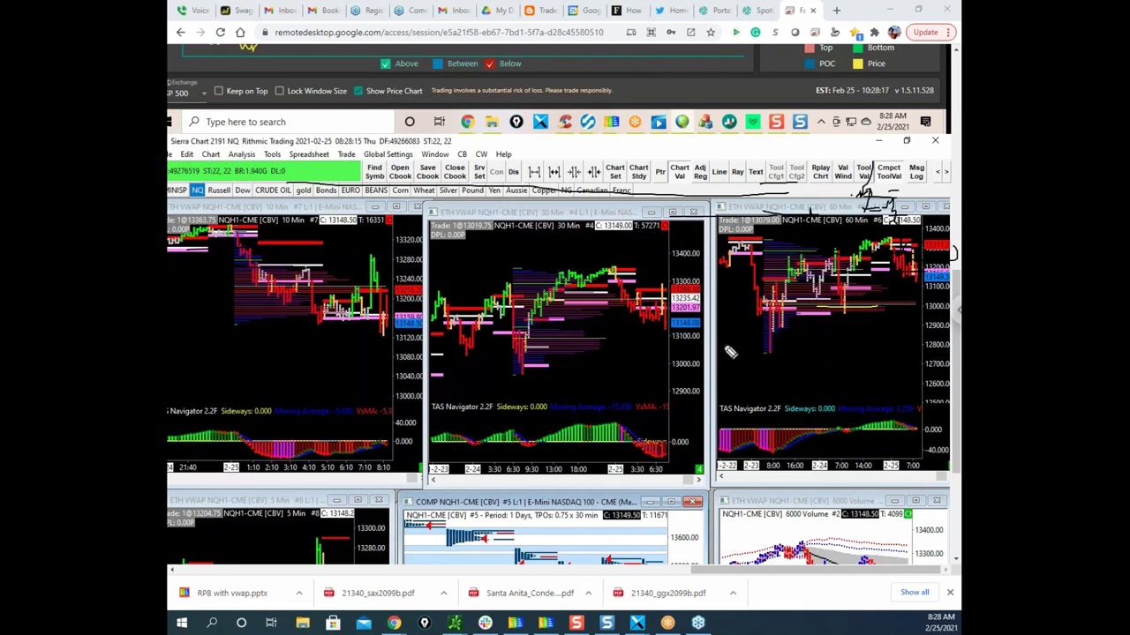
mouse_move(804, 308)
left_mouse_down()
mouse_move(939, 300)
mouse_move(905, 316)
mouse_move(917, 309)
left_mouse_up()
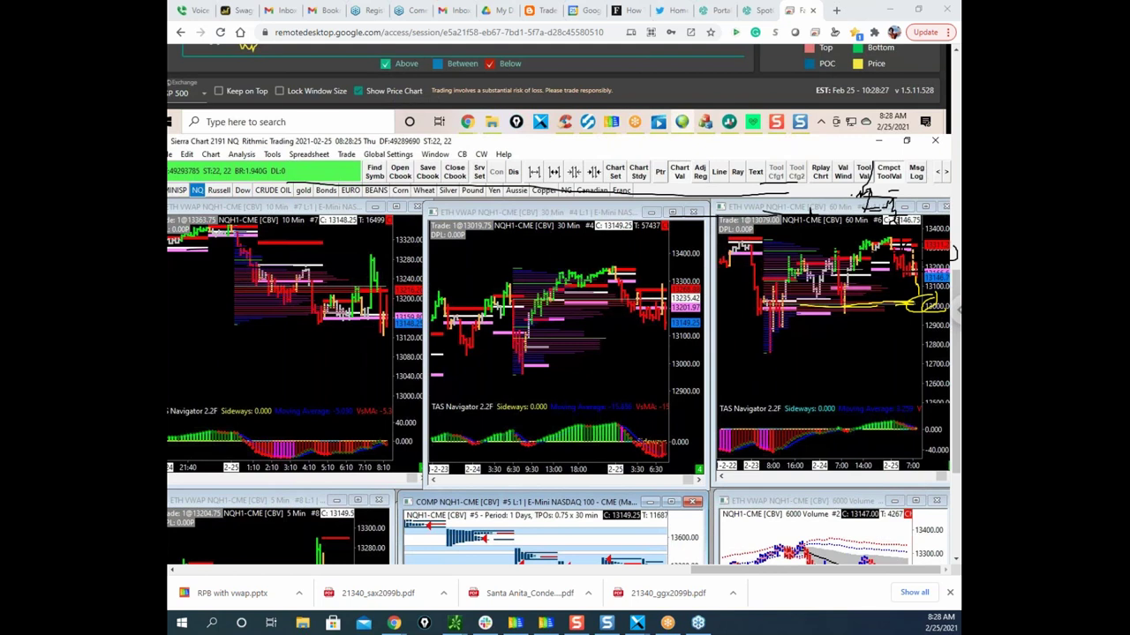
key("Escape")
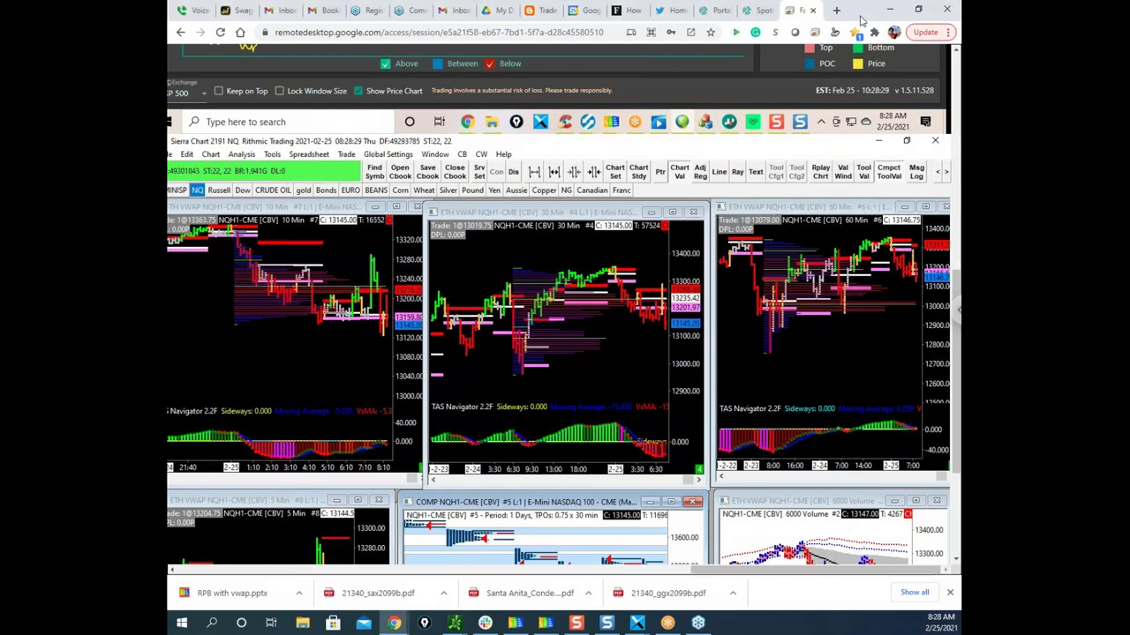
Switch to the Nasdaq-100 heatmap in Bookmap, sketch a drop toward 13000, and circle the 13000 level and the current price
left_click(889, 10)
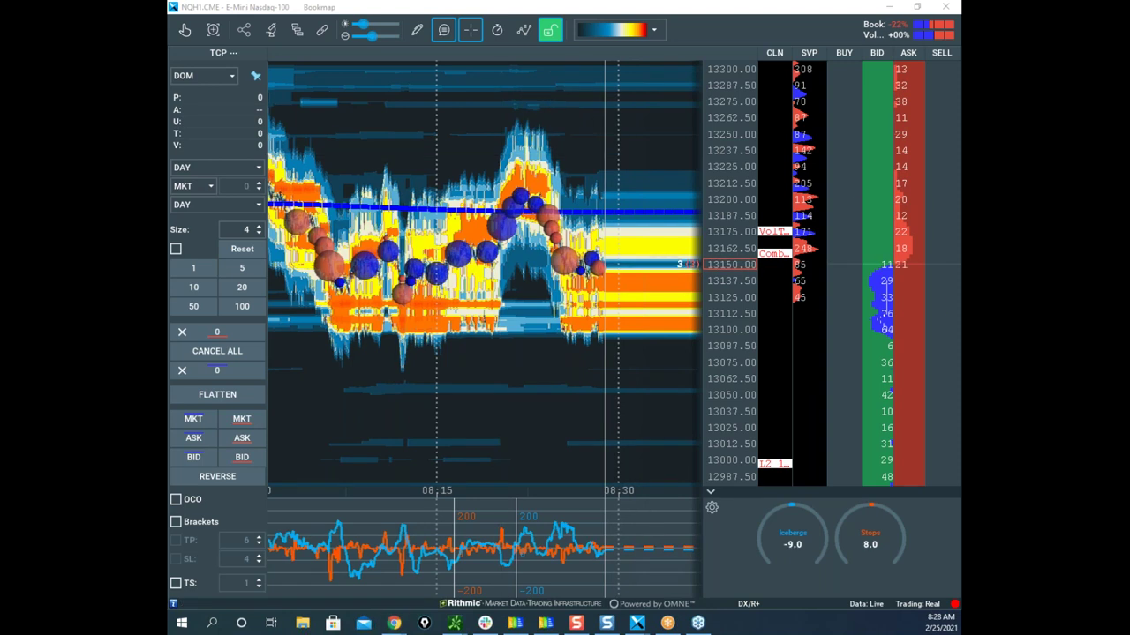
key("ctrl+z")
mouse_move(599, 308)
left_mouse_down()
mouse_move(628, 425)
mouse_move(649, 434)
left_mouse_up()
mouse_move(733, 439)
left_mouse_down()
mouse_move(676, 459)
mouse_move(810, 471)
left_mouse_up()
mouse_move(748, 455)
left_mouse_down()
mouse_move(694, 460)
mouse_move(761, 458)
left_mouse_up()
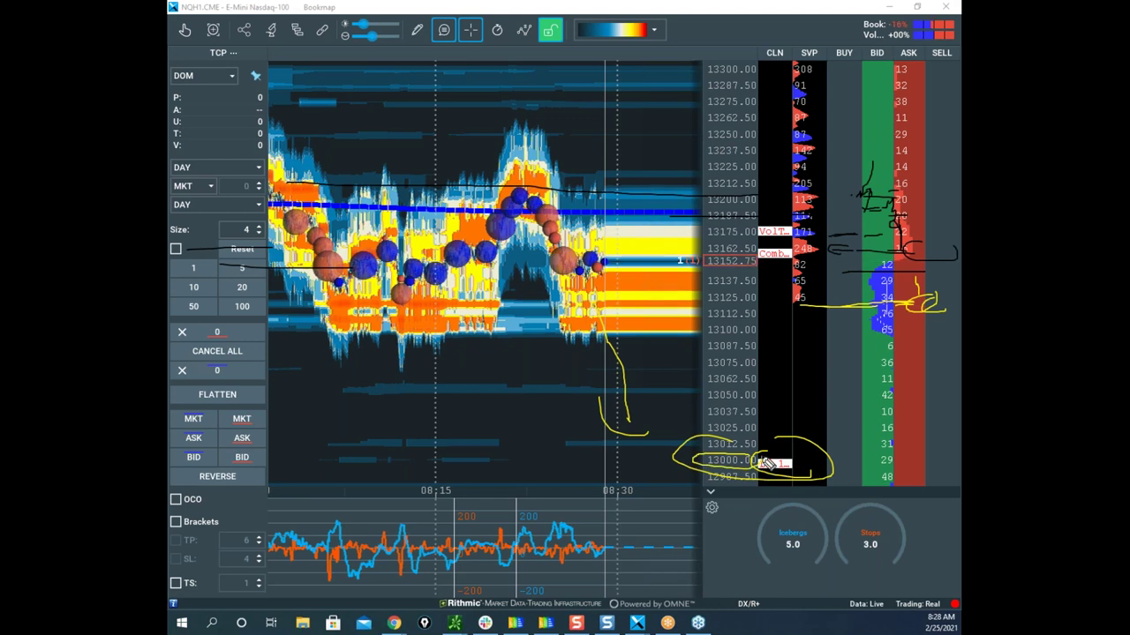
left_click_drag(607, 320, 660, 465)
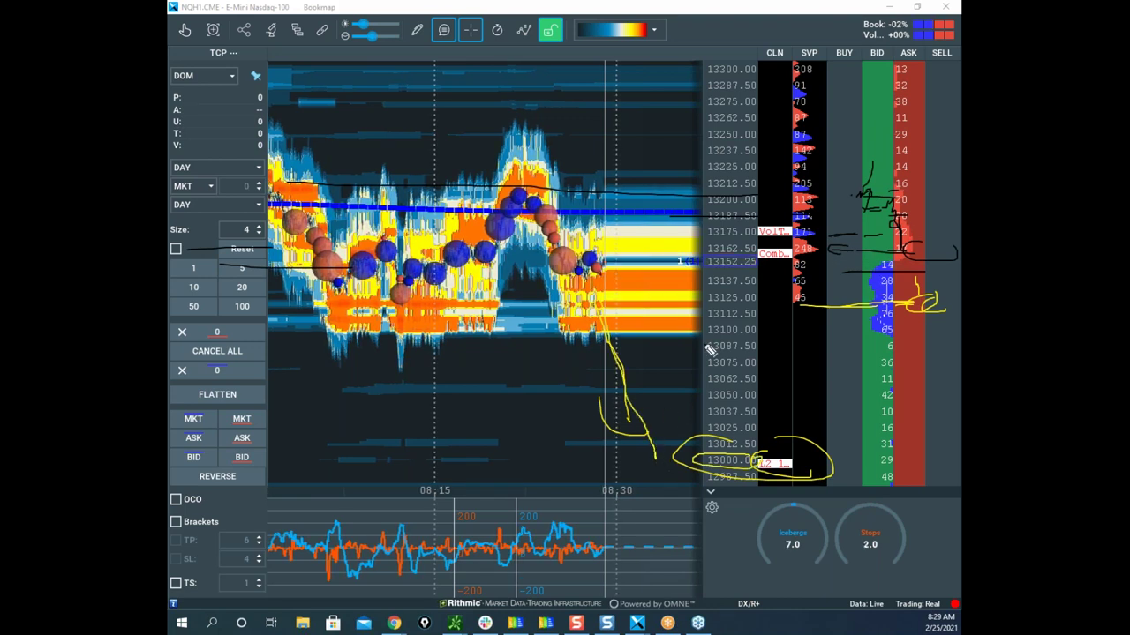
left_click_drag(743, 256, 744, 277)
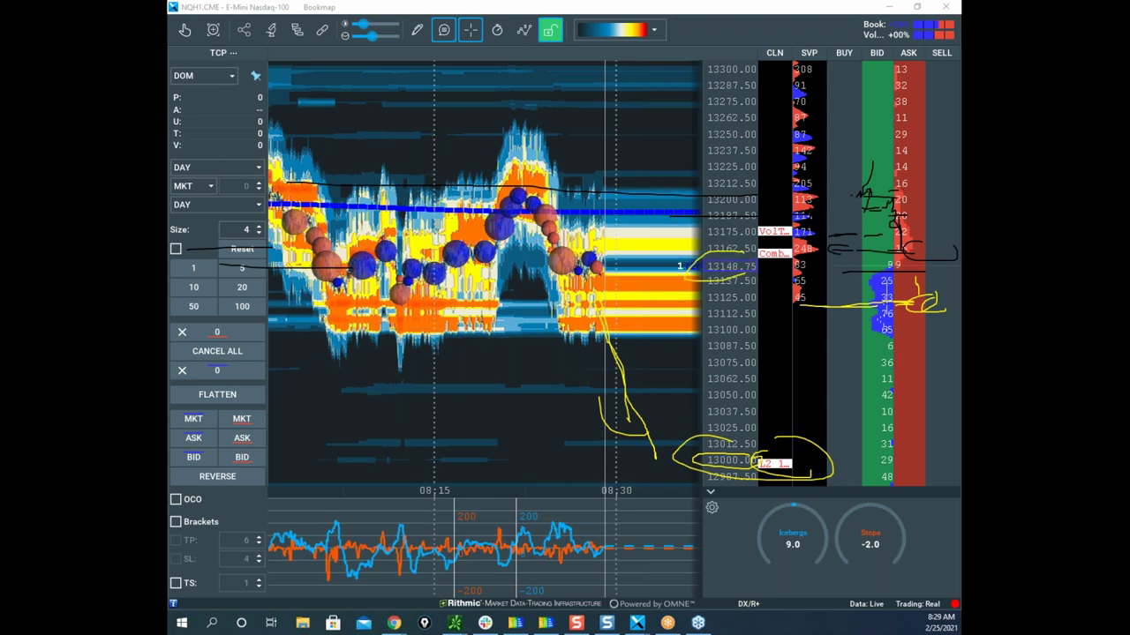
key("Escape")
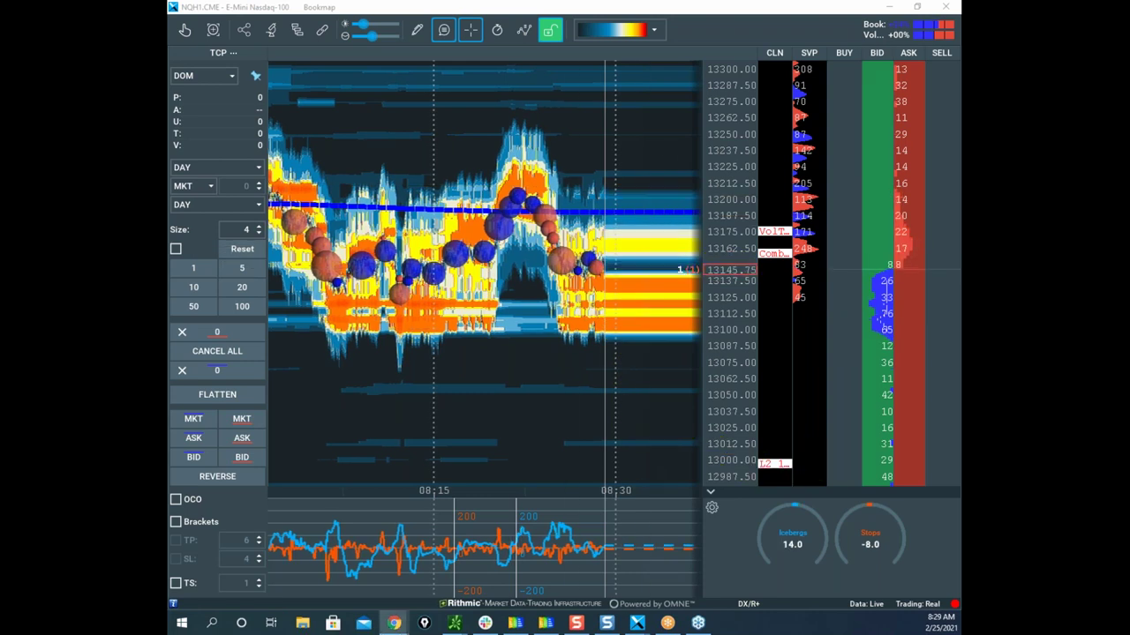
Clear the remote desktop and Nasdaq-100 windows out of the way and show the COMEX Gold Futures heatmap
left_click(393, 623)
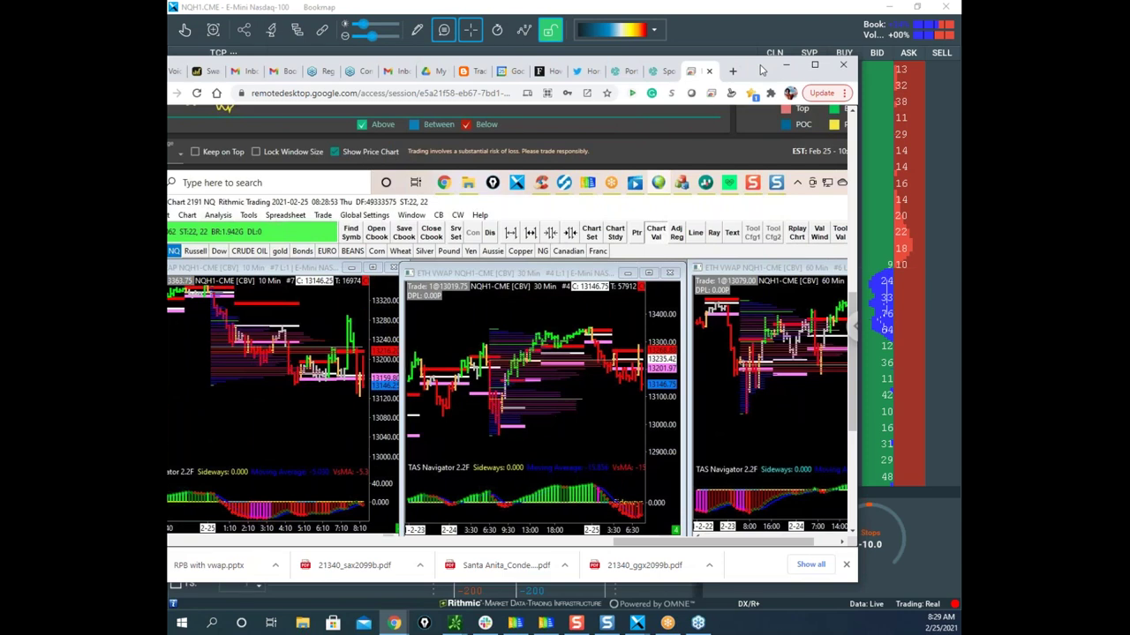
left_click(757, 83)
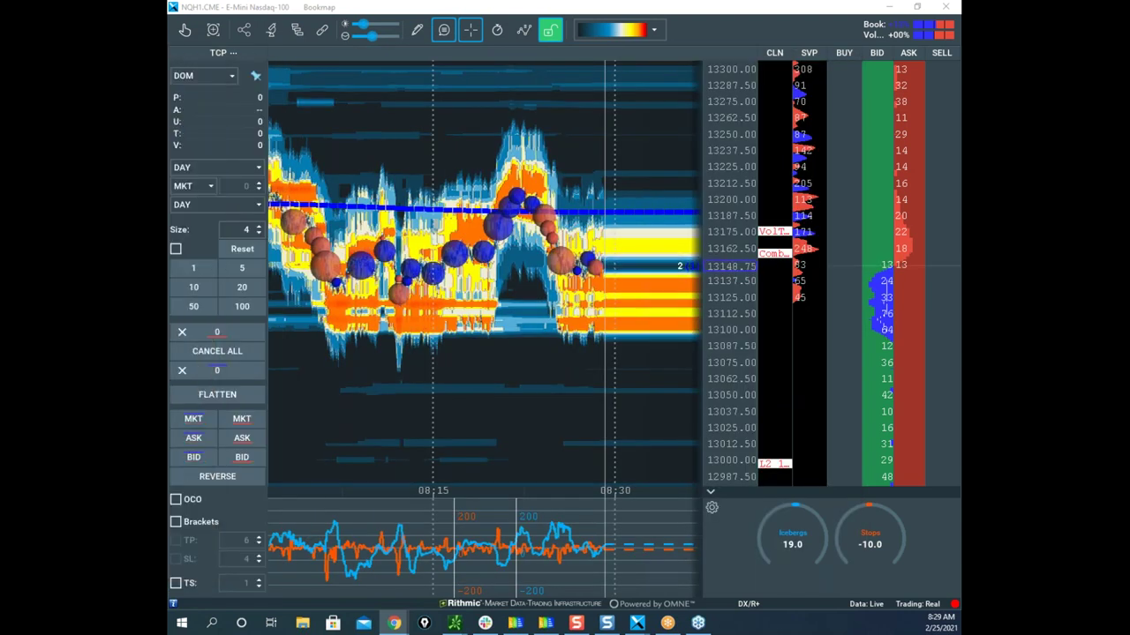
left_click_drag(708, 633, 693, 10)
left_click(930, 12)
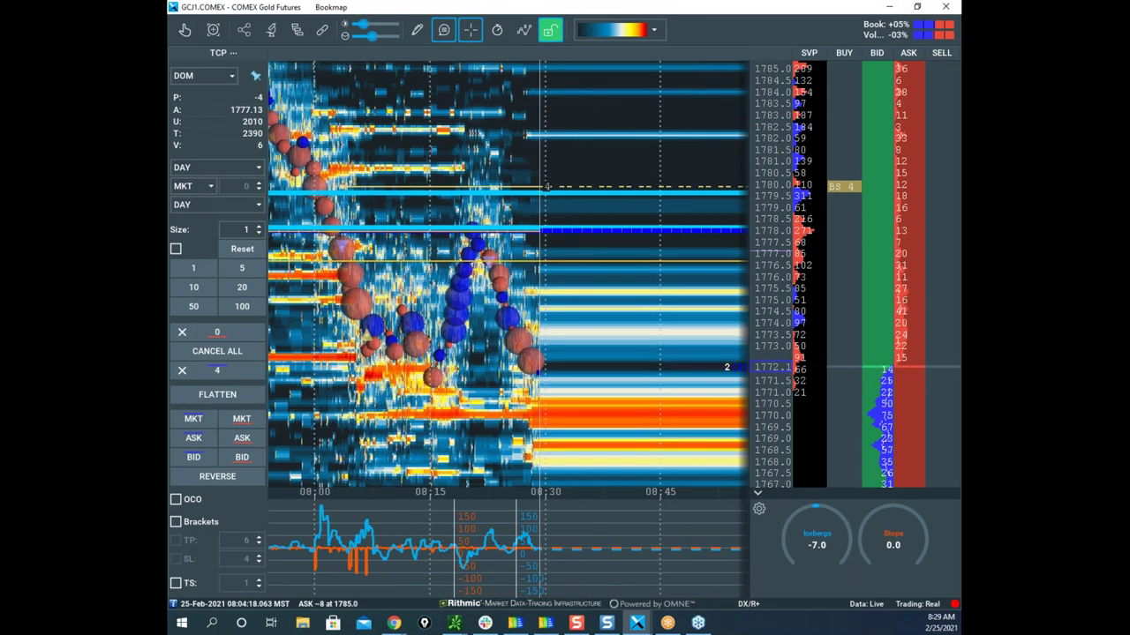
Circle the iceberg and stop activity around 08:00 to 08:15 on the gold chart and trace the price rebound and following decline
right_click(429, 215)
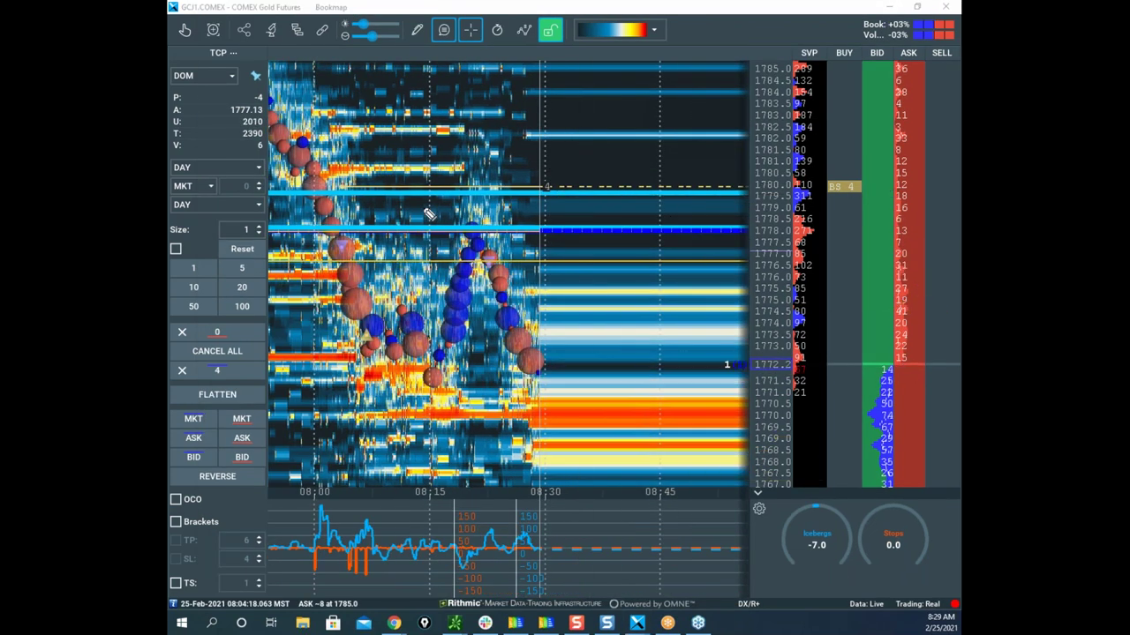
left_click_drag(439, 509, 441, 517)
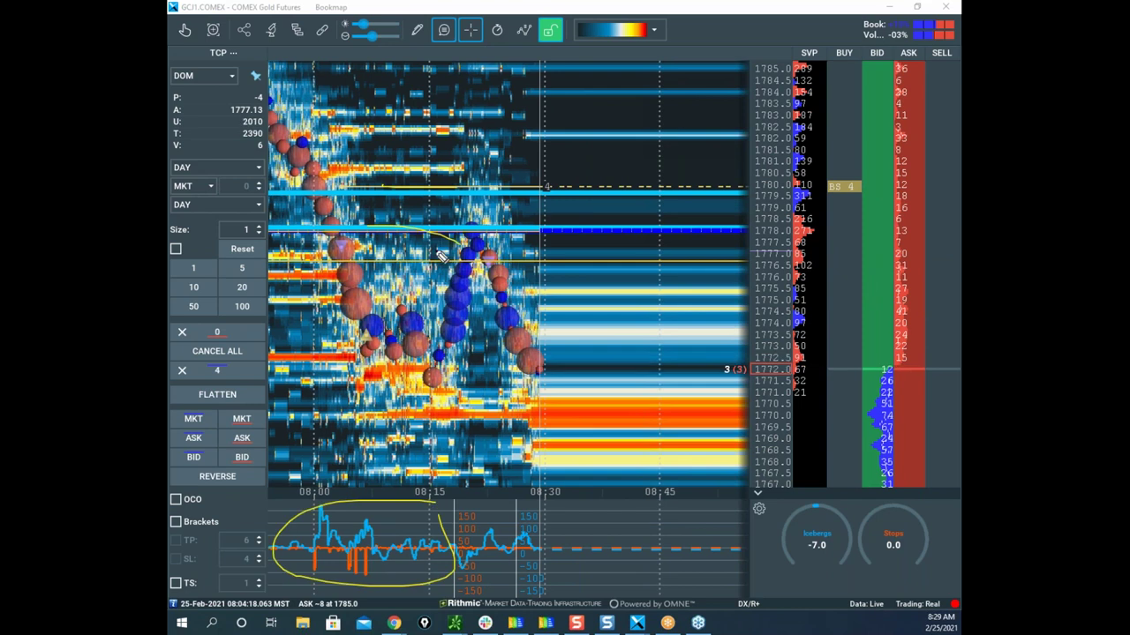
mouse_move(473, 249)
left_mouse_down()
mouse_move(478, 232)
mouse_move(499, 256)
mouse_move(530, 354)
mouse_move(550, 378)
mouse_move(539, 344)
mouse_move(557, 386)
mouse_move(491, 230)
mouse_move(539, 323)
left_mouse_up()
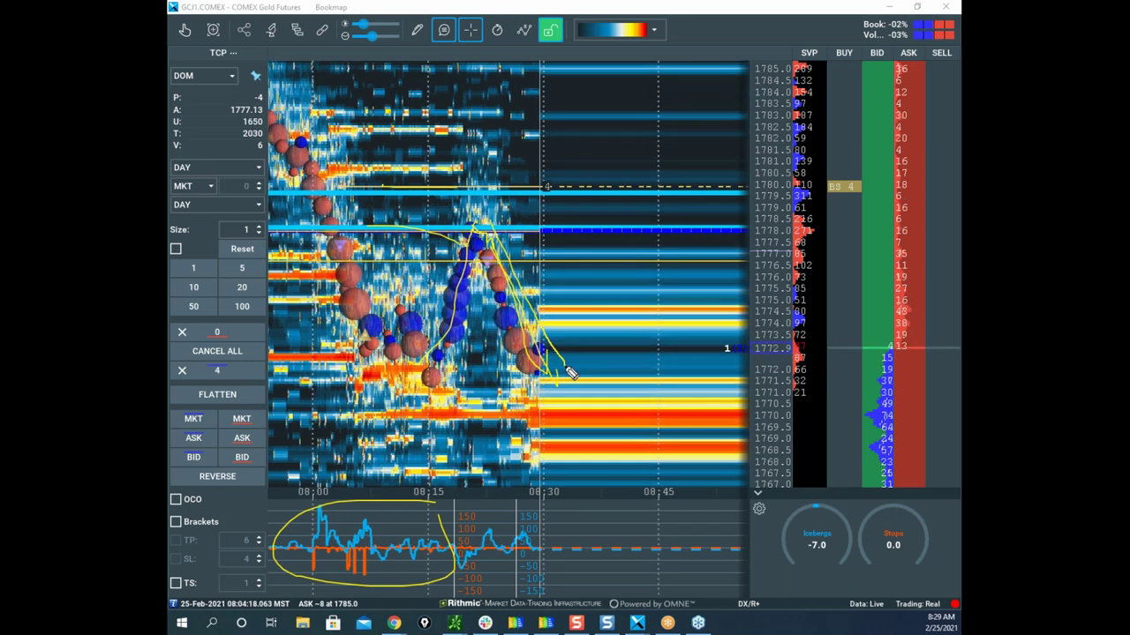
key("Escape")
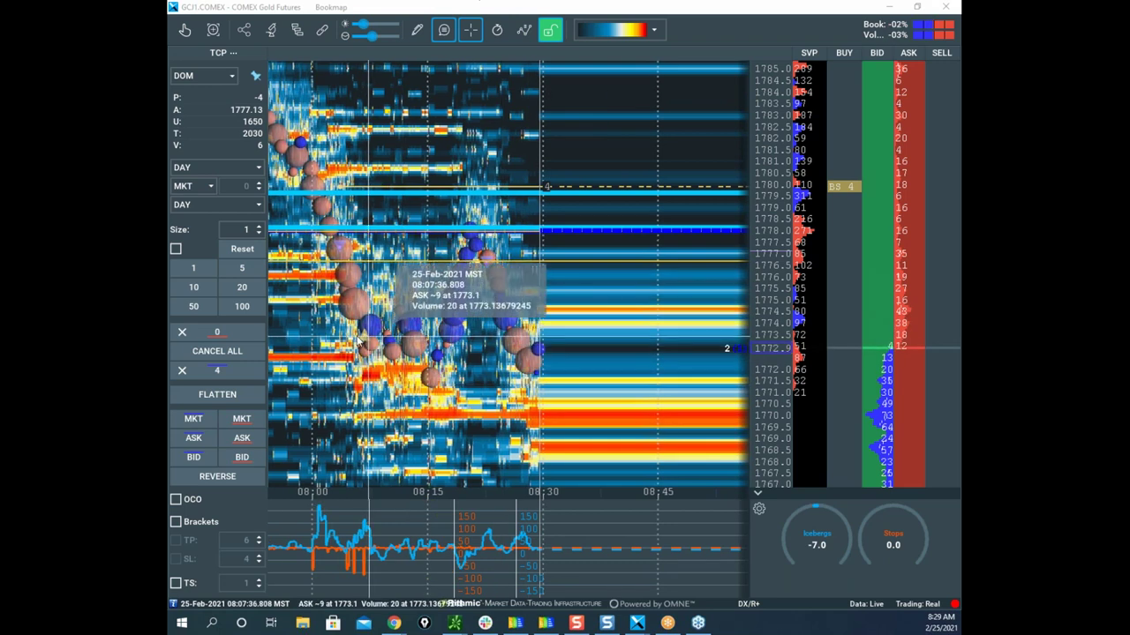
Switch back to the remote desktop session in Chrome, maximize it and show the gold chartbook with its composite profile
left_click_drag(169, 124, 843, 95)
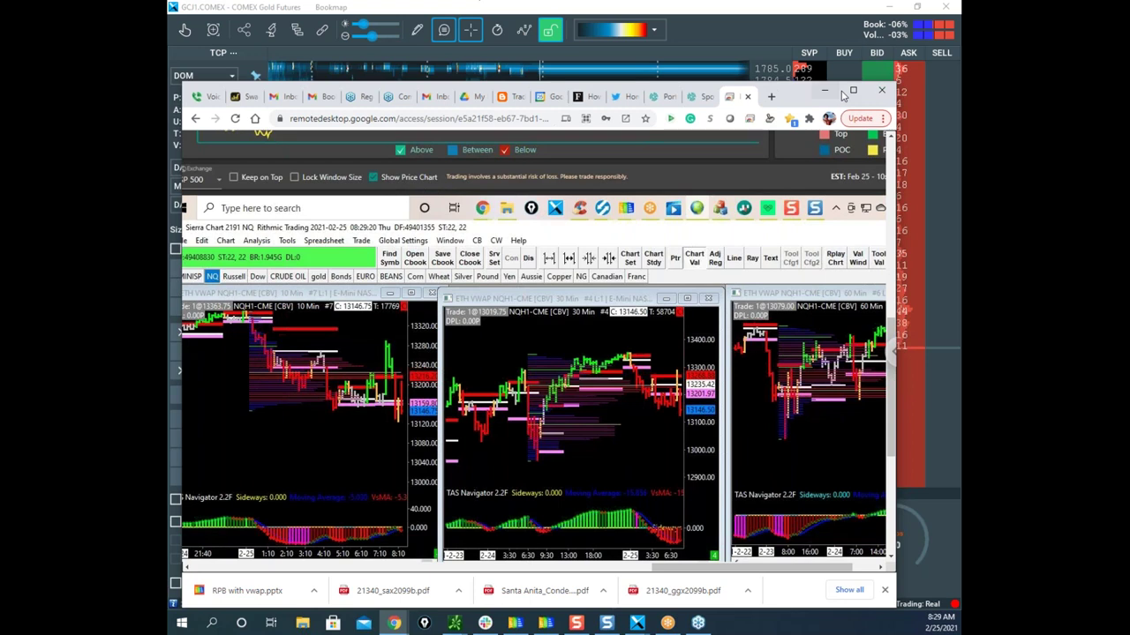
left_click(851, 91)
left_click(304, 191)
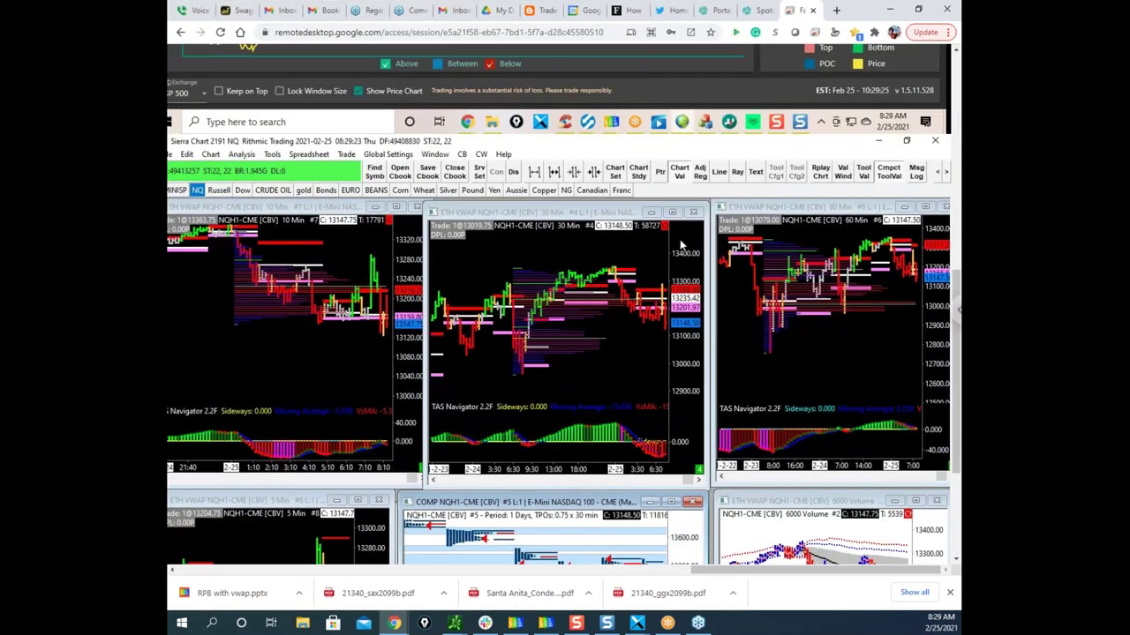
scroll(959, 356, "down", 3)
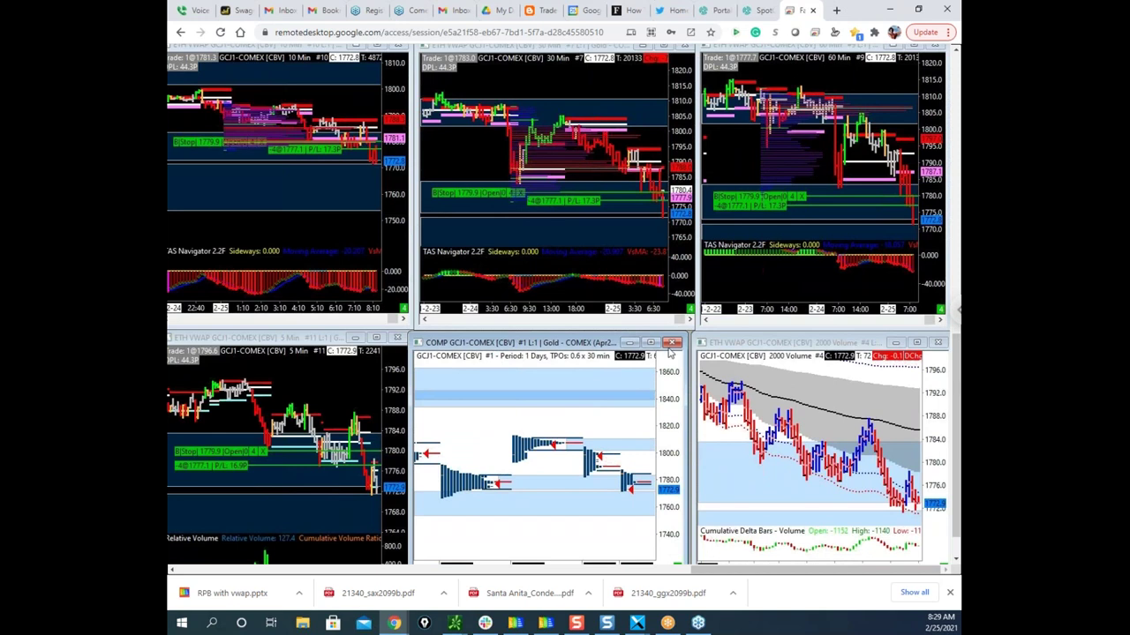
Maximize the gold composite profile chart, mark the zone down to about 1754 and the path from current price, and clear the marks
left_click(652, 343)
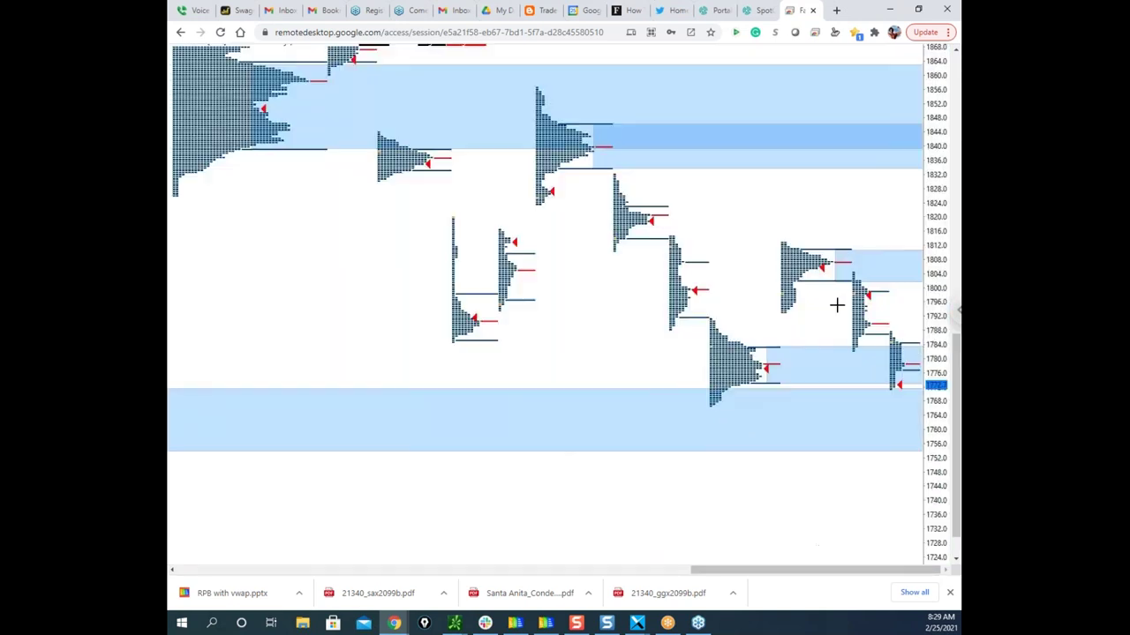
key("ctrl+shift+d")
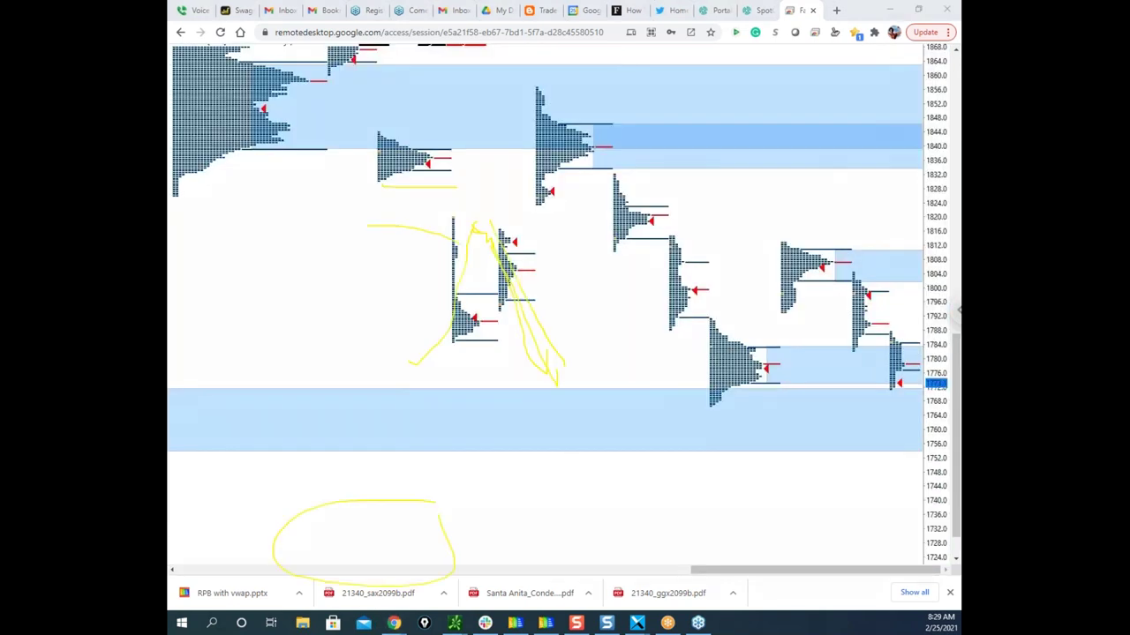
key("Escape")
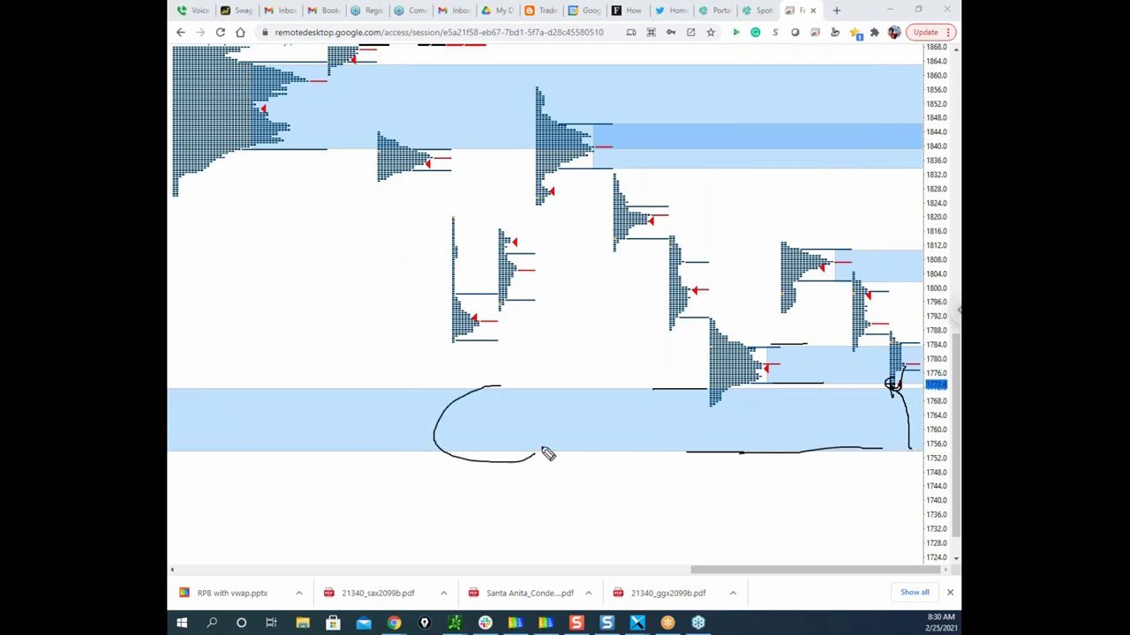
key("Escape")
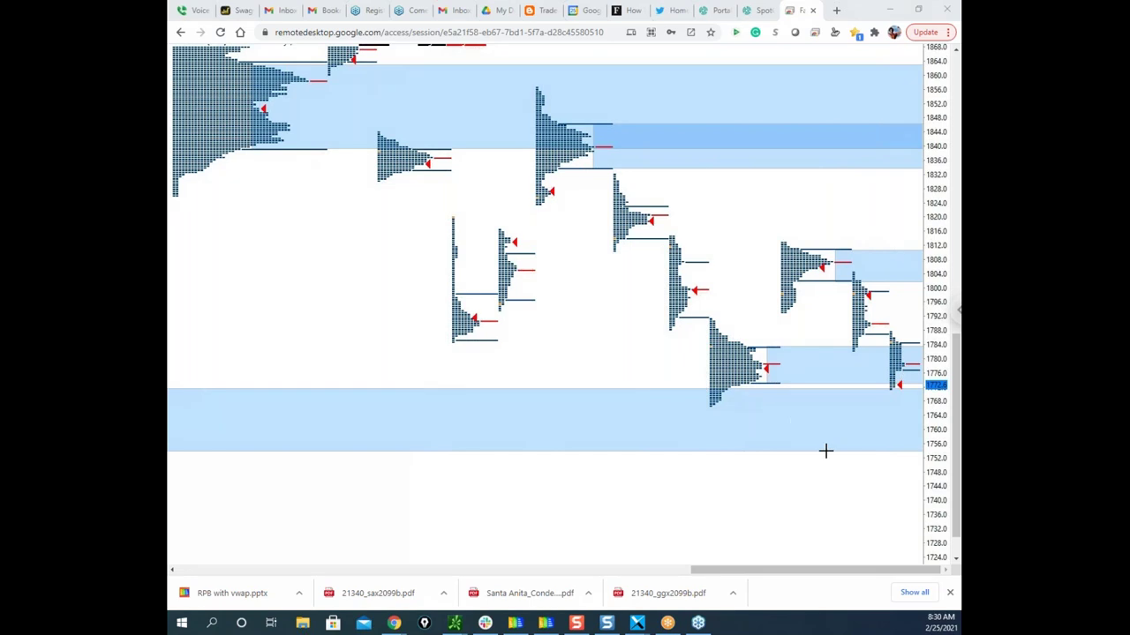
Look back through the gold composite profile history to the June 9 profile where the 1754 to 1772 zone originates
left_click_drag(825, 572, 922, 572)
scroll(923, 565, "down", 1)
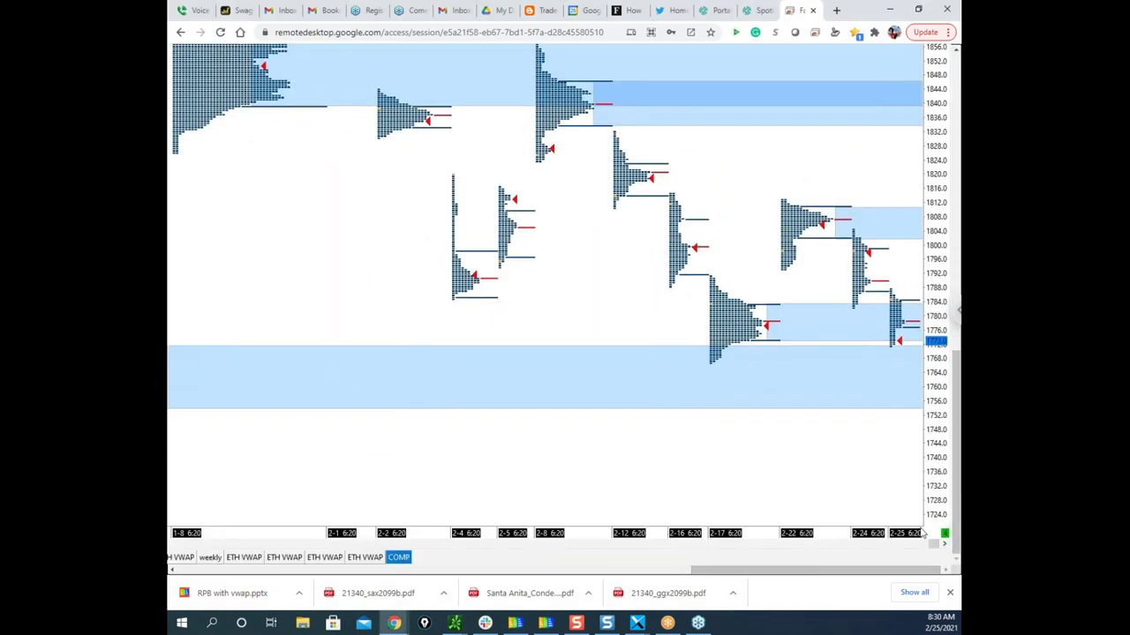
left_click_drag(934, 547, 859, 549)
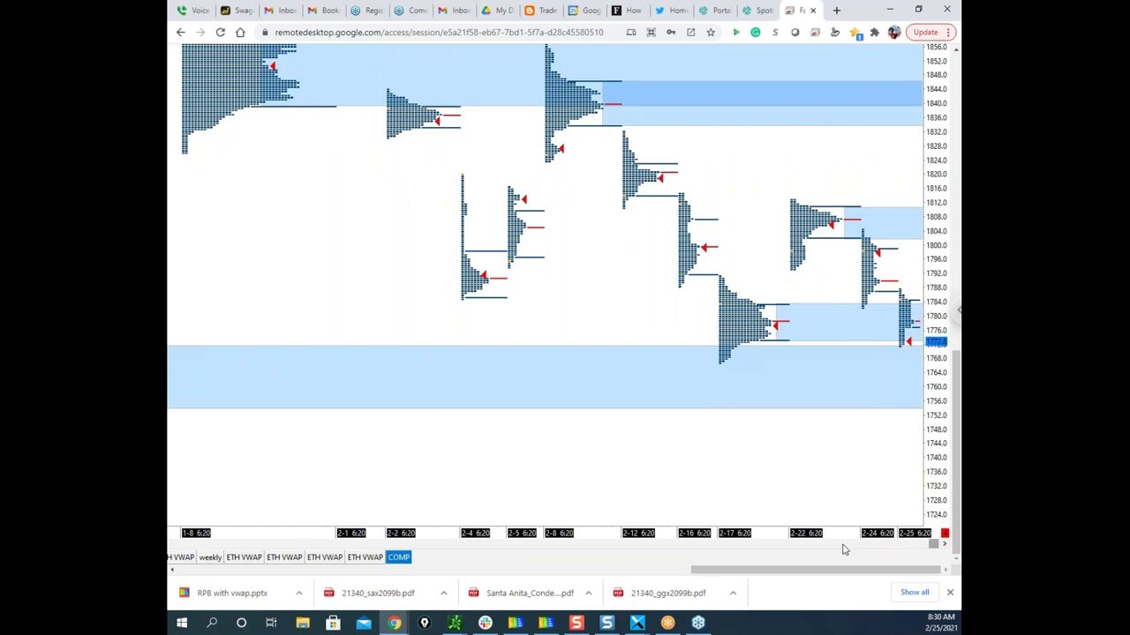
left_click(843, 545)
left_click(585, 545)
left_click_drag(569, 386, 783, 396)
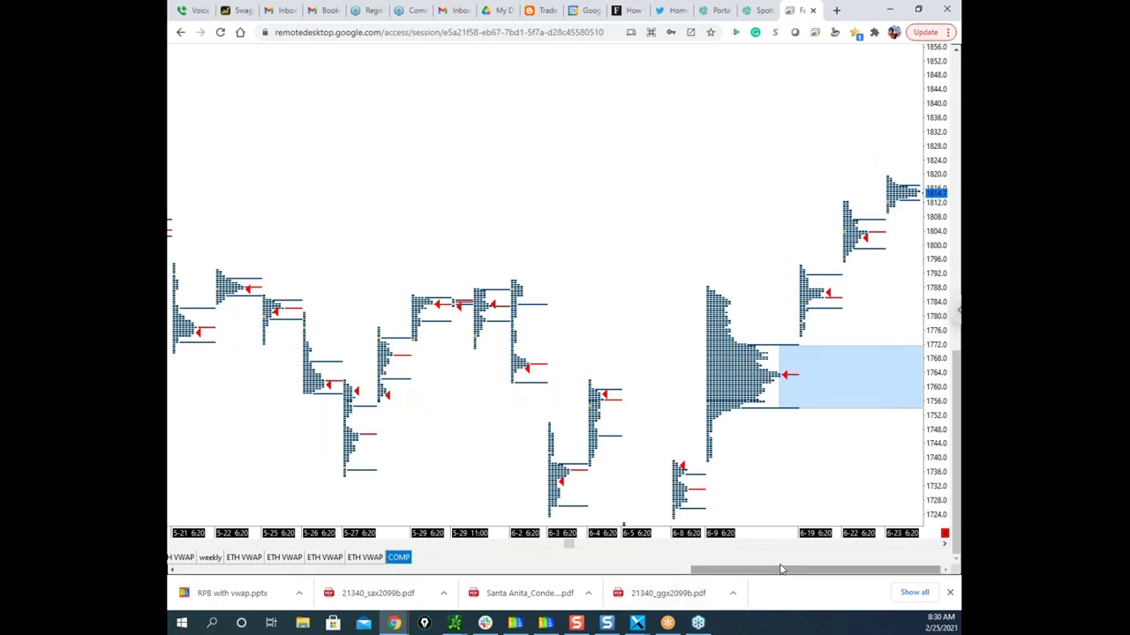
Return to the latest gold profiles, circle the February 17 profile's low, sketch the rebound from it, and clear the marks
left_click_drag(574, 544, 593, 545)
left_click_drag(815, 545, 945, 536)
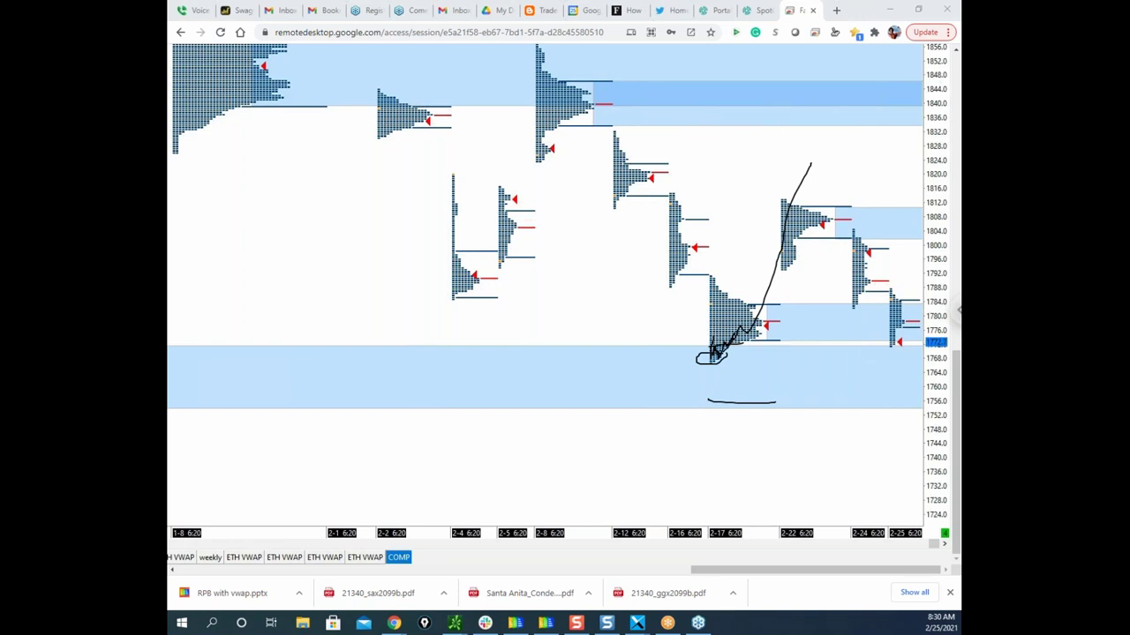
key("Escape")
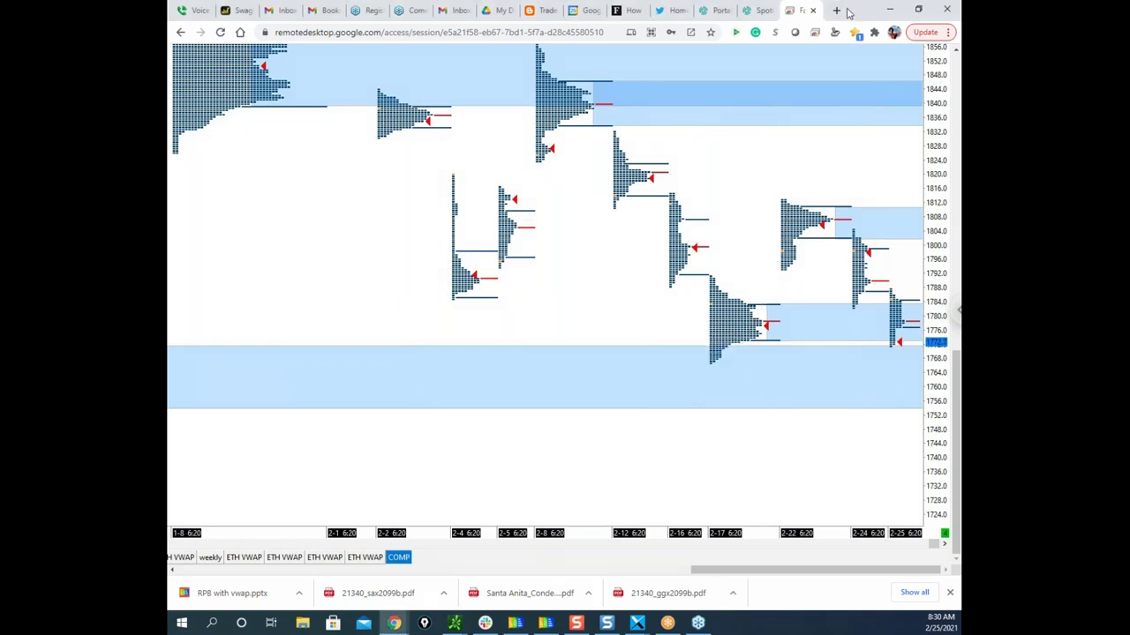
Clear the remote desktop, gold and Nasdaq-100 windows out of the way and show the E-Mini S&P 500 heatmap in Bookmap
left_click(889, 9)
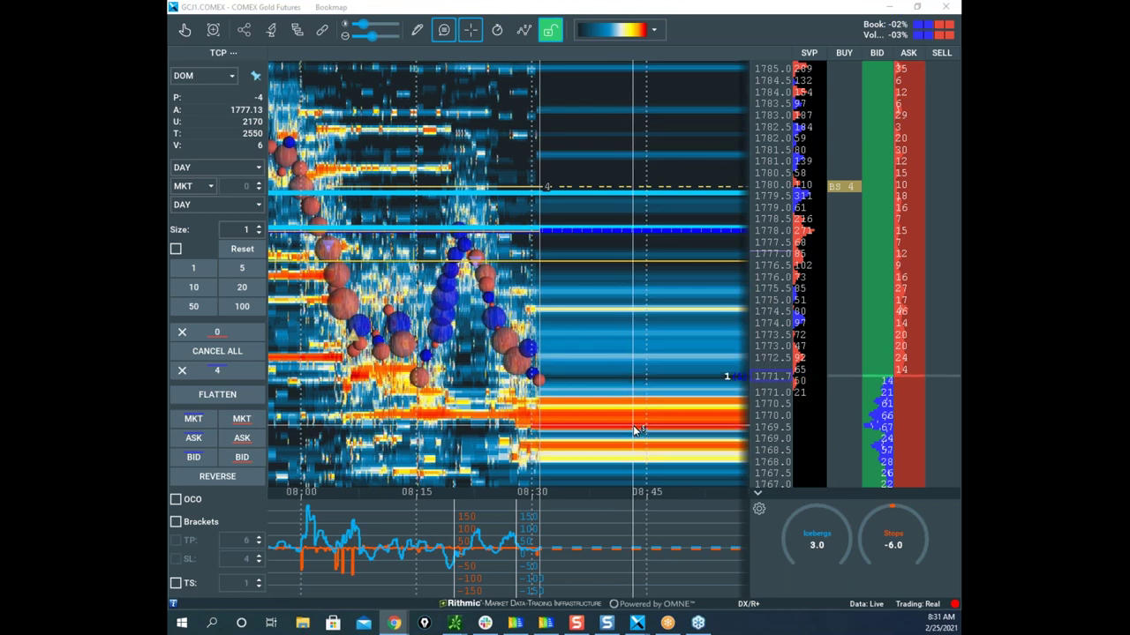
double_click(699, 10)
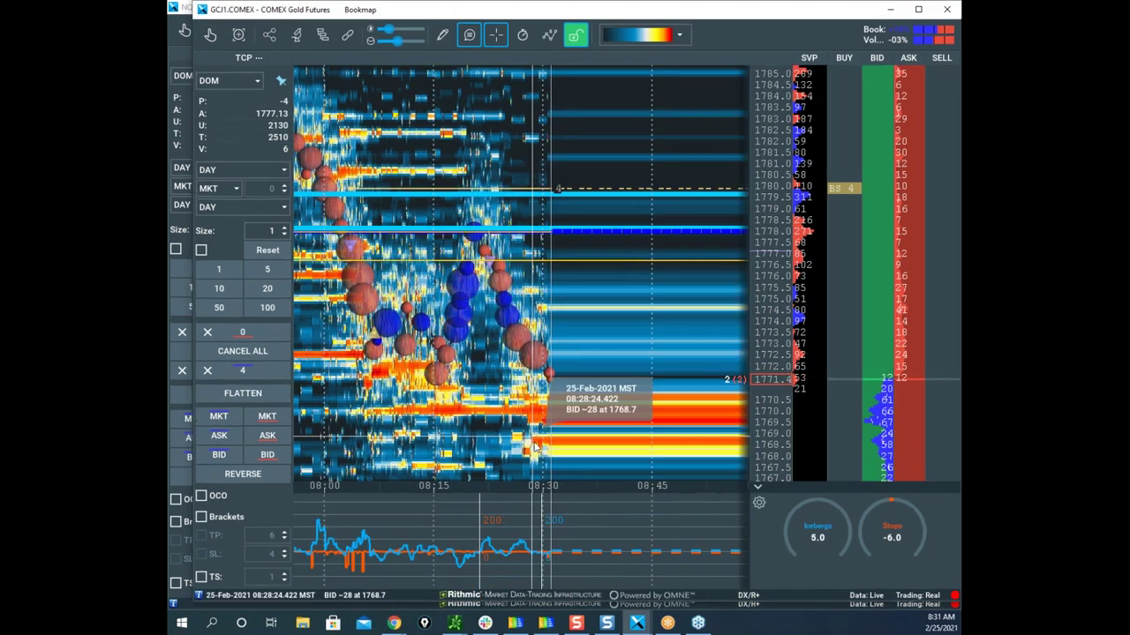
left_click_drag(719, 12, 167, 21)
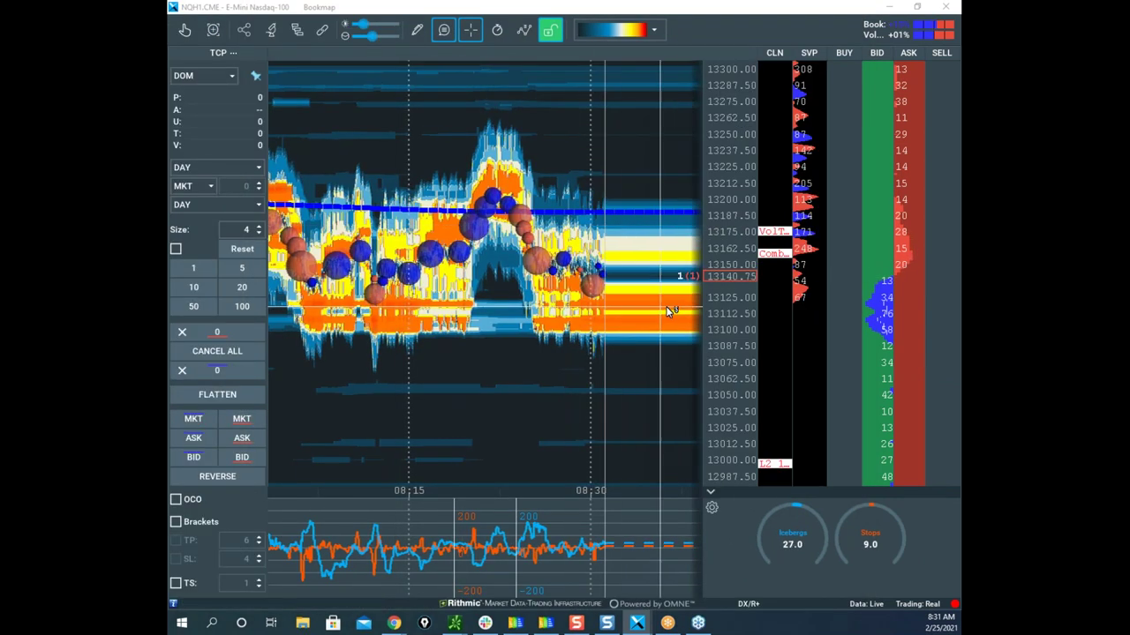
left_click_drag(514, 9, 168, 19)
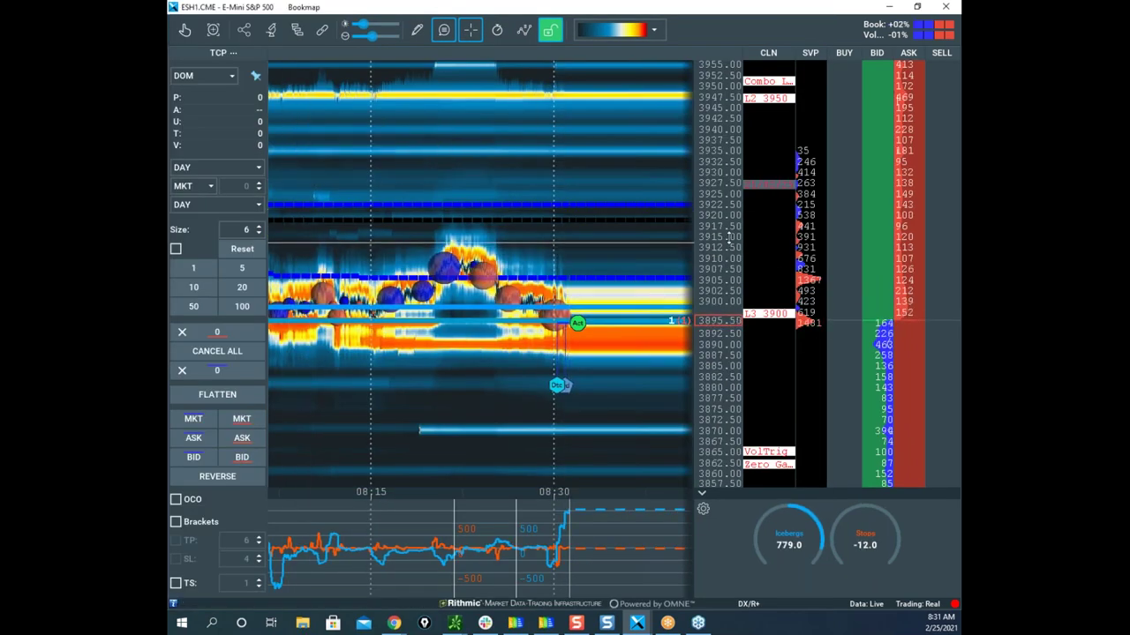
Rescale the S&P 500 heatmap's price axis to examine the 08:30 drop and the bid liquidity near 3890
scroll(731, 239, "up", 5)
left_click_drag(731, 249, 717, 334)
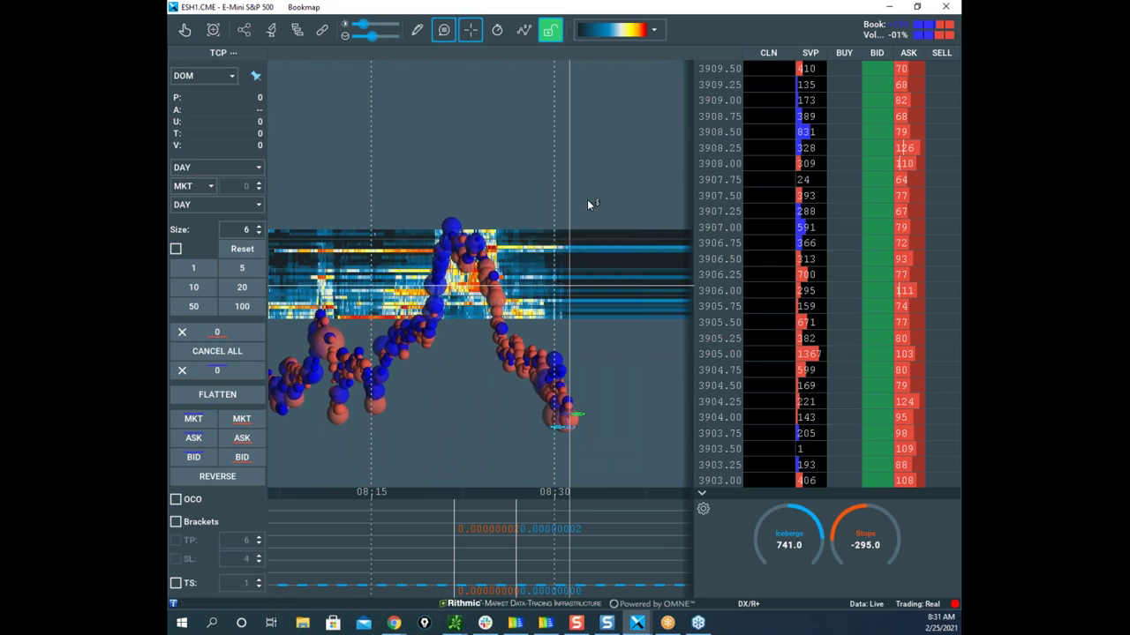
scroll(442, 329, "down", 1)
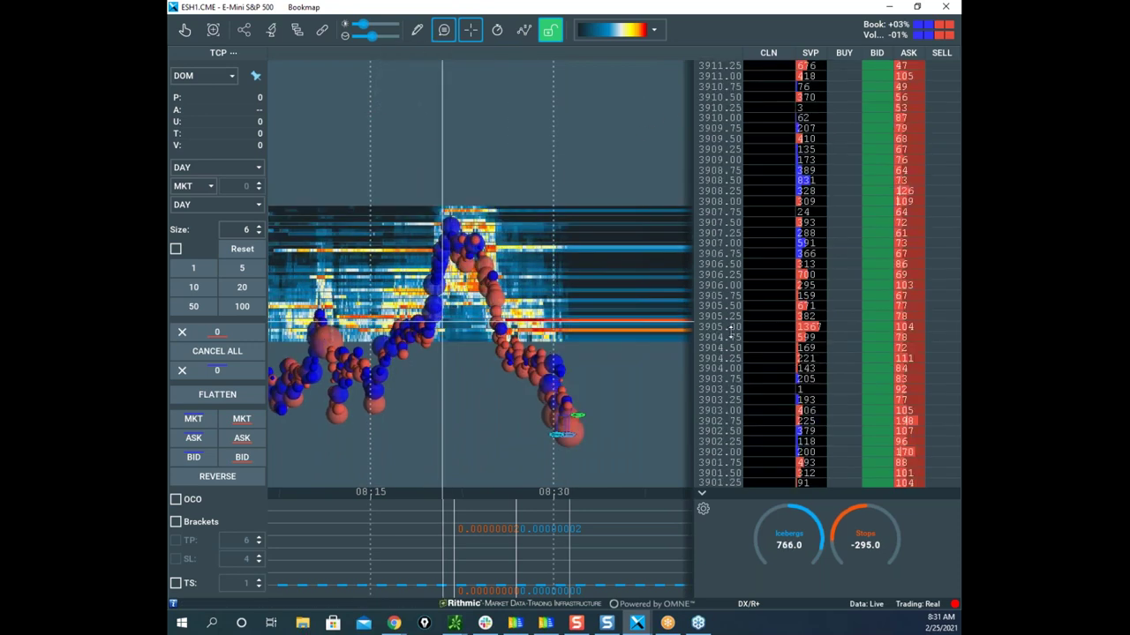
left_click_drag(731, 331, 729, 385)
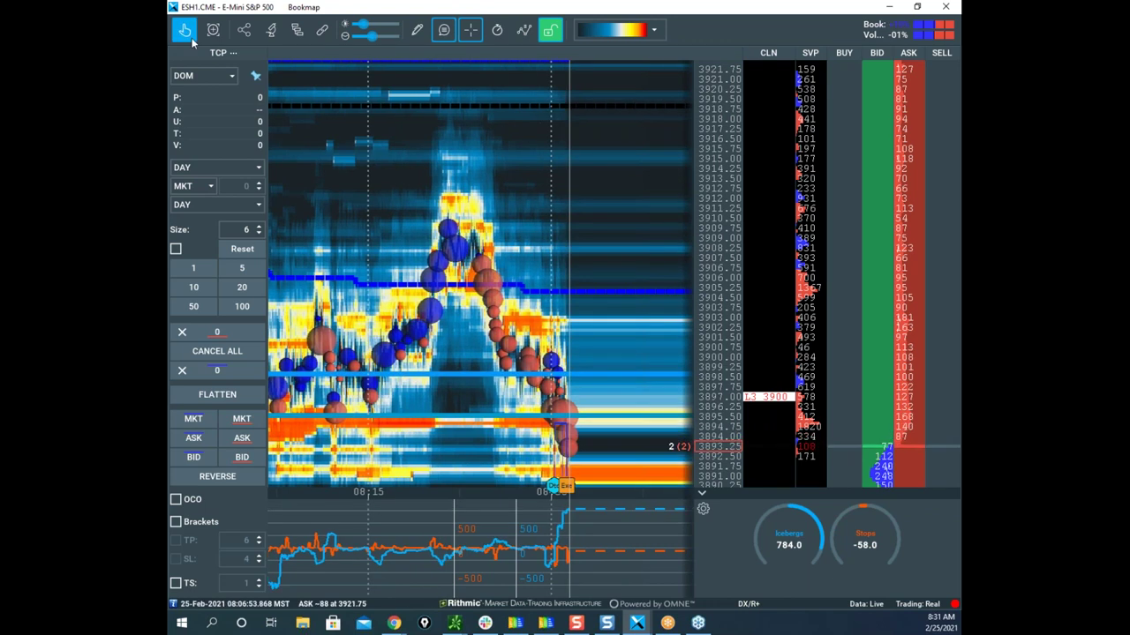
left_click_drag(574, 221, 561, 105)
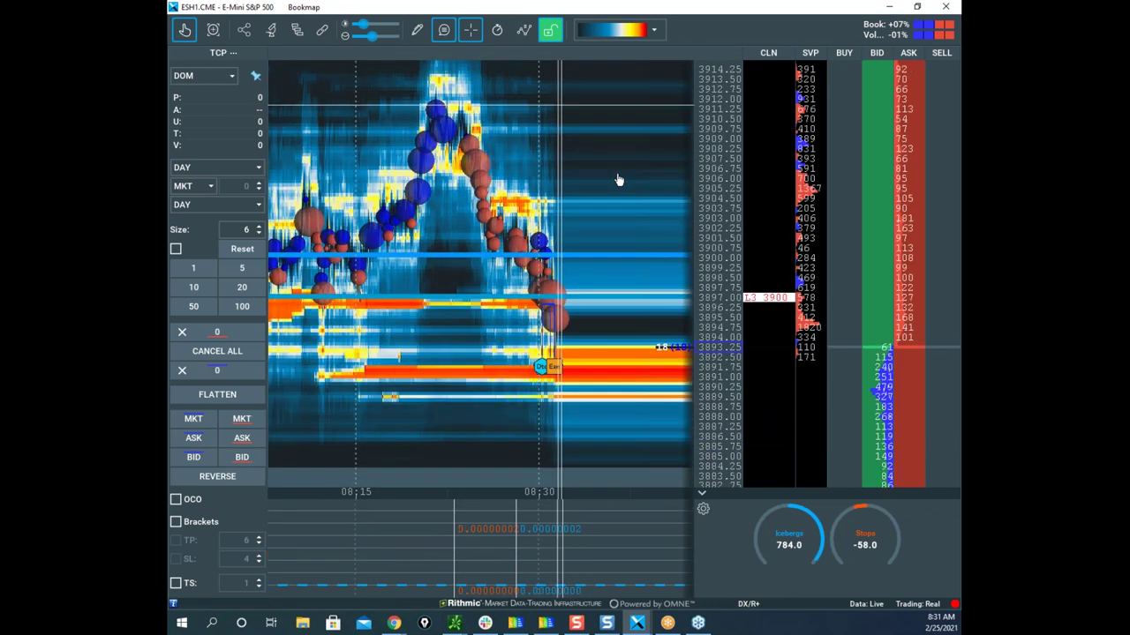
Focus on the decline after 08:30, circle the iceberg and stop lines below the S&P 500 heatmap, and clear the marks
scroll(618, 179, "up", 3)
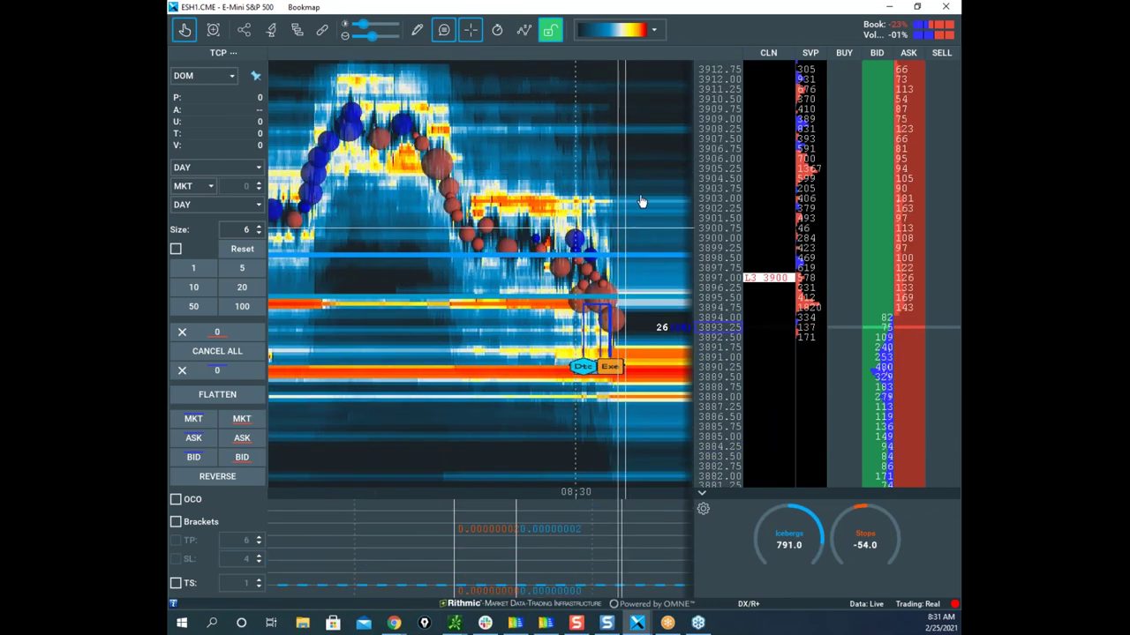
scroll(641, 203, "down", 4)
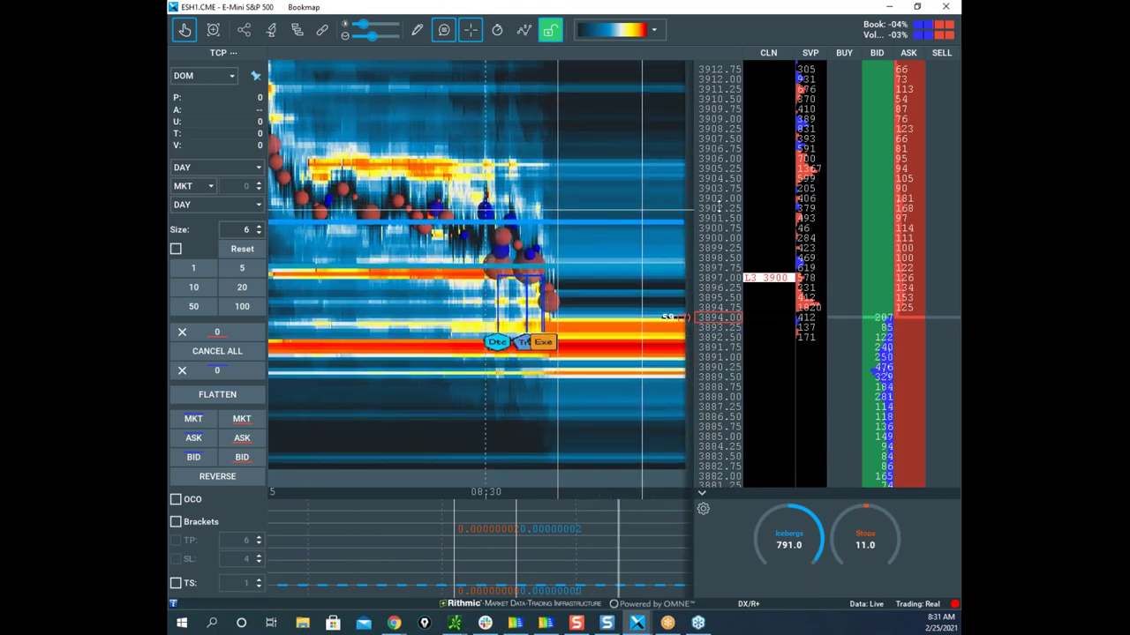
scroll(718, 208, "up", 1)
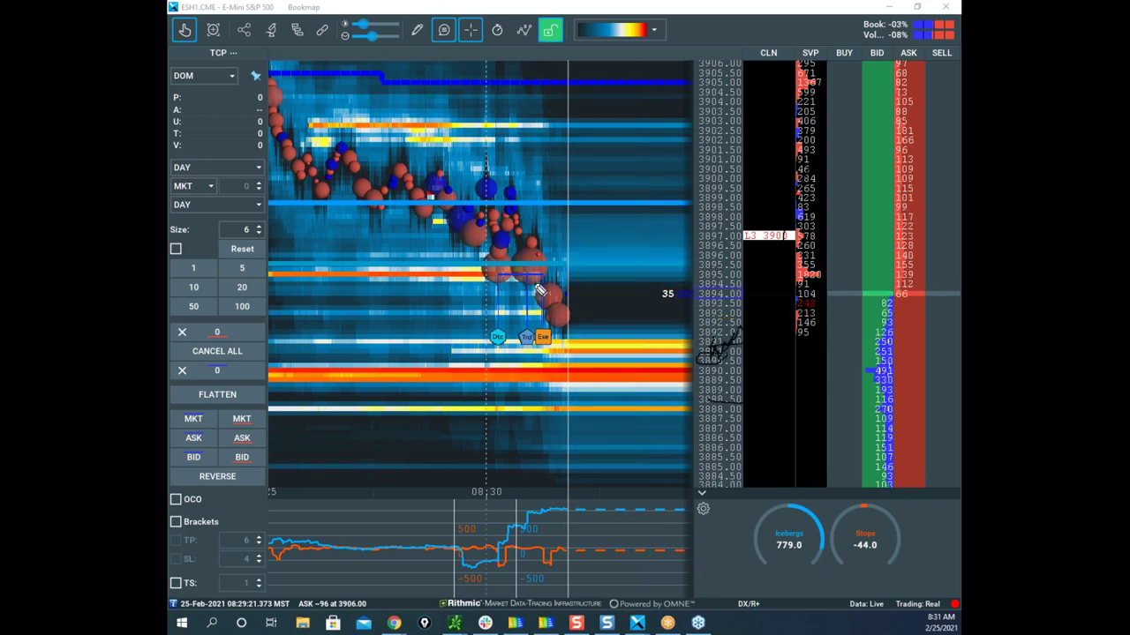
left_click_drag(569, 501, 590, 509)
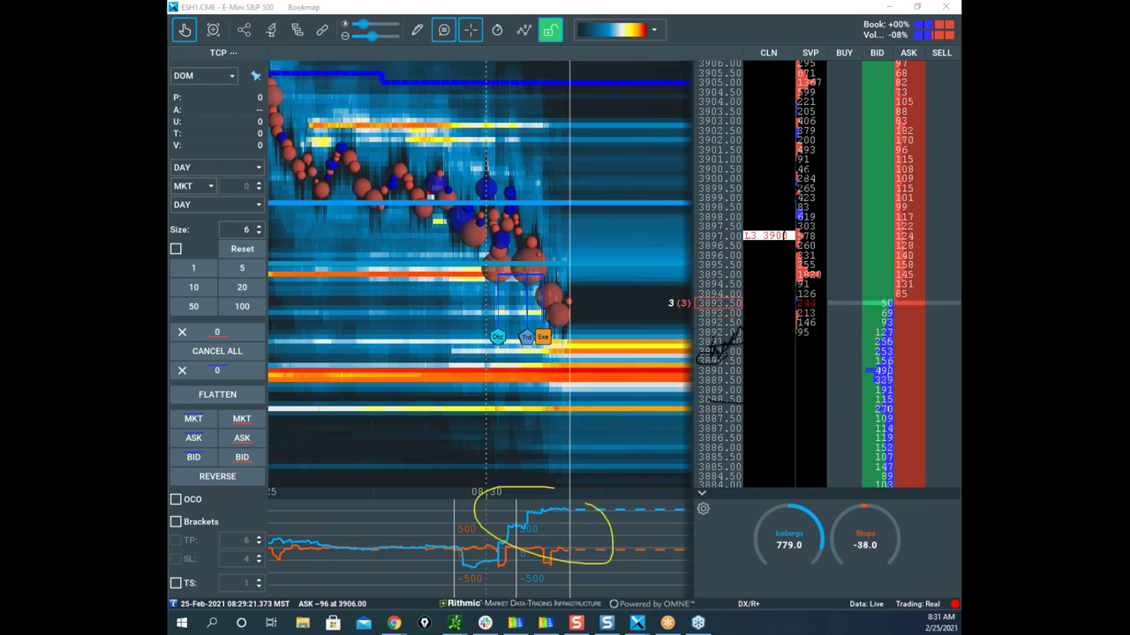
key("Escape")
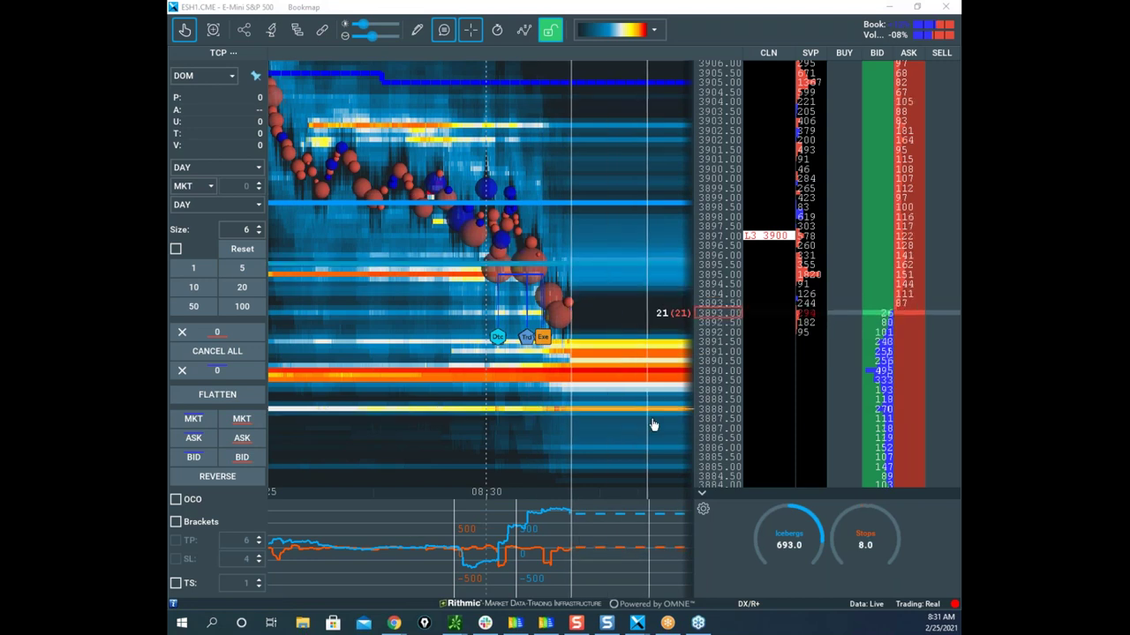
Mark the level at about 3897 on the S&P 500 heatmap with a horizontal line
scroll(617, 291, "down", 4)
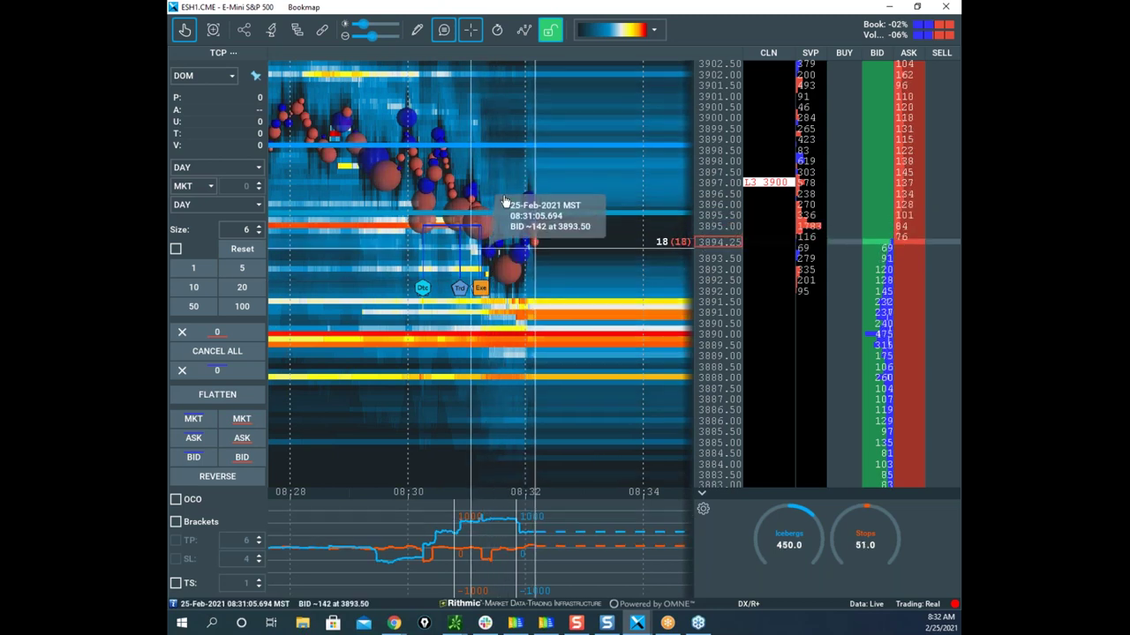
left_click_drag(541, 270, 547, 307)
scroll(554, 309, "up", 3)
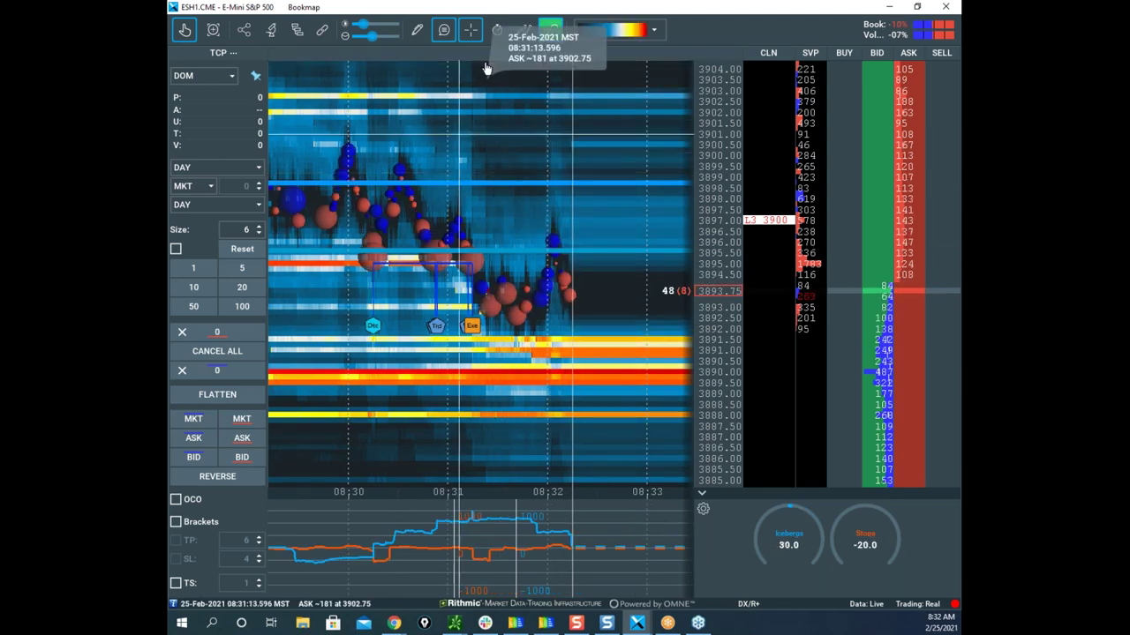
left_click(416, 29)
left_click(459, 185)
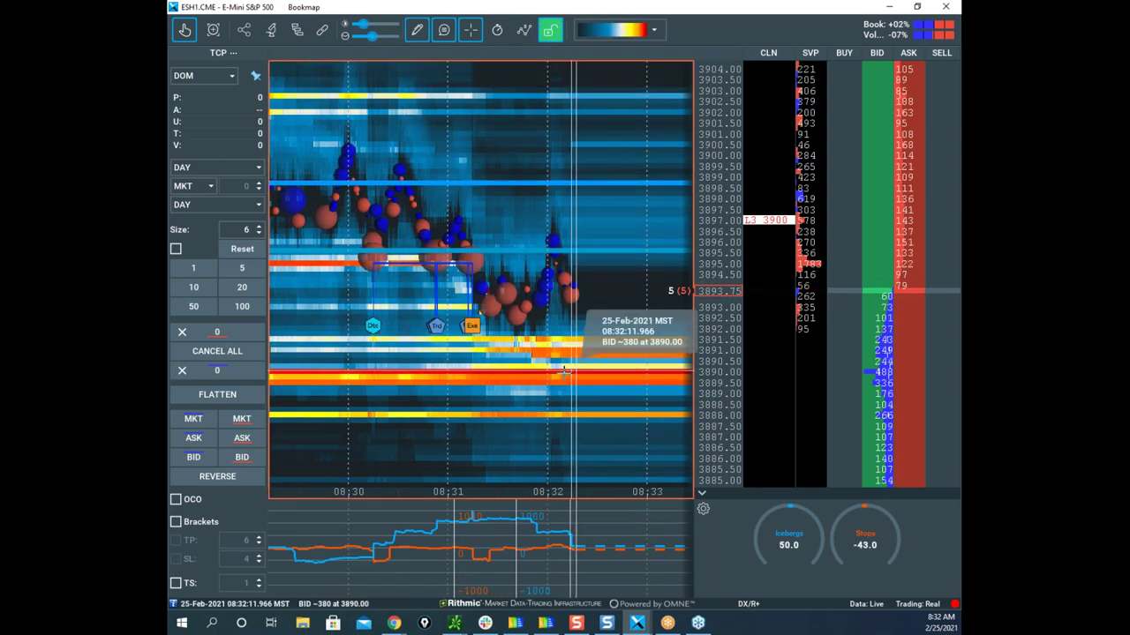
scroll(512, 331, "up", 3)
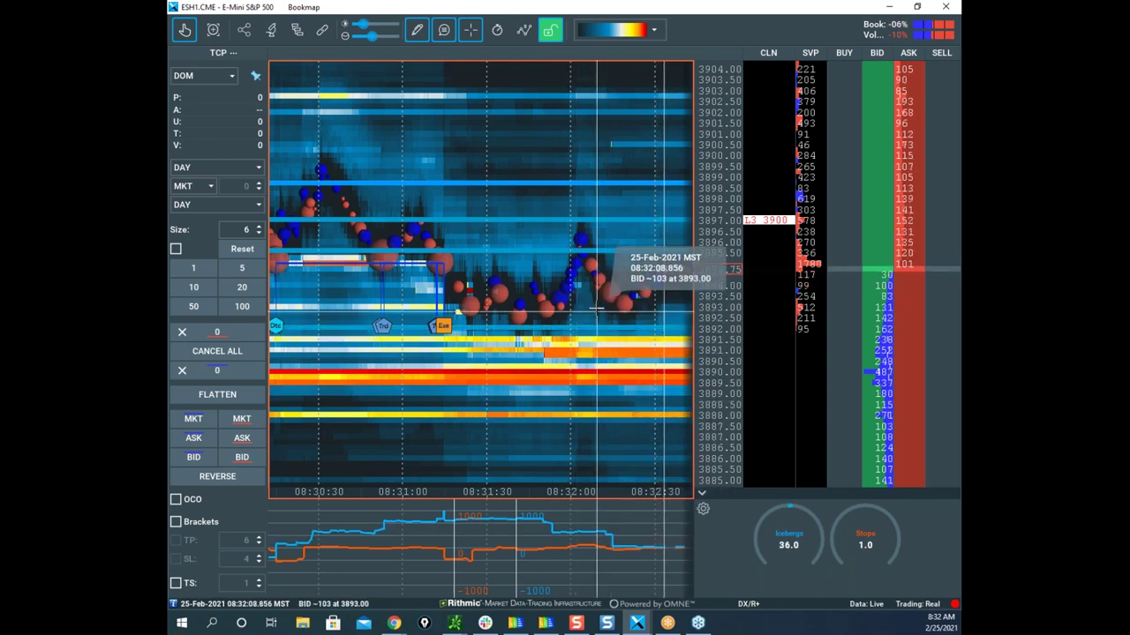
scroll(595, 303, "down", 3)
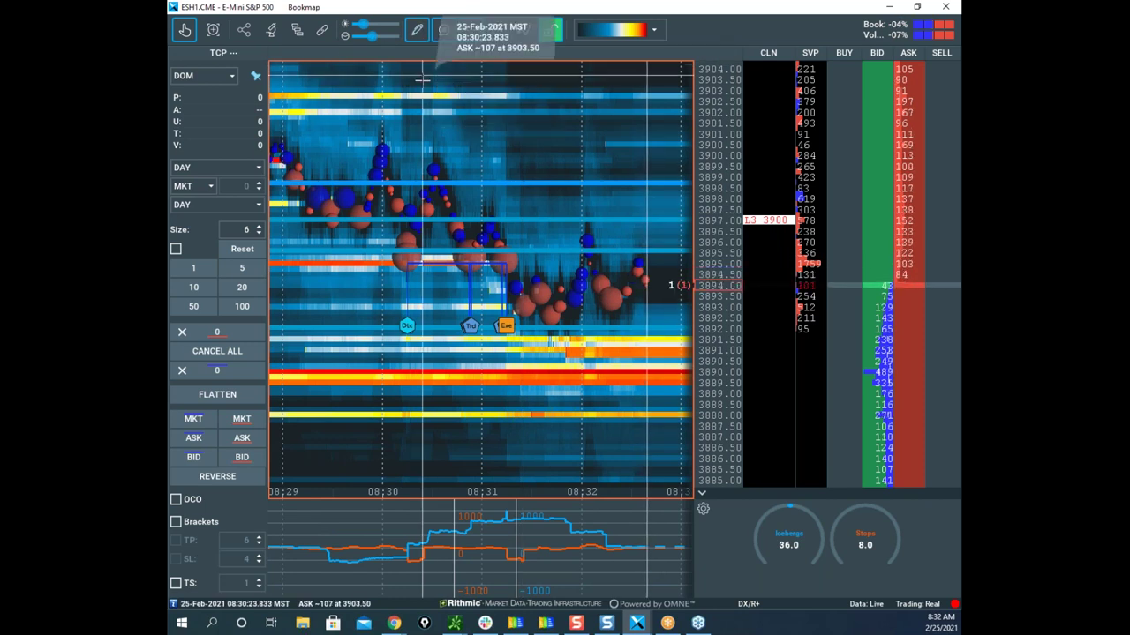
Switch the drawing tool to Edit and remove the horizontal lines at about 3897 and 3895.50 from the S&P 500 heatmap
left_click(417, 29)
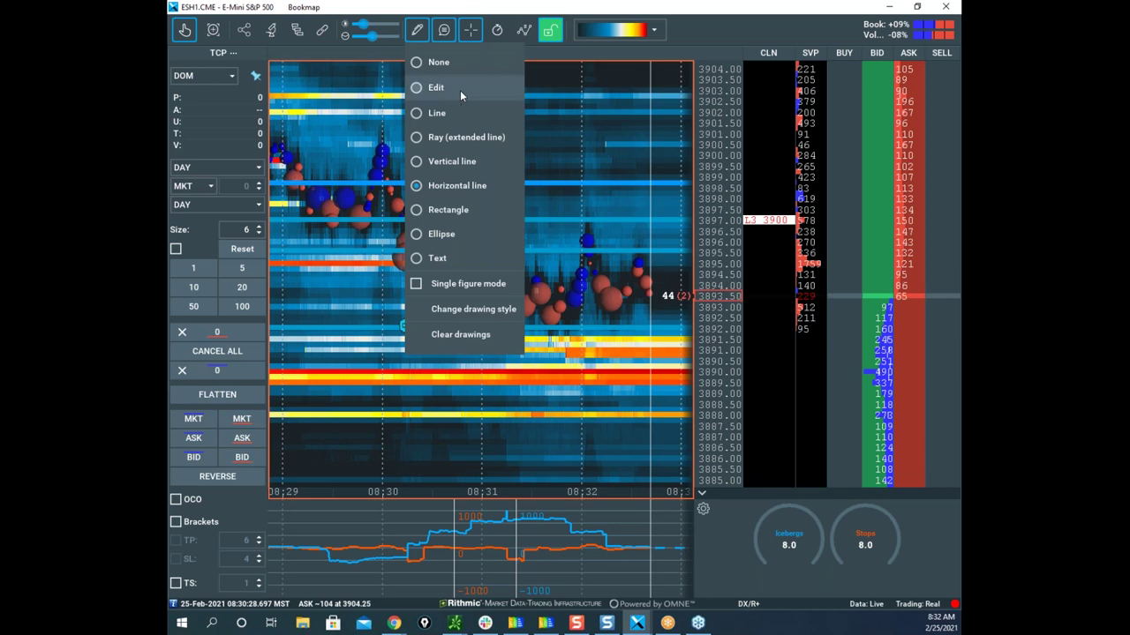
left_click(460, 89)
right_click(541, 229)
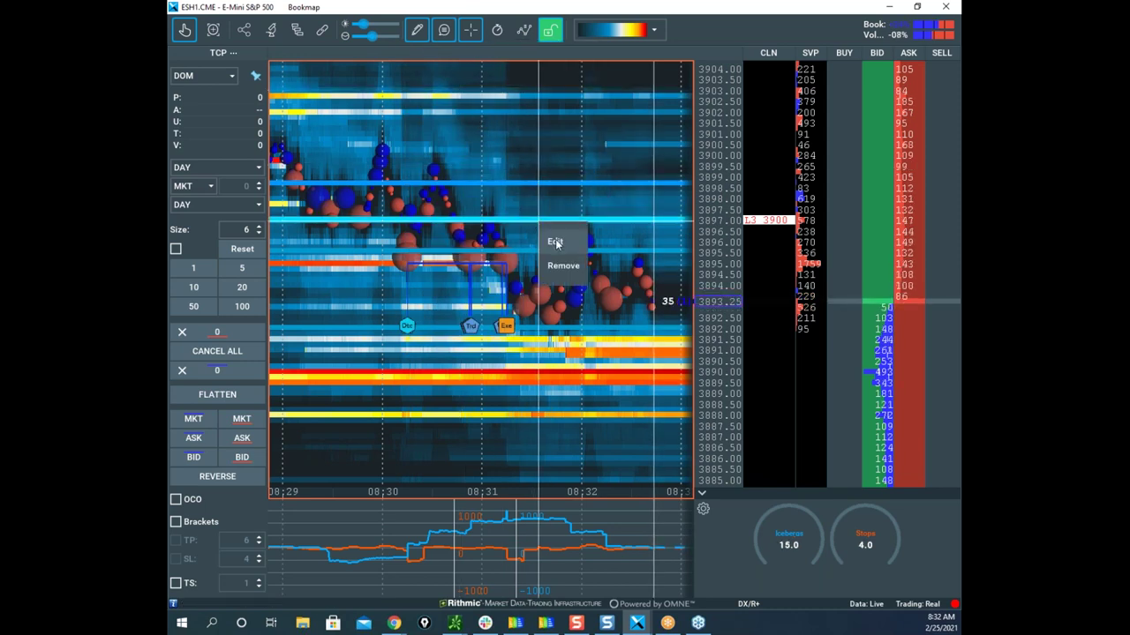
right_click(559, 256)
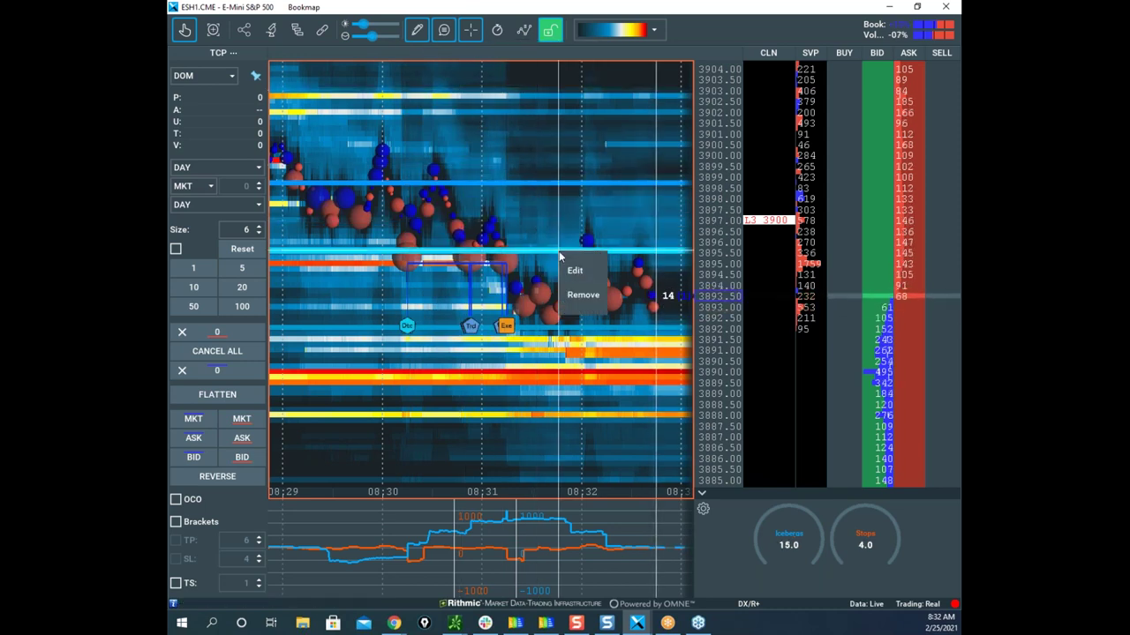
left_click(582, 295)
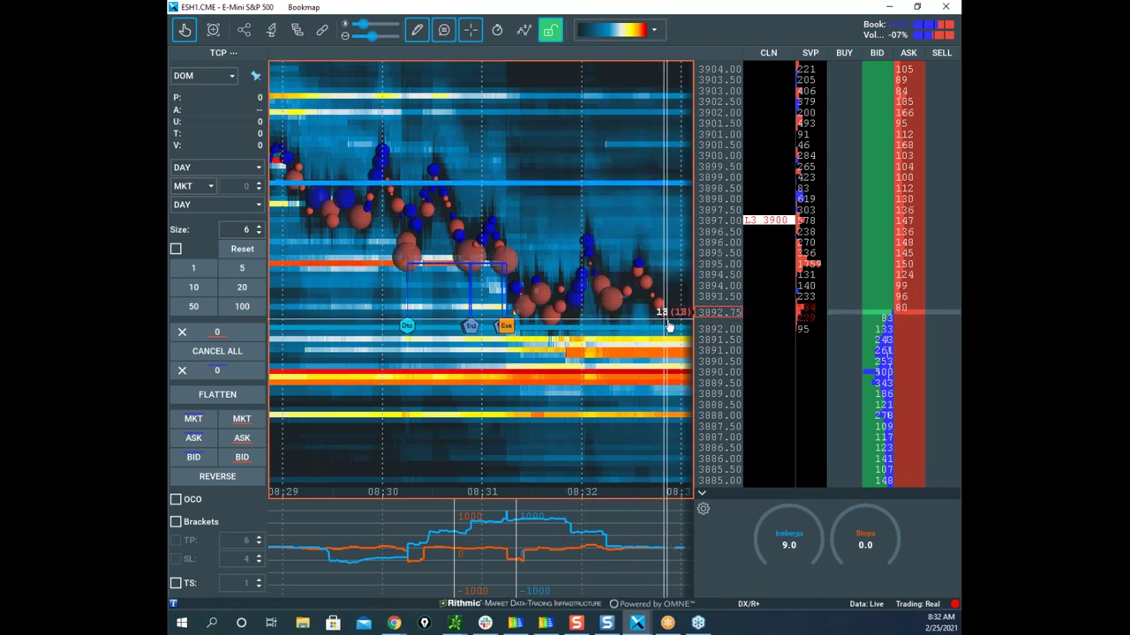
Review the S&P 500 decline since 08:00 and circle the L3 3900 level at 3897 beside the price ladder
scroll(553, 203, "down", 3)
scroll(552, 203, "down", 3)
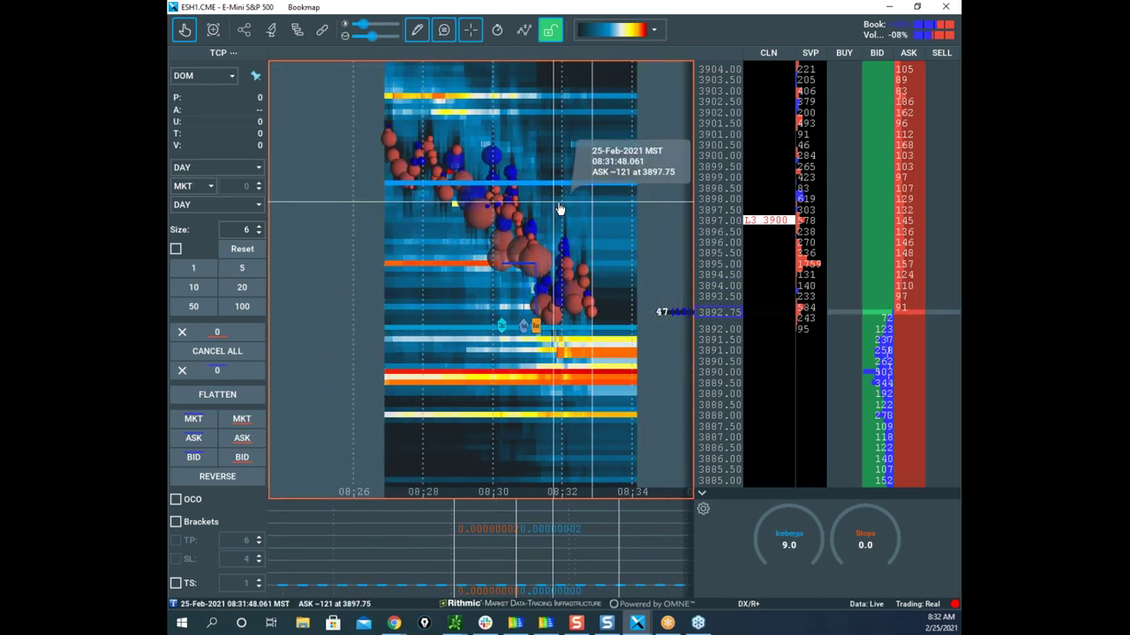
scroll(518, 259, "down", 4)
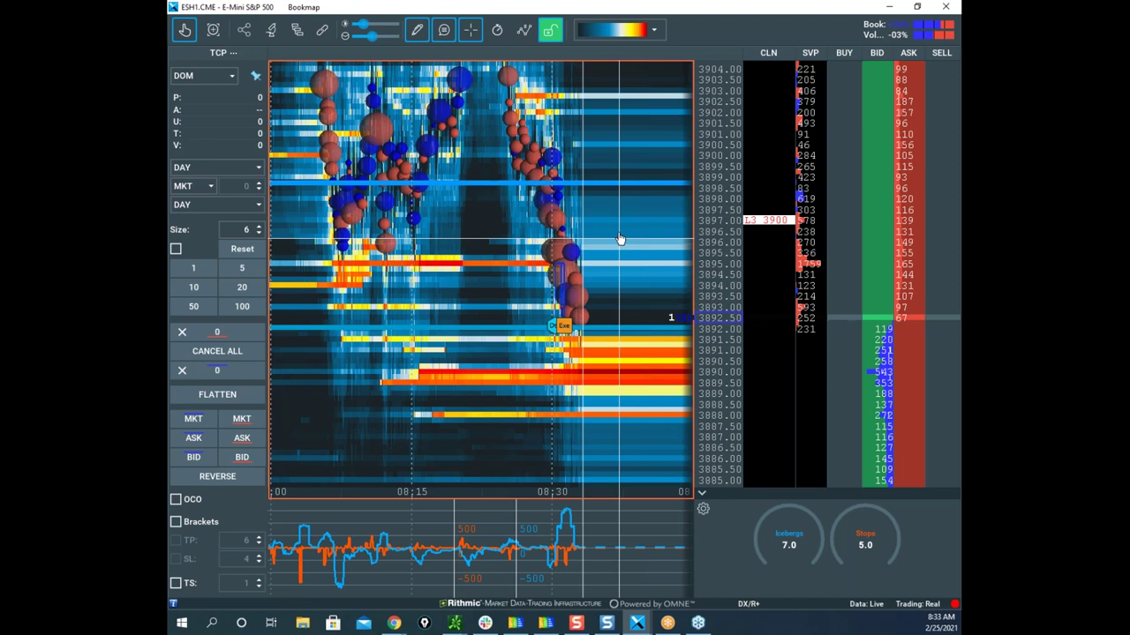
left_click_drag(627, 323, 558, 201)
scroll(614, 264, "up", 5)
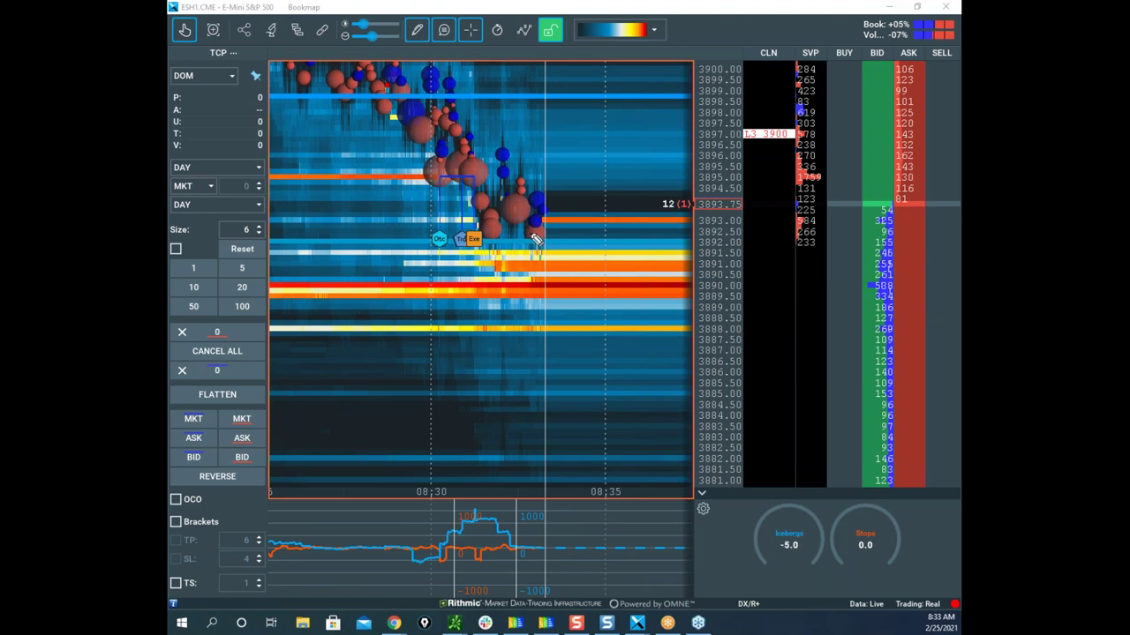
left_click_drag(802, 110, 822, 124)
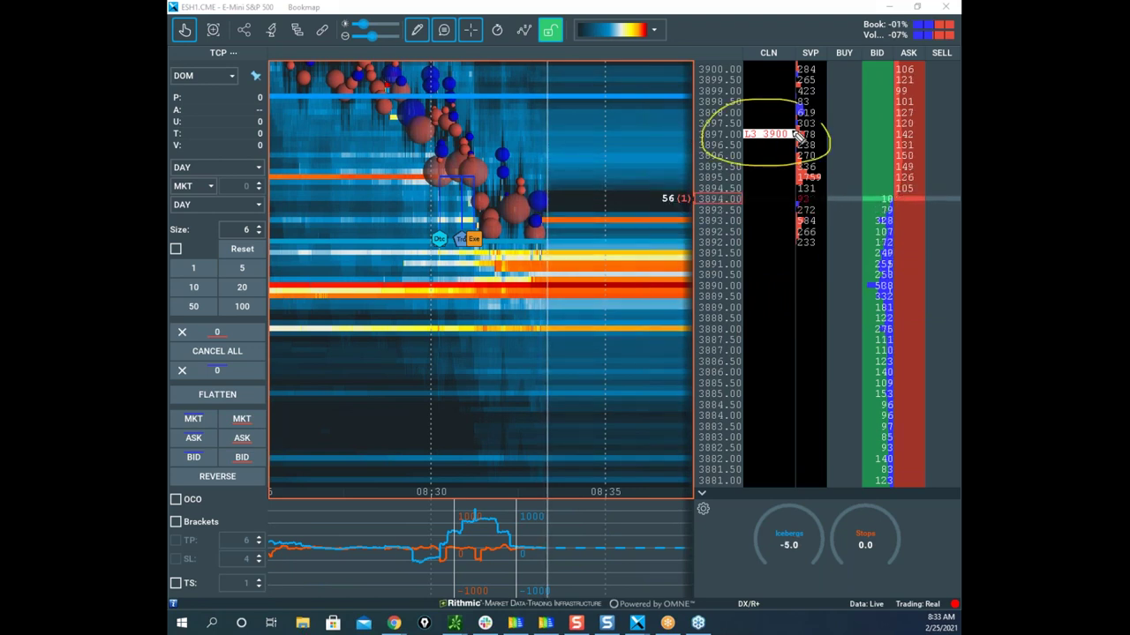
Clear the circle, switch to Chrome and read the SpotGamma Daily Note on the 3900, 3865 and 3800 levels
key("Escape")
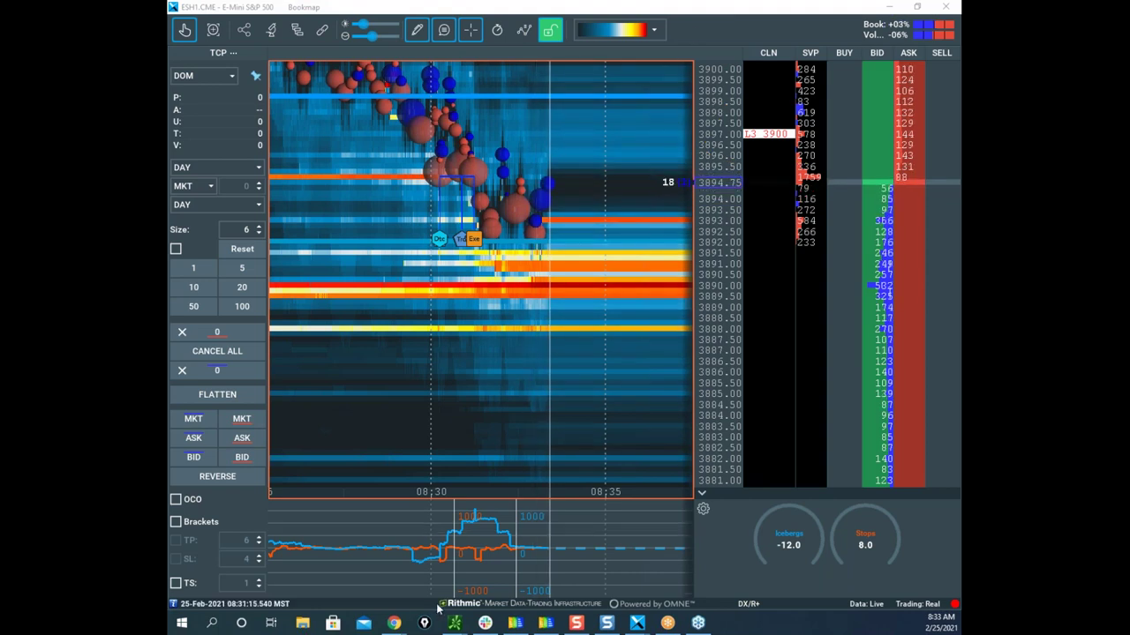
mouse_move(394, 623)
mouse_move(524, 557)
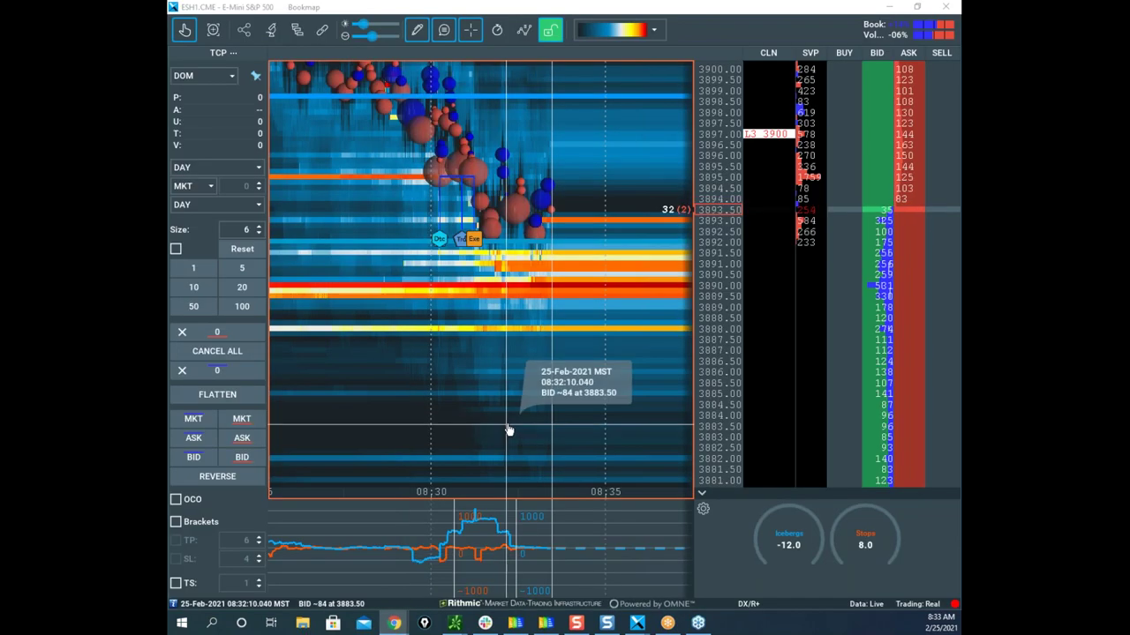
left_click_drag(816, 2, 804, 173)
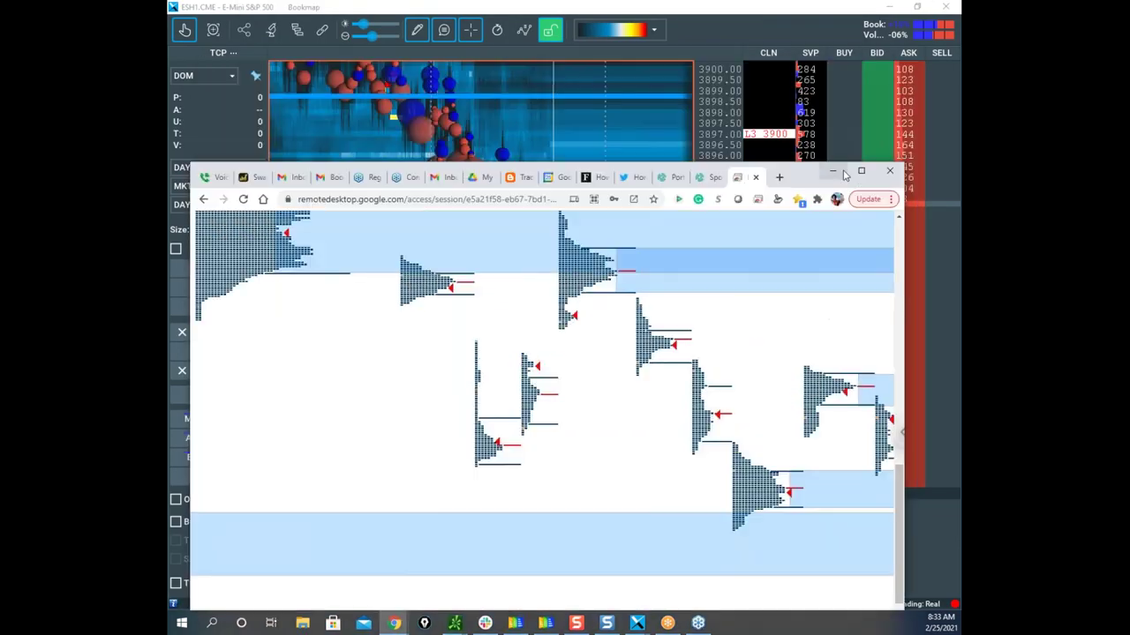
left_click(861, 171)
left_click(759, 11)
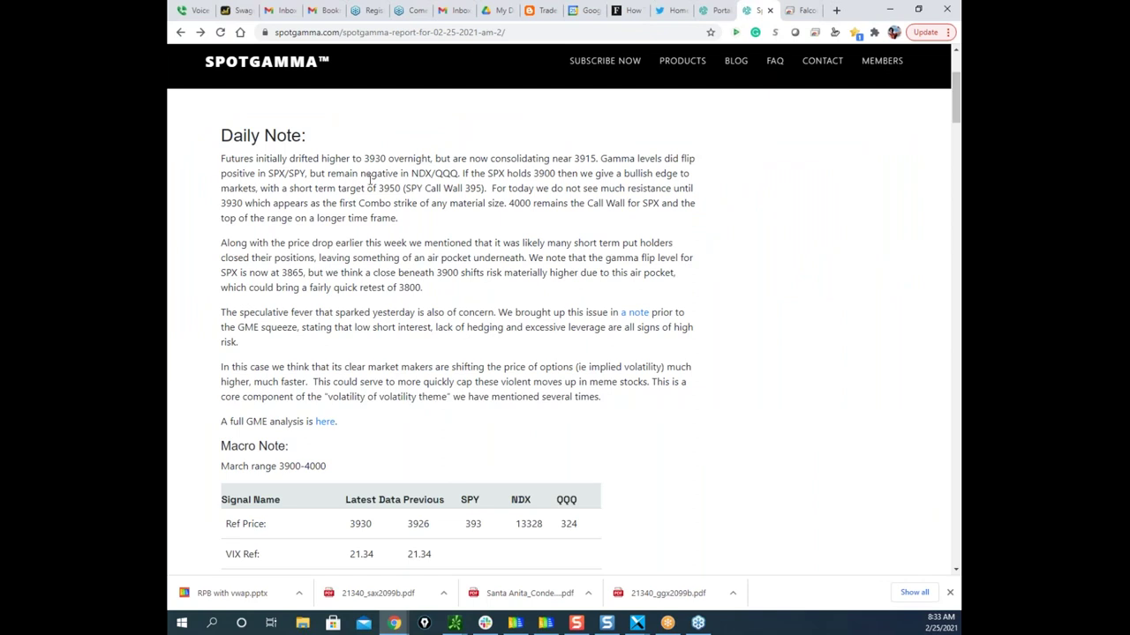
left_click_drag(797, 102, 822, 125)
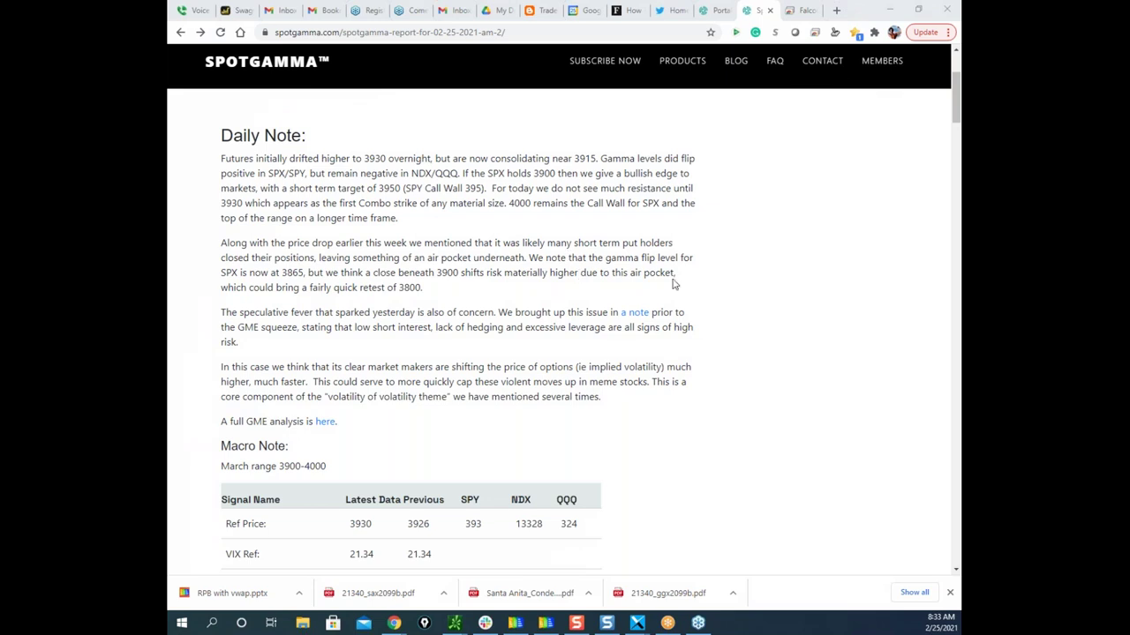
Return to Bookmap, set the drawing tool to None, circle the bids near 3890 around 08:30 and underline the level near 3898.50
key("alt+Tab")
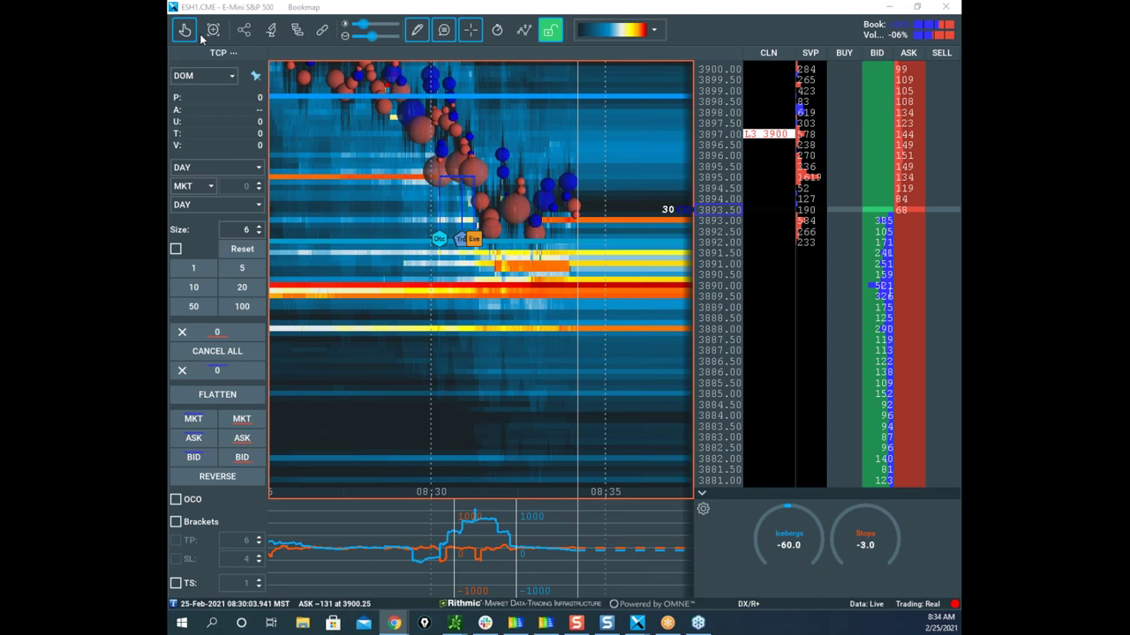
left_click(420, 34)
left_click(435, 60)
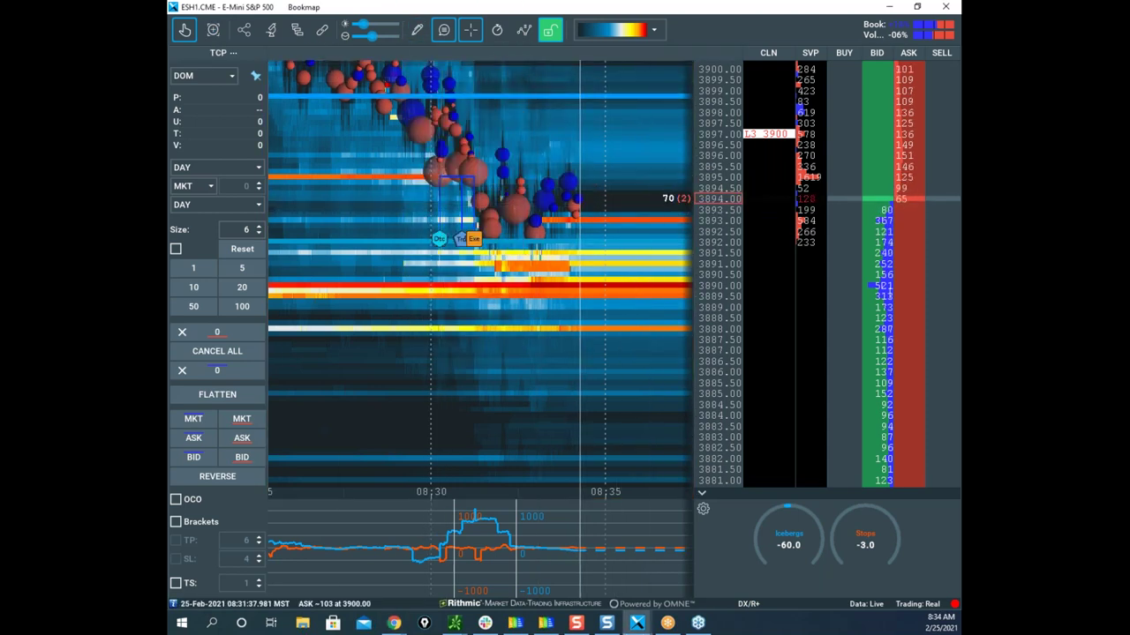
left_click_drag(439, 294, 429, 275)
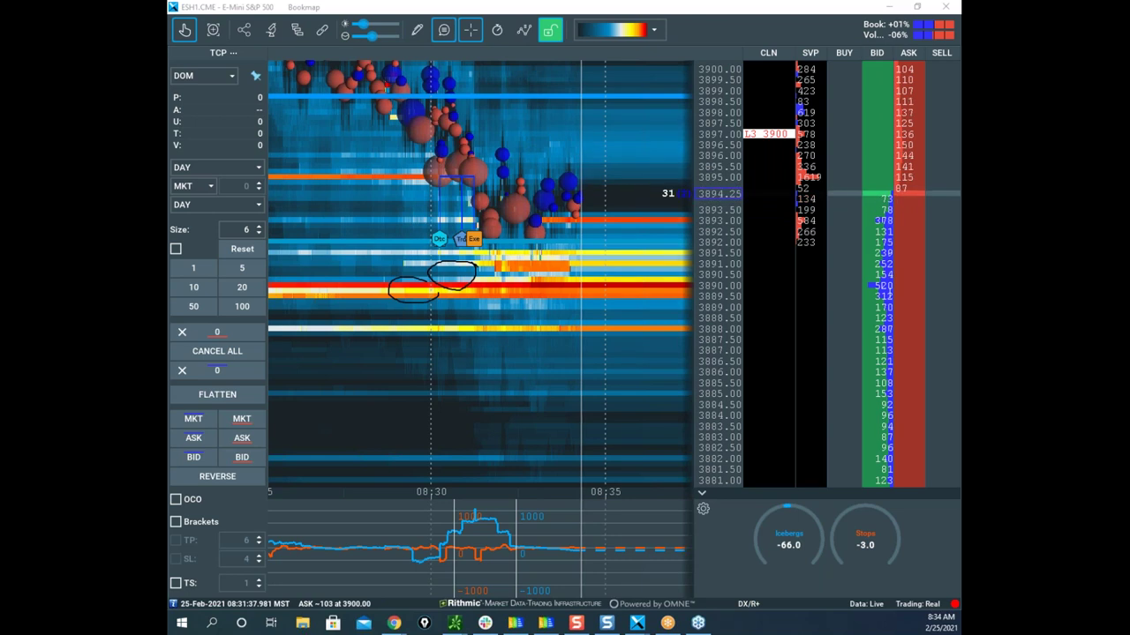
left_click_drag(478, 101, 544, 101)
Sketch projected S&P 500 drops to about 3885 with rebounds to about 3893 and renewed declines, and clear the marks
mouse_move(599, 257)
left_mouse_down()
mouse_move(592, 248)
mouse_move(650, 402)
left_mouse_up()
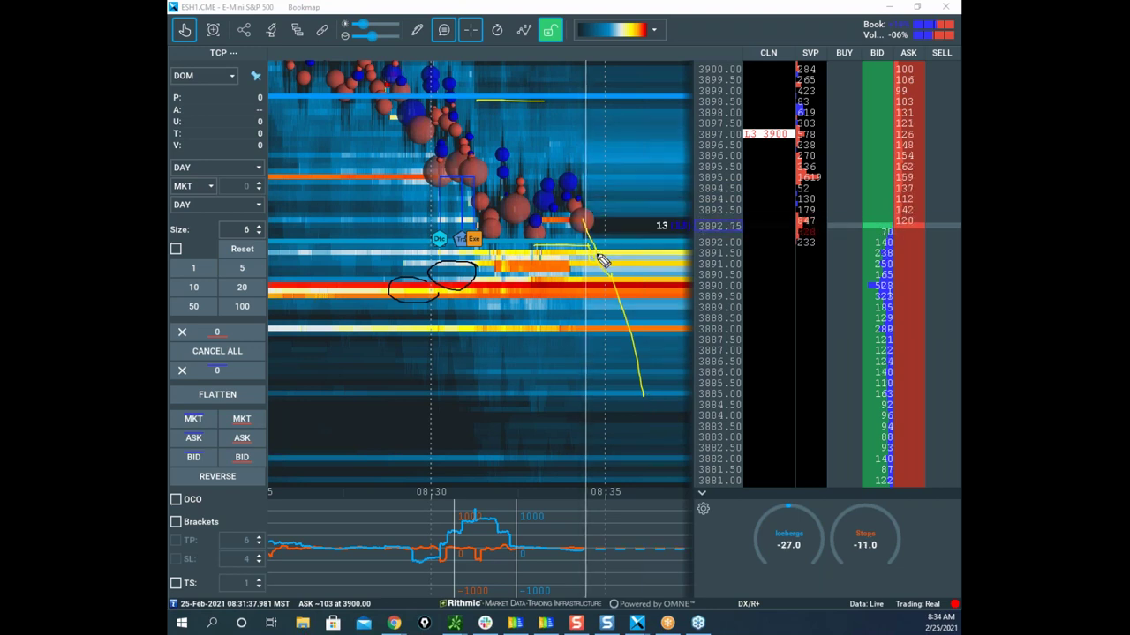
mouse_move(599, 256)
left_mouse_down()
mouse_move(628, 370)
mouse_move(684, 226)
mouse_move(692, 263)
mouse_move(684, 250)
left_mouse_up()
left_click_drag(672, 82, 679, 82)
left_click_drag(684, 249, 694, 394)
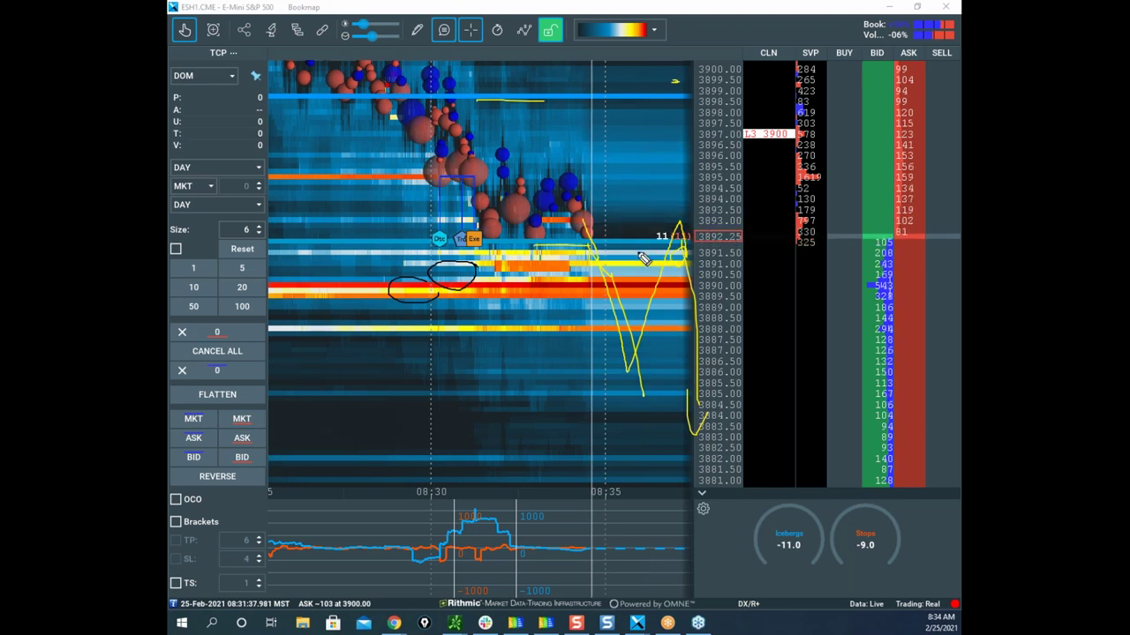
left_click_drag(600, 242, 629, 359)
left_click_drag(687, 210, 689, 357)
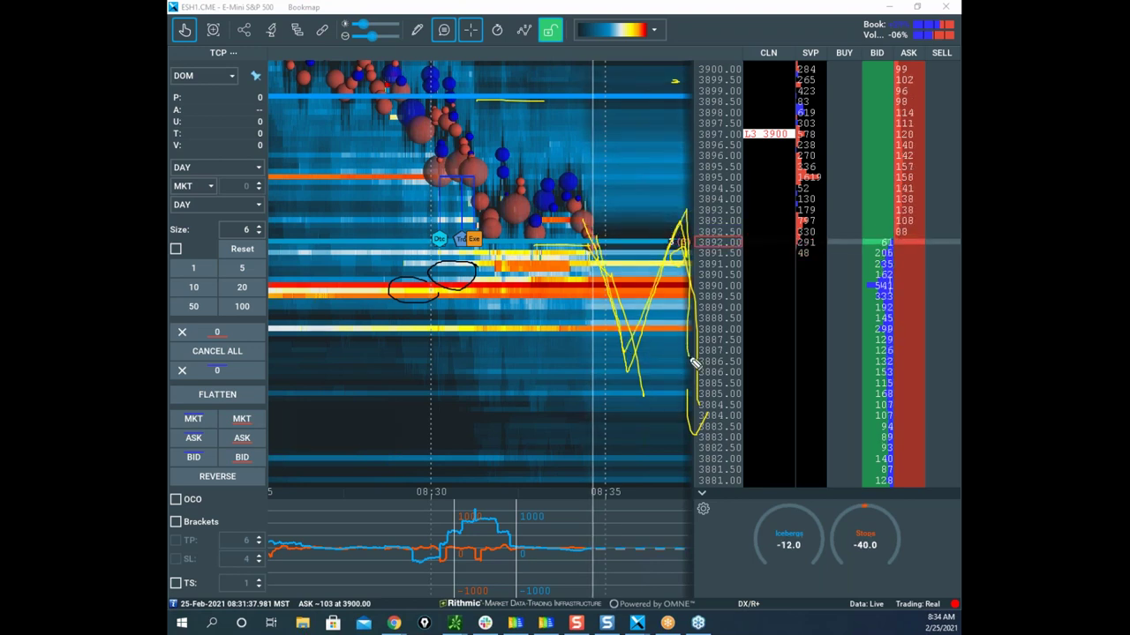
left_click_drag(587, 234, 613, 341)
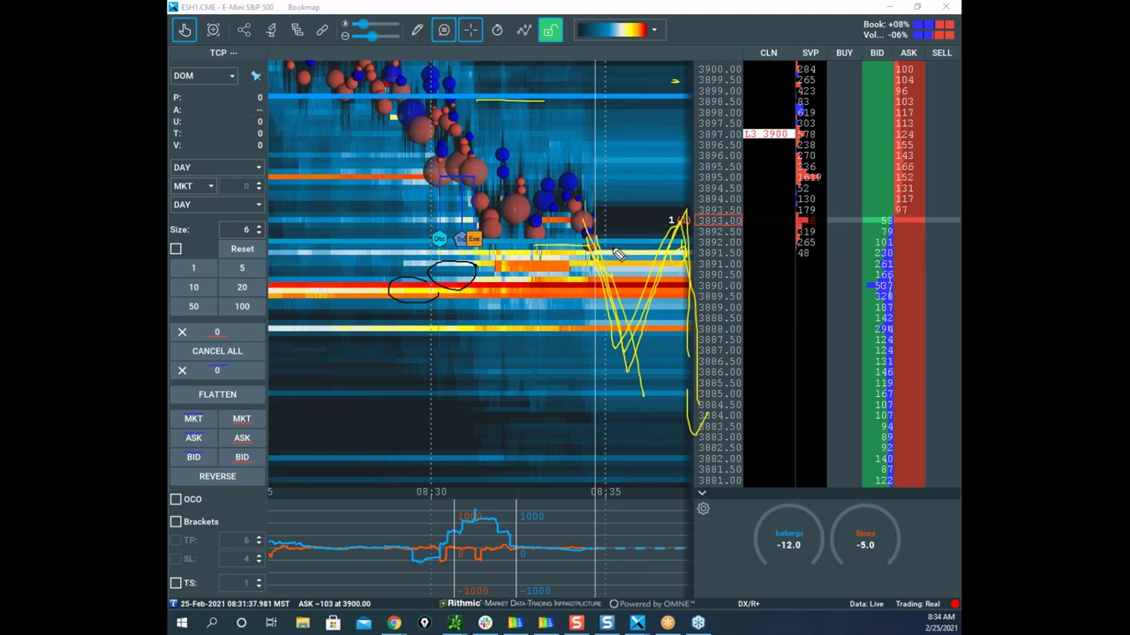
left_click_drag(623, 328, 667, 572)
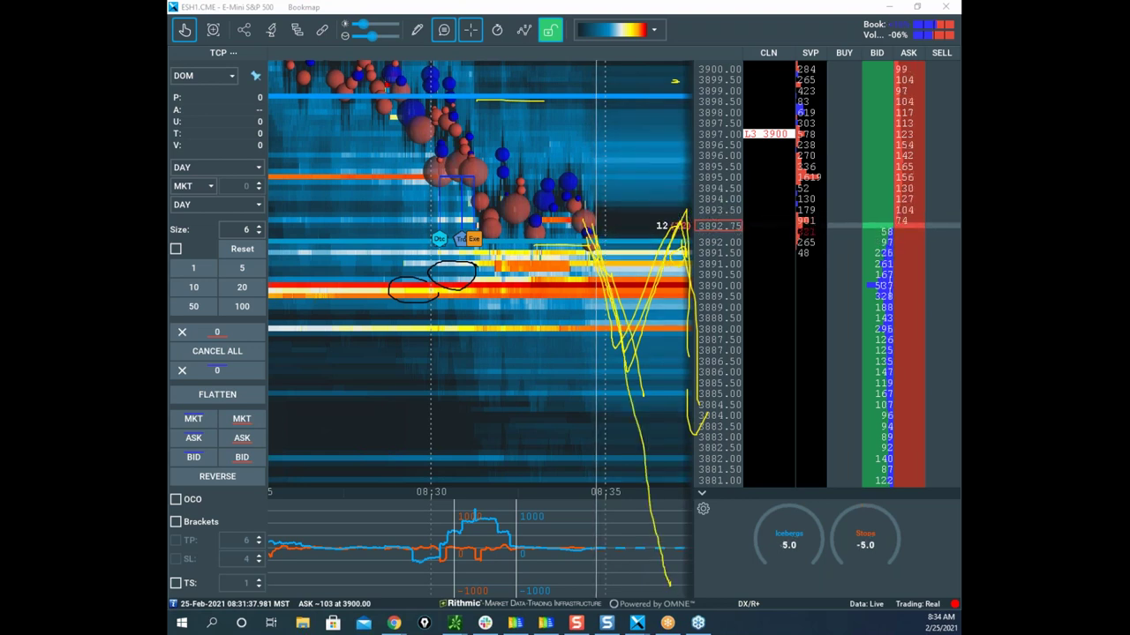
left_click(599, 43)
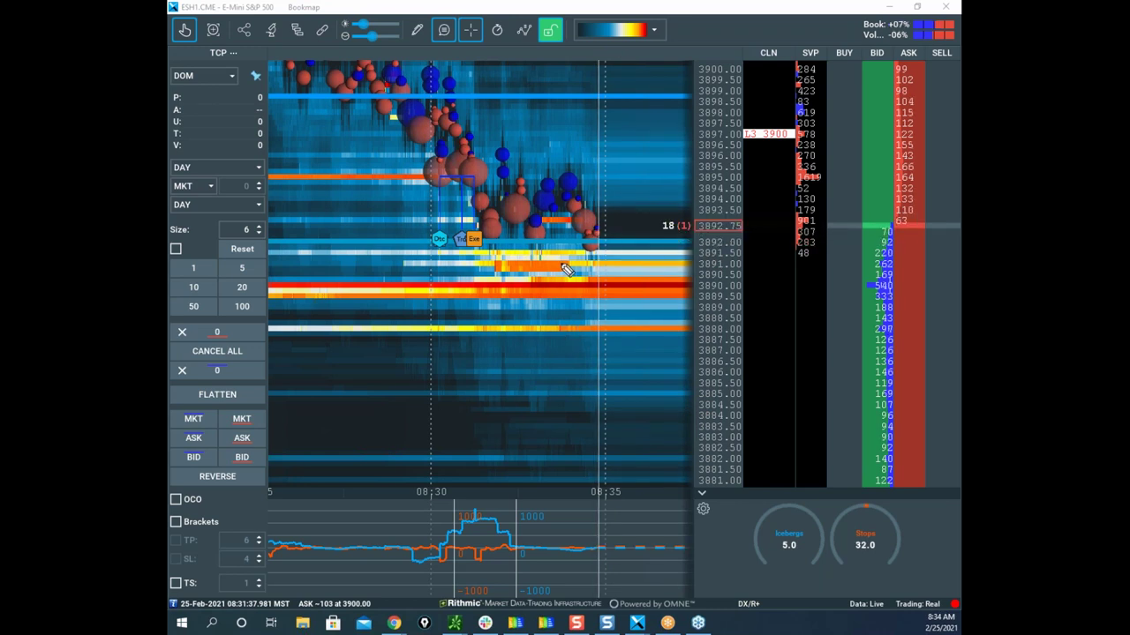
Circle the iceberg peak after 08:30, sketch further peaks beside it and a drop-and-retest path on the heatmap, and clear the marks
left_click_drag(503, 489, 541, 502)
mouse_move(575, 549)
left_mouse_down()
mouse_move(695, 552)
mouse_move(720, 477)
mouse_move(734, 481)
left_mouse_up()
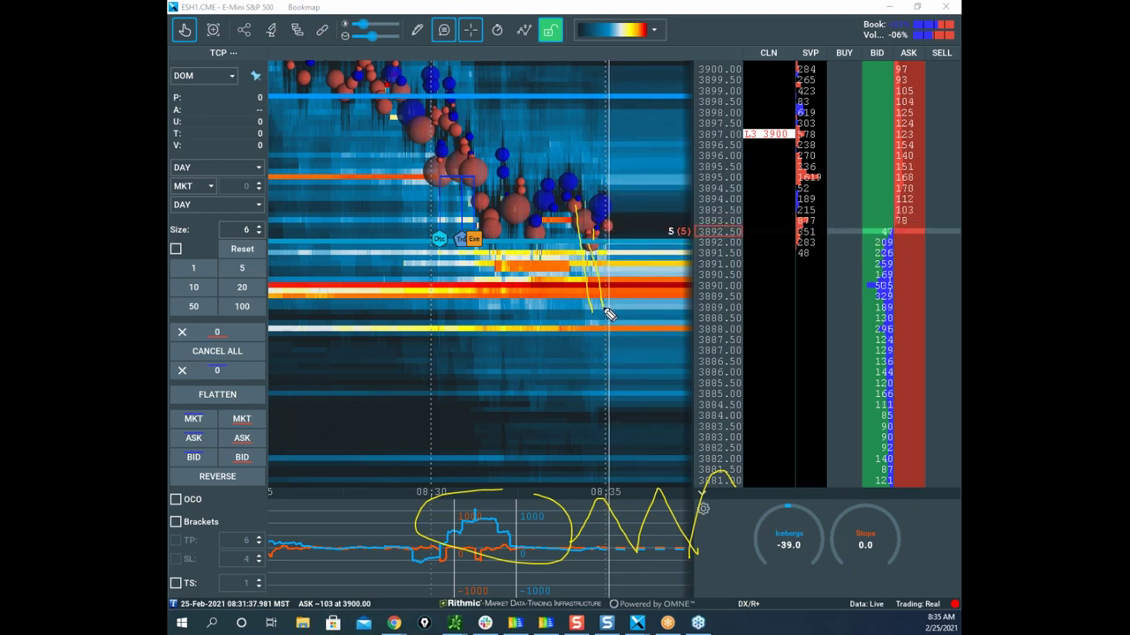
mouse_move(618, 302)
left_mouse_down()
mouse_move(634, 238)
mouse_move(662, 263)
left_mouse_up()
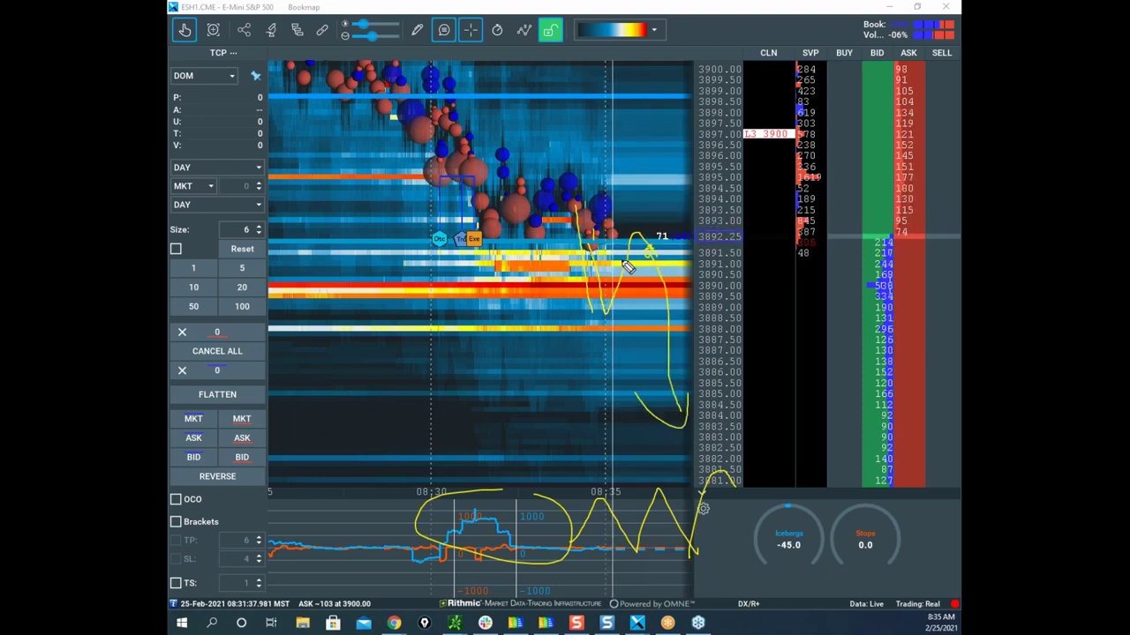
key("Escape")
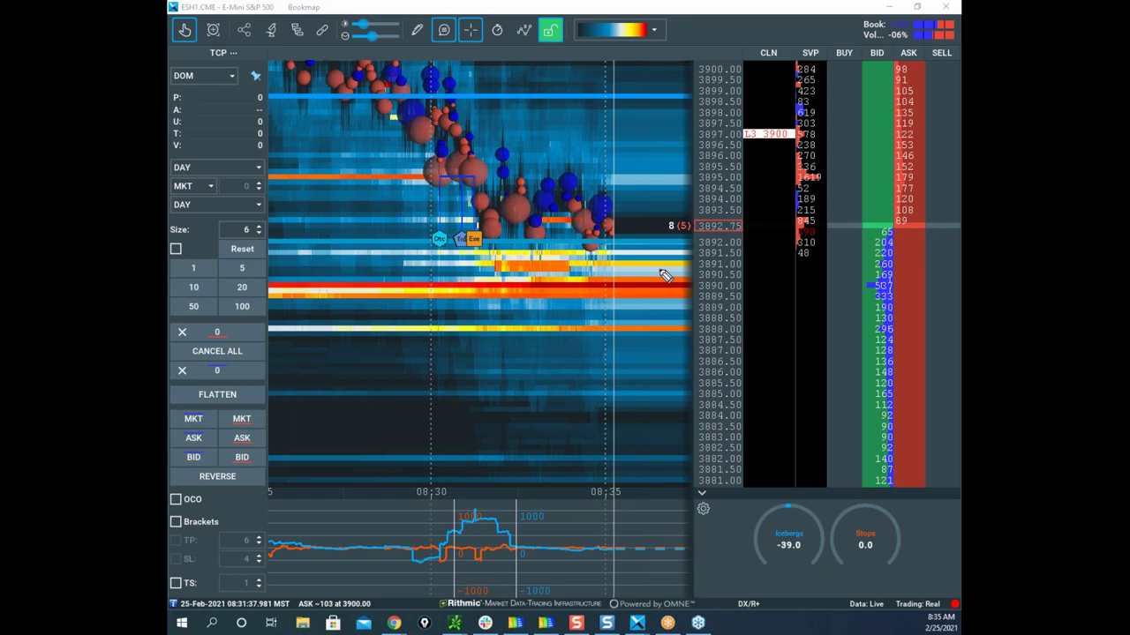
Circle the iceberg peak after 08:30 on the lower indicator and the corresponding price decline on the heatmap
mouse_move(521, 500)
left_mouse_down()
mouse_move(398, 504)
mouse_move(527, 500)
left_mouse_up()
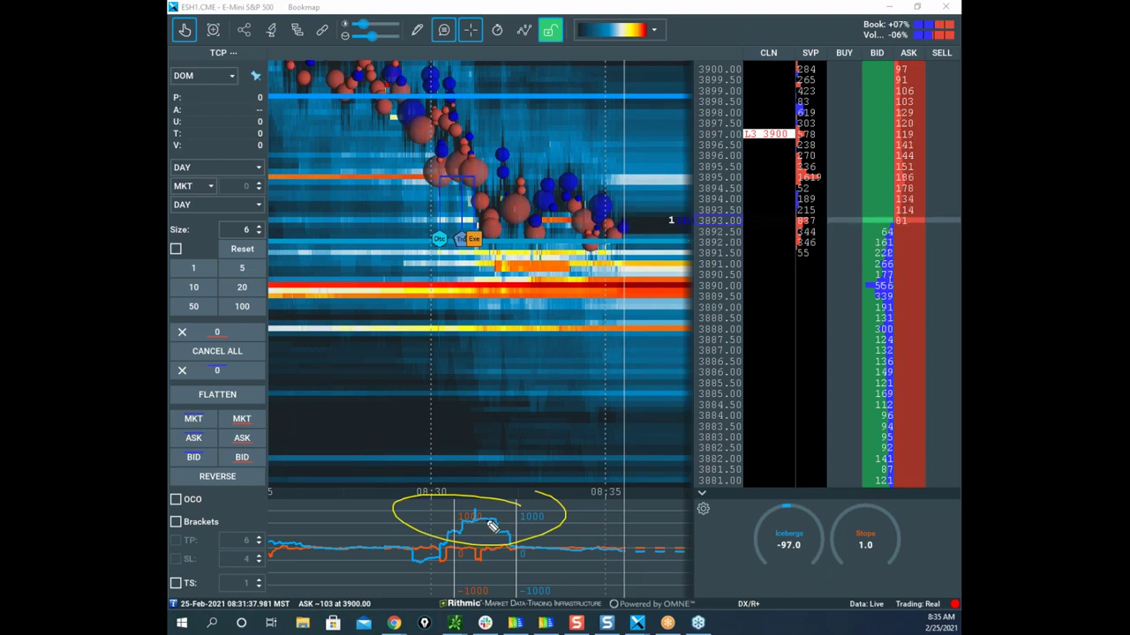
mouse_move(549, 107)
left_mouse_down()
mouse_move(481, 272)
mouse_move(649, 190)
left_mouse_up()
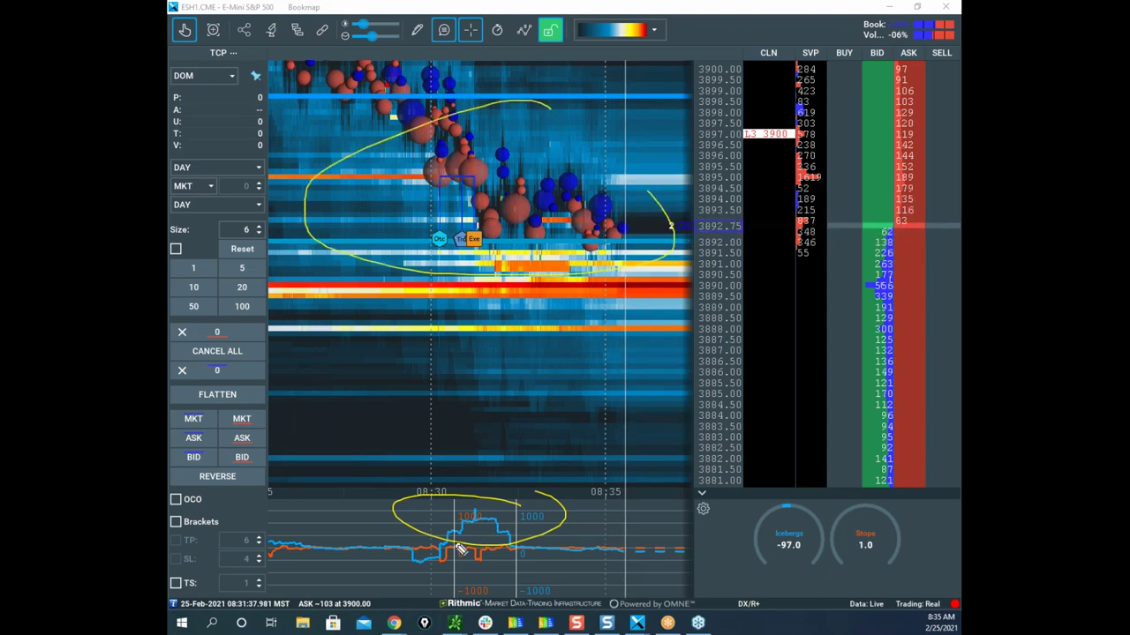
left_click_drag(450, 547, 530, 519)
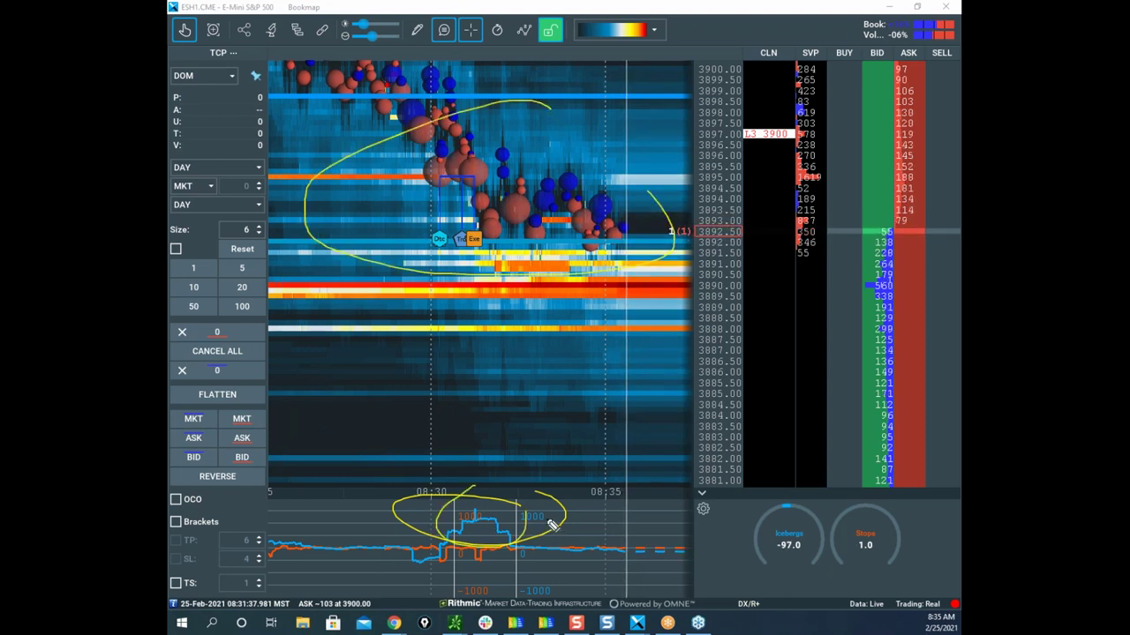
Sketch projected drops below 3892, rebounds and renewed declines on the S&P 500 heatmap, and clear the marks
left_click_drag(610, 219, 628, 395)
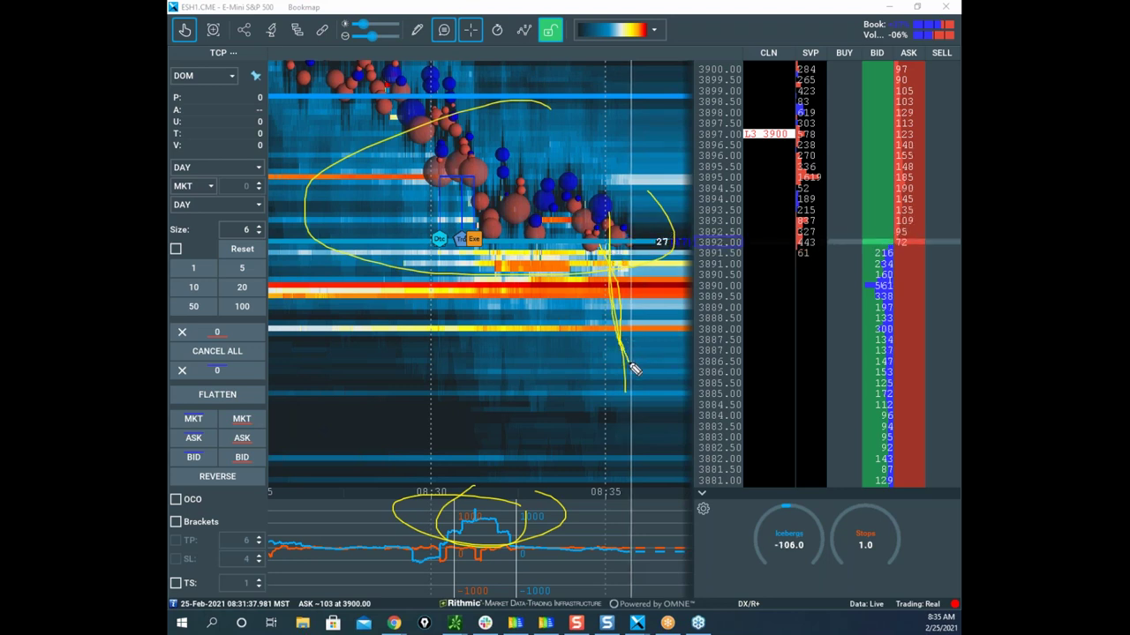
left_click_drag(639, 376, 658, 307)
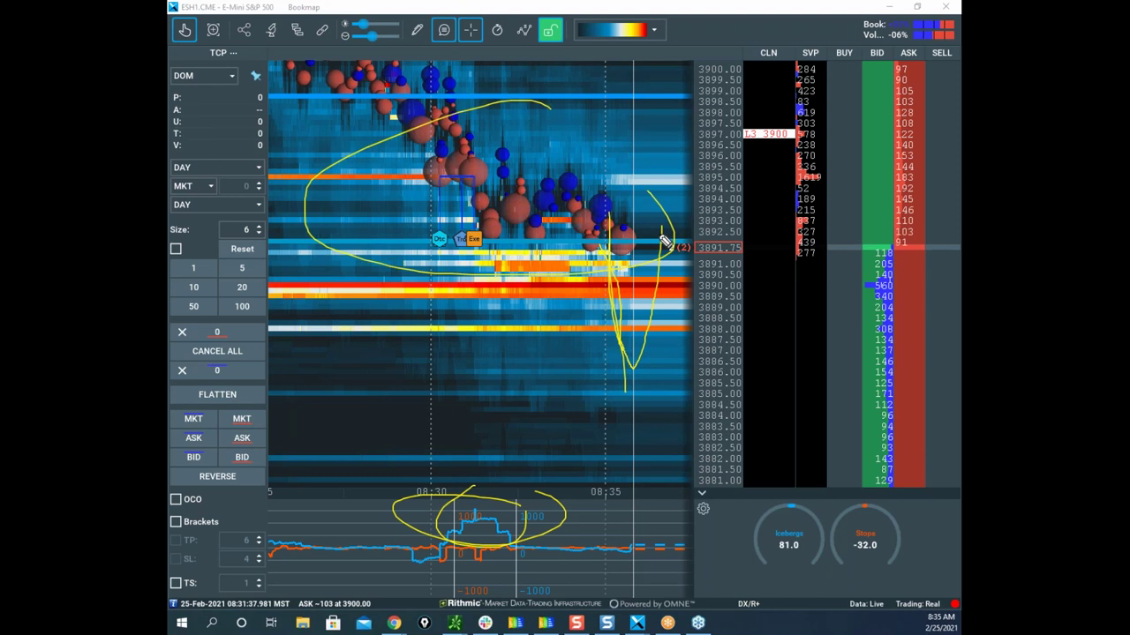
right_click(497, 118)
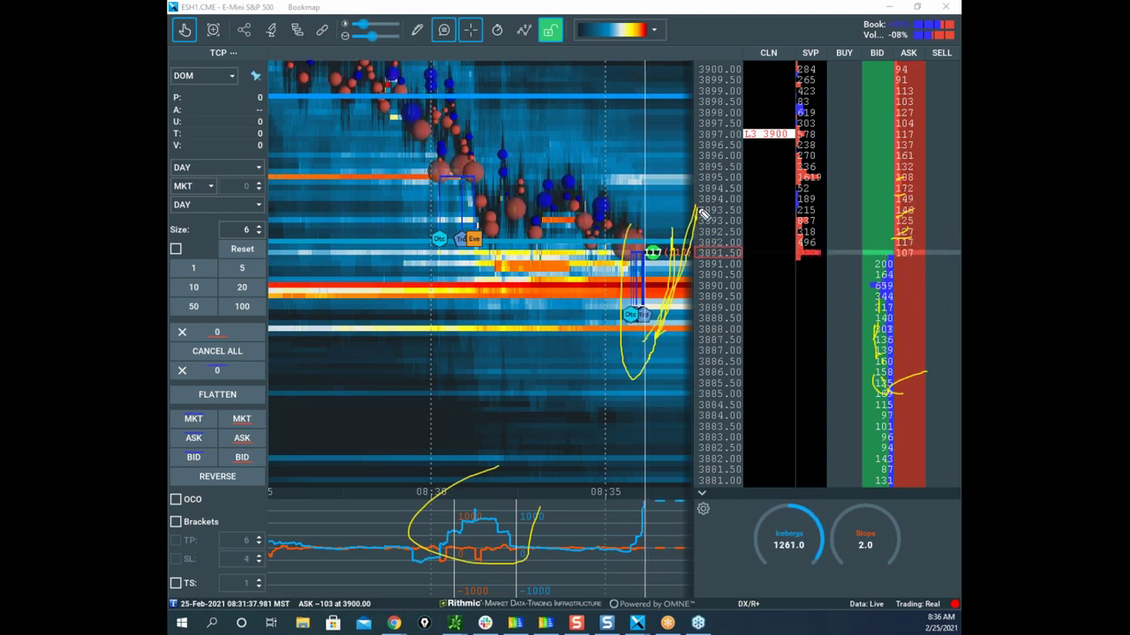
left_click_drag(697, 231, 713, 252)
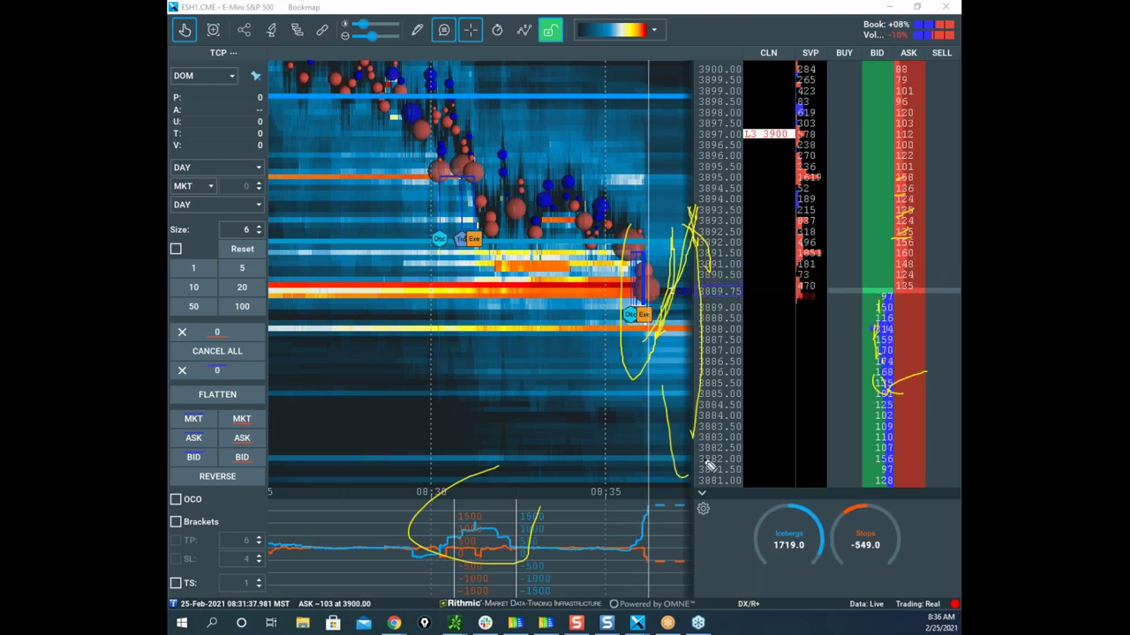
key("Escape")
Examine the iceberg surge and the iceberg and stop markers around 08:36 on the S&P 500 heatmap and lower indicator
left_click_drag(599, 189, 505, 140)
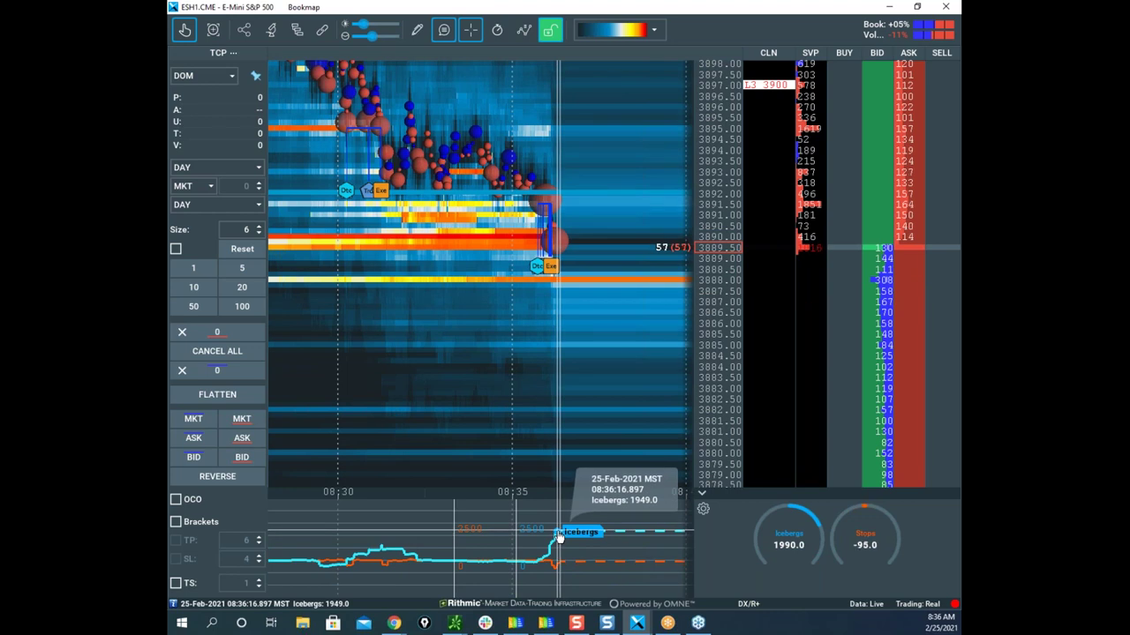
scroll(726, 221, "up", 4)
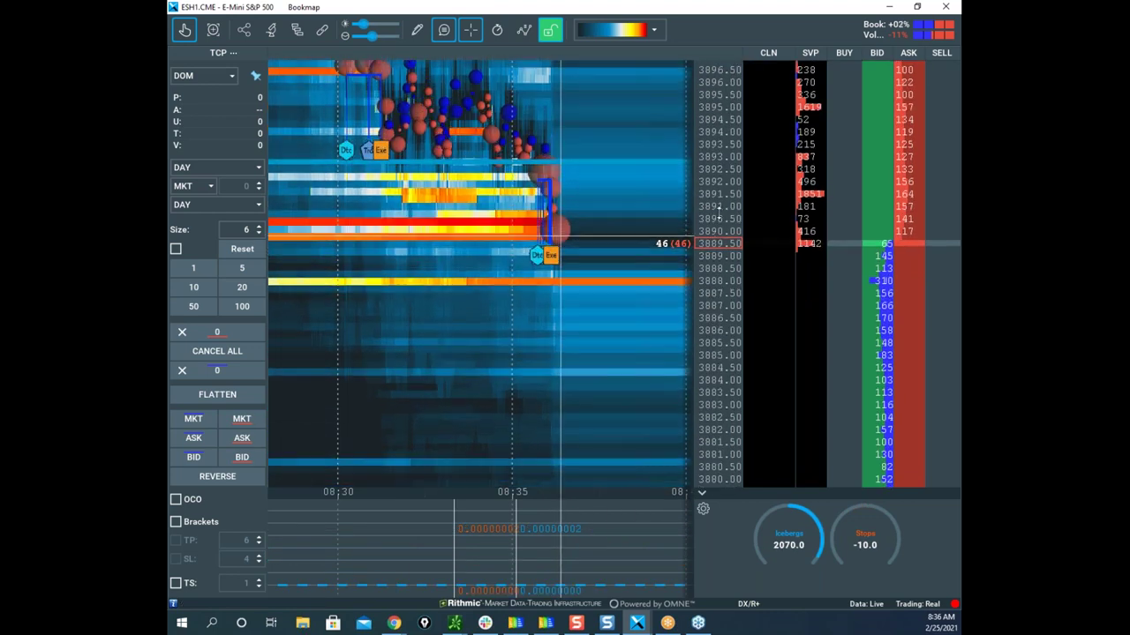
scroll(502, 234, "up", 2)
left_click_drag(595, 308, 537, 358)
scroll(538, 358, "up", 3)
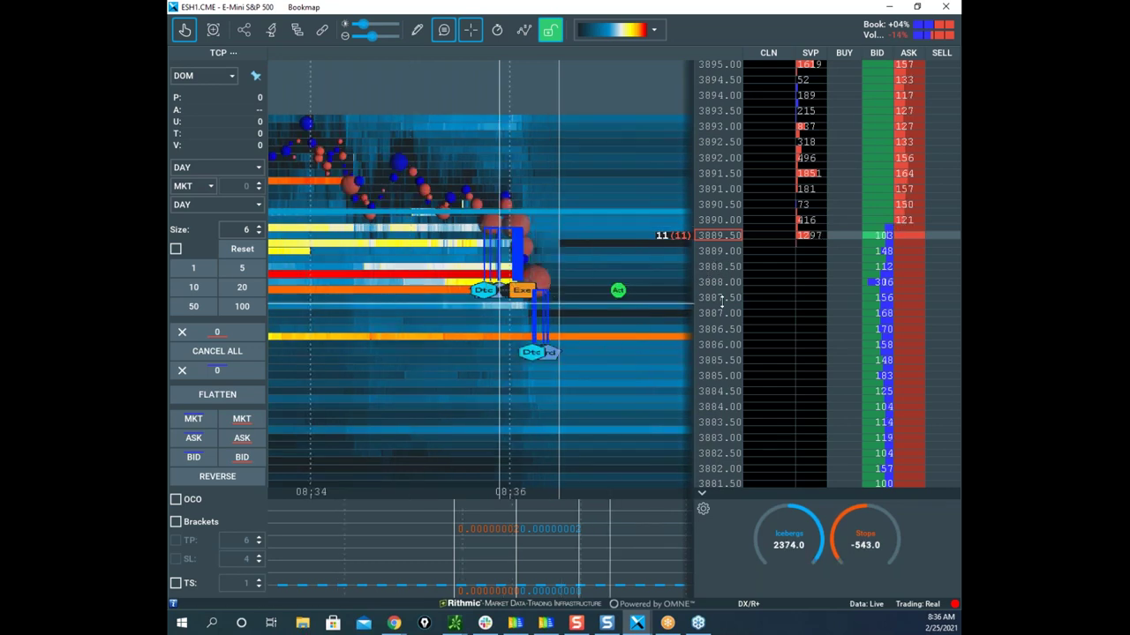
scroll(618, 318, "down", 3)
scroll(617, 318, "up", 5)
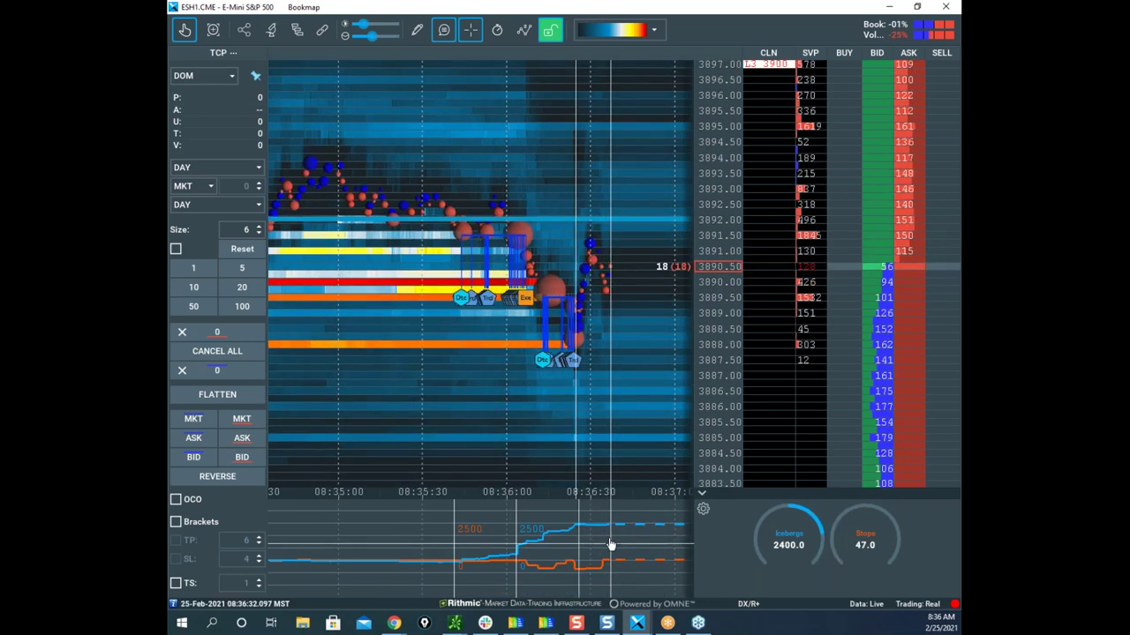
scroll(617, 410, "down", 1)
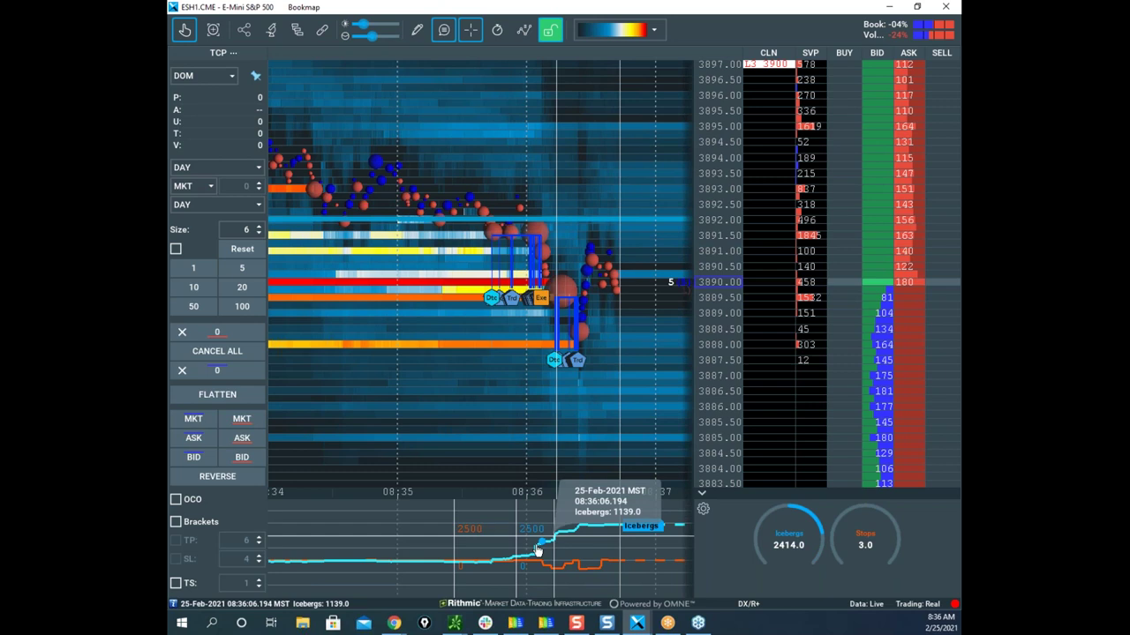
scroll(595, 446, "down", 1)
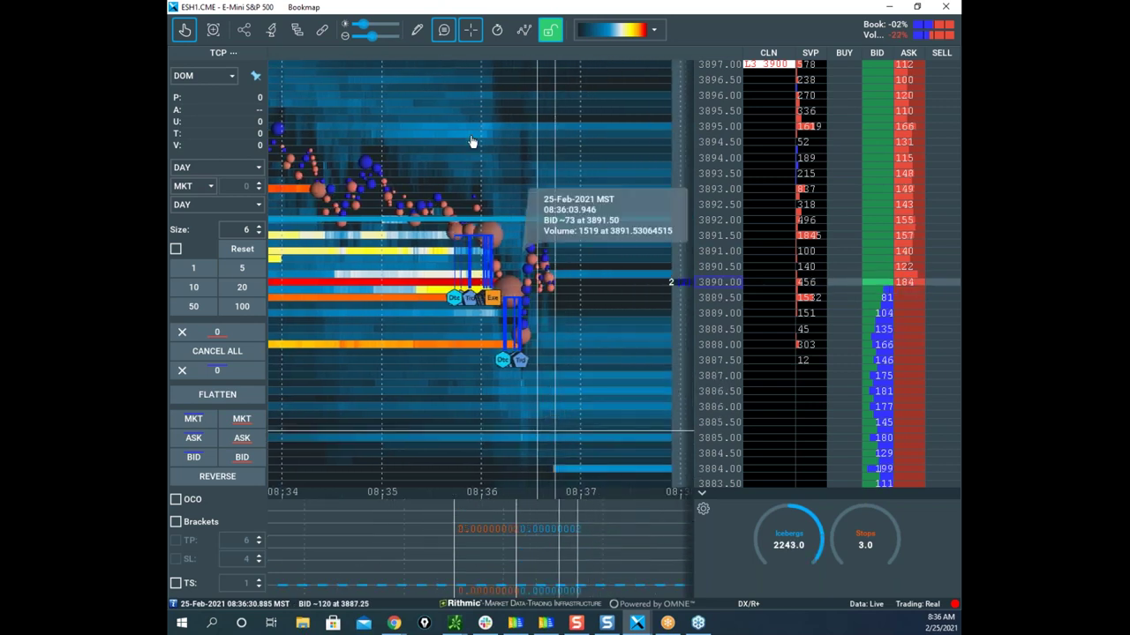
Mark the S&P 500 heatmap level at about 3892 with a horizontal line and set the drawing tool back to None
left_click(416, 29)
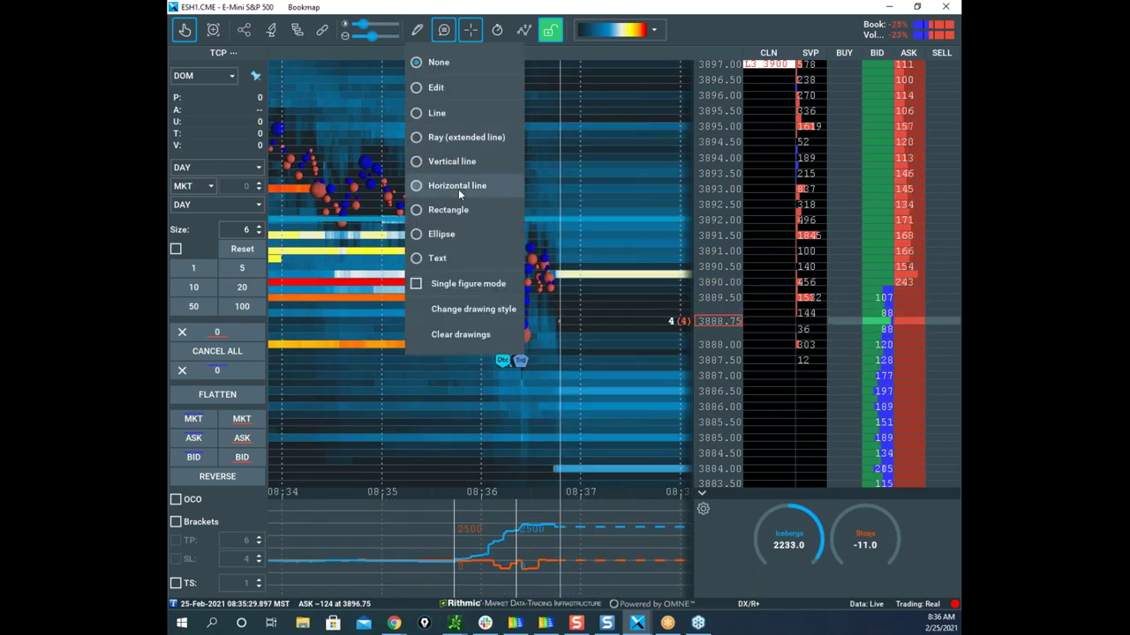
left_click(457, 185)
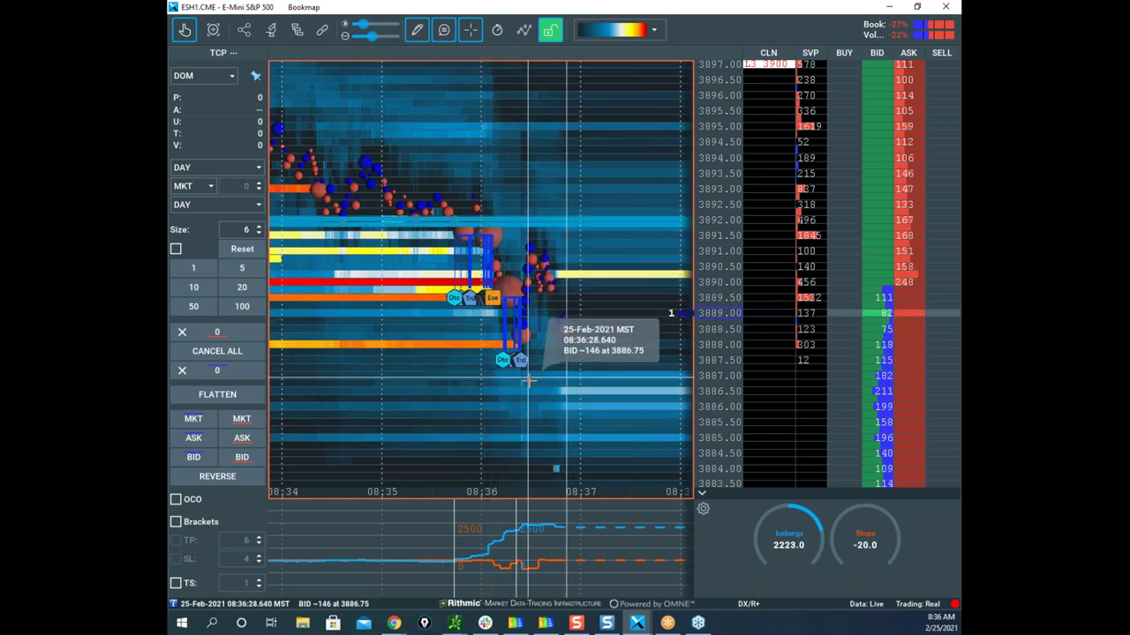
scroll(530, 377, "up", 1)
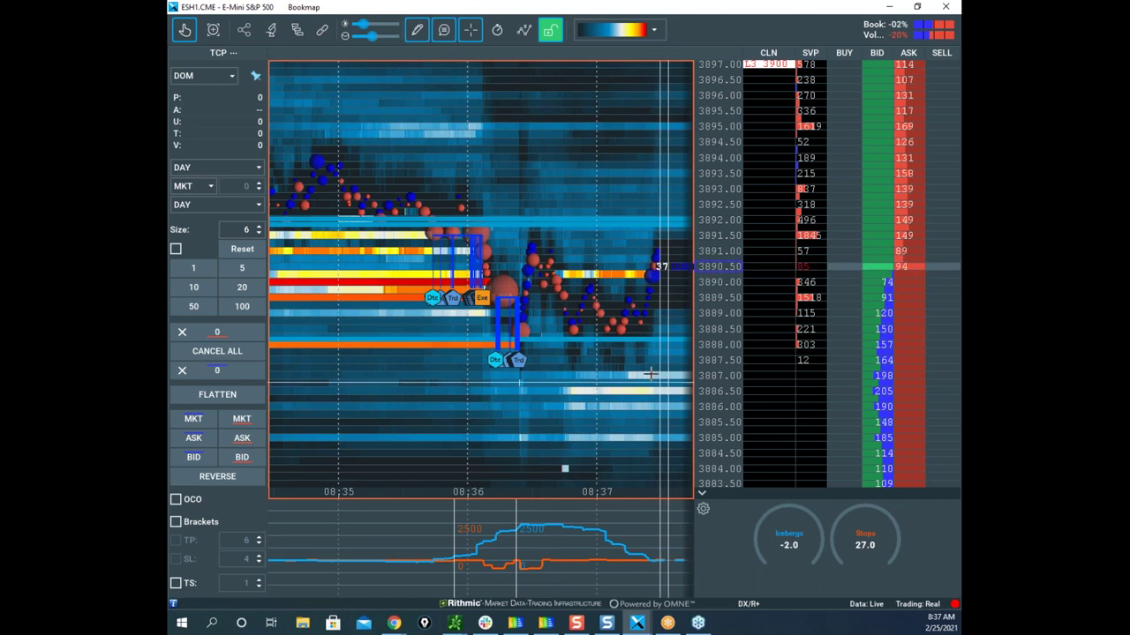
scroll(617, 360, "down", 3)
left_click(423, 36)
left_click(449, 67)
Place a buy stop order for 6 contracts at about 3892.25 to protect the short S&P 500 futures position
scroll(569, 176, "down", 2)
left_click_drag(584, 181, 515, 158)
scroll(721, 153, "down", 4)
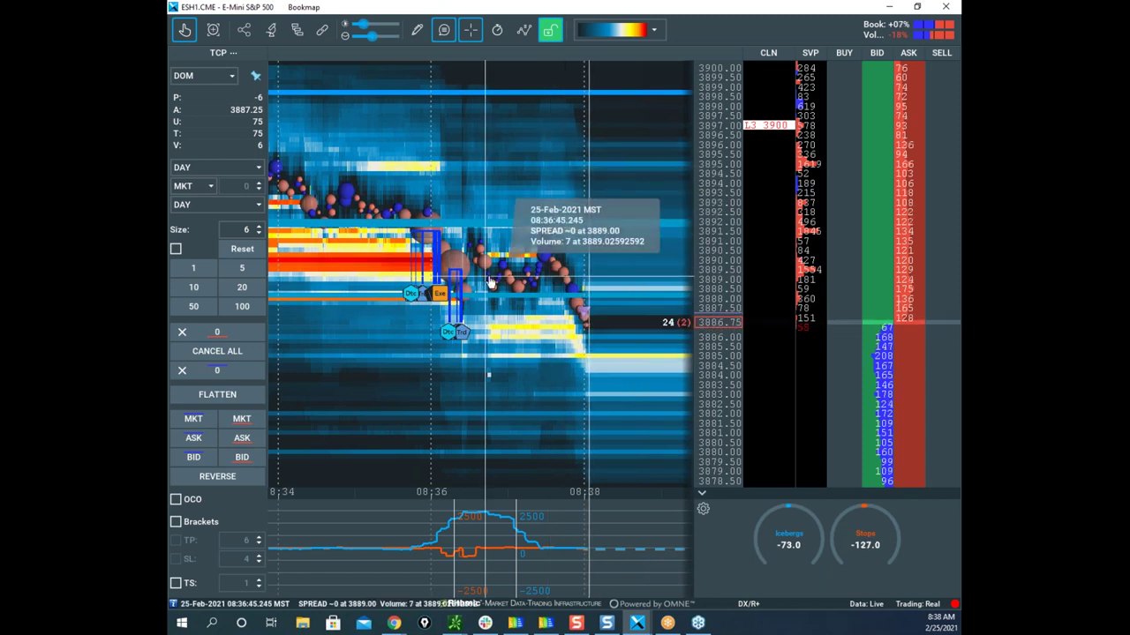
left_click(887, 218)
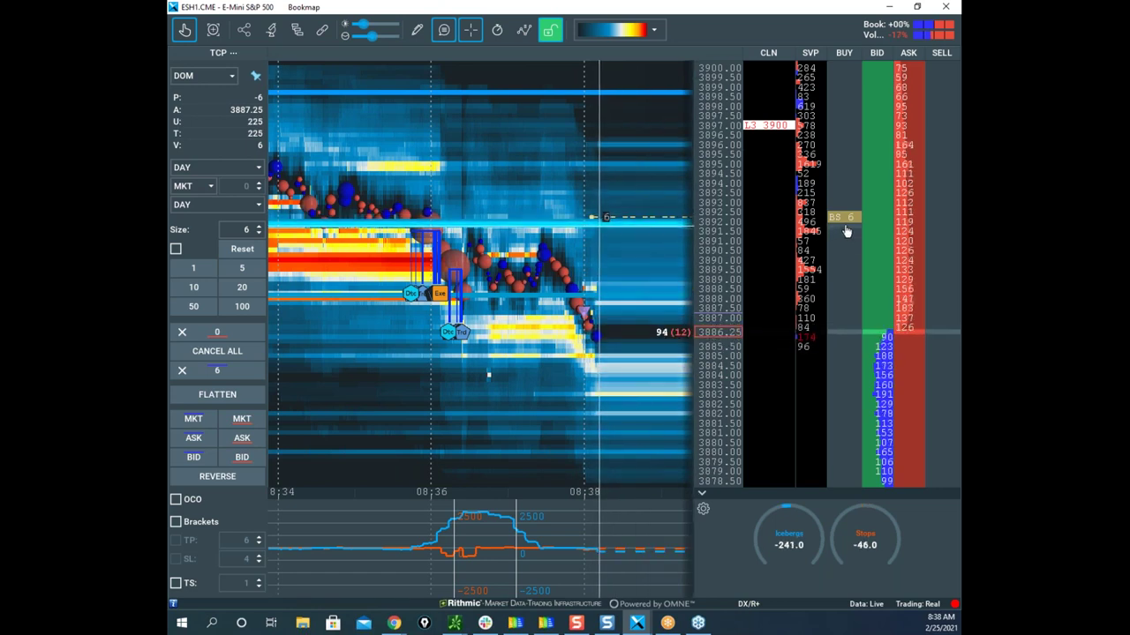
Circle the 08:36 iceberg surge, sketch a projected bounce and decline from the 3884 area on the S&P 500 heatmap, and clear the marks
scroll(624, 255, "down", 2)
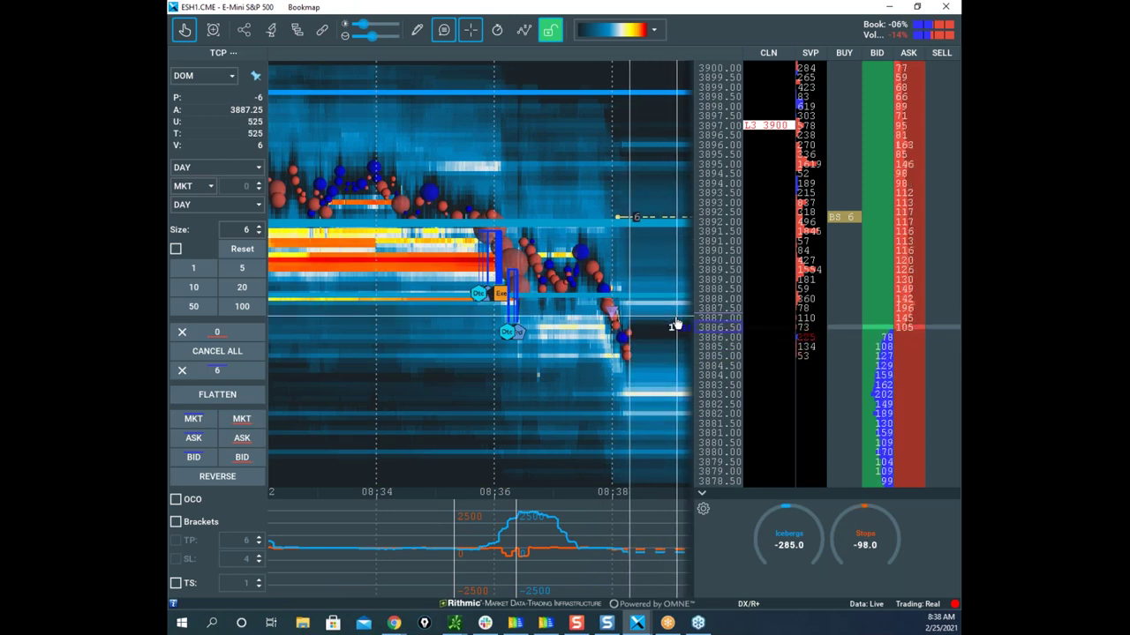
left_click_drag(635, 292, 562, 239)
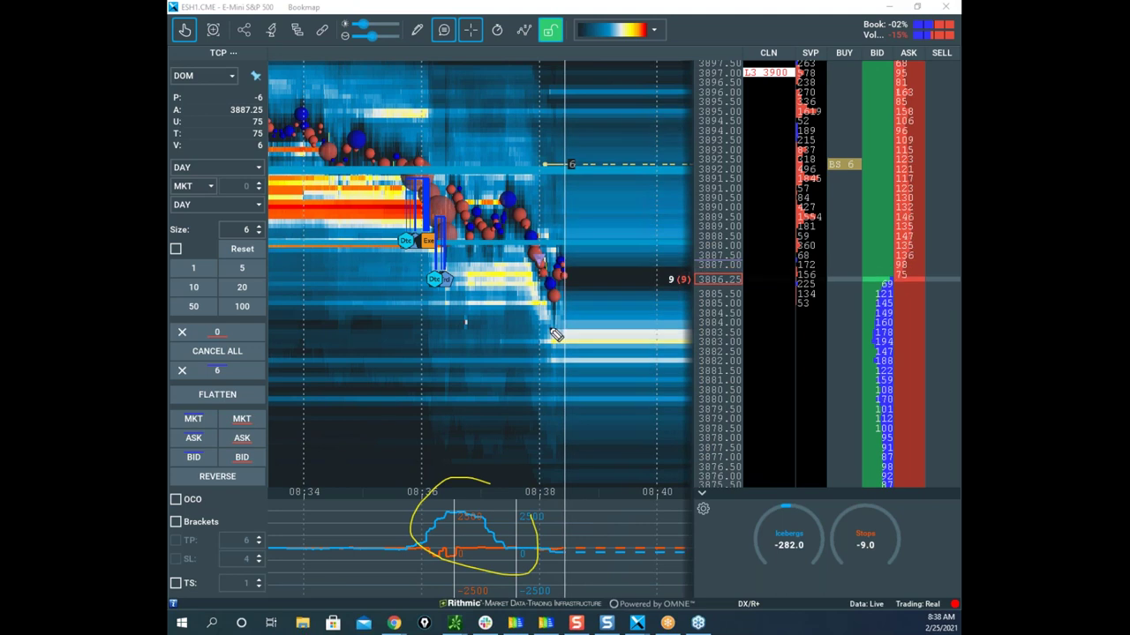
left_click_drag(559, 311, 597, 228)
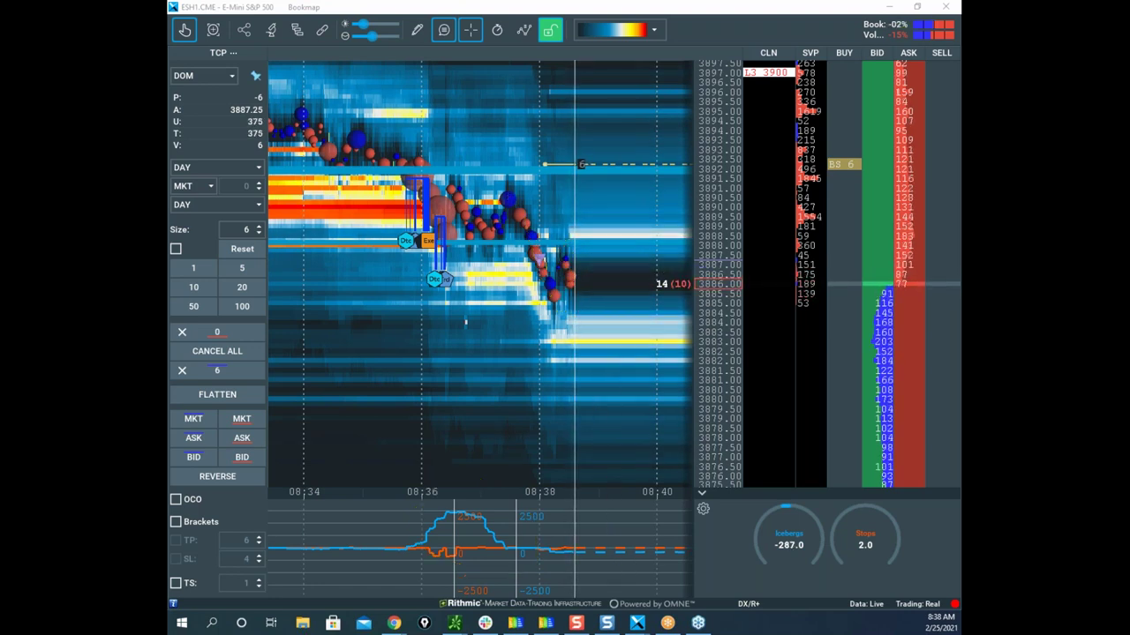
scroll(521, 252, "up", 3)
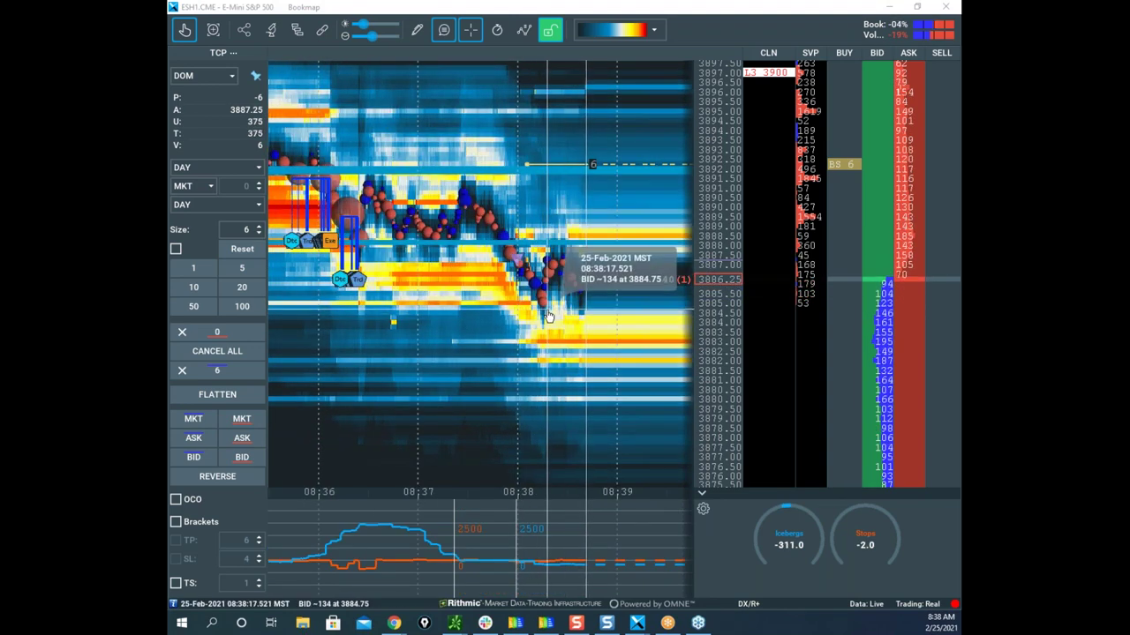
scroll(578, 265, "up", 1)
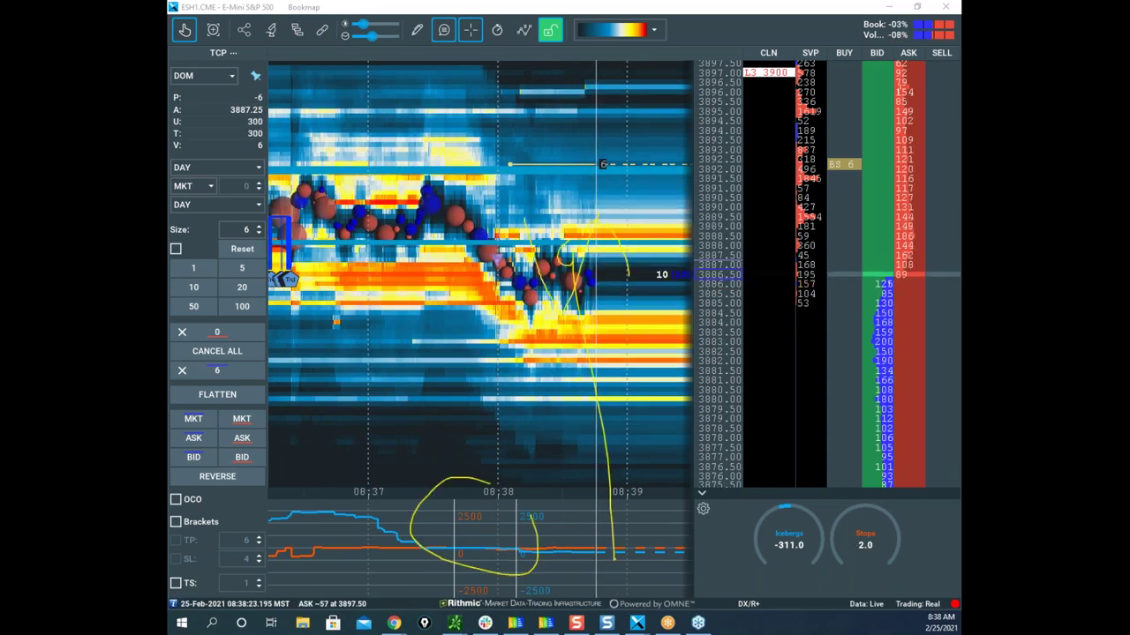
right_click(585, 258)
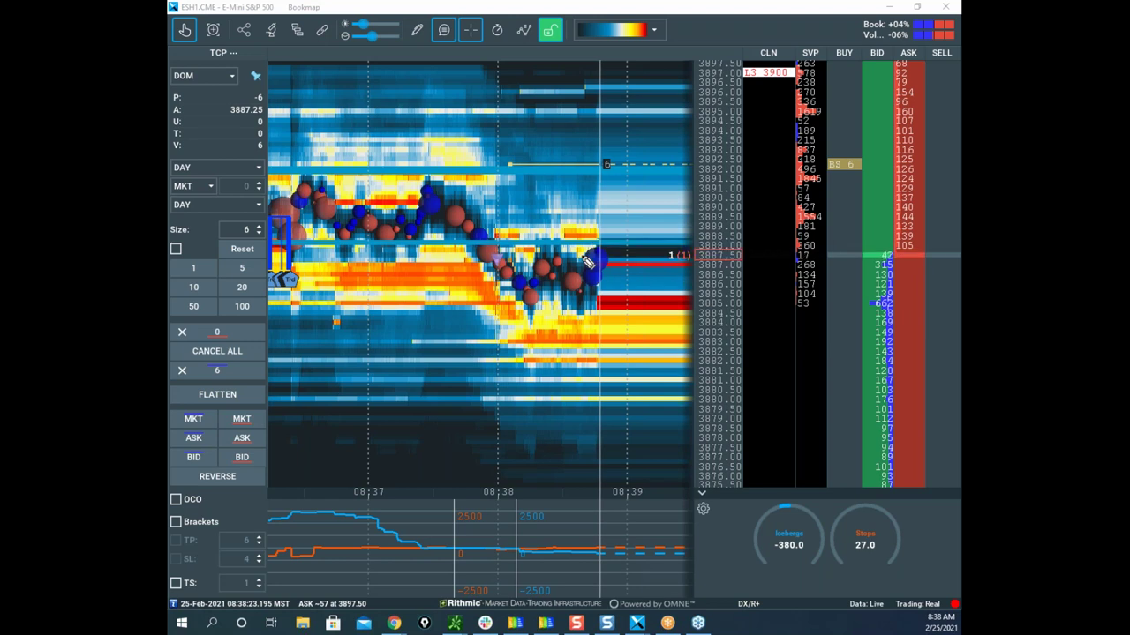
Circle the buy volume dots just before 08:39 and the earlier iceberg surge, sketch a projected decline toward 3876, and clear the marks
left_click_drag(612, 240, 615, 206)
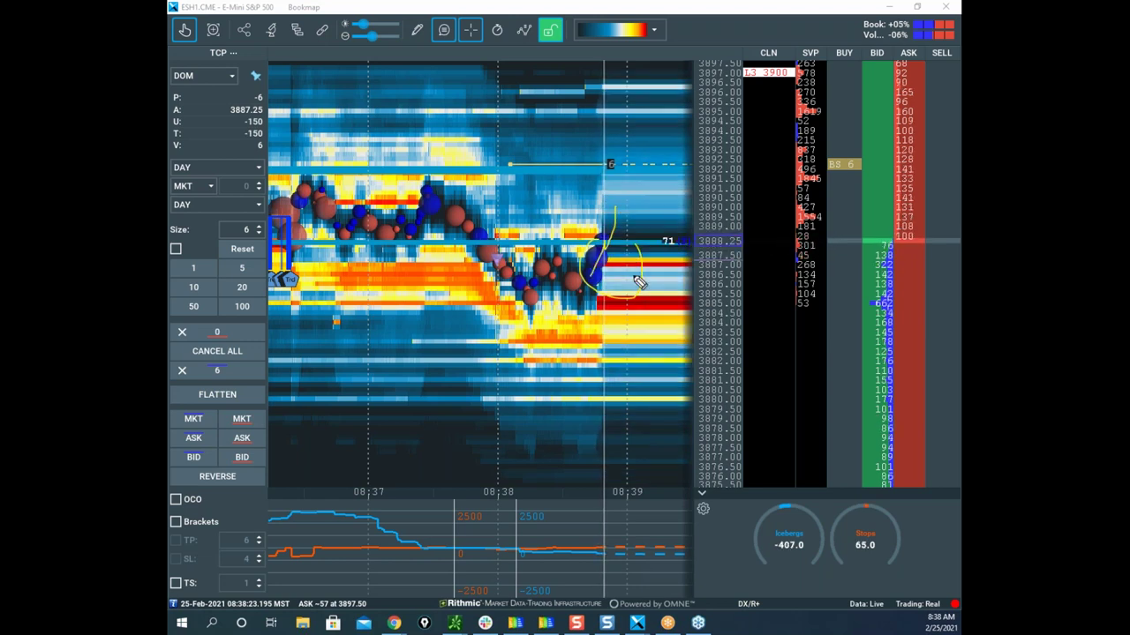
left_click_drag(344, 461, 405, 529)
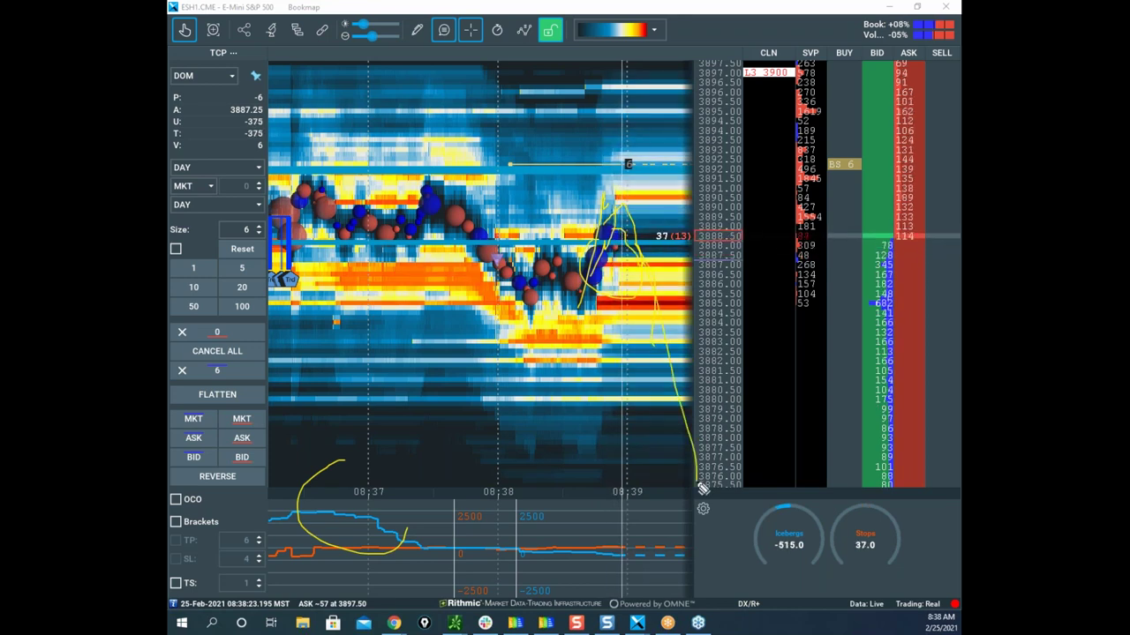
left_click(525, 30)
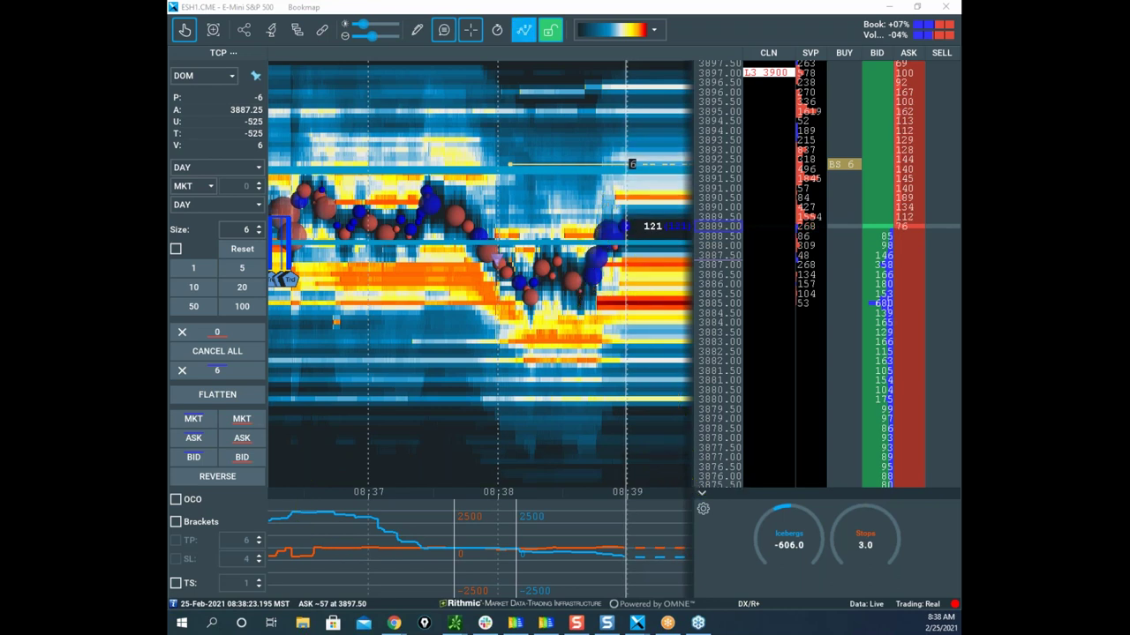
Sketch a projected rise to the buy stop at about 3892.25 and a renewed drop on the S&P 500 heatmap, and clear the marks
scroll(680, 168, "down", 2)
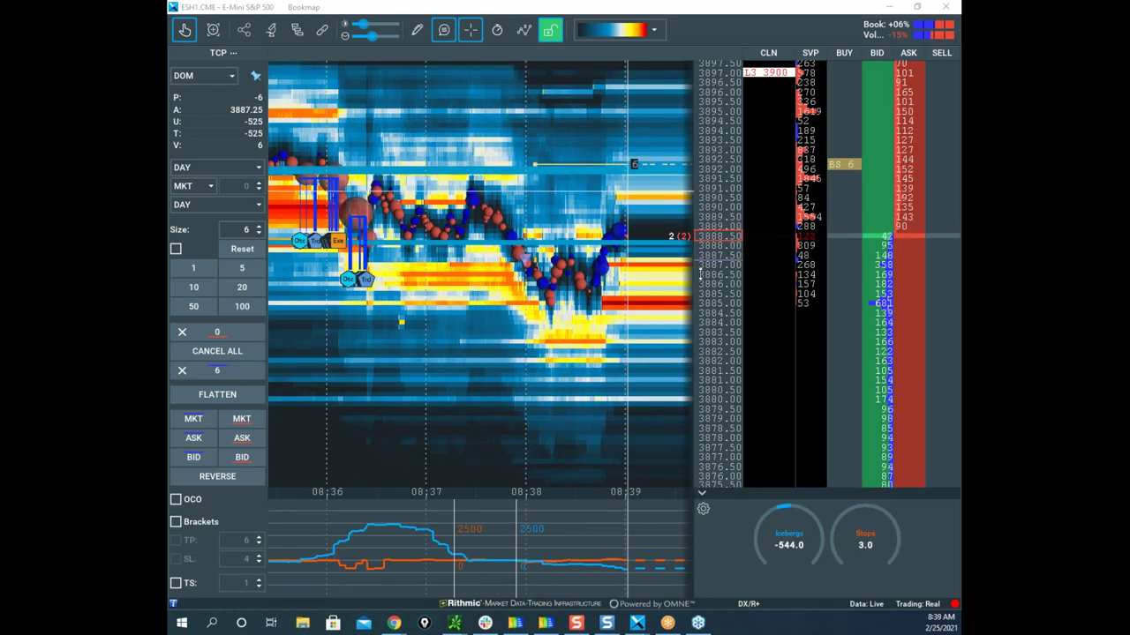
scroll(645, 271, "down", 2)
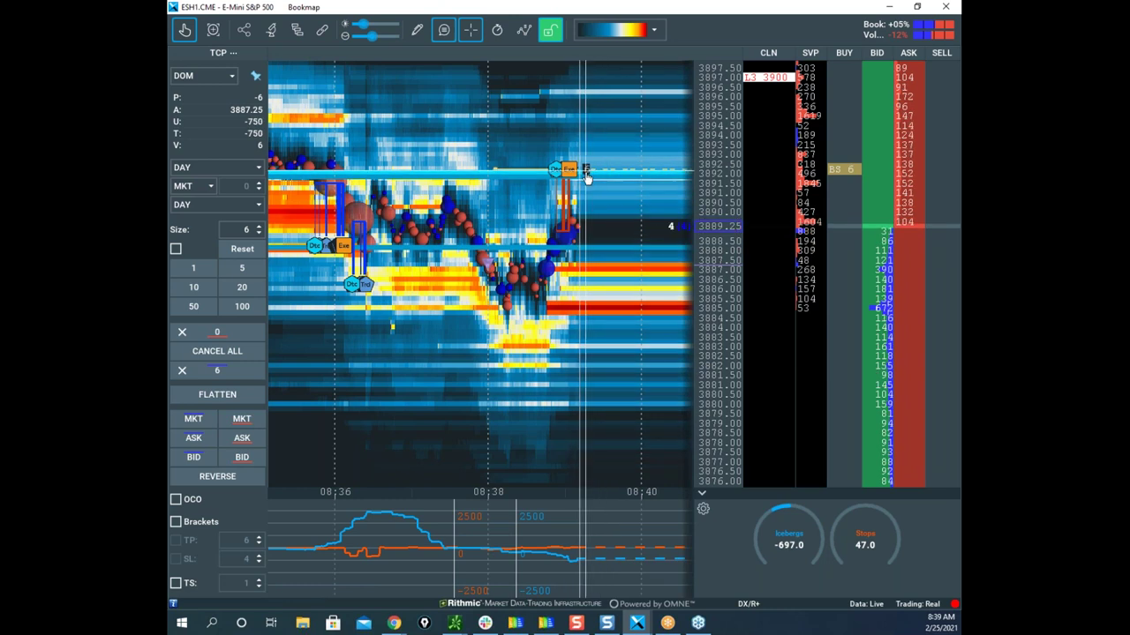
right_click(600, 241)
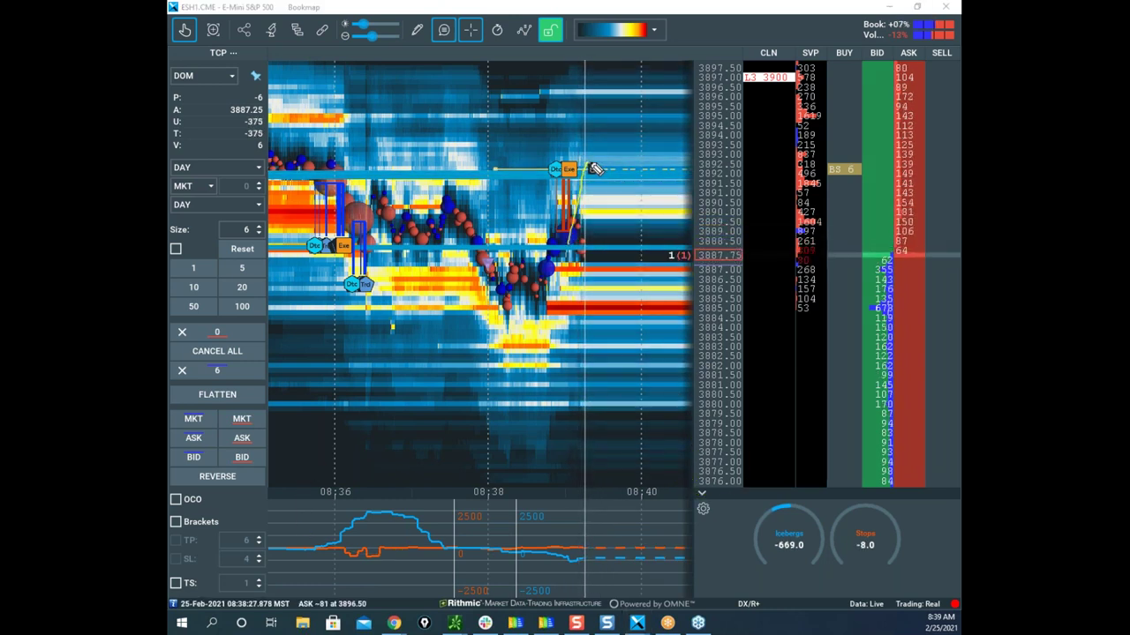
left_click_drag(590, 167, 657, 346)
right_click(664, 183)
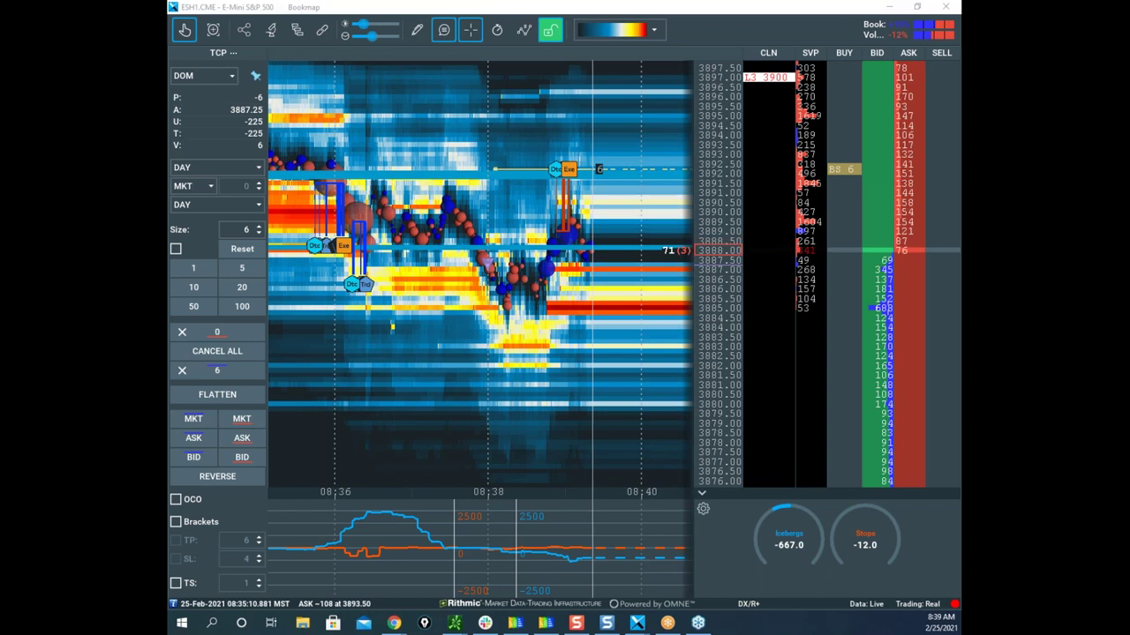
Bring up the E-Mini Nasdaq-100 heatmap full size and examine the sell-off and iceberg surge around 08:36
left_click_drag(168, 158, 804, 106)
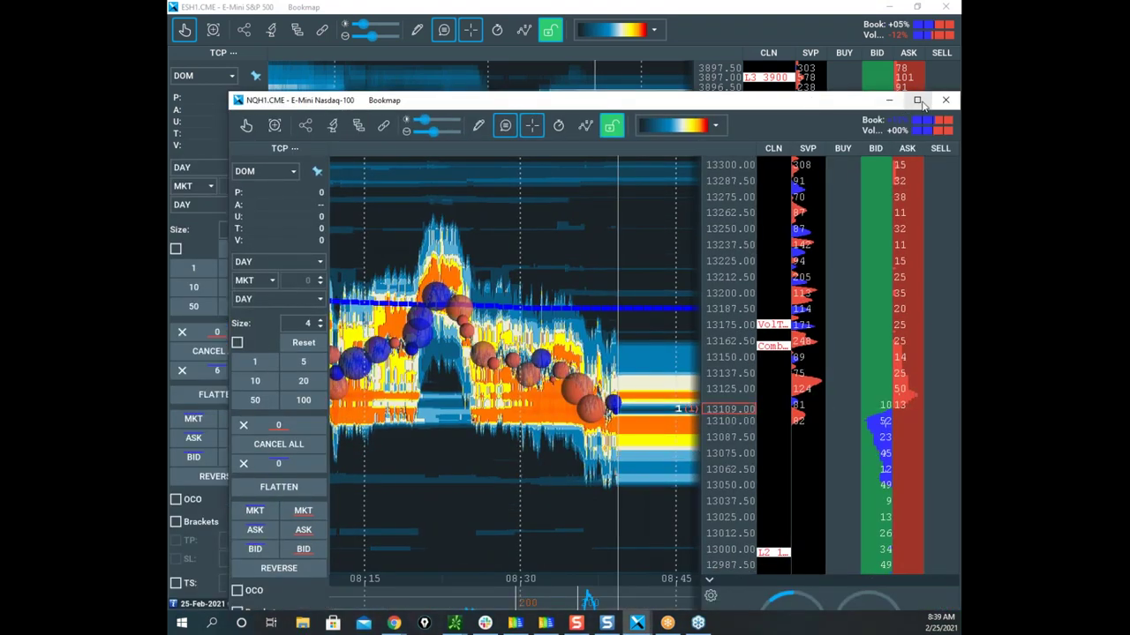
double_click(804, 108)
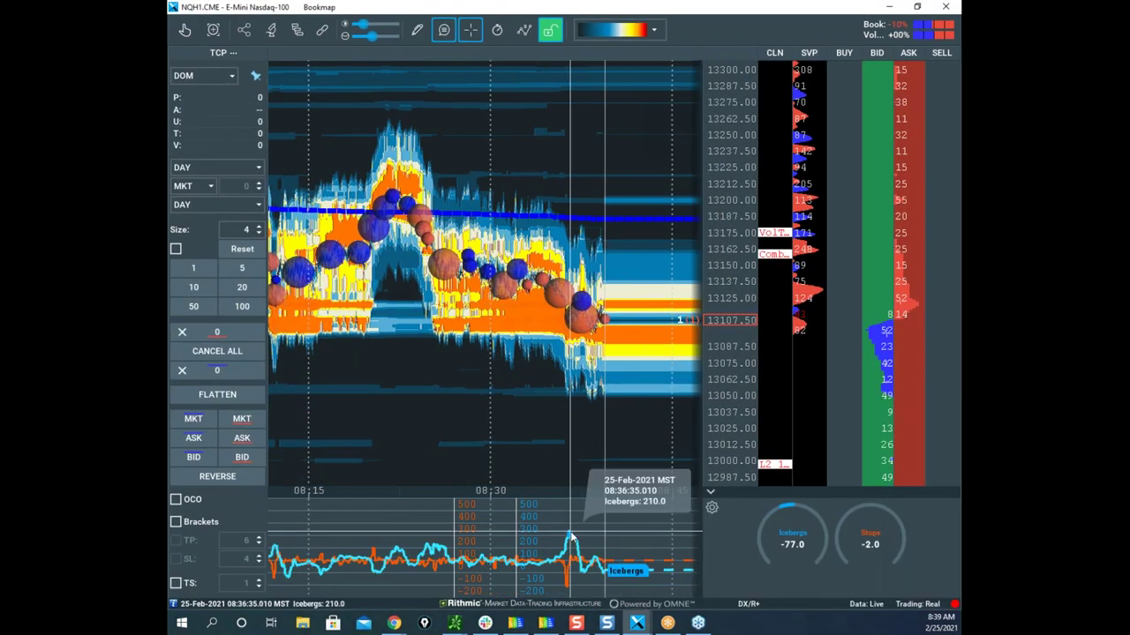
scroll(619, 324, "up", 3)
scroll(619, 324, "down", 3)
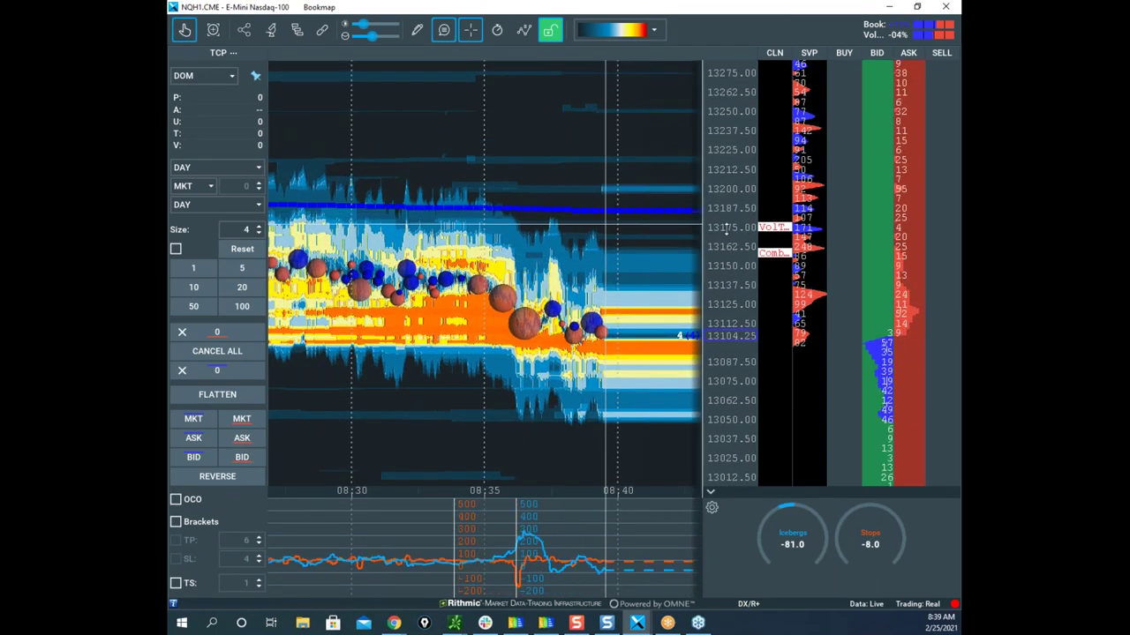
scroll(727, 231, "up", 5)
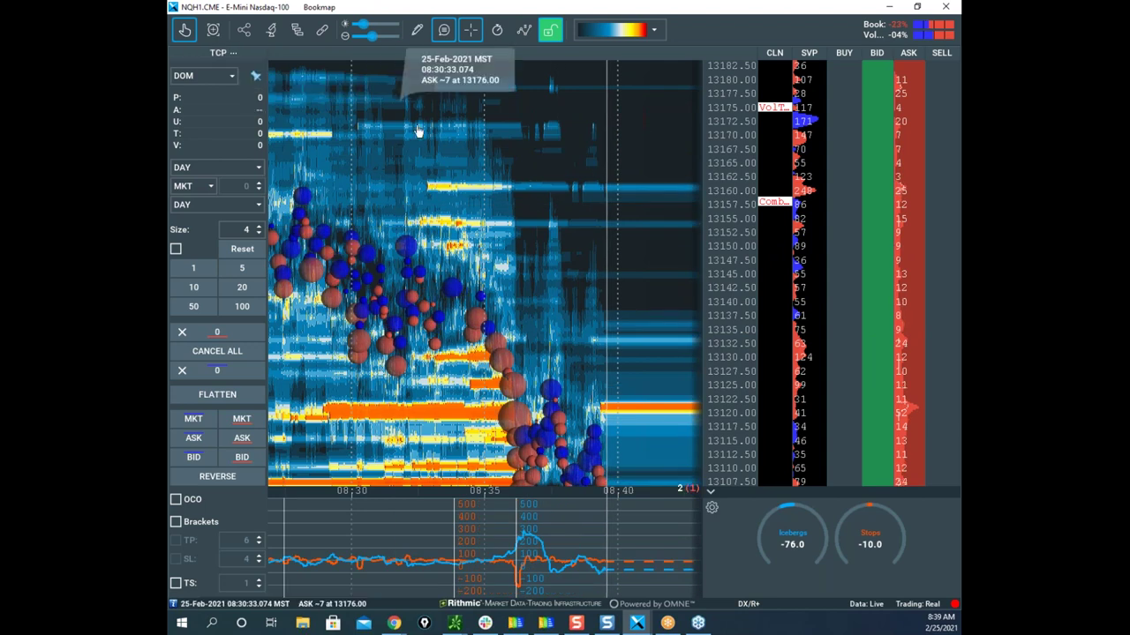
left_click_drag(591, 330, 592, 182)
scroll(597, 261, "up", 3)
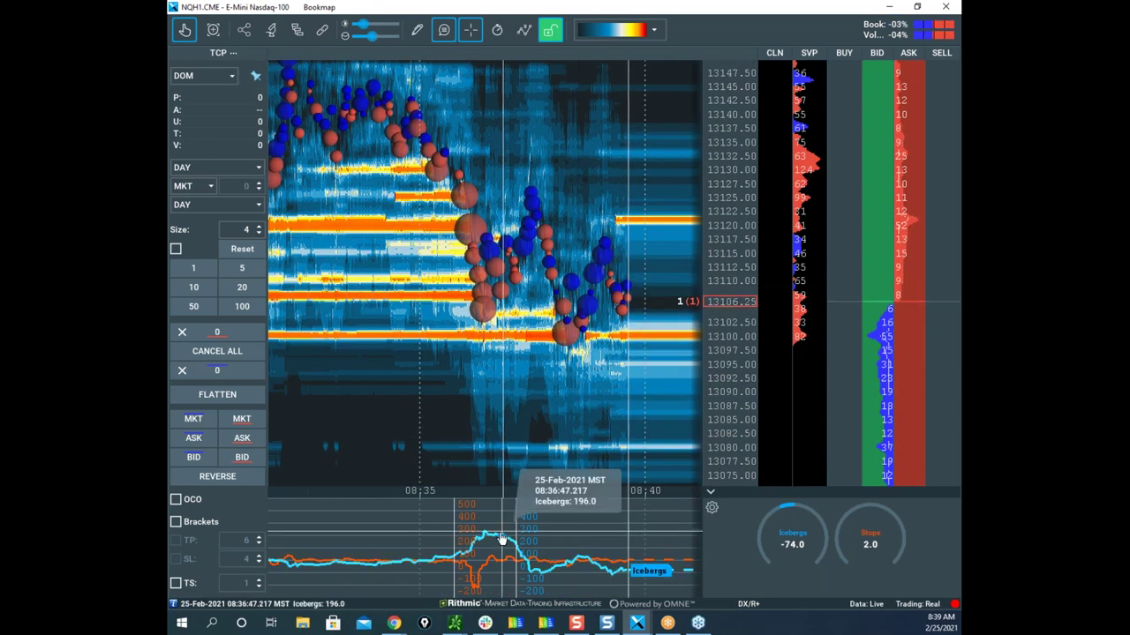
scroll(455, 335, "up", 2)
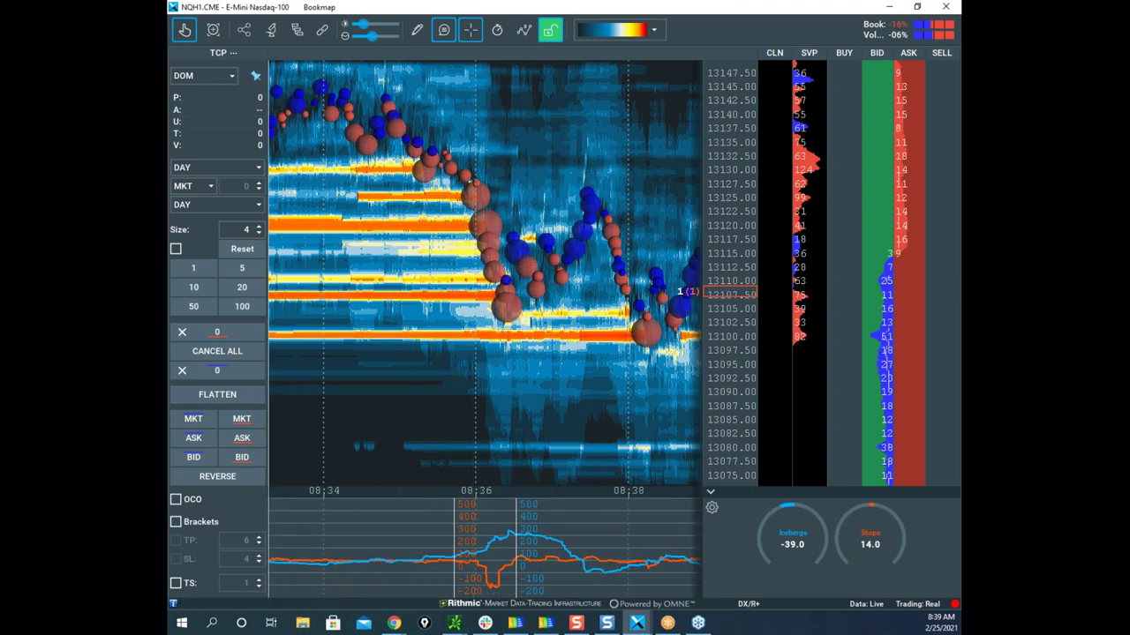
Mark the Nasdaq-100 heatmap with horizontal lines at about 13127.50 and 13102.50, and set the drawing tool back to None
key("Escape")
left_click(416, 30)
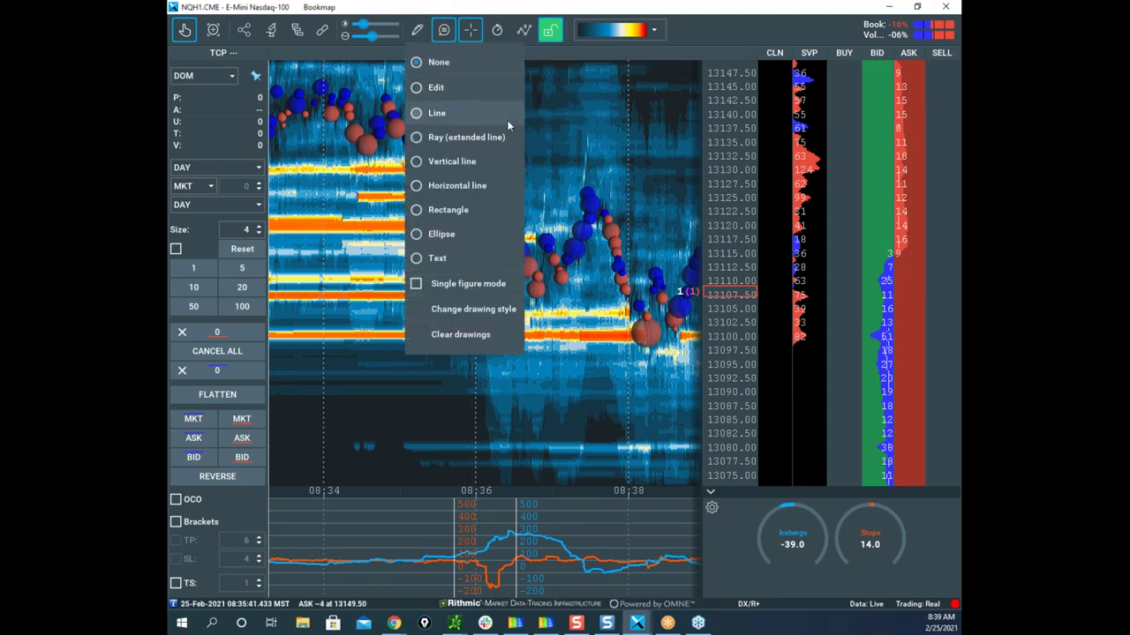
left_click(487, 210)
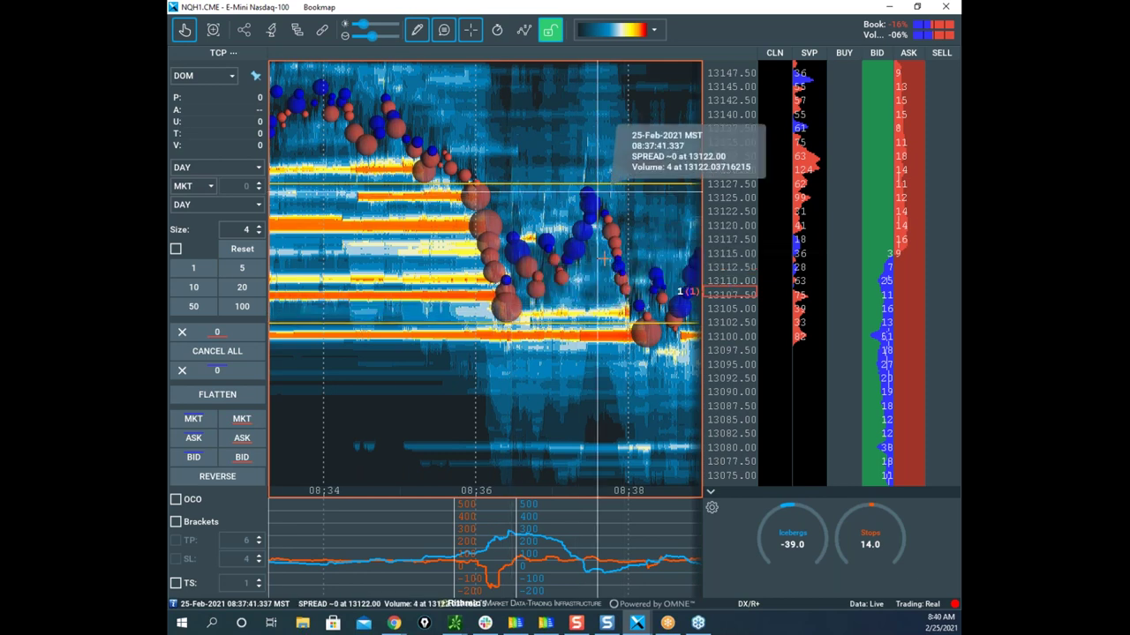
left_click(418, 32)
left_click(442, 61)
Set the horizontal line at about 13127.50 on the Nasdaq-100 heatmap to light blue with a width of 7
right_click(582, 193)
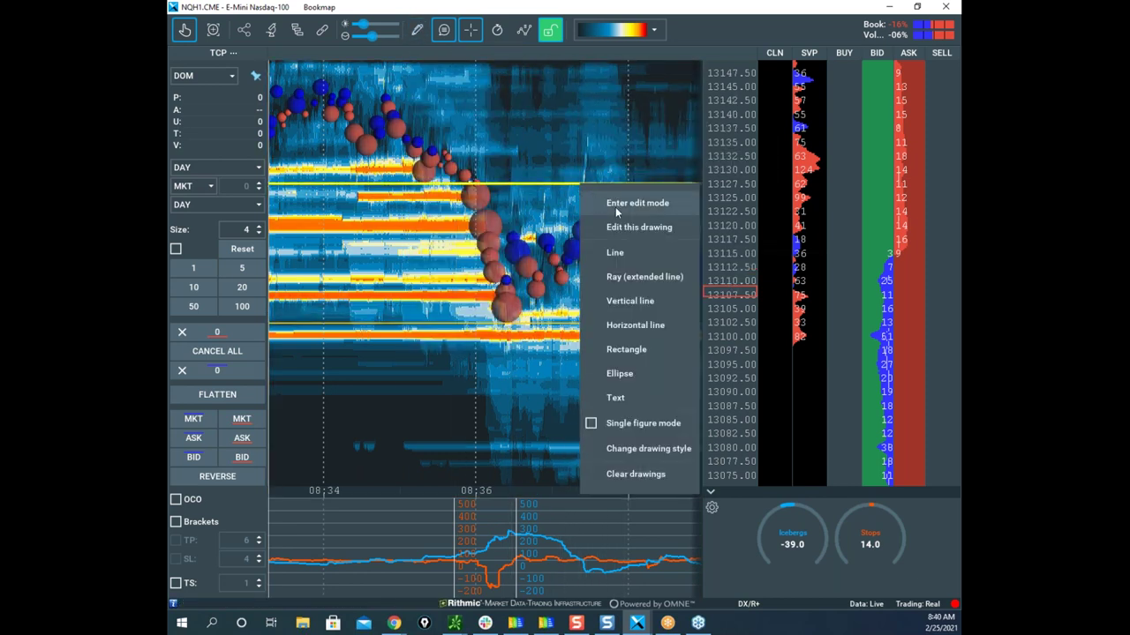
left_click(616, 212)
right_click(574, 184)
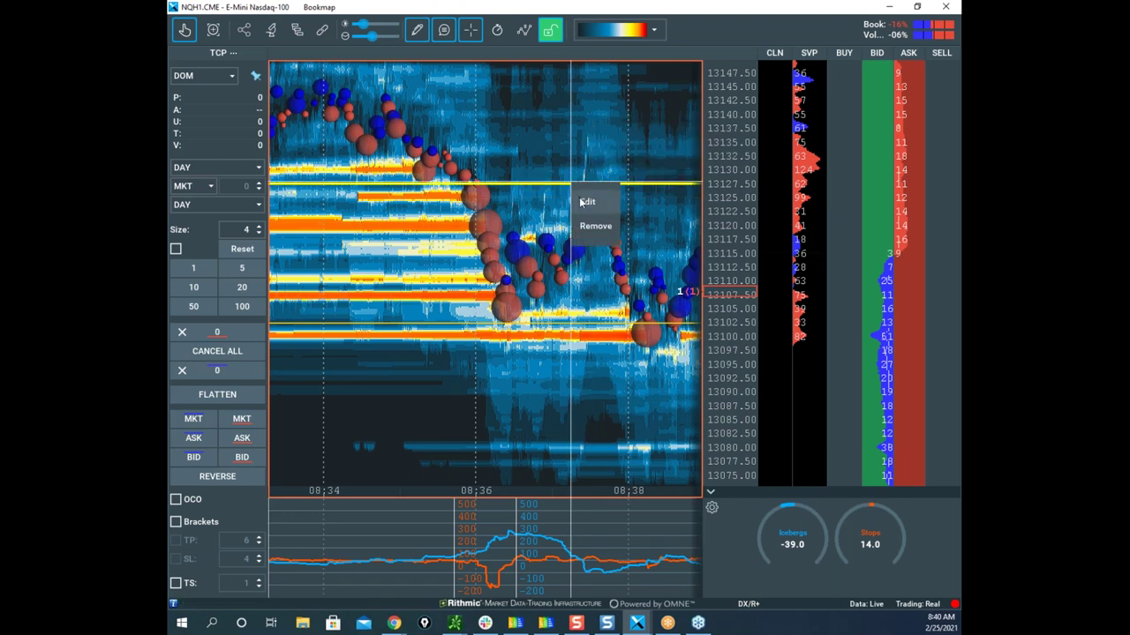
left_click(587, 198)
left_click(567, 281)
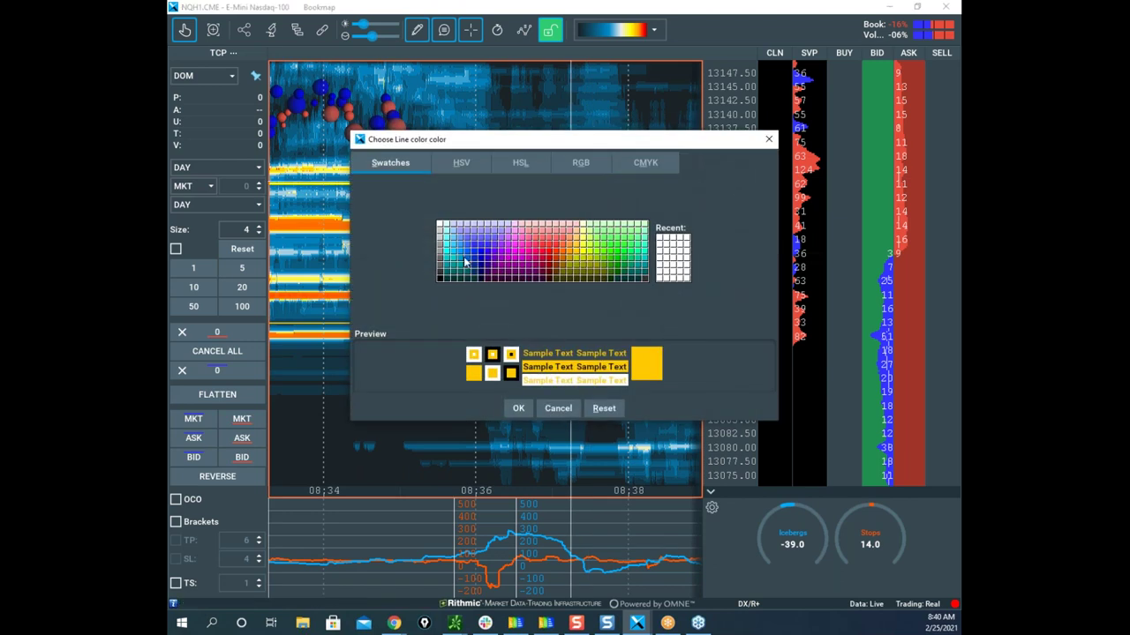
left_click(457, 258)
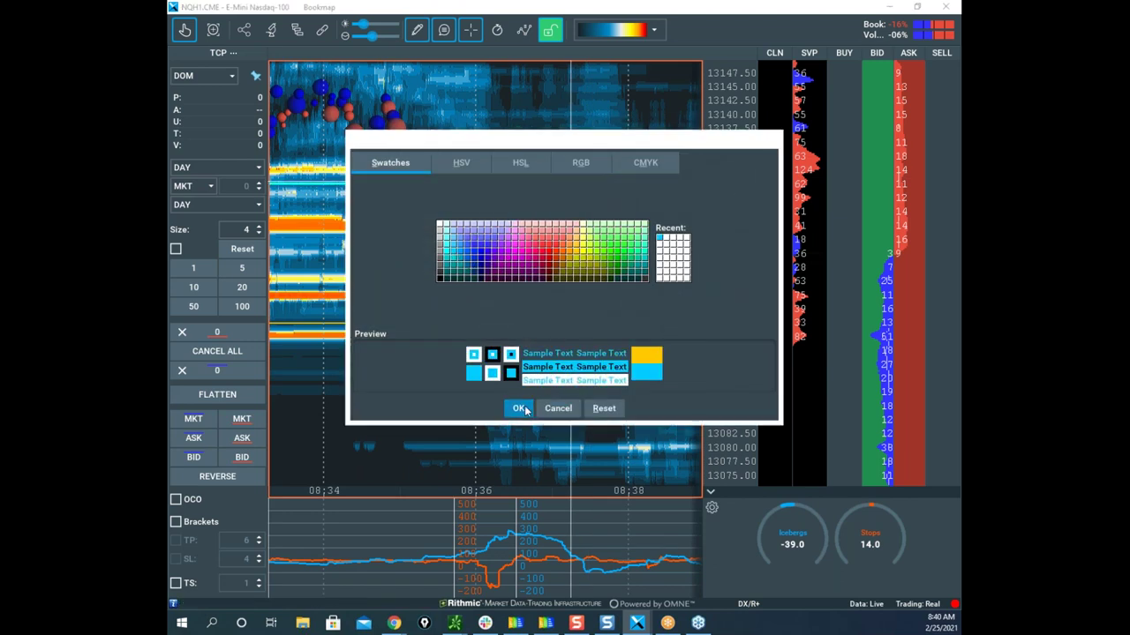
left_click(518, 408)
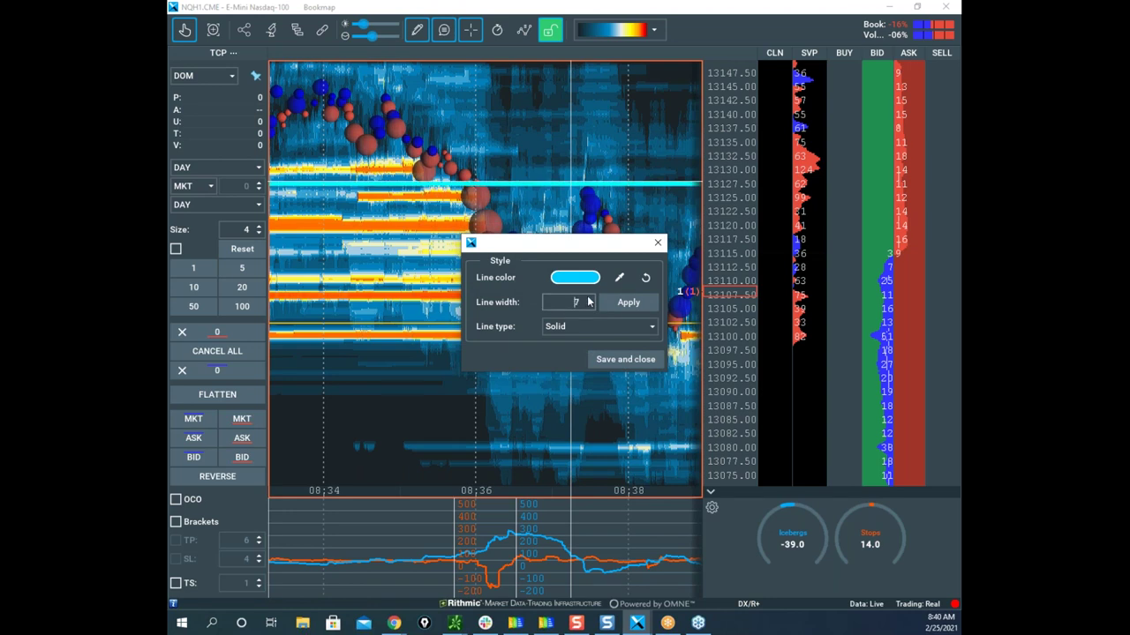
left_click(654, 246)
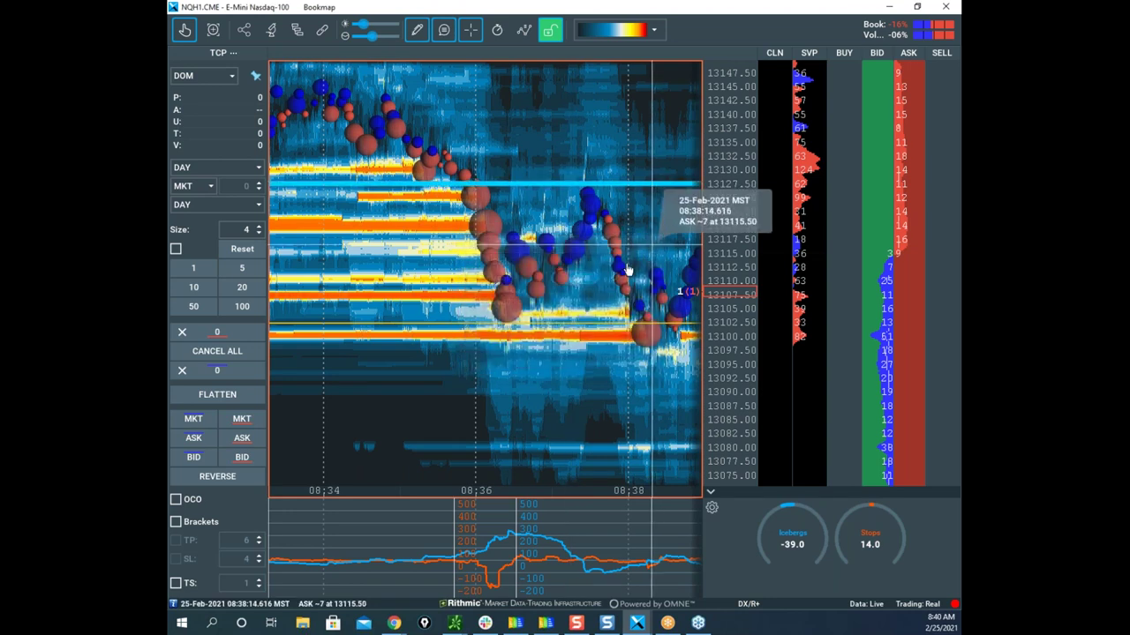
Set the horizontal line at about 13102.50 on the Nasdaq-100 heatmap to light blue with a width of 8
right_click(539, 323)
left_click(554, 341)
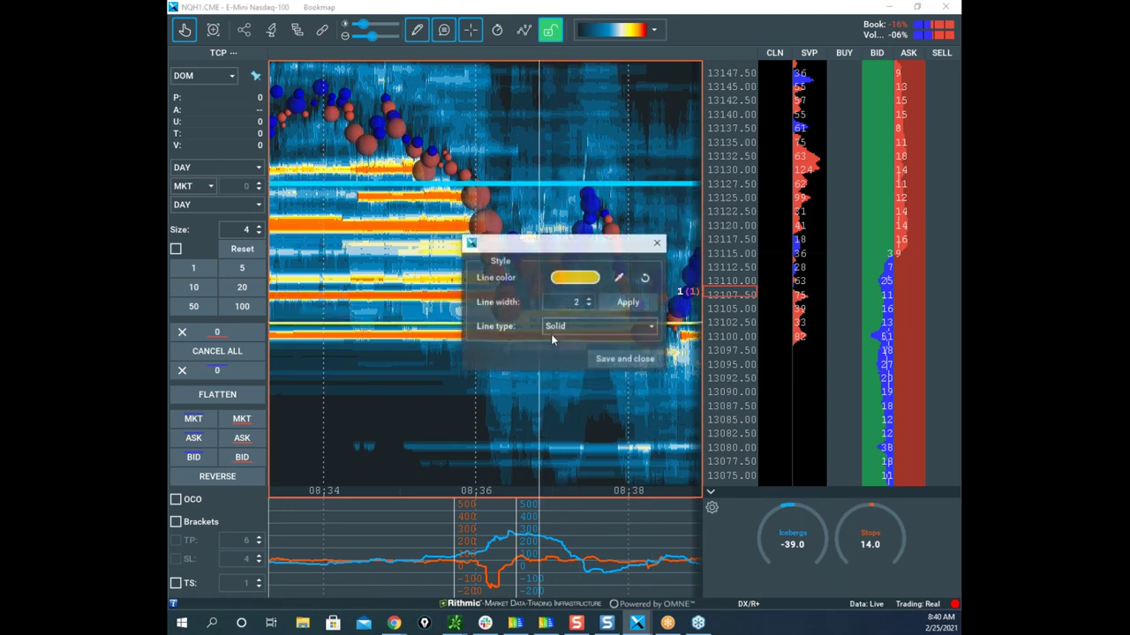
left_click(576, 279)
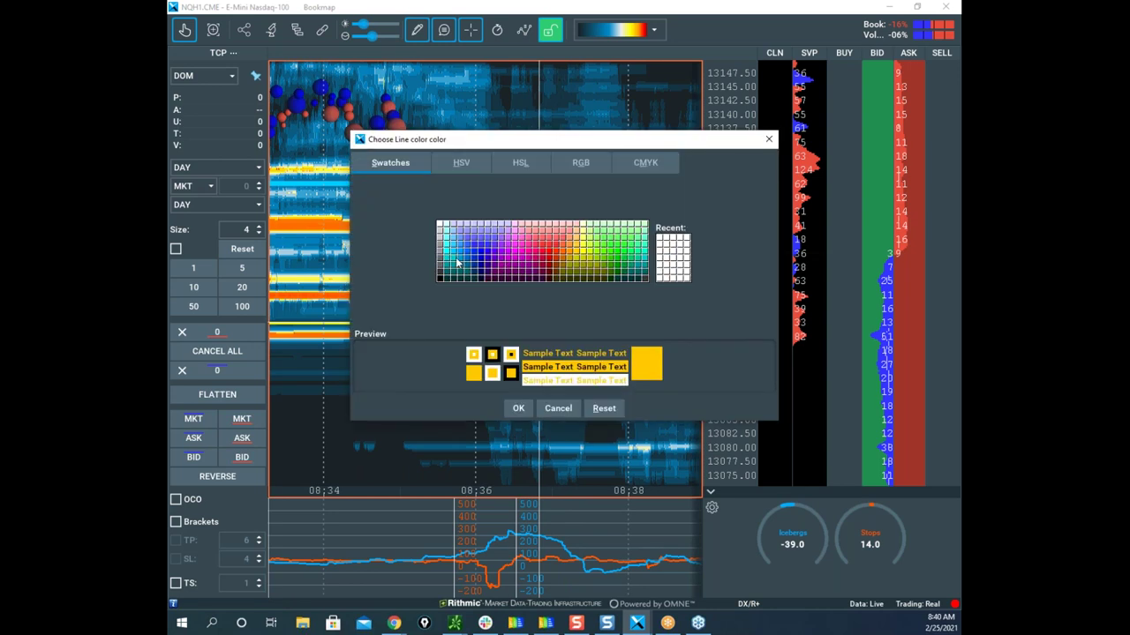
left_click(456, 262)
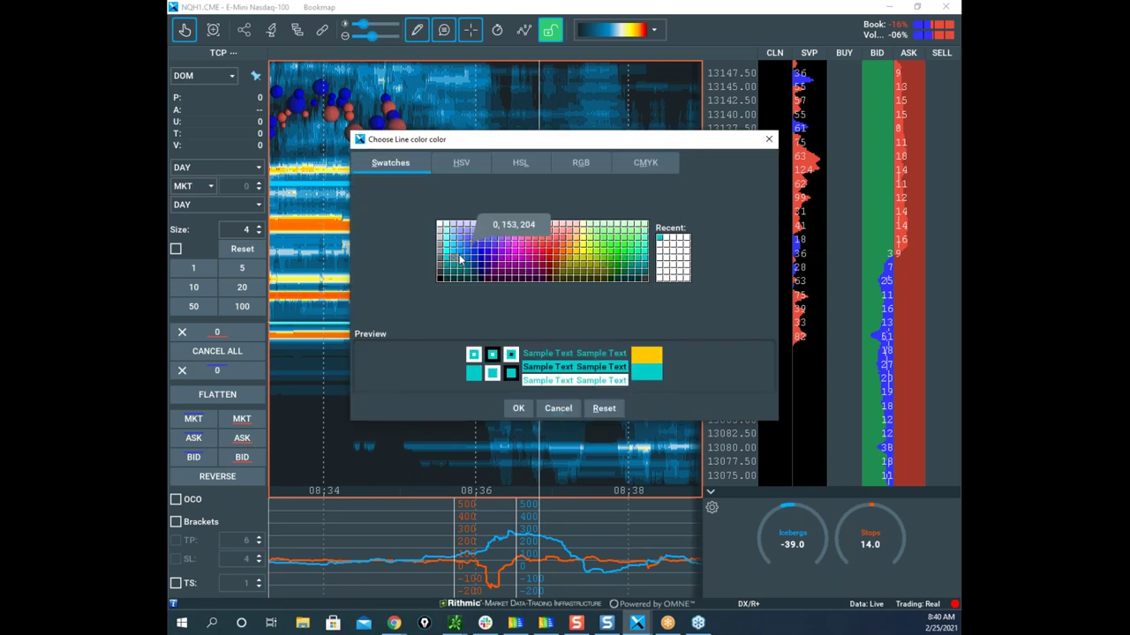
left_click(520, 408)
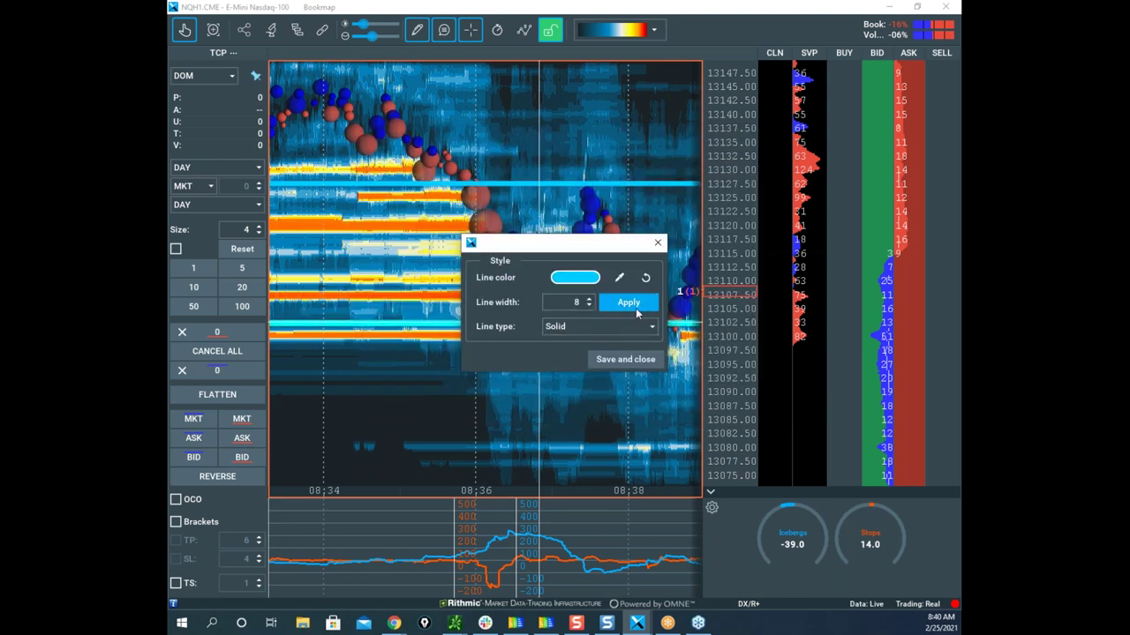
left_click(625, 361)
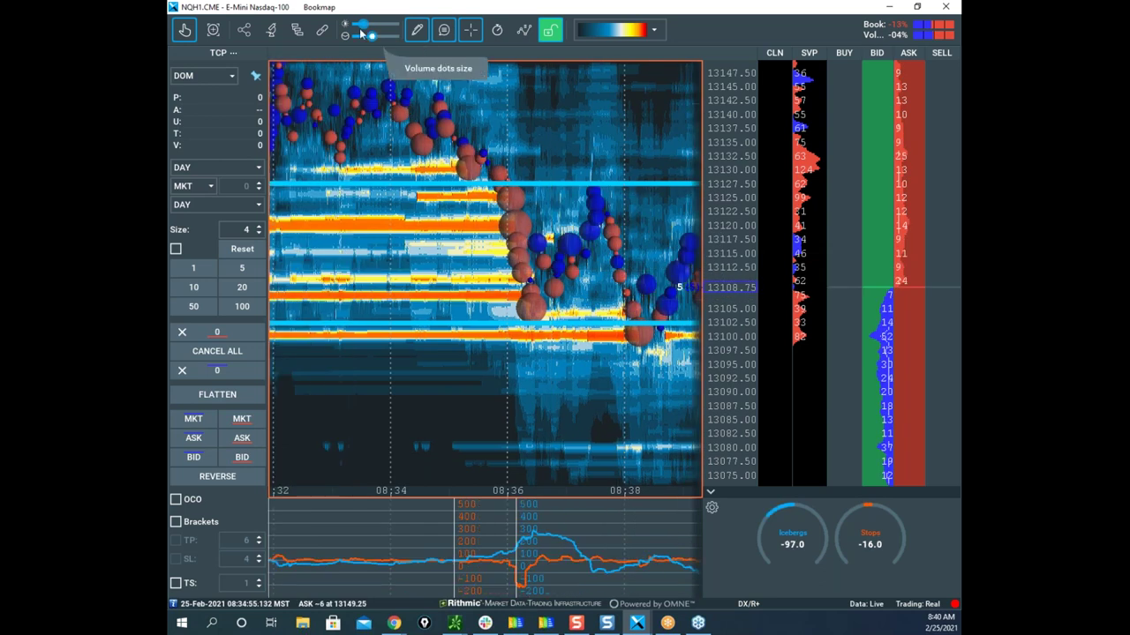
Review the Stops&Icebergs tracker's Nasdaq-100 alert thresholds and accumulation options, leaving accumulation as SLIDING, and close the add-on configuration
left_click(298, 32)
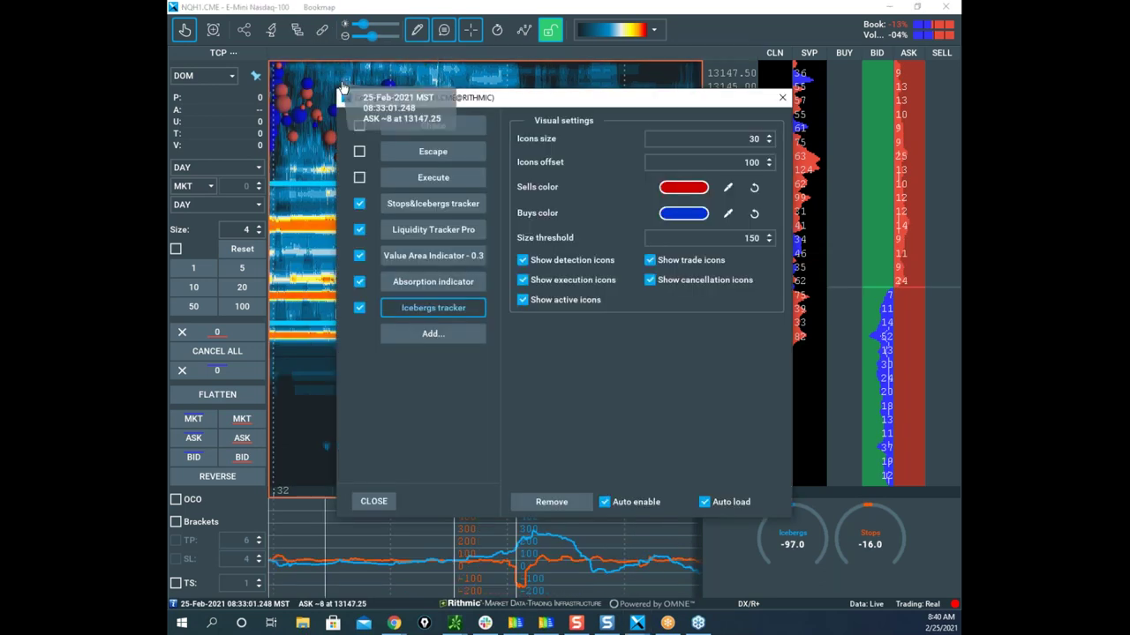
left_click(440, 212)
scroll(684, 384, "down", 3)
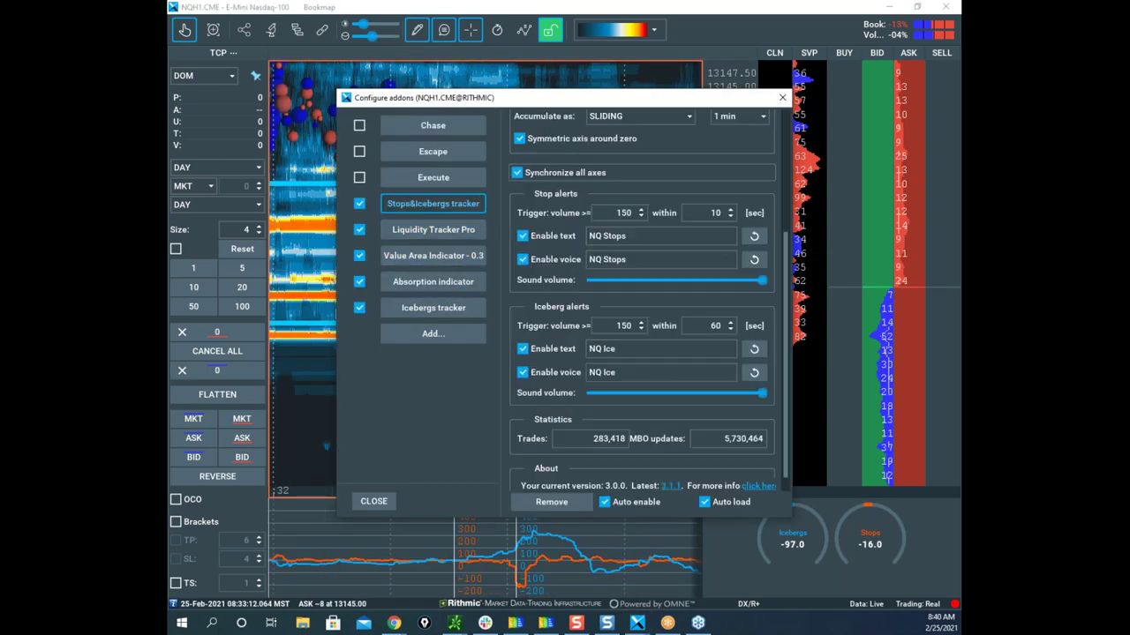
scroll(691, 263, "up", 1)
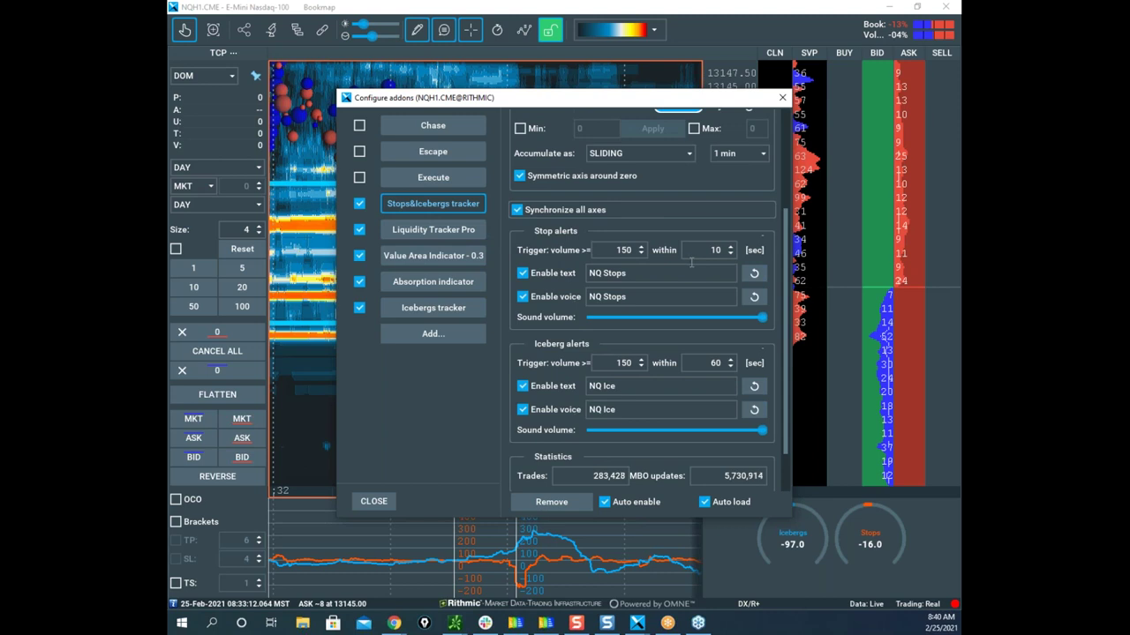
left_click(692, 154)
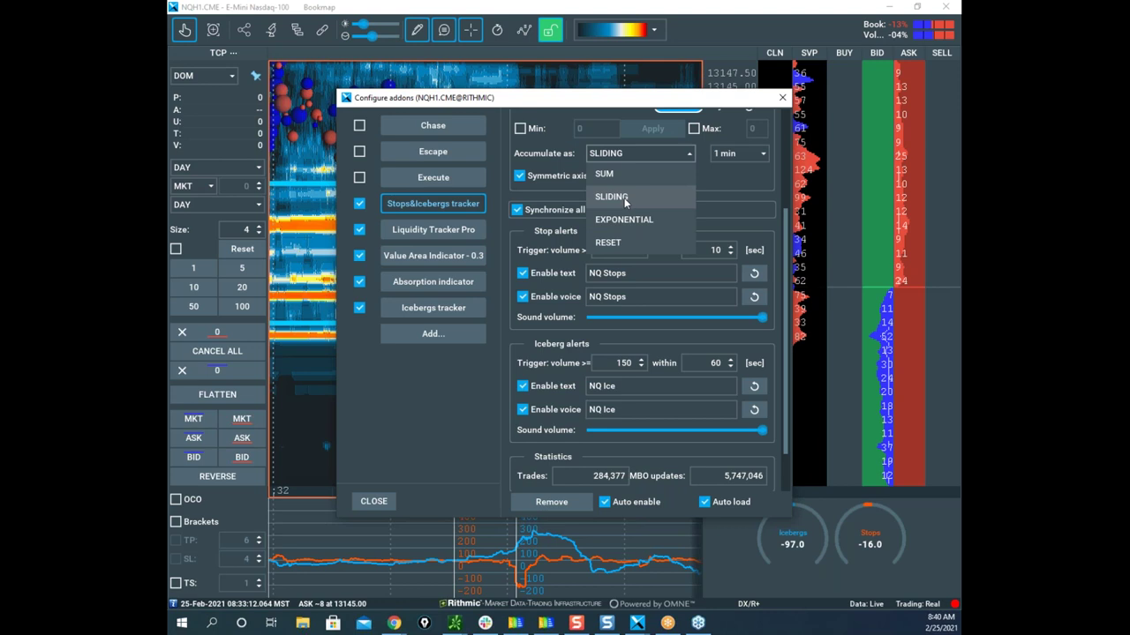
left_click(784, 99)
left_click(784, 99)
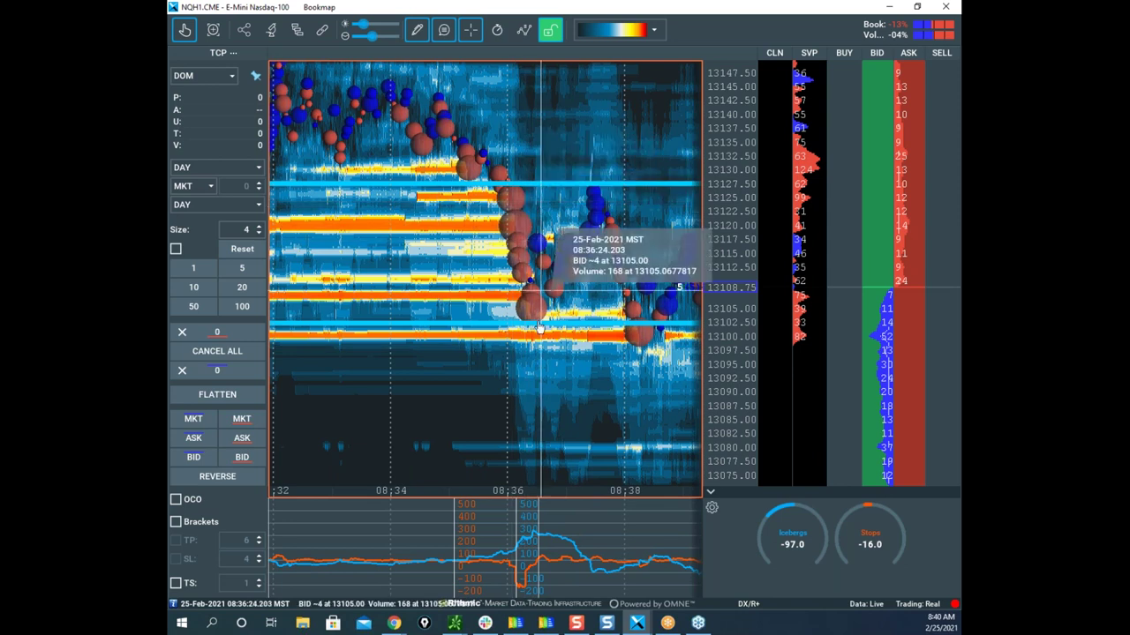
Examine the recent Nasdaq-100 price action around the two light blue lines and set the drawing tool to None
left_click_drag(593, 336, 414, 281)
scroll(506, 282, "down", 4)
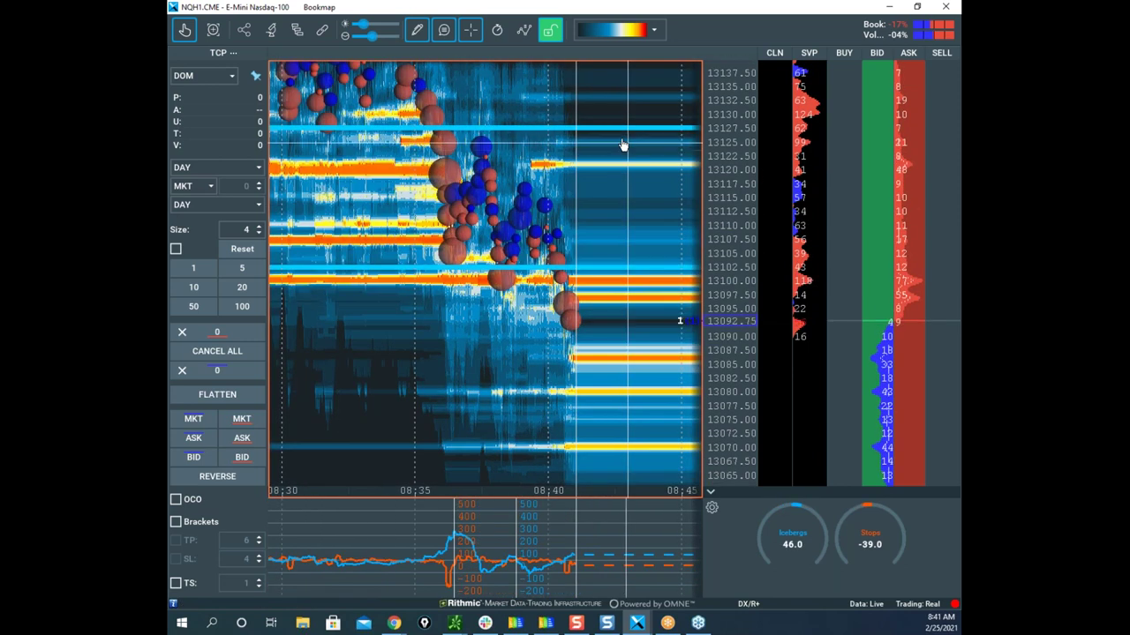
scroll(725, 150, "down", 4)
scroll(561, 170, "down", 3)
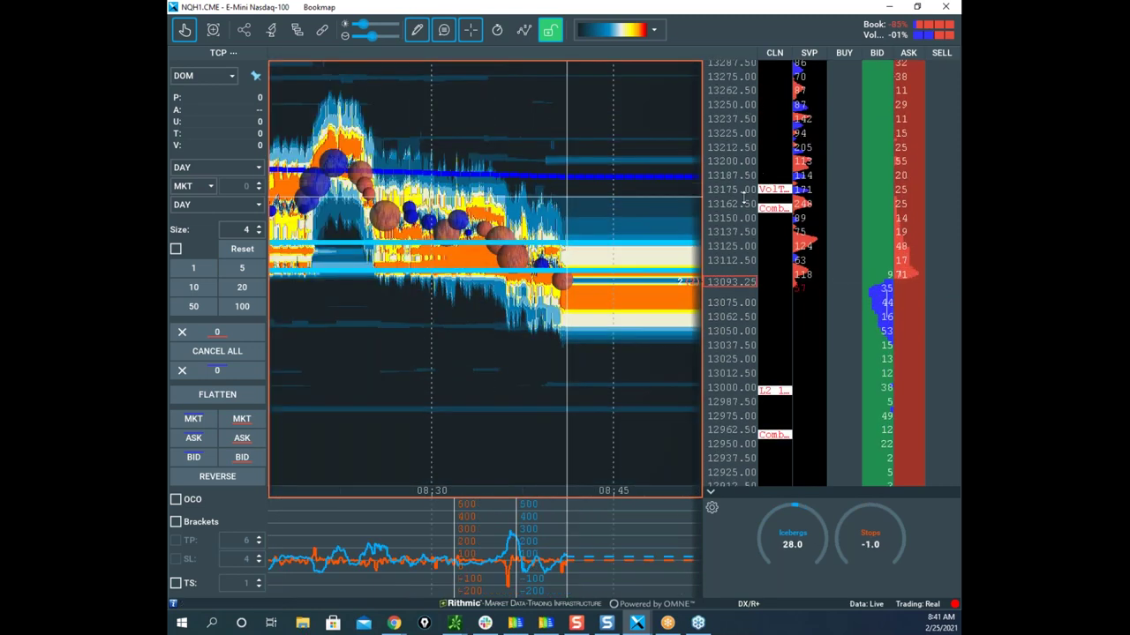
scroll(732, 203, "up", 4)
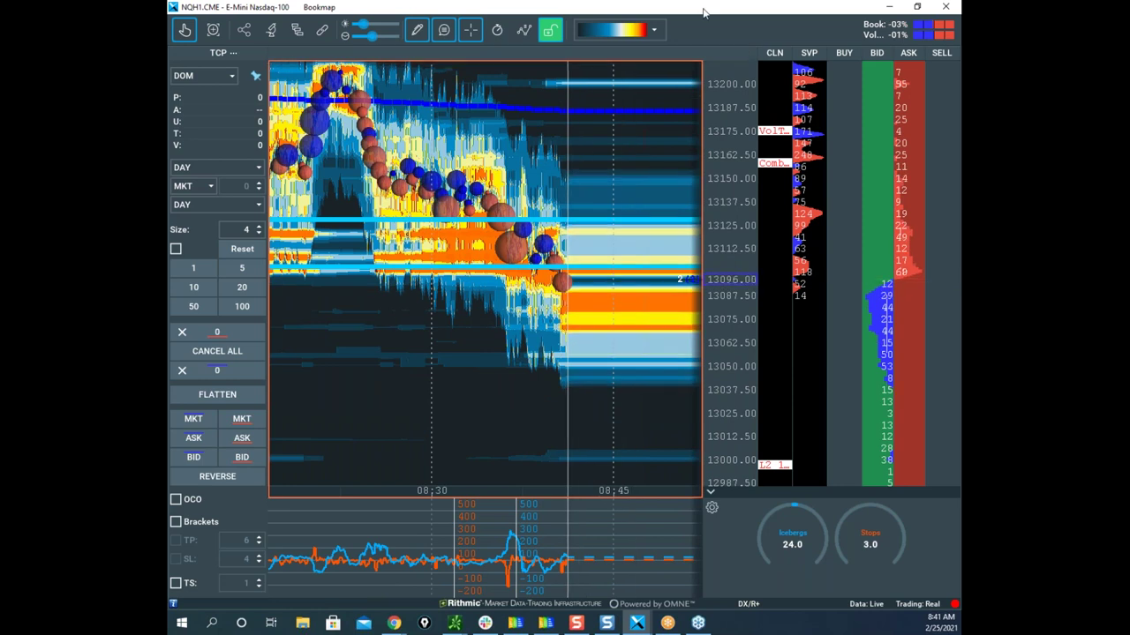
left_click(416, 30)
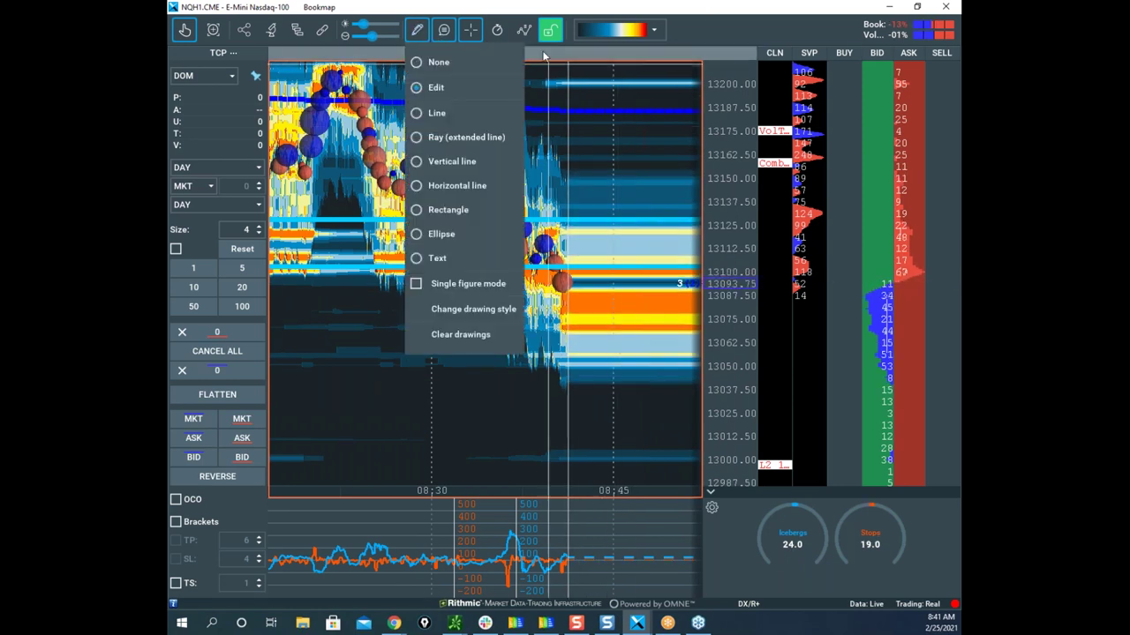
left_click(415, 61)
Sketch a projected Nasdaq-100 path from about 13087 up to about 13110 and back down to about 13070
scroll(732, 203, "up", 2)
scroll(731, 203, "down", 5)
scroll(731, 201, "up", 3)
scroll(566, 197, "up", 2)
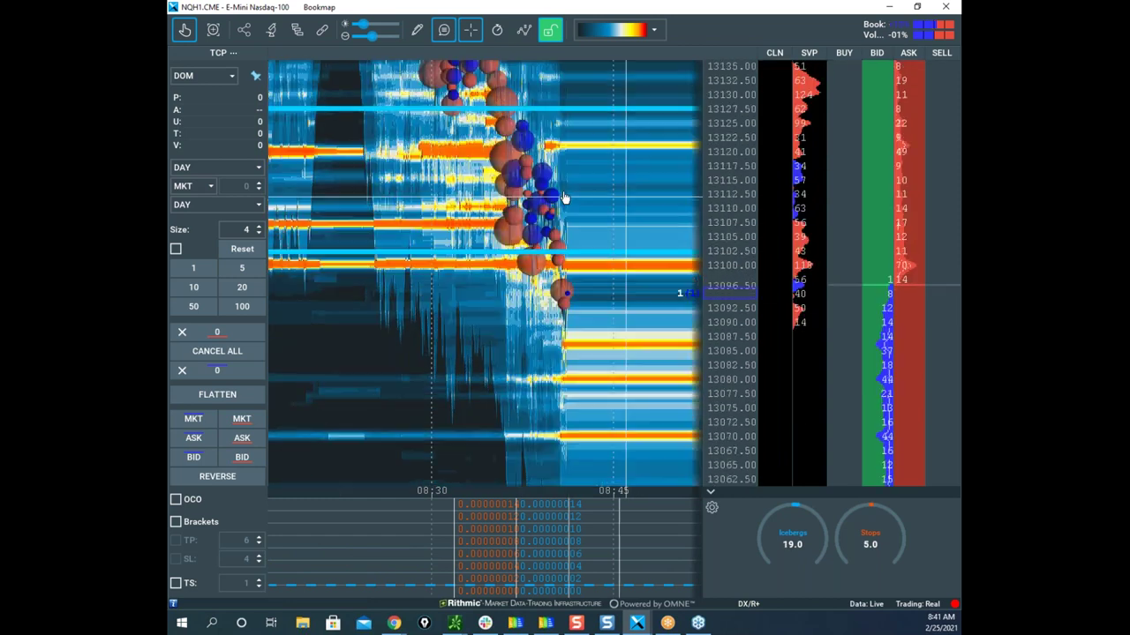
scroll(565, 196, "up", 2)
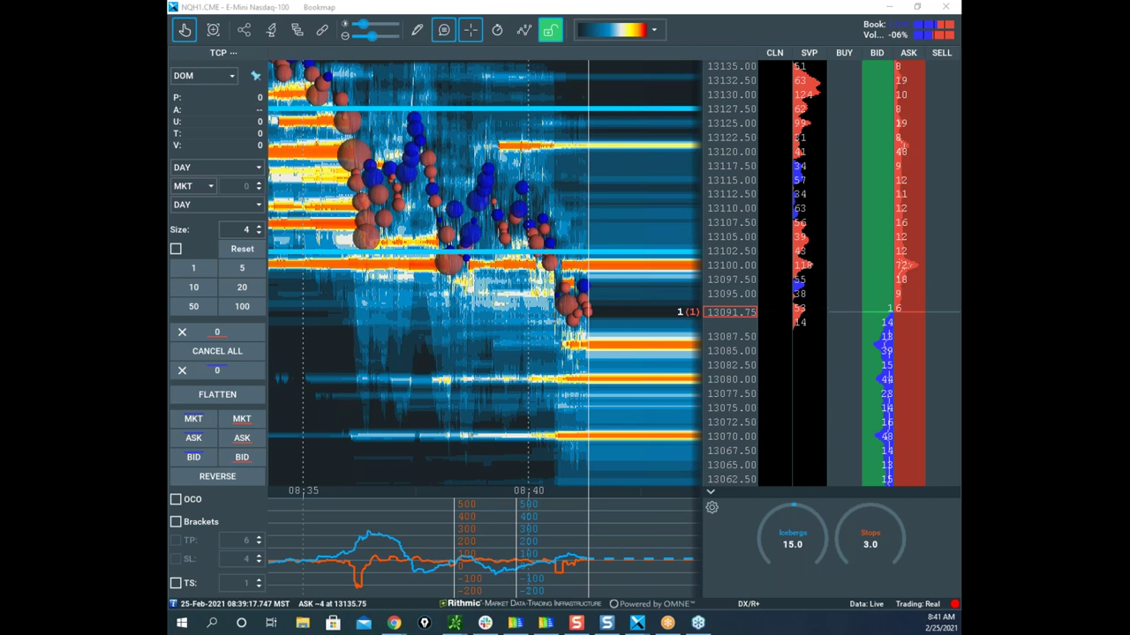
right_click(624, 282)
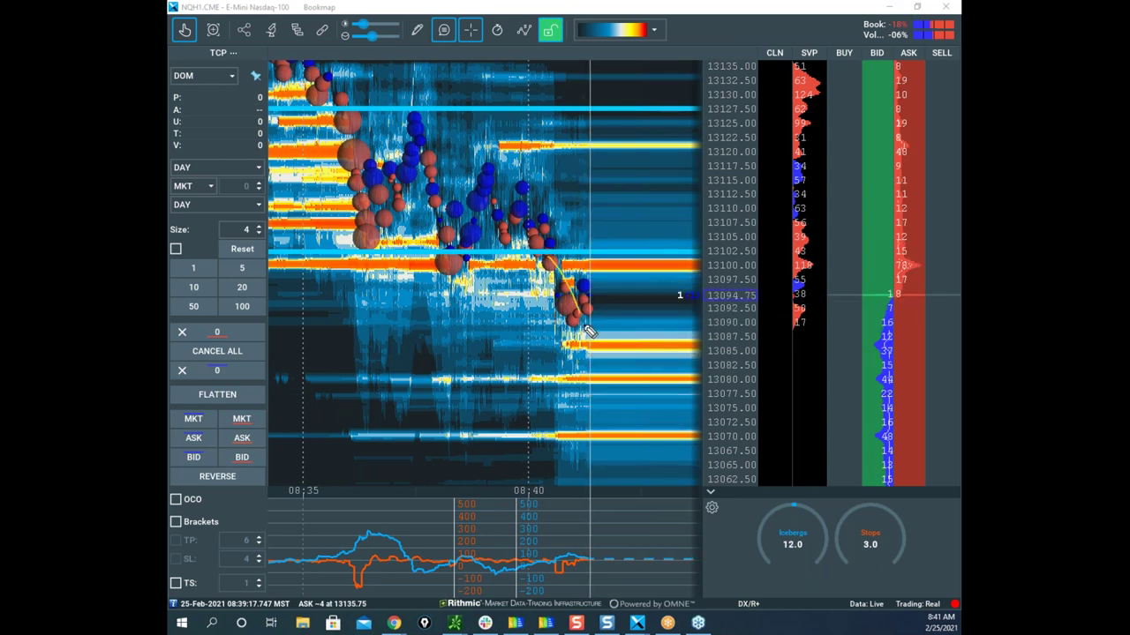
left_click_drag(584, 303, 600, 349)
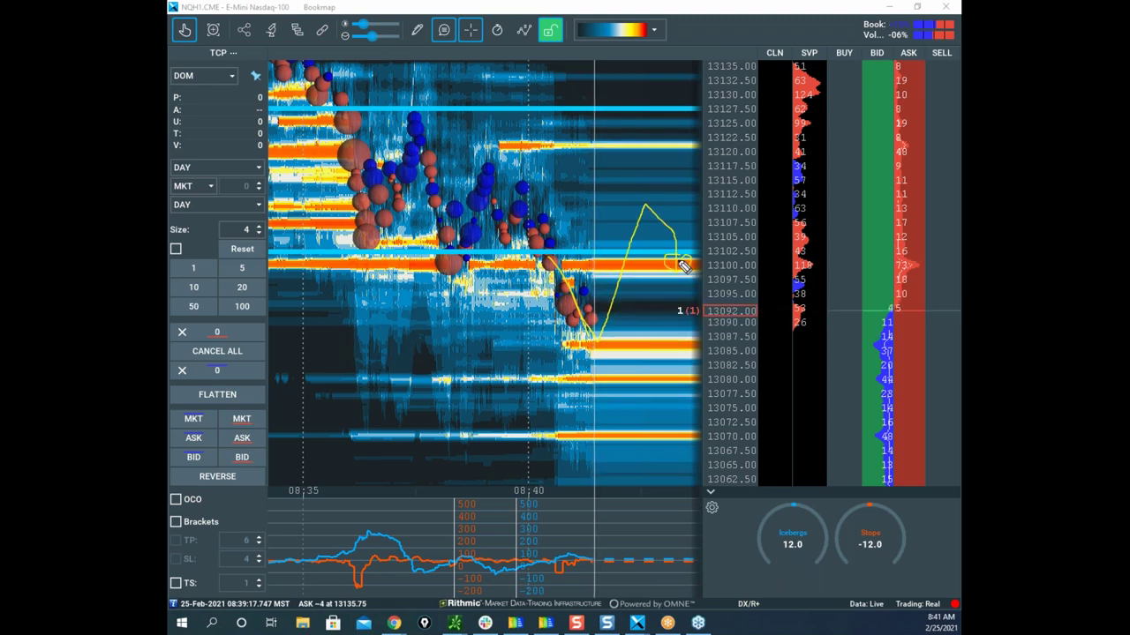
left_click_drag(693, 413, 724, 389)
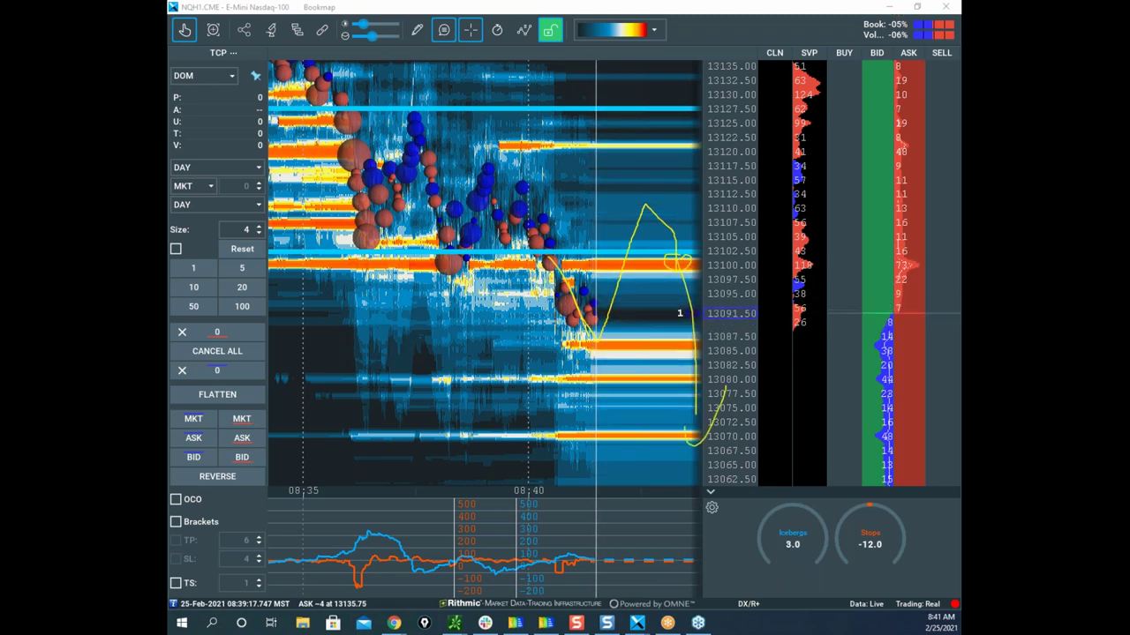
Bring up the E-Mini S&P 500 heatmap, sketch possible rebound and sell-off paths beside current price, and clear the sketches
left_click_drag(555, 11, 167, 114)
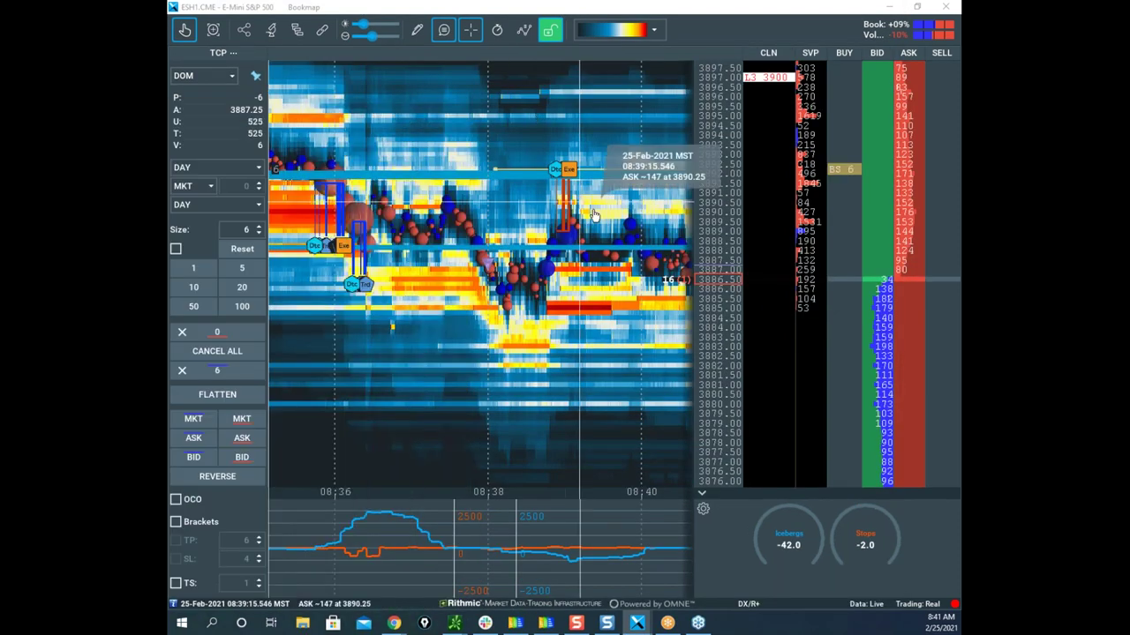
scroll(618, 216, "down", 3)
left_click_drag(623, 213, 522, 202)
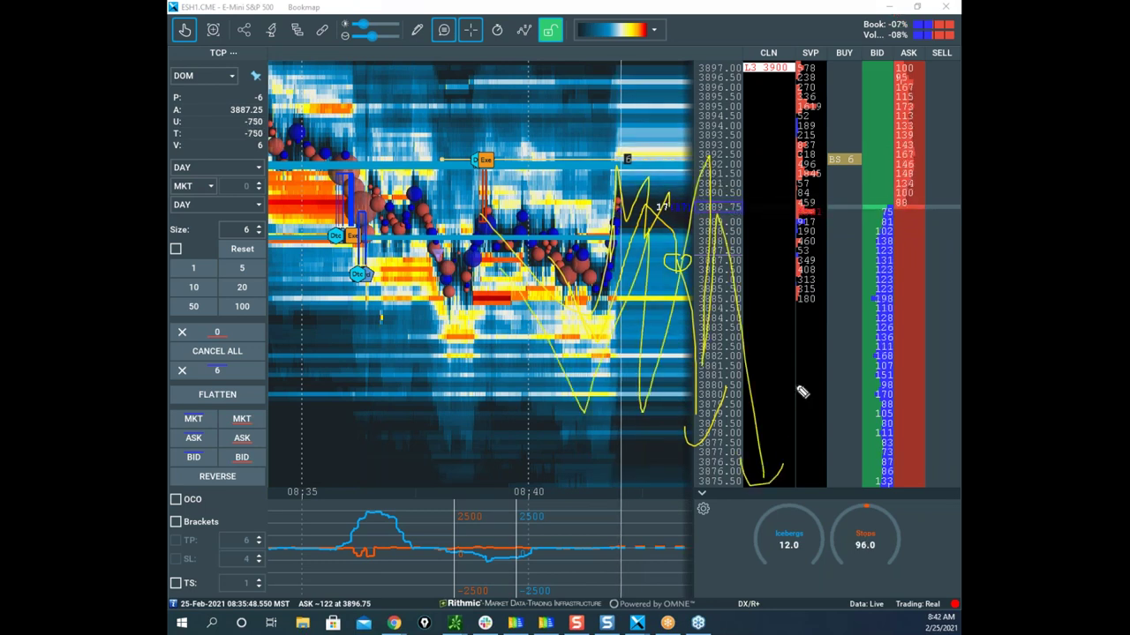
key("Escape")
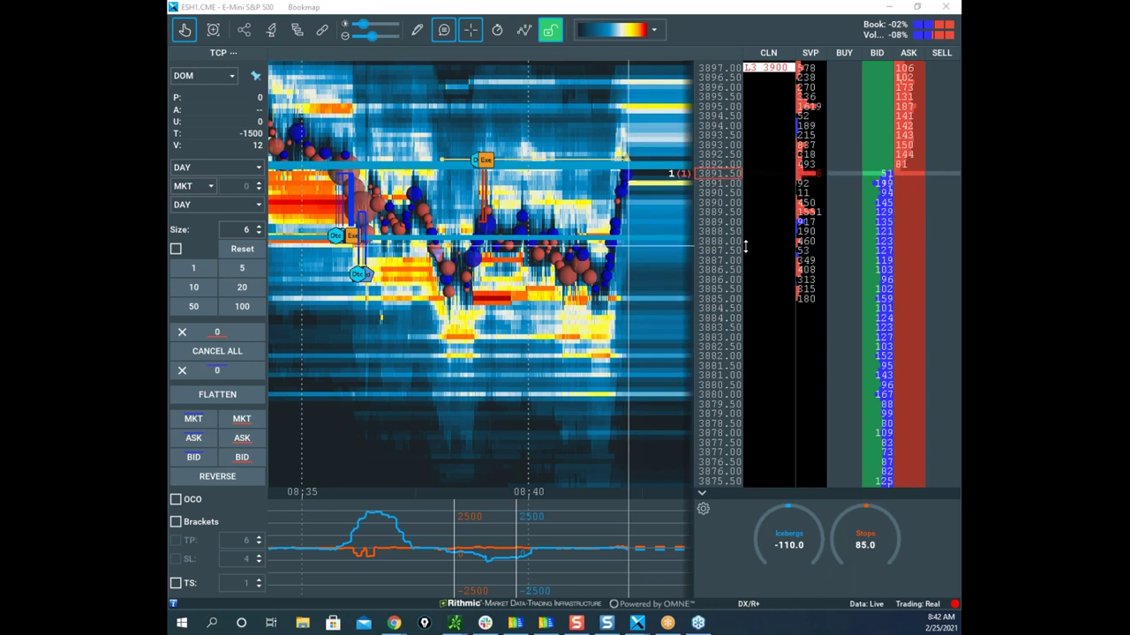
Place a sell stop order for 6 E-Mini S&P 500 contracts at 3887.50
scroll(611, 214, "up", 2)
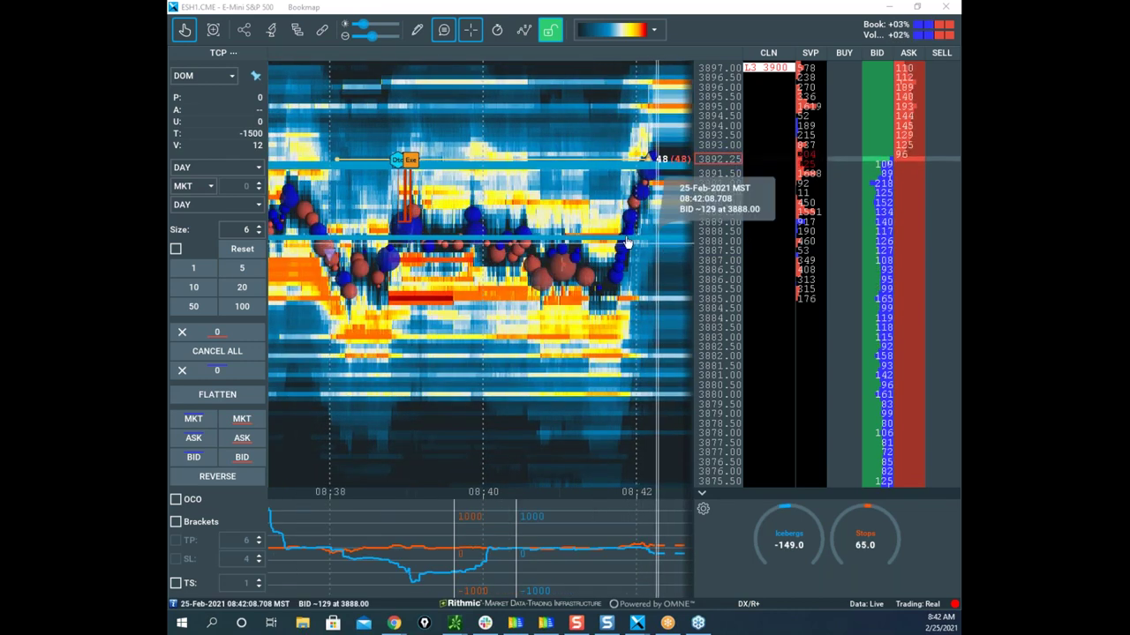
scroll(630, 201, "down", 3)
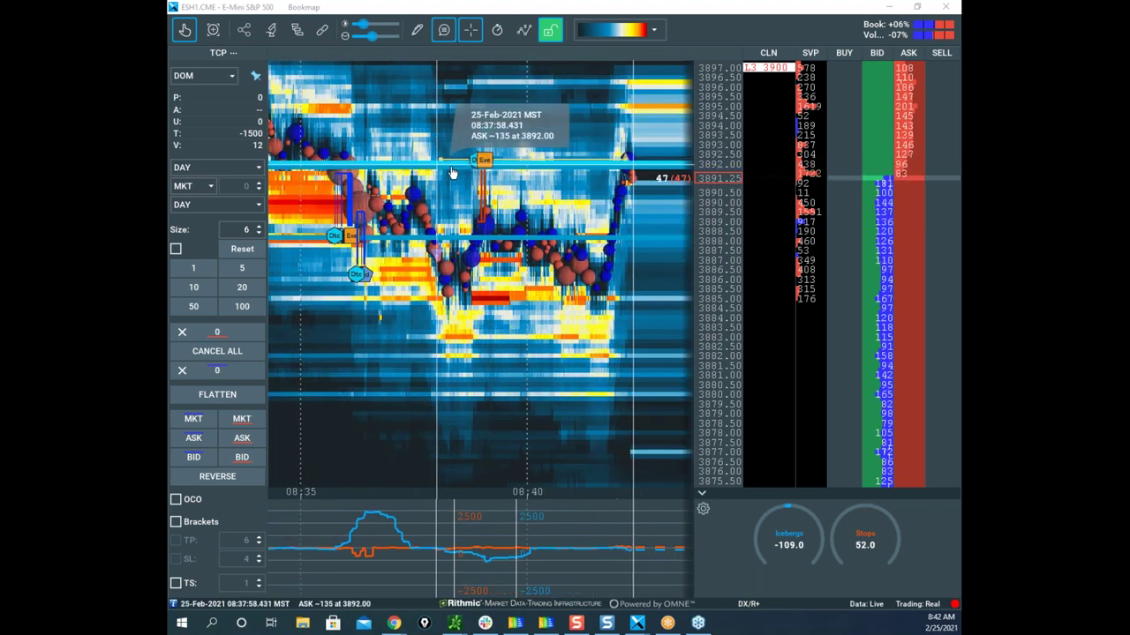
left_click(909, 248)
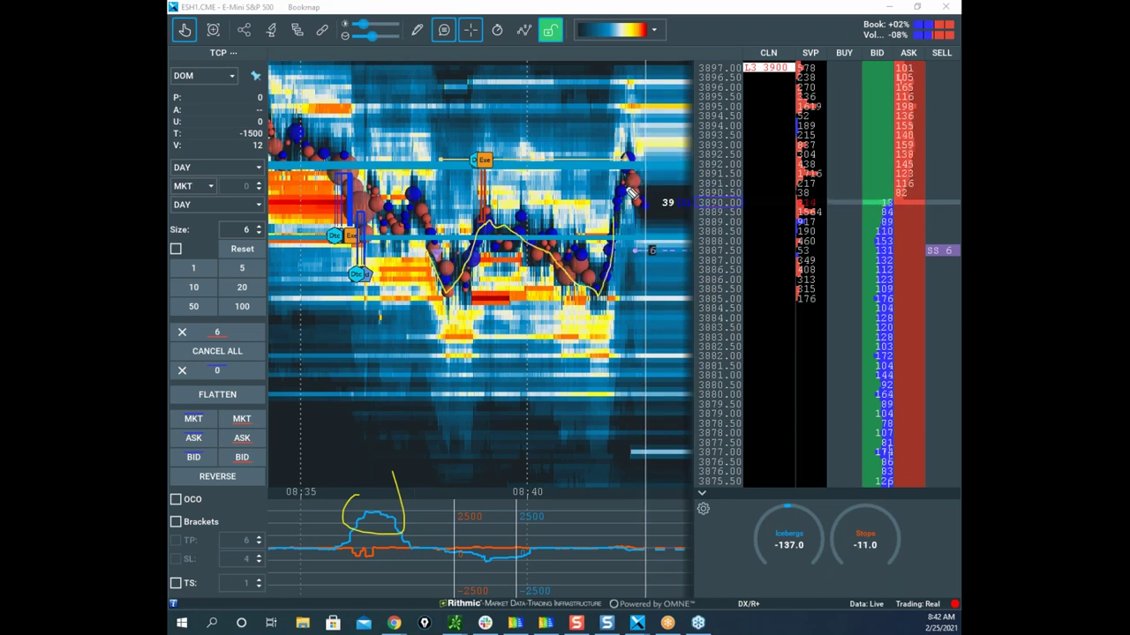
Annotate the iceberg surge near 08:36, the 08:42 rally and the 3887.50 sell stop on the S&P 500 chart, and clear the markings
left_click_drag(368, 510, 391, 499)
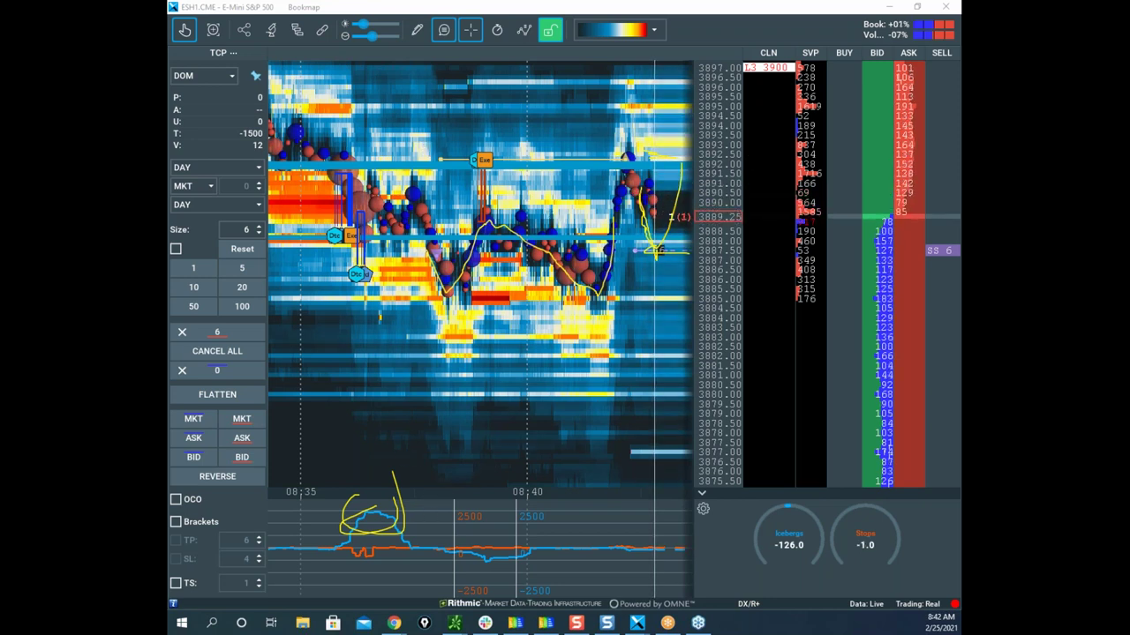
key("Escape")
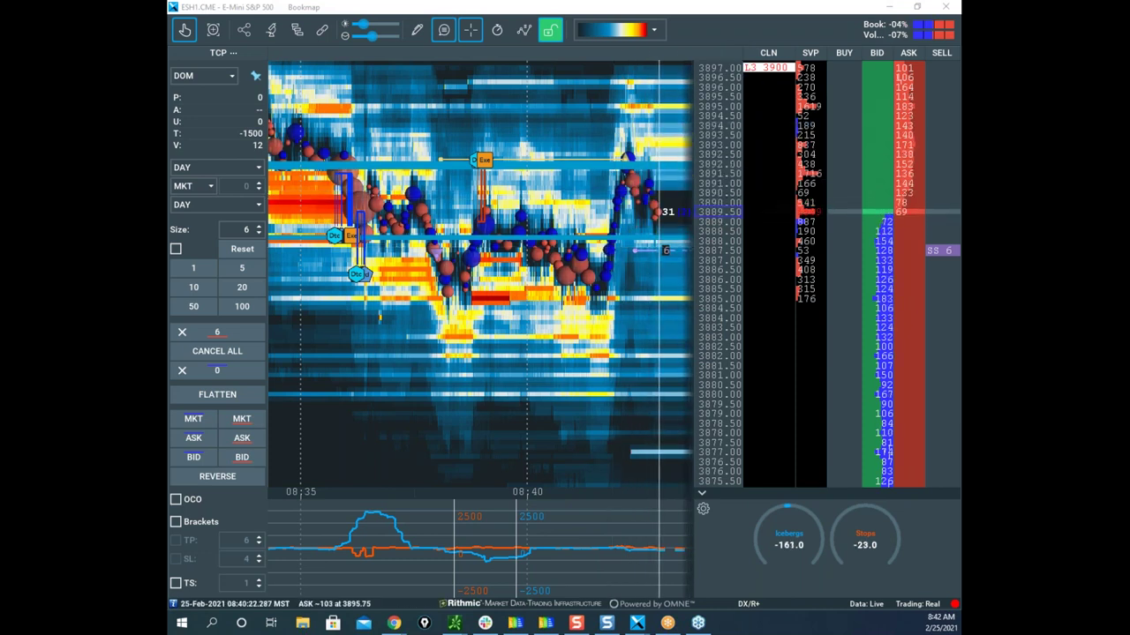
key("ctrl+z")
key("Escape")
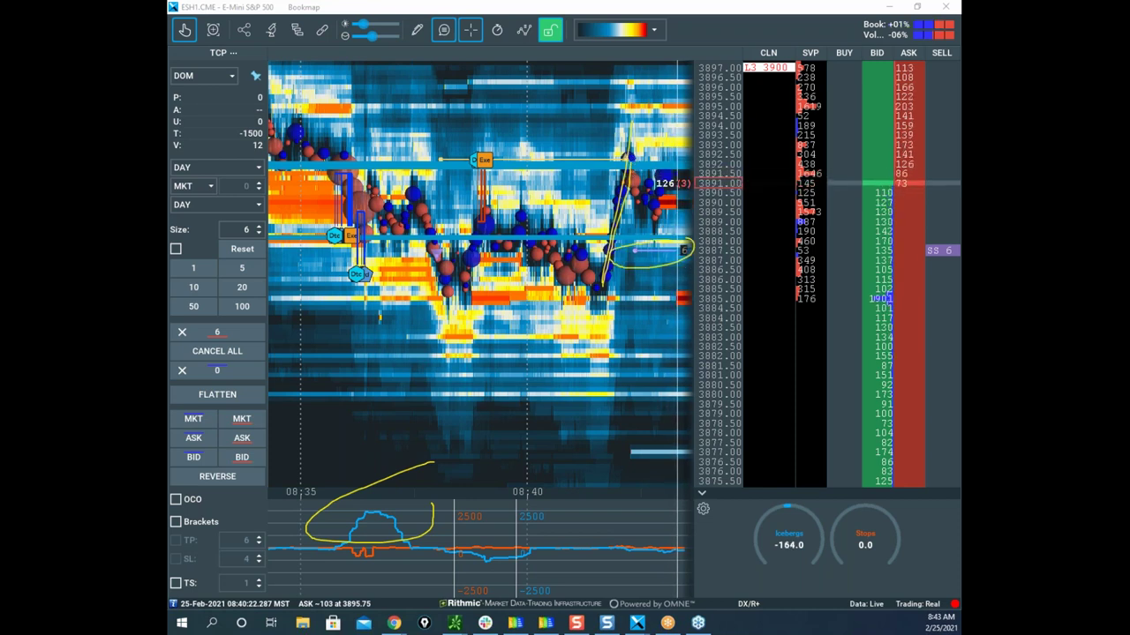
key("Escape")
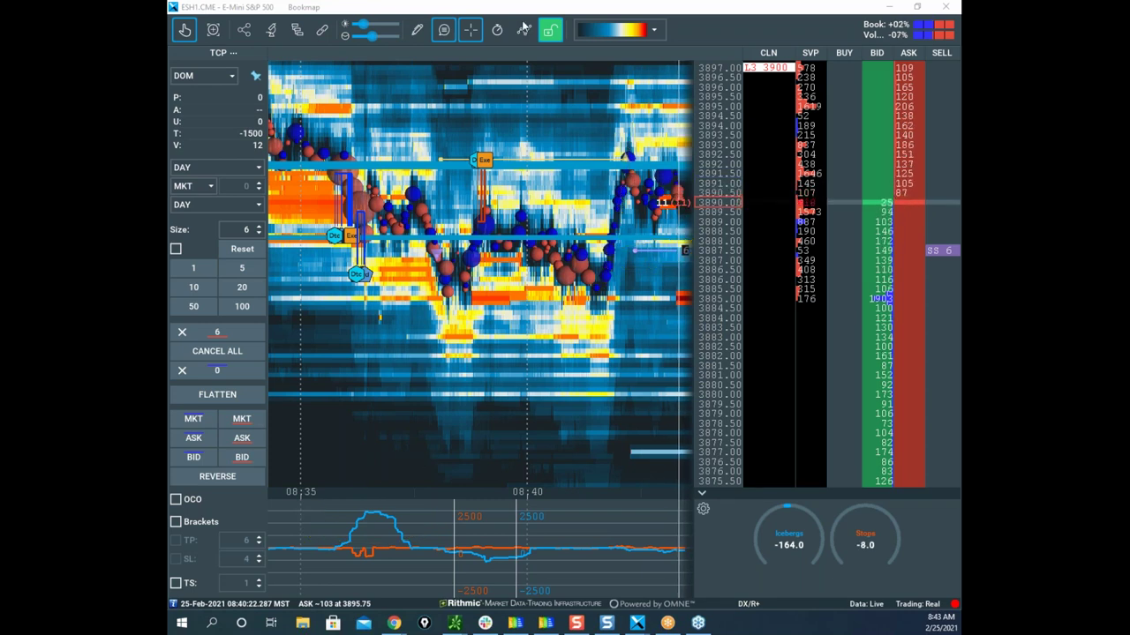
Examine the S&P 500 rally and reversal around 08:42 in detail, including the liquidity, volume dots, and stop and iceberg lines
scroll(547, 141, "up", 5)
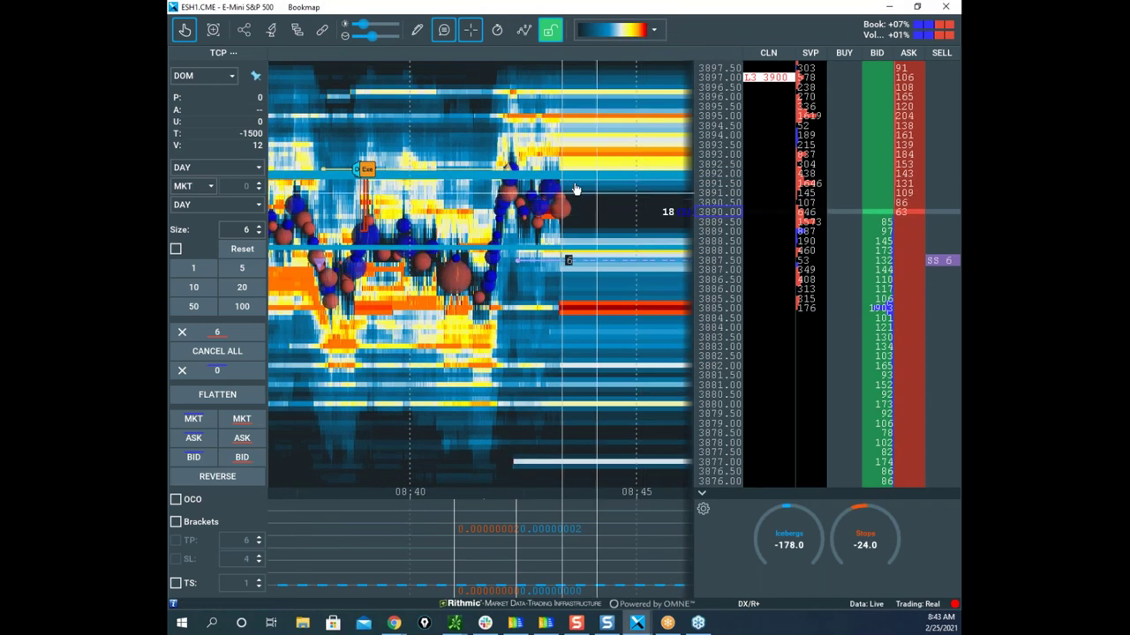
scroll(521, 181, "up", 3)
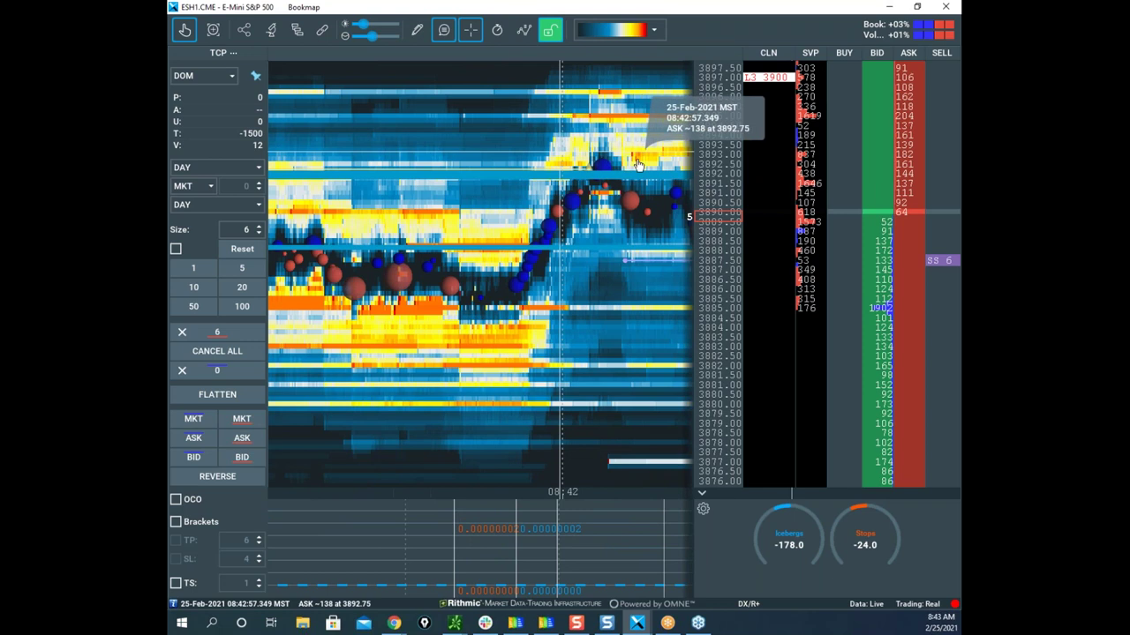
scroll(721, 157, "up", 3)
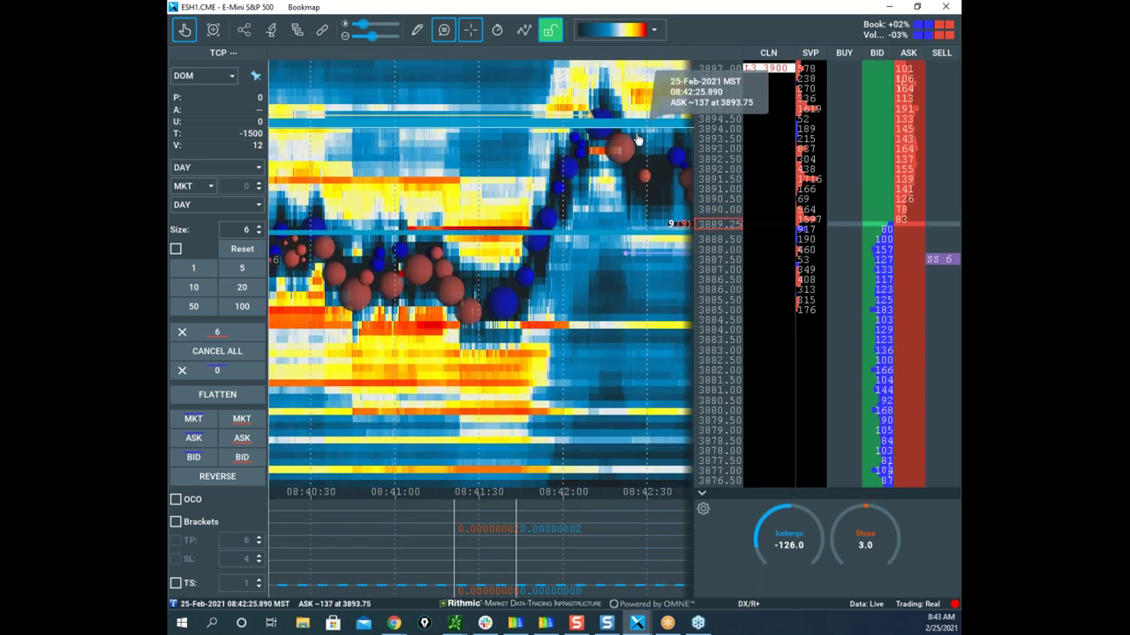
scroll(622, 137, "up", 3)
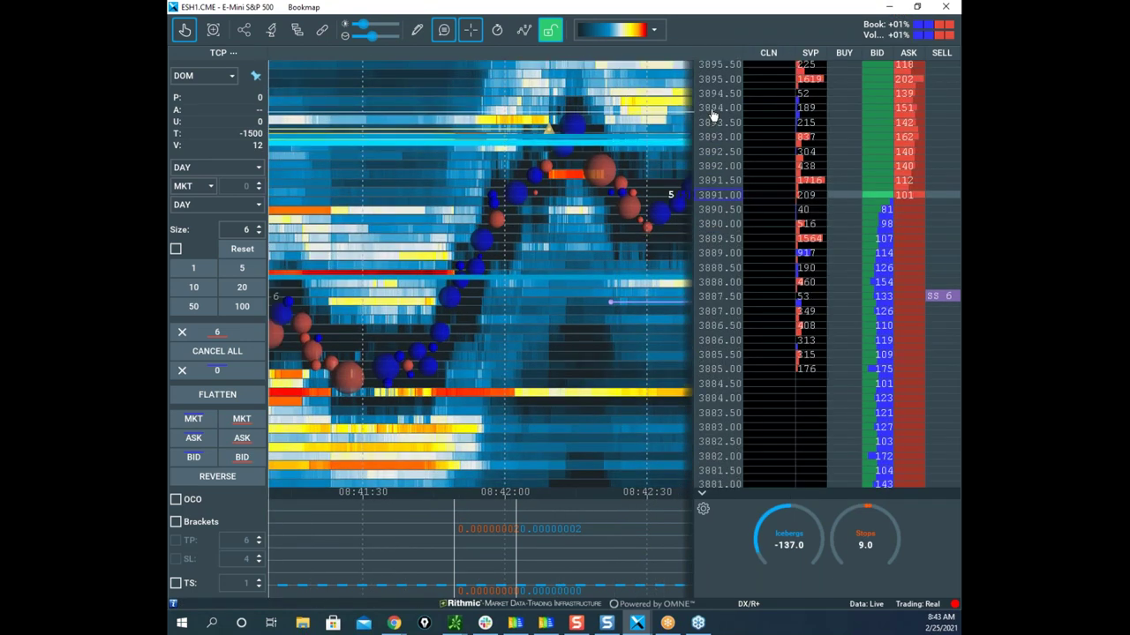
scroll(647, 146, "up", 2)
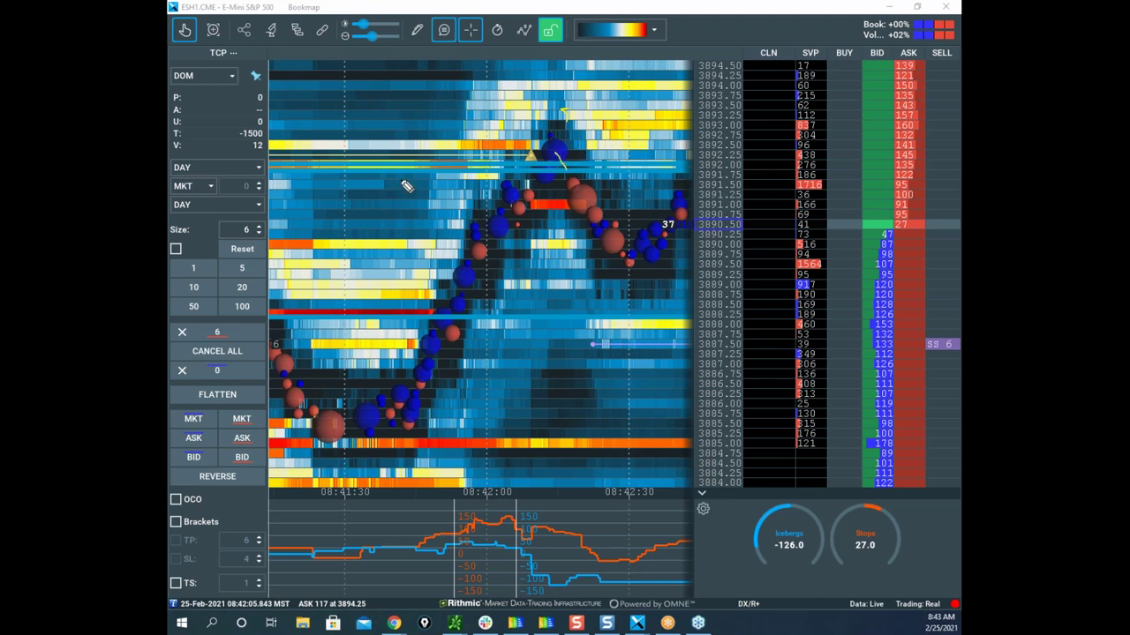
scroll(415, 212, "down", 3)
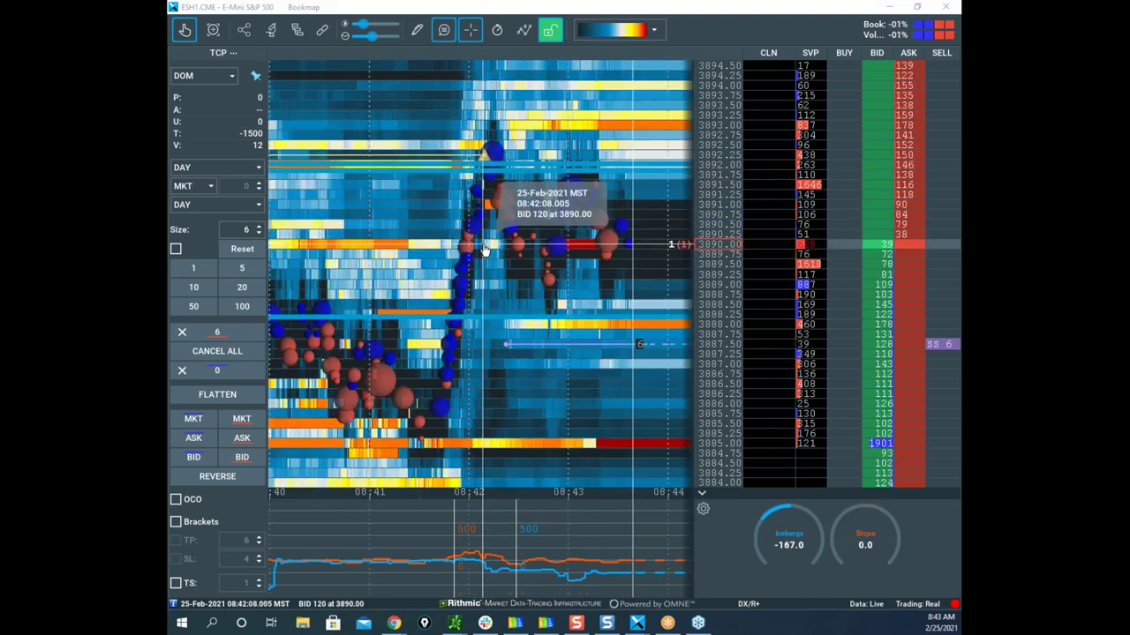
scroll(518, 214, "down", 2)
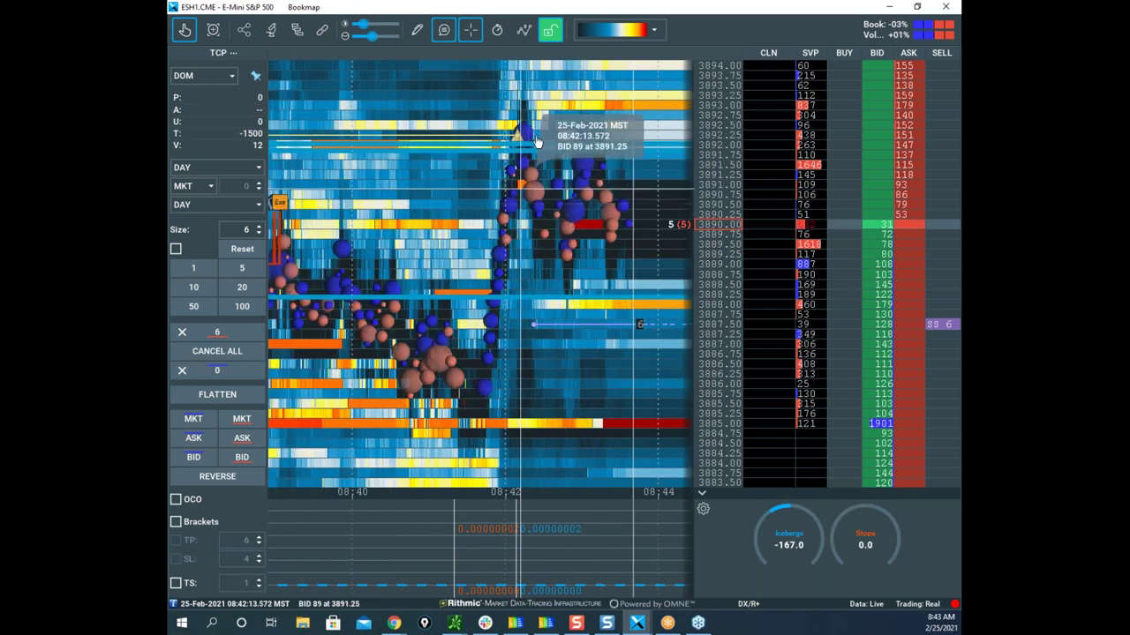
scroll(579, 217, "down", 3)
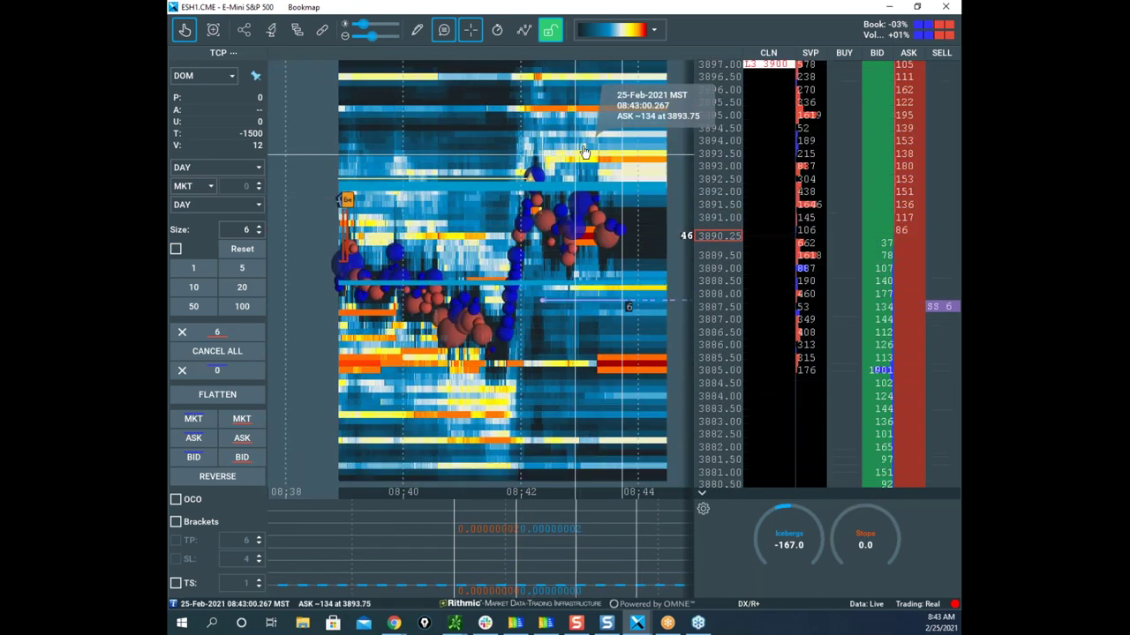
scroll(597, 198, "down", 2)
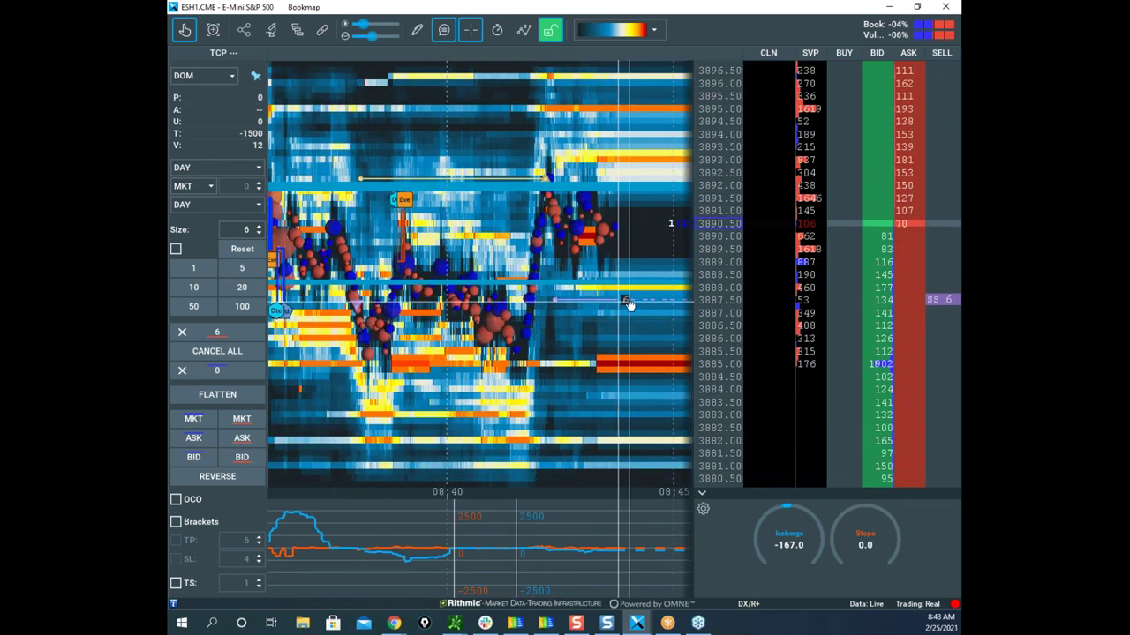
Bring up the COMEX Gold Futures heatmap and examine the liquidity below current price
left_click_drag(168, 3, 525, 5)
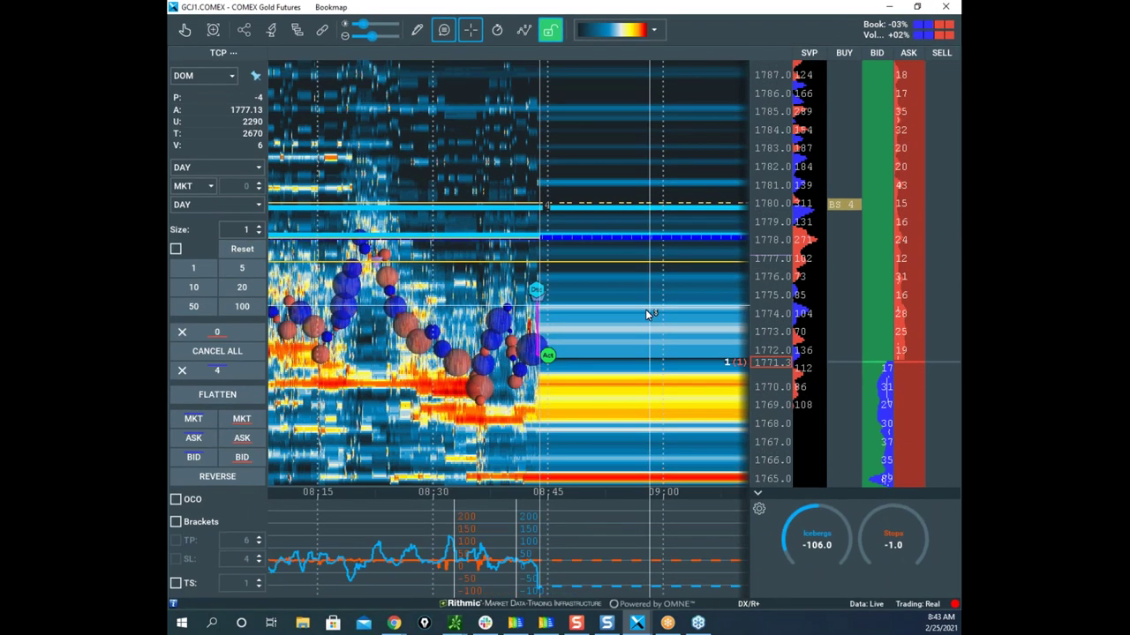
left_click_drag(585, 318, 592, 183)
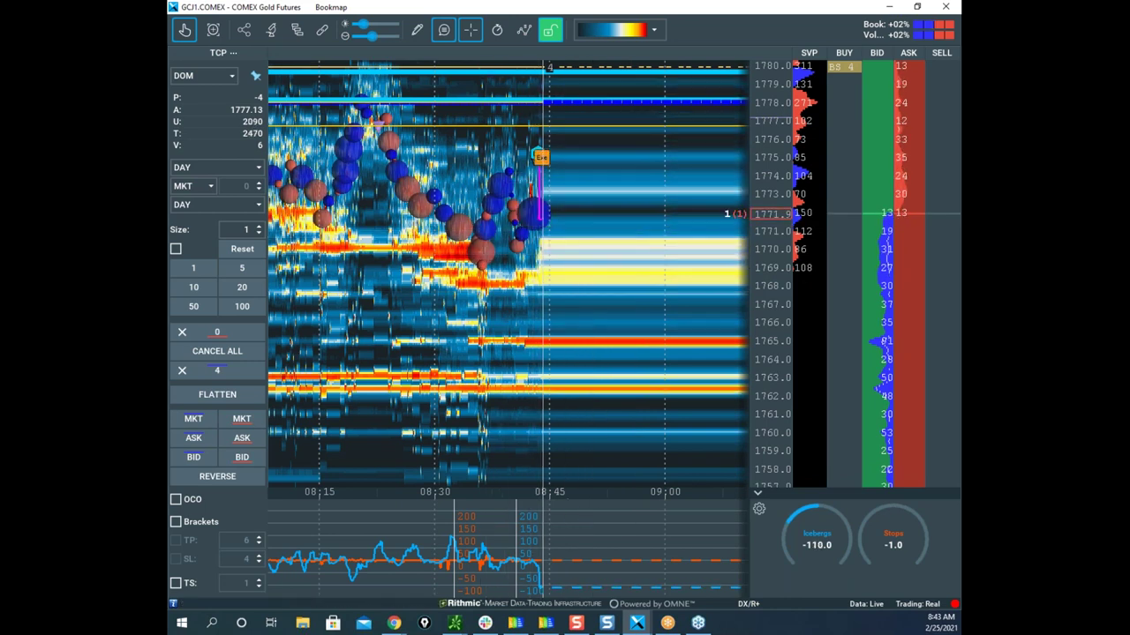
Open the gold market profile chart in the remote desktop session, maximise it, mark the 2-25 profile near 1772, and return to the gold heatmap
left_click(393, 623)
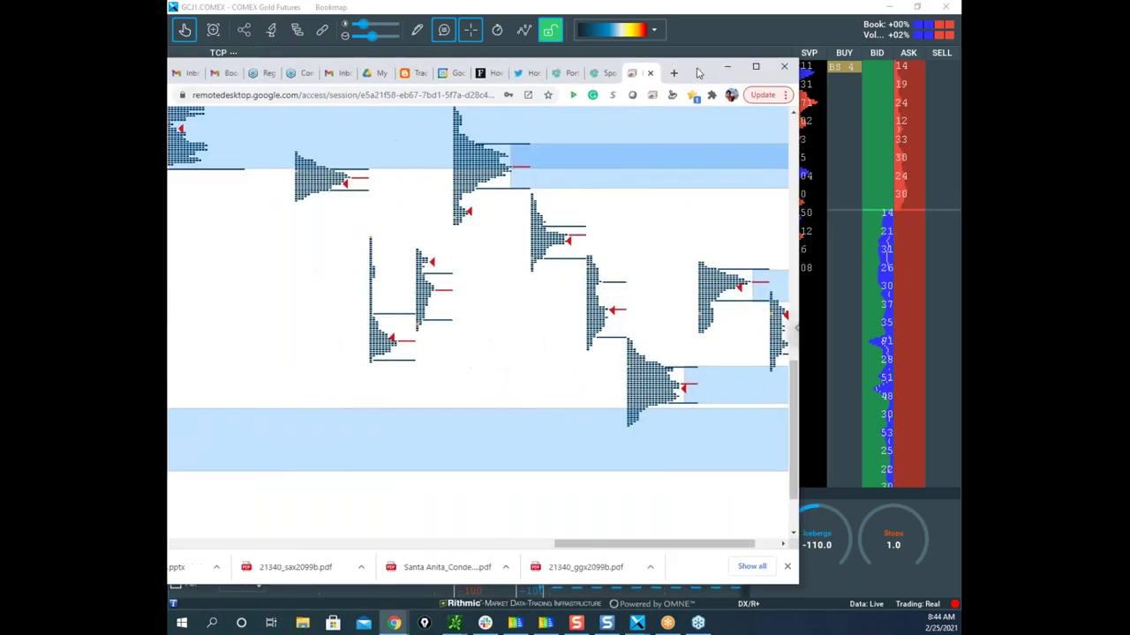
left_click(782, 61)
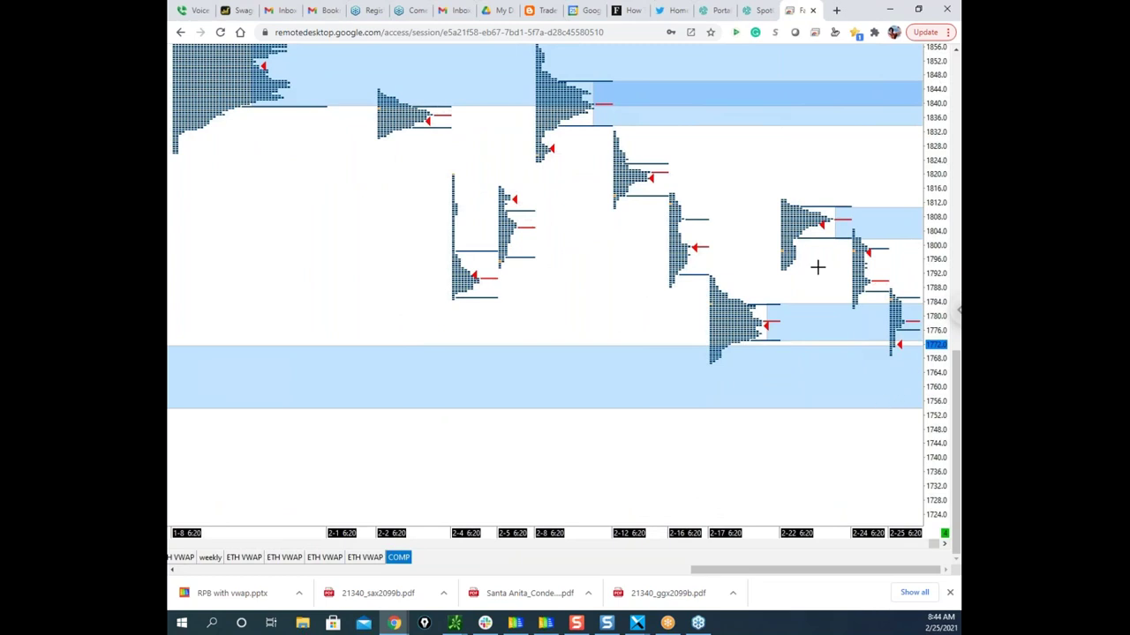
left_click_drag(567, 169, 565, 112)
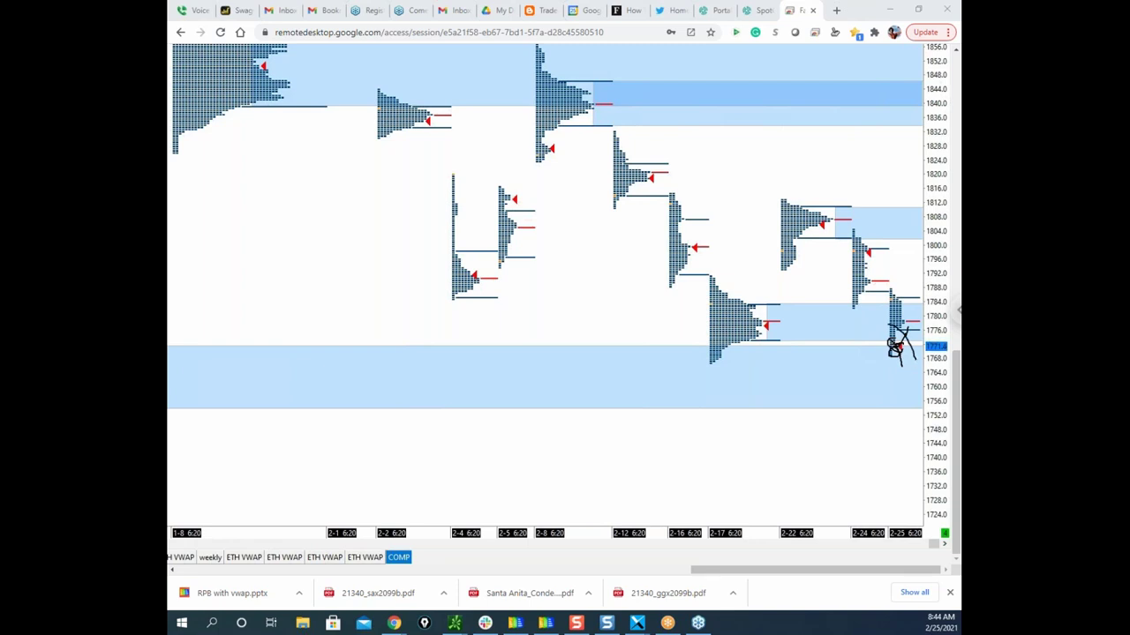
left_click_drag(856, 18, 35, 43)
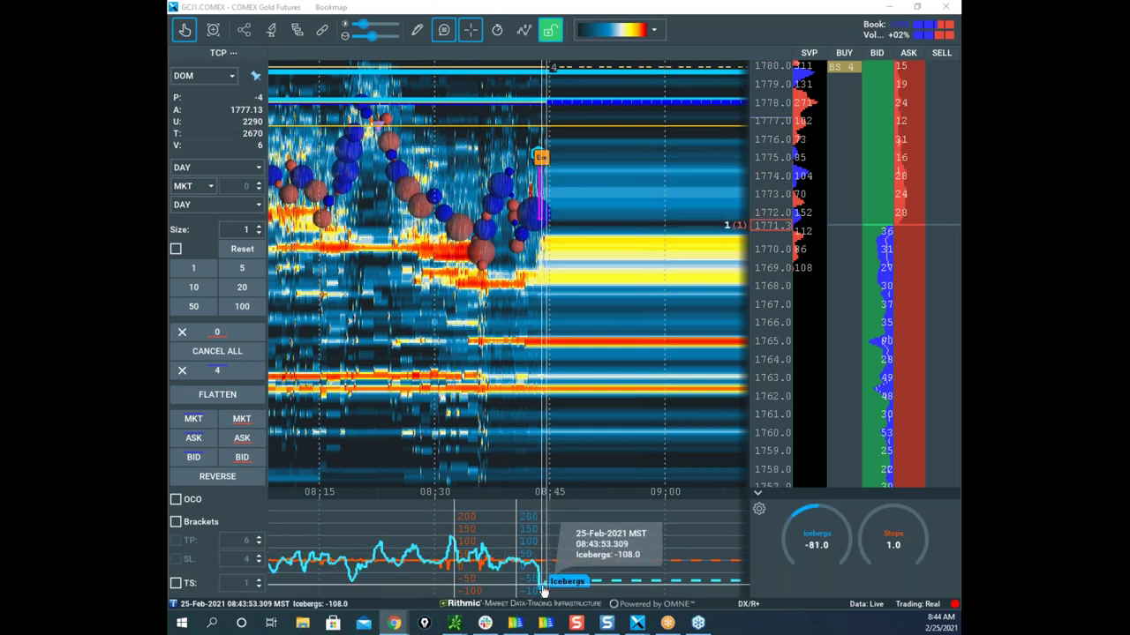
Examine the gold iceberg line's extremes since 08:00 and the heatmap liquidity below price at wider and closer scales
scroll(527, 370, "down", 2)
left_click_drag(510, 311, 589, 324)
scroll(771, 197, "down", 4)
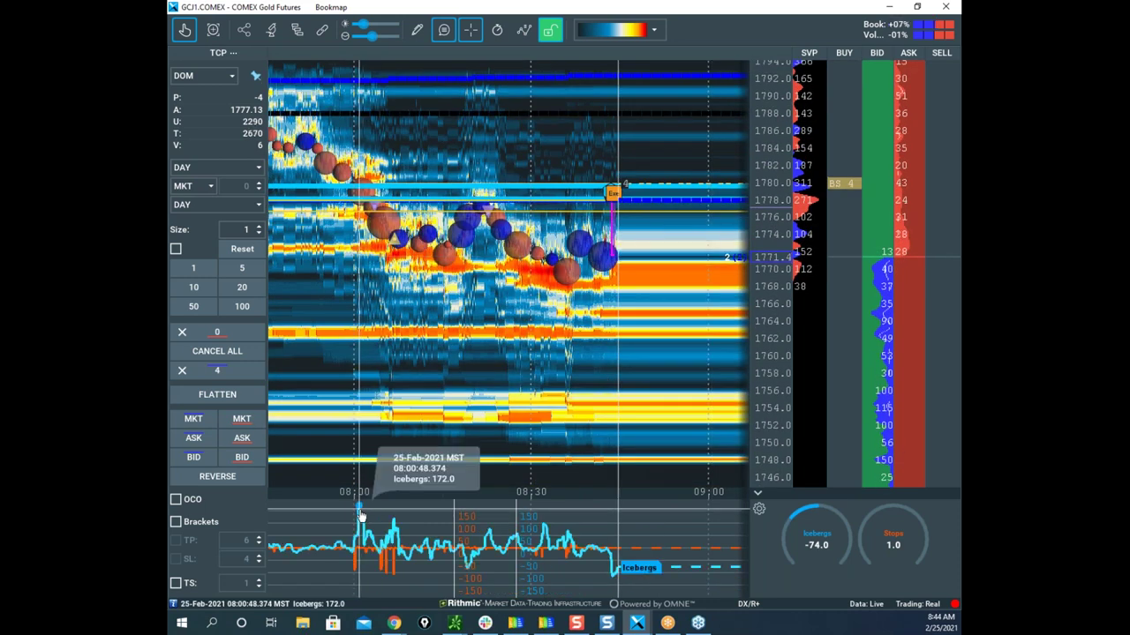
scroll(771, 258, "up", 10)
scroll(770, 257, "down", 4)
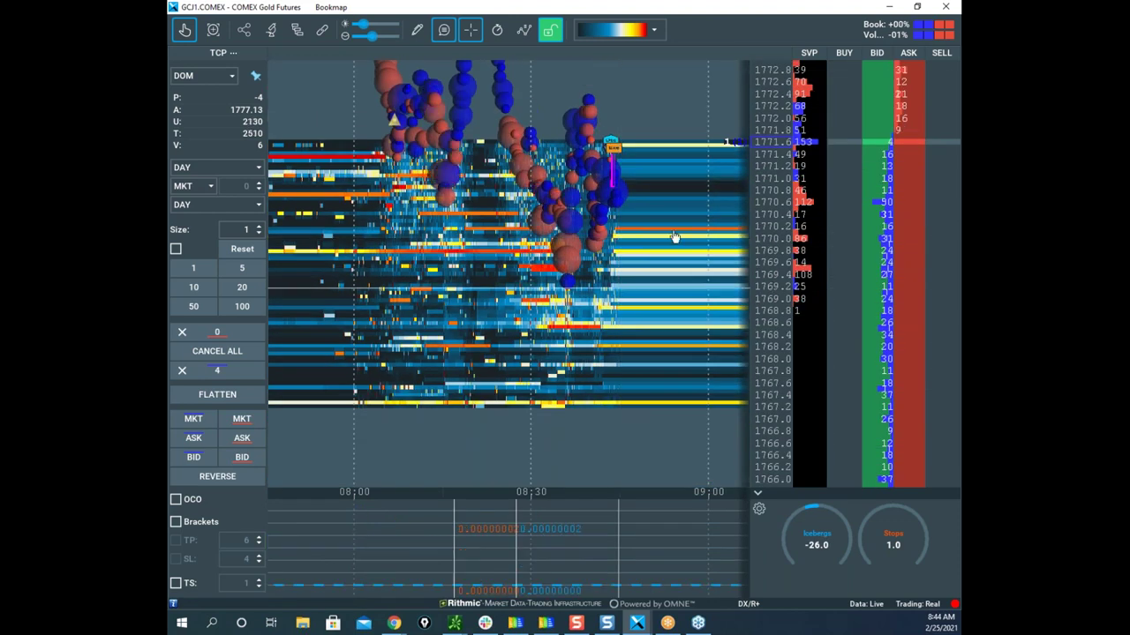
scroll(617, 217, "up", 2)
left_click_drag(686, 222, 661, 253)
scroll(606, 248, "up", 1)
scroll(605, 250, "up", 3)
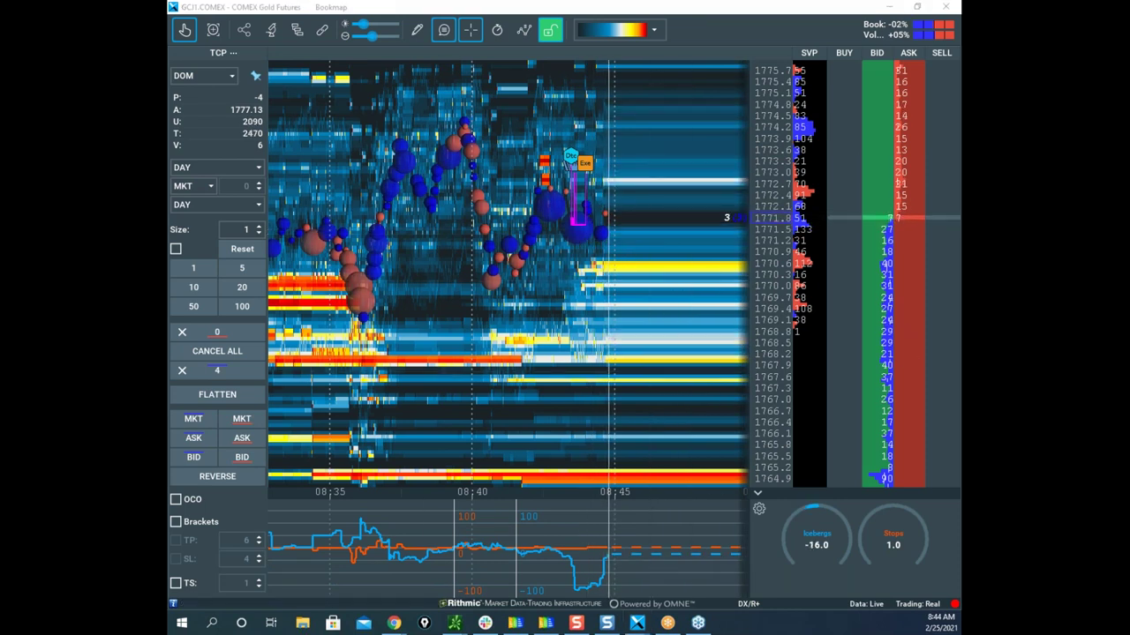
Annotate the gold iceberg swings, the liquidity below price and the decline from the 08:40 high, and clear the markings
mouse_move(439, 486)
left_mouse_down()
mouse_move(494, 560)
mouse_move(520, 552)
left_mouse_up()
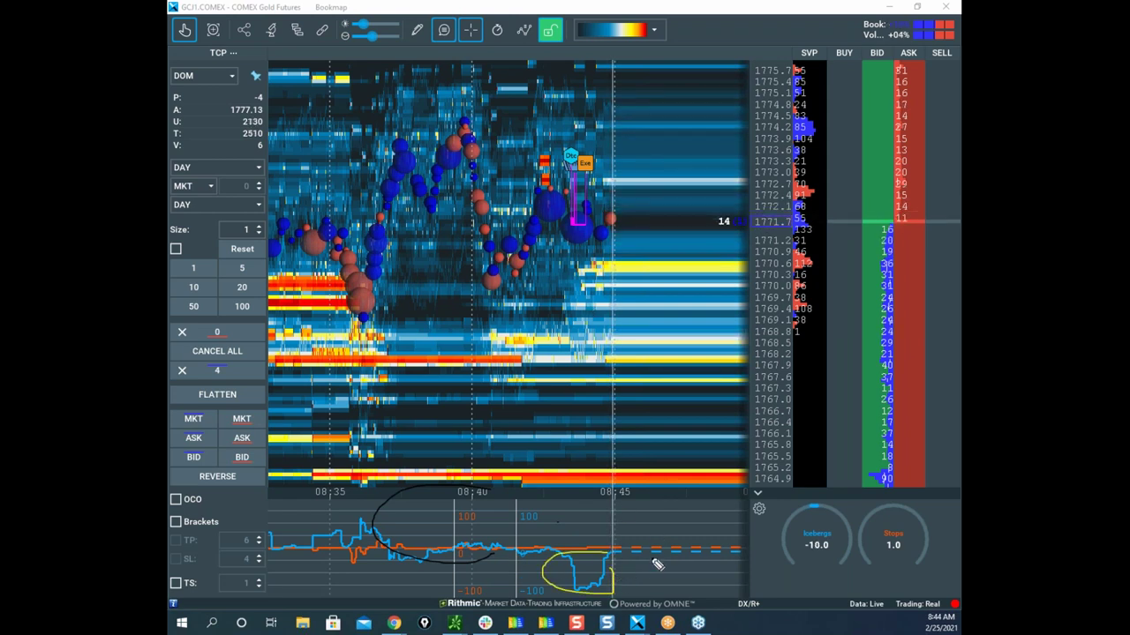
mouse_move(658, 541)
left_mouse_down()
mouse_move(662, 589)
mouse_move(685, 547)
left_mouse_up()
left_click_drag(665, 588, 707, 606)
mouse_move(593, 303)
left_mouse_down()
mouse_move(668, 291)
mouse_move(686, 439)
left_mouse_up()
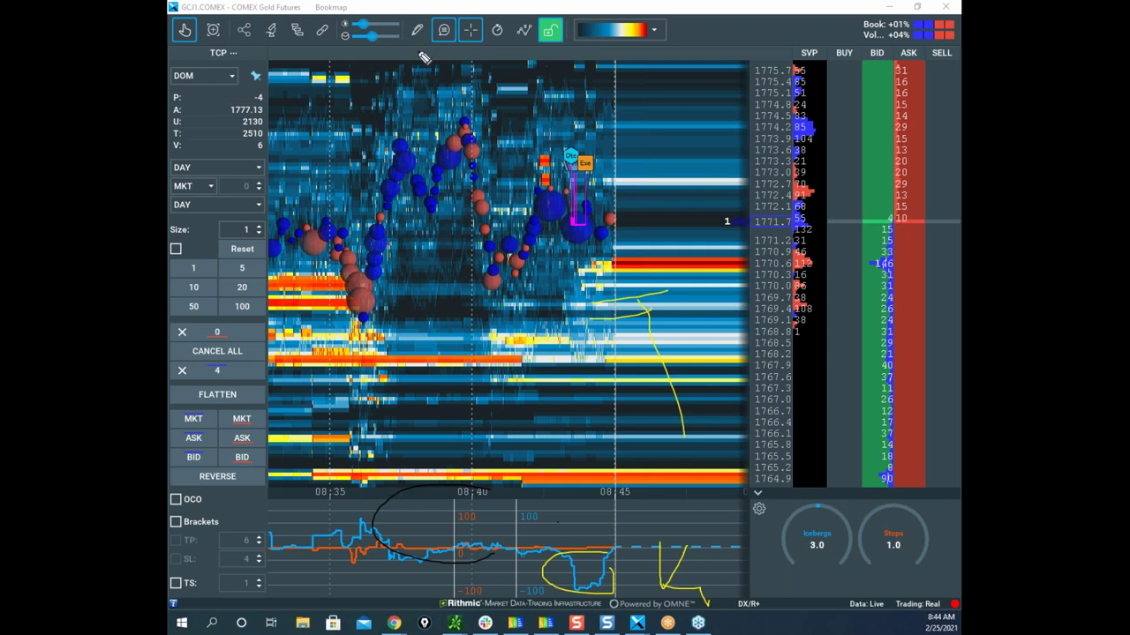
mouse_move(375, 18)
left_mouse_down()
mouse_move(620, 264)
mouse_move(660, 270)
left_mouse_up()
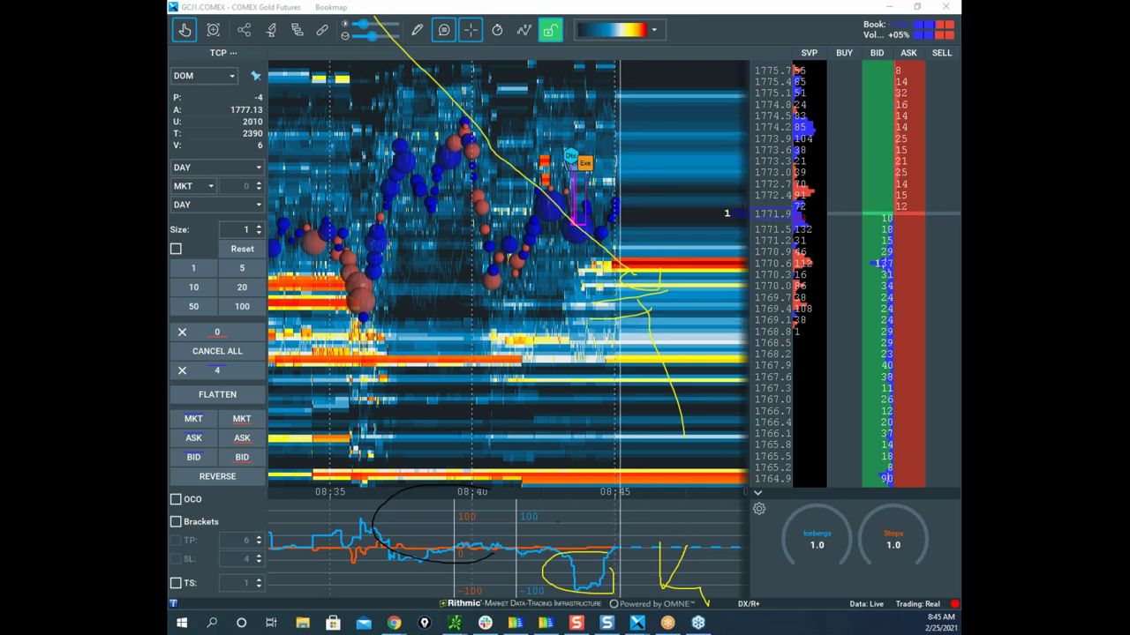
left_click_drag(358, 514, 397, 548)
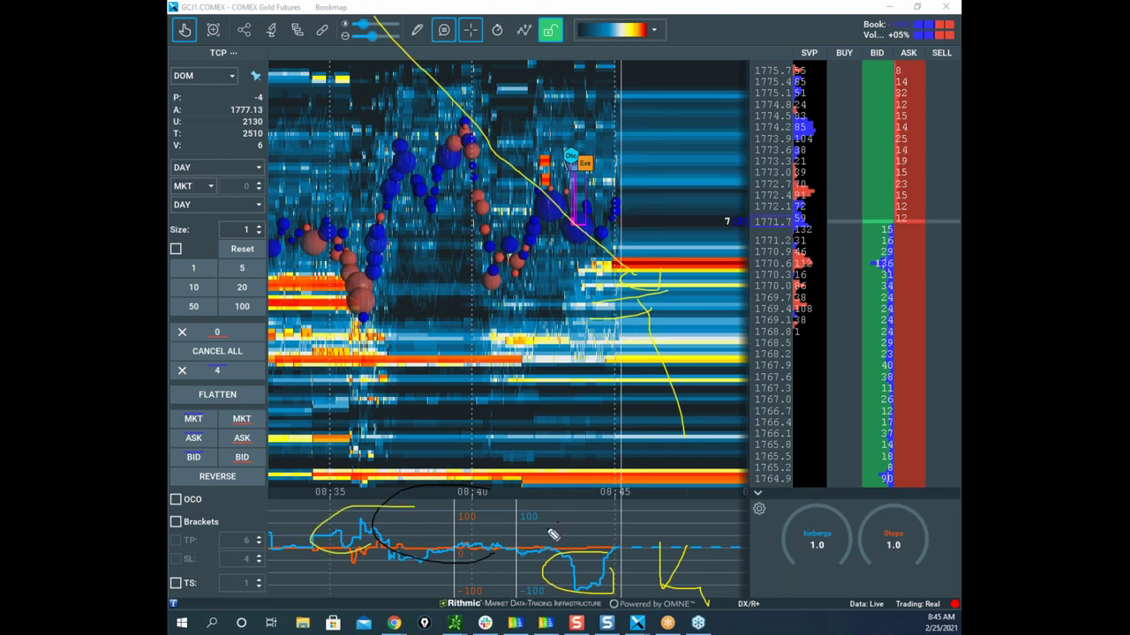
left_click_drag(470, 560, 557, 530)
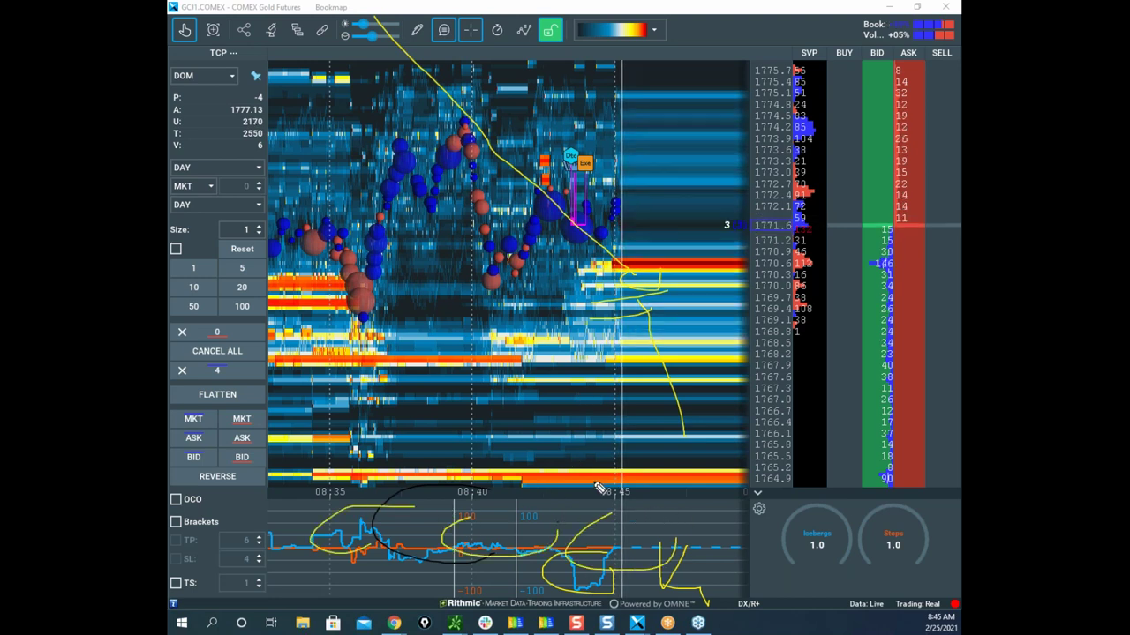
left_click_drag(484, 137, 593, 265)
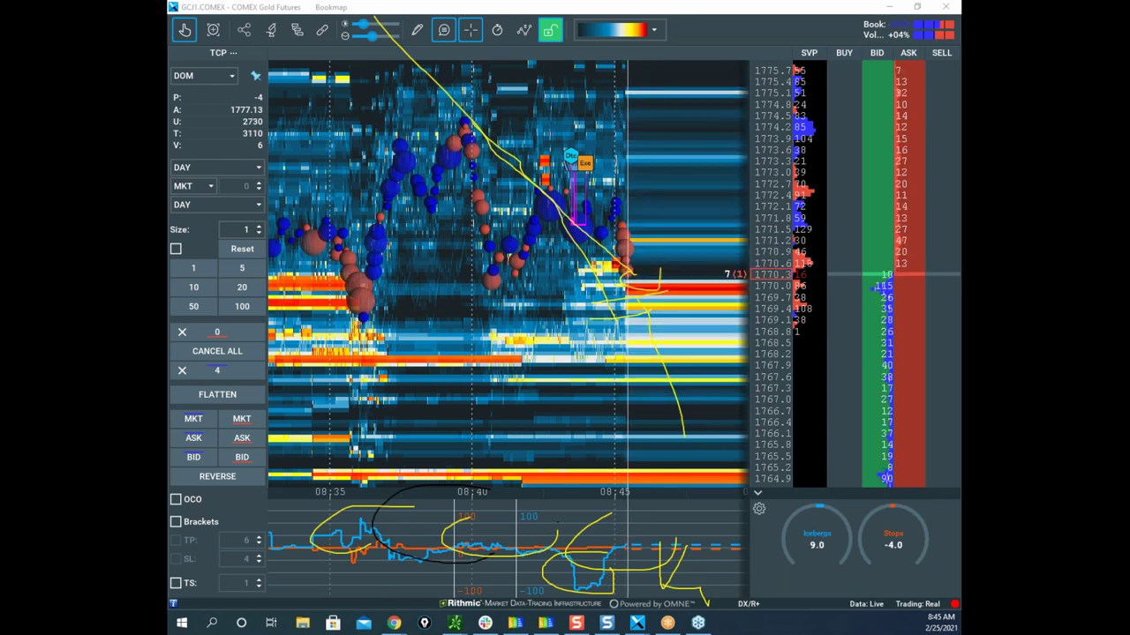
key("Escape")
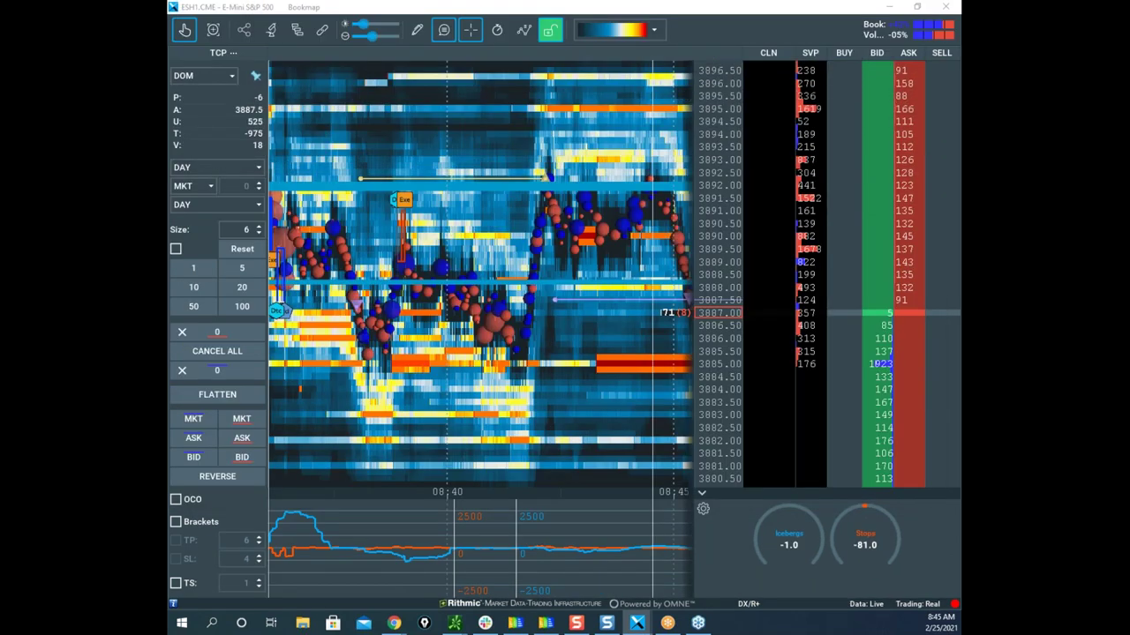
Annotate the S&P 500 peak near 08:42 and the decline to the 3887.50 sell stop, and clear the markings
left_click_drag(611, 190, 483, 171)
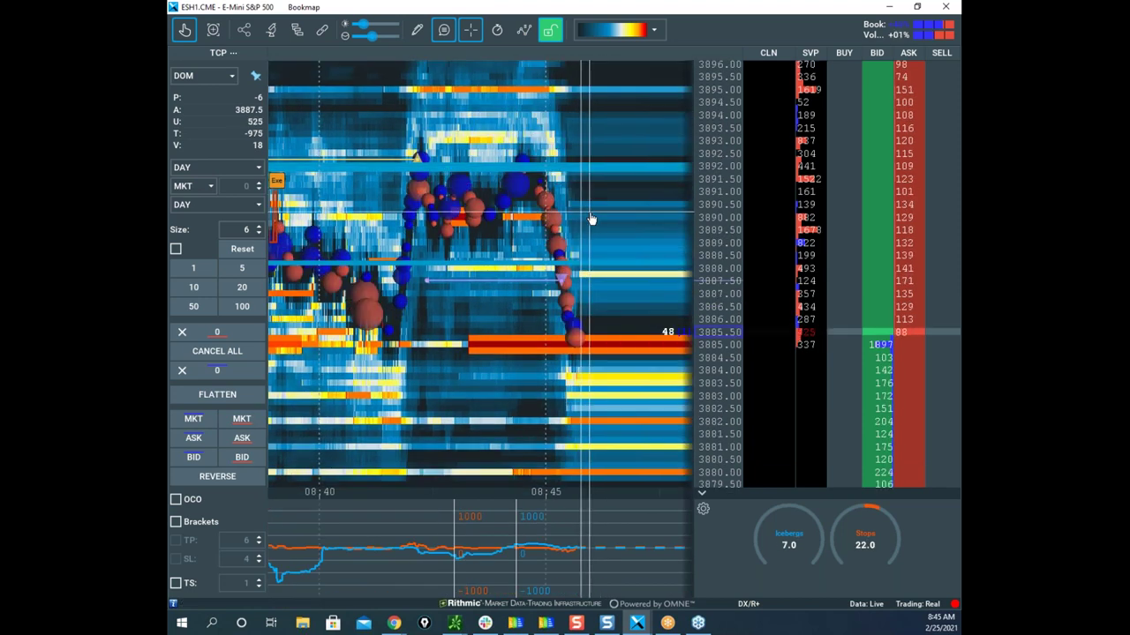
scroll(575, 242, "down", 2)
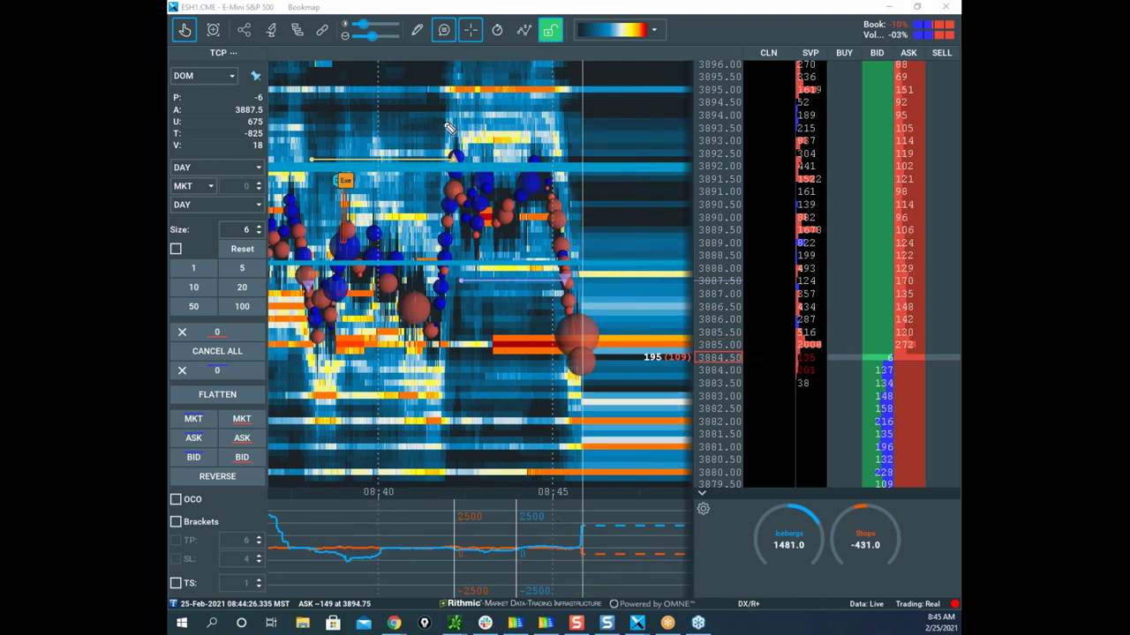
left_click_drag(408, 147, 481, 131)
left_click_drag(459, 145, 563, 286)
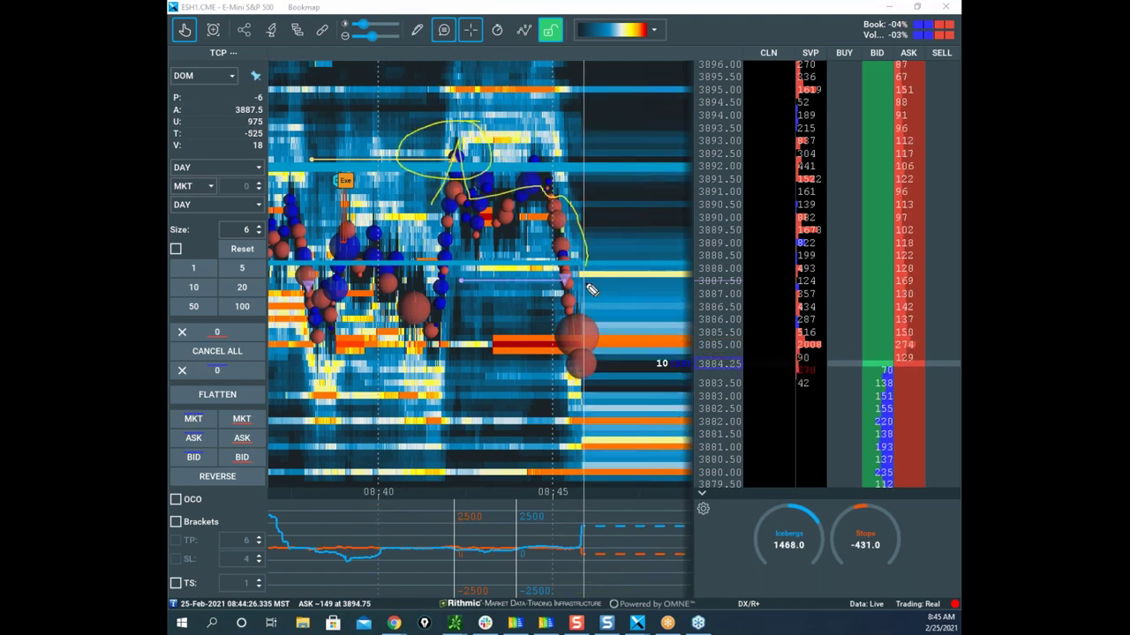
left_click_drag(490, 190, 598, 291)
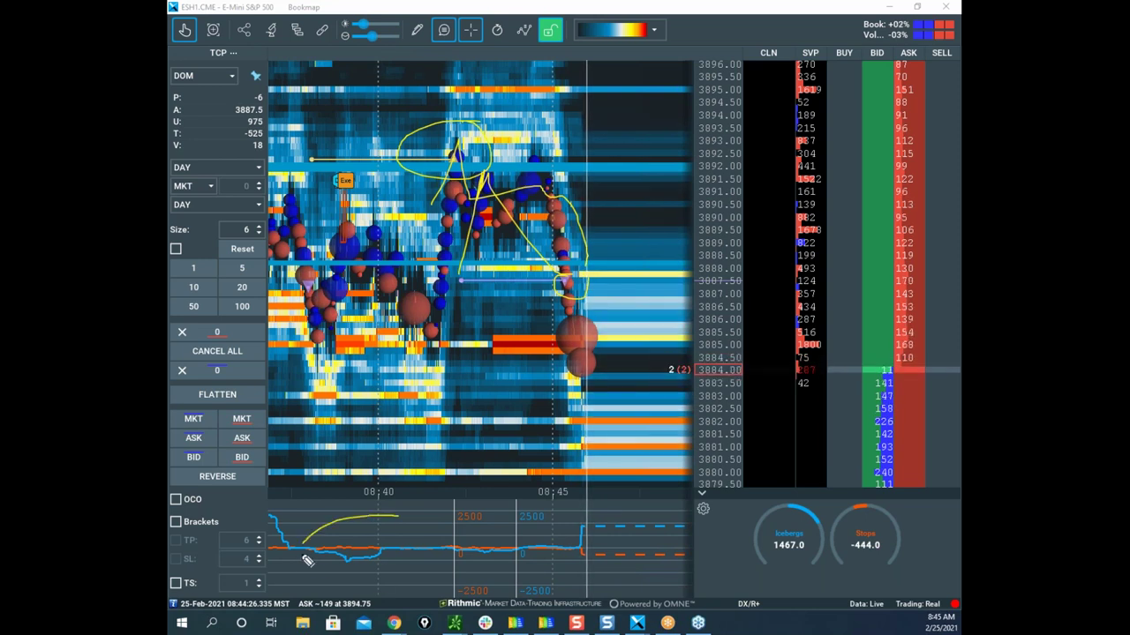
key("Escape")
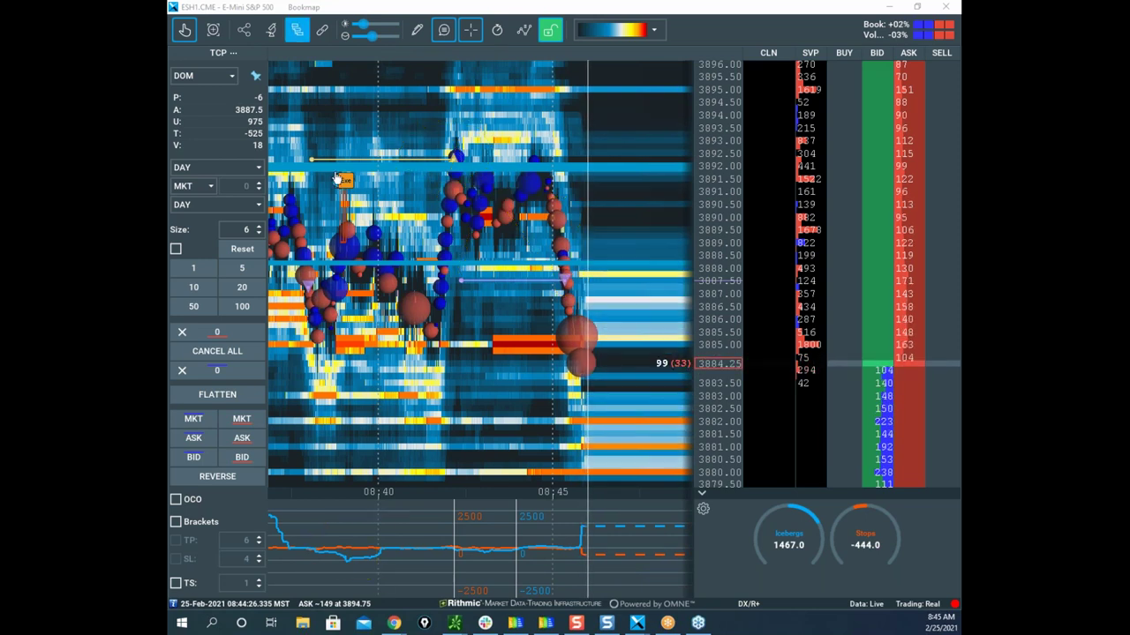
Annotate the S&P 500 iceberg surge near 08:36, the pullback and selloff that followed, and a projected bounce and decline, and clear the markings
scroll(406, 180, "down", 3)
left_click_drag(453, 198, 524, 180)
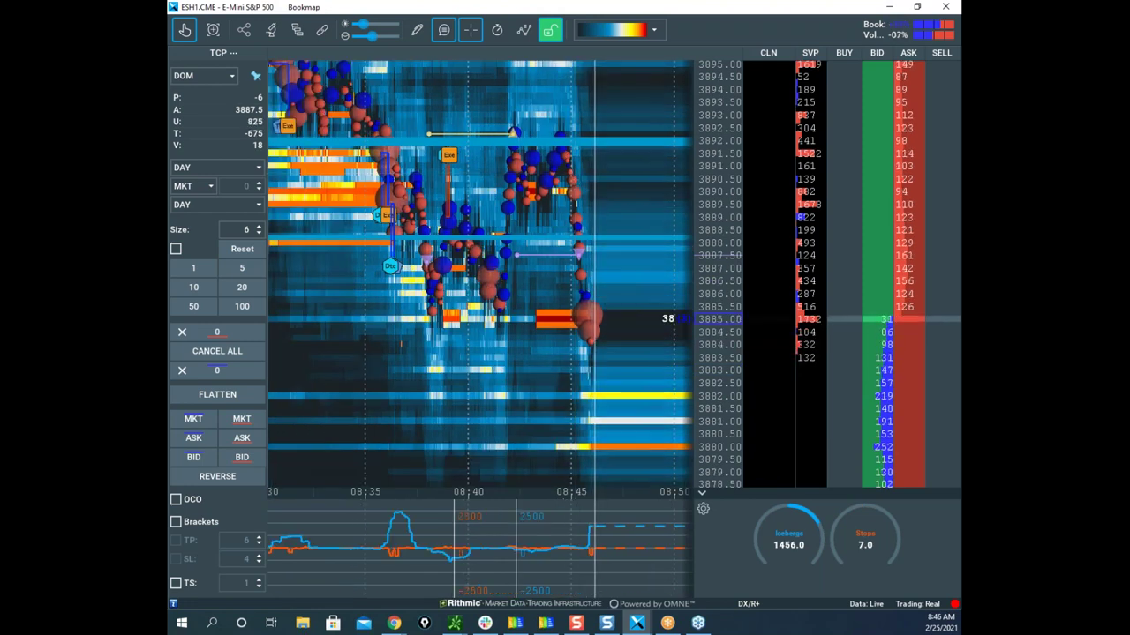
key("ctrl+shift+h")
right_click(550, 220)
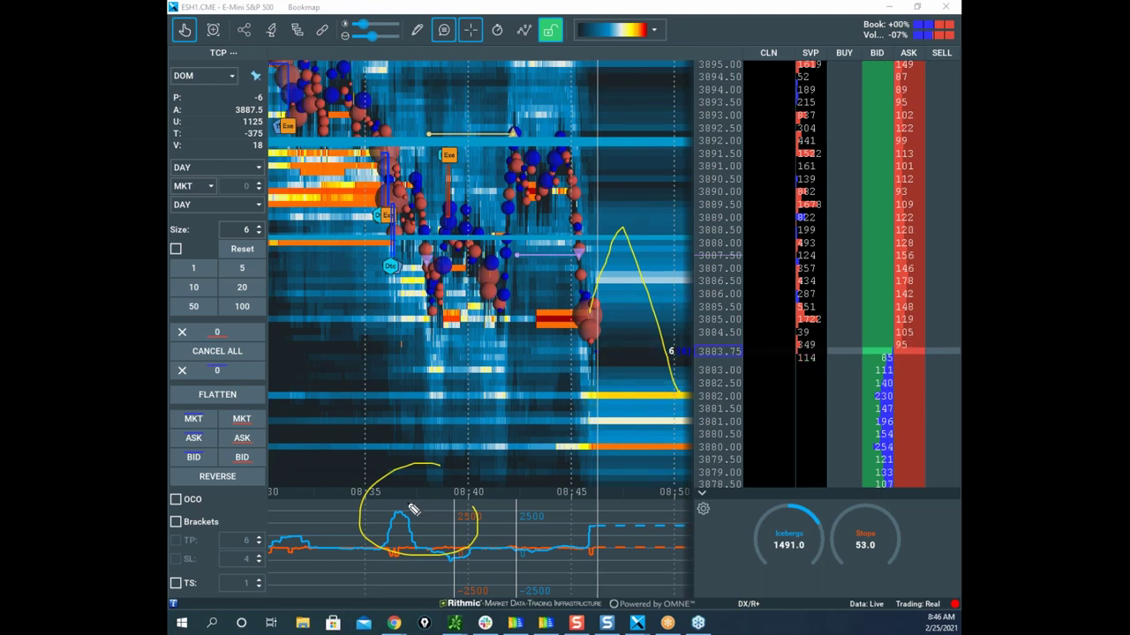
mouse_move(415, 141)
left_mouse_down()
mouse_move(426, 227)
mouse_move(507, 207)
mouse_move(526, 168)
left_mouse_up()
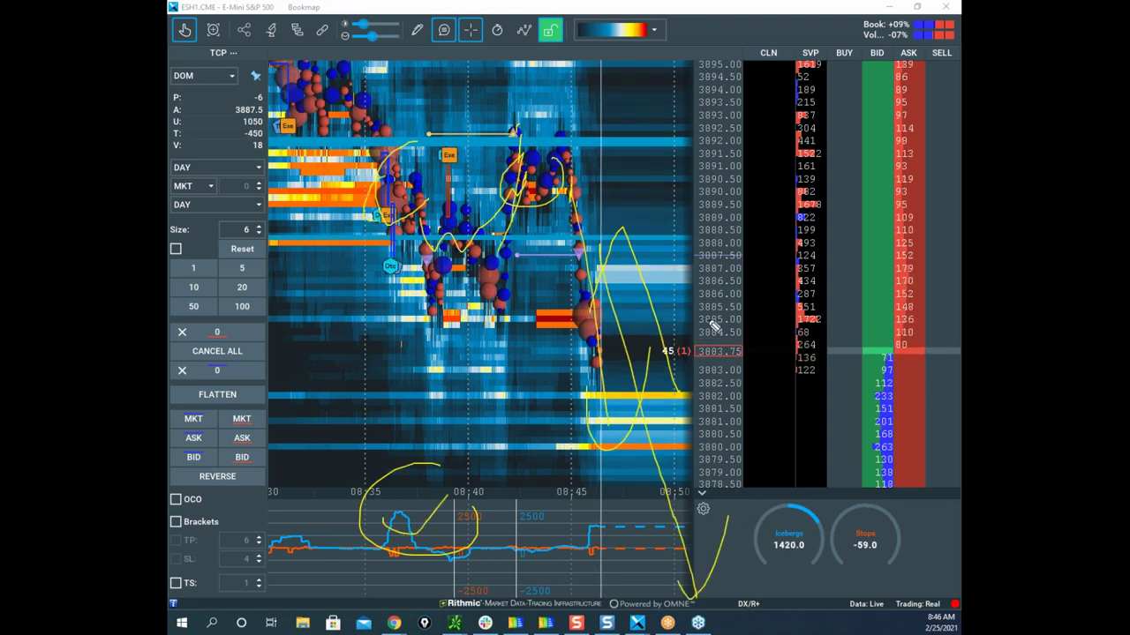
key("Escape")
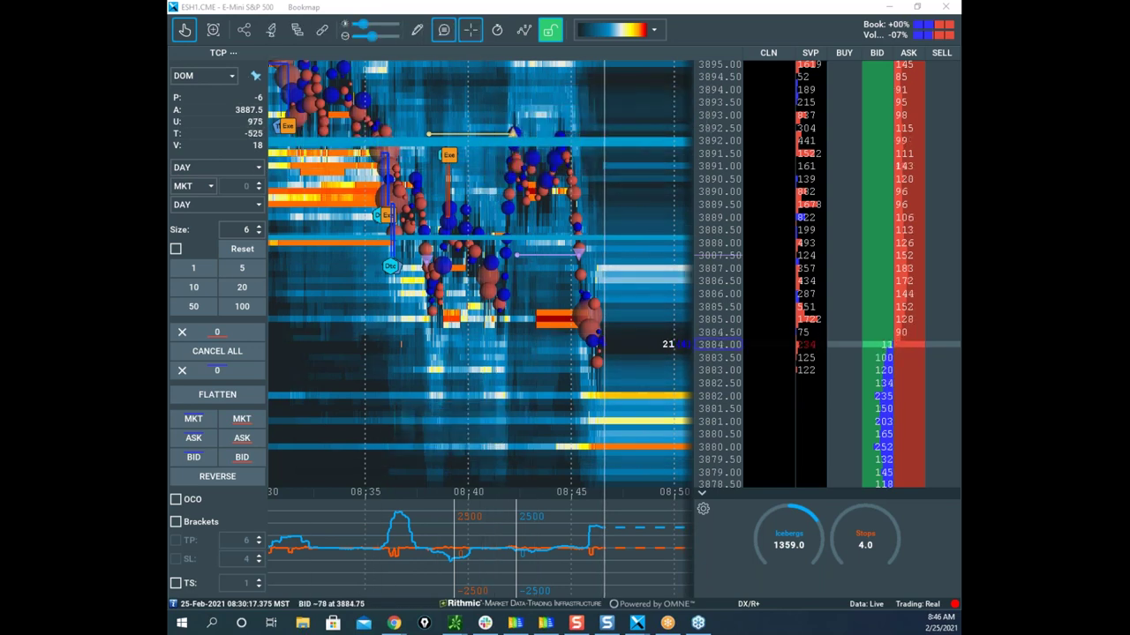
Switch to the thinkorswim /ES 5-minute chart, widen its price range to examine the latest decline, and return to Bookmap
left_click_drag(88, 300, 766, 156)
left_click(812, 161)
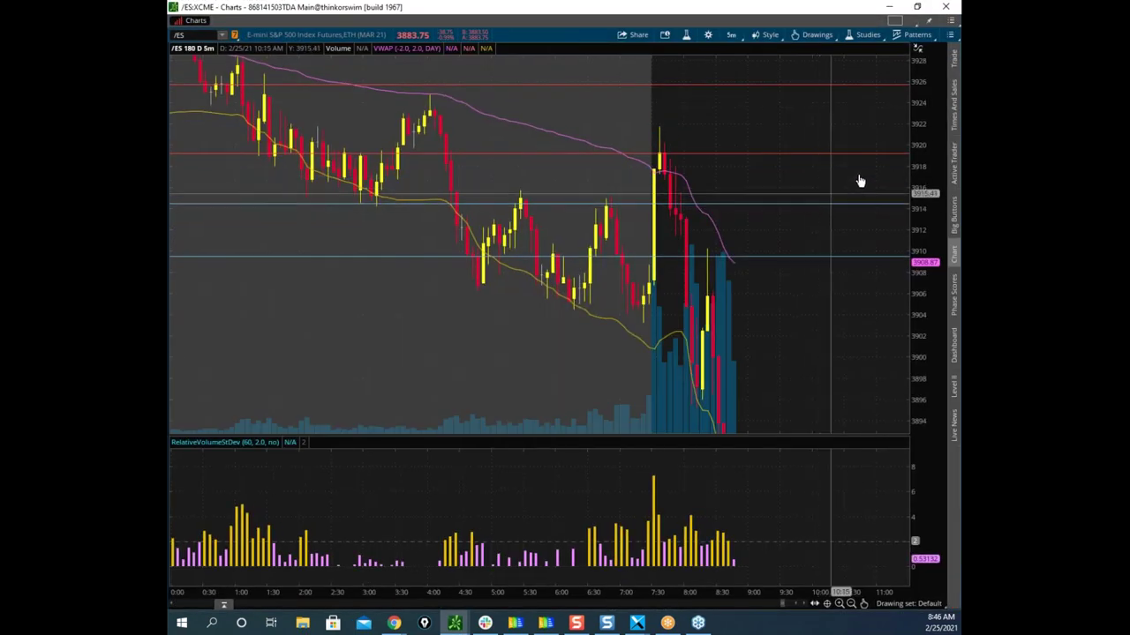
left_click_drag(932, 271, 933, 345)
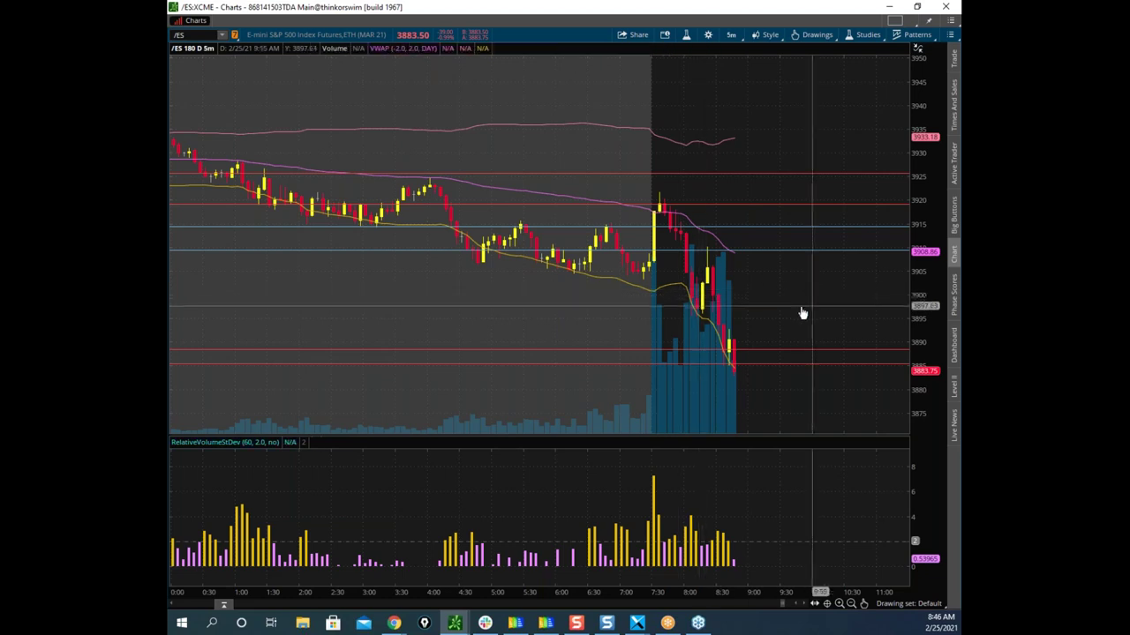
left_click_drag(751, 12, 168, 88)
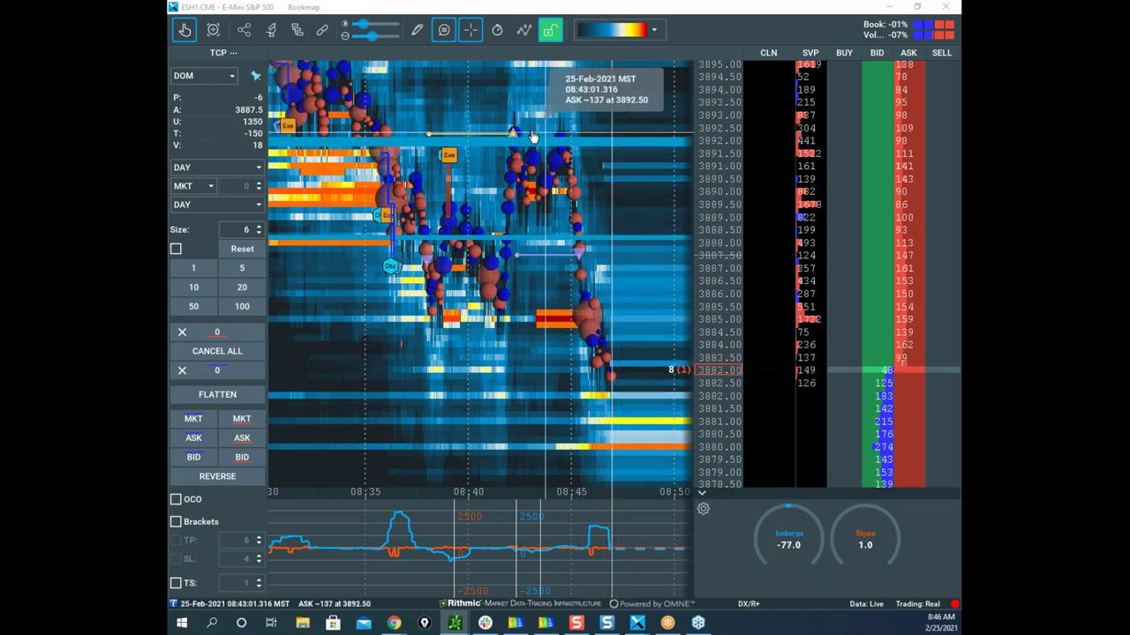
Clear the restored markings and examine the S&P 500 volume dots, liquidity, and iceberg and stop lines around 08:45 closely
left_click(454, 623)
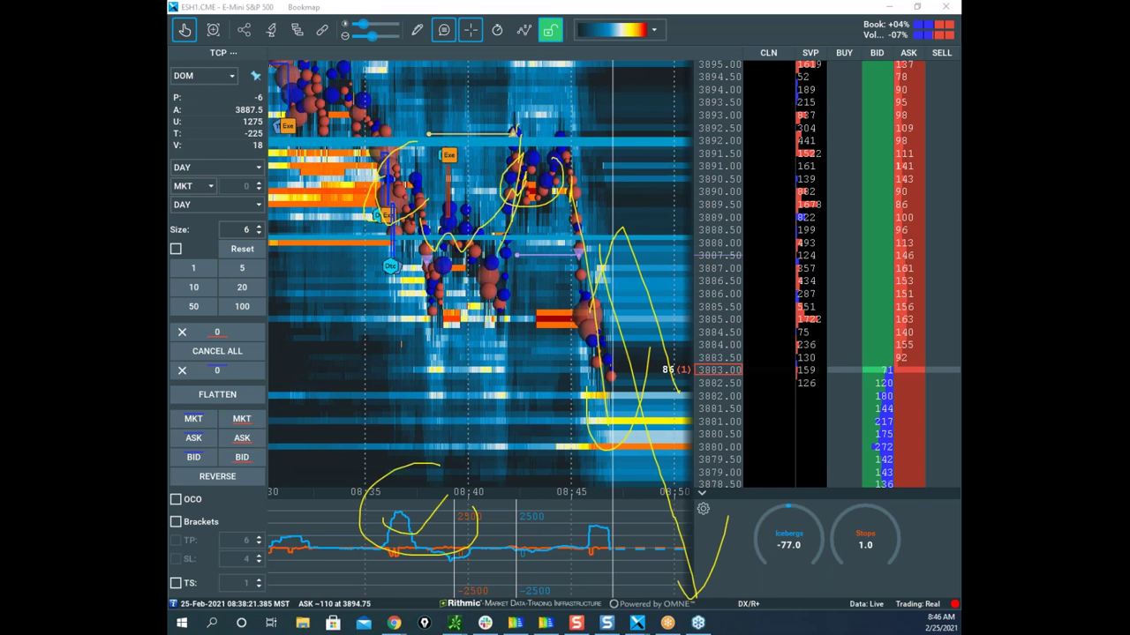
key("ctrl+shift+6")
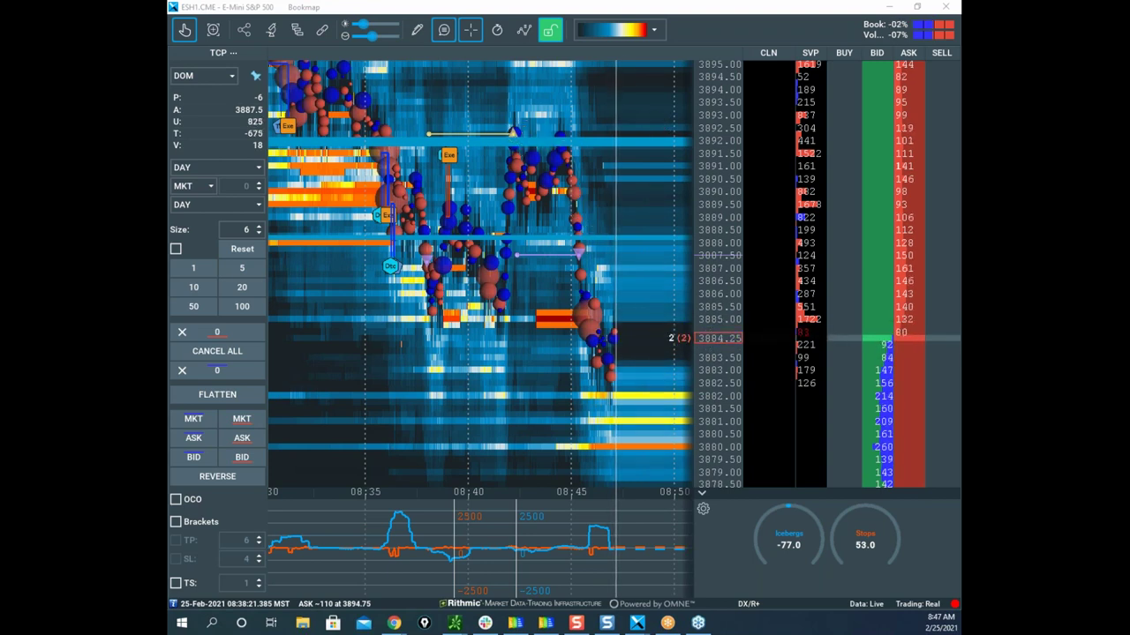
scroll(668, 433, "down", 2)
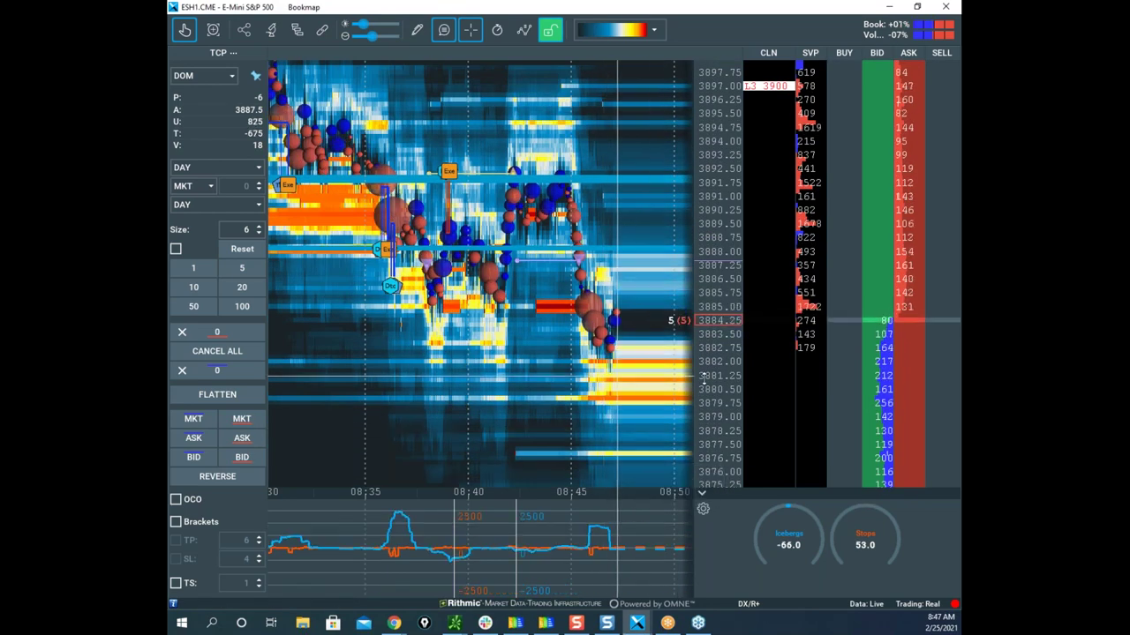
scroll(710, 355, "up", 2)
left_click_drag(646, 340, 610, 268)
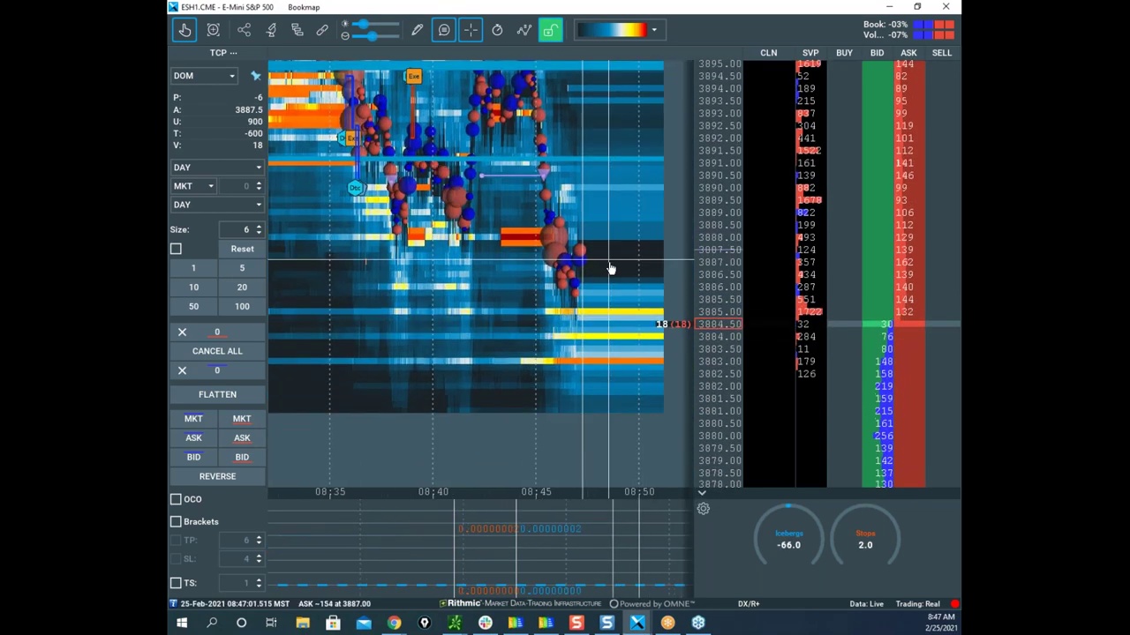
scroll(616, 267, "up", 2)
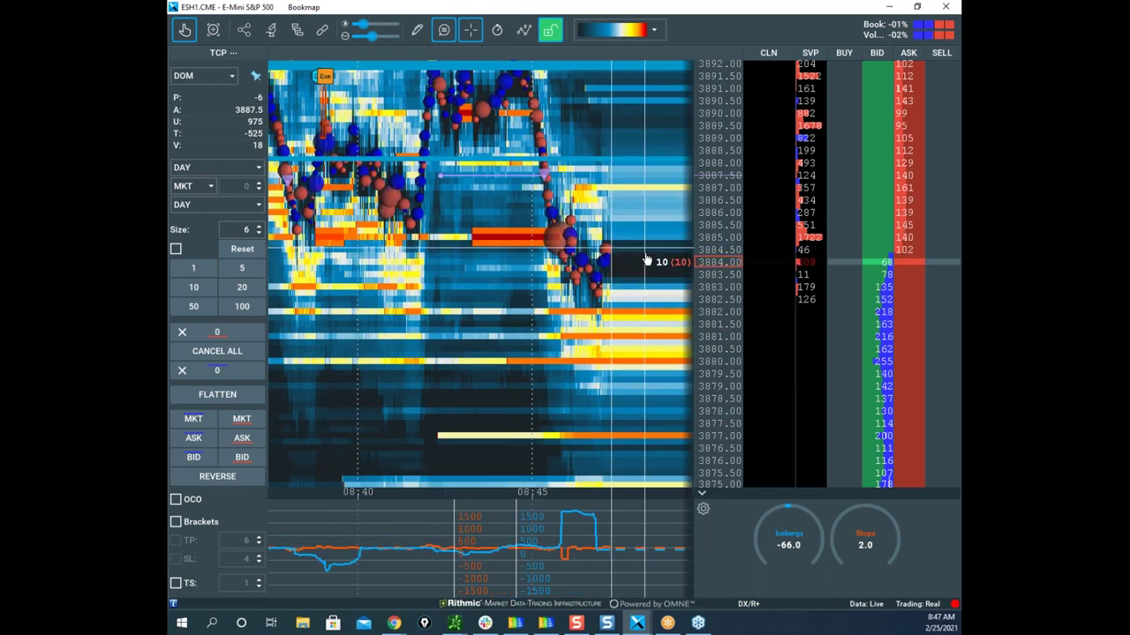
mouse_move(573, 523)
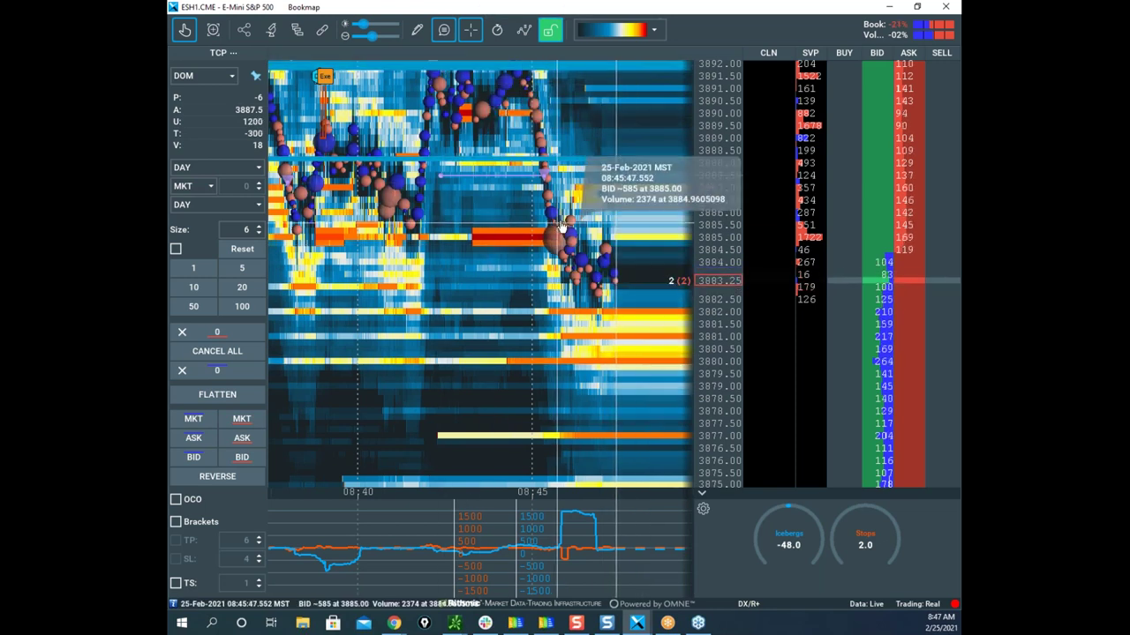
scroll(597, 256, "up", 3)
scroll(597, 258, "down", 3)
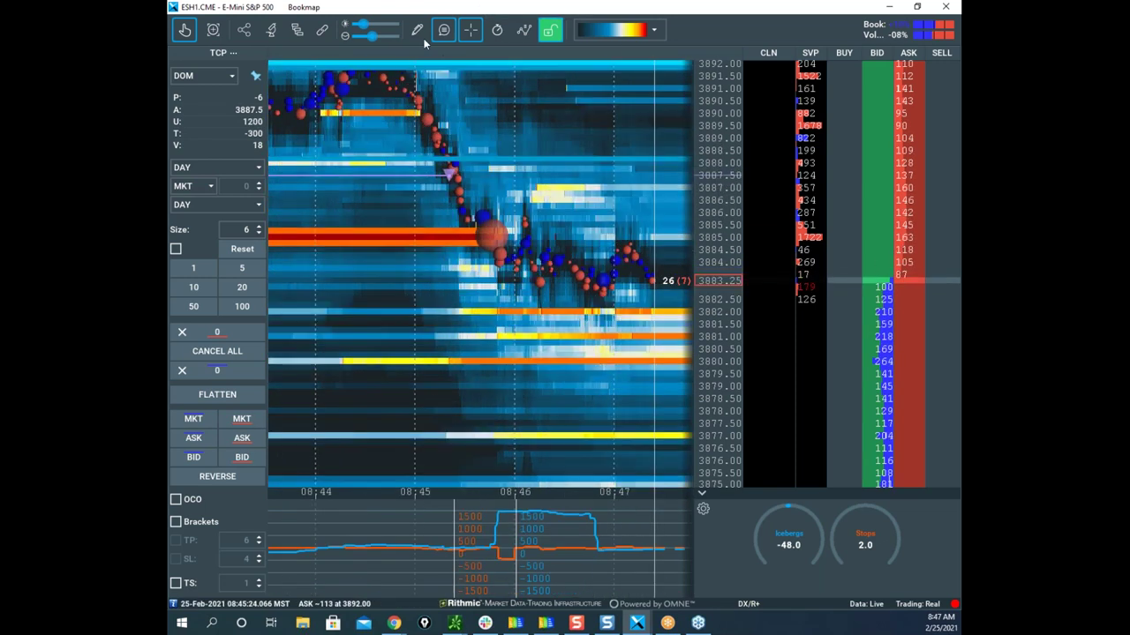
Place a 6-contract buy stop at 3886.50 on the S&P 500 short and leave the chart's drawing mode
left_click(416, 30)
left_click(451, 189)
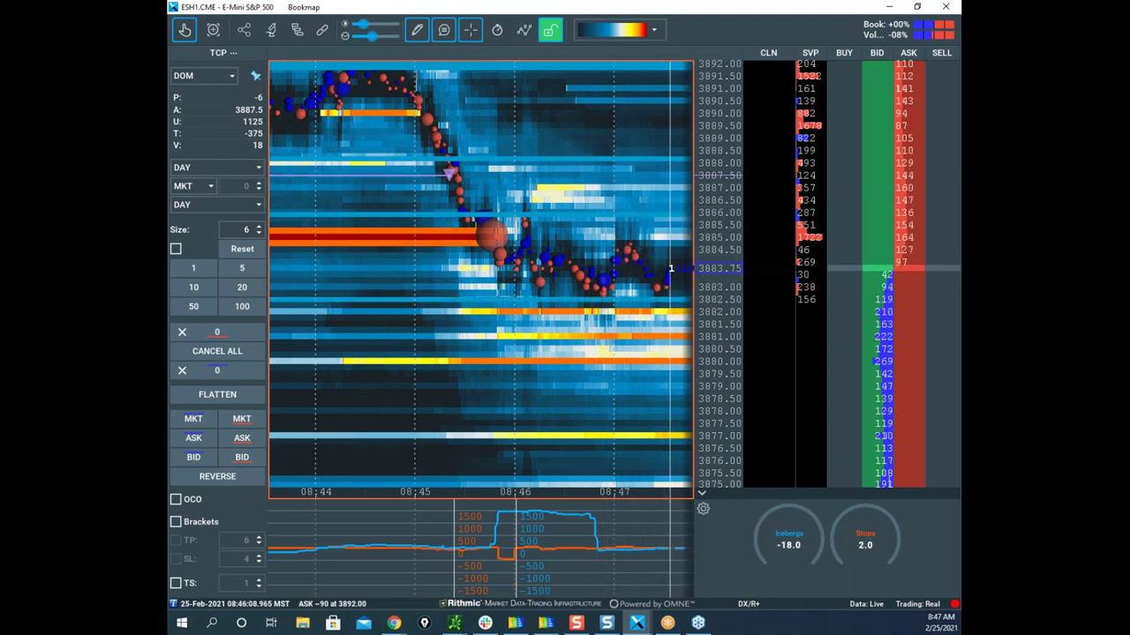
left_click(418, 32)
left_click(479, 86)
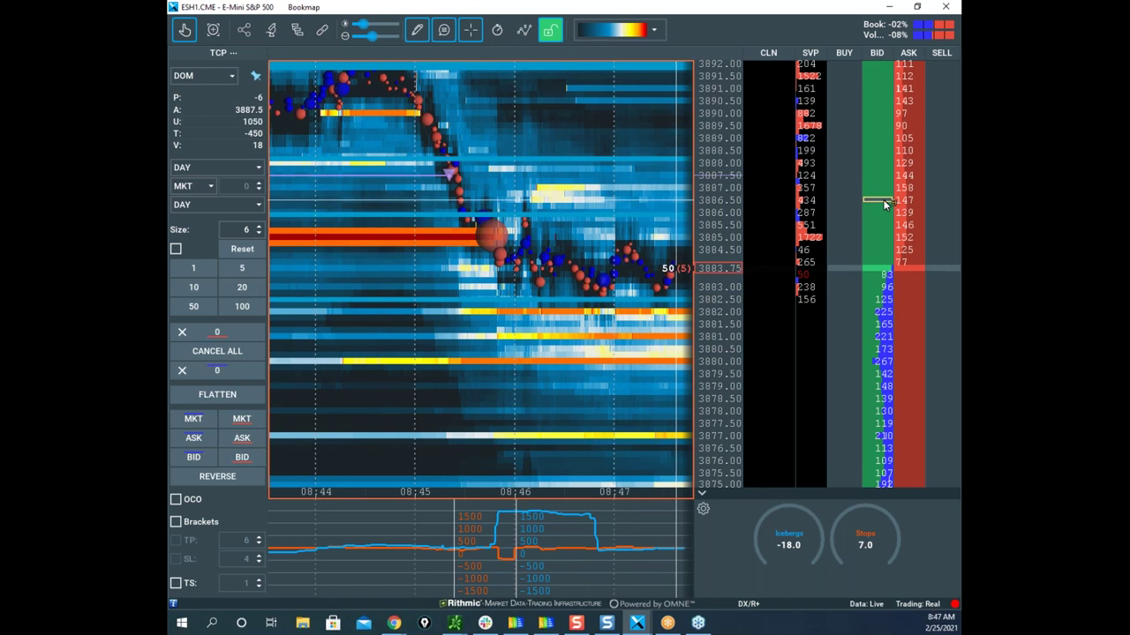
scroll(609, 125, "down", 1)
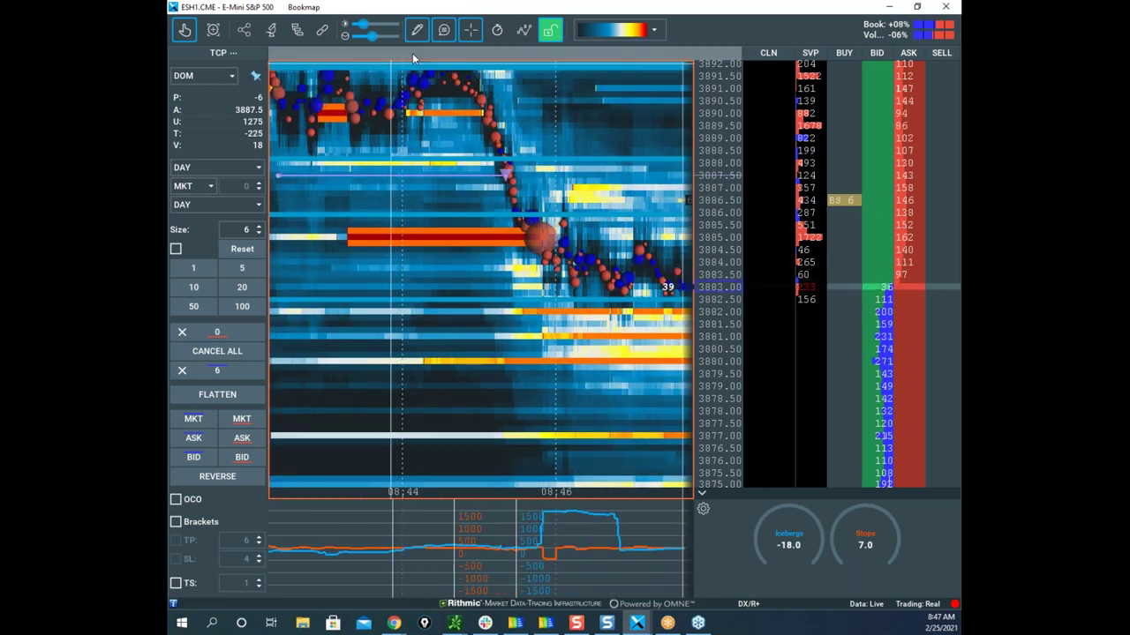
left_click(424, 33)
left_click(439, 61)
Annotate the 3886.50 buy stop, a projected break through the 3882.50 support, and the iceberg surge near 08:46
left_click_drag(571, 128, 523, 172)
scroll(565, 176, "down", 3)
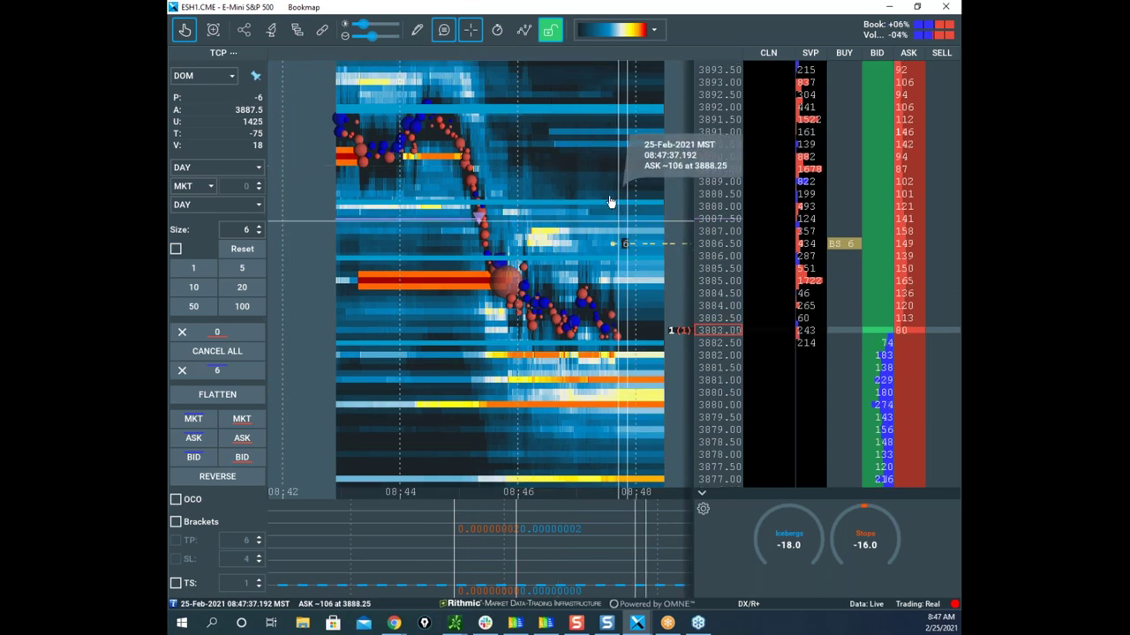
left_click_drag(628, 213, 619, 201)
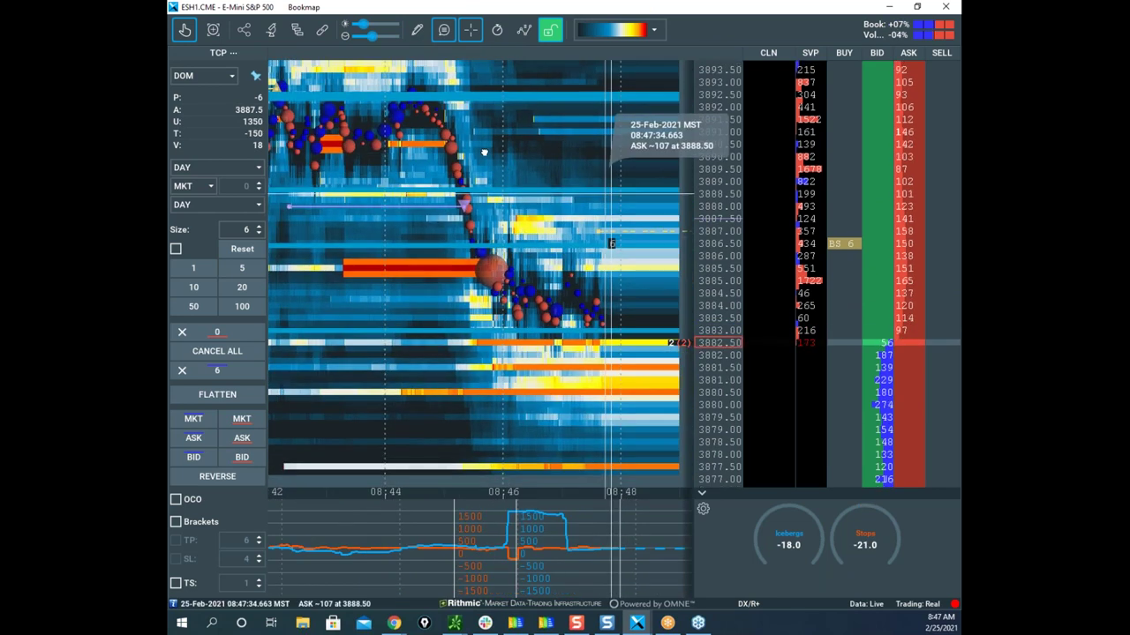
left_click_drag(554, 187, 618, 219)
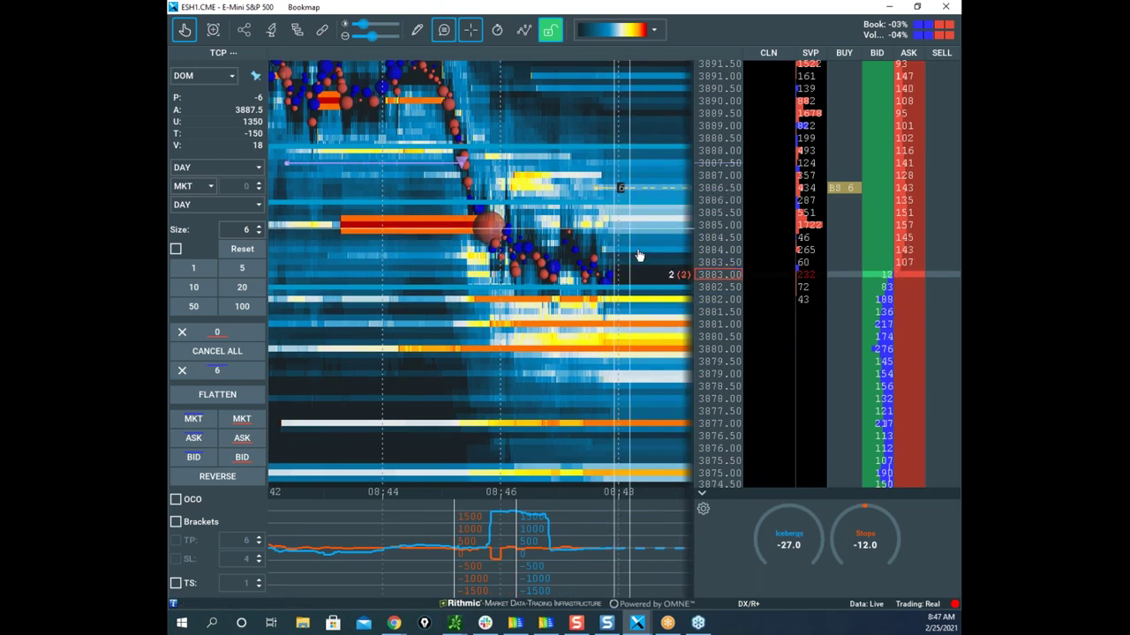
scroll(441, 186, "down", 2)
mouse_move(402, 164)
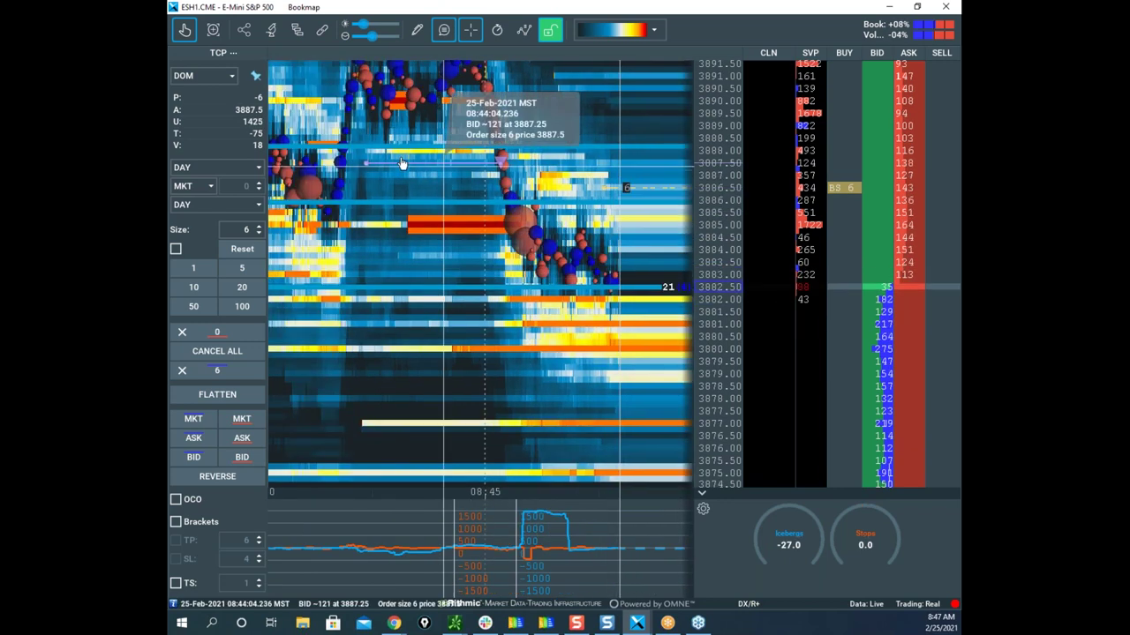
scroll(315, 192, "down", 2)
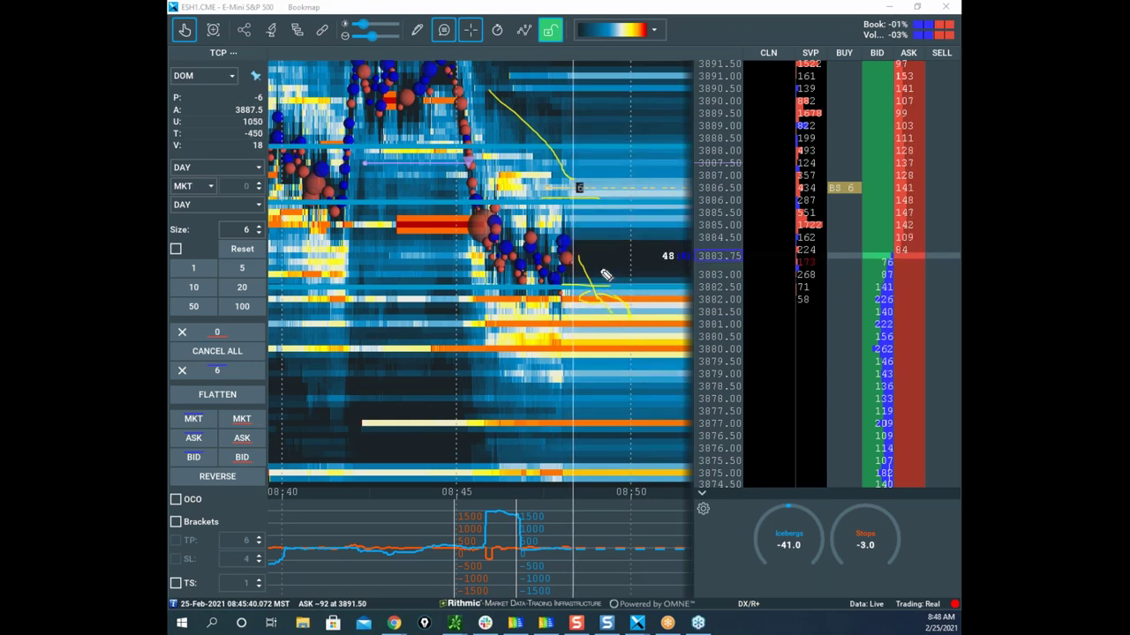
mouse_move(530, 491)
left_mouse_down()
mouse_move(552, 528)
mouse_move(549, 511)
left_mouse_up()
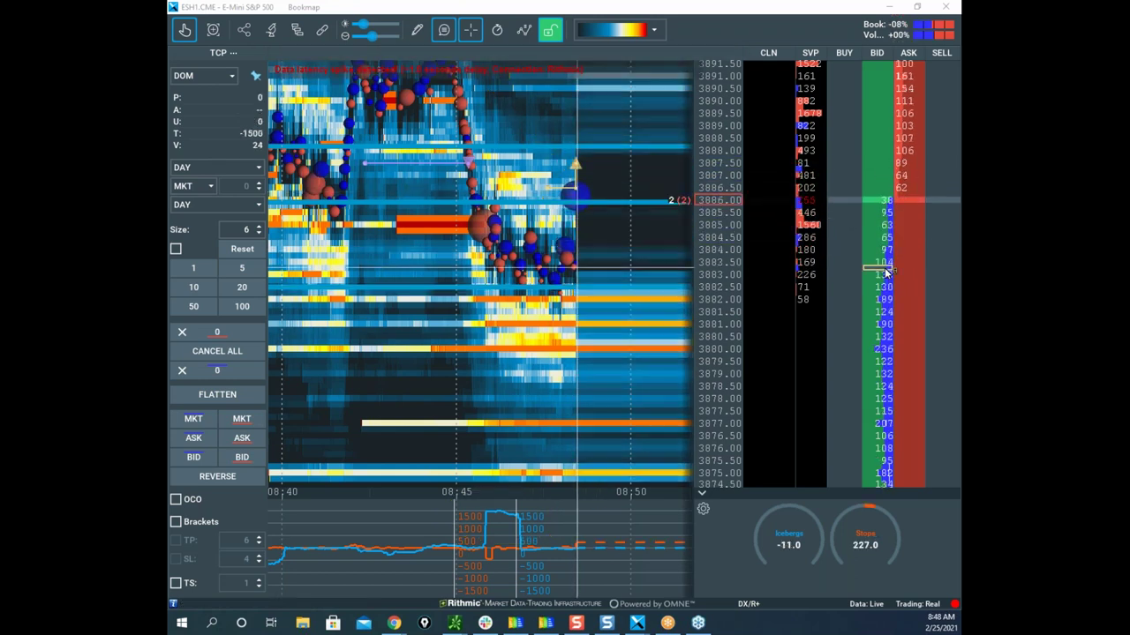
Annotate the earlier 08:43 consolidation, the latest trading range, the iceberg surge and the stop-run spike to 3888, and clear the markings
scroll(626, 186, "up", 6)
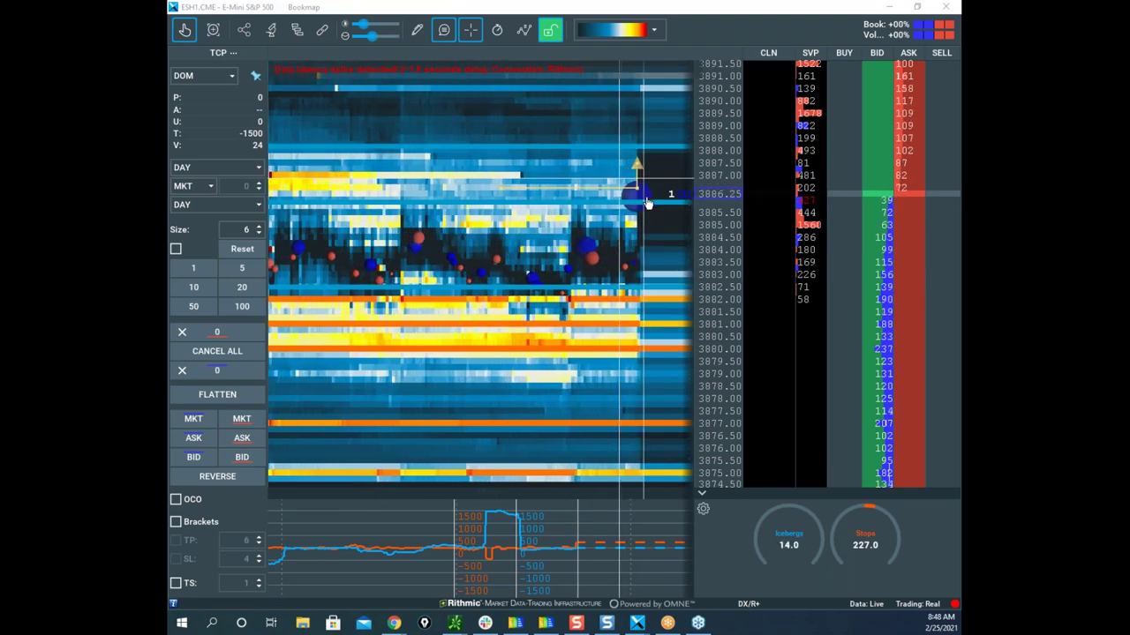
scroll(622, 192, "down", 4)
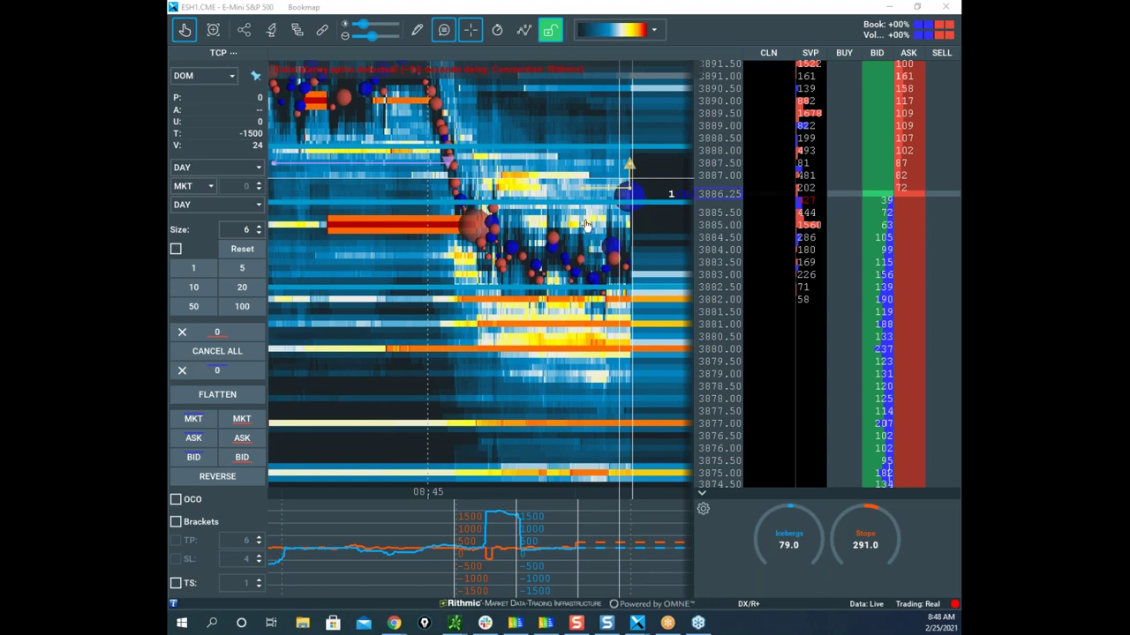
scroll(547, 265, "down", 3)
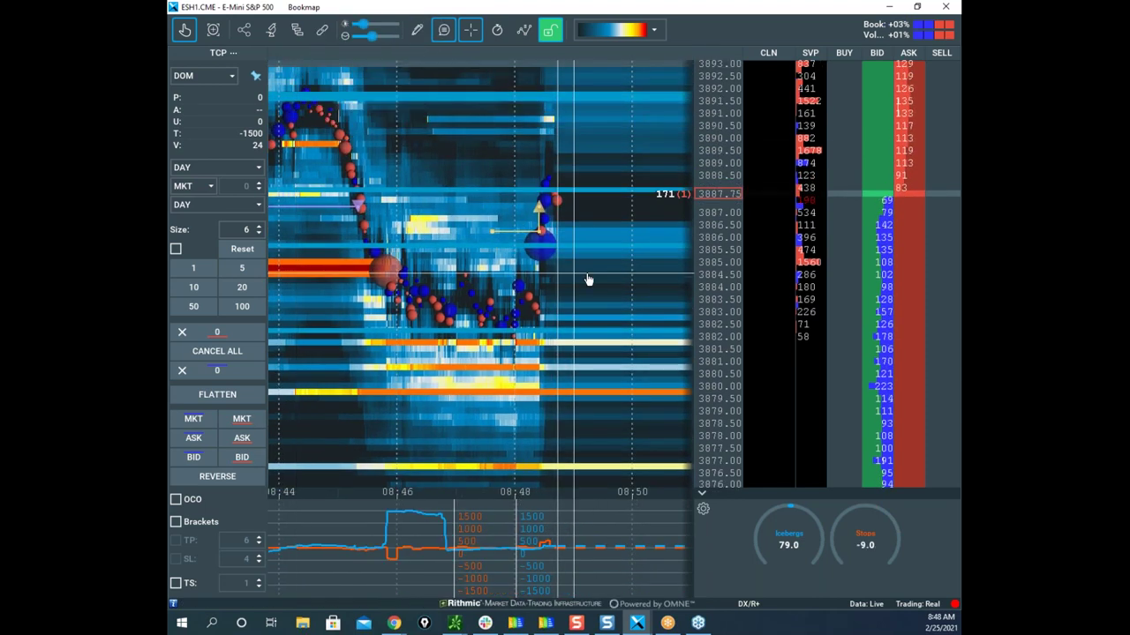
scroll(578, 264, "up", 3)
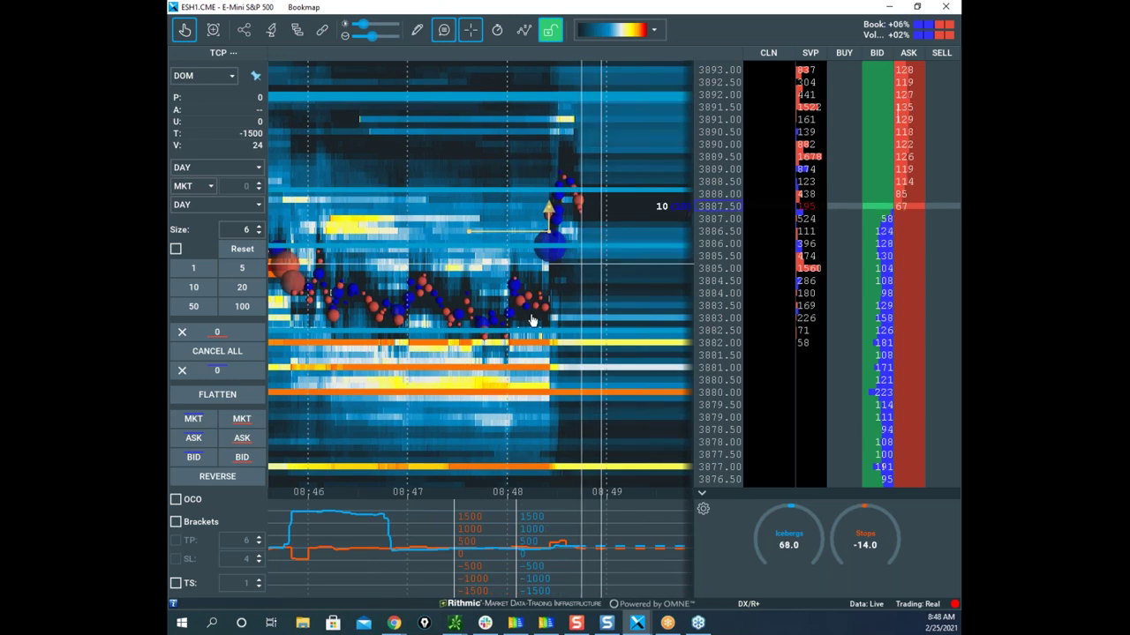
scroll(542, 296, "down", 5)
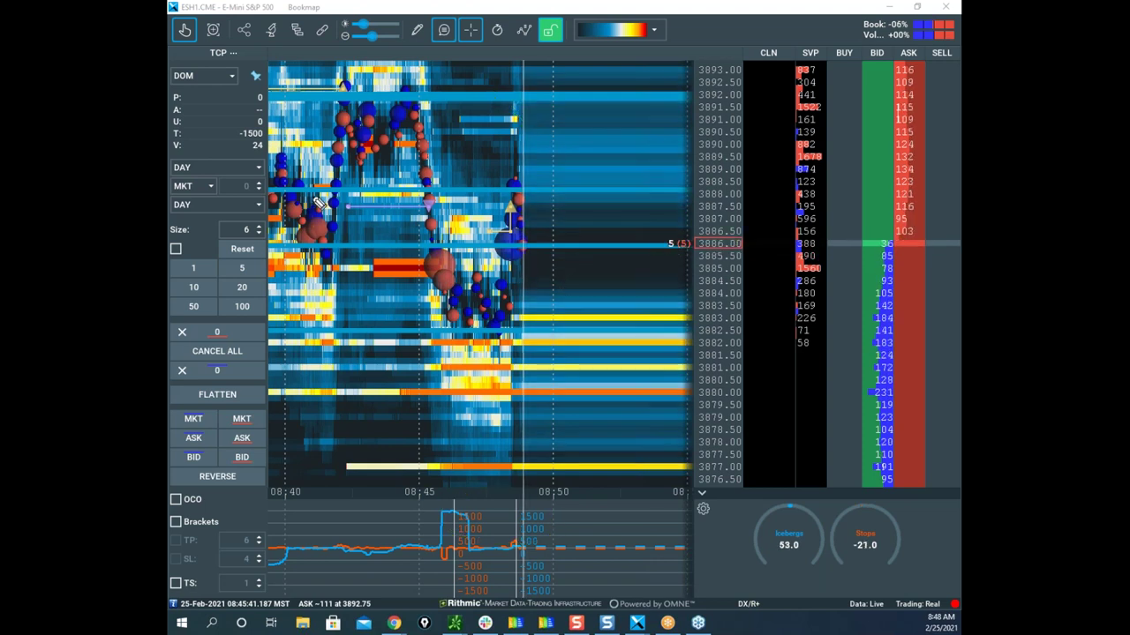
left_click_drag(481, 225, 567, 228)
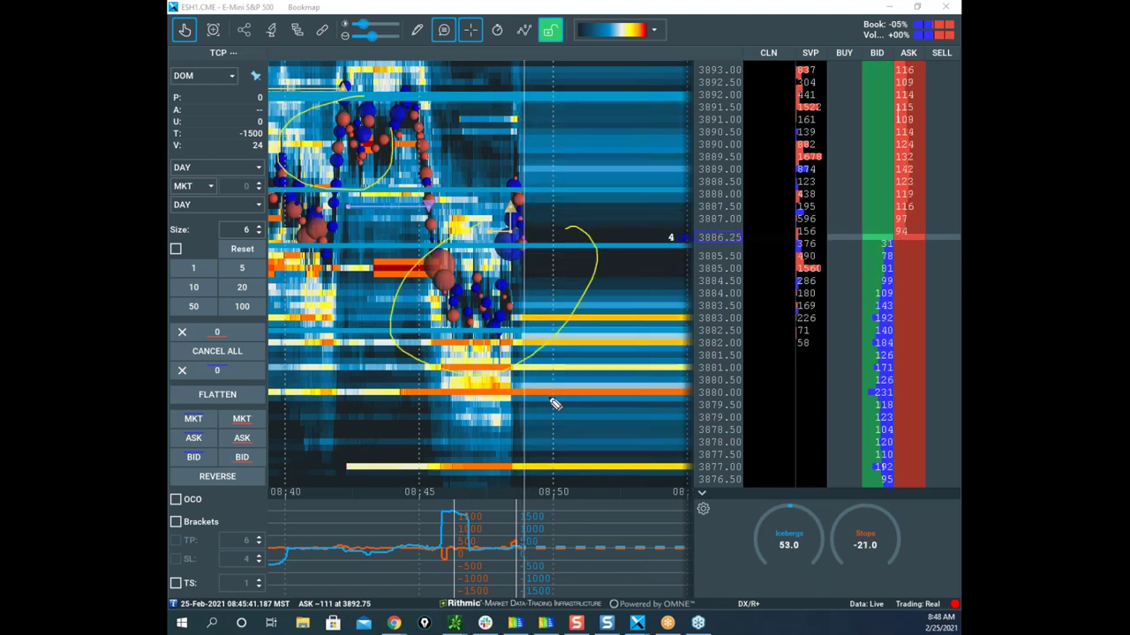
left_click_drag(483, 496, 428, 519)
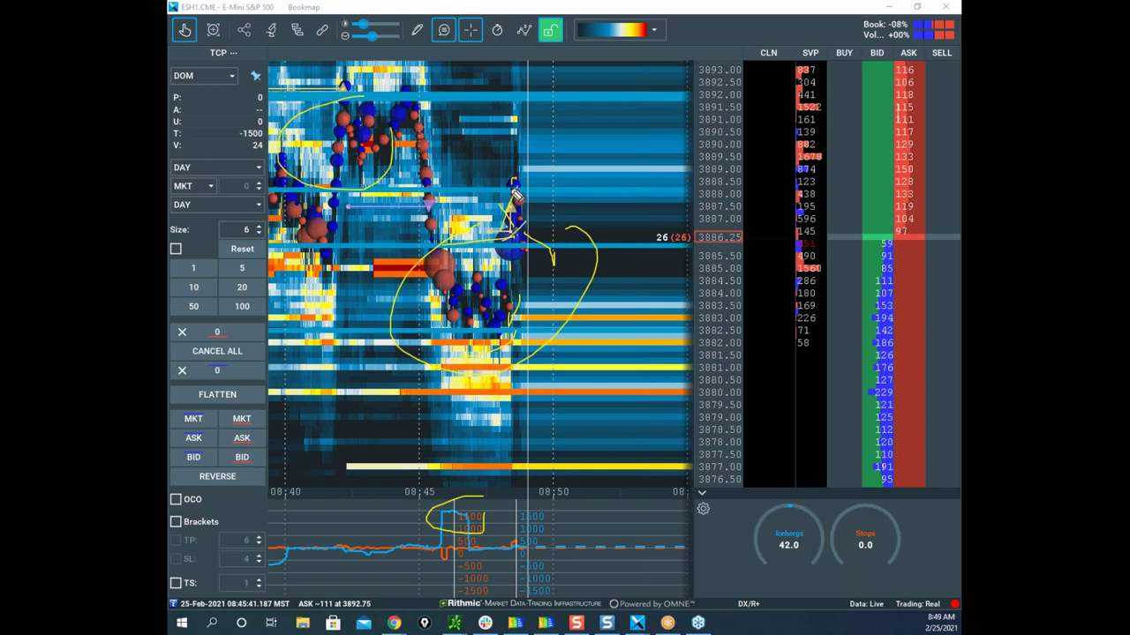
left_click_drag(513, 190, 532, 187)
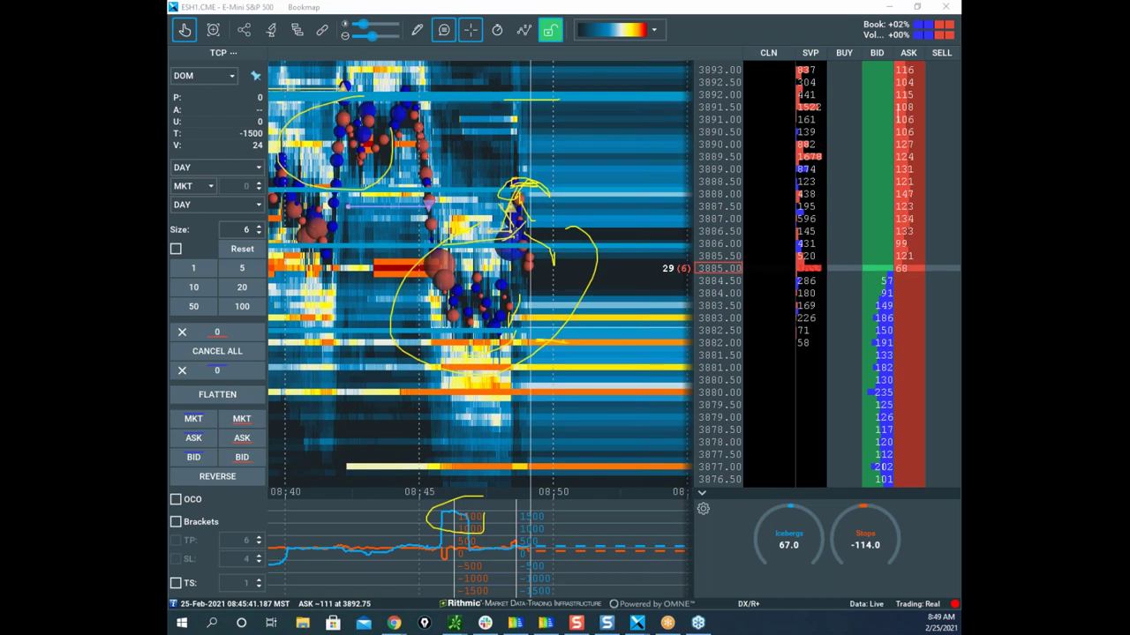
key("Escape")
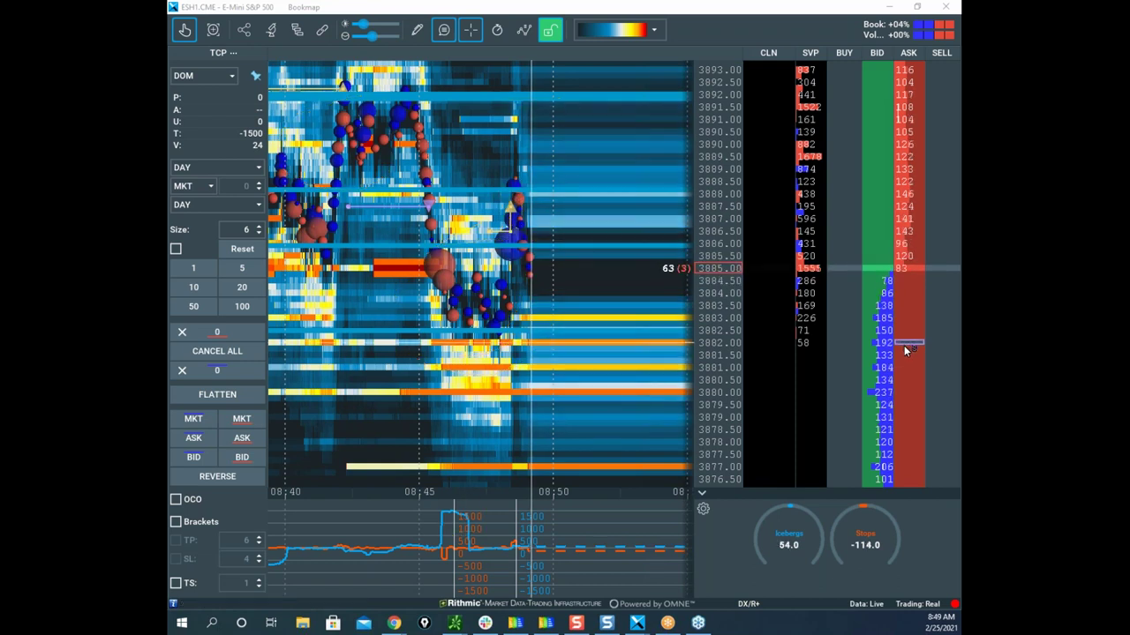
Place a 6-contract sell stop at 3881.75 below the S&P 500 trading range
right_click(906, 351)
key("Escape")
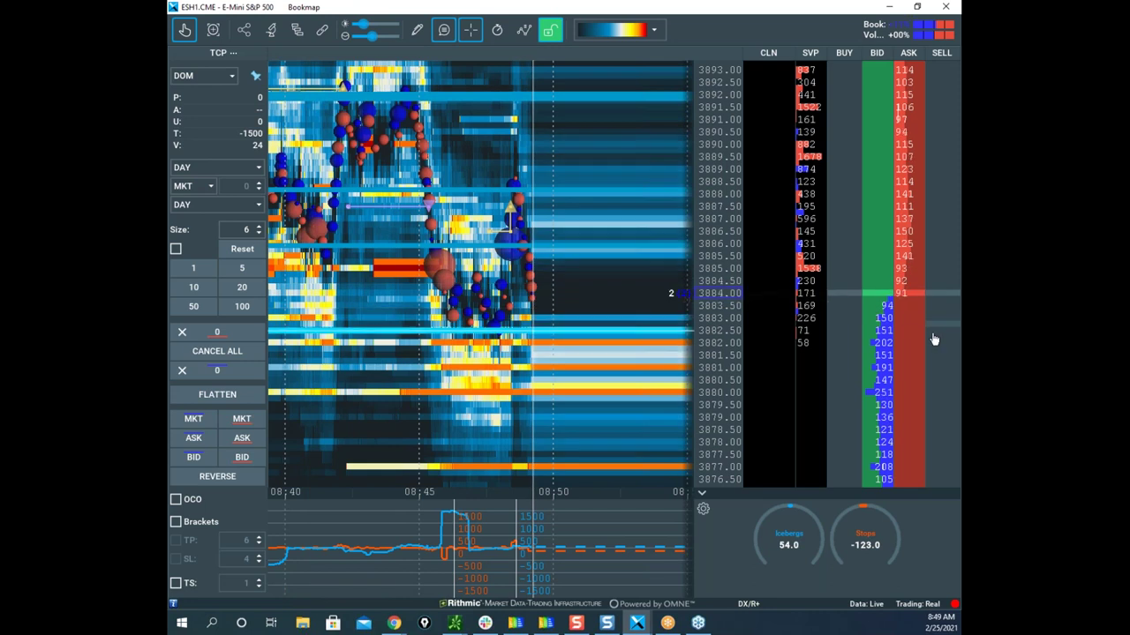
left_click(910, 346)
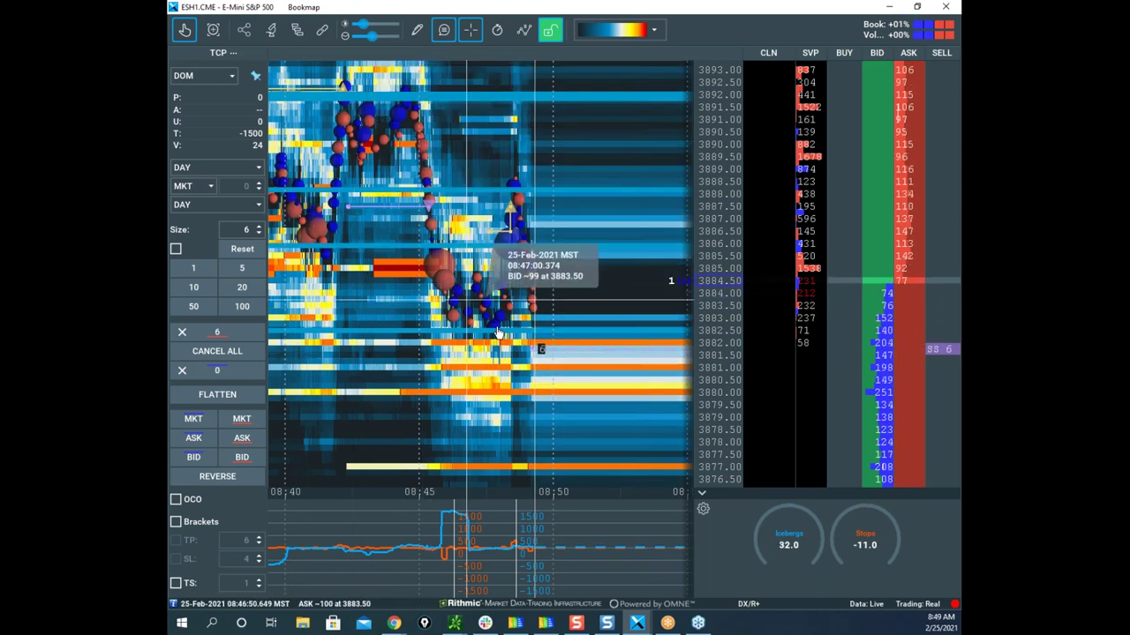
Clear the restored markings, annotate the upward spike, iceberg surge, range lows and the 3881.75 sell stop, and clear the new markings
scroll(538, 265, "up", 3)
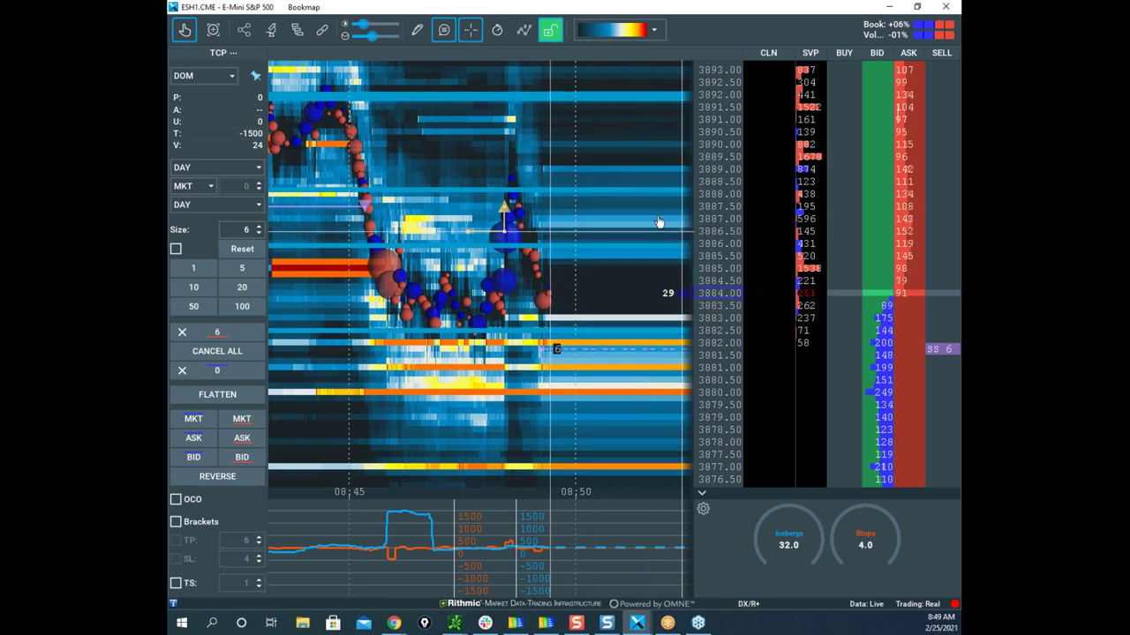
scroll(625, 174, "down", 2)
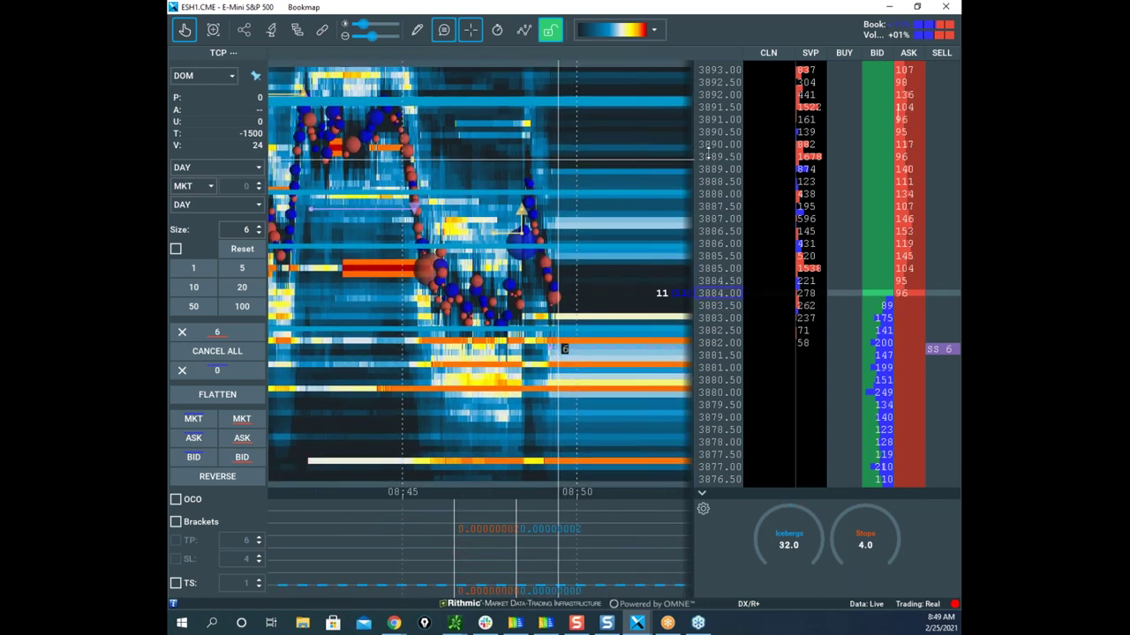
scroll(707, 153, "down", 1)
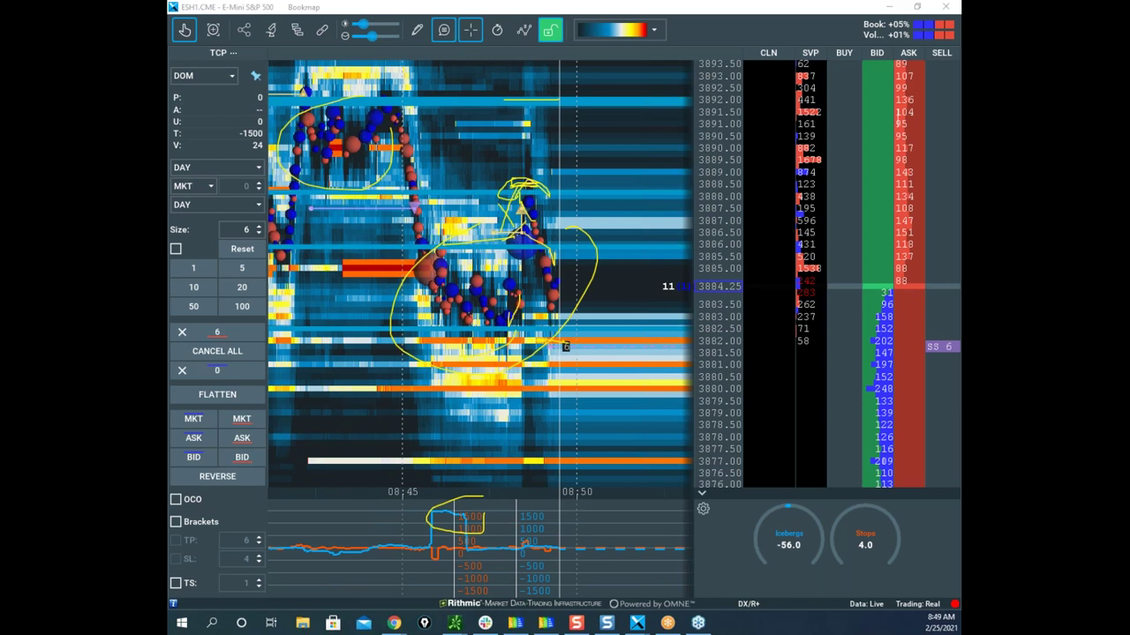
right_click(530, 288)
left_click_drag(515, 308, 549, 62)
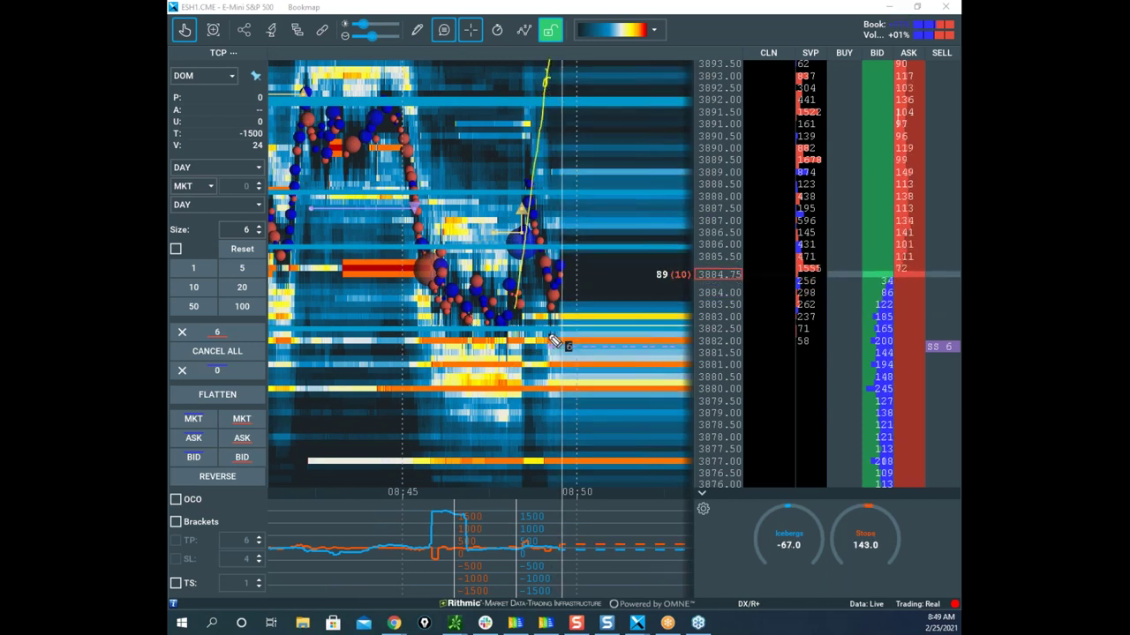
left_click_drag(477, 479, 473, 528)
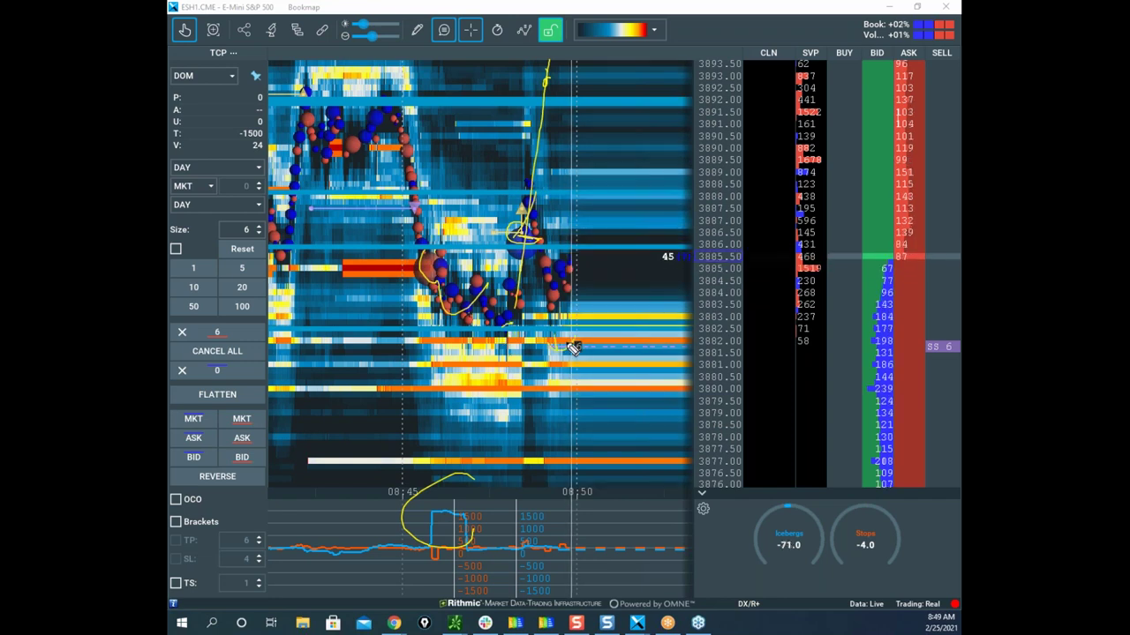
left_click_drag(547, 353, 554, 360)
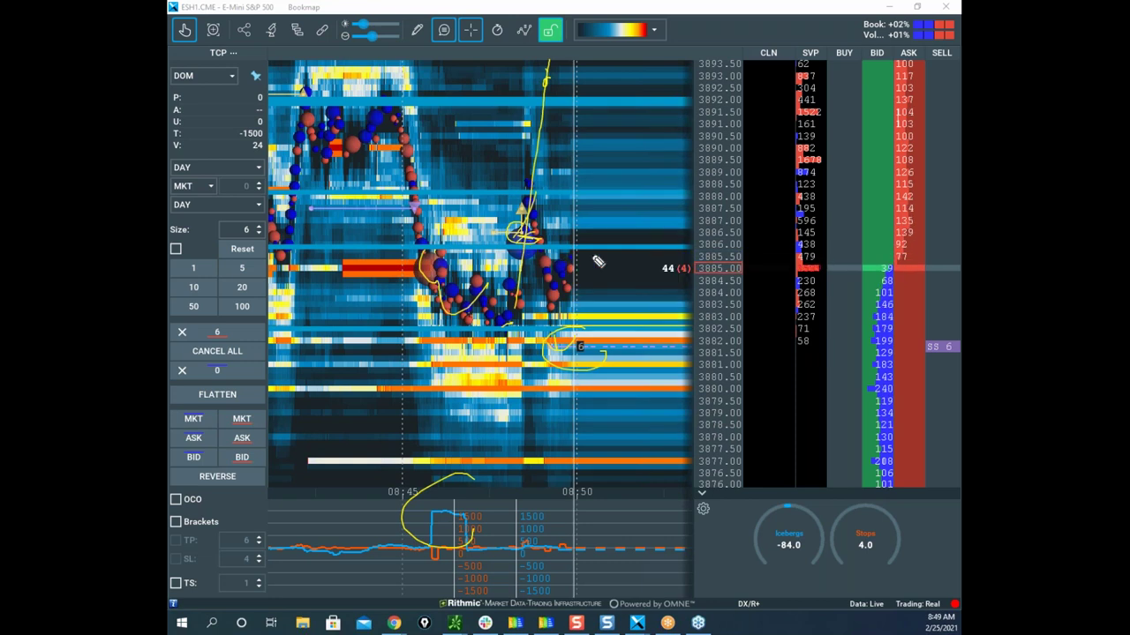
key("Escape")
Examine the S&P 500 heatmap around the 3881.75 sell stop, the volume dots since 08:45 and the liquidity below 3878
left_click_drag(635, 222, 618, 169)
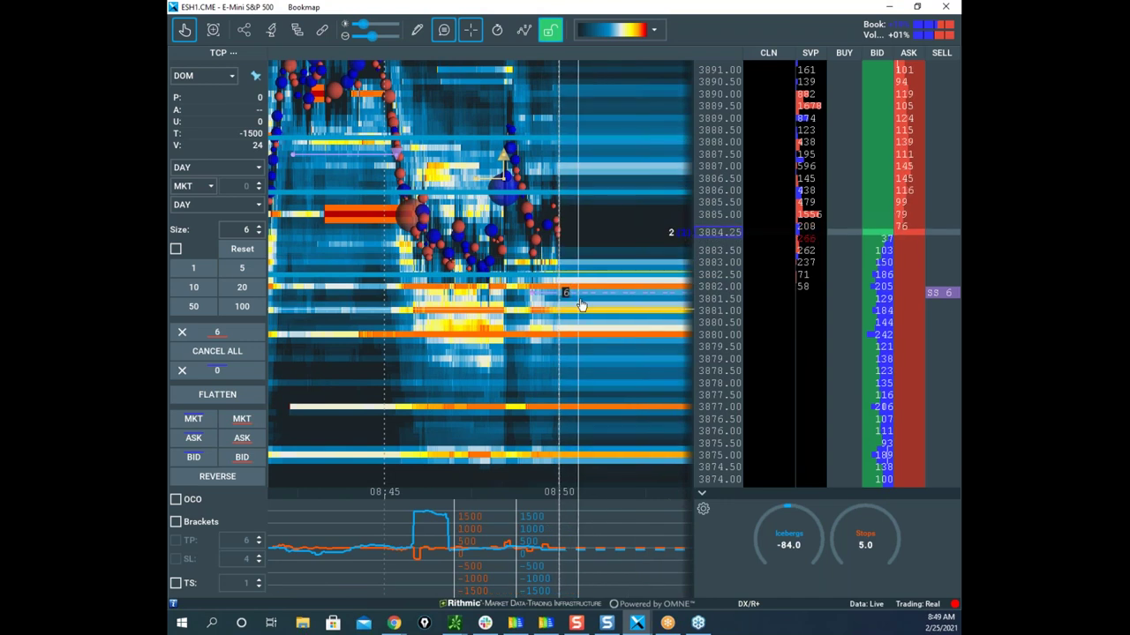
scroll(721, 262, "up", 3)
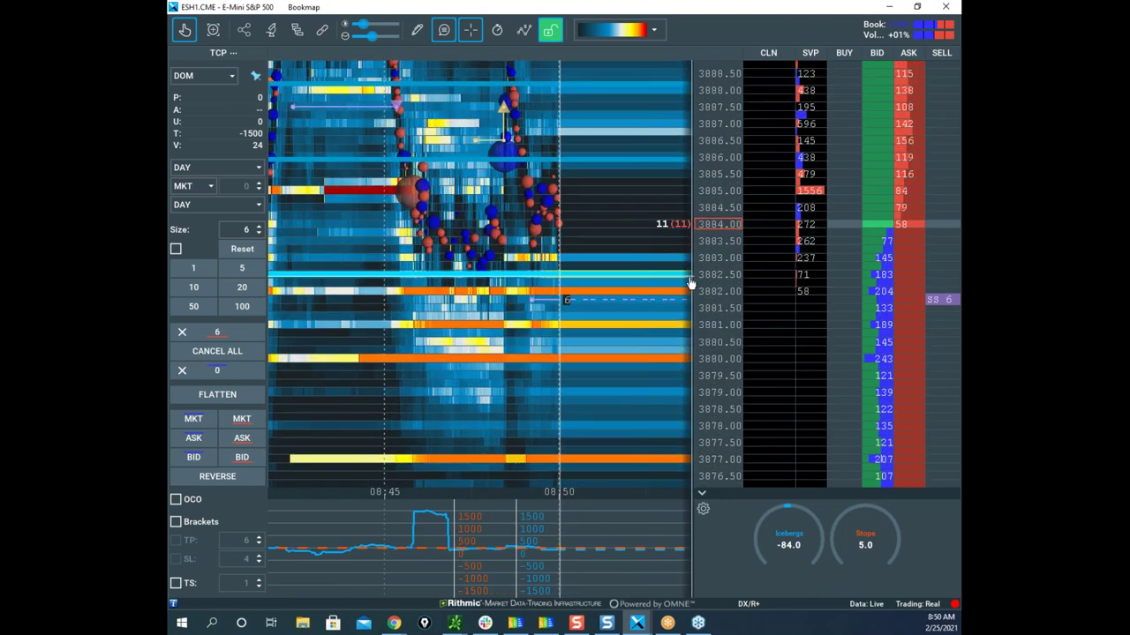
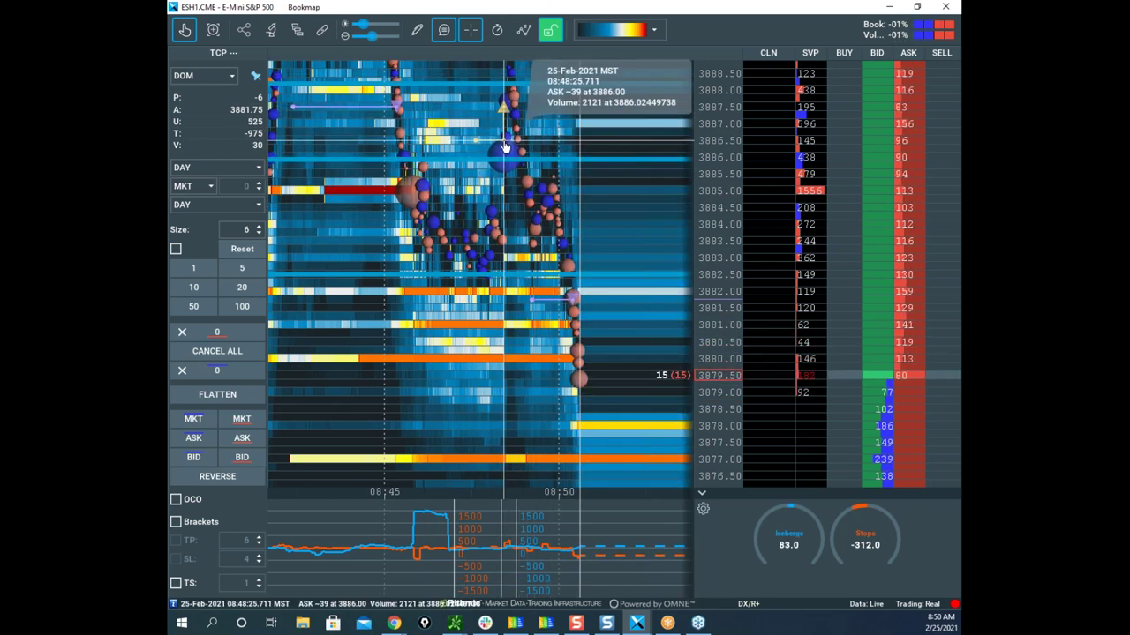
scroll(713, 152, "down", 2)
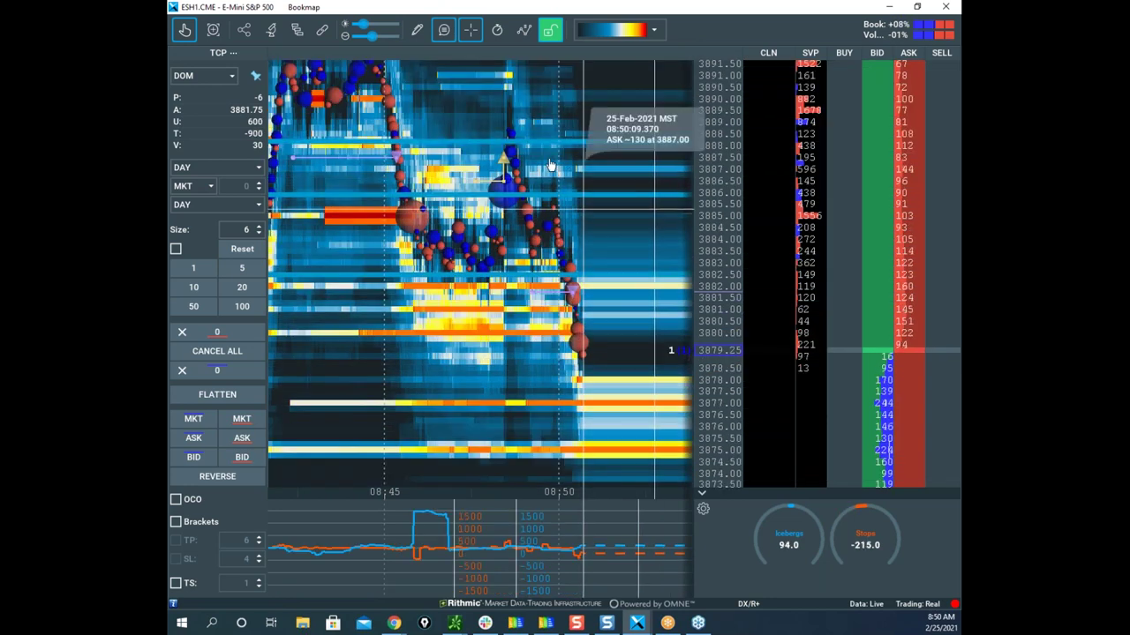
left_click_drag(592, 173, 604, 202)
left_click_drag(713, 168, 713, 201)
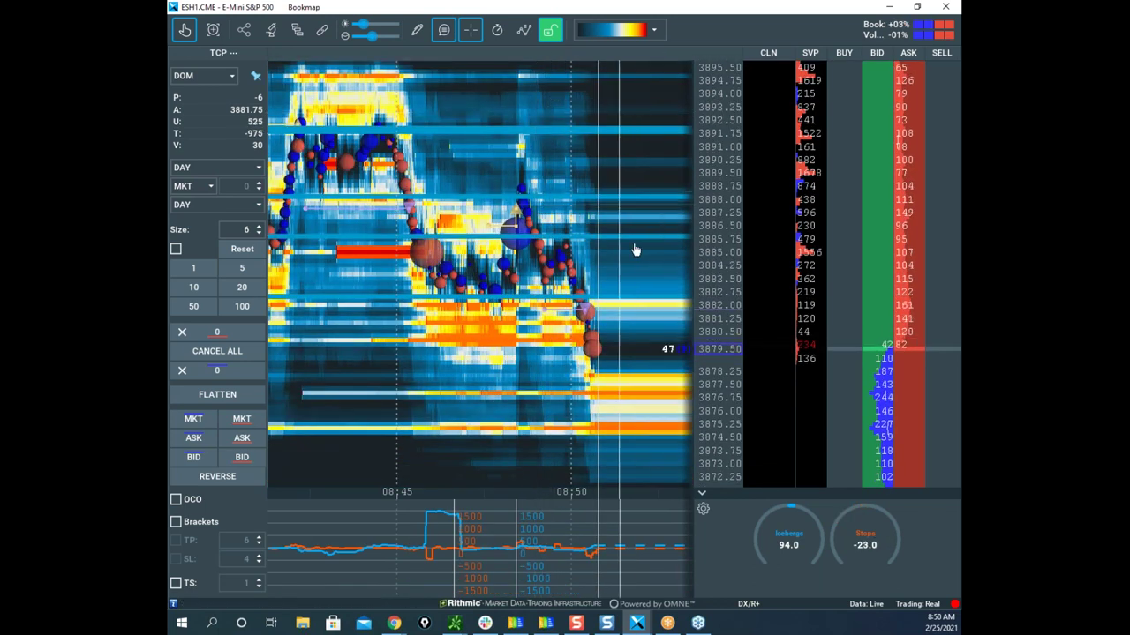
scroll(320, 272, "down", 5)
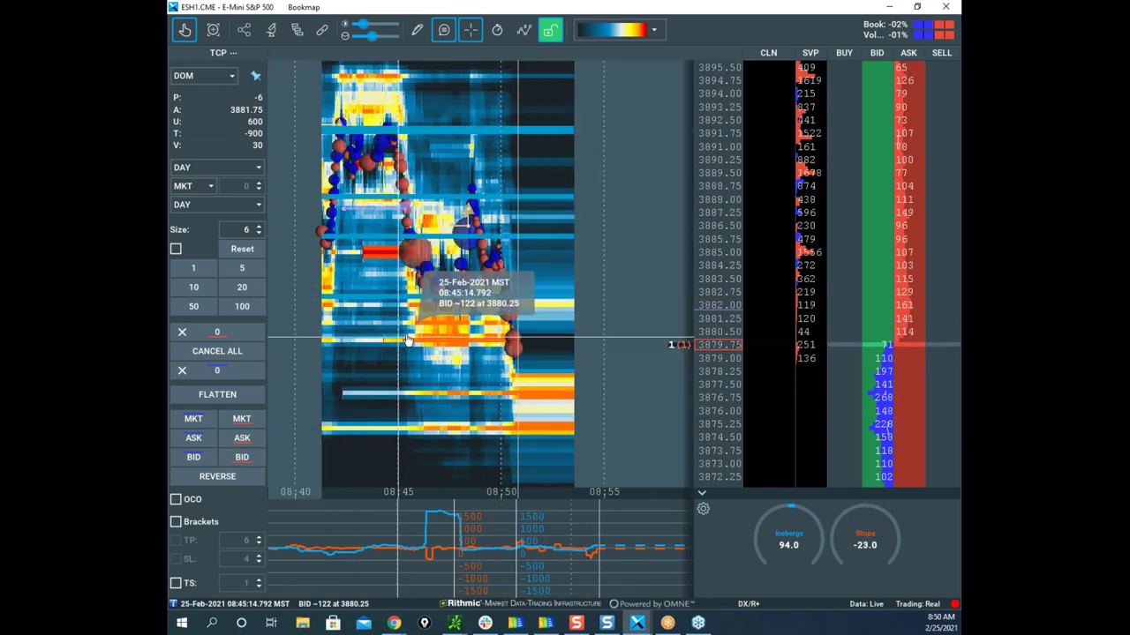
scroll(314, 536, "down", 2)
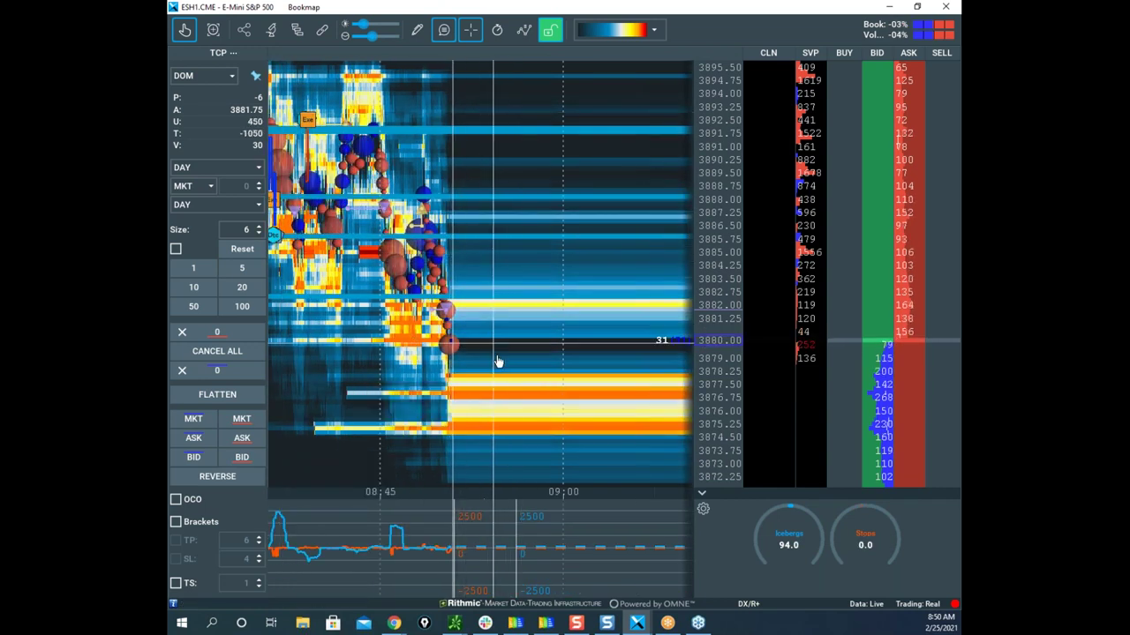
left_click_drag(499, 320, 558, 298)
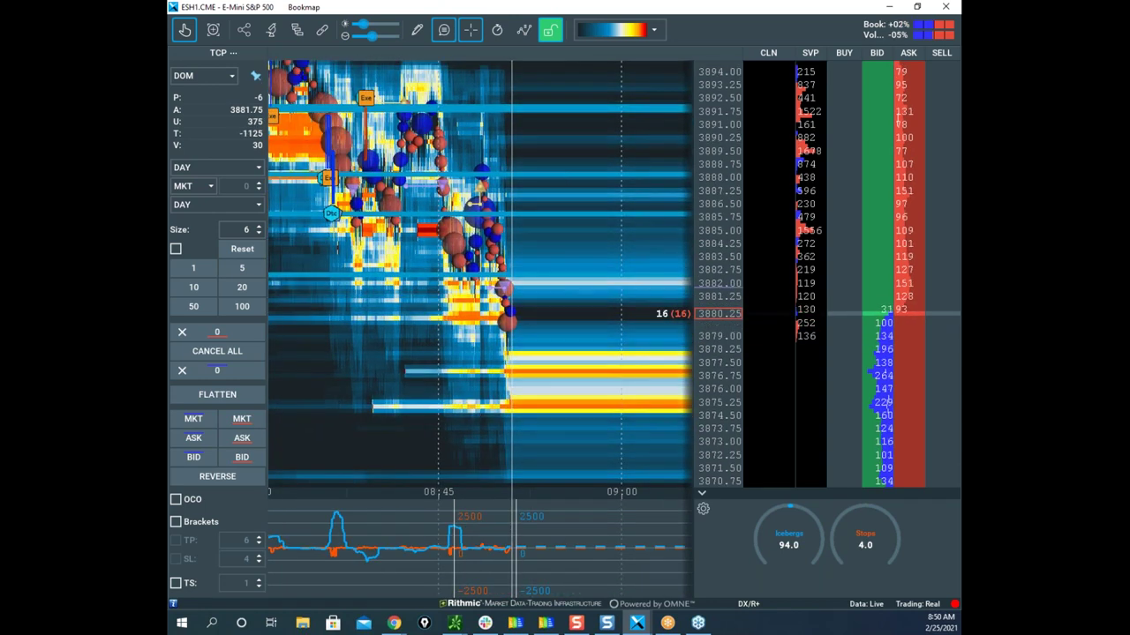
scroll(568, 182, "up", 3)
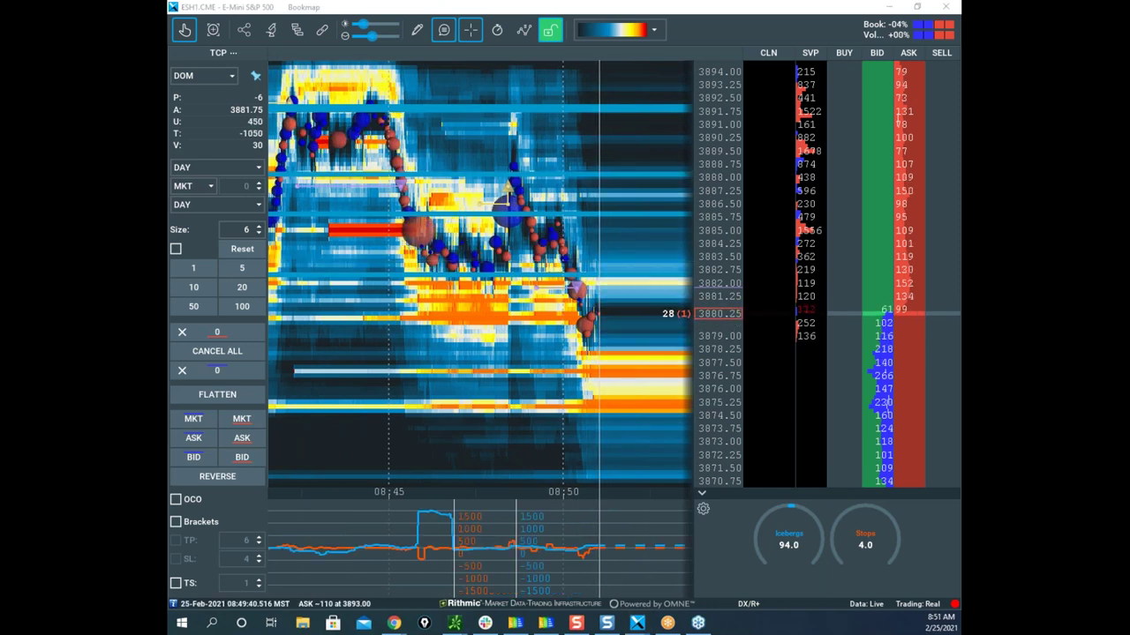
Place a 6-contract protective buy stop at 3886.50 for the S&P 500 short
left_click_drag(560, 232, 596, 343)
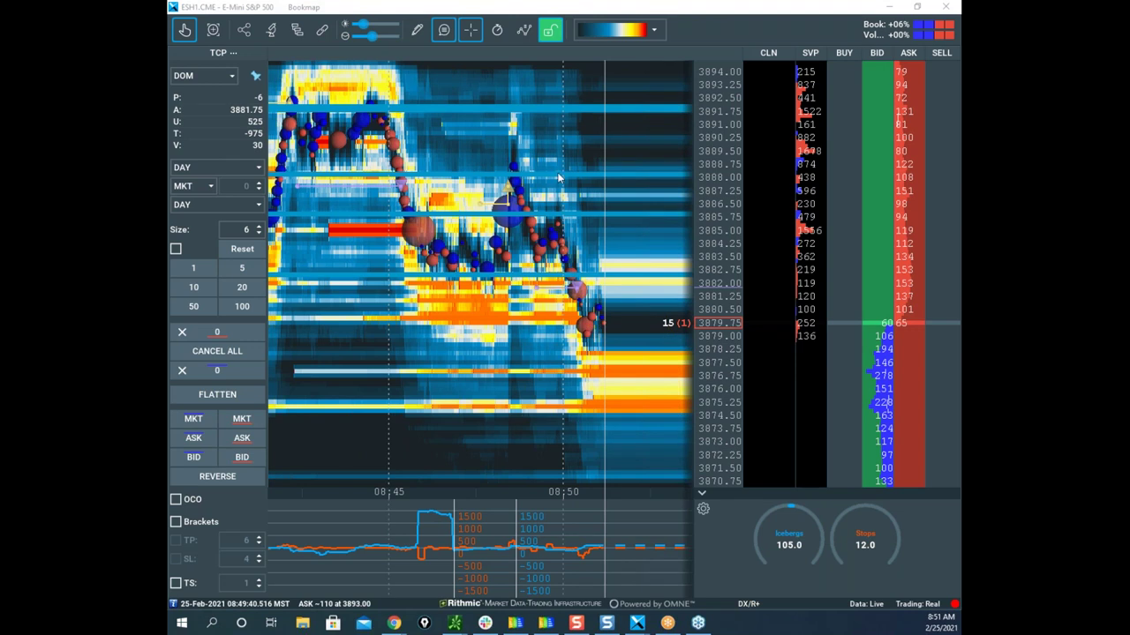
scroll(558, 178, "up", 3)
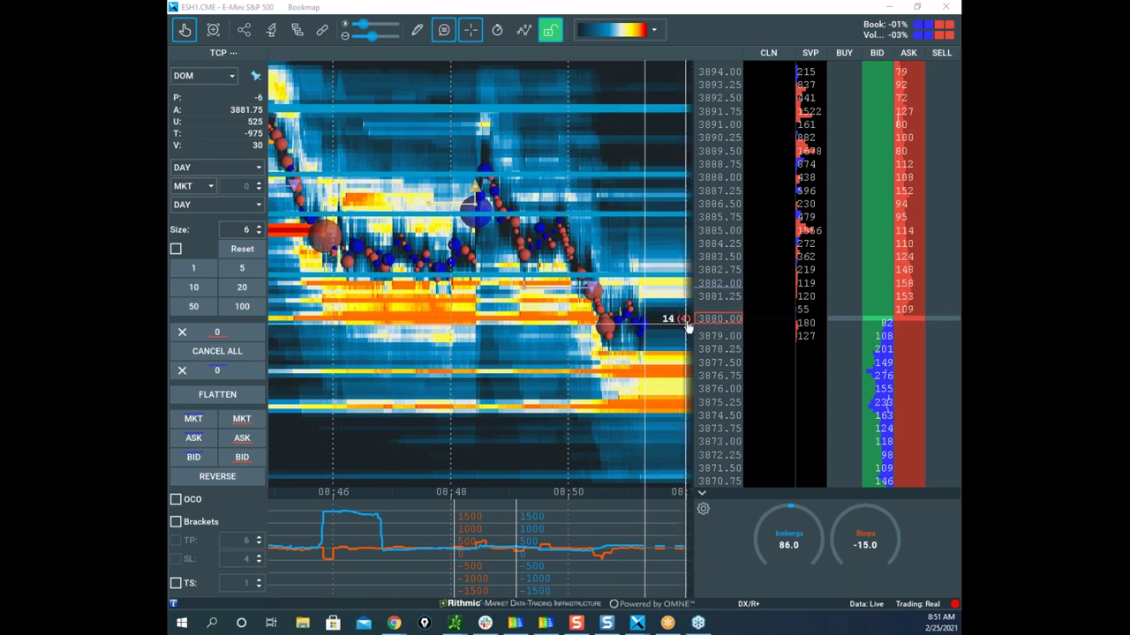
left_click(883, 206)
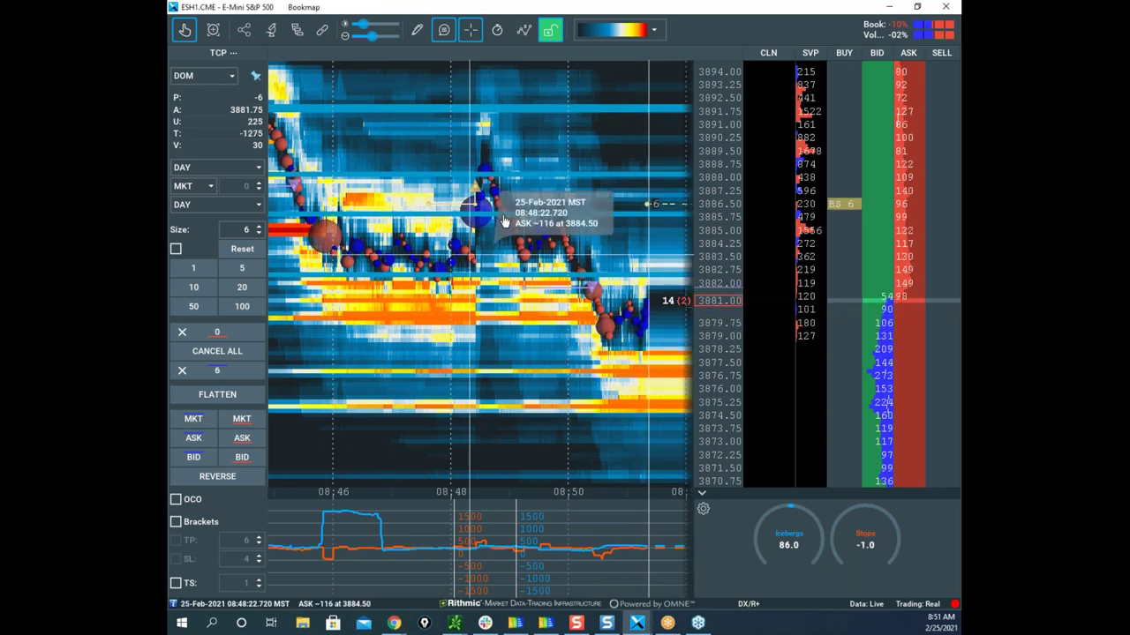
scroll(556, 207, "down", 1)
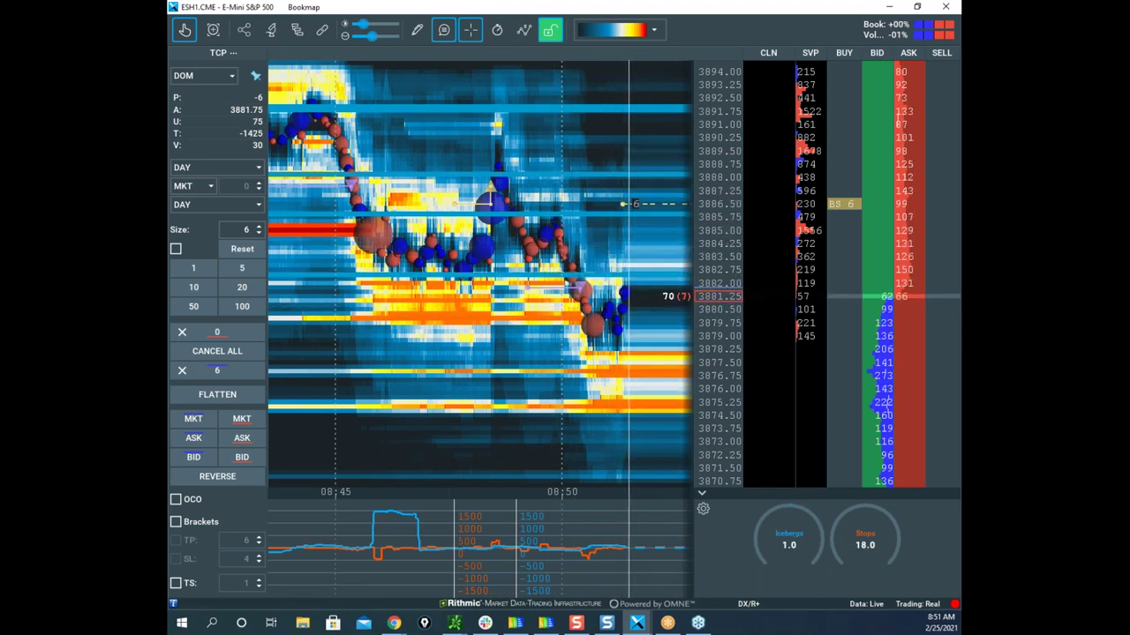
Switch to the Nasdaq-100 chart and mark its recent range with horizontal lines at about 13096 and 13072
left_click_drag(180, 71, 716, 43)
left_click(819, 43)
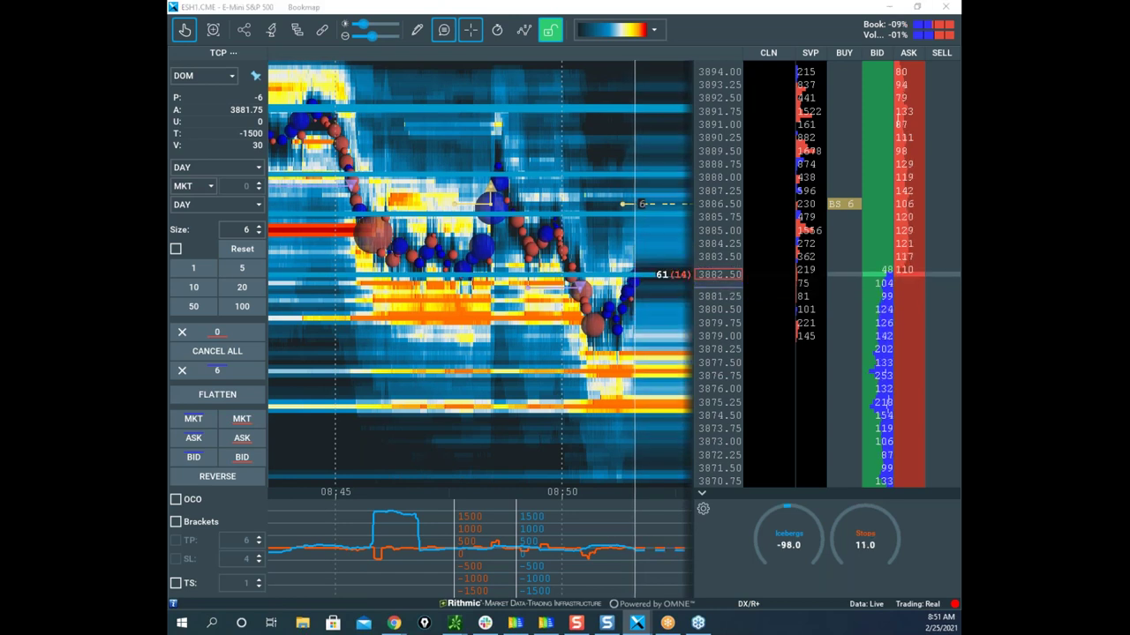
left_click_drag(170, 97, 441, 233)
double_click(752, 246)
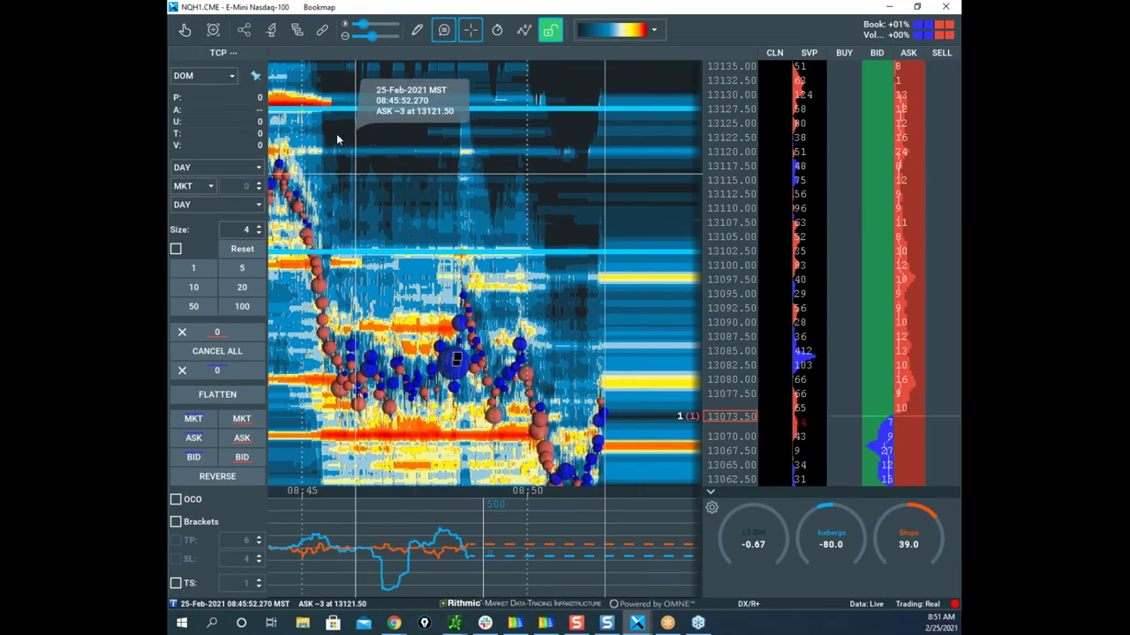
left_click(185, 32)
left_click_drag(403, 183, 418, 98)
left_click(418, 30)
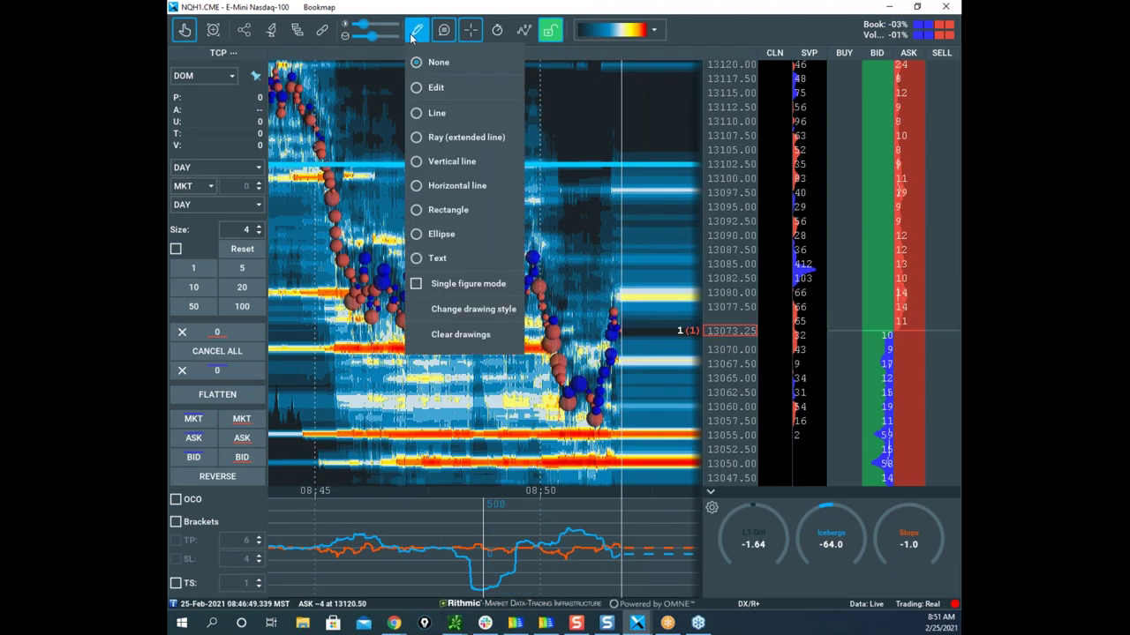
left_click(452, 184)
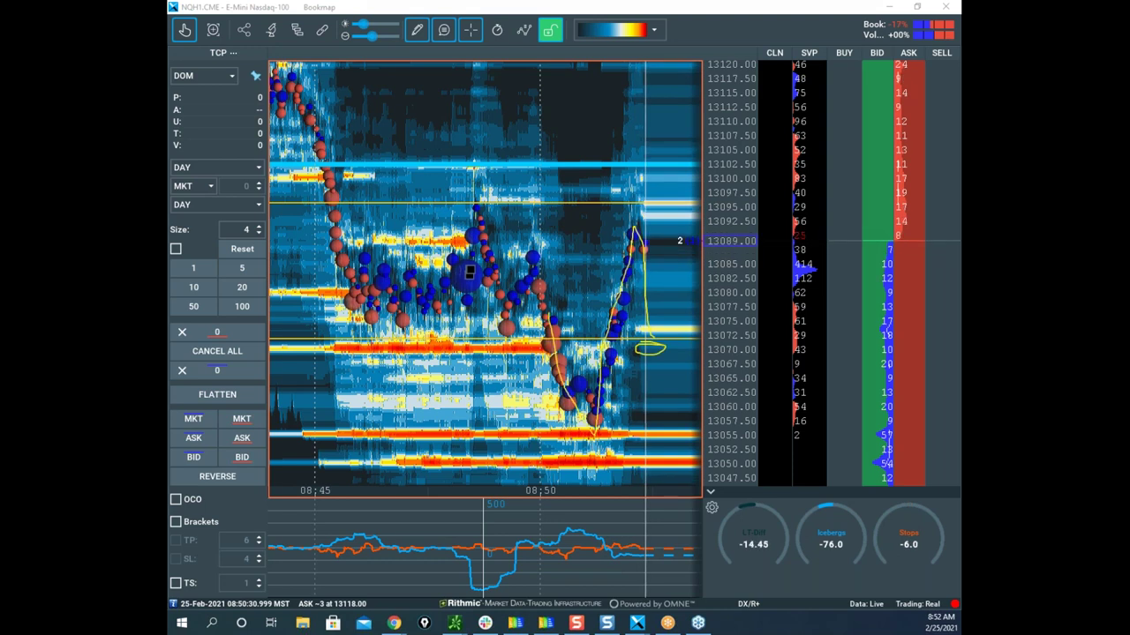
Place a 4-contract sell stop at about 13070, just below the lower Nasdaq-100 line
left_click(921, 348)
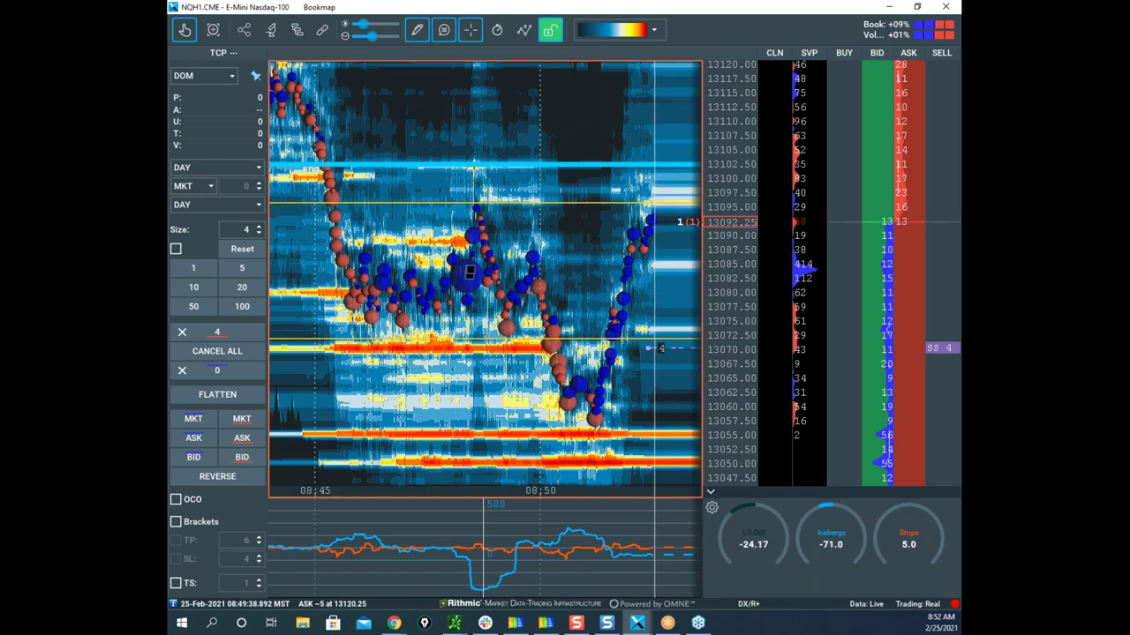
scroll(478, 150, "down", 2)
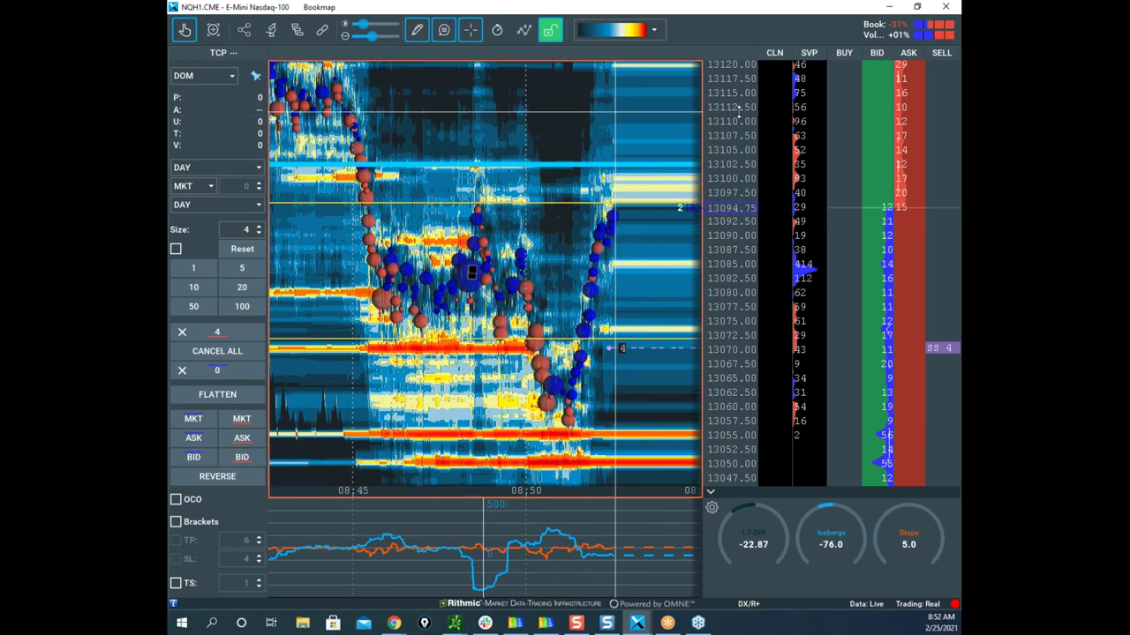
scroll(744, 135, "down", 5)
scroll(745, 134, "up", 2)
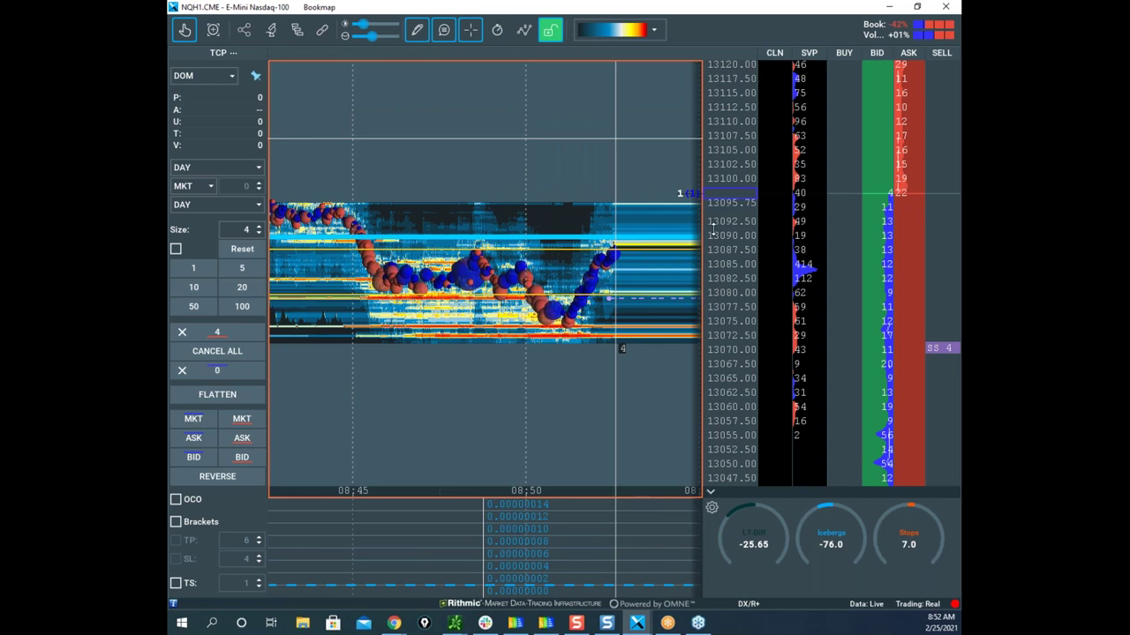
scroll(655, 219, "down", 3)
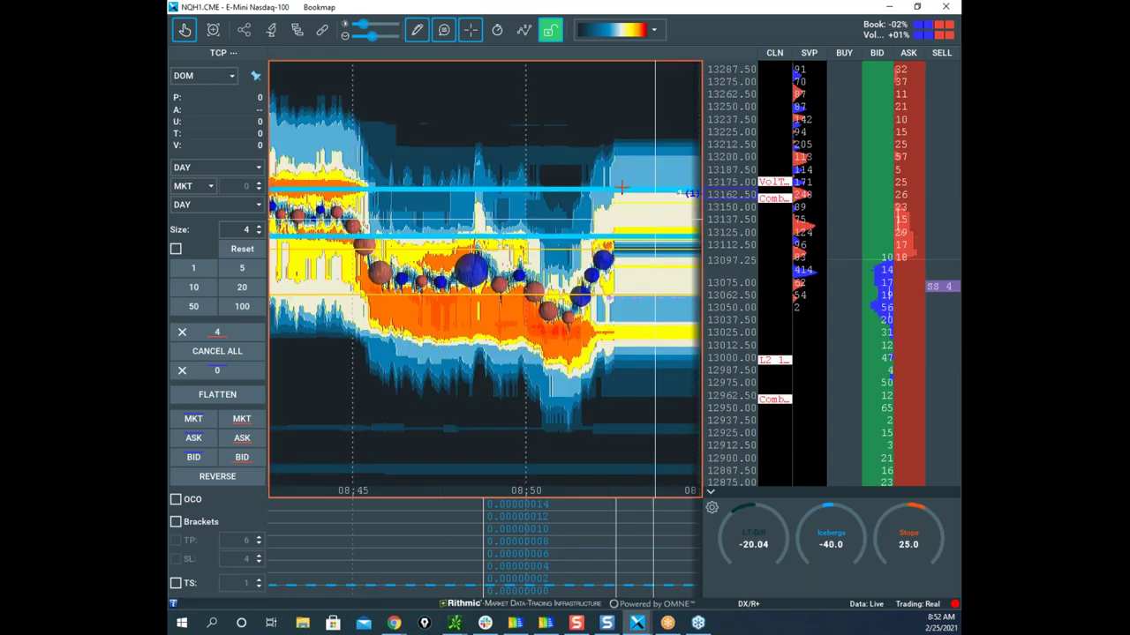
scroll(739, 205, "up", 2)
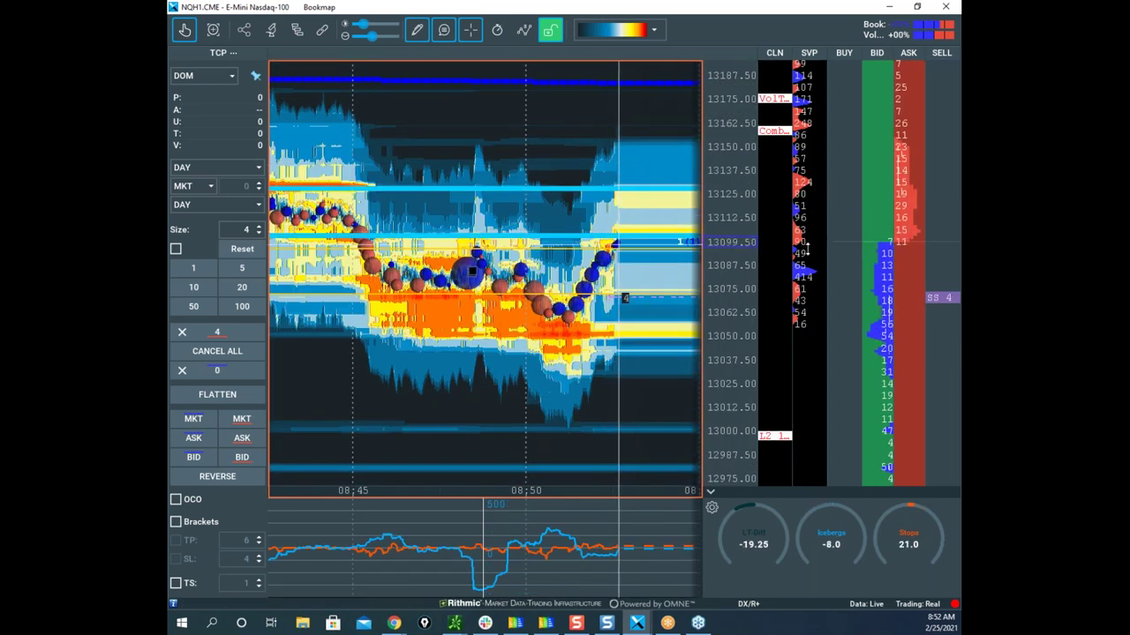
scroll(739, 205, "up", 3)
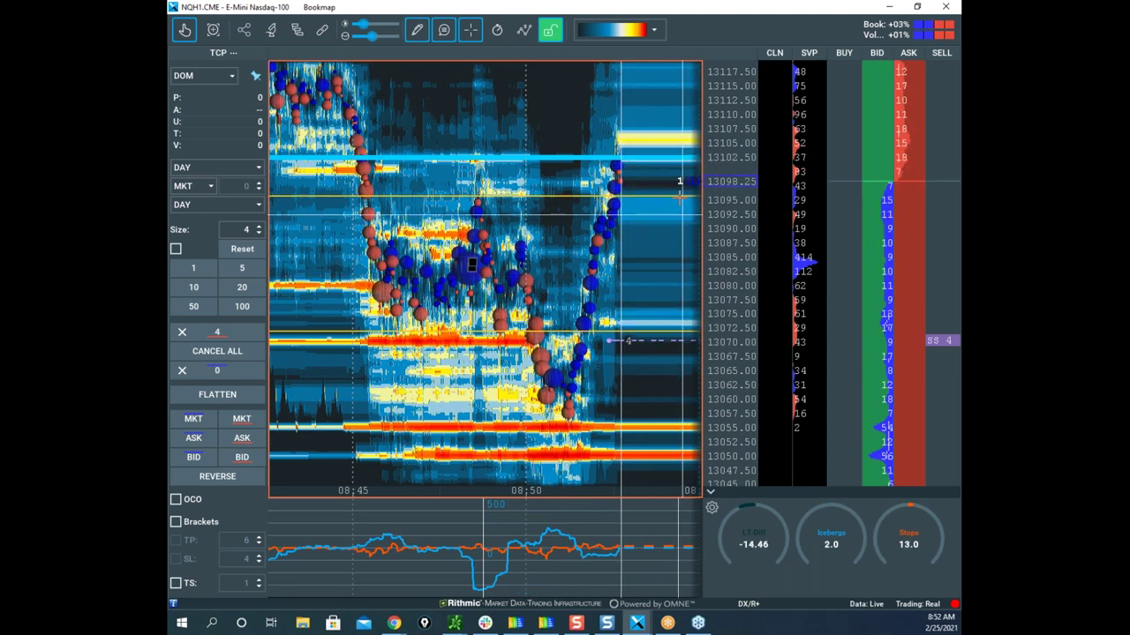
Sell 4 Nasdaq-100 contracts at market and place a 4-contract protective buy stop at about 13132
left_click(242, 419)
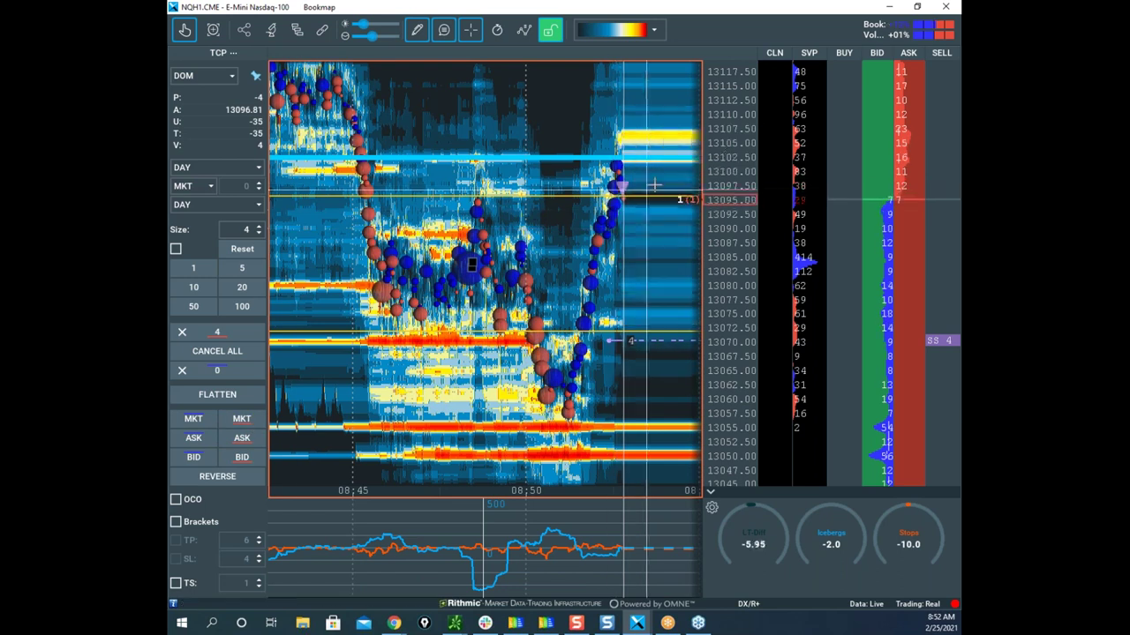
scroll(565, 203, "down", 5)
scroll(458, 226, "up", 2)
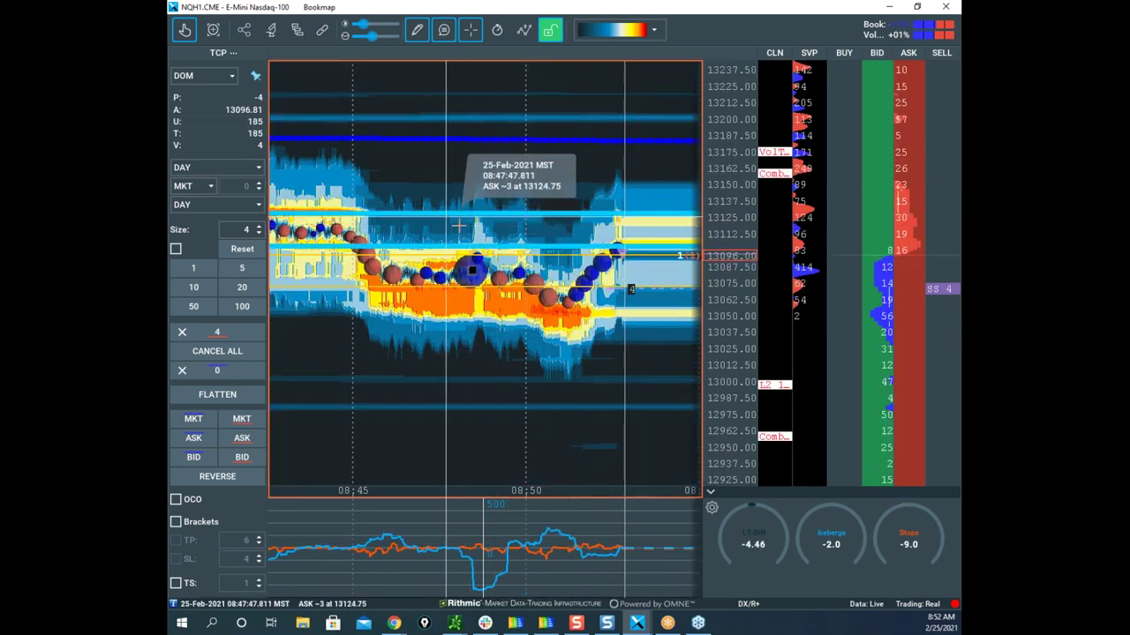
scroll(740, 183, "up", 3)
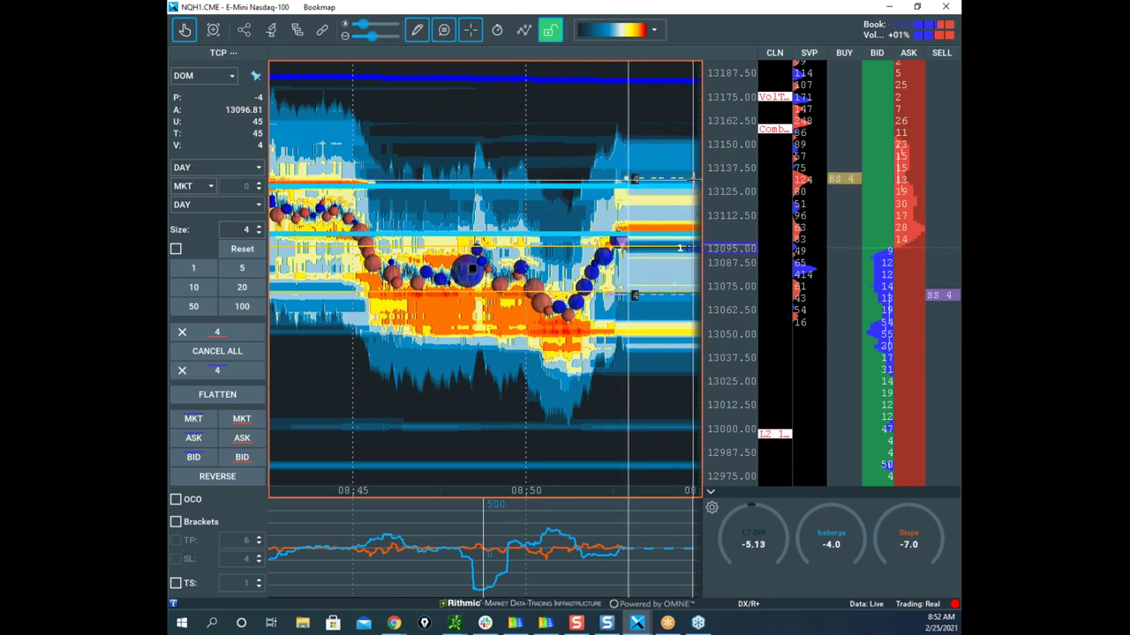
Annotate the Nasdaq-100 buy stop, the downside path toward about 13010 and the iceberg dip, and clear the markings
scroll(734, 179, "up", 2)
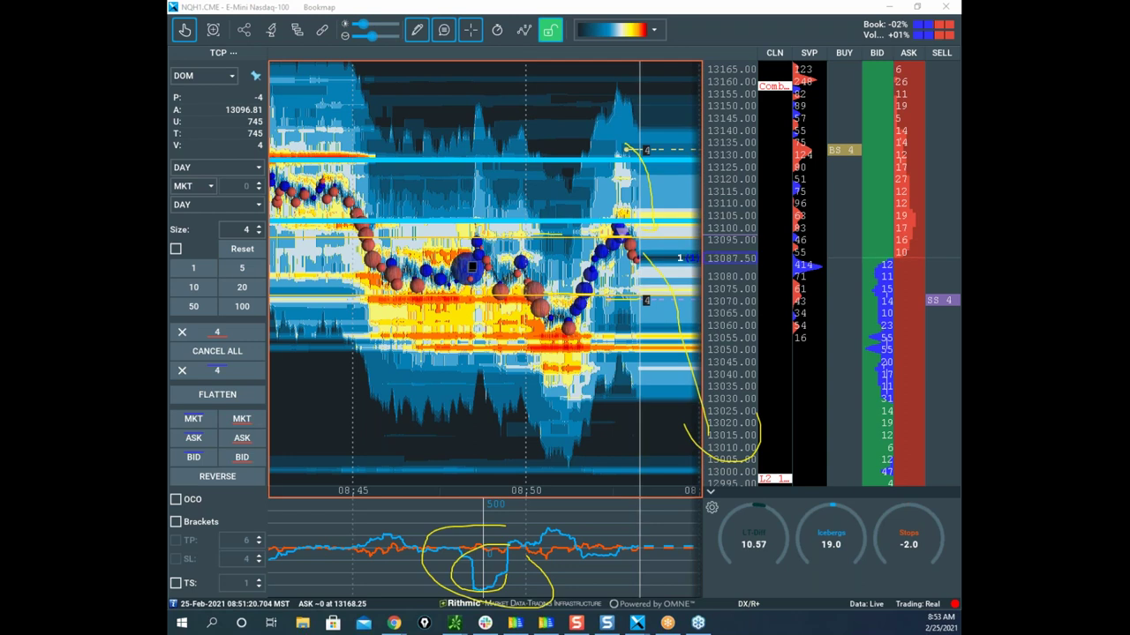
key("Escape")
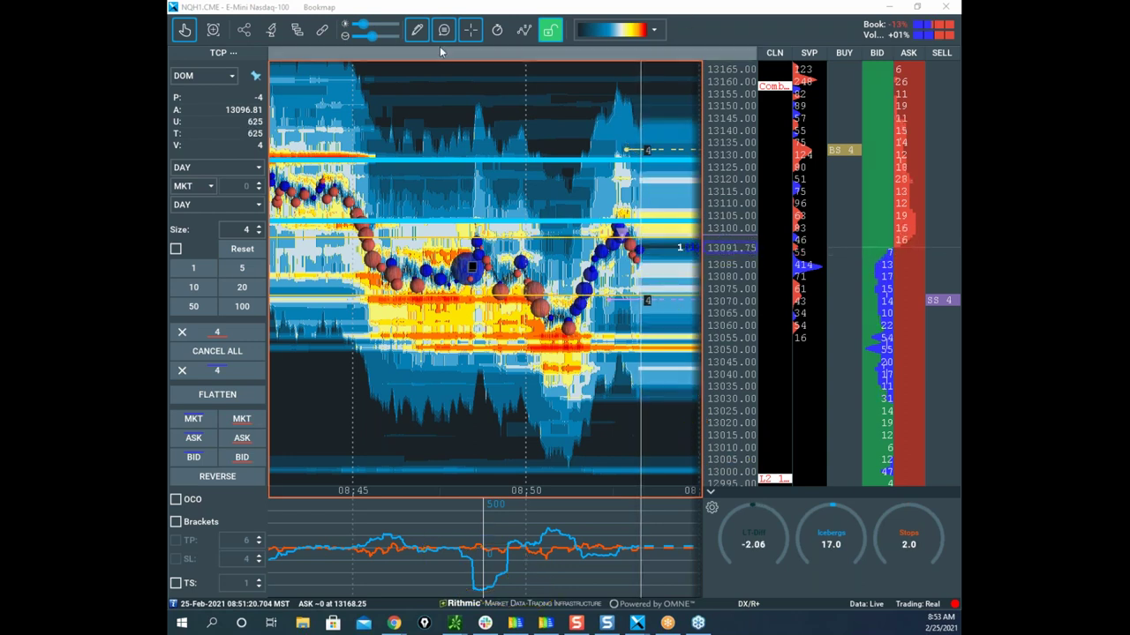
Deactivate the hand mode on the Nasdaq-100 chart
left_click(322, 30)
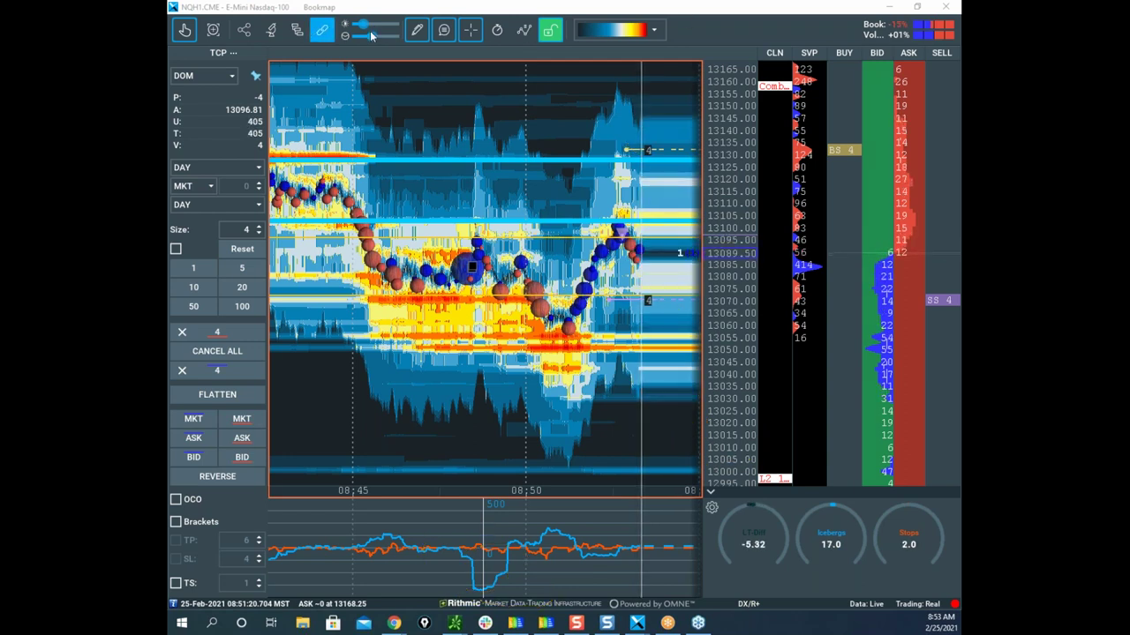
left_click(416, 30)
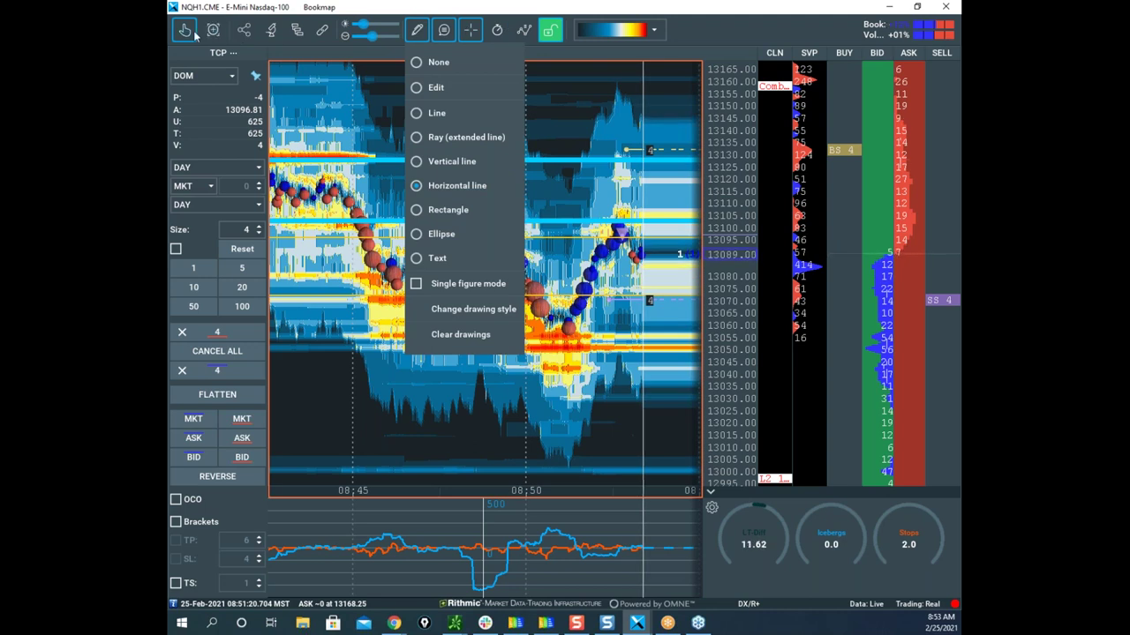
left_click(184, 30)
left_click(524, 30)
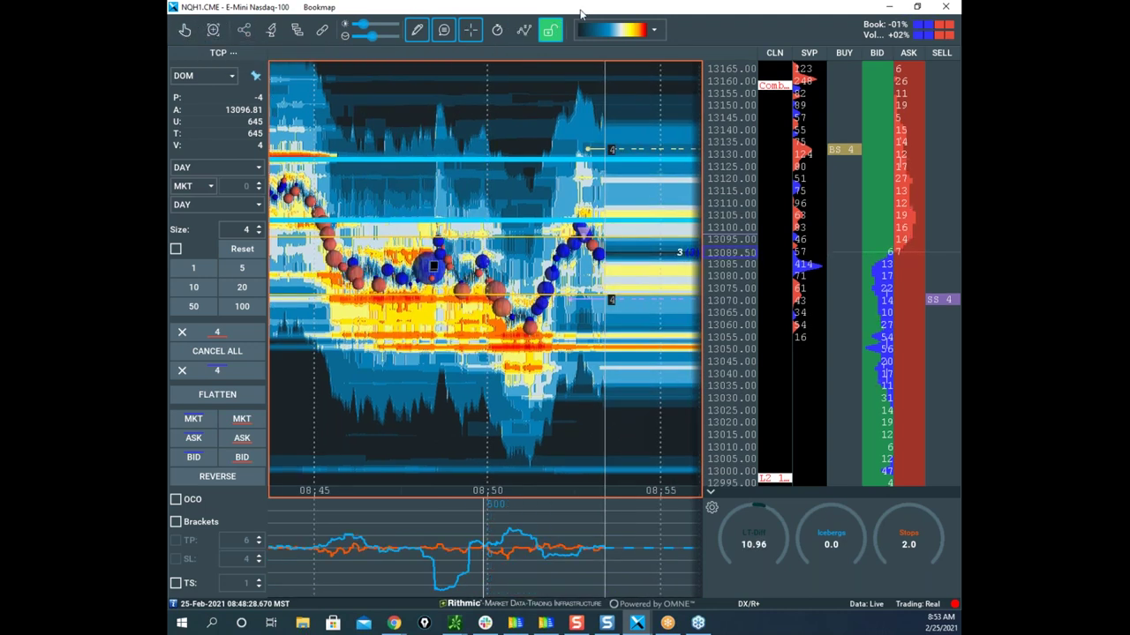
Examine the S&P 500 heatmap and volume dots since 08:40 after the stop-out, and return to the Nasdaq-100 chart
left_click_drag(580, 11, 169, 22)
left_click_drag(573, 227, 379, 231)
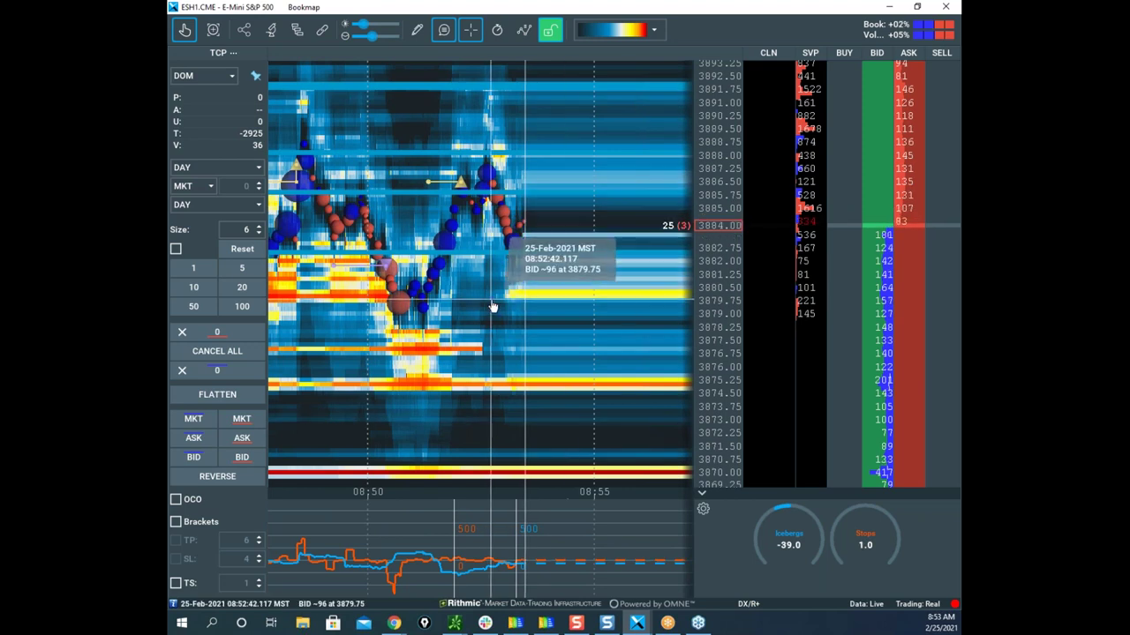
scroll(494, 308, "down", 2)
scroll(722, 231, "down", 1)
scroll(593, 244, "down", 4)
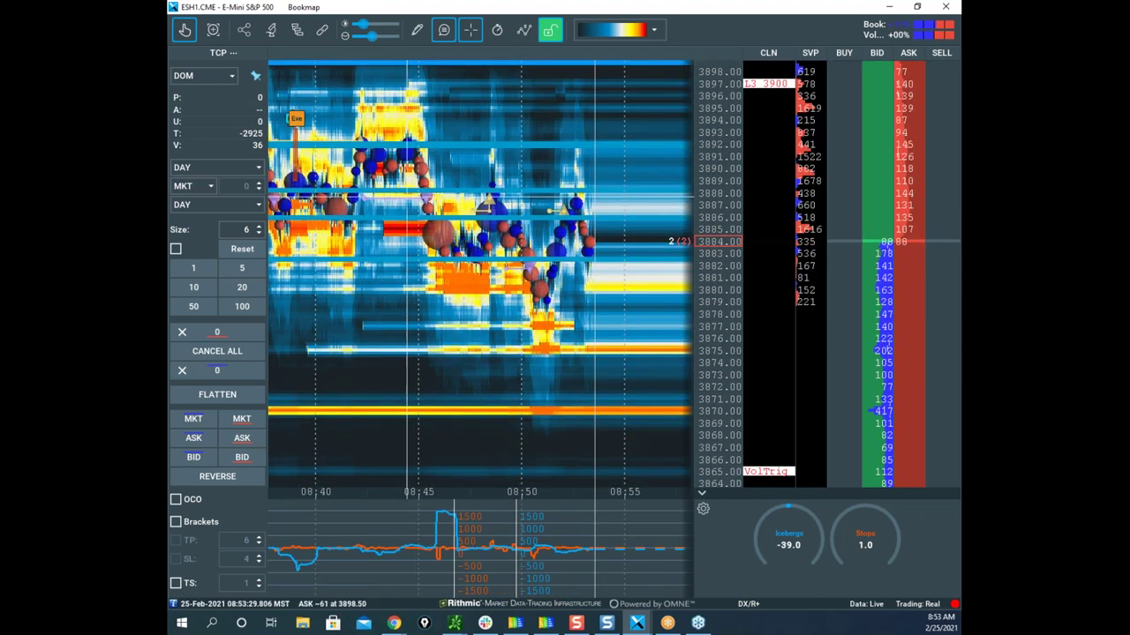
left_click_drag(606, 7, 879, 53)
left_click(876, 51)
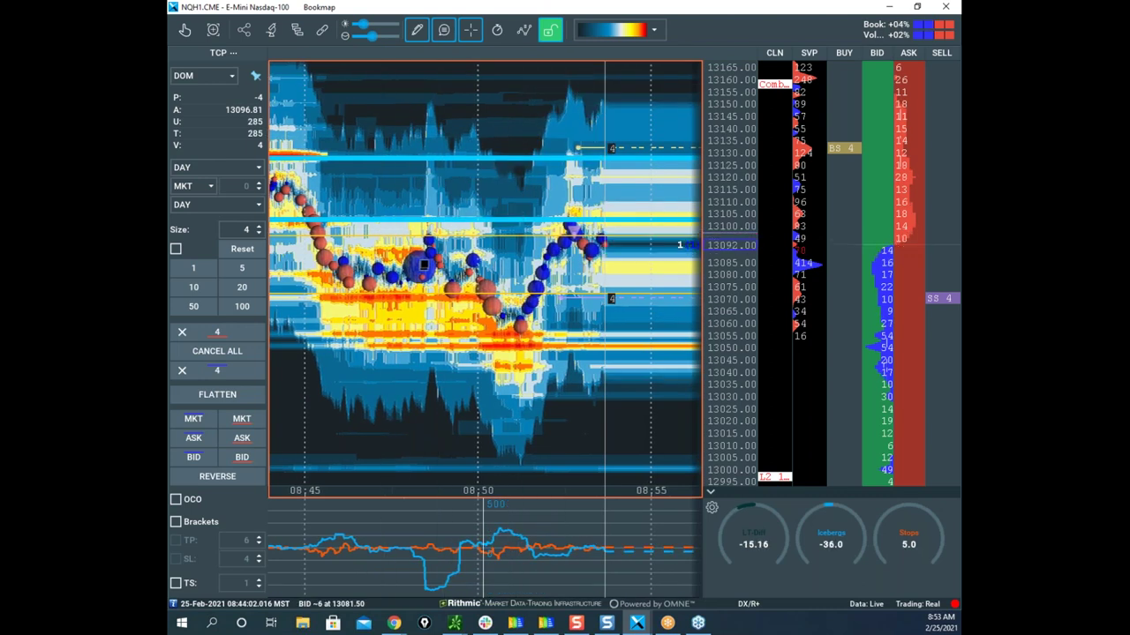
Switch back to the maximized S&P 500 chart and place a 6-contract sell stop at 3881.50
left_click_drag(168, 189, 637, 82)
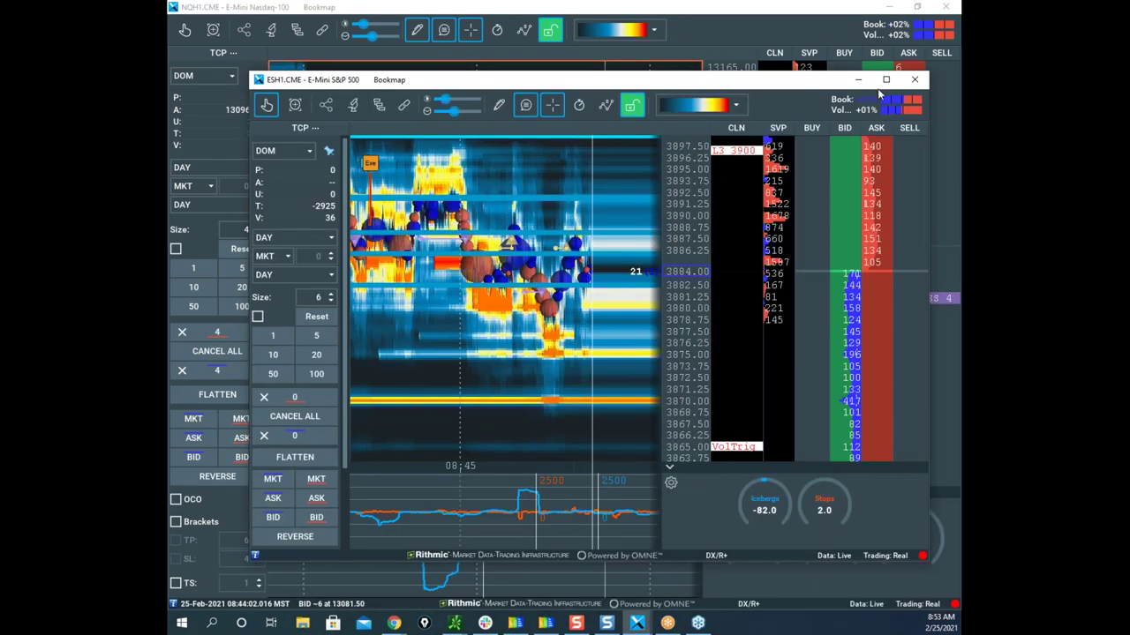
left_click(886, 79)
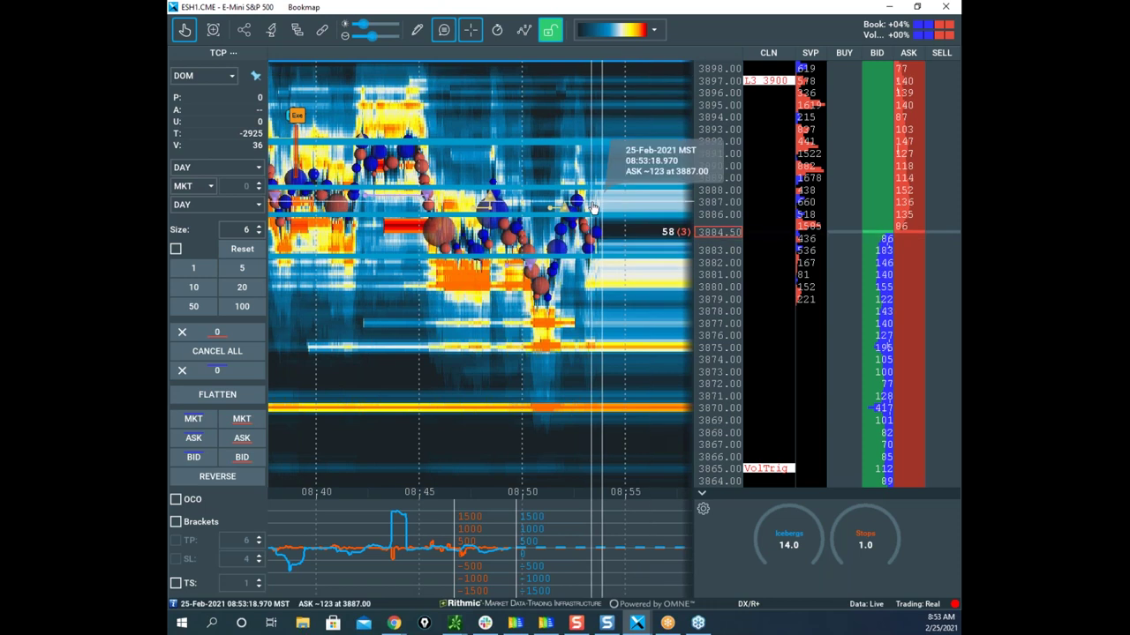
scroll(519, 164, "down", 2)
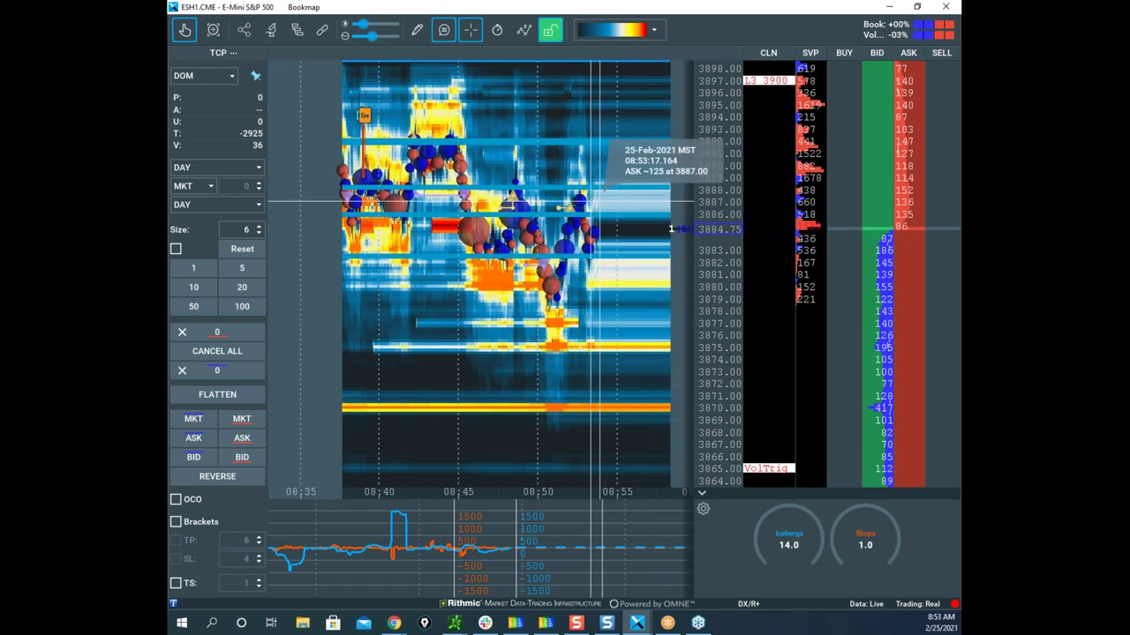
right_click(576, 262)
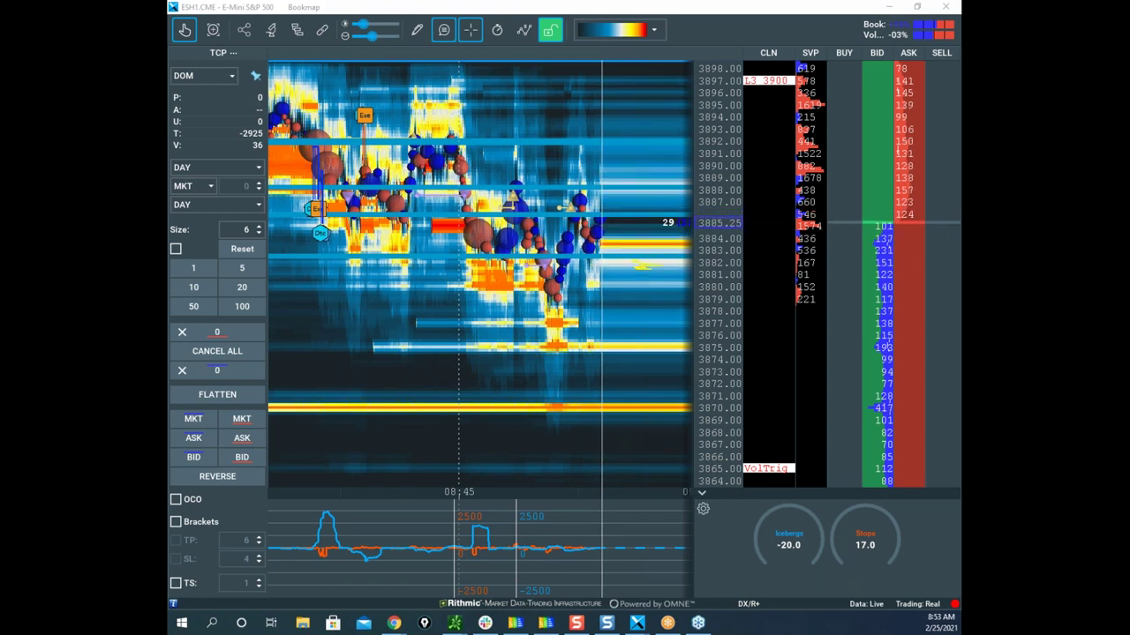
left_click_drag(714, 247, 719, 229)
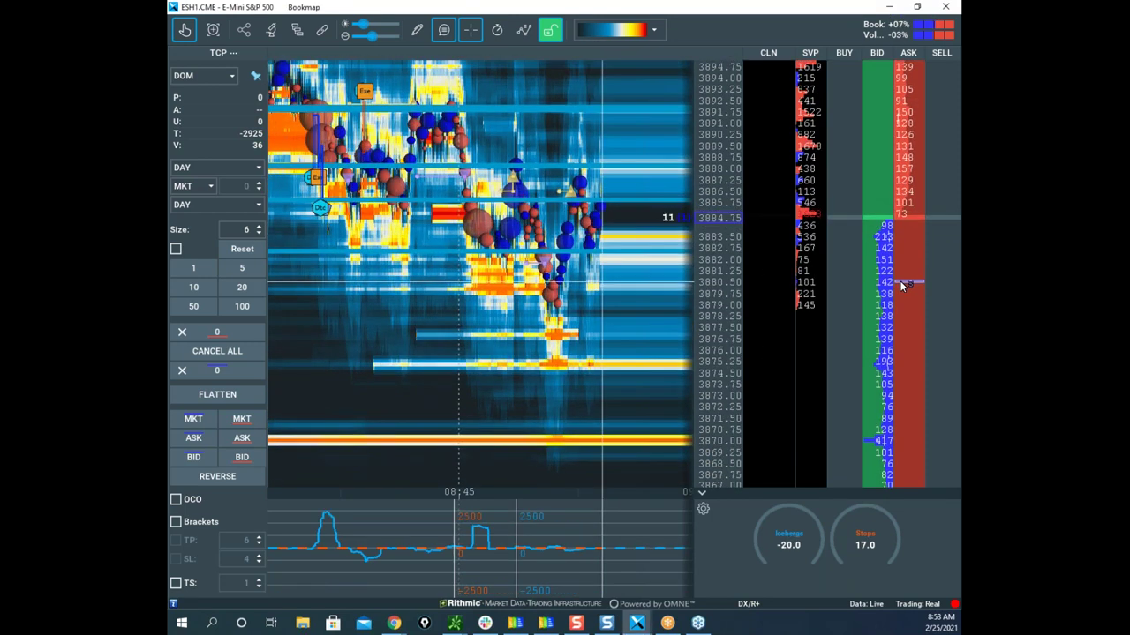
left_click(909, 264)
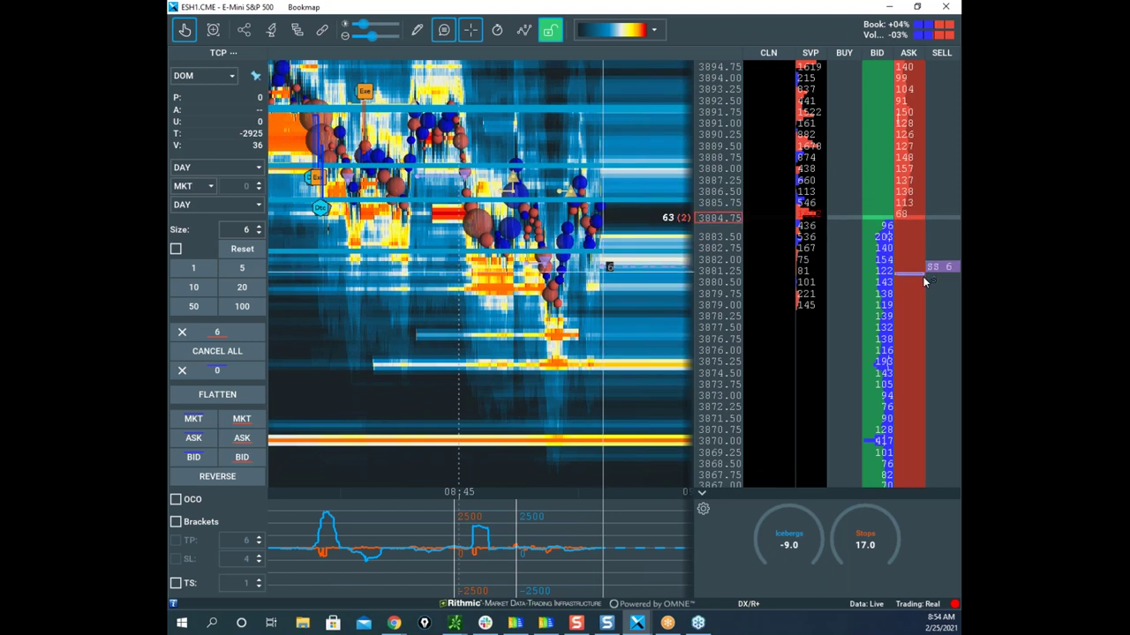
scroll(666, 287, "down", 1)
scroll(647, 364, "up", 1)
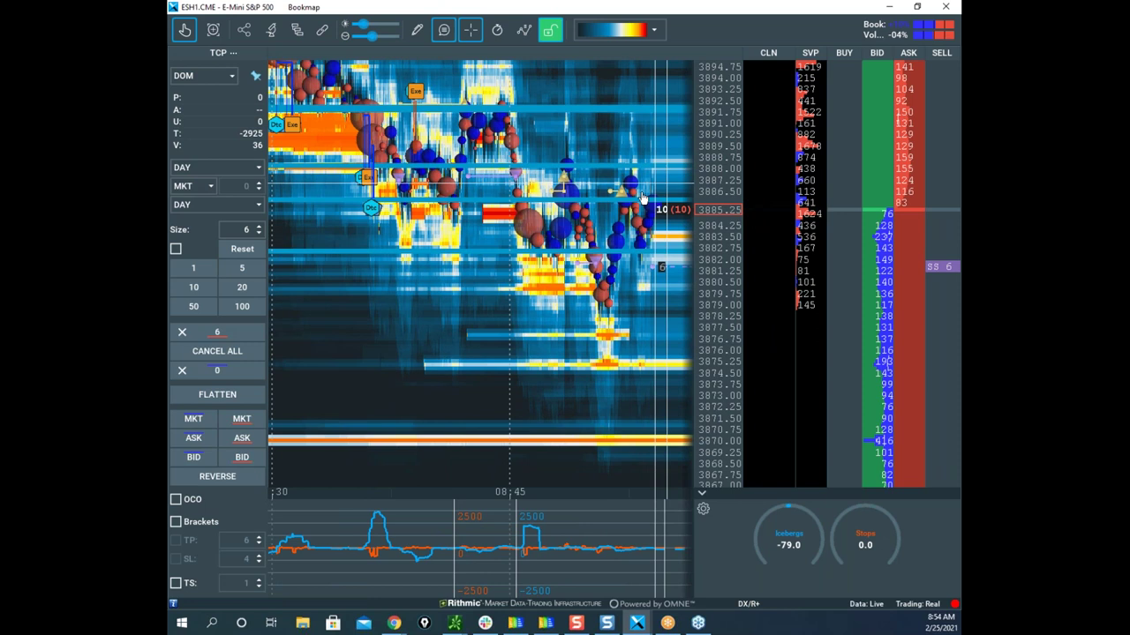
Switch to the Nasdaq-100 chart and examine the price action between 13110 and 13050 around the 4-contract sell stop
left_click_drag(696, 13, 672, 634)
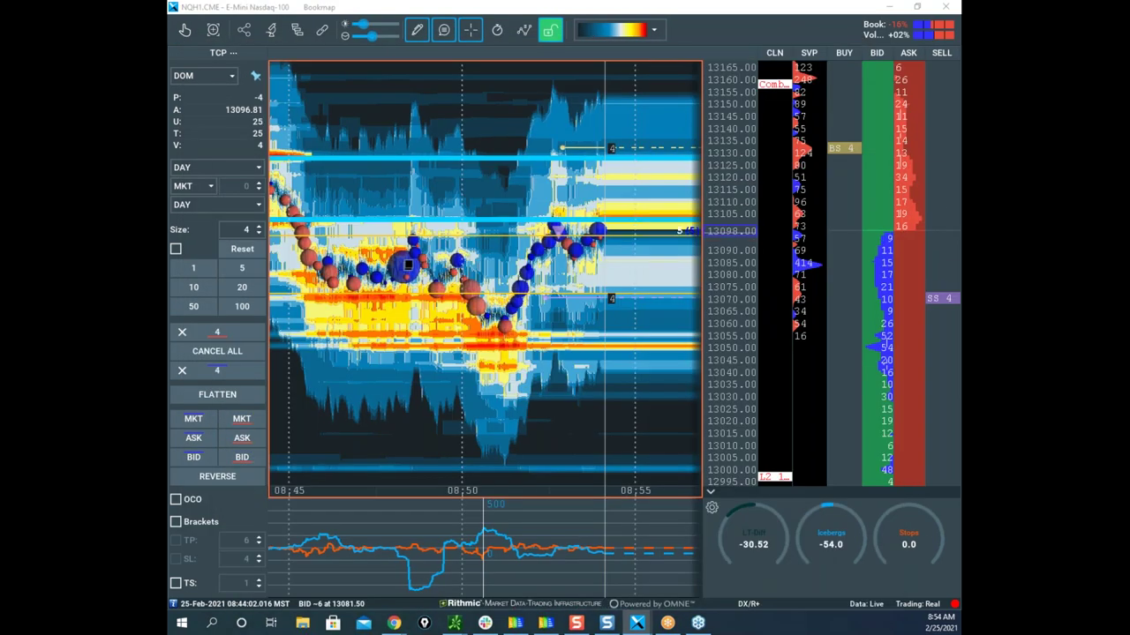
scroll(723, 215, "up", 6)
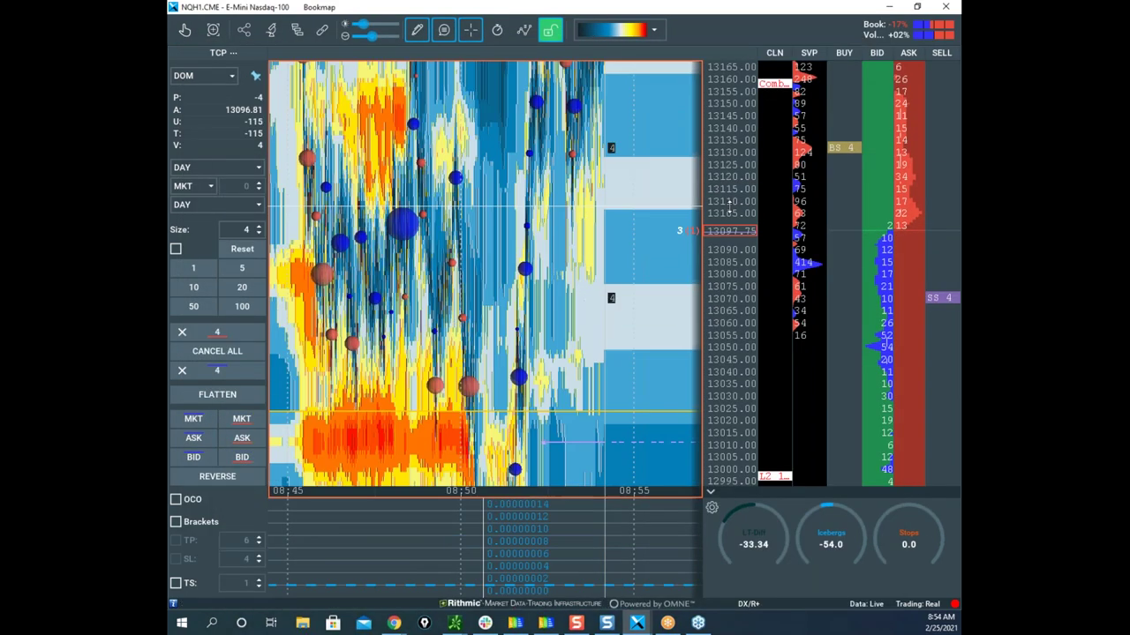
scroll(723, 207, "down", 3)
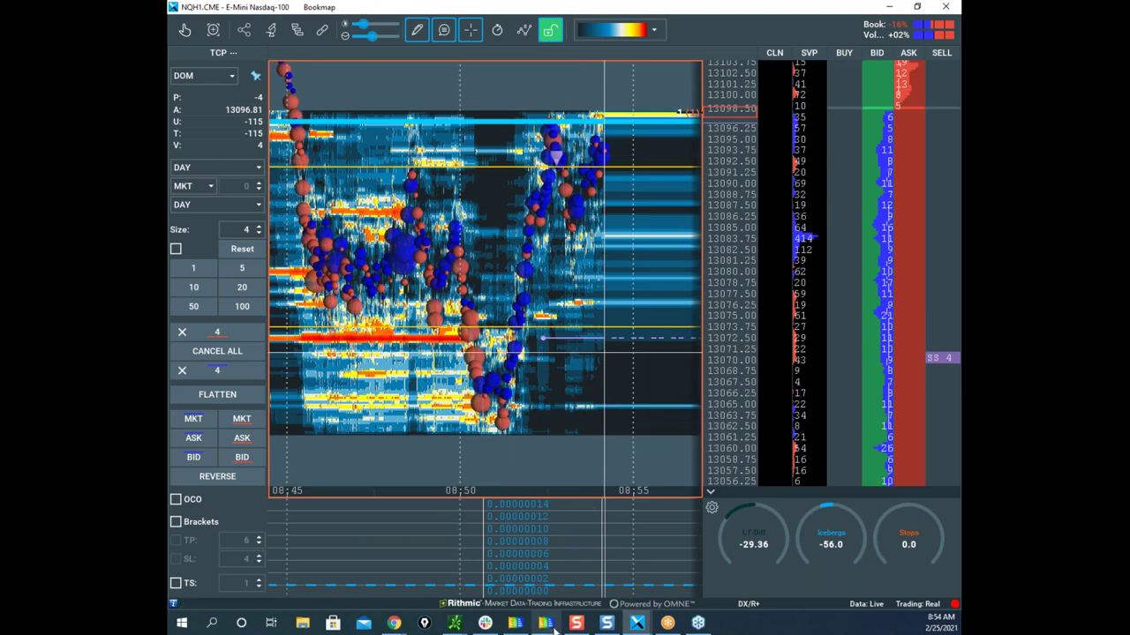
left_click(636, 623)
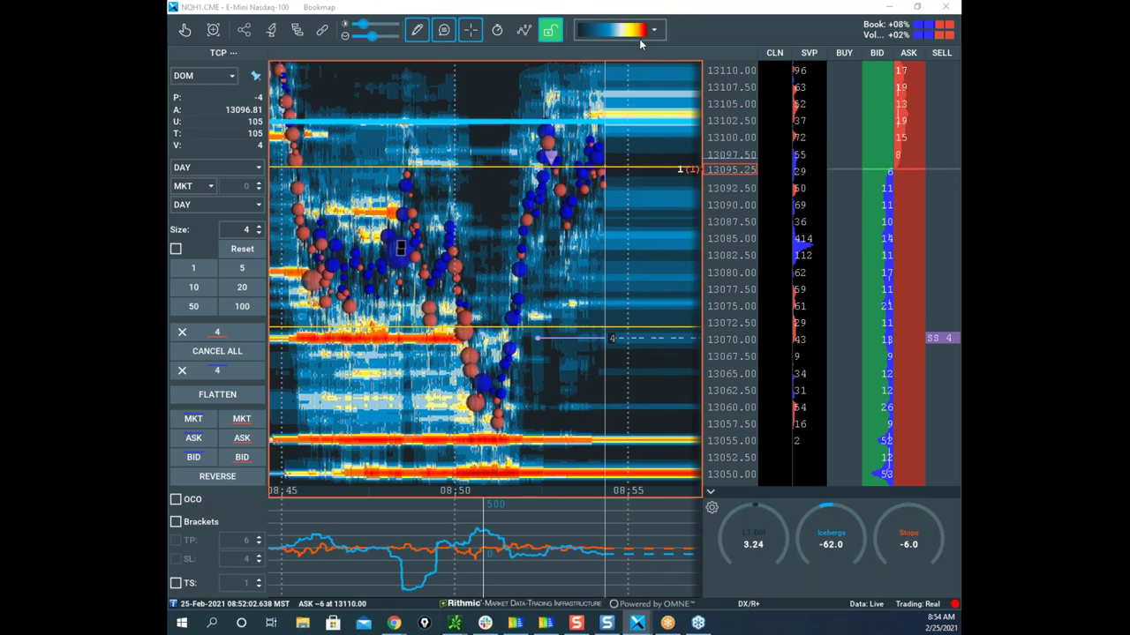
left_click_drag(652, 8, 549, 85)
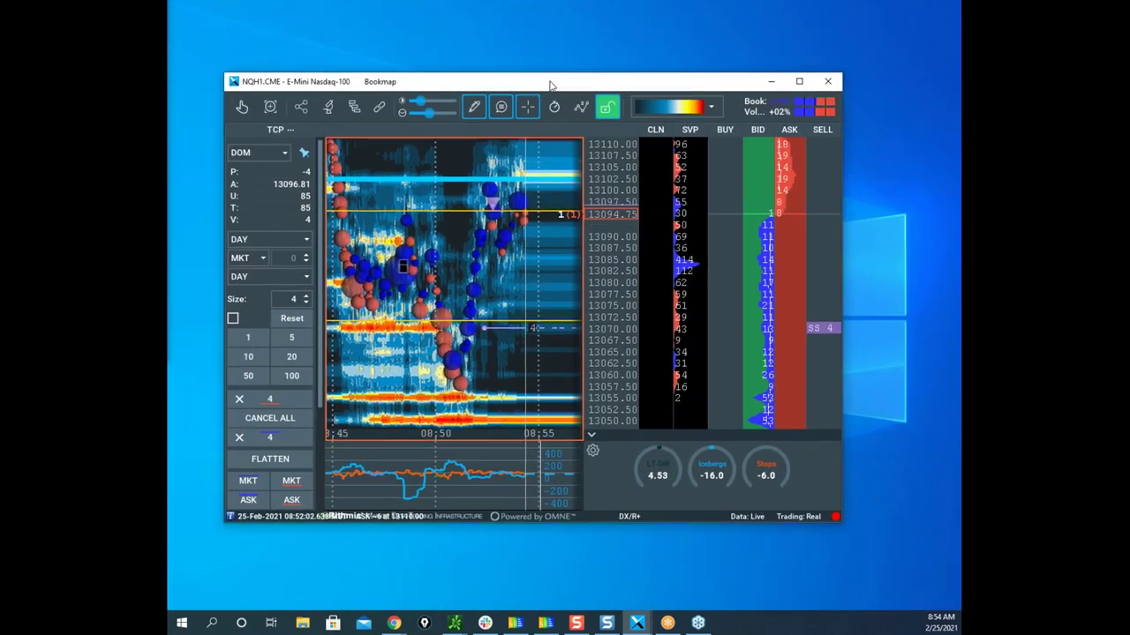
left_click(798, 82)
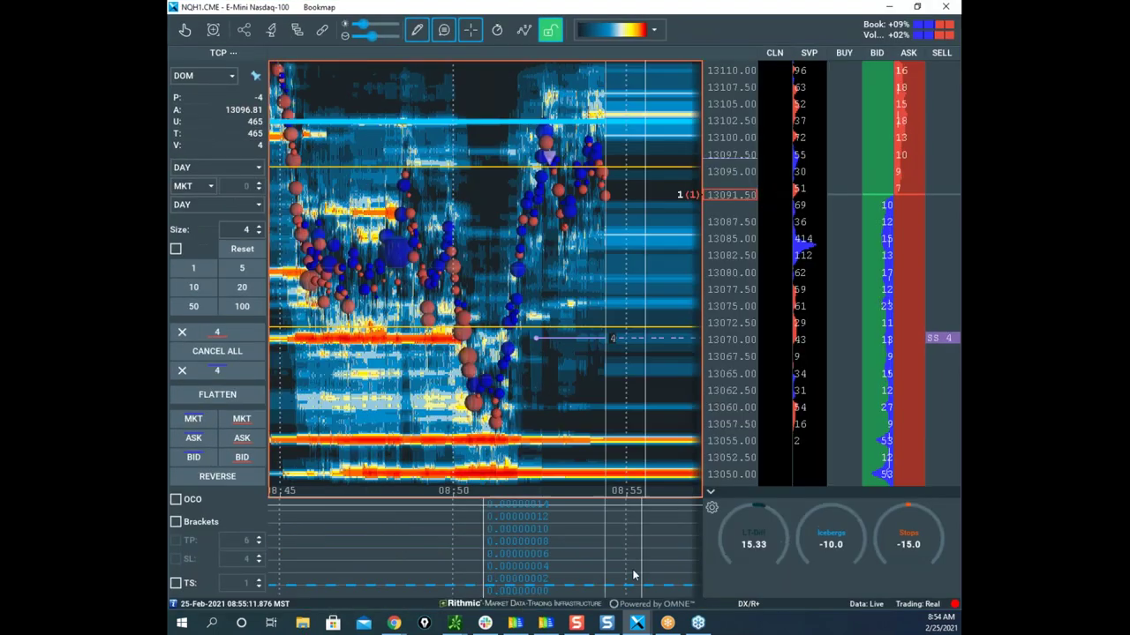
mouse_move(637, 624)
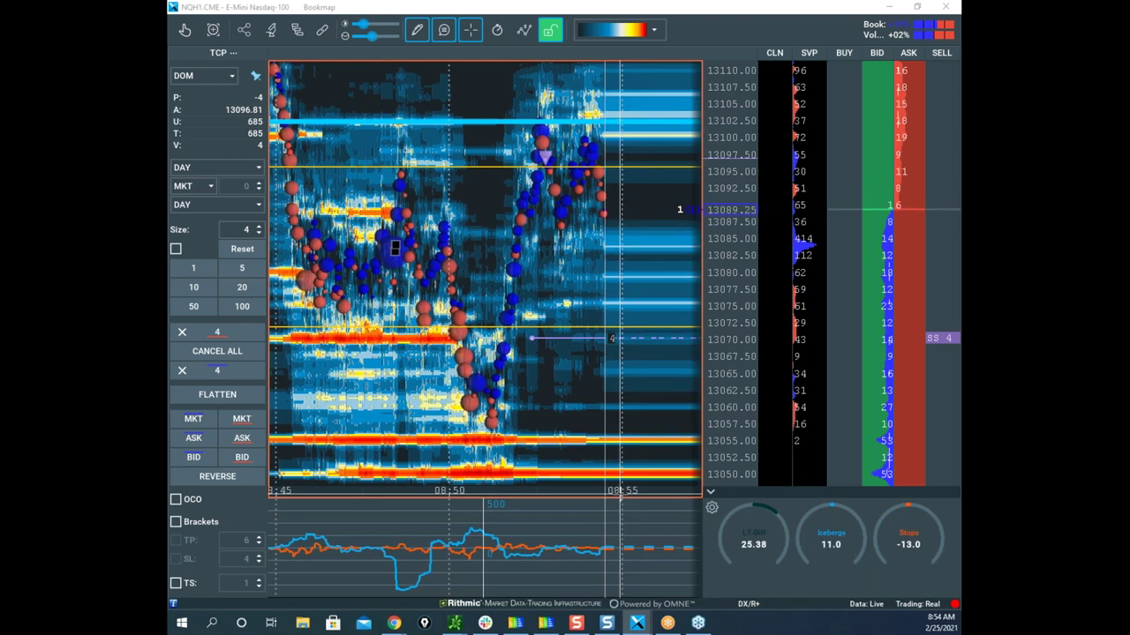
On the GCJ1 gold futures chart, buy two contracts at market to reduce the short position
left_click_drag(645, 2, 591, 61)
left_click(930, 61)
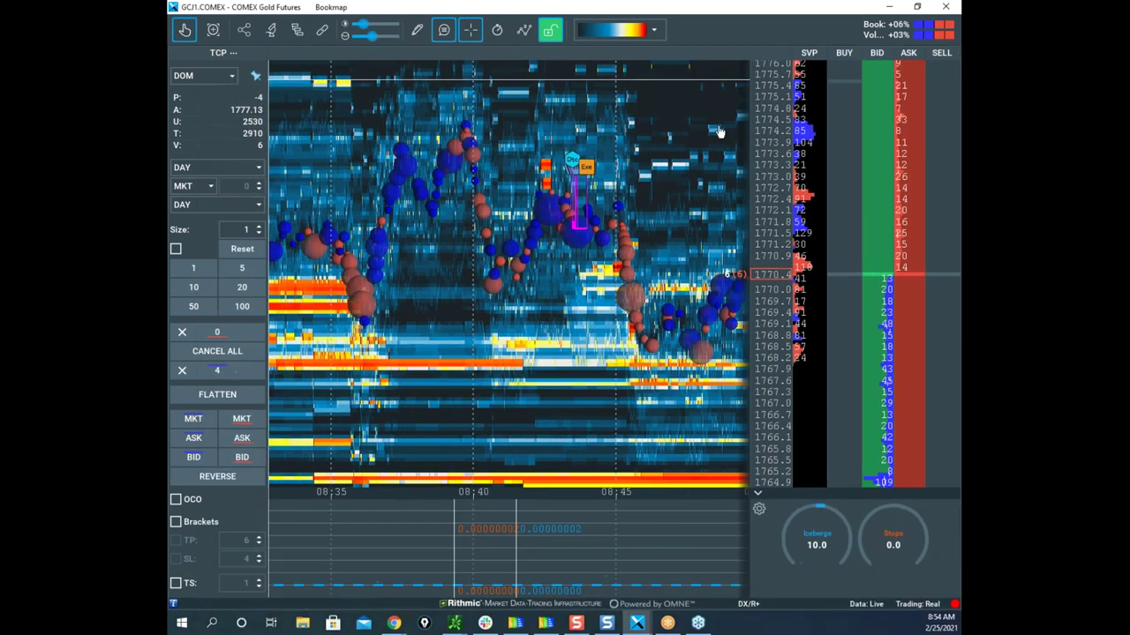
scroll(717, 141, "down", 3)
left_click_drag(697, 183, 587, 165)
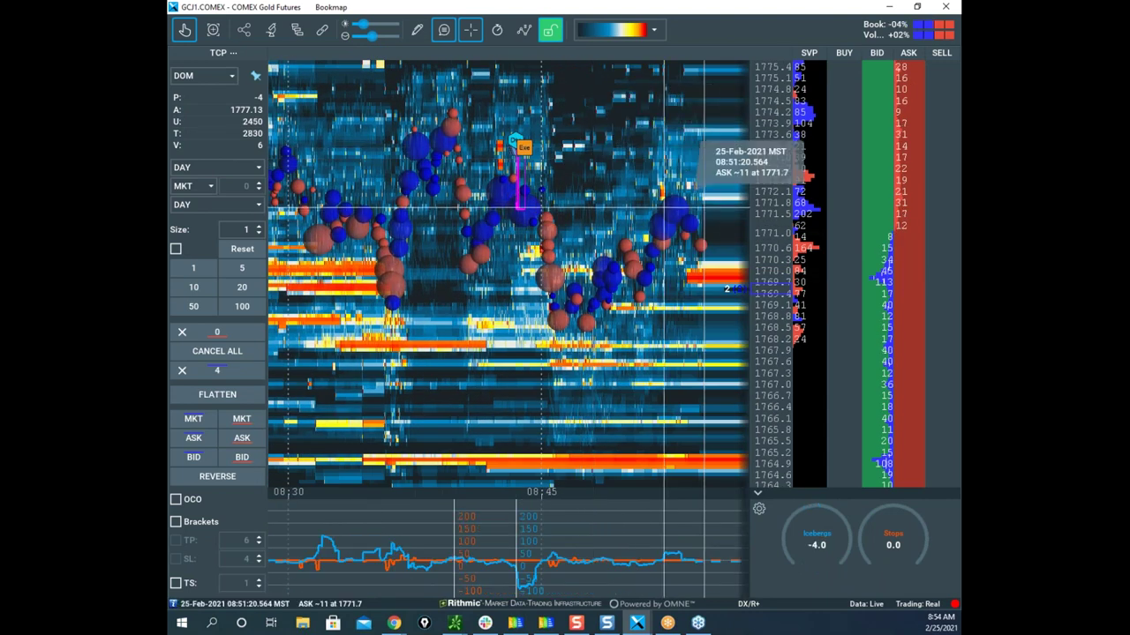
left_click_drag(664, 207, 579, 199)
scroll(769, 221, "down", 1)
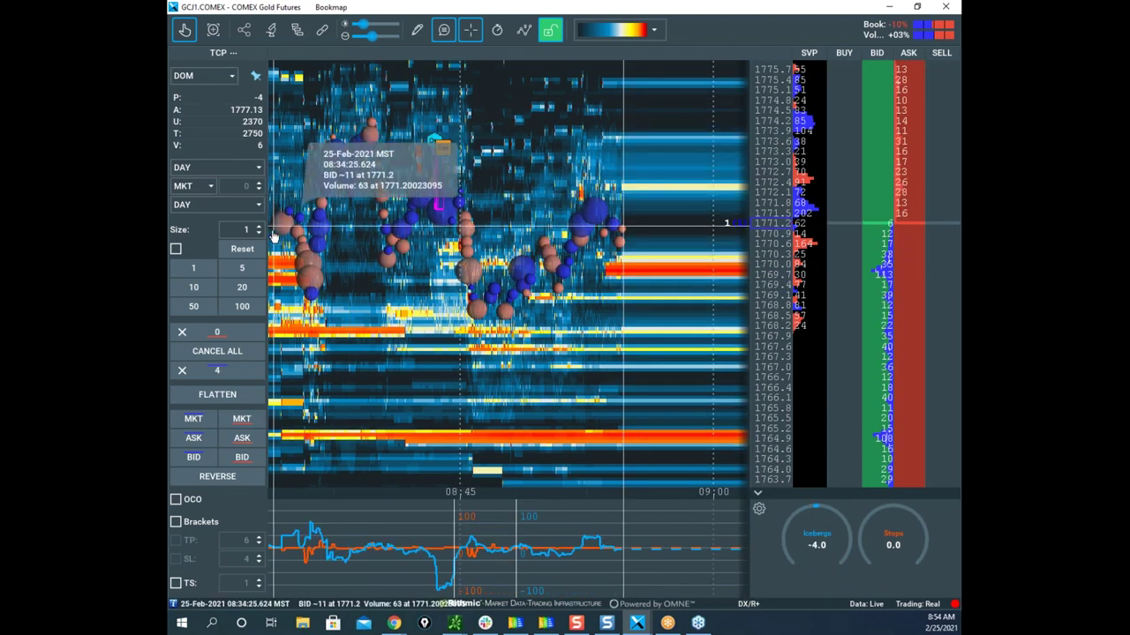
left_click(192, 420)
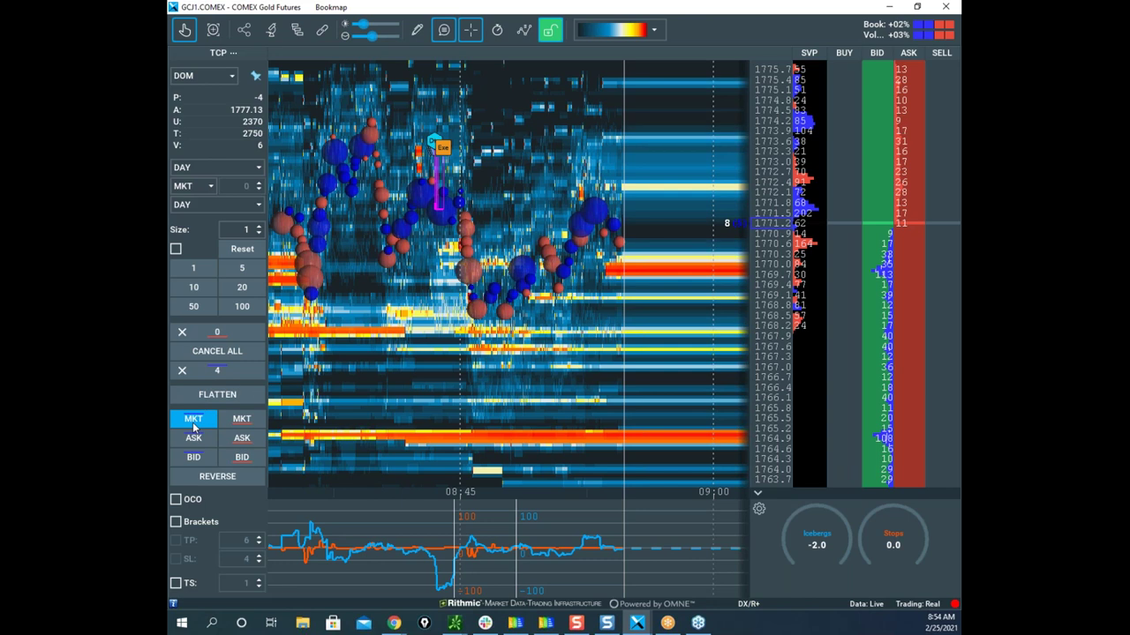
scroll(613, 313, "down", 1)
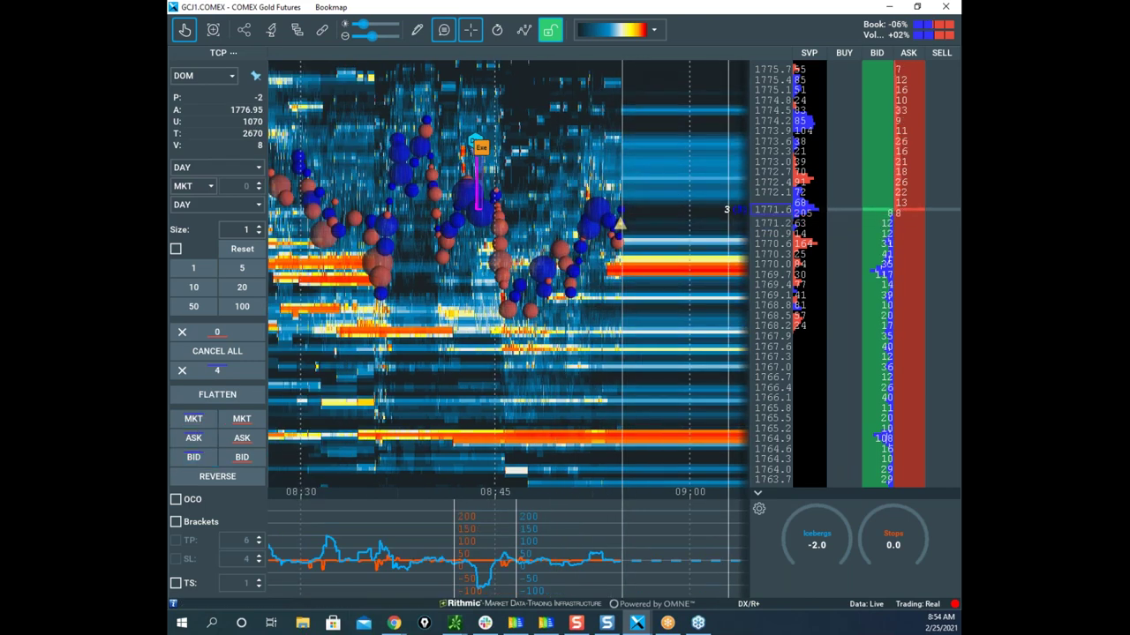
Check the gold profile chart in the Chrome remote desktop session, and view a wider price and time range in Bookmap's gold chart
left_click(394, 623)
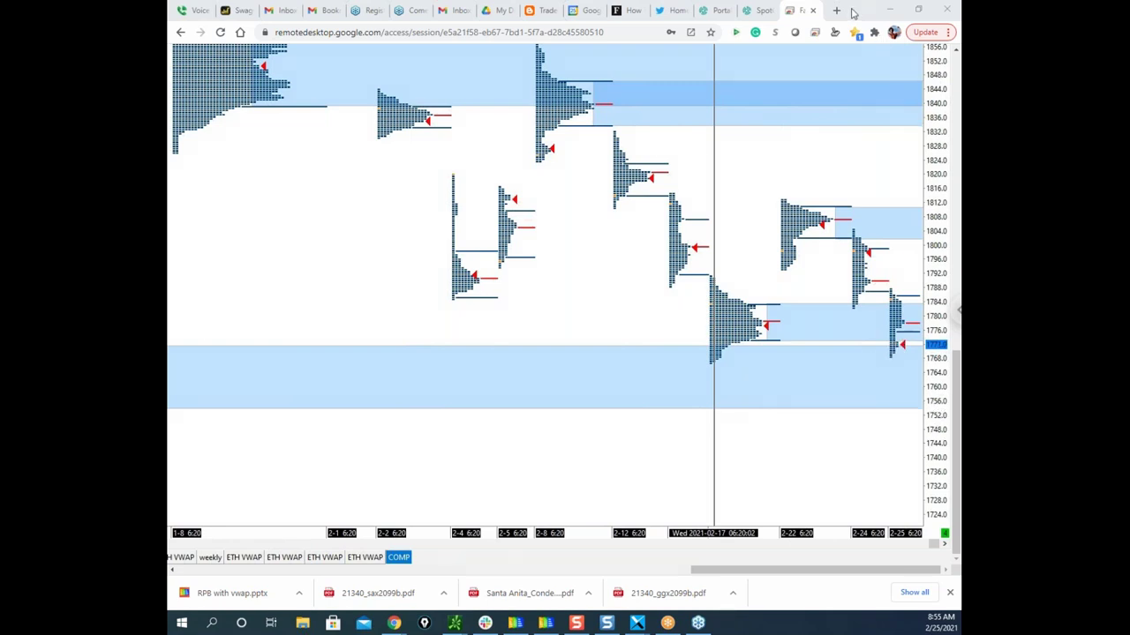
left_click(890, 9)
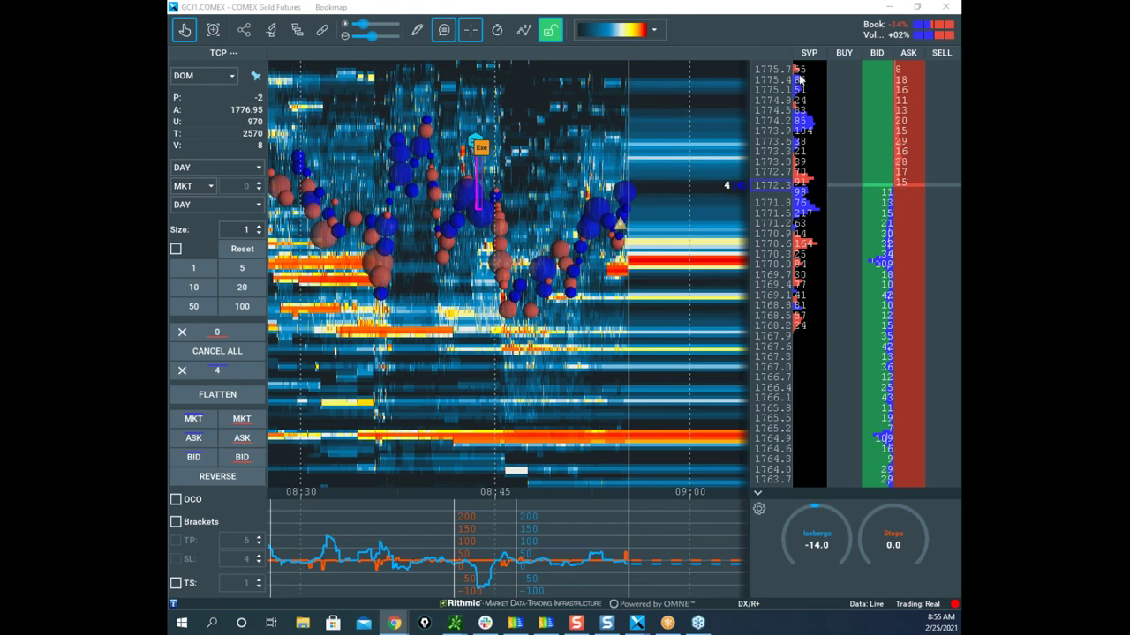
scroll(709, 220, "down", 3)
scroll(709, 220, "down", 3)
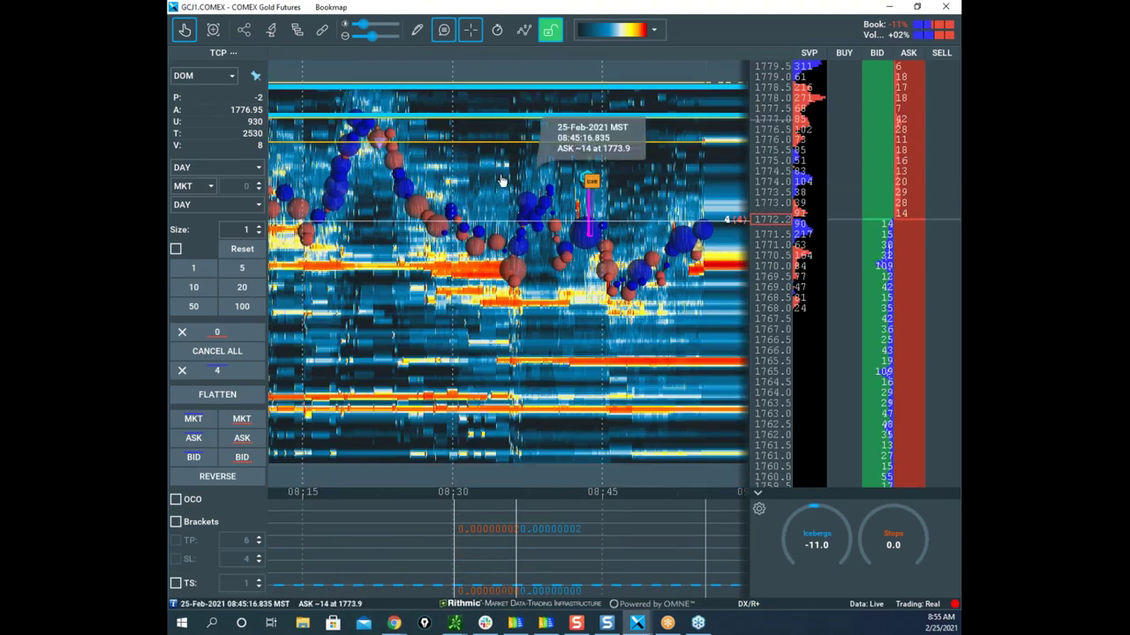
scroll(503, 181, "down", 2)
left_click_drag(636, 170, 630, 227)
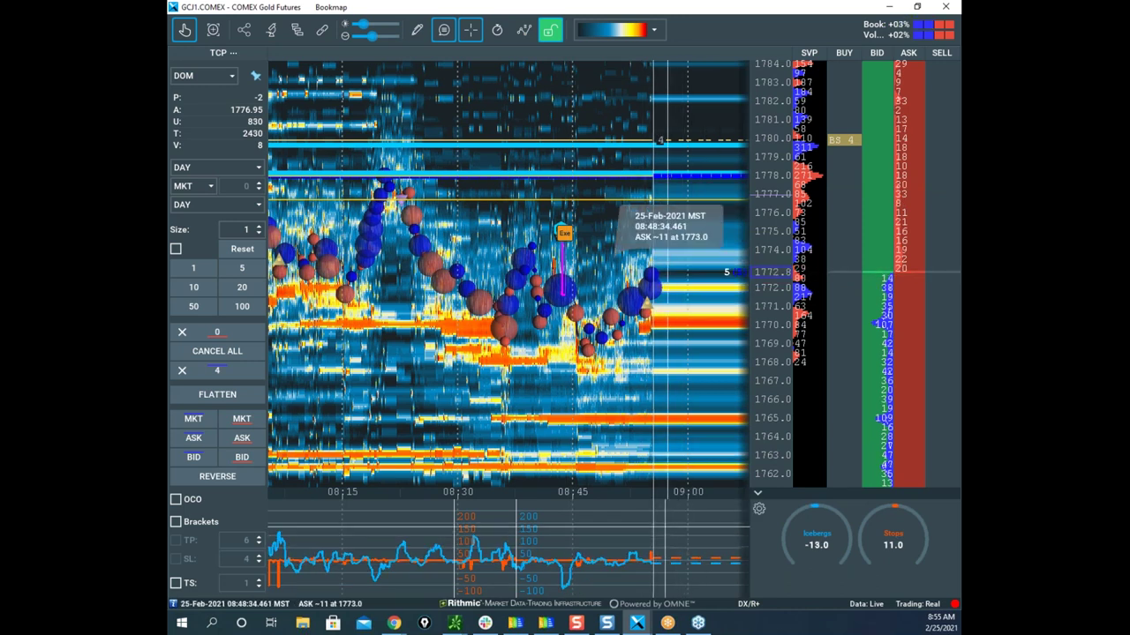
Sketch freehand marks around the gold chart's 1778–1780 zone, order book and lower indicator pane, and clear the ink
left_click_drag(881, 409, 897, 345)
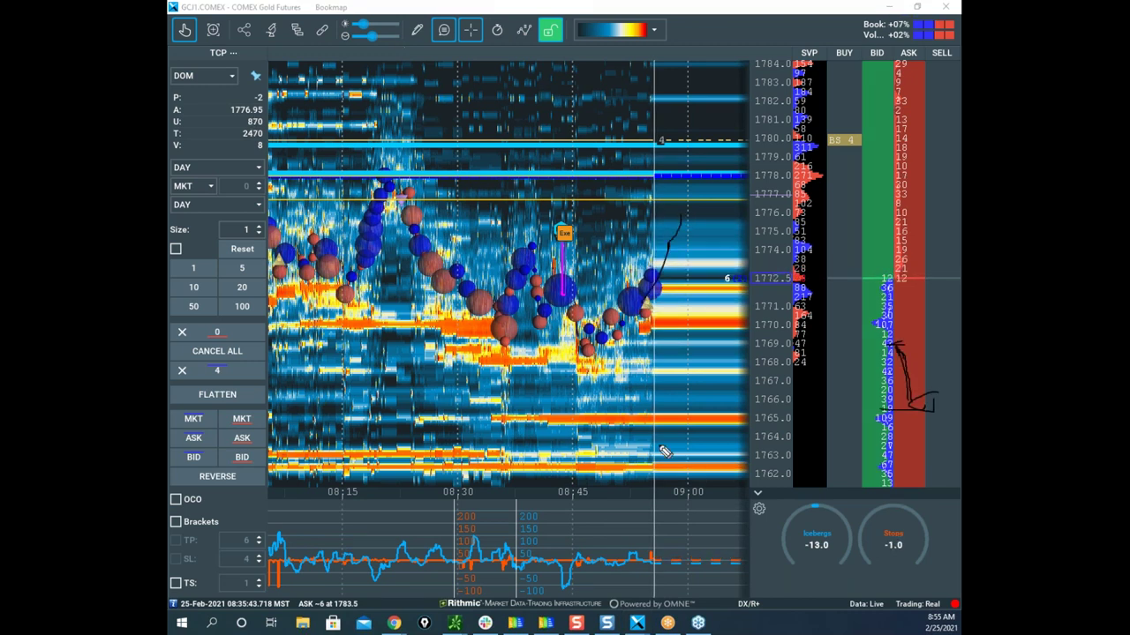
left_click_drag(566, 498, 556, 527)
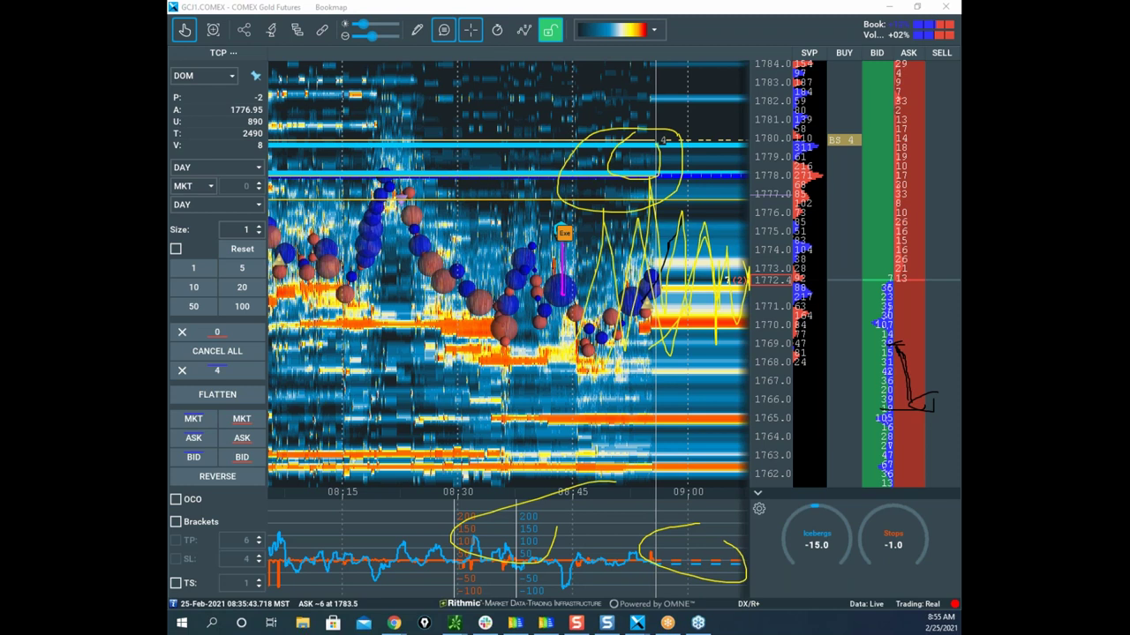
key("Escape")
mouse_move(838, 143)
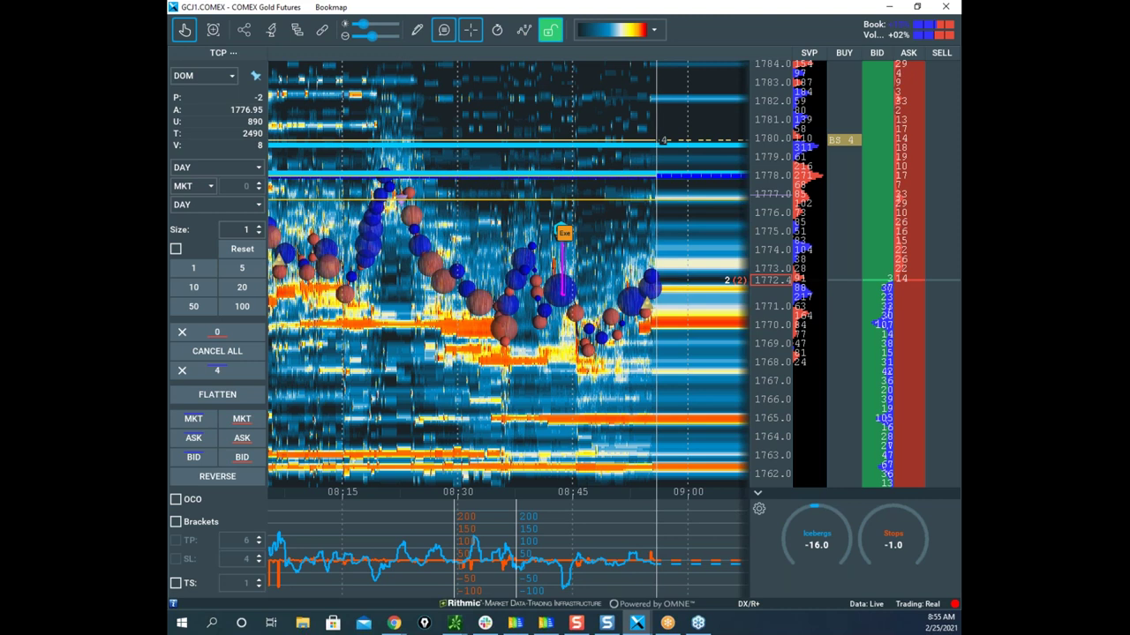
Bring up the E-Mini Nasdaq-100 chart and widen its price range to take in both resting stop orders
left_click_drag(777, 7, 170, 27)
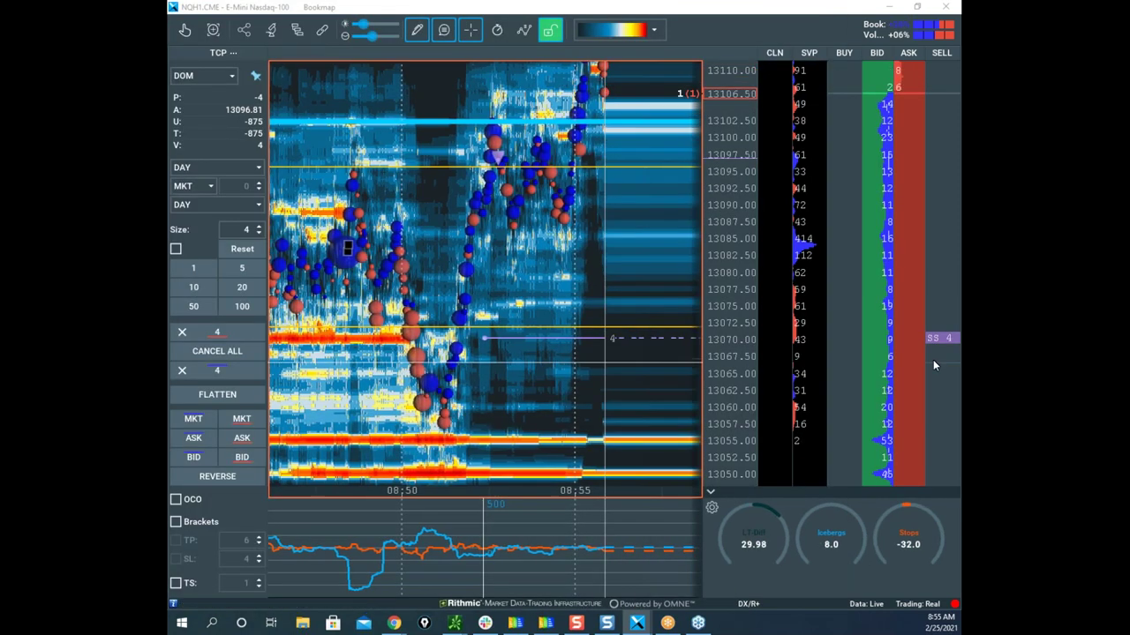
left_click_drag(714, 118, 720, 151)
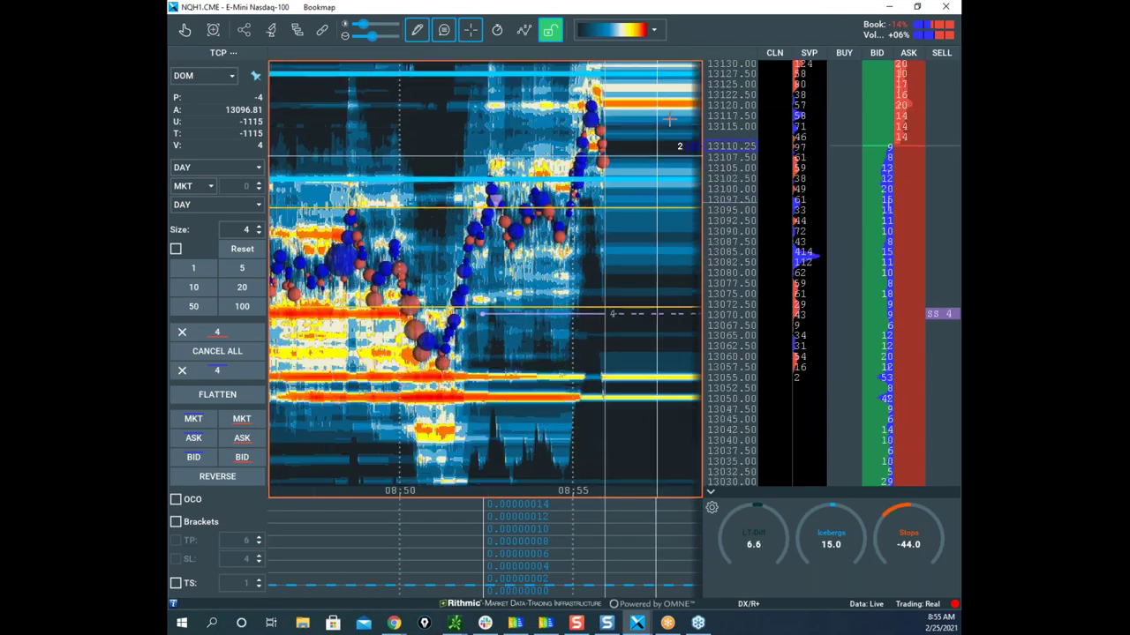
left_click_drag(725, 106, 729, 128)
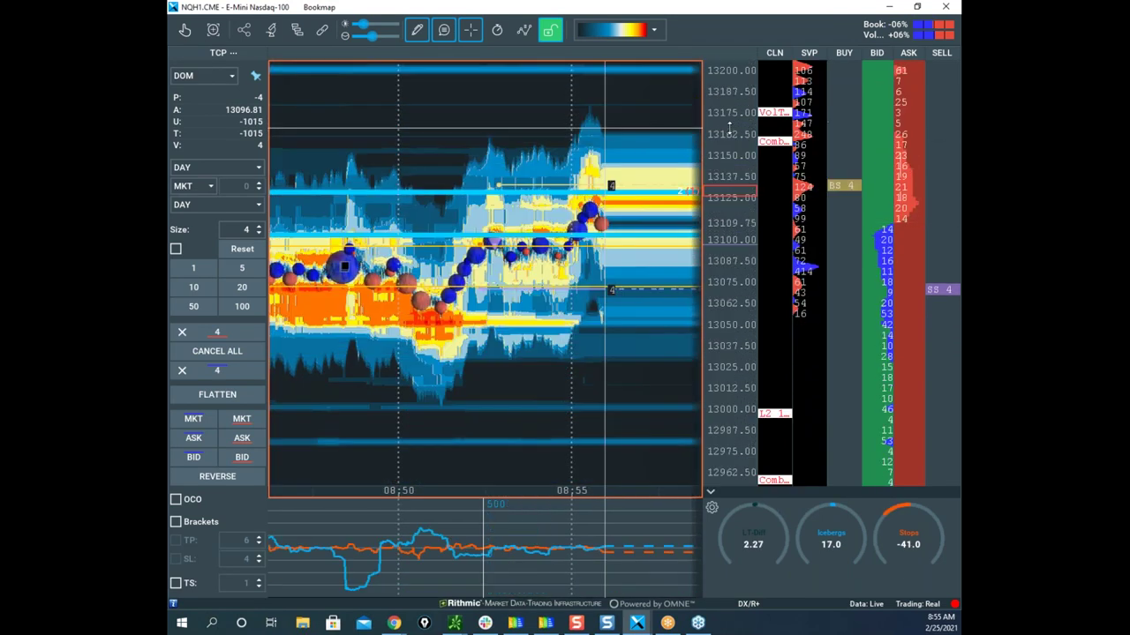
left_click_drag(731, 178, 731, 168)
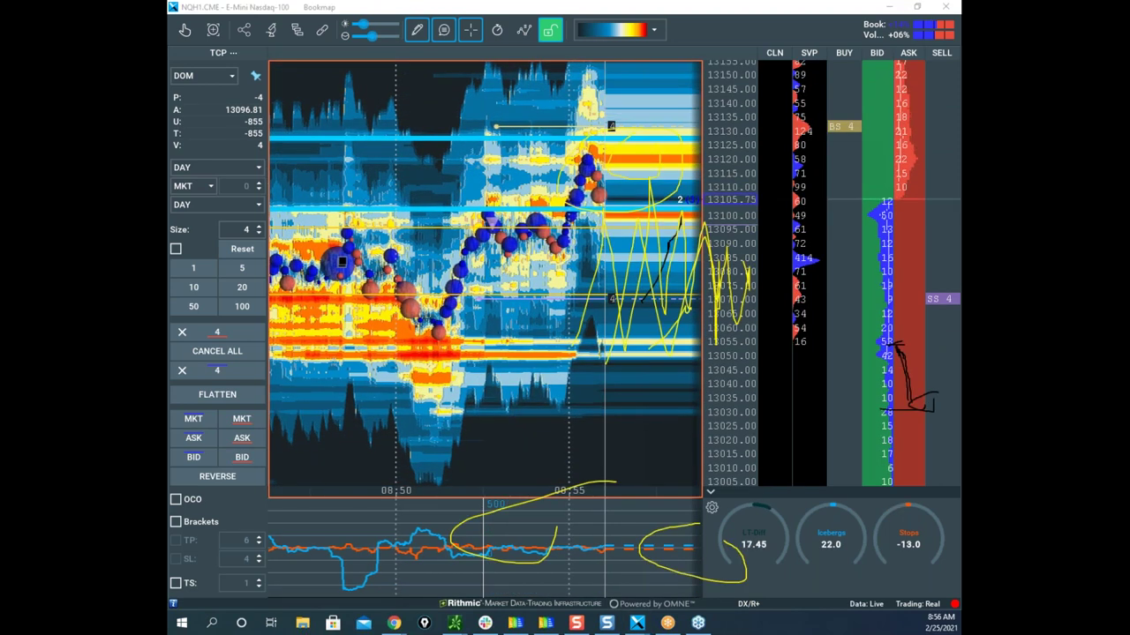
Circle the deep dip in the Nasdaq chart's lower indicator freehand, clear the ink, and rescale the prices to about 12985–13175
left_click(548, 623)
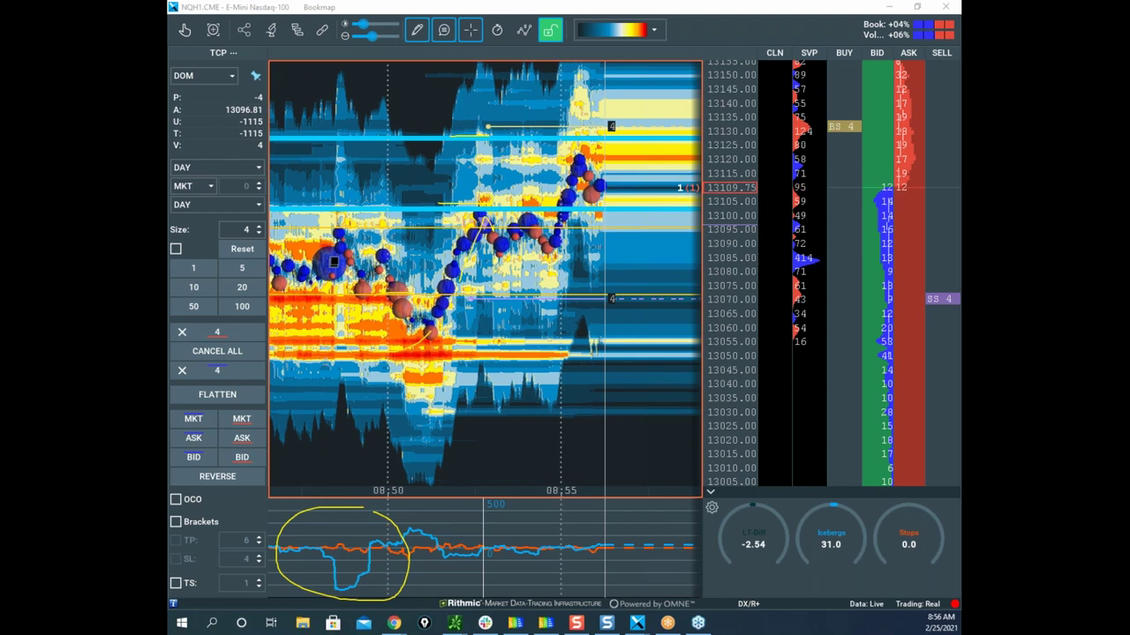
key("Escape")
mouse_move(715, 198)
left_mouse_down()
mouse_move(715, 159)
mouse_move(721, 205)
left_mouse_up()
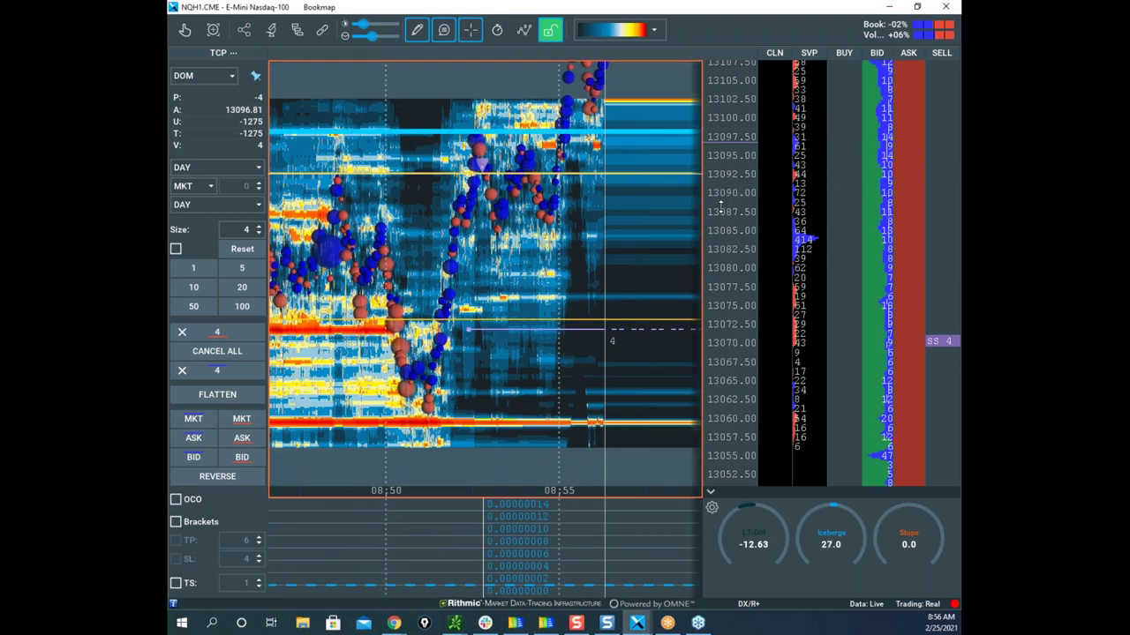
scroll(728, 129, "down", 5)
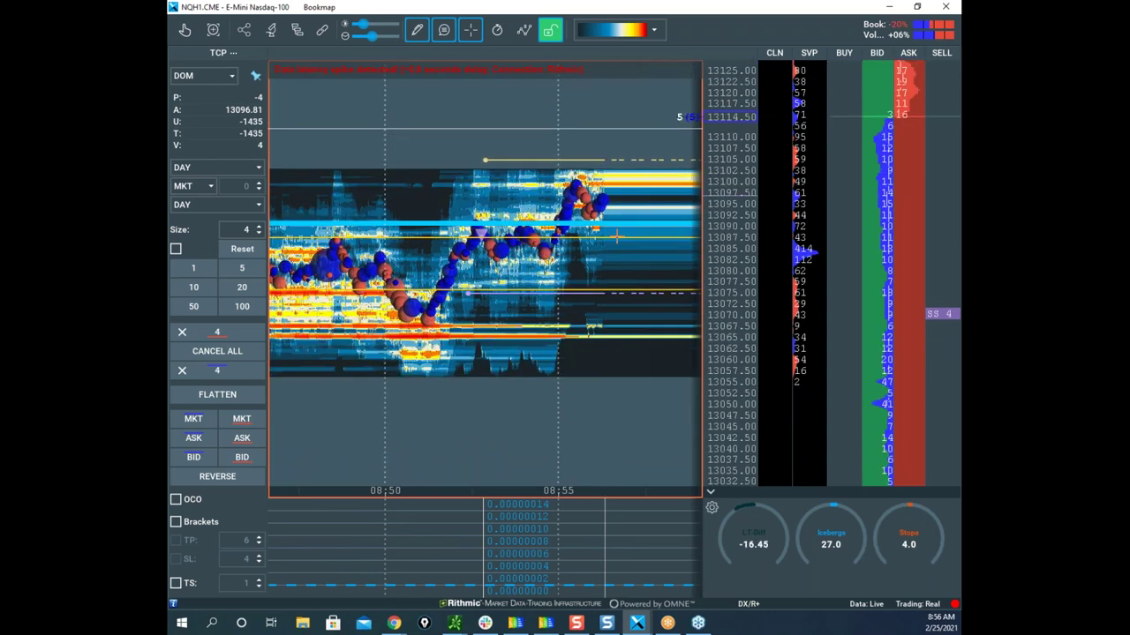
scroll(605, 292, "down", 3)
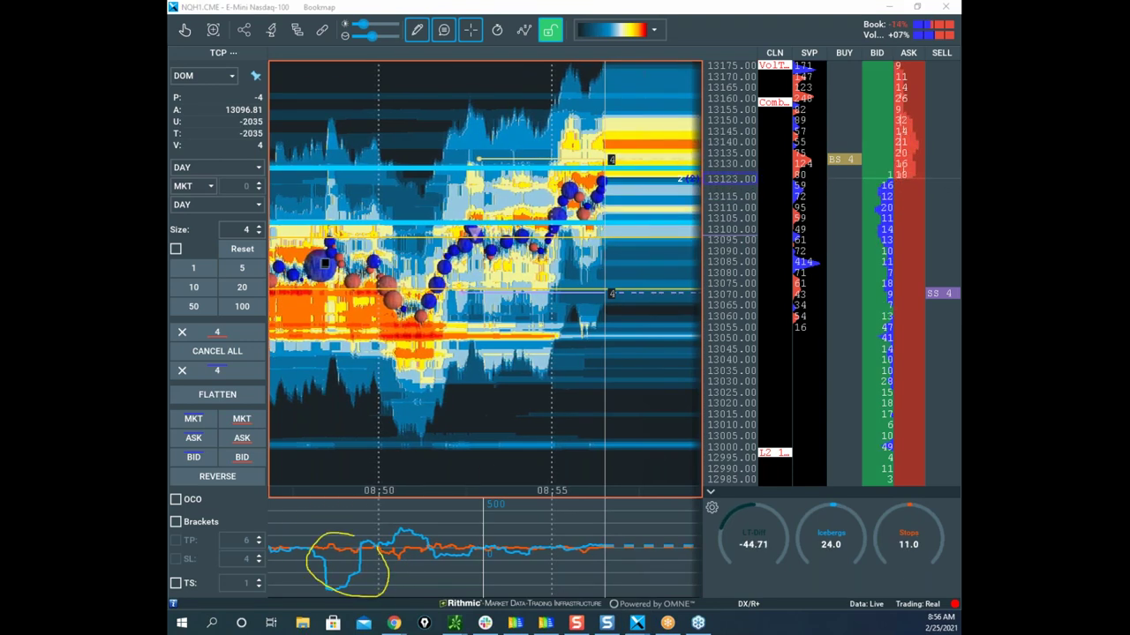
Extend the Nasdaq chart's time range back before 08:45, mark the recent pullback under 13100 freehand, and clear the ink
scroll(479, 107, "down", 3)
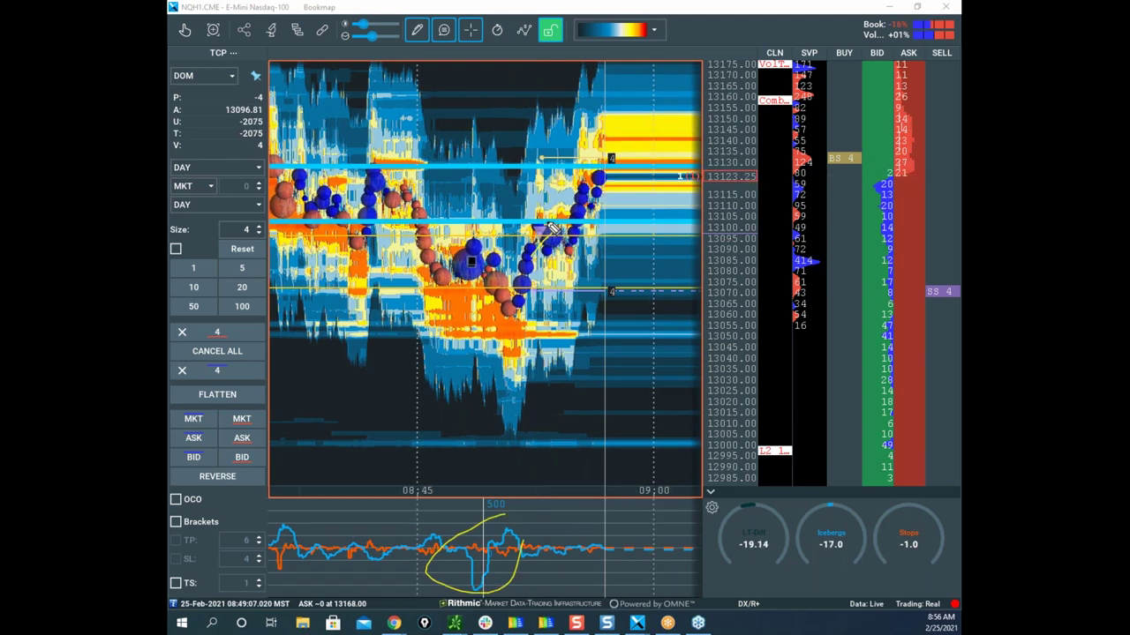
mouse_move(581, 268)
left_mouse_down()
mouse_move(580, 298)
mouse_move(603, 315)
left_mouse_up()
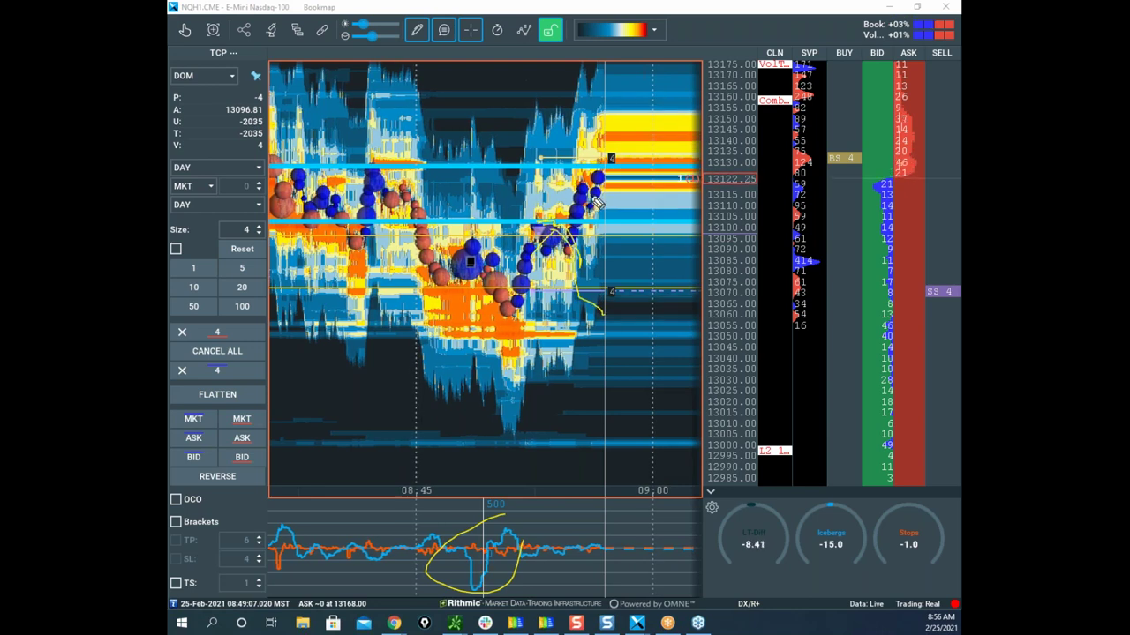
key("Escape")
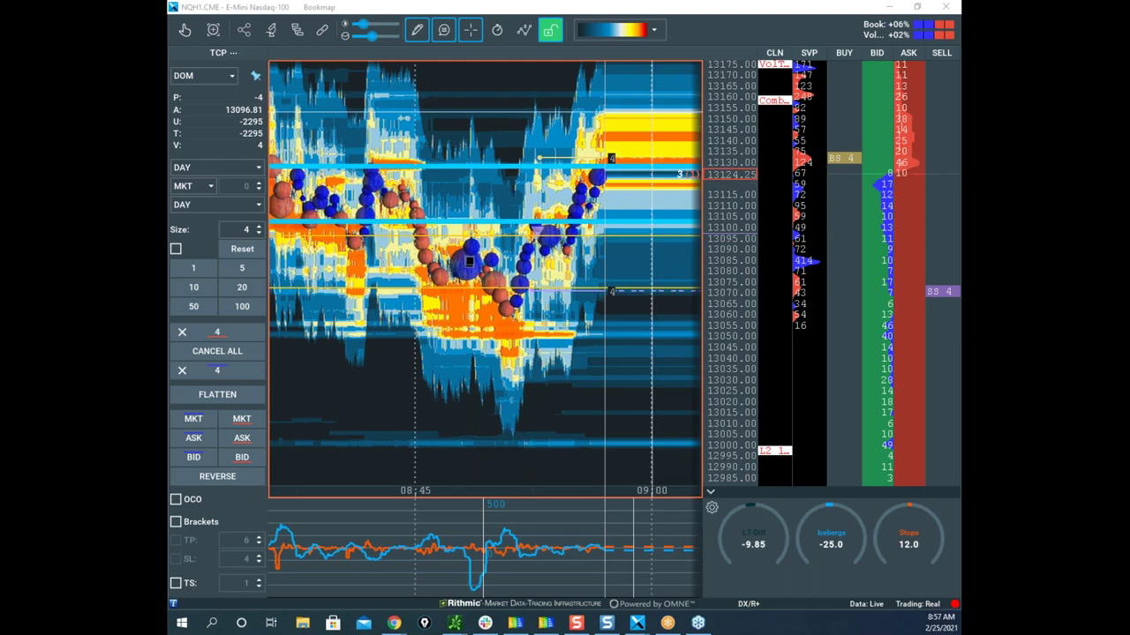
Turn off horizontal-line drawing by setting the drawing mode to None, and readjust the Nasdaq chart's price scale
left_click(416, 30)
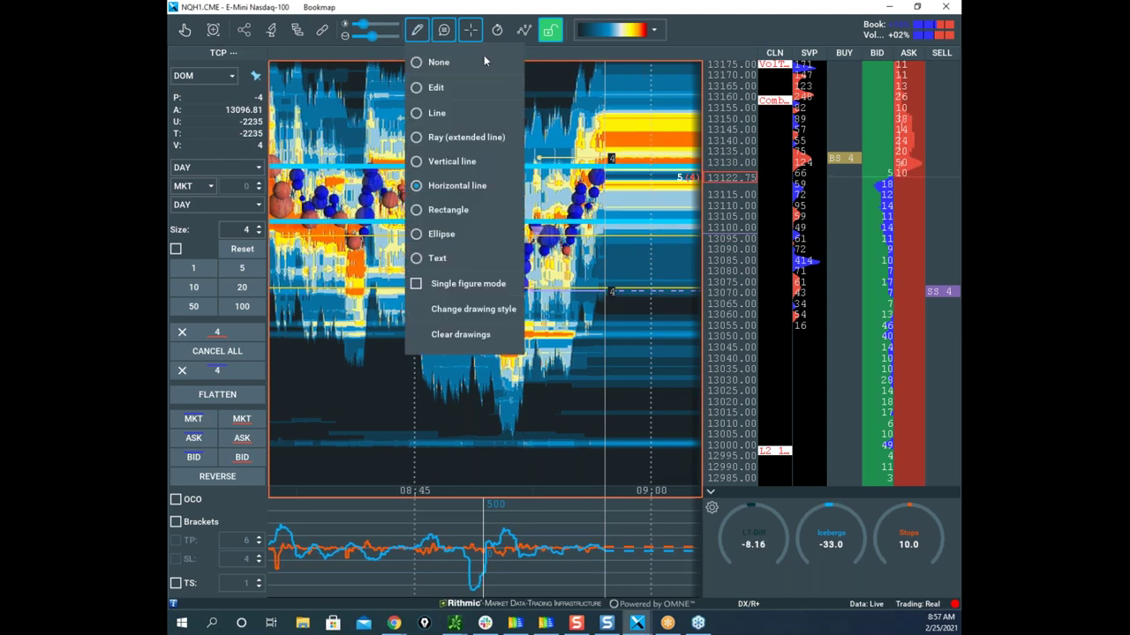
left_click(464, 64)
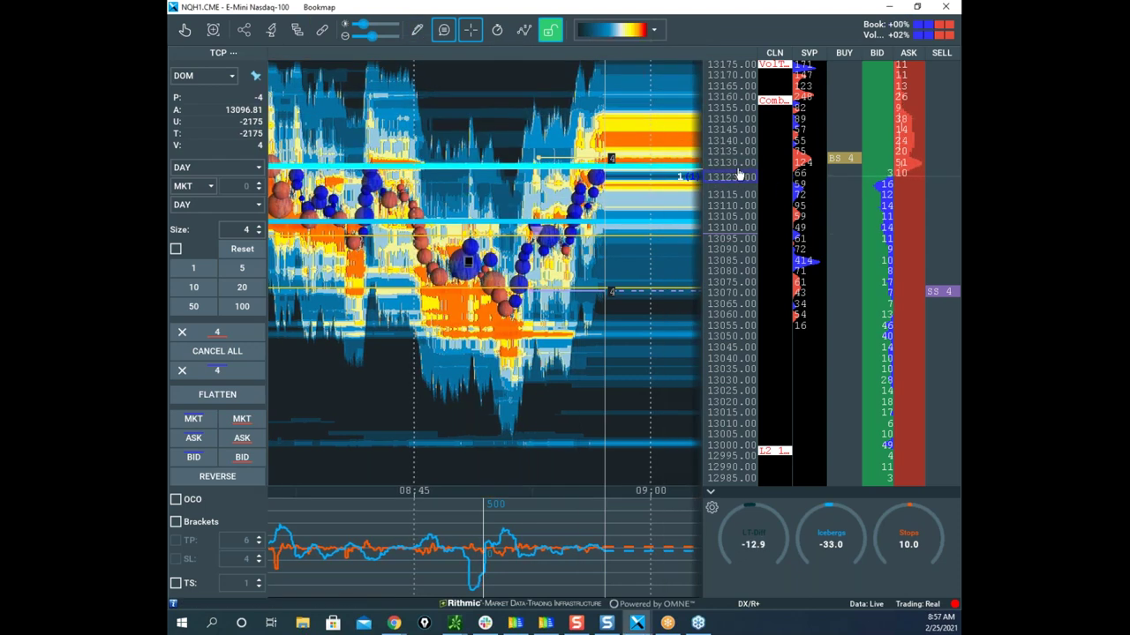
scroll(737, 168, "up", 3)
scroll(732, 159, "down", 4)
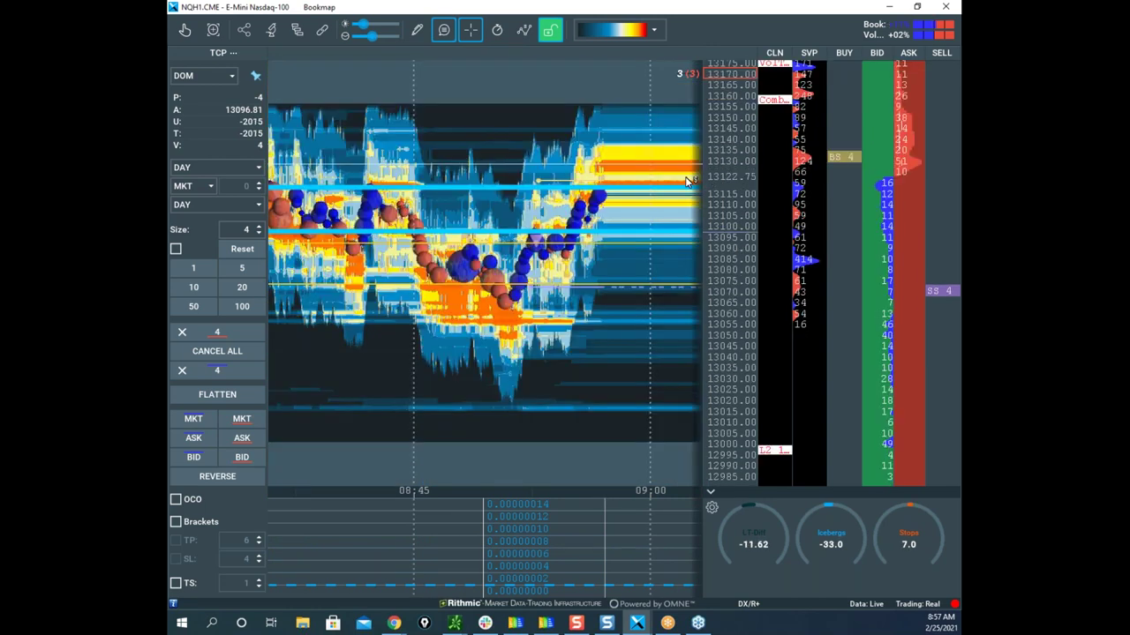
scroll(721, 164, "up", 1)
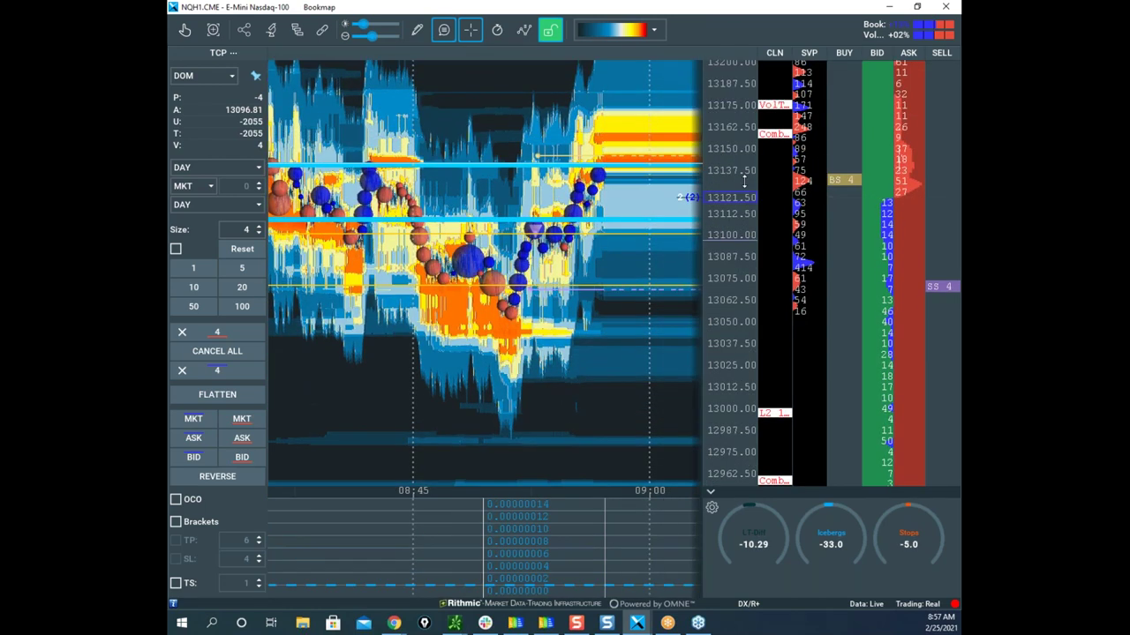
scroll(722, 162, "up", 2)
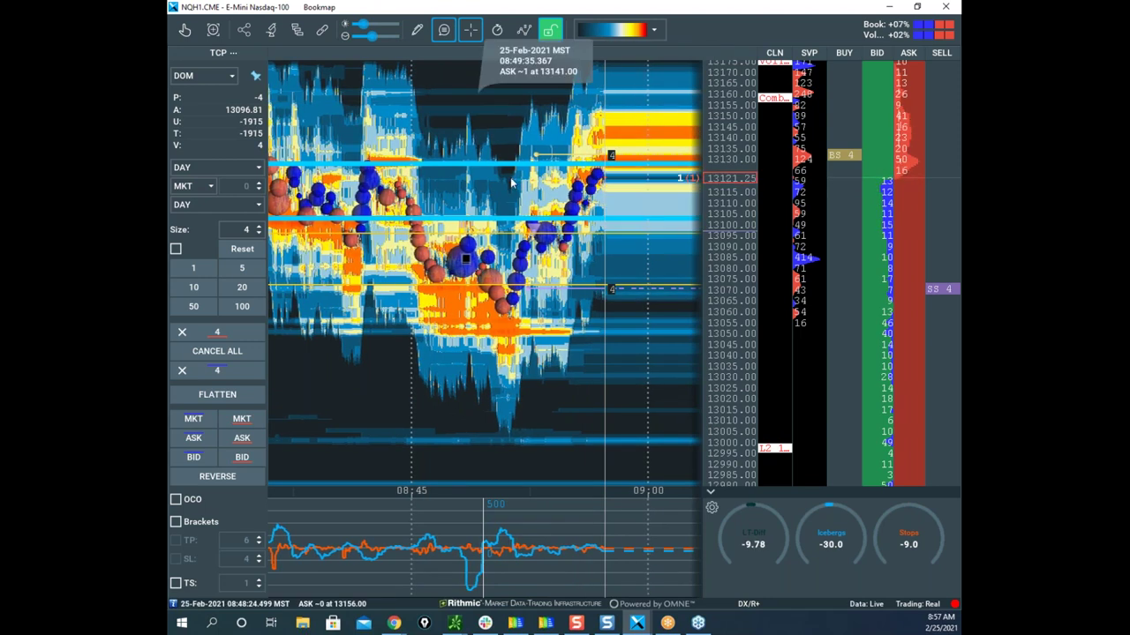
Enter drawing edit mode and recolour the yellow horizontal line near 13095 to light blue
right_click(540, 243)
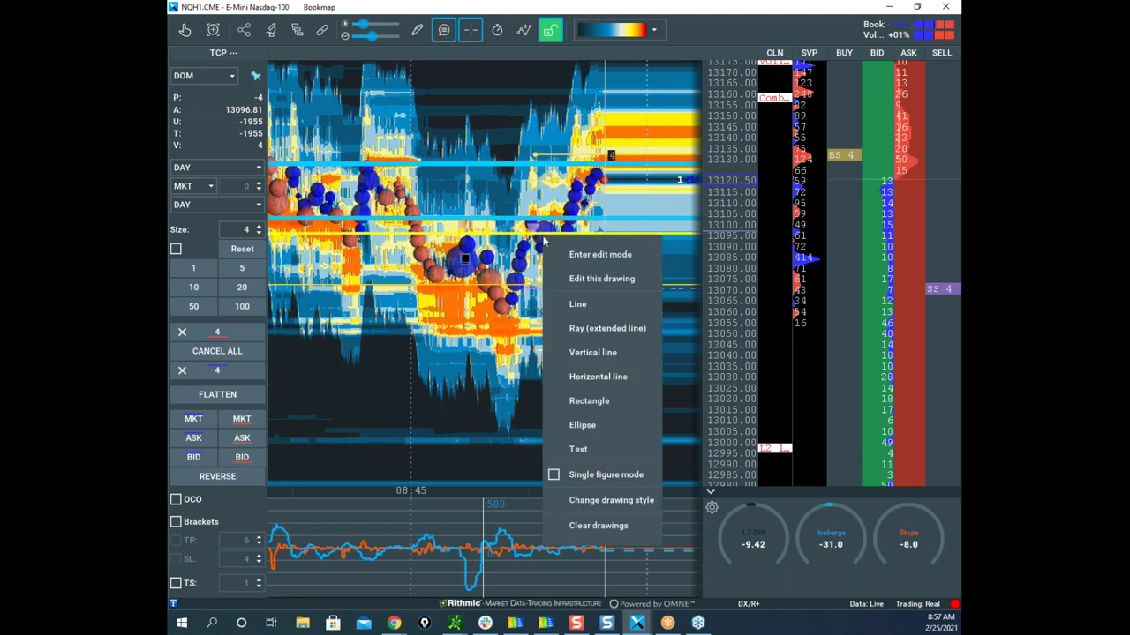
left_click(613, 256)
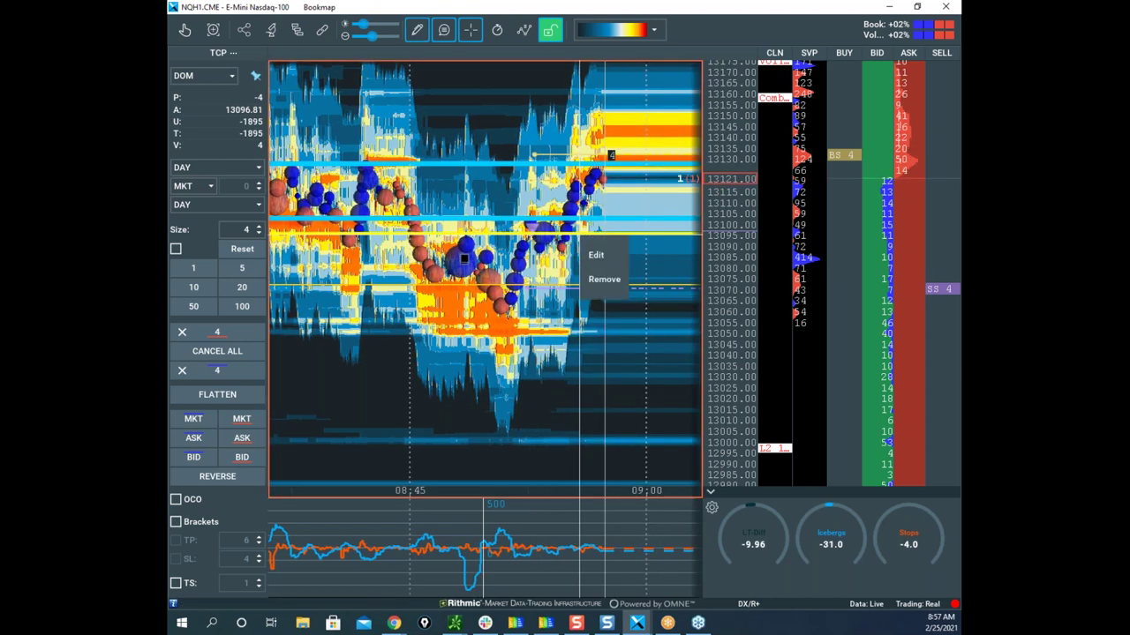
left_click(594, 255)
left_click(587, 277)
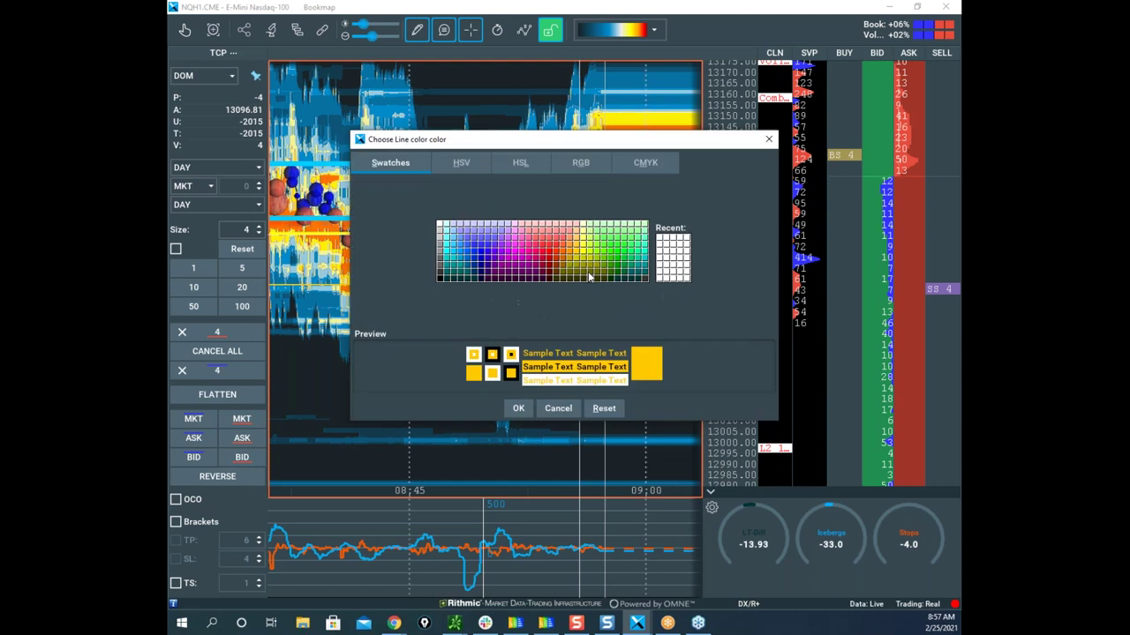
left_click(463, 258)
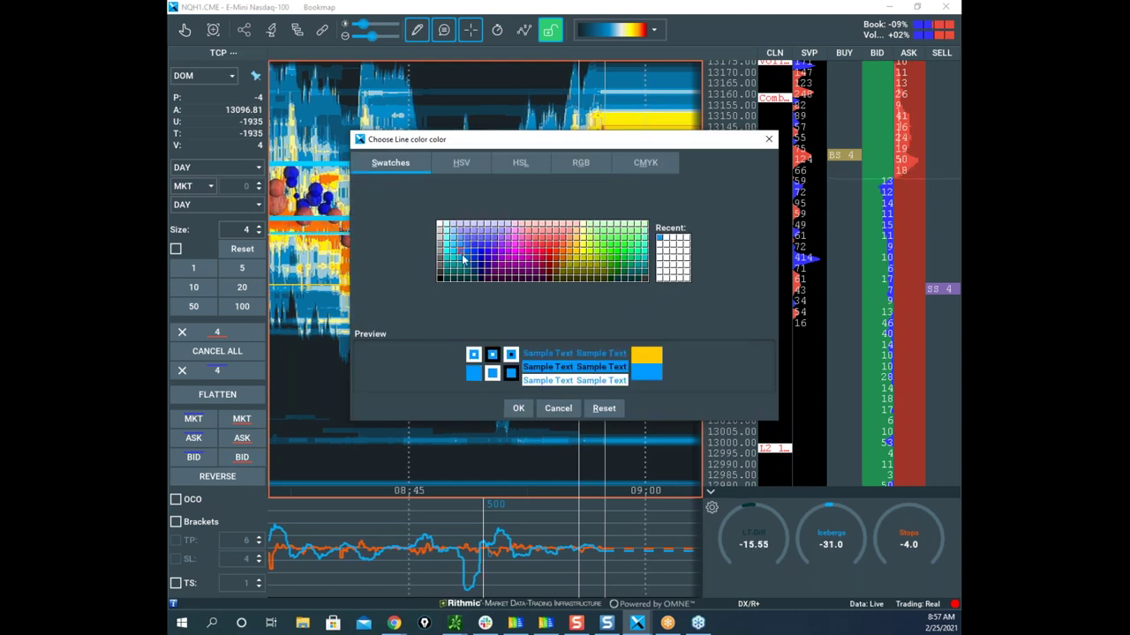
left_click(456, 251)
left_click(518, 409)
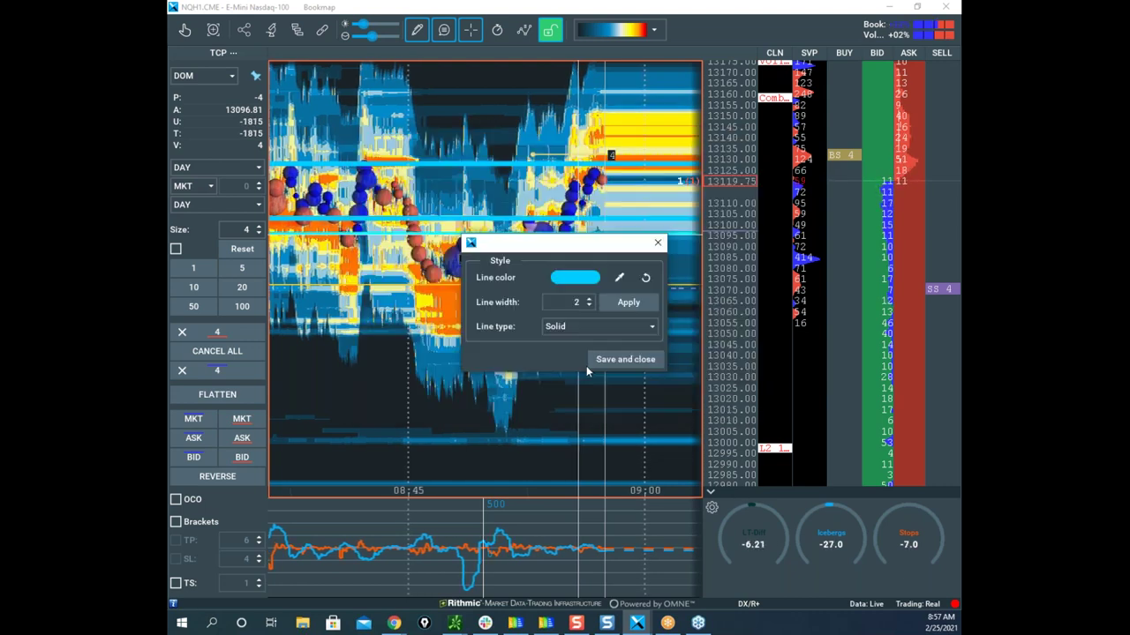
Set the width of the horizontal line near 13095 to 10 and save the line style
left_click(590, 301)
left_click(589, 301)
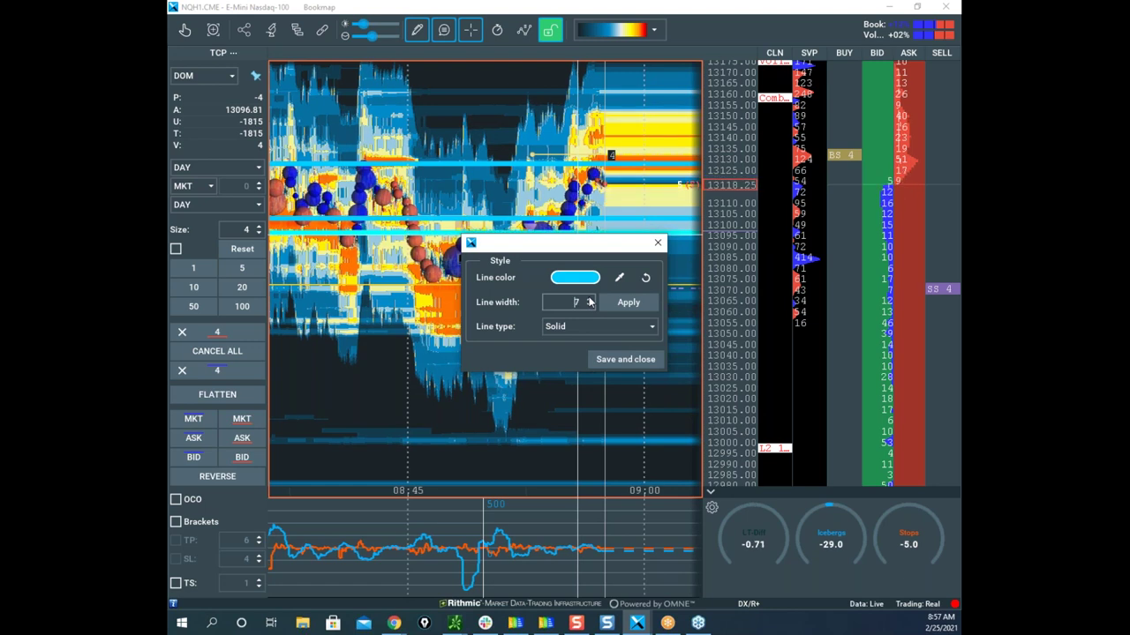
left_click(589, 300)
left_click(590, 300)
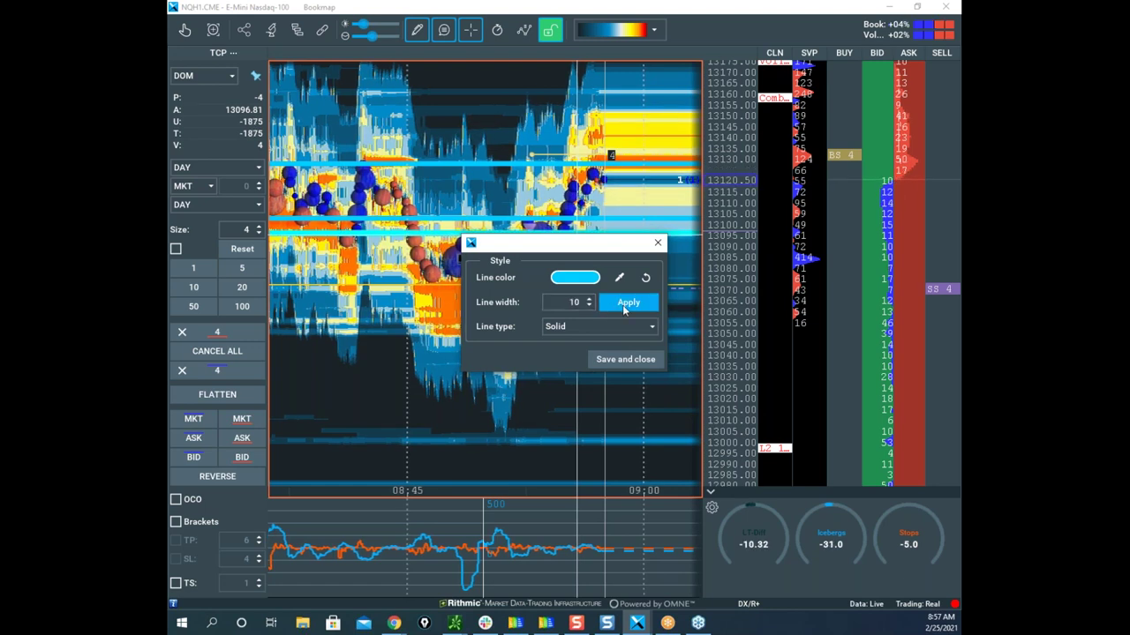
left_click(617, 362)
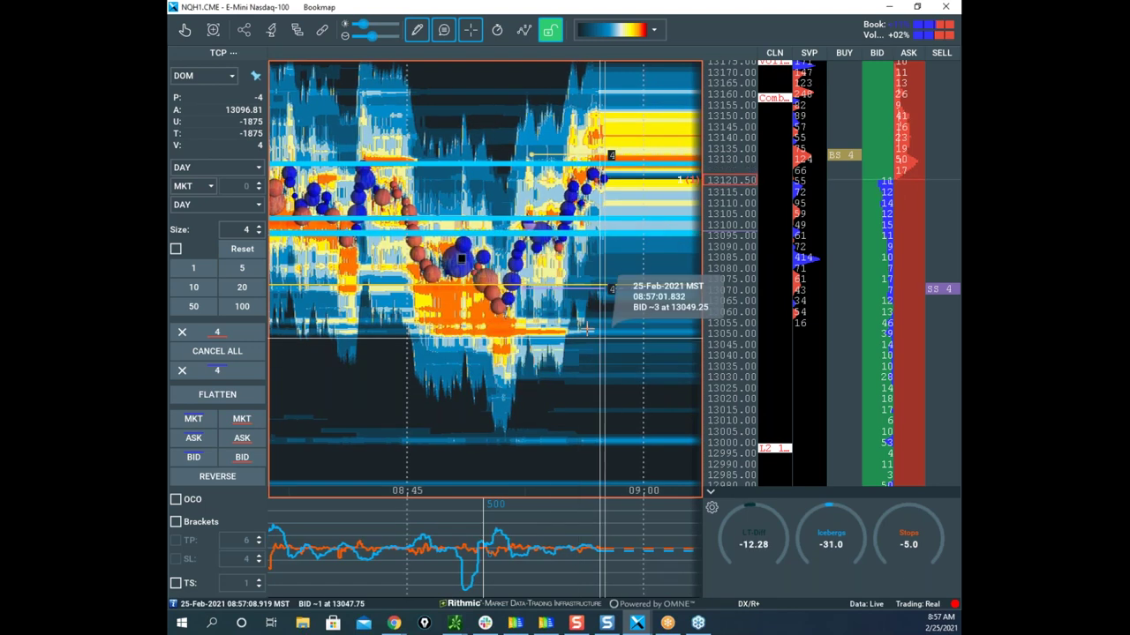
Recolour the yellow horizontal line near 13072 to light blue, thicken it, and save the line style
right_click(537, 286)
left_click(554, 305)
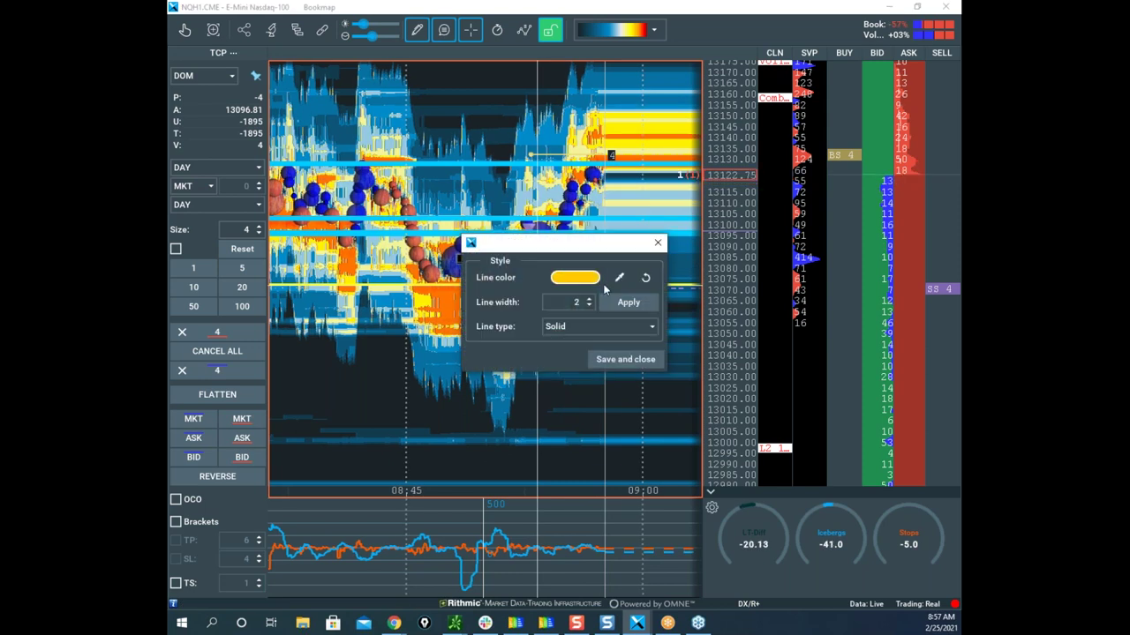
left_click(578, 279)
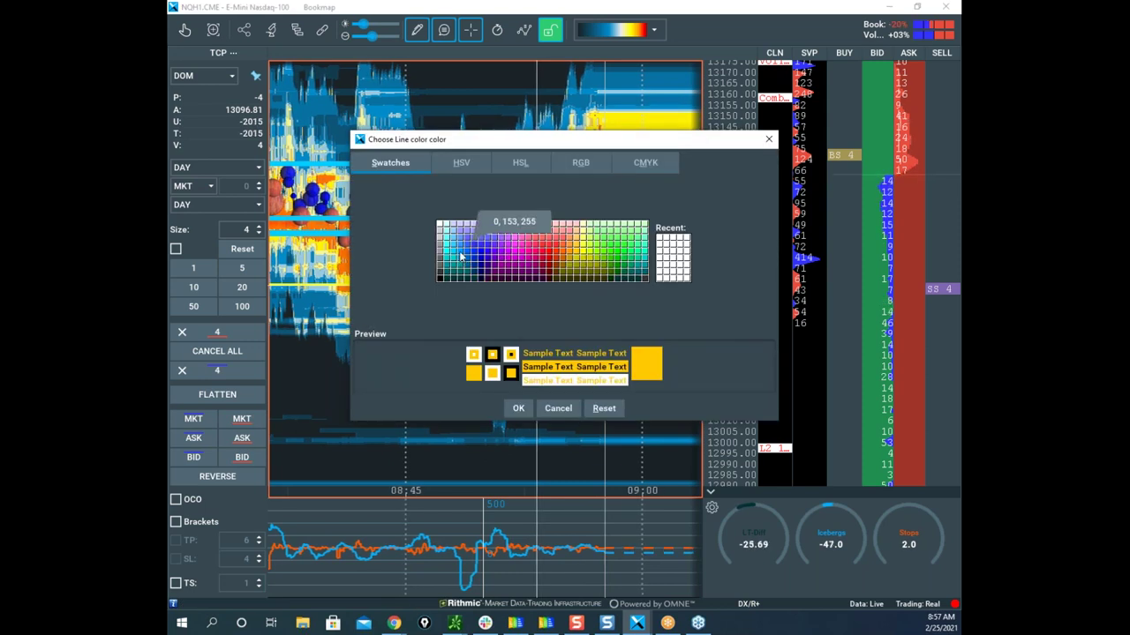
left_click(460, 256)
left_click(522, 408)
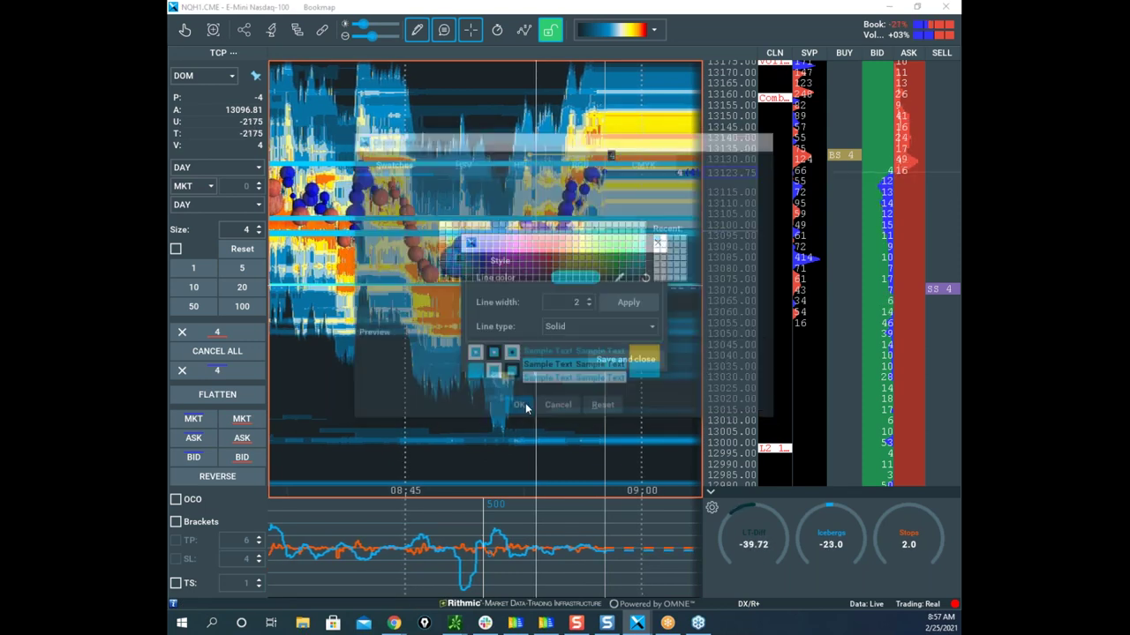
left_click(590, 301)
left_click(608, 309)
left_click(625, 359)
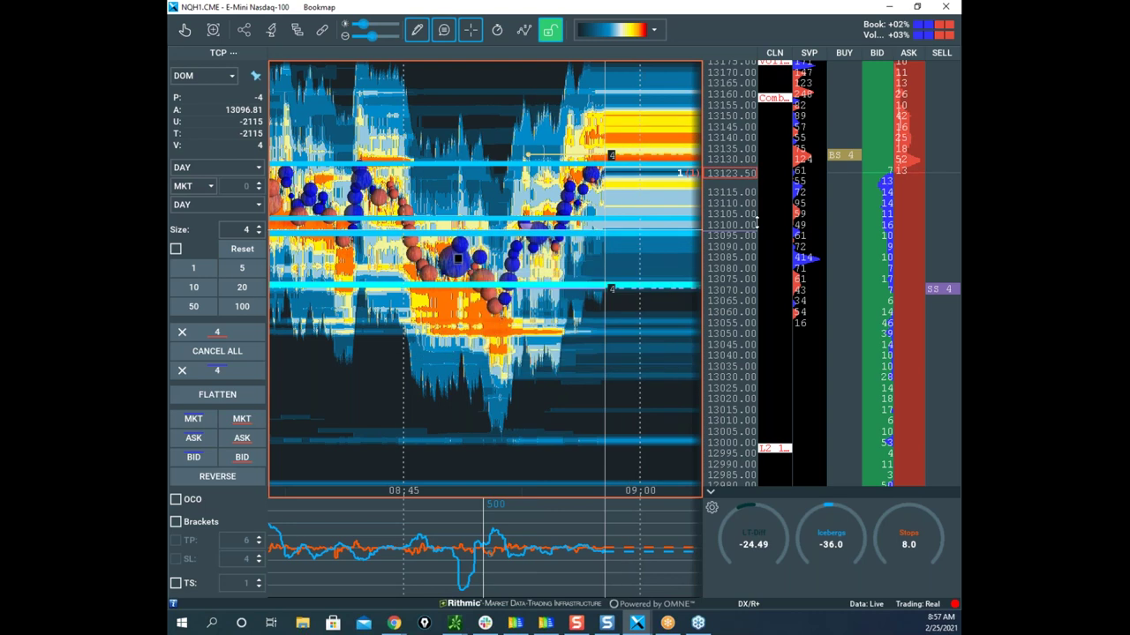
Sketch a projected price drop to about 13015 freehand on the Nasdaq chart and clear the ink
scroll(735, 162, "up", 3)
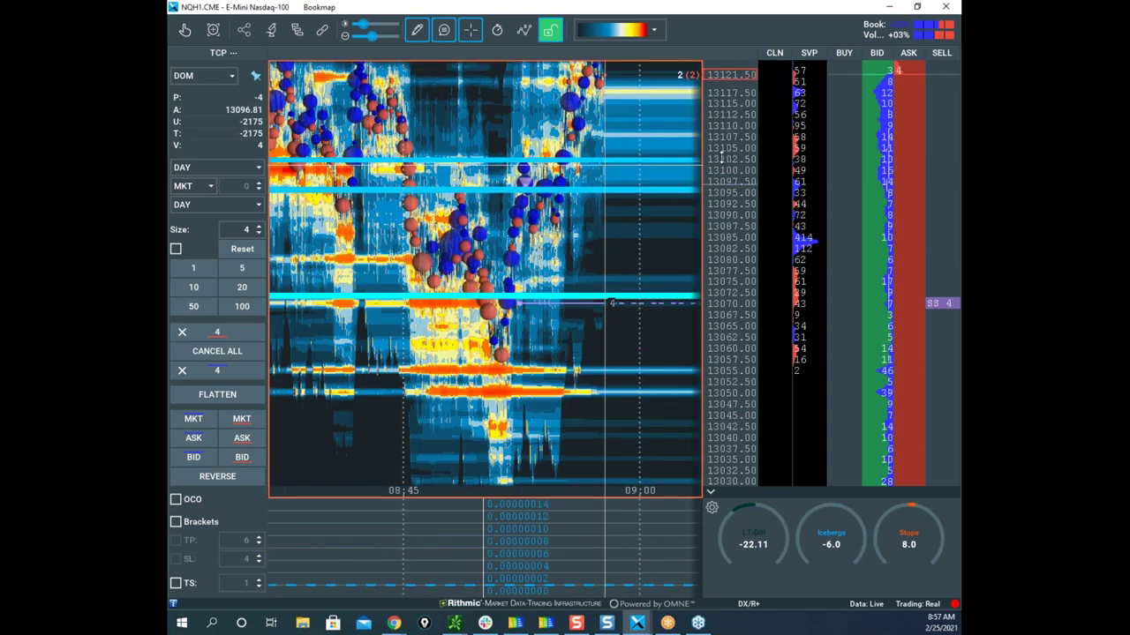
scroll(713, 154, "down", 3)
scroll(713, 152, "down", 3)
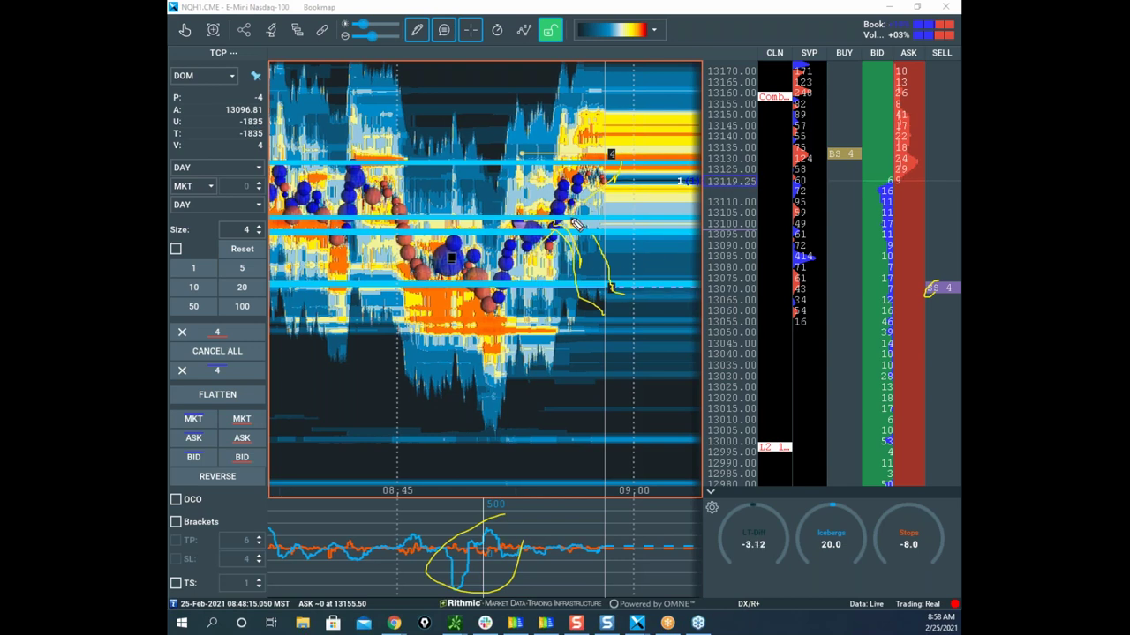
mouse_move(623, 308)
left_mouse_down()
mouse_move(638, 411)
mouse_move(657, 391)
left_mouse_up()
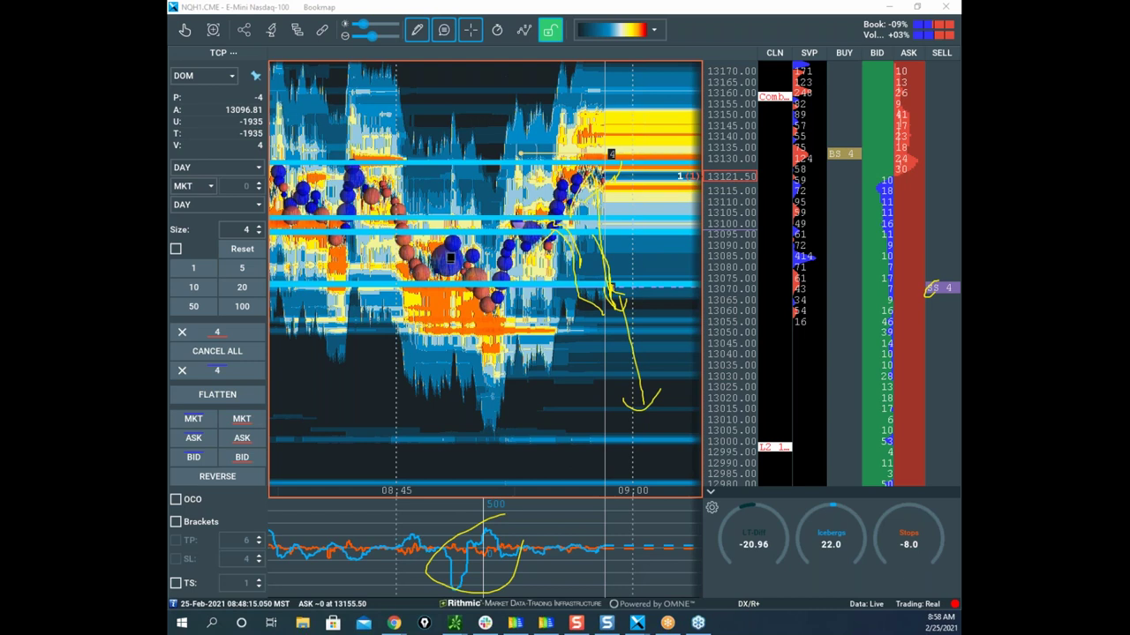
key("Escape")
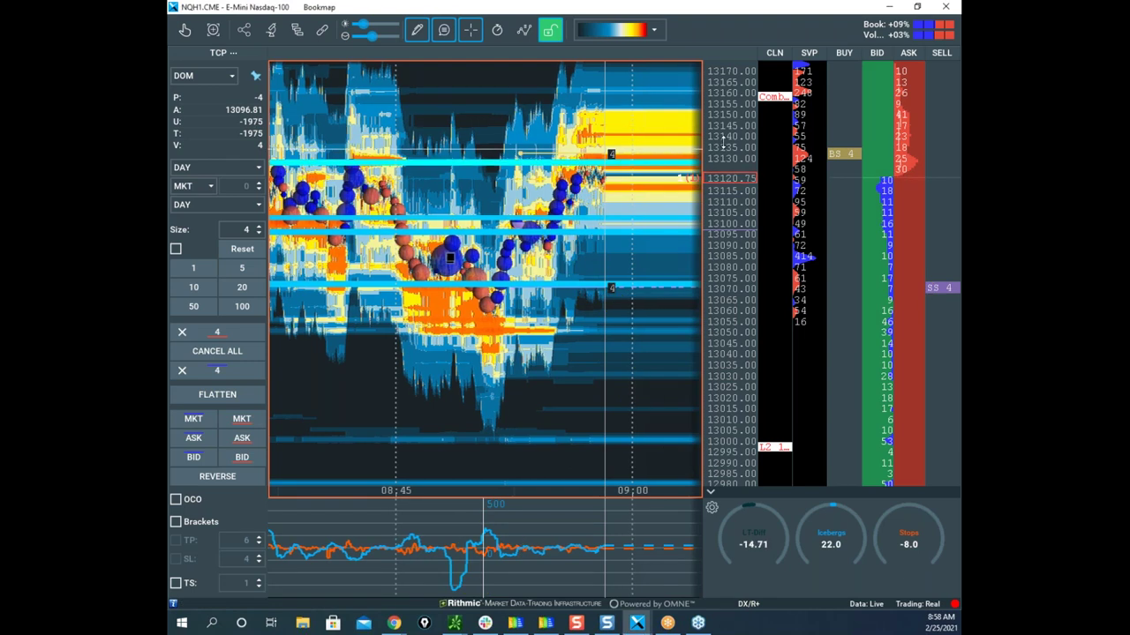
Move the 4-contract buy stop order on the Nasdaq price ladder up to about 13135
scroll(722, 180, "up", 3)
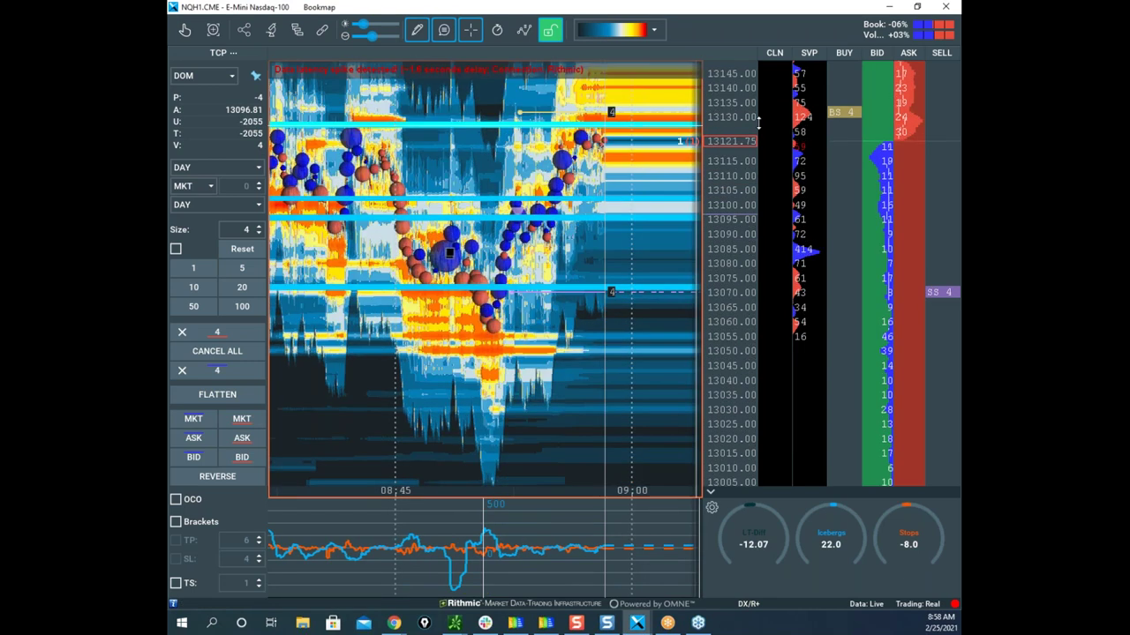
left_click_drag(836, 115, 836, 104)
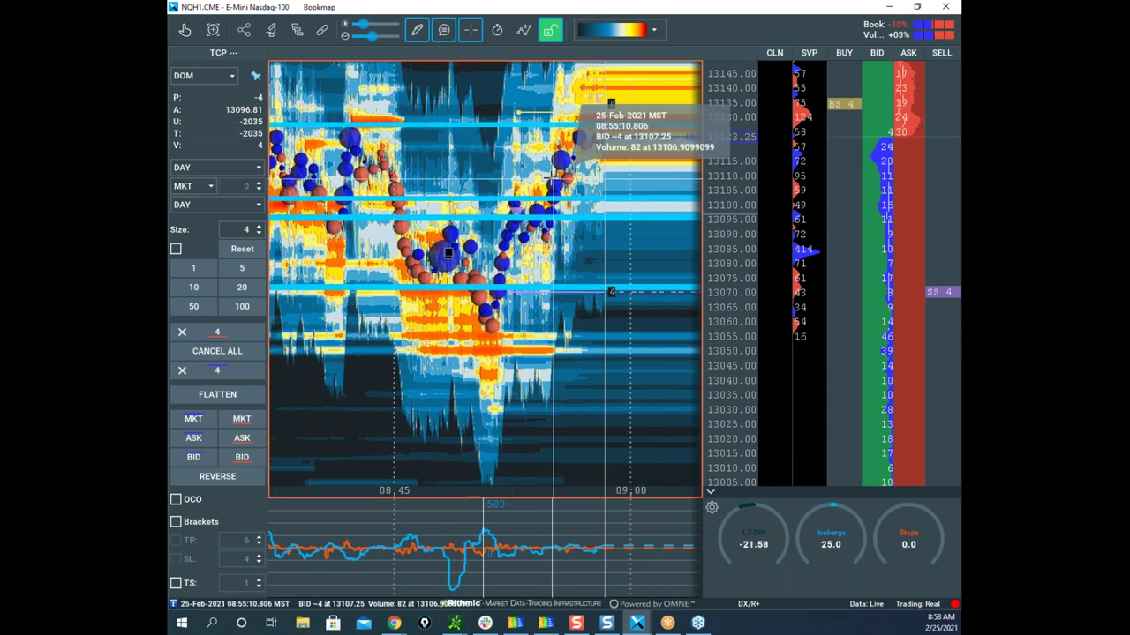
scroll(549, 95, "down", 2)
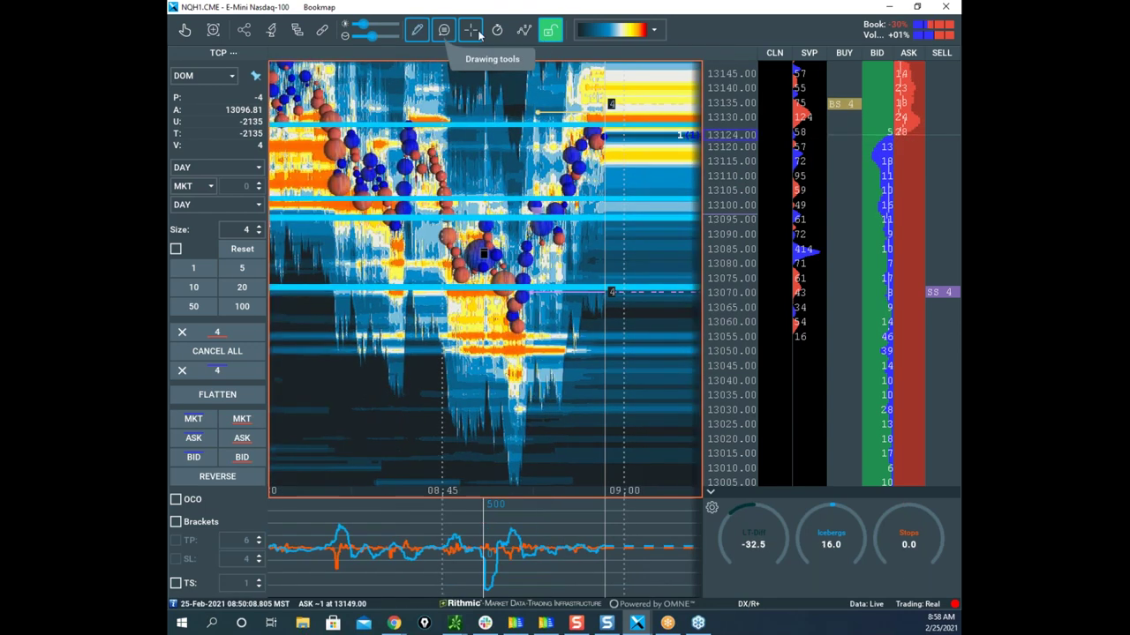
Turn off the drawing tools, enable chart panning, and shift the Nasdaq chart to show prices up to 13180
left_click(419, 30)
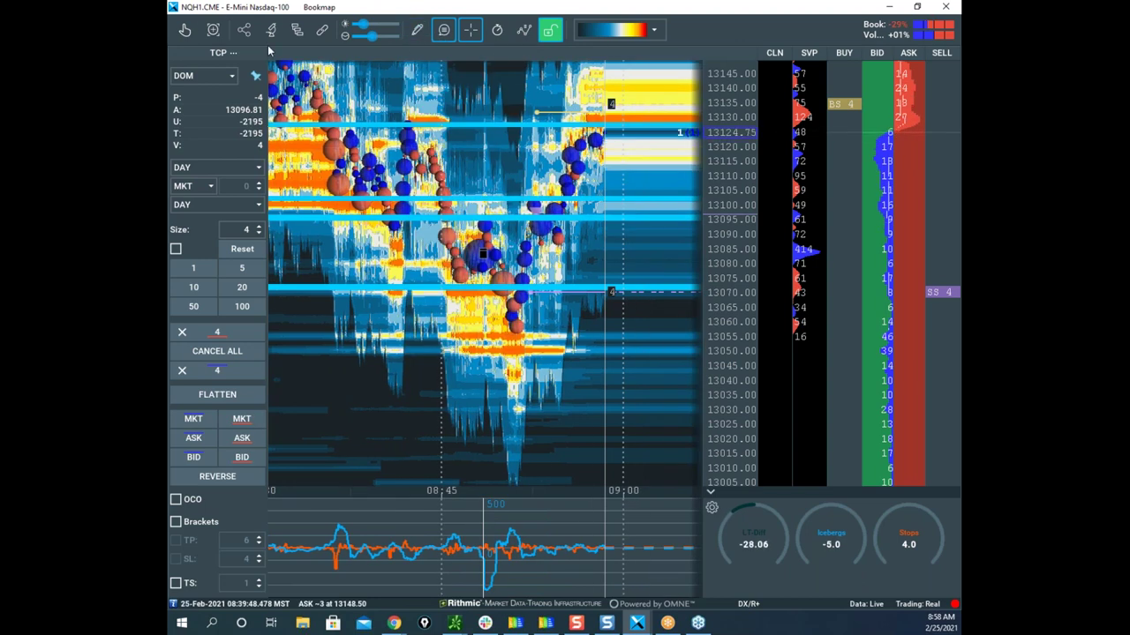
left_click(186, 31)
left_click_drag(640, 178, 630, 255)
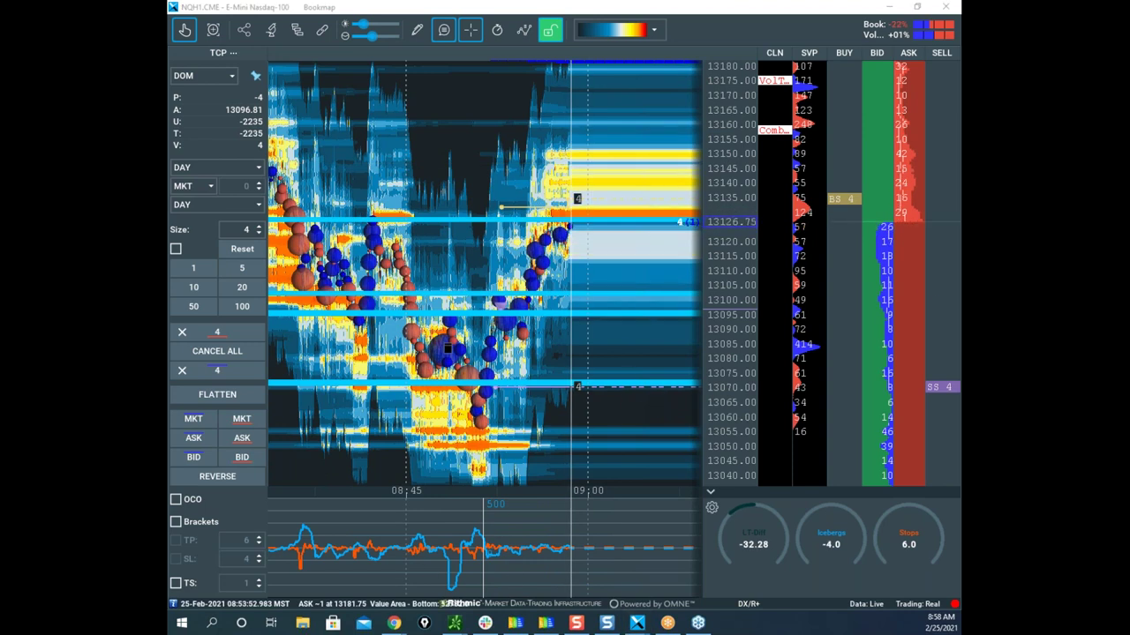
Sketch a rise to about 13165 with a reversal, trace the earlier peak shape freehand, and clear the ink
left_click_drag(612, 118, 650, 110)
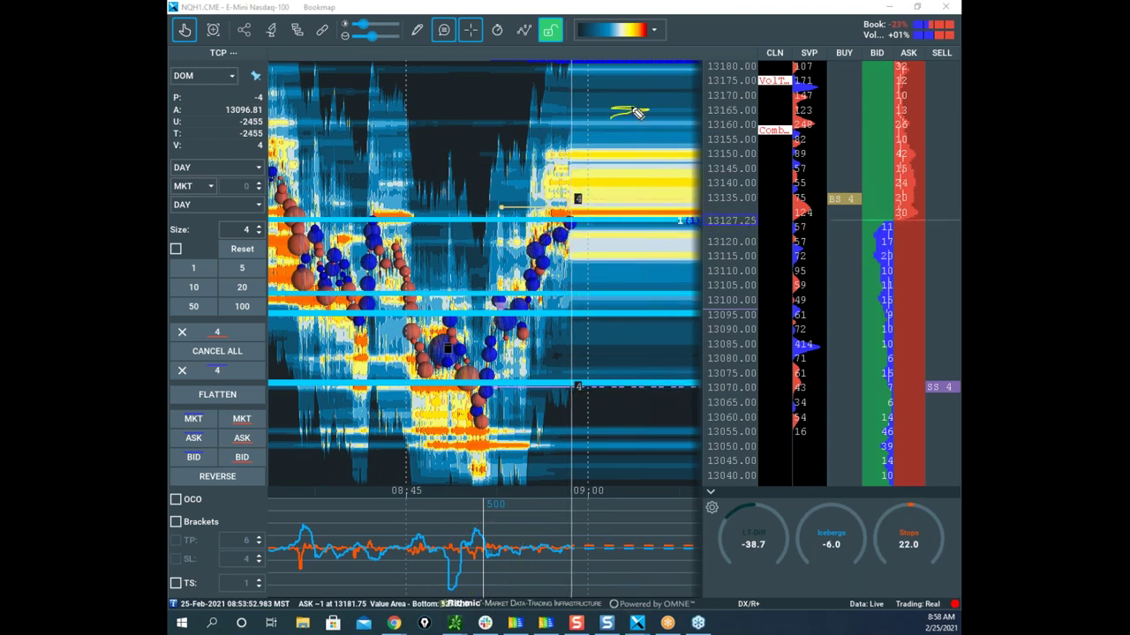
mouse_move(548, 240)
left_mouse_down()
mouse_move(632, 110)
mouse_move(635, 262)
left_mouse_up()
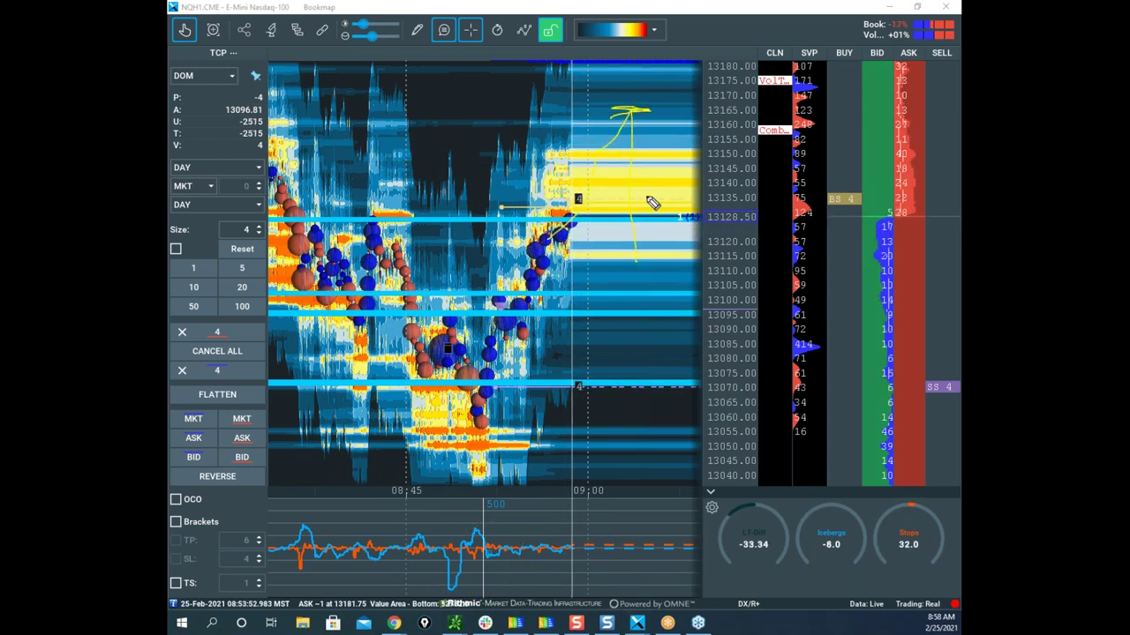
left_click_drag(460, 80, 454, 82)
mouse_move(427, 217)
left_mouse_down()
mouse_move(477, 75)
mouse_move(533, 194)
left_mouse_up()
left_click_drag(596, 222, 655, 228)
key("Escape")
Rescale the Nasdaq chart's prices to about 13062–13155 and sketch possible price paths above the current price freehand
scroll(730, 118, "up", 3)
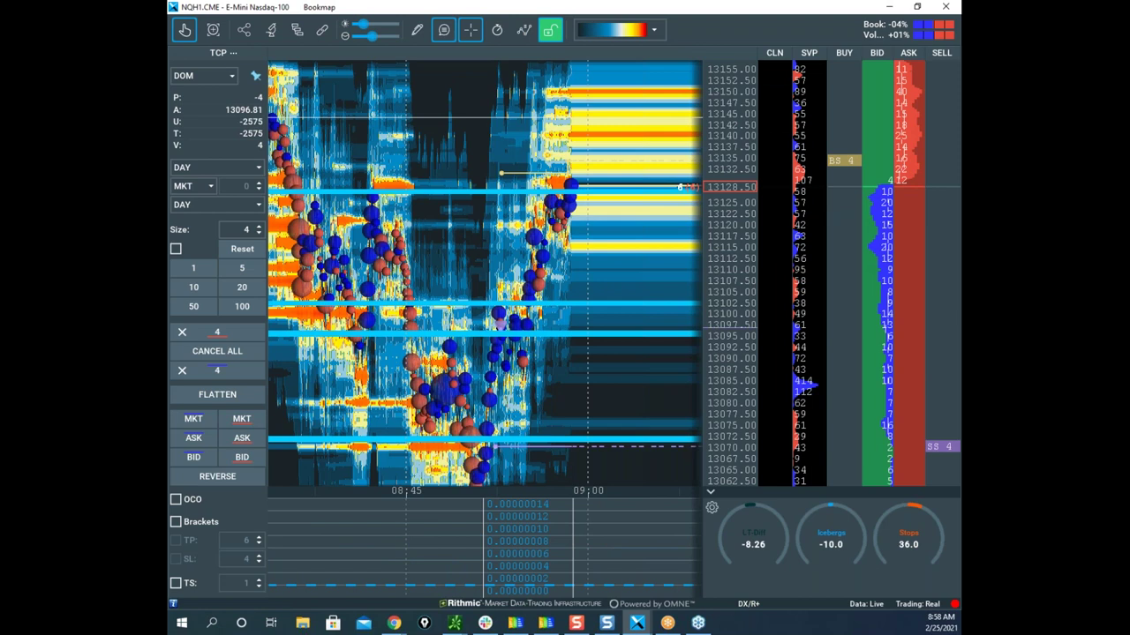
scroll(608, 210, "up", 2)
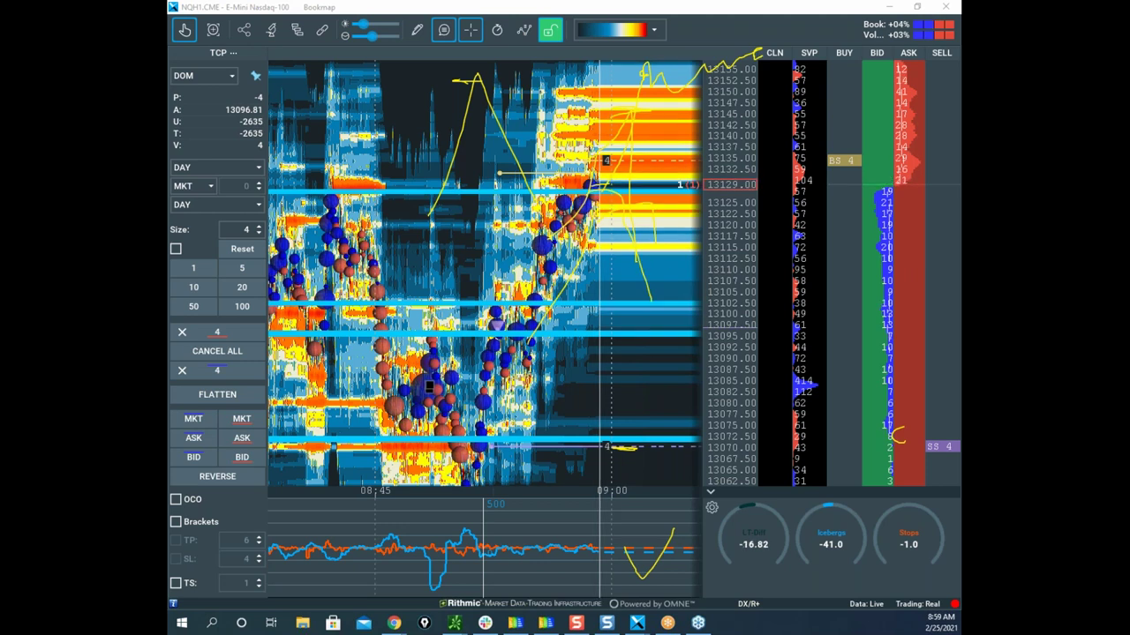
left_click_drag(638, 9, 630, 0)
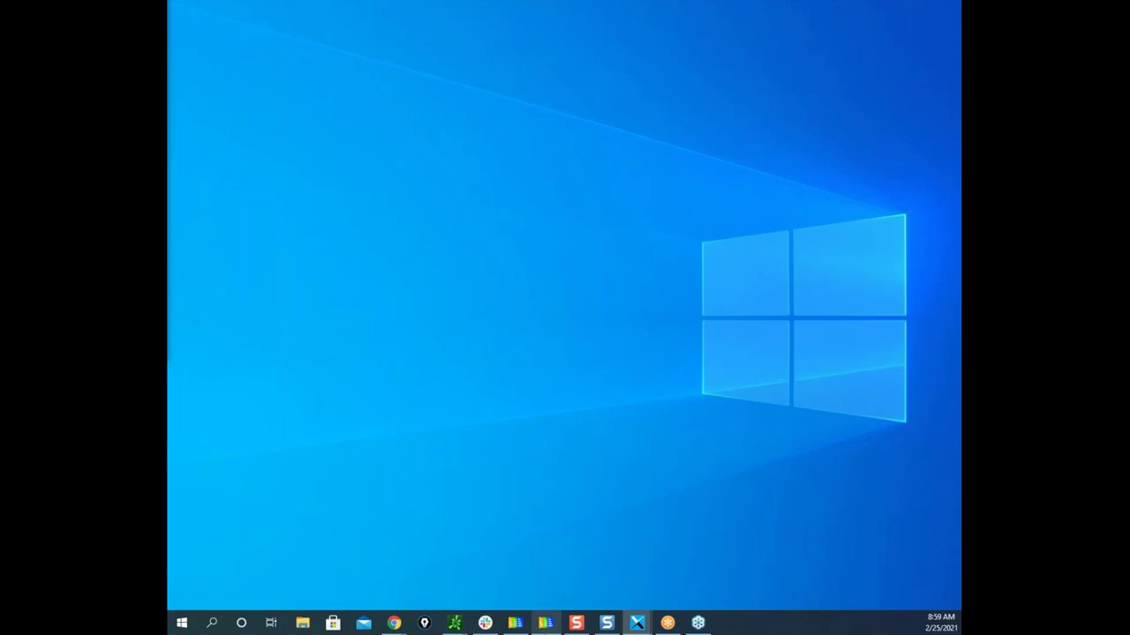
Switch to the E-Mini S&P 500 chart window and maximize it
mouse_move(637, 623)
left_click_drag(174, 111, 795, 103)
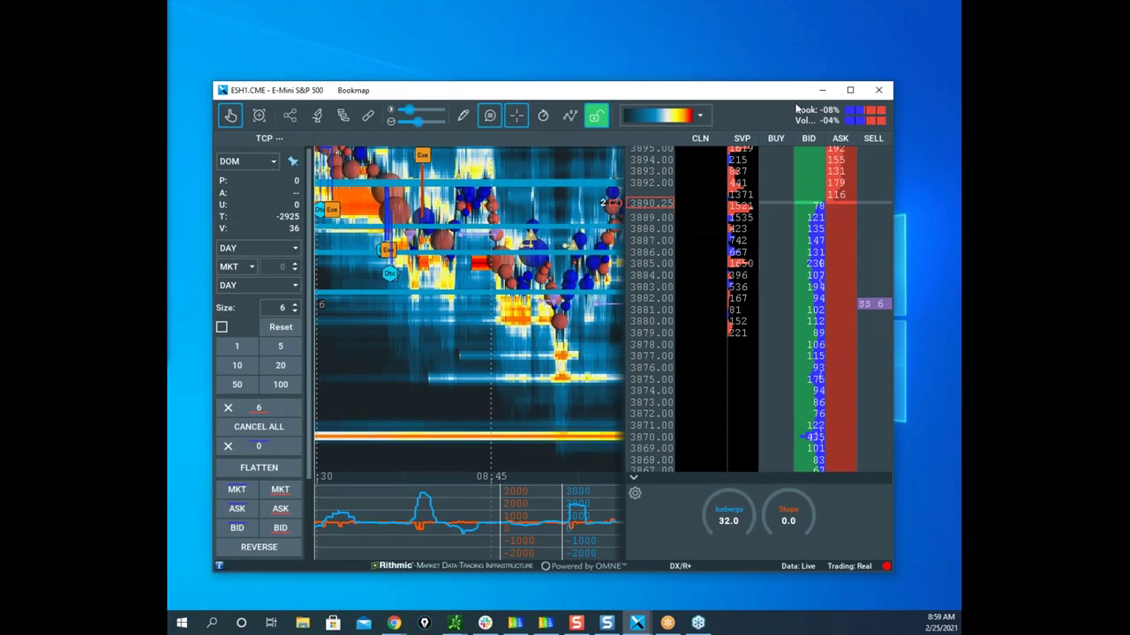
left_click(852, 91)
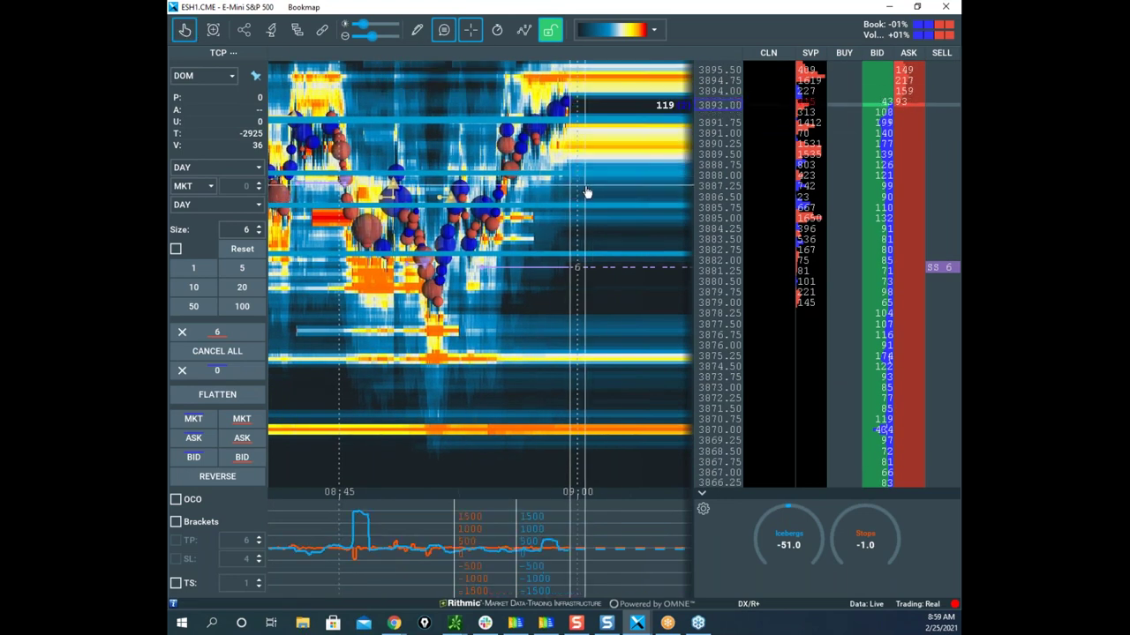
Rescale the S&P 500 chart to about 3877–3905 and extend its time range to span 08:30–09:30
left_click_drag(587, 192, 598, 313)
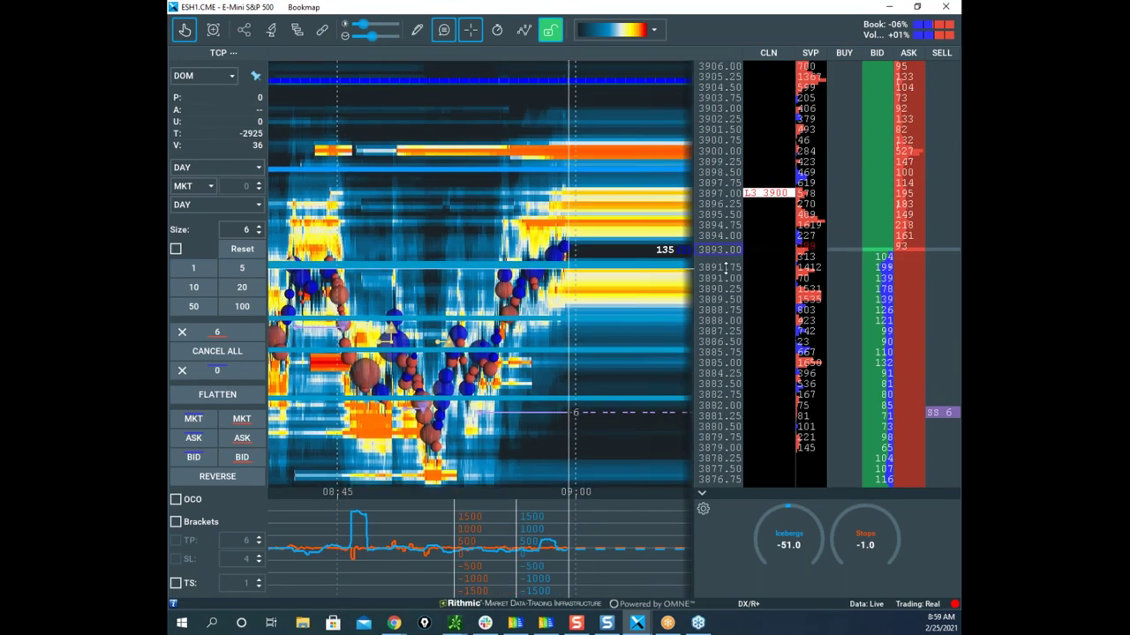
scroll(552, 221, "down", 3)
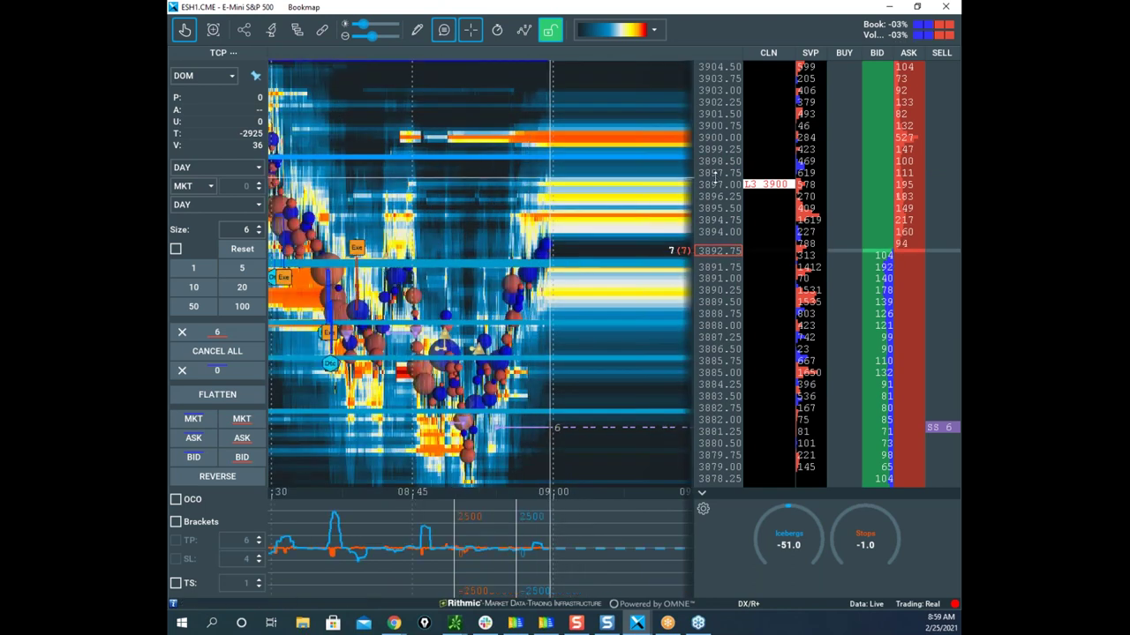
scroll(715, 178, "down", 1)
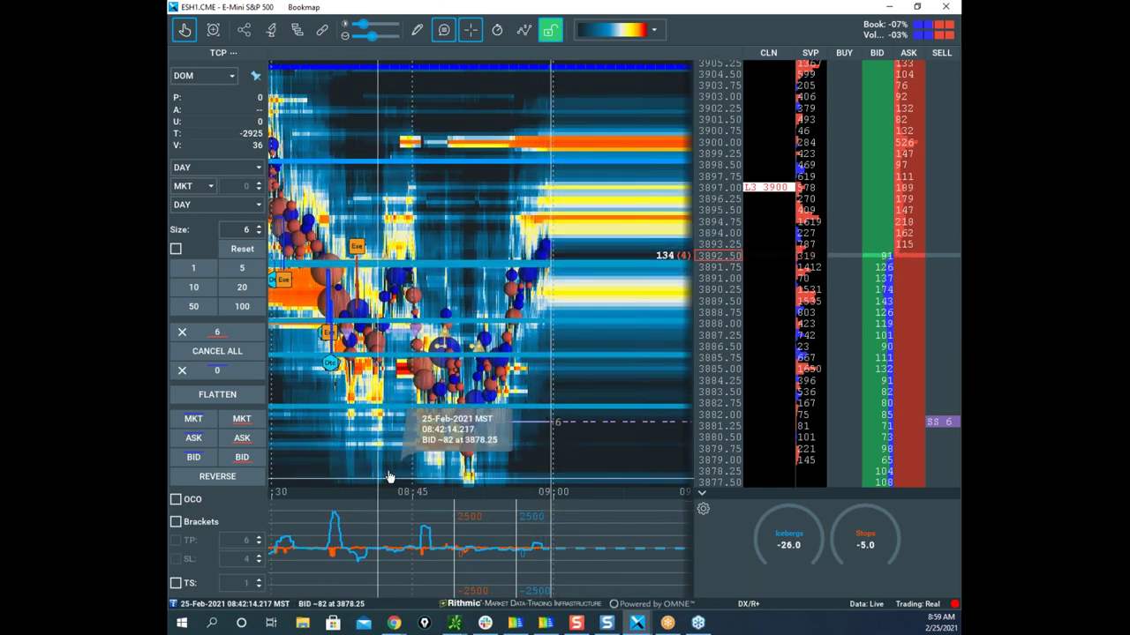
scroll(389, 478, "down", 2)
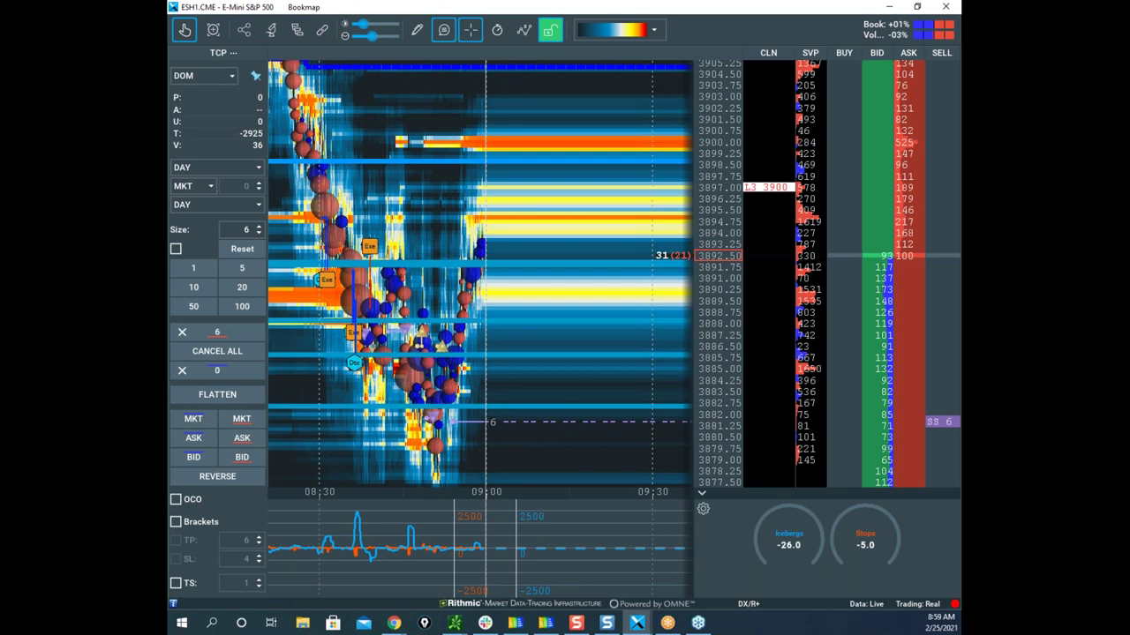
Mark the S&P 500 lines near 3898.50 and 3892, circle the lower indicator's spikes freehand, and clear the ink
key("Escape")
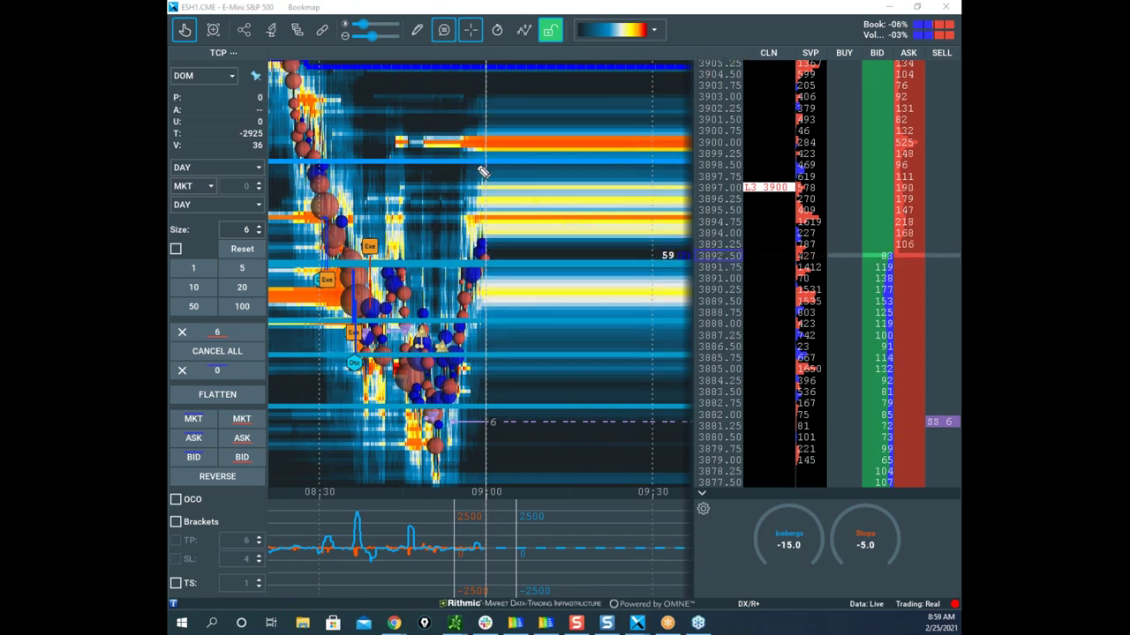
left_click_drag(477, 163, 564, 172)
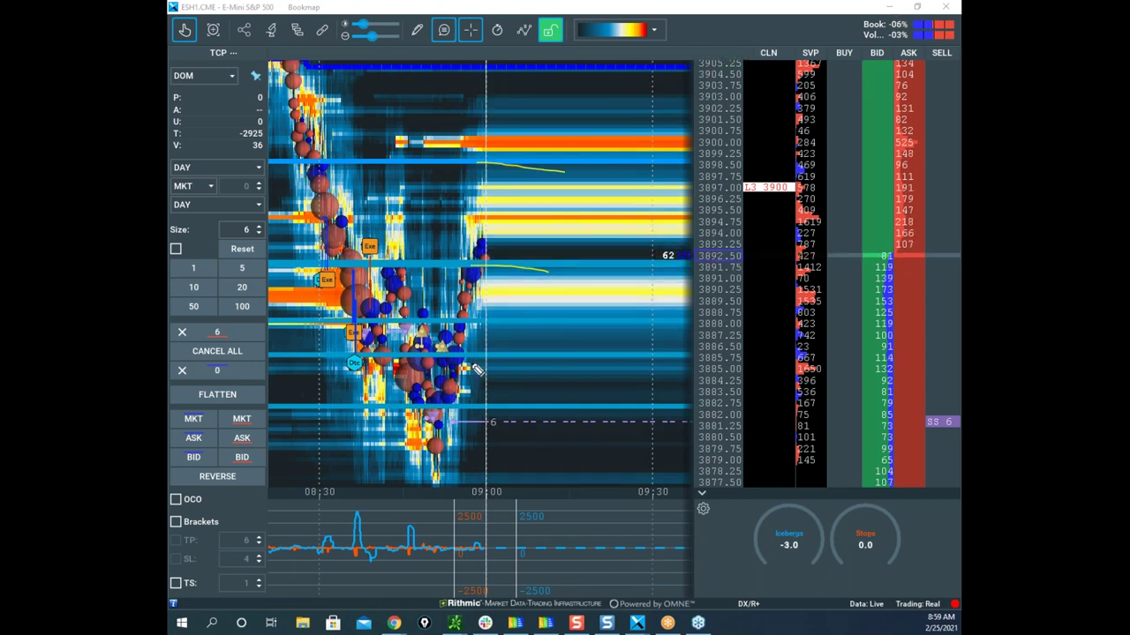
mouse_move(445, 549)
left_mouse_down()
mouse_move(305, 536)
mouse_move(460, 527)
left_mouse_up()
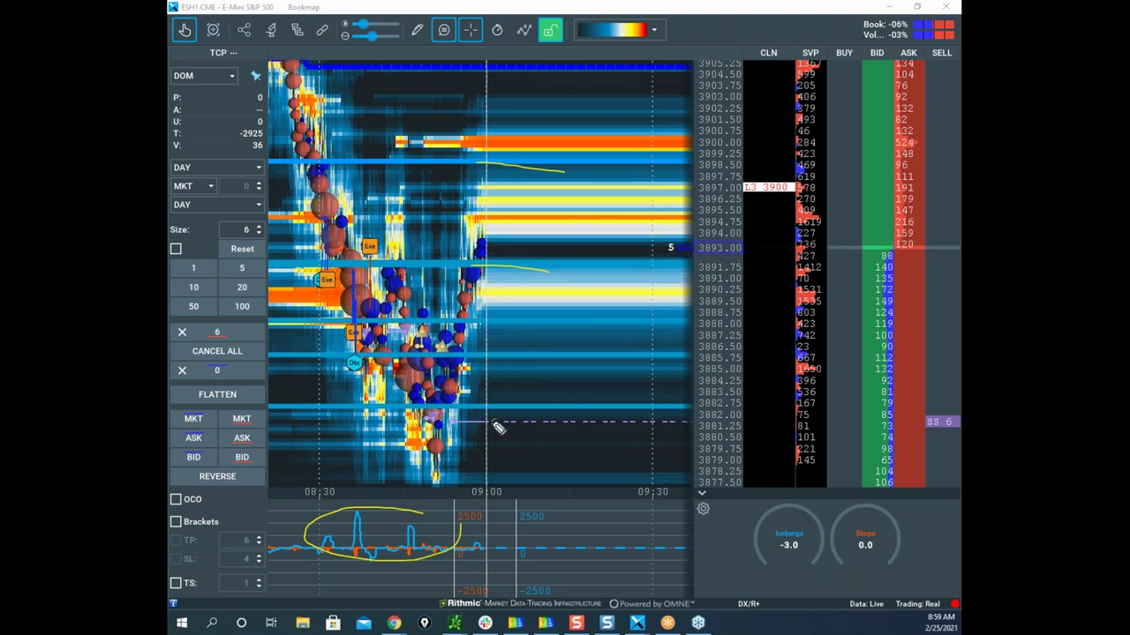
key("Escape")
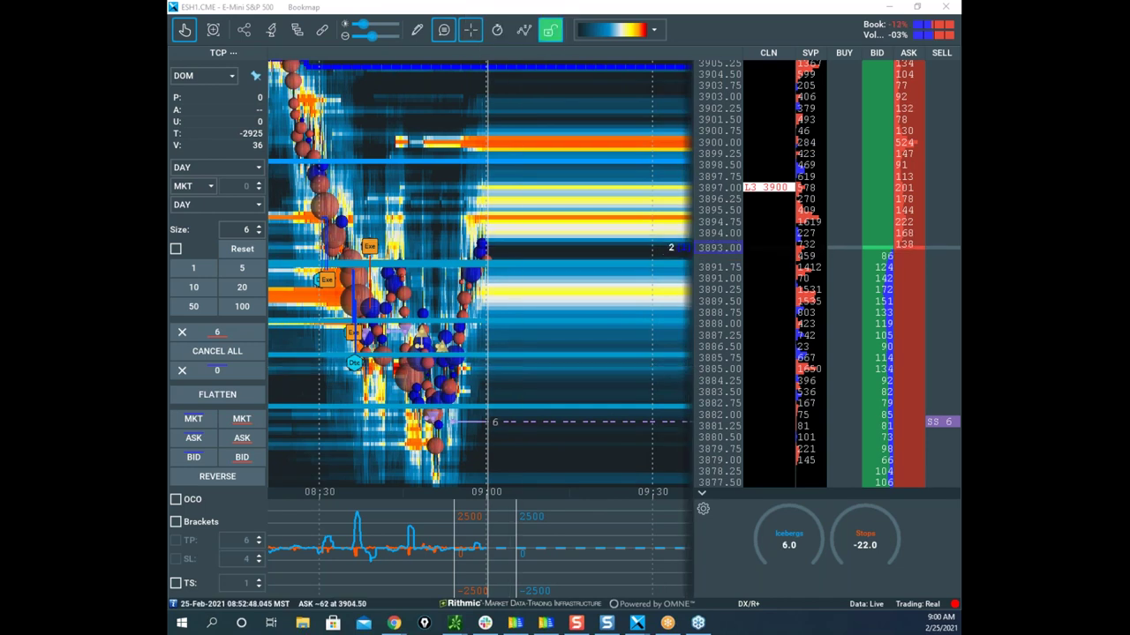
Circle the S&P 500 chart area after 09:00 freehand and sketch a projected drop to about 3880 inside it
mouse_move(694, 152)
left_mouse_down()
mouse_move(626, 169)
mouse_move(517, 411)
mouse_move(784, 245)
left_mouse_up()
left_click_drag(754, 187, 682, 139)
mouse_move(520, 251)
left_mouse_down()
mouse_move(608, 252)
mouse_move(683, 441)
mouse_move(718, 428)
left_mouse_up()
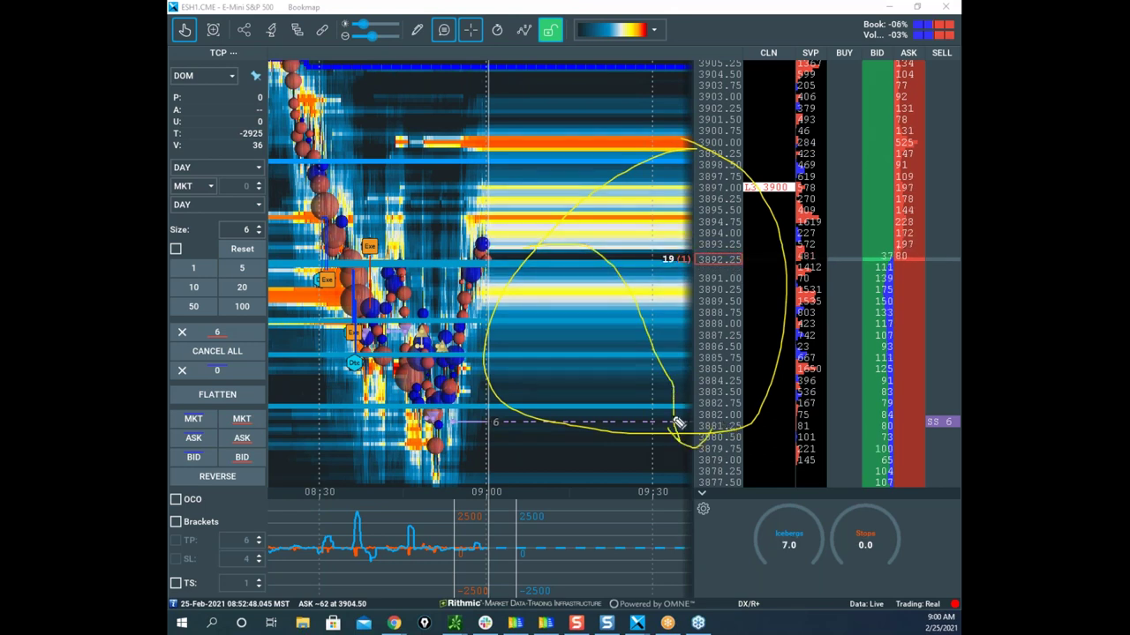
Sketch a rise toward 3900 with an indicator spike, circle the L3 3900 label, and clear all the ink
mouse_move(520, 263)
left_mouse_down()
mouse_move(634, 153)
mouse_move(692, 154)
left_mouse_up()
mouse_move(809, 165)
left_mouse_down()
mouse_move(708, 186)
mouse_move(802, 227)
left_mouse_up()
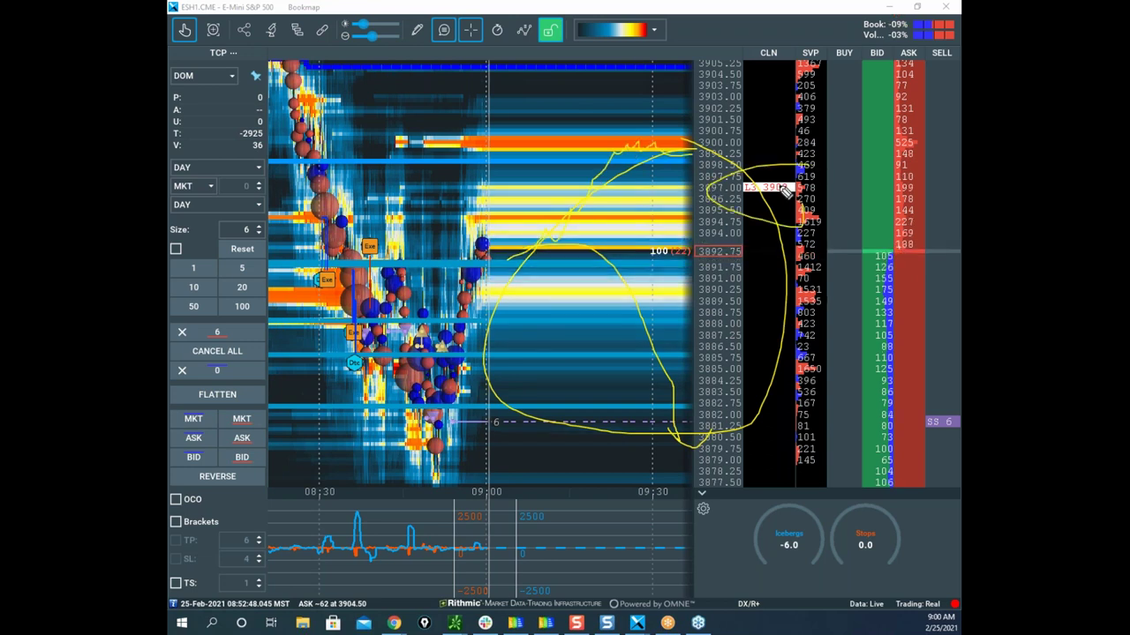
left_click_drag(606, 545, 673, 543)
left_click_drag(571, 174, 668, 69)
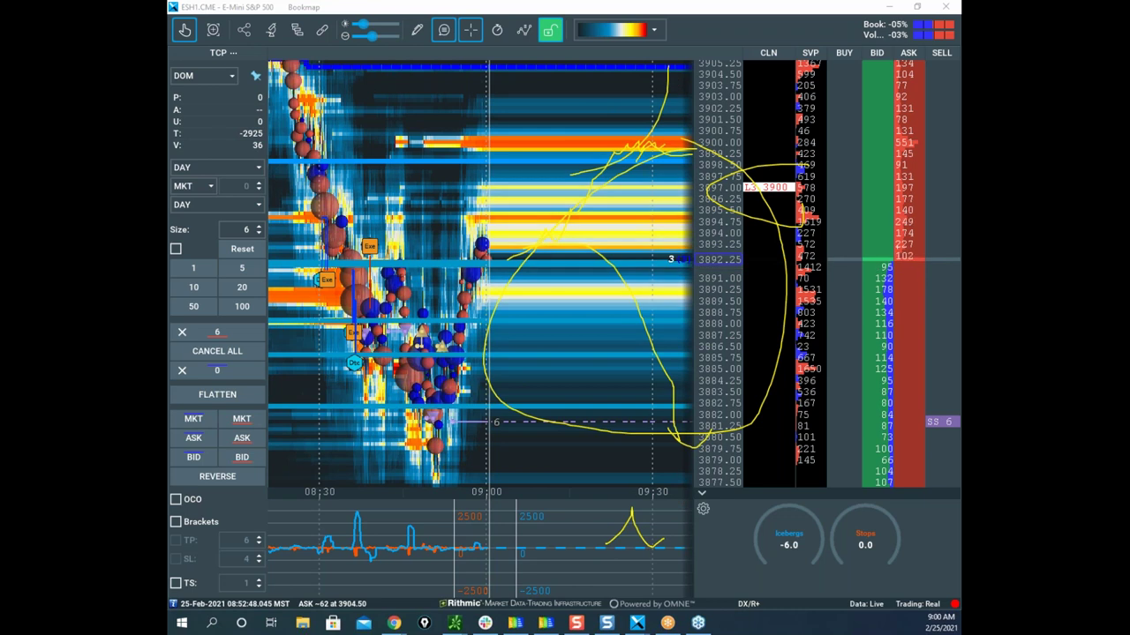
key("Escape")
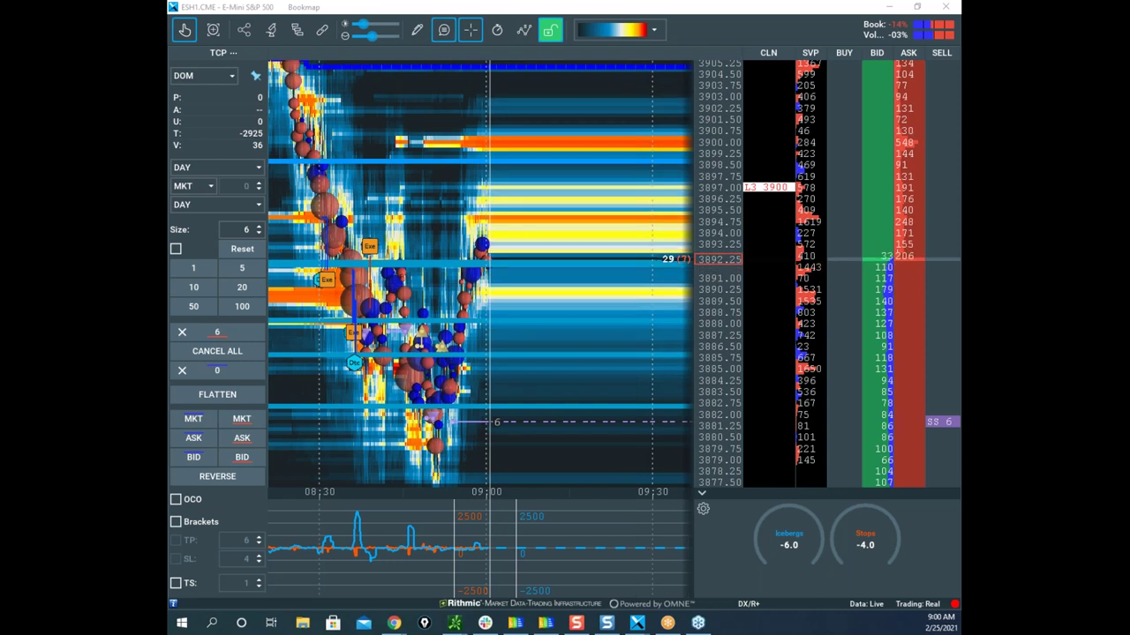
Clear the old ink, sketch a zigzag S&P 500 path swinging between about 3903 and 3877 past 09:30, and erase it
key("ctrl+z")
key("Delete")
mouse_move(302, 189)
left_mouse_down()
mouse_move(432, 445)
mouse_move(521, 124)
mouse_move(660, 84)
mouse_move(694, 439)
left_mouse_up()
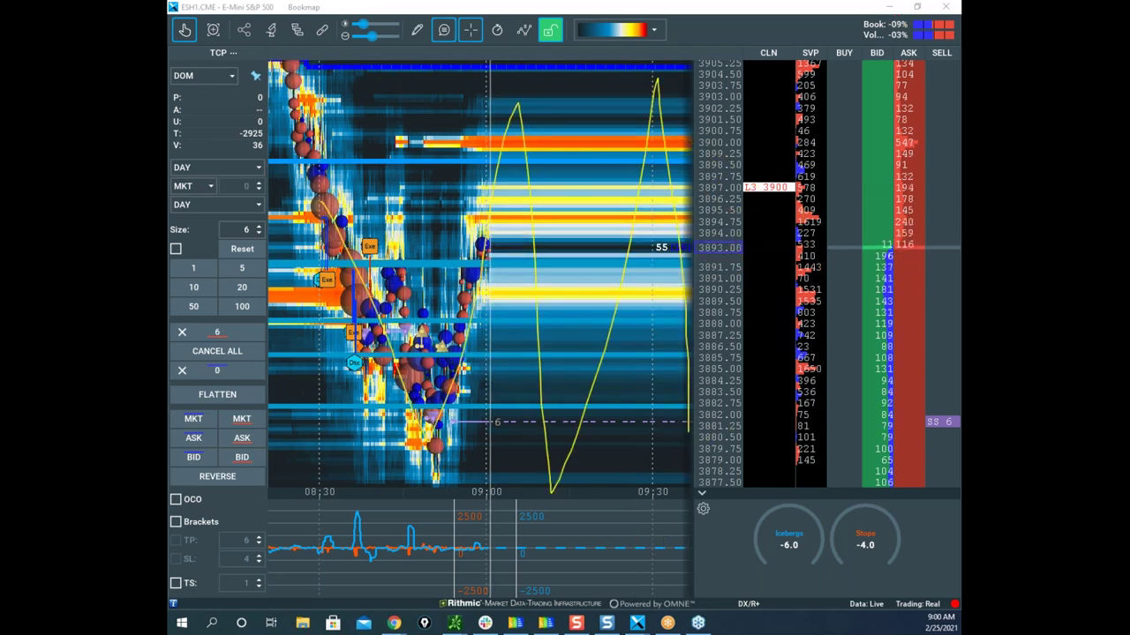
right_click(688, 431)
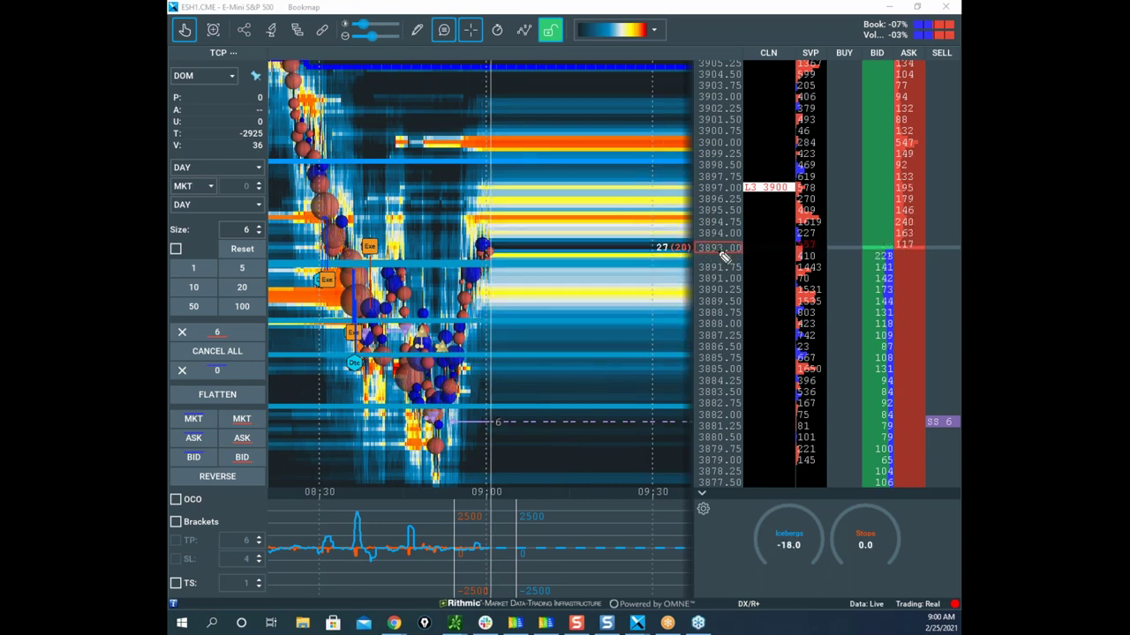
Circle the L3 3900 label, the price area after 08:30 and the lower indicator's spikes, and mark the lines from about 3892 to 3883
mouse_move(780, 158)
left_mouse_down()
mouse_move(710, 224)
mouse_move(767, 207)
left_mouse_up()
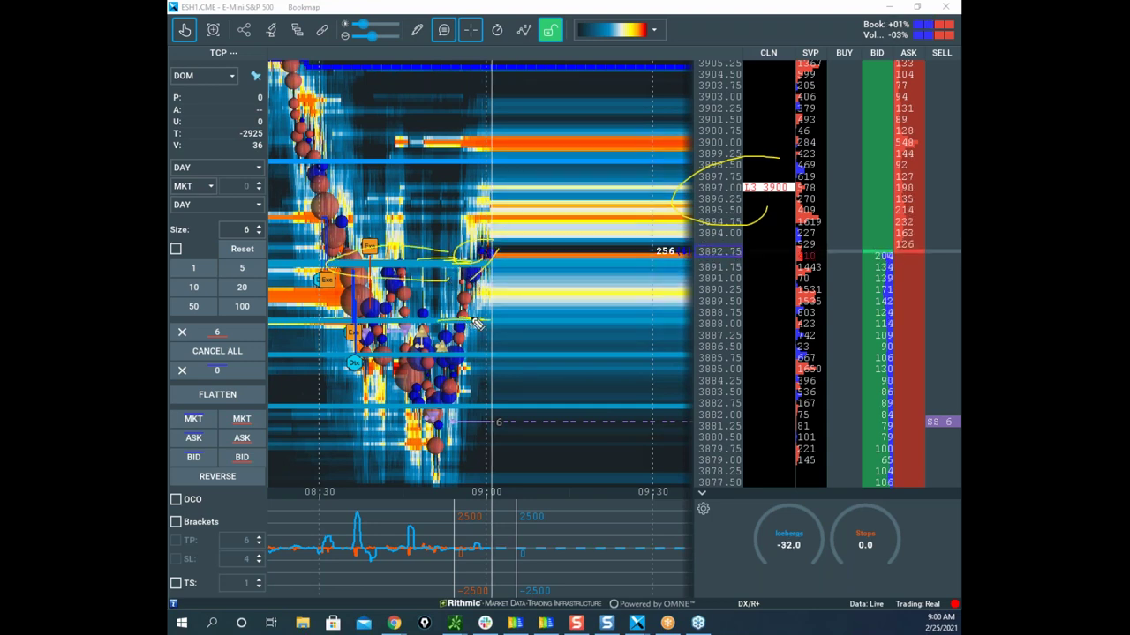
left_click_drag(453, 406, 502, 404)
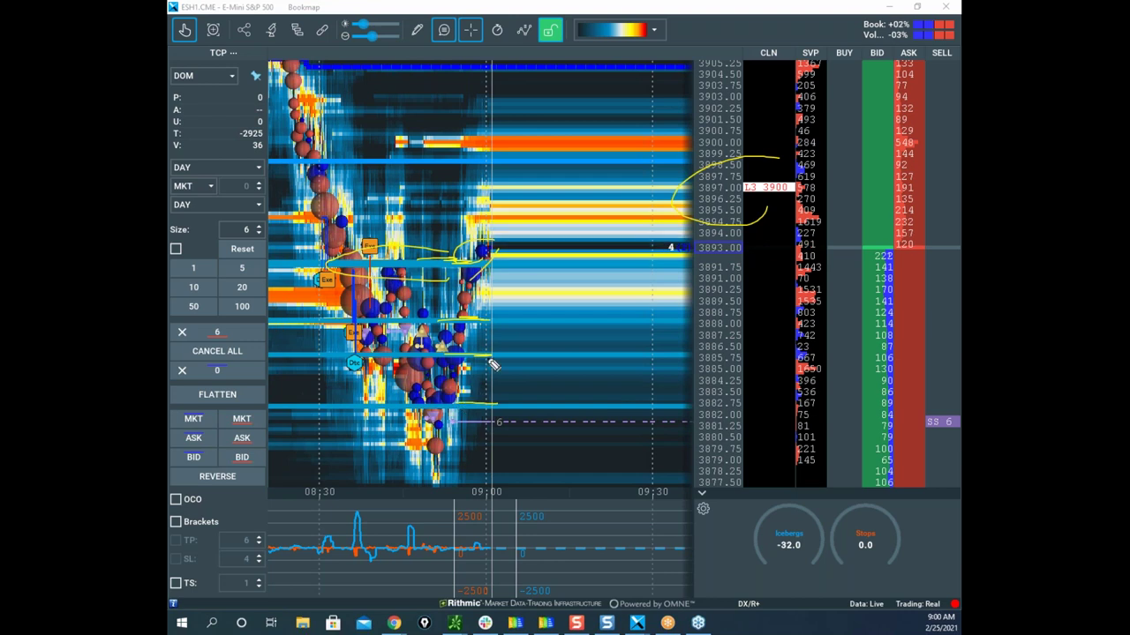
mouse_move(484, 255)
left_mouse_down()
mouse_move(520, 154)
mouse_move(315, 388)
mouse_move(600, 214)
left_mouse_up()
left_click_drag(385, 481, 483, 528)
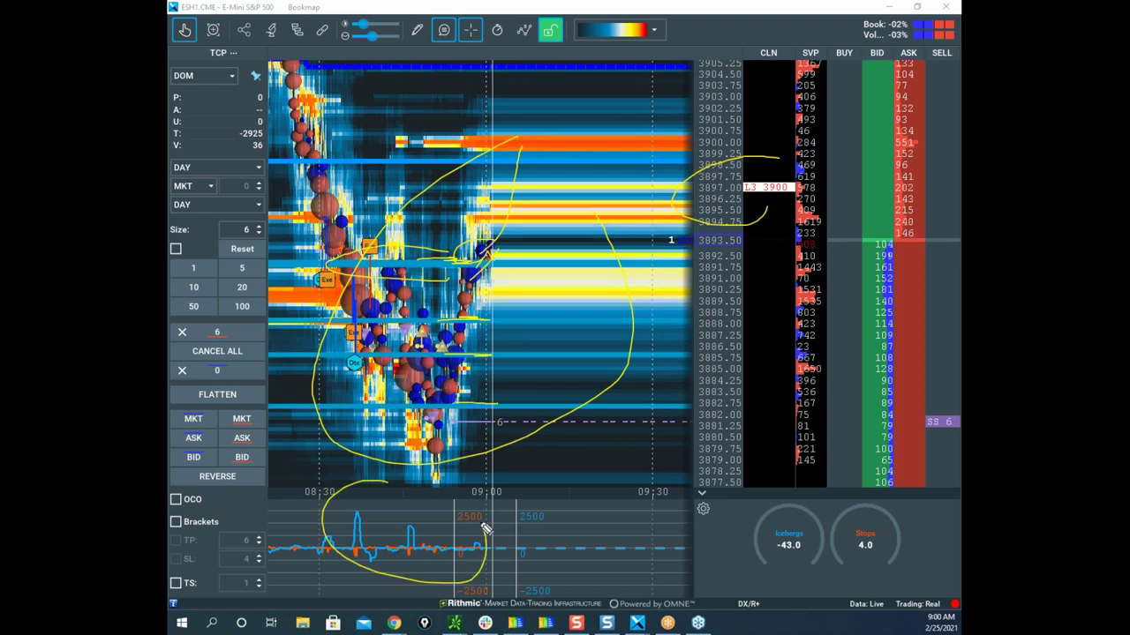
Circle the L3 3900 label again, sketch a rise from about 3898 toward 3905, and clear all the ink
left_click_drag(809, 187, 801, 202)
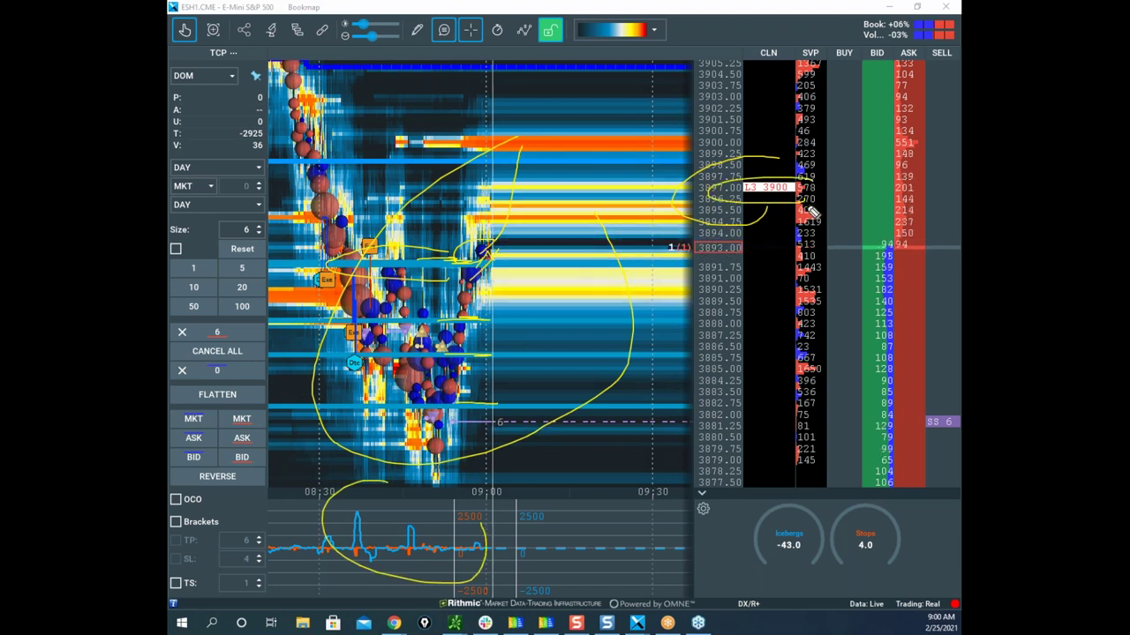
mouse_move(523, 157)
left_mouse_down()
mouse_move(574, 166)
mouse_move(667, 71)
left_mouse_up()
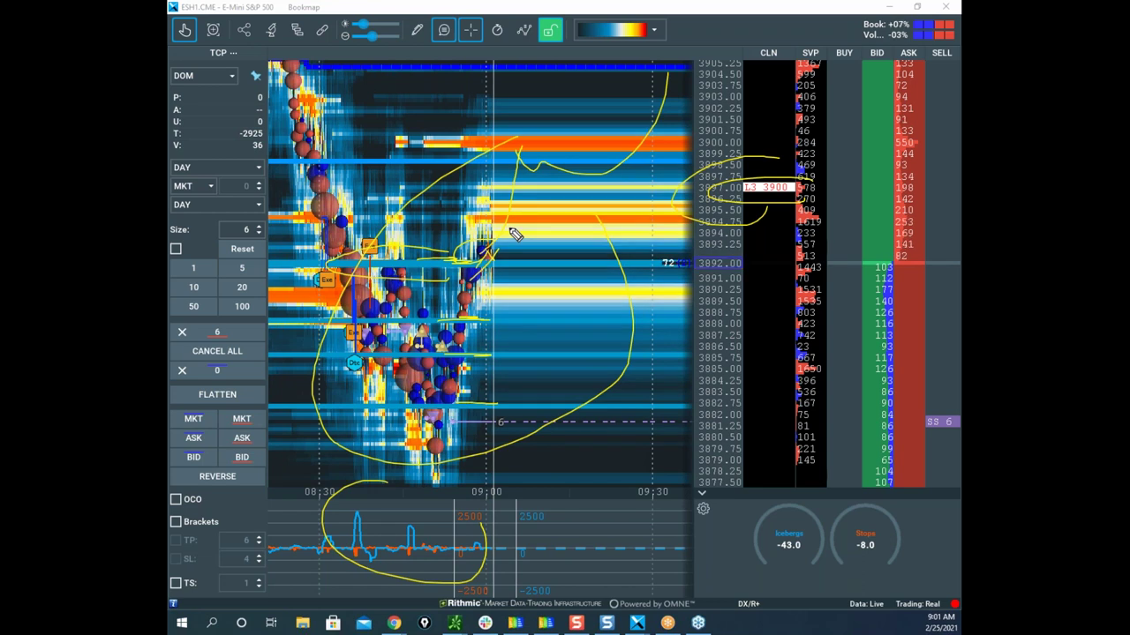
key("Escape")
Rescale the S&P 500 chart to about 3872–3905 and switch to thinkorswim with the /ES hourly chart maximised
left_click_drag(713, 138, 713, 160)
left_click_drag(569, 214, 605, 178)
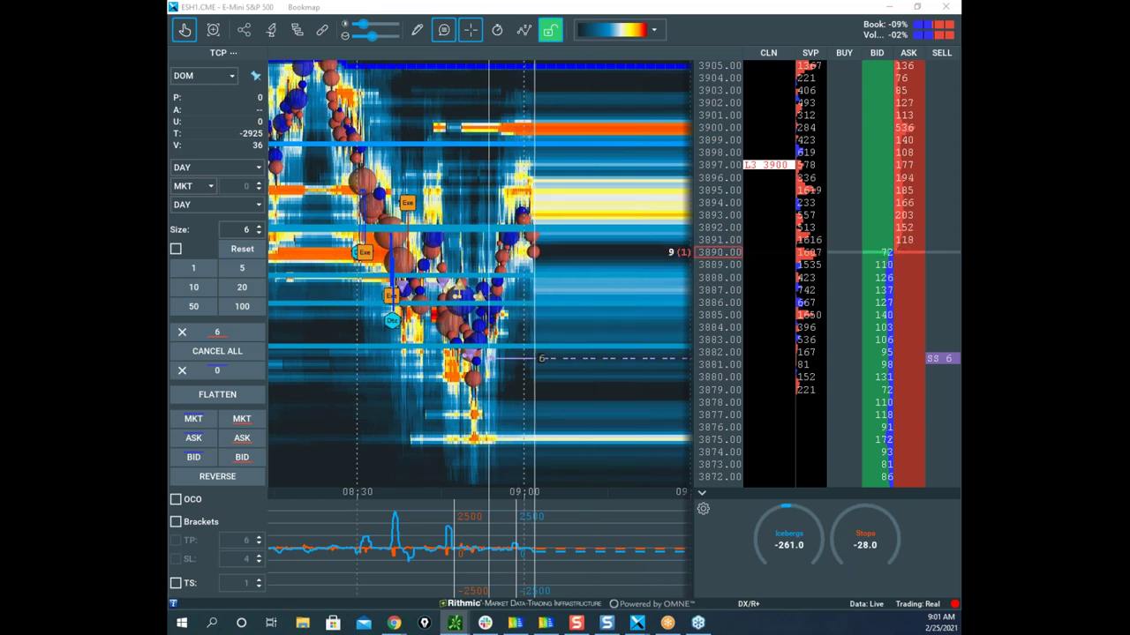
left_click_drag(575, 181, 652, 152)
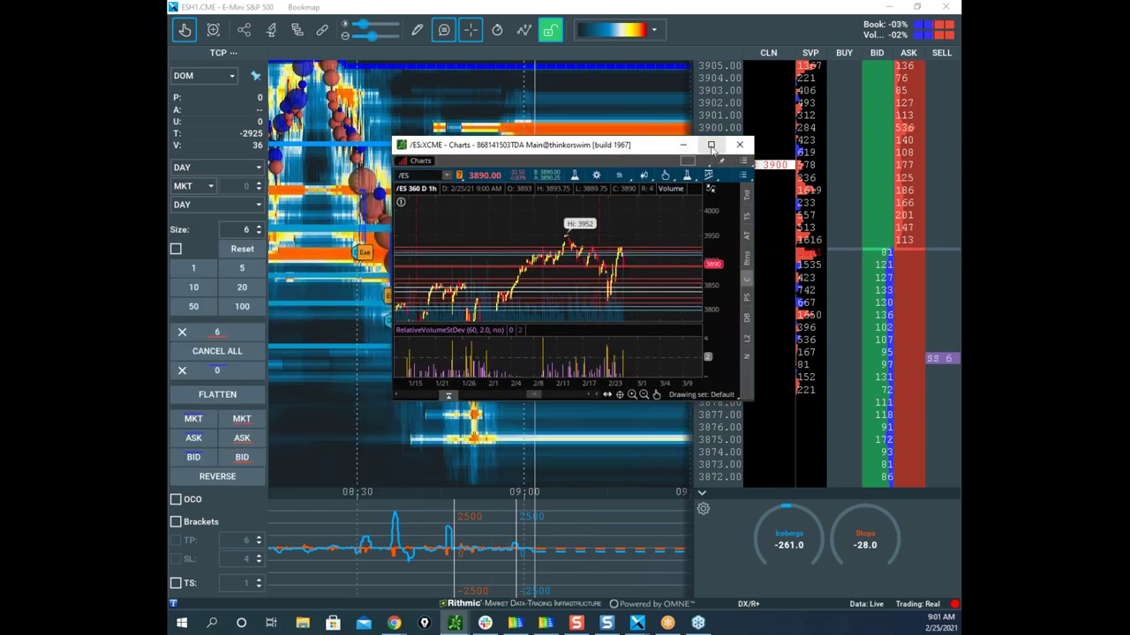
left_click(711, 146)
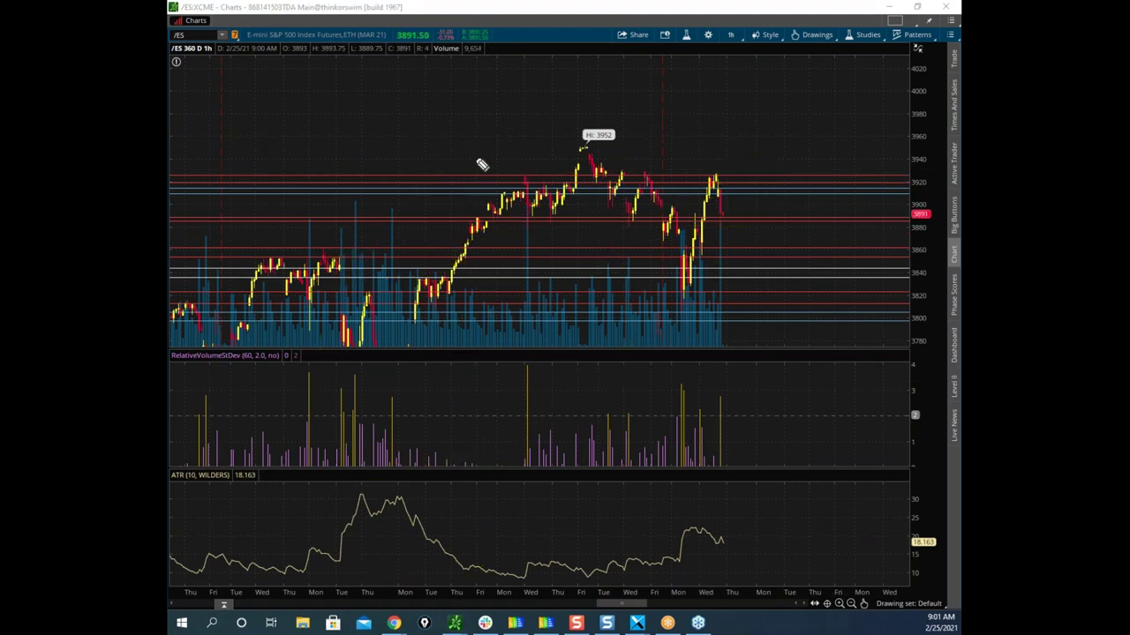
Box the /ES range of about 3880–3940 freehand, mark its middle, sketch a rise toward 4000, and clear the ink
mouse_move(482, 164)
left_mouse_down()
mouse_move(644, 164)
mouse_move(487, 222)
mouse_move(468, 168)
left_mouse_up()
mouse_move(656, 196)
left_mouse_down()
mouse_move(480, 197)
mouse_move(657, 197)
left_mouse_up()
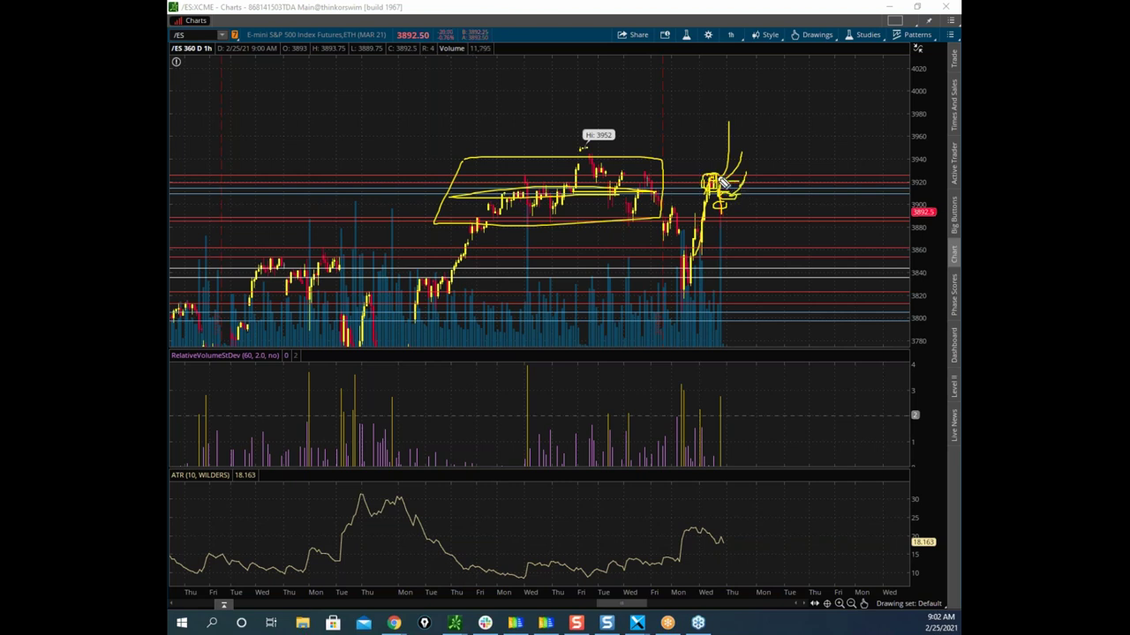
mouse_move(719, 182)
left_mouse_down()
mouse_move(744, 182)
mouse_move(785, 96)
mouse_move(817, 117)
left_mouse_up()
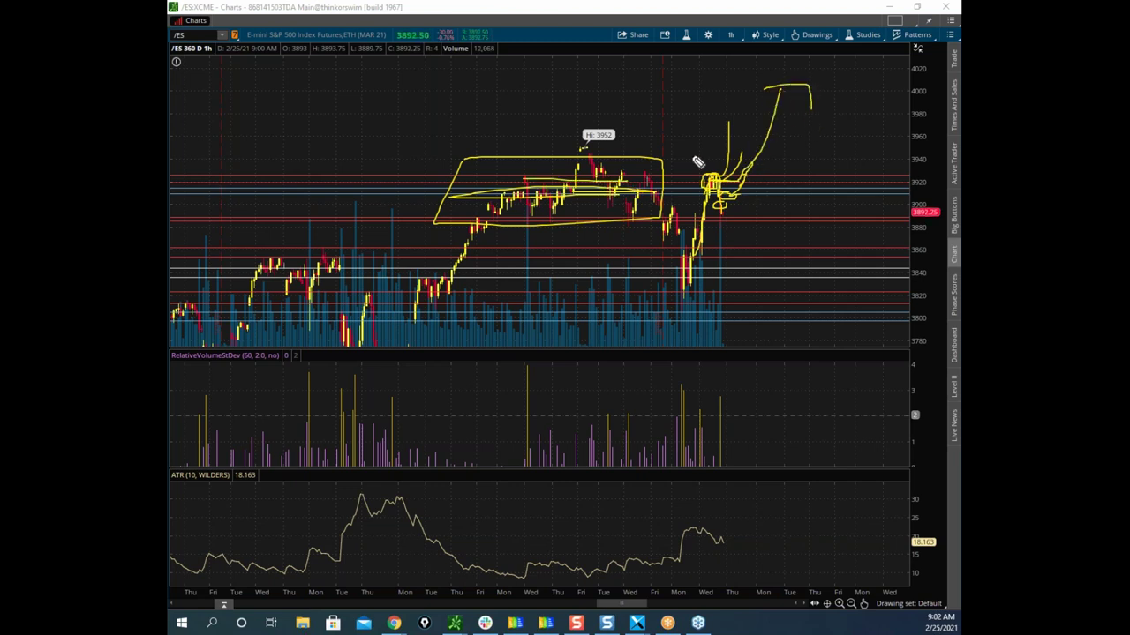
key("Escape")
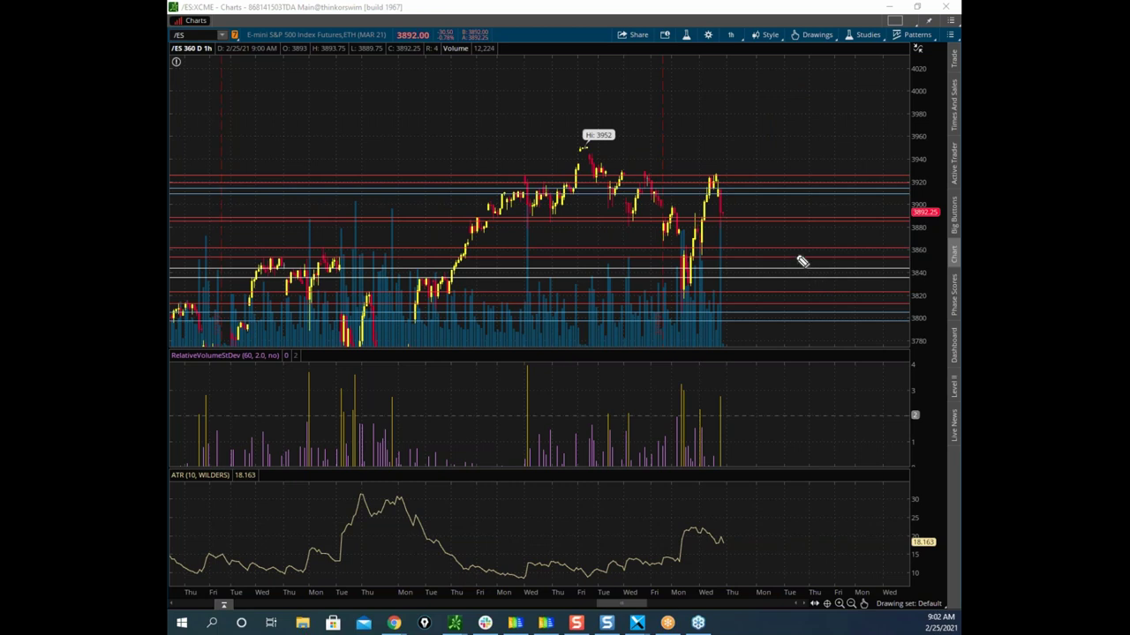
Sketch a /ES dip and rise to about 3980 and a drop from about 3925 to 3880, and clear the ink
mouse_move(709, 210)
left_mouse_down()
mouse_move(744, 227)
mouse_move(781, 116)
left_mouse_up()
left_click_drag(713, 187, 755, 232)
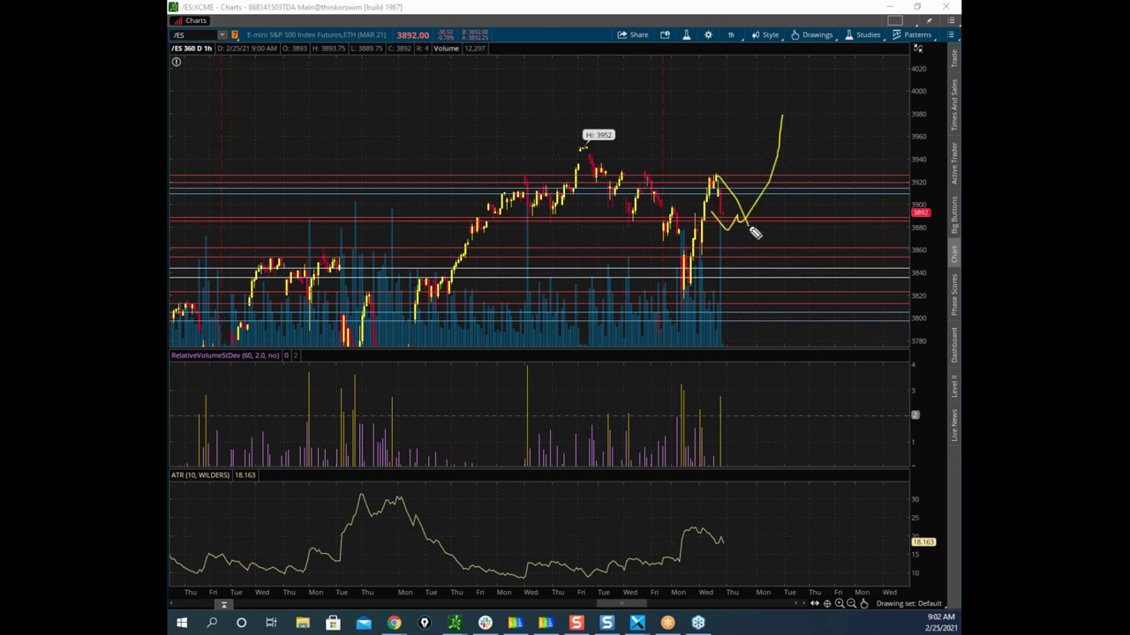
key("Escape")
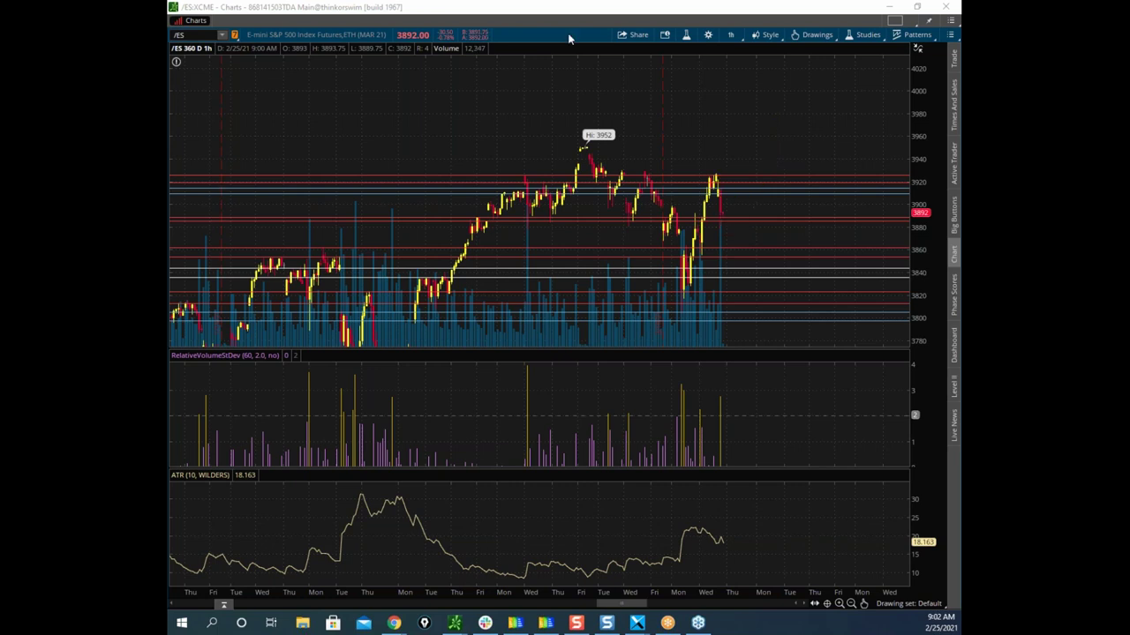
Move the thinkorswim chart window out of view and switch to the Chrome remote desktop session, maximised
left_click(602, 12)
left_click_drag(596, 12, 170, 99)
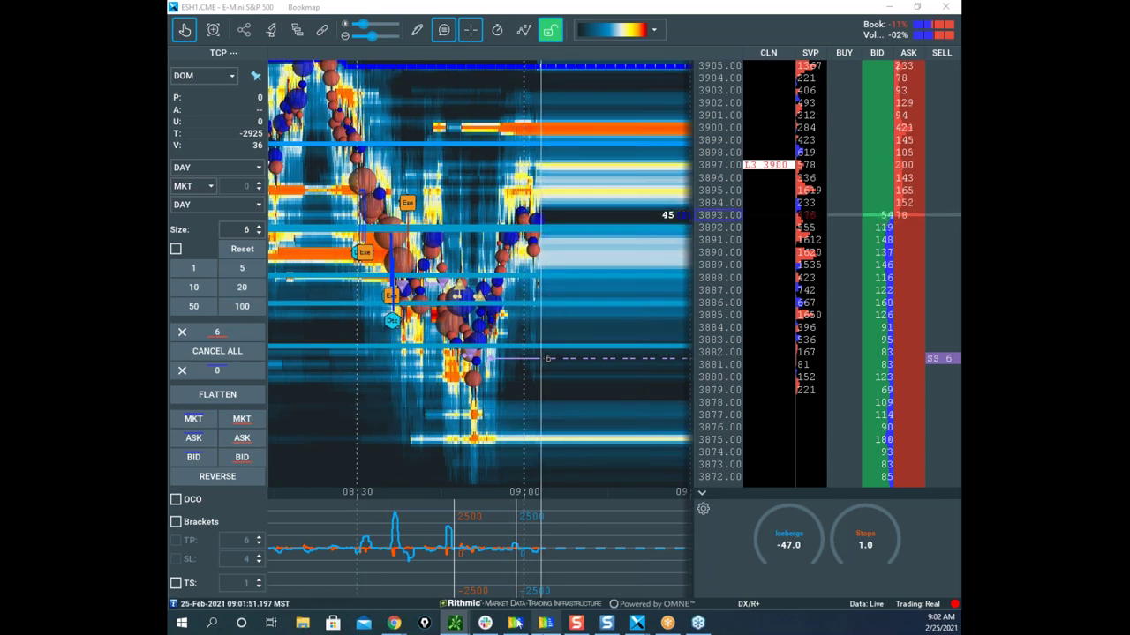
mouse_move(394, 622)
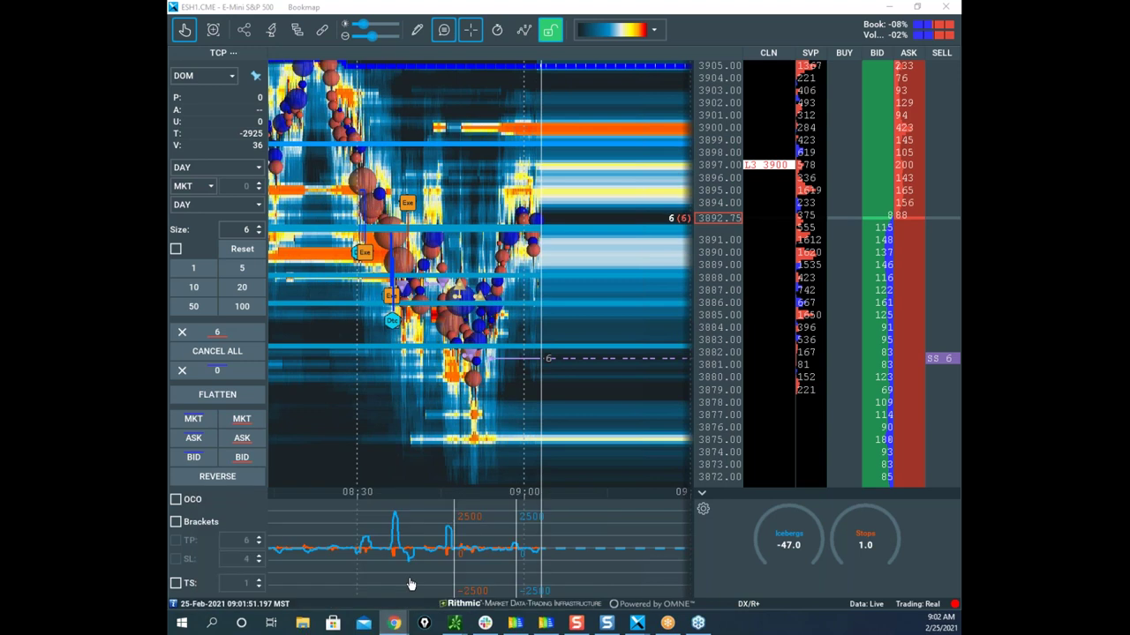
left_click_drag(170, 388, 806, 62)
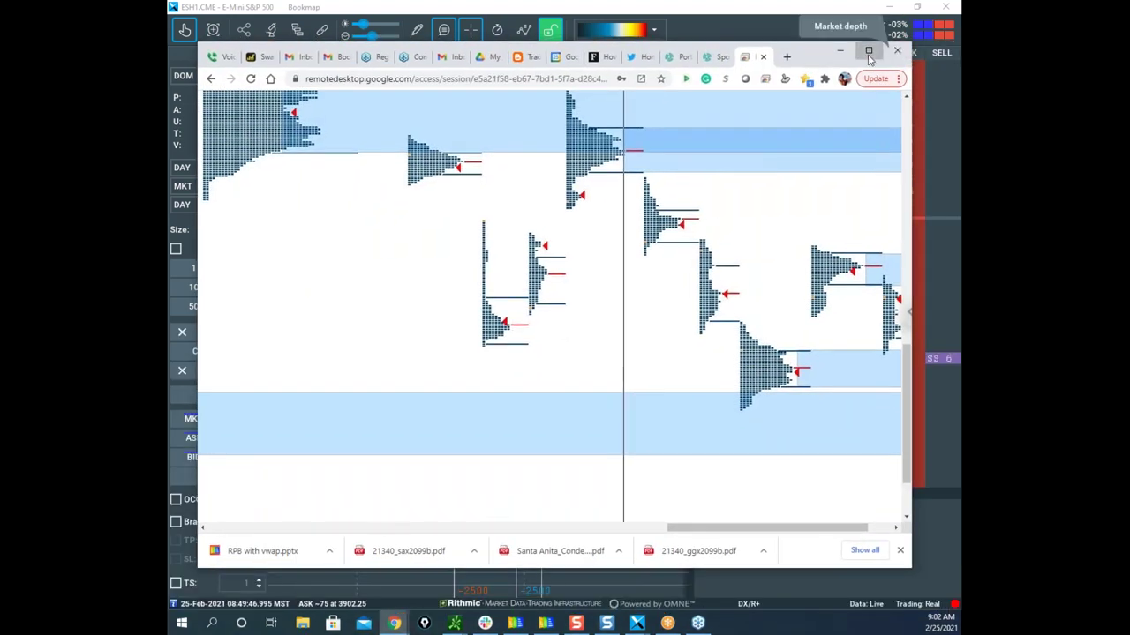
left_click(869, 51)
Restore Sierra Chart's chart grid and mark the latest bars on the 30-minute and 60-minute ESH1 charts freehand
left_click_drag(958, 352, 958, 273)
left_click(932, 173)
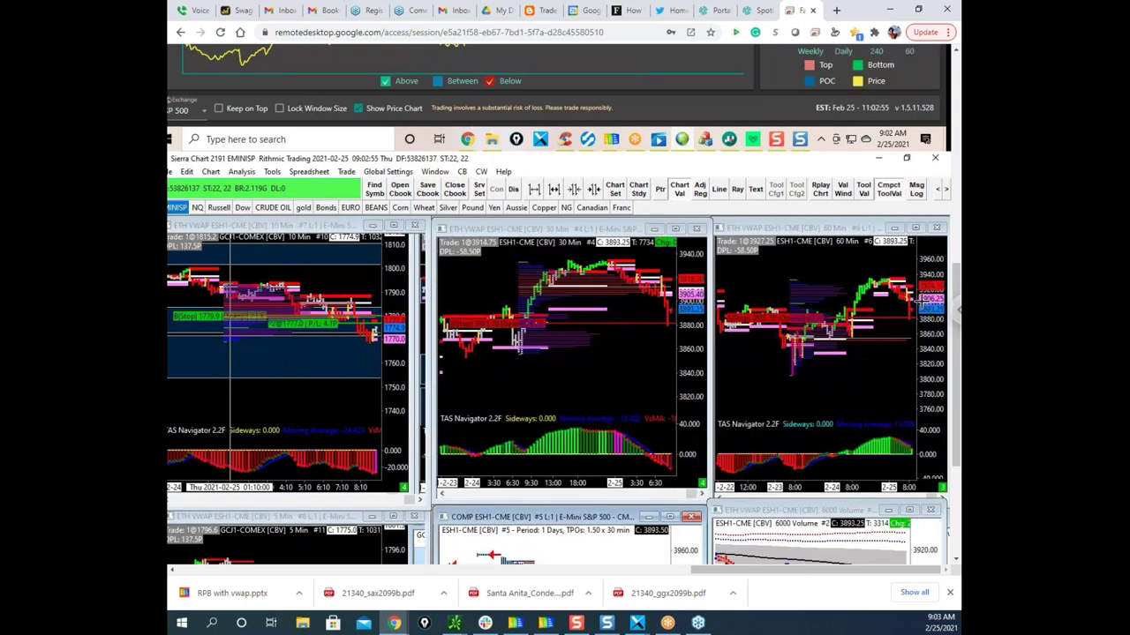
scroll(958, 349, "down", 1)
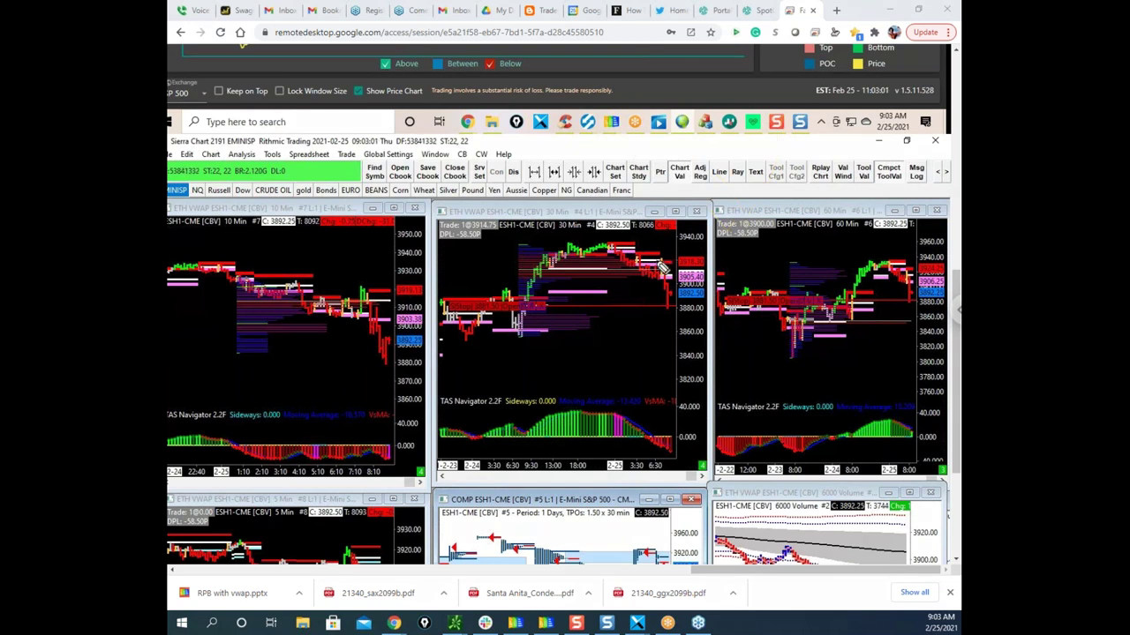
mouse_move(636, 244)
left_mouse_down()
mouse_move(647, 234)
mouse_move(670, 265)
left_mouse_up()
left_click_drag(907, 275, 905, 270)
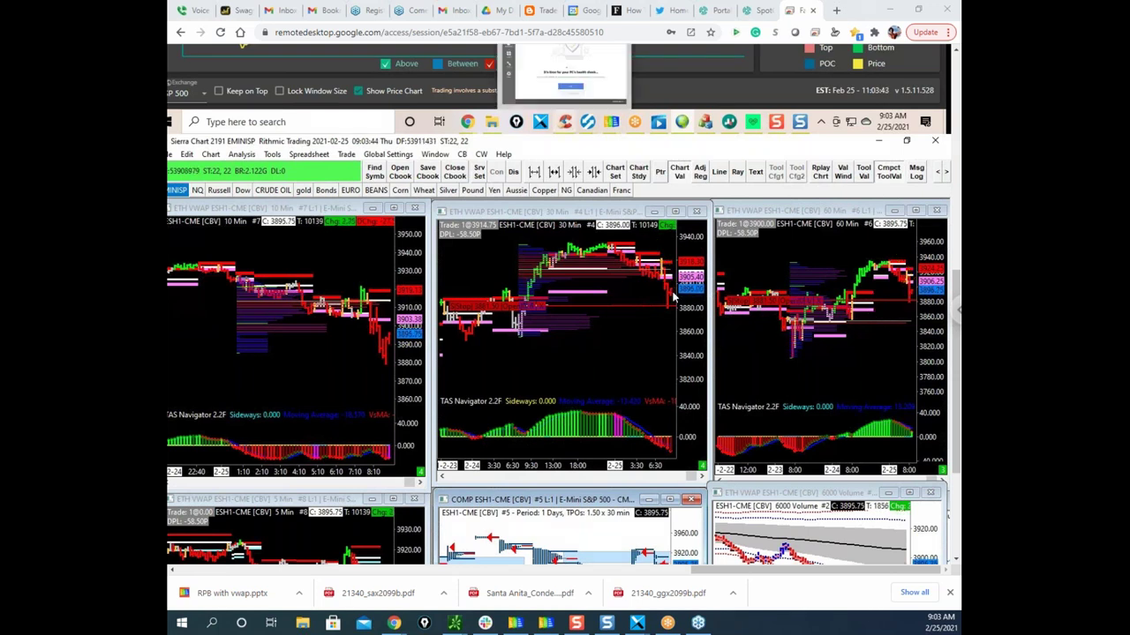
Maximise the composite ESH1 daily TPO profile chart within Sierra Chart
left_click(777, 275)
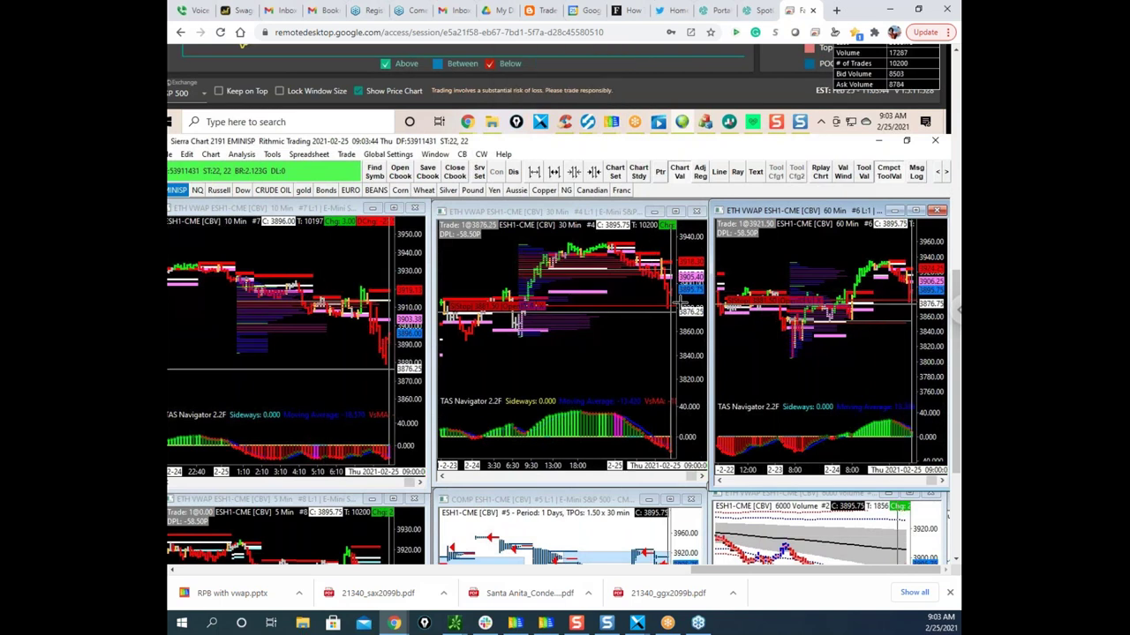
scroll(959, 353, "down", 3)
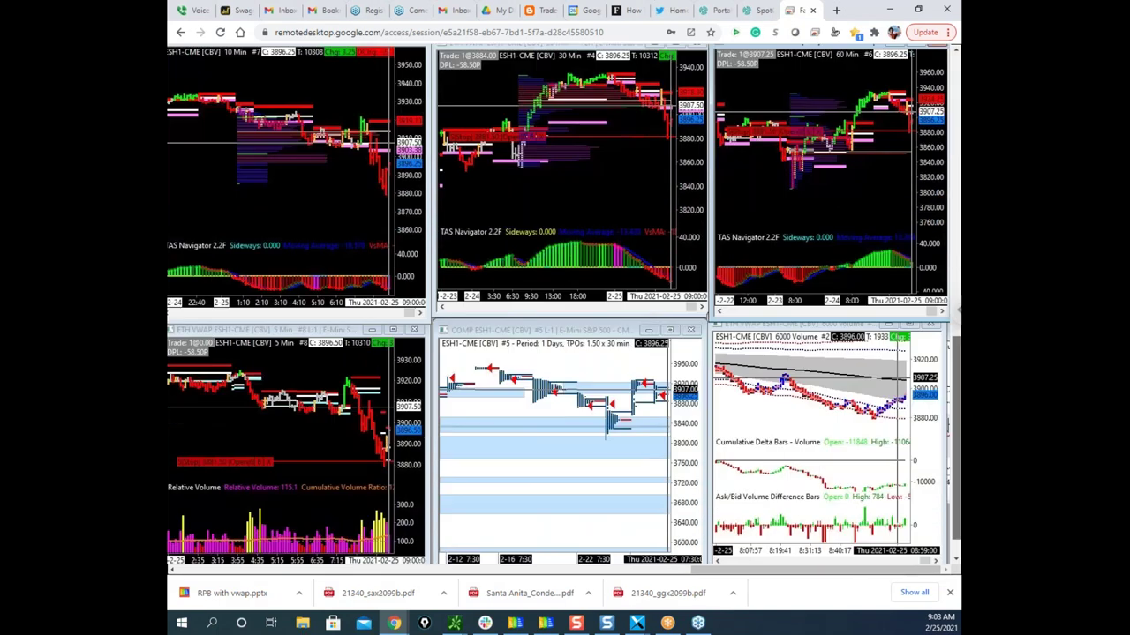
left_click(670, 322)
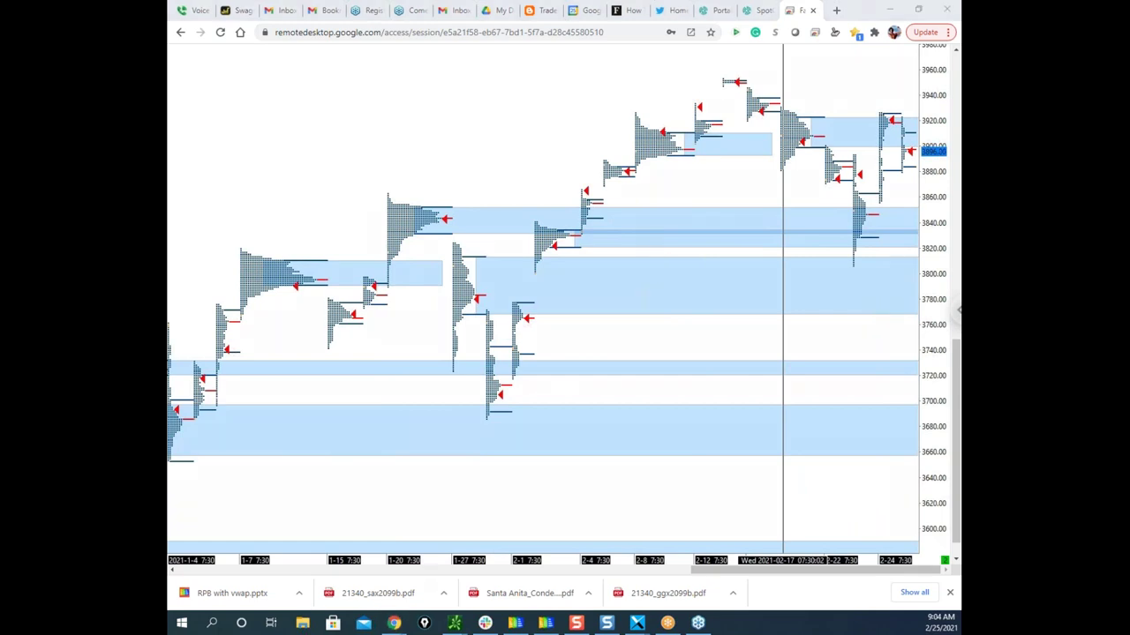
Mark the zone of about 3900–3922 on the latest profile, sketch a drop below it, and draw level lines near 3853 and 3837
mouse_move(873, 118)
left_mouse_down()
mouse_move(901, 118)
mouse_move(899, 147)
mouse_move(881, 120)
left_mouse_up()
left_click_drag(882, 203, 892, 126)
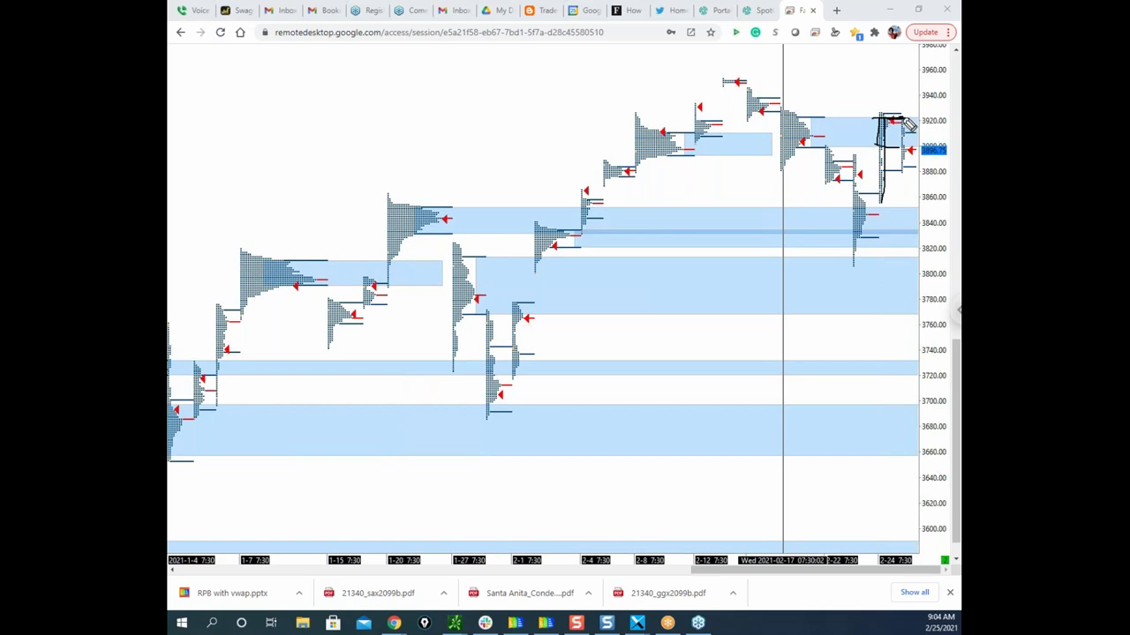
left_click_drag(903, 119, 904, 152)
mouse_move(912, 152)
left_mouse_down()
mouse_move(923, 209)
mouse_move(948, 205)
mouse_move(943, 229)
left_mouse_up()
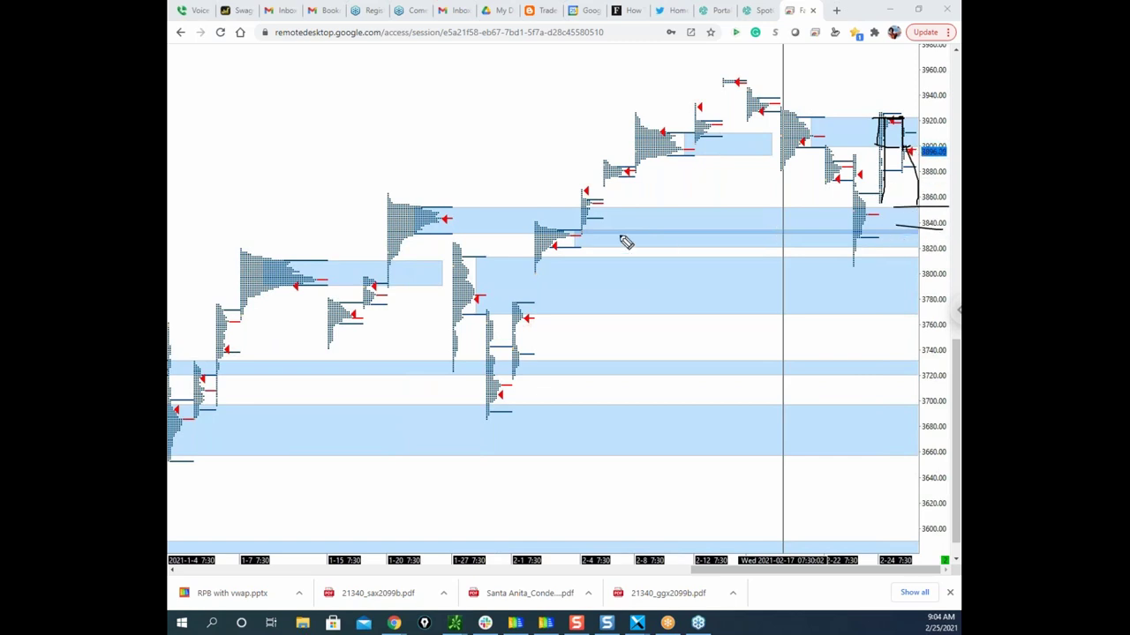
Mark the level near 3850 and the edges of the low profile, circle the projected drop's target near 3853, and clear the ink
mouse_move(459, 211)
left_mouse_down()
mouse_move(586, 198)
mouse_move(620, 209)
left_mouse_up()
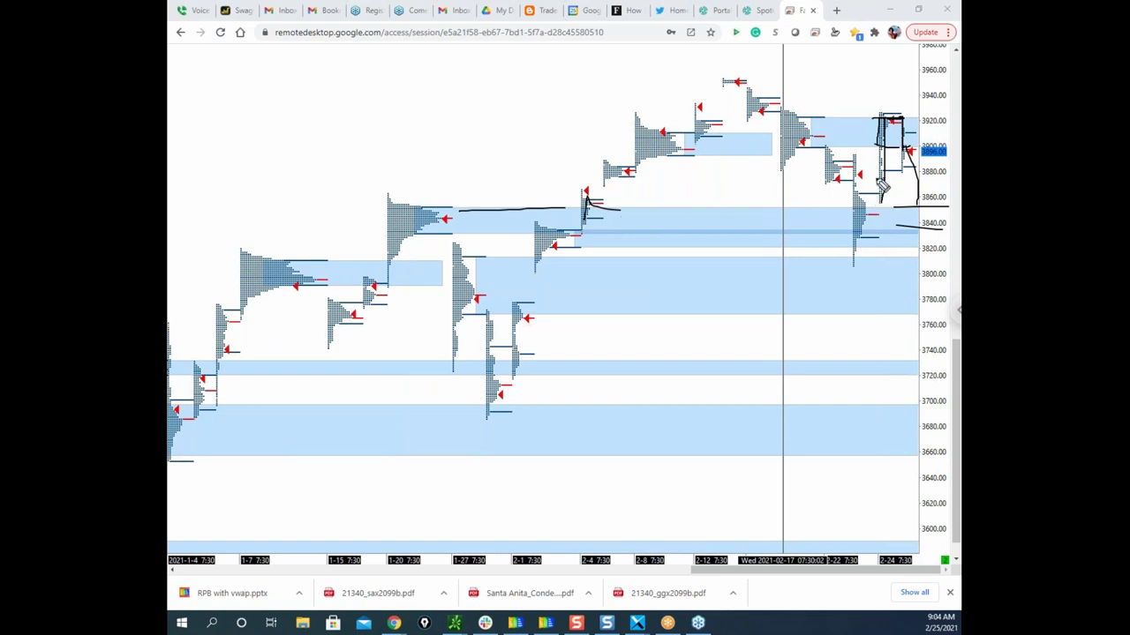
mouse_move(863, 196)
left_mouse_down()
mouse_move(875, 194)
mouse_move(881, 212)
left_mouse_up()
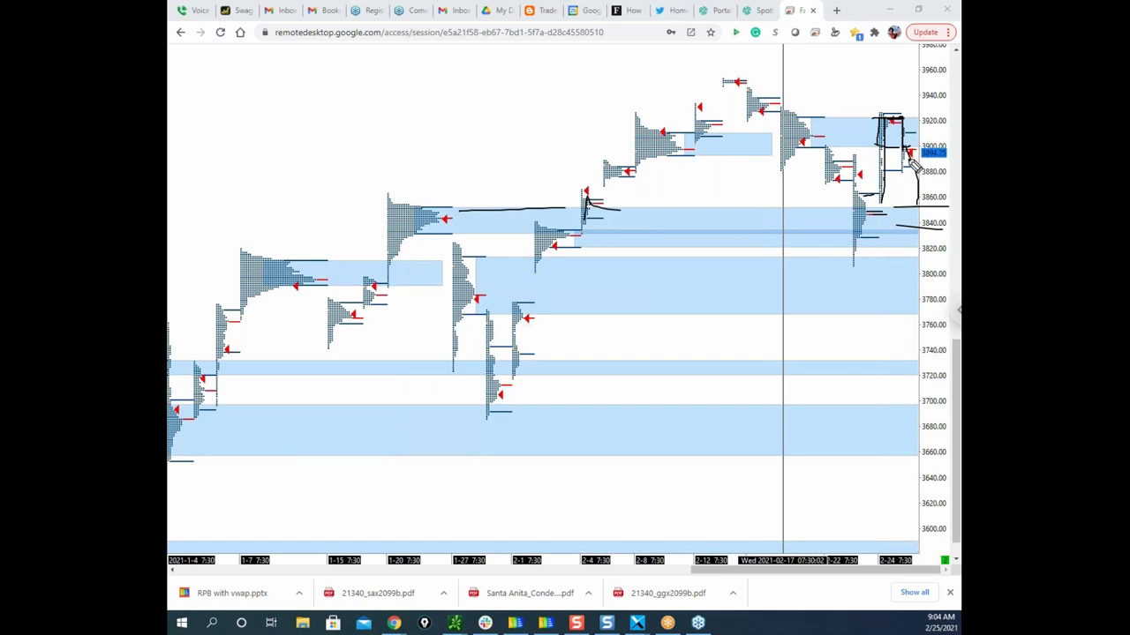
mouse_move(909, 159)
left_mouse_down()
mouse_move(922, 210)
mouse_move(946, 204)
left_mouse_up()
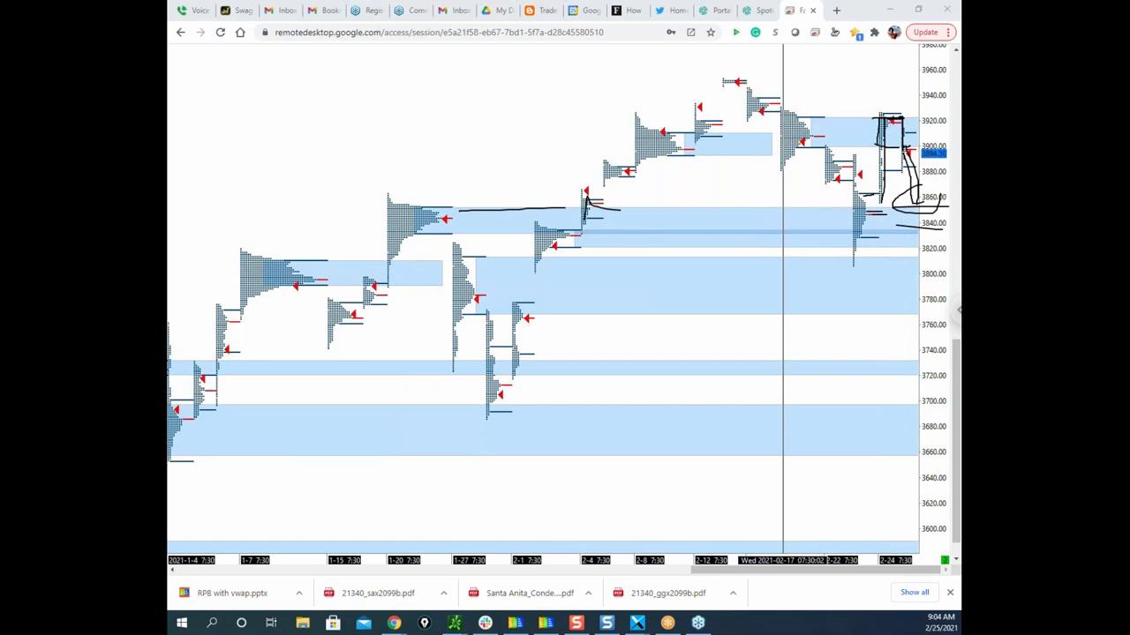
key("Escape")
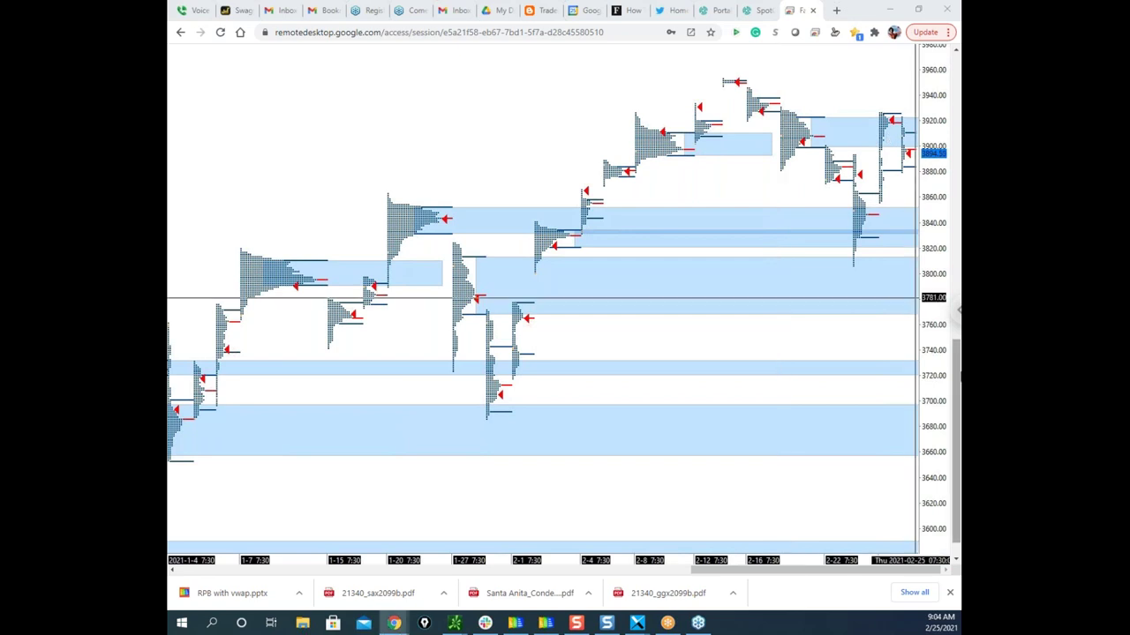
Restore the TPO profile chart and the Chrome window, and return to the Bookmap S&P 500 chart
scroll(948, 353, "up", 1)
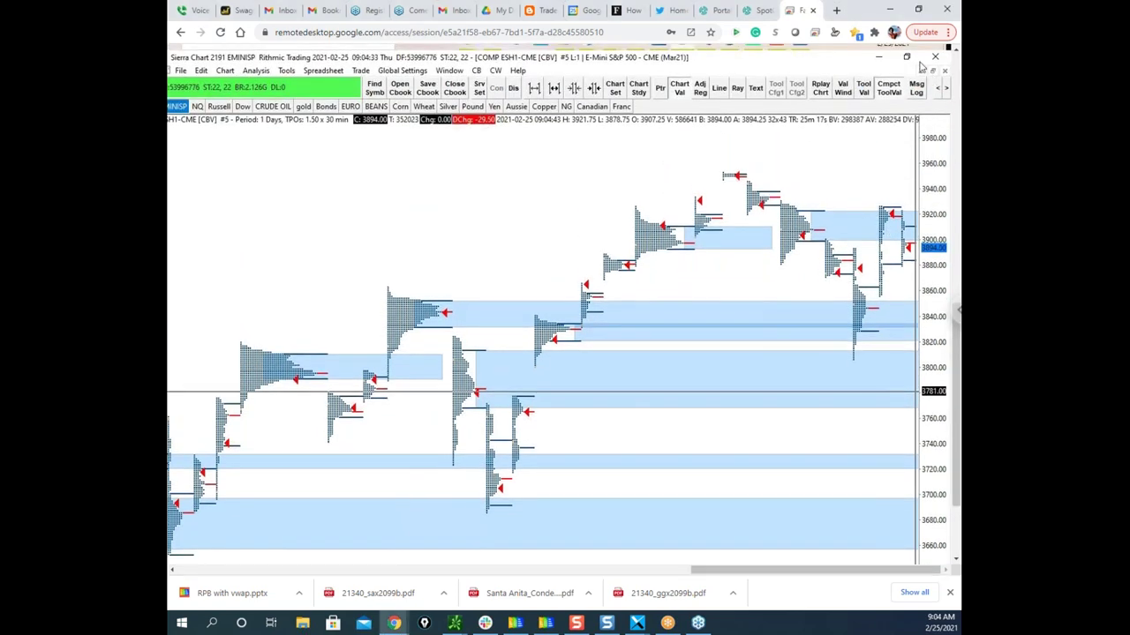
left_click(932, 72)
left_click(919, 10)
left_click_drag(769, 34, 960, 34)
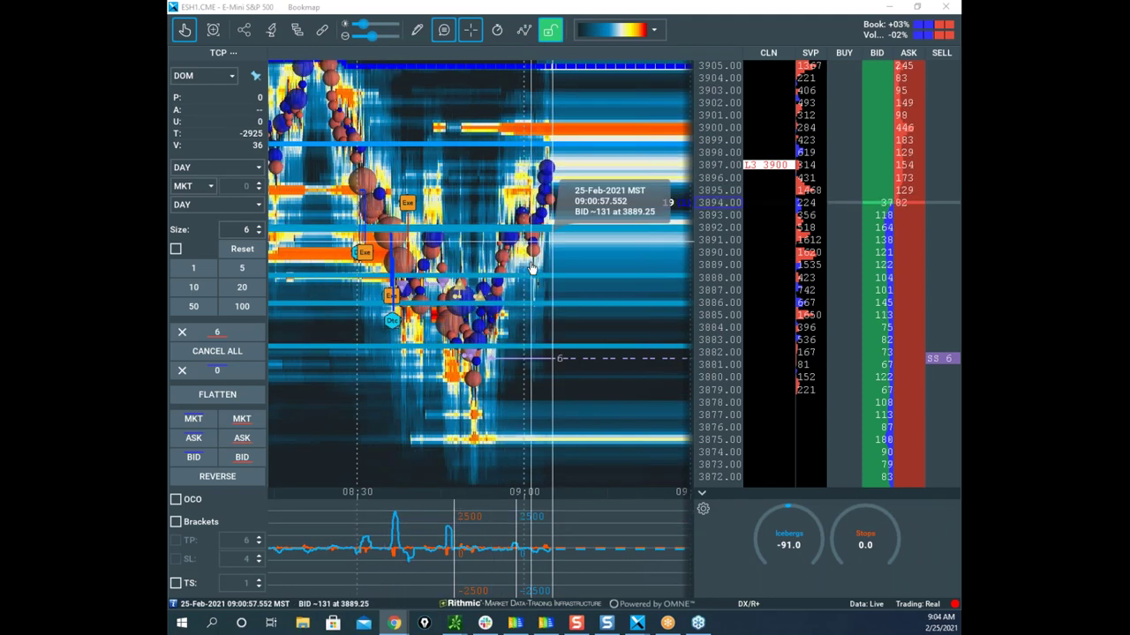
Rescale the S&P 500 chart to about 3865–3911 and circle the lower indicator's spikes and the trade cluster near 3885
scroll(706, 250, "down", 2)
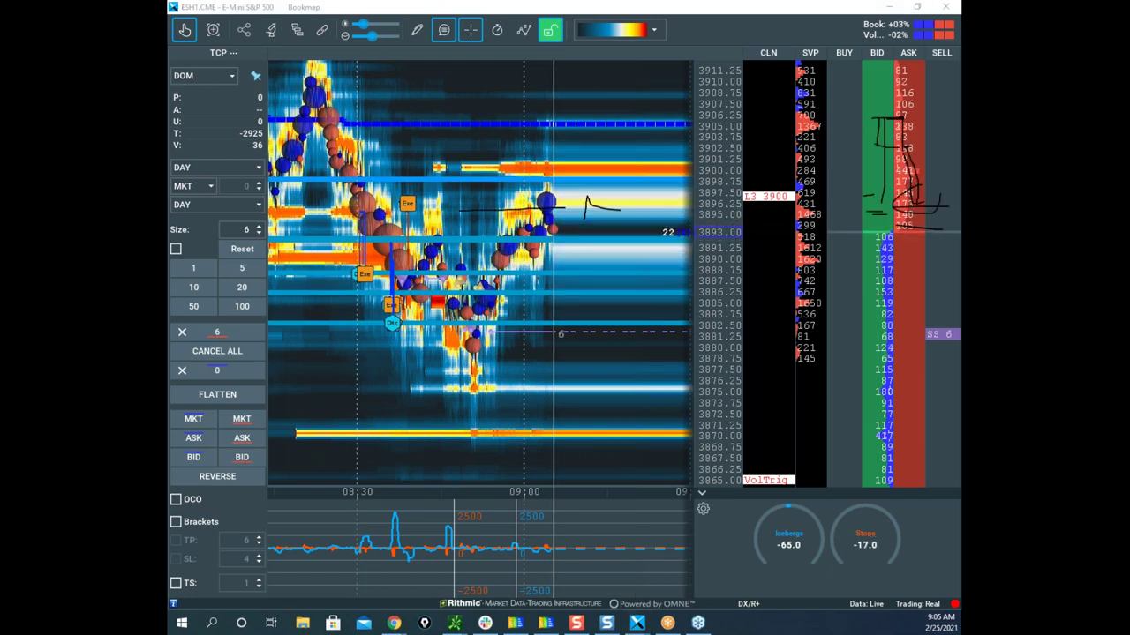
mouse_move(381, 493)
left_mouse_down()
mouse_move(375, 551)
mouse_move(478, 492)
left_mouse_up()
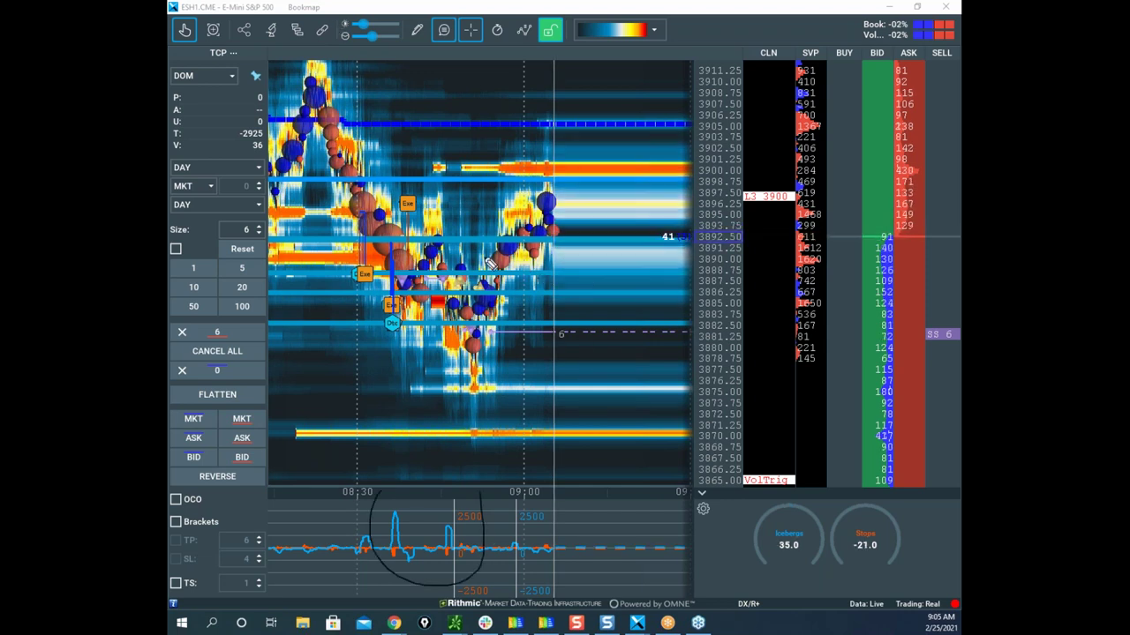
left_click_drag(483, 265, 507, 323)
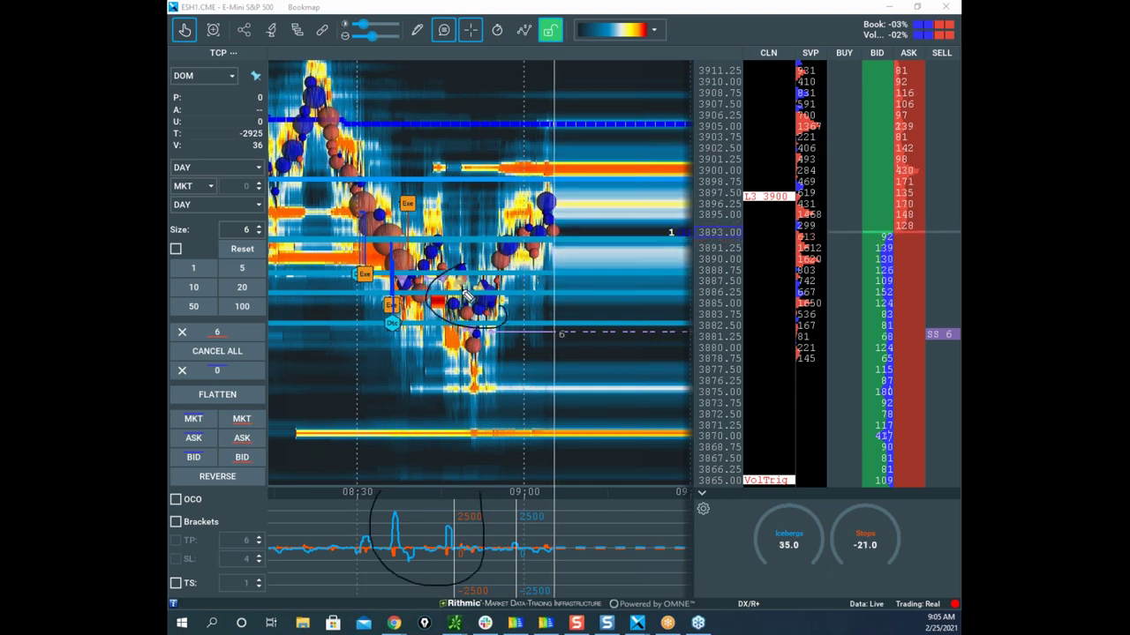
Sketch a drop from about 3893 past the stop order to below 3865 and a rise to about 3905, and circle the 3900 price level
left_click_drag(558, 232, 578, 332)
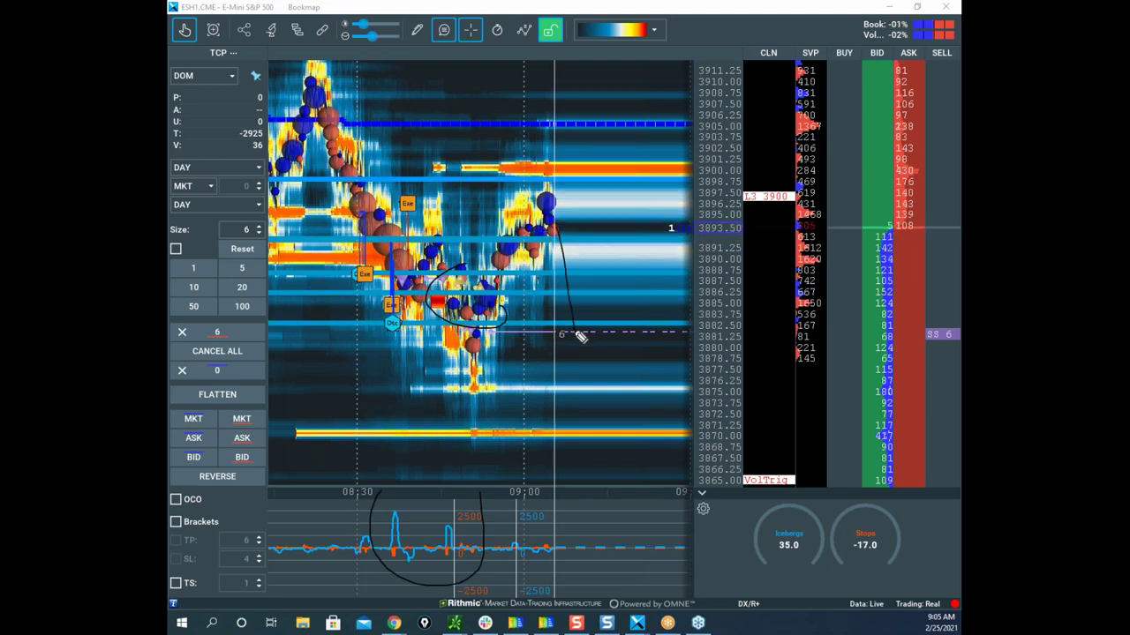
mouse_move(475, 516)
left_mouse_down()
mouse_move(378, 522)
mouse_move(465, 536)
left_mouse_up()
mouse_move(559, 305)
left_mouse_down()
mouse_move(632, 500)
mouse_move(642, 452)
left_mouse_up()
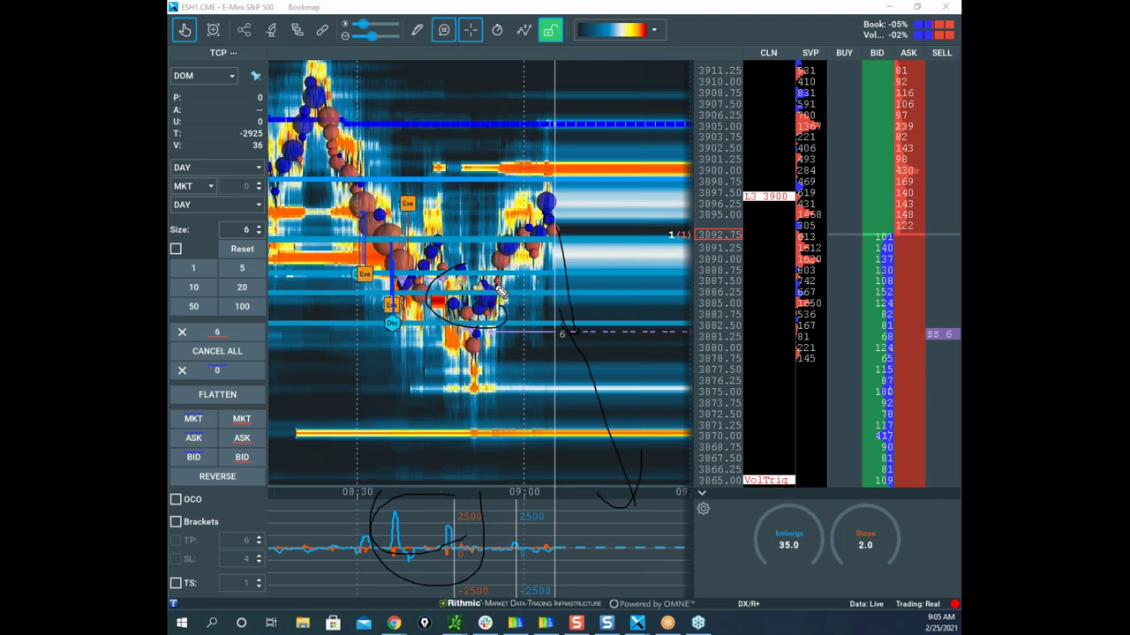
left_click_drag(558, 236, 605, 130)
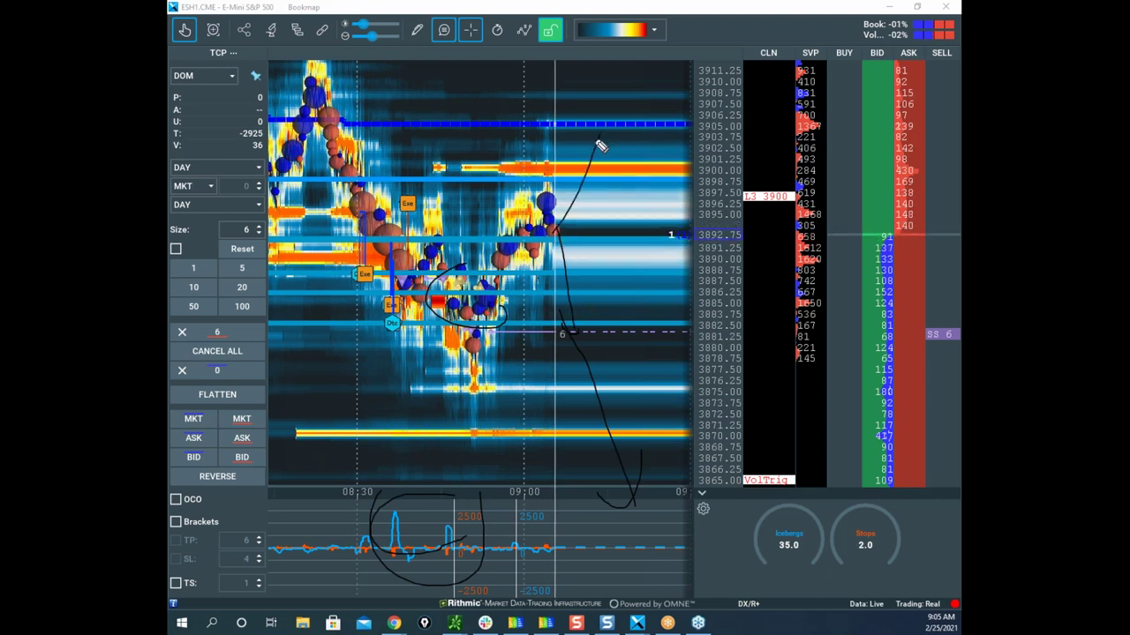
left_click_drag(717, 199, 711, 155)
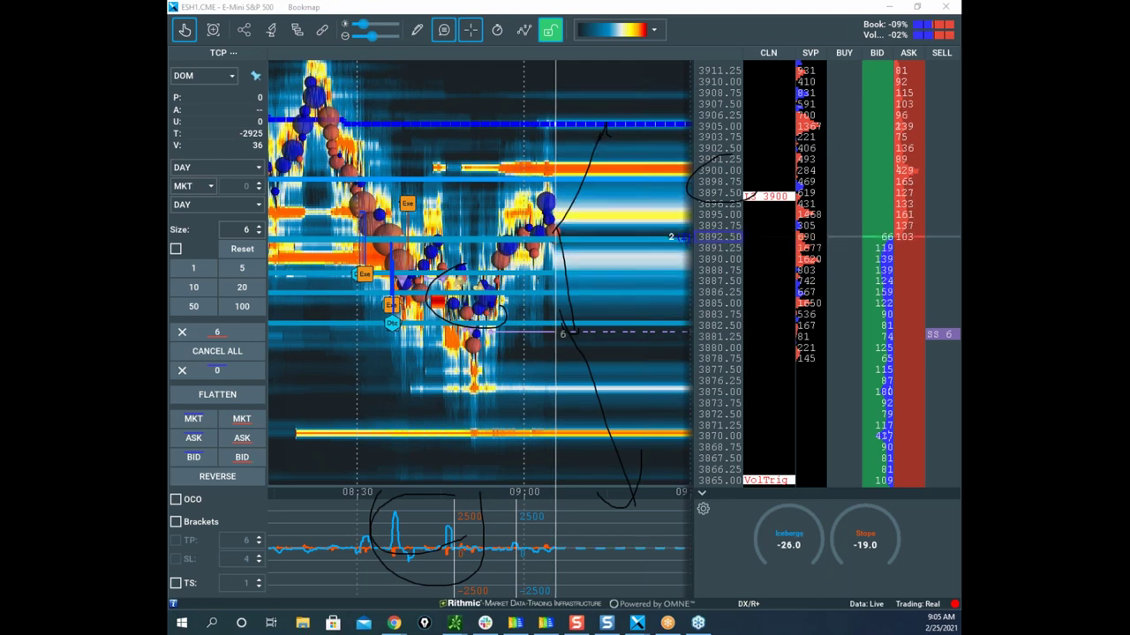
key("Escape")
Circle the stop order and lower indicator's spikes, bracket the earlier fall from about 3899 to 3883, and sketch a drop below 3865
mouse_move(572, 219)
left_mouse_down()
mouse_move(588, 338)
mouse_move(537, 348)
mouse_move(623, 347)
left_mouse_up()
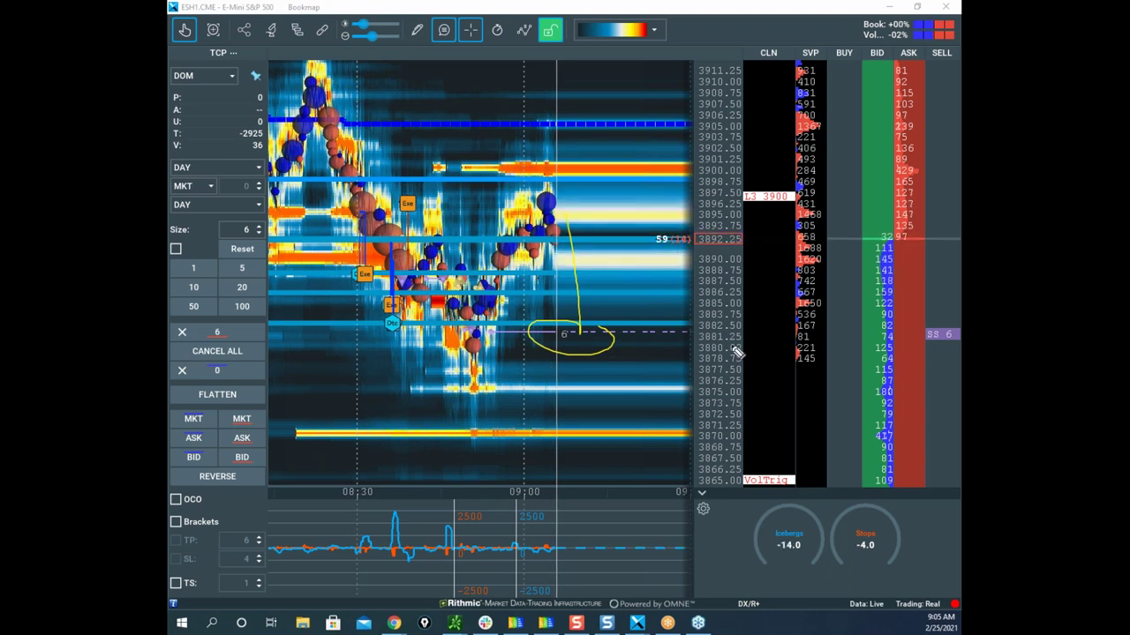
mouse_move(474, 482)
left_mouse_down()
mouse_move(383, 499)
mouse_move(460, 505)
left_mouse_up()
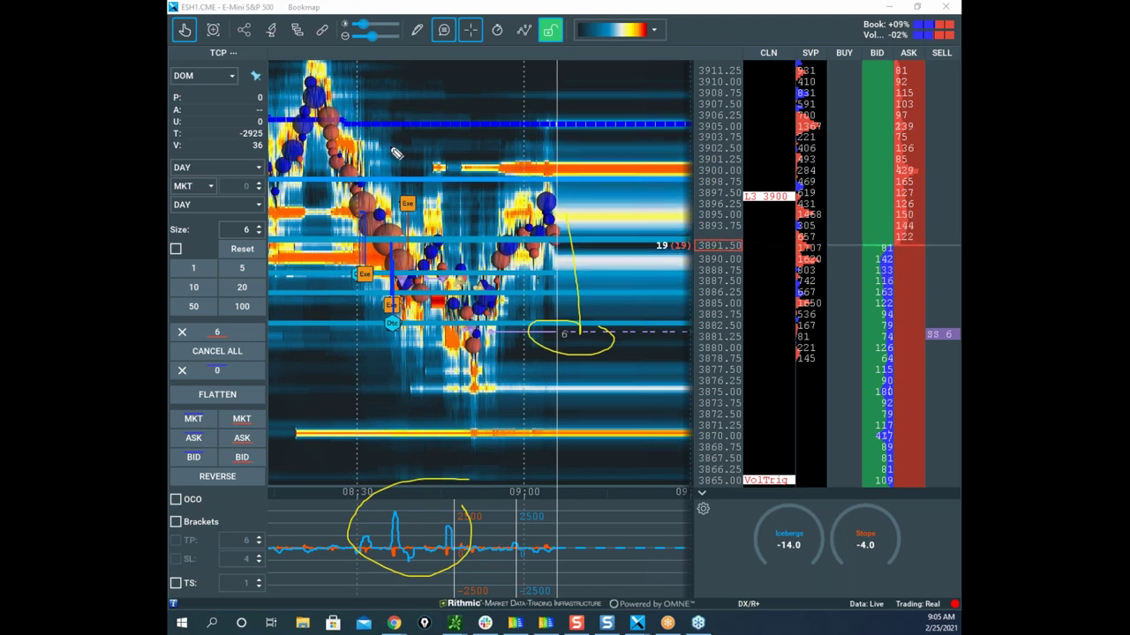
left_click_drag(388, 210, 364, 318)
left_click_drag(356, 174, 447, 185)
left_click_drag(342, 318, 468, 320)
left_click_drag(586, 329, 610, 494)
mouse_move(645, 455)
left_mouse_down()
mouse_move(641, 530)
mouse_move(697, 514)
left_mouse_up()
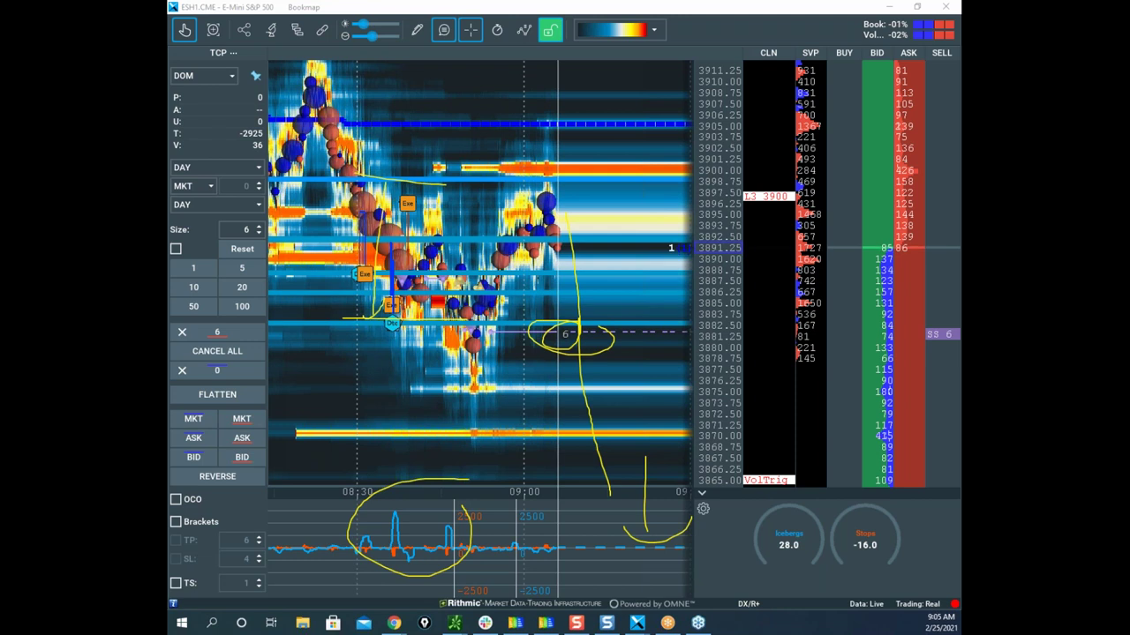
key("Escape")
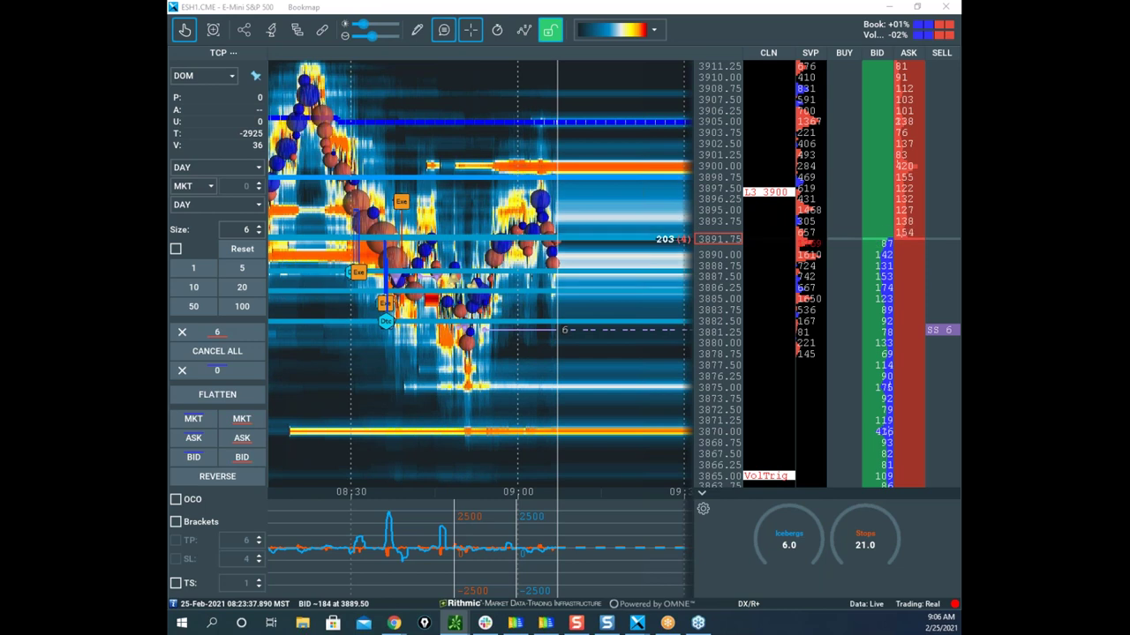
Maximize the thinkorswim /ES hourly chart and trace the 3887–3932 range, the drop to about 3812 and the rebound to about 3925
left_click_drag(959, 205, 677, 149)
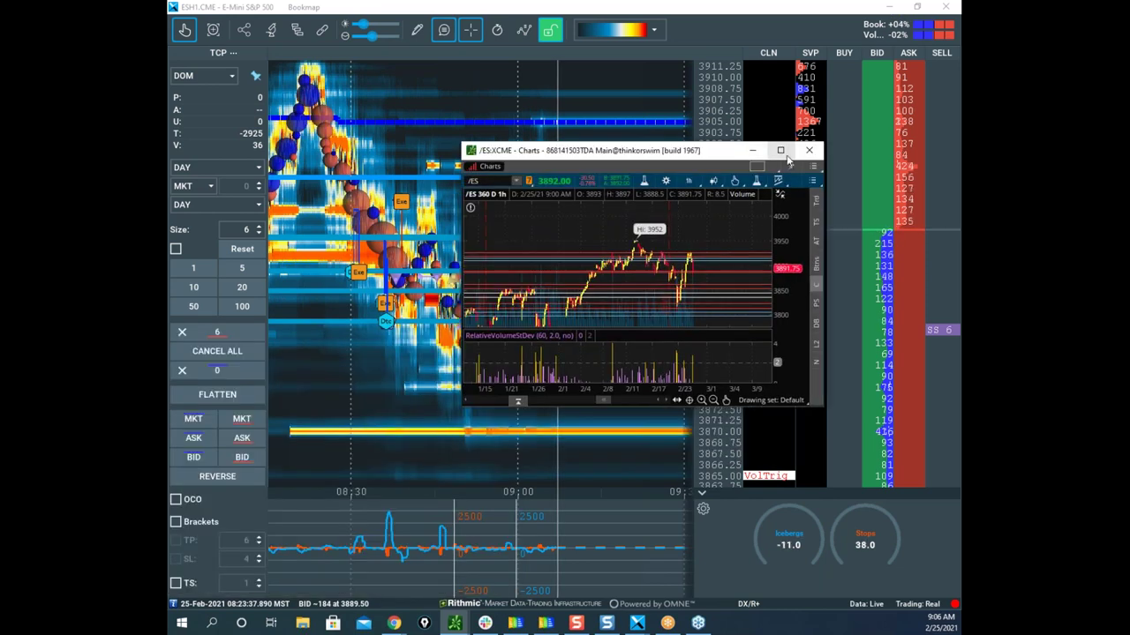
left_click(782, 151)
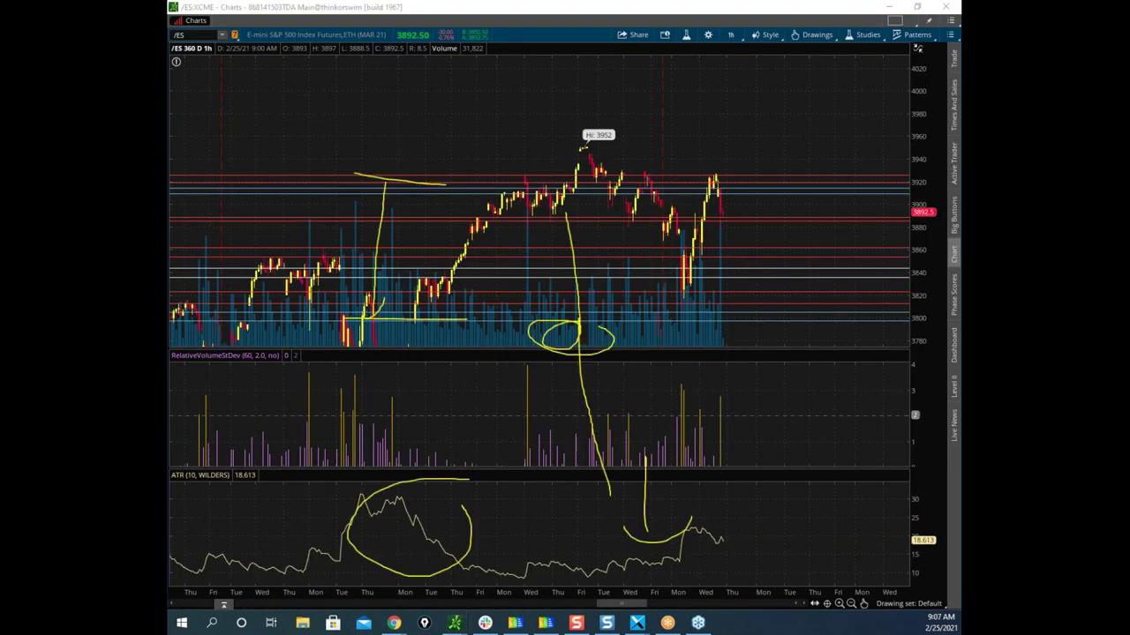
mouse_move(491, 167)
left_mouse_down()
mouse_move(662, 216)
mouse_move(499, 188)
left_mouse_up()
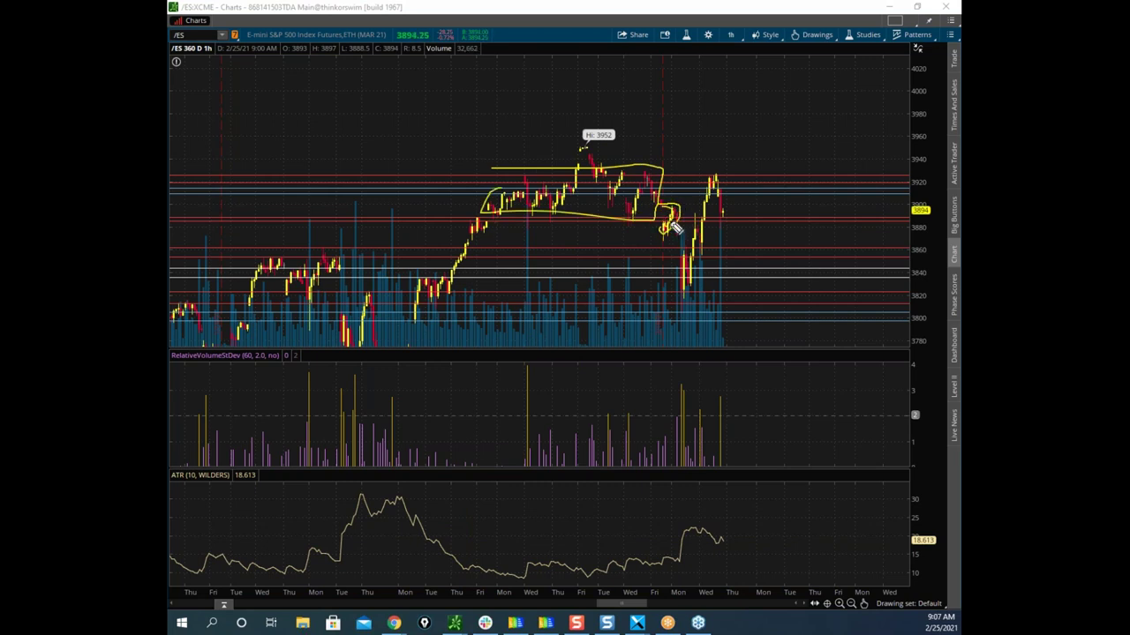
mouse_move(682, 233)
left_mouse_down()
mouse_move(685, 255)
mouse_move(678, 246)
mouse_move(688, 245)
left_mouse_up()
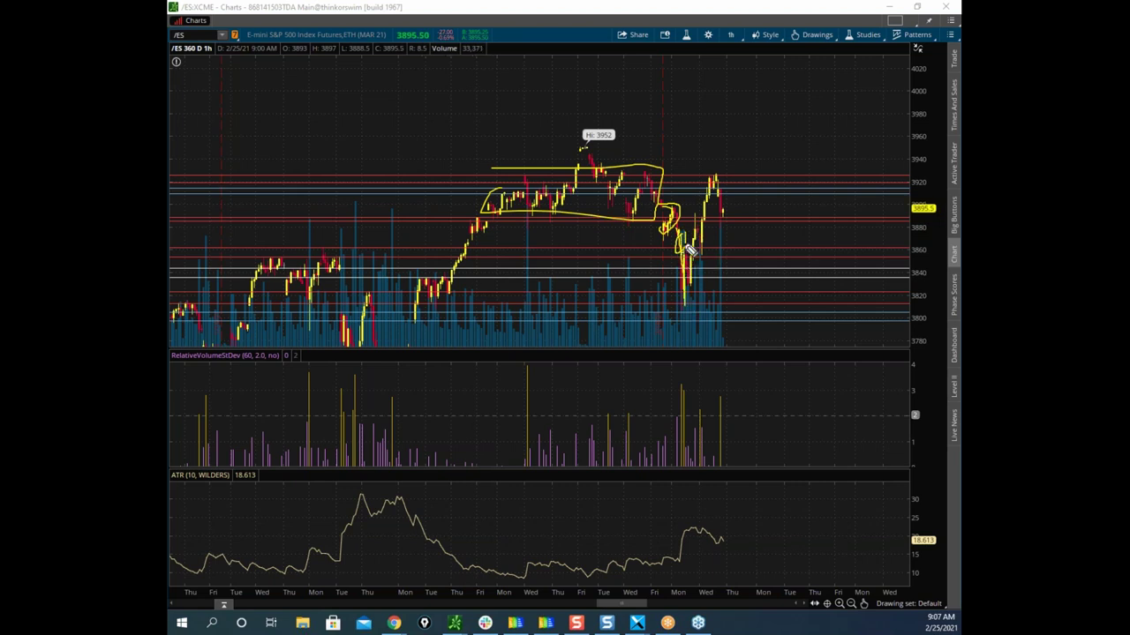
left_click_drag(693, 282, 722, 181)
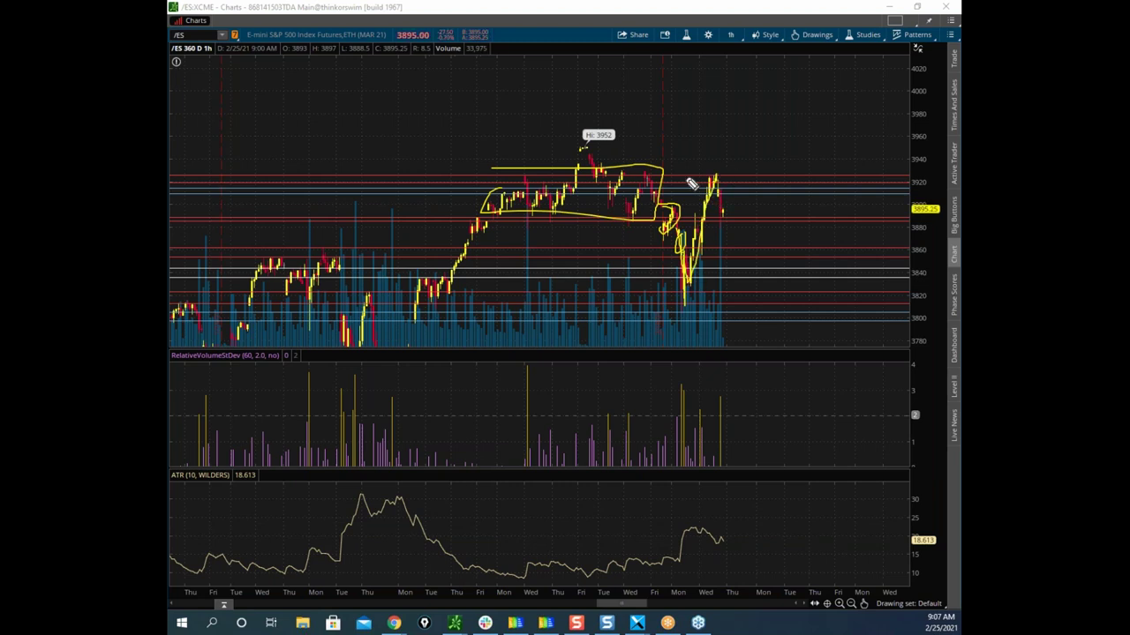
left_click_drag(532, 194, 658, 208)
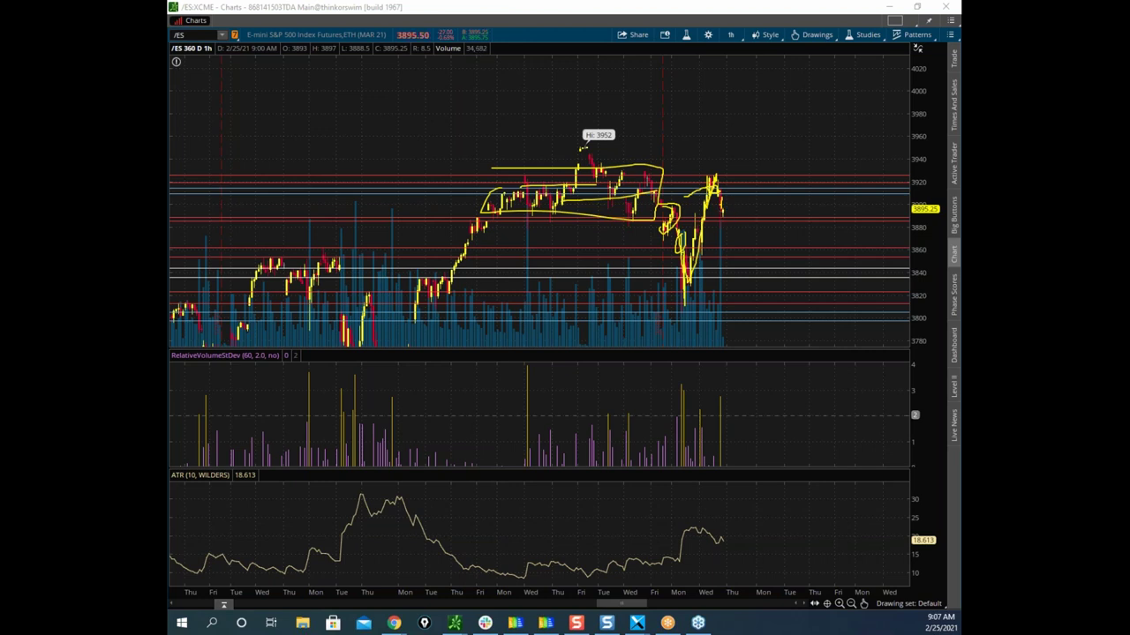
key("Escape")
Put the /ES chart aside, maximize the gold futures chart, and circle its mid-chart low near 1762–1772 before clearing the ink
left_click_drag(541, 9, 170, 115)
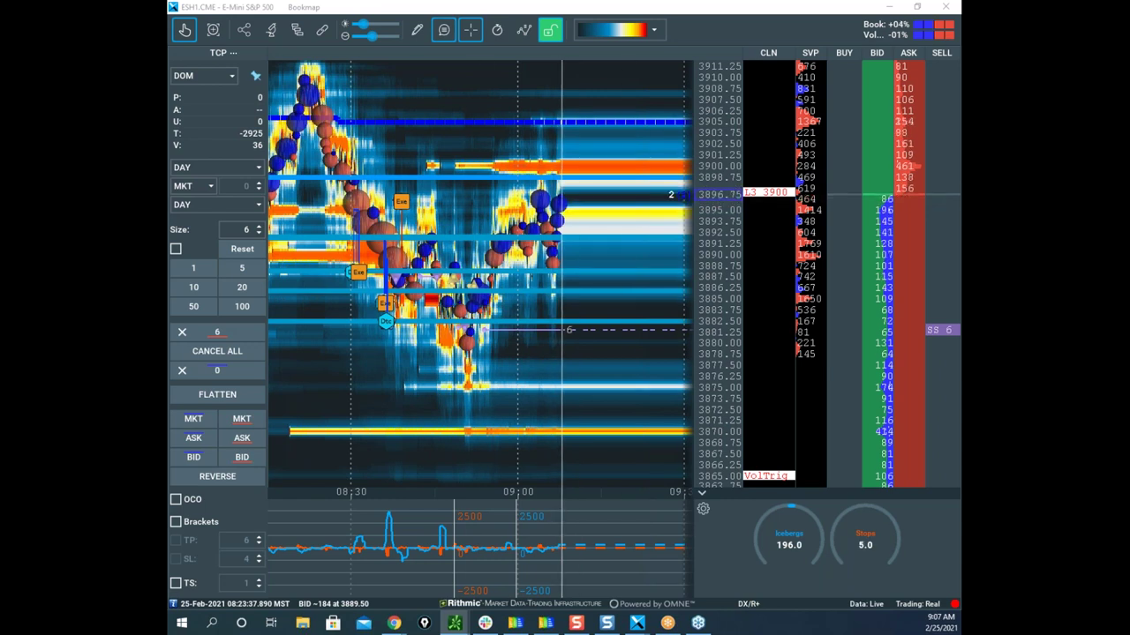
left_click_drag(170, 7, 782, 143)
left_click(820, 143)
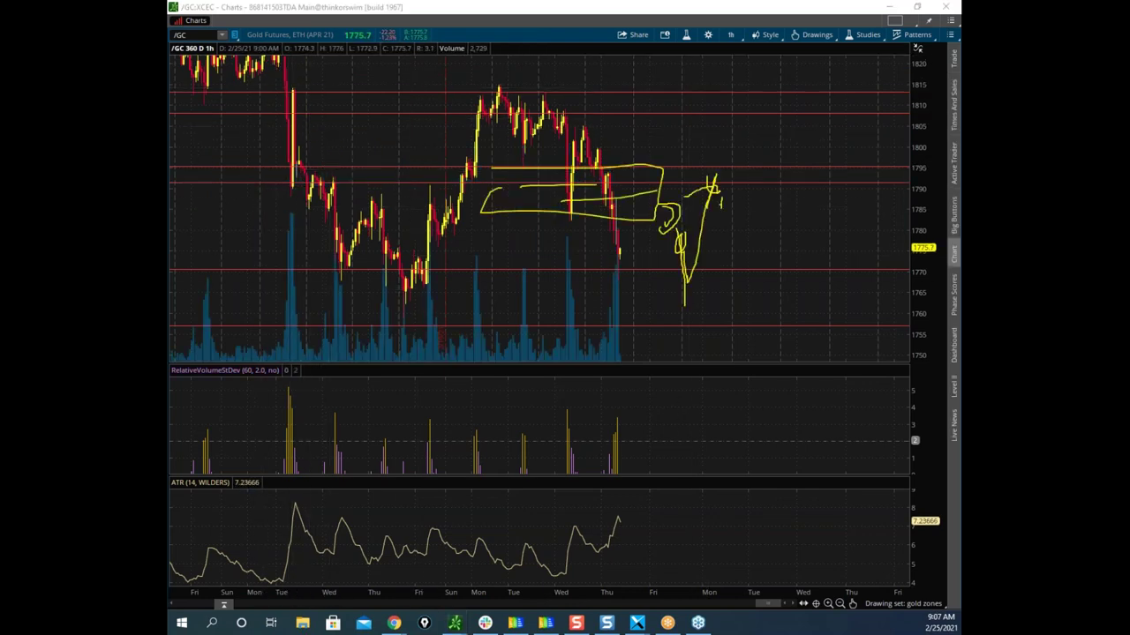
key("e")
mouse_move(445, 268)
left_mouse_down()
mouse_move(383, 265)
mouse_move(421, 263)
left_mouse_up()
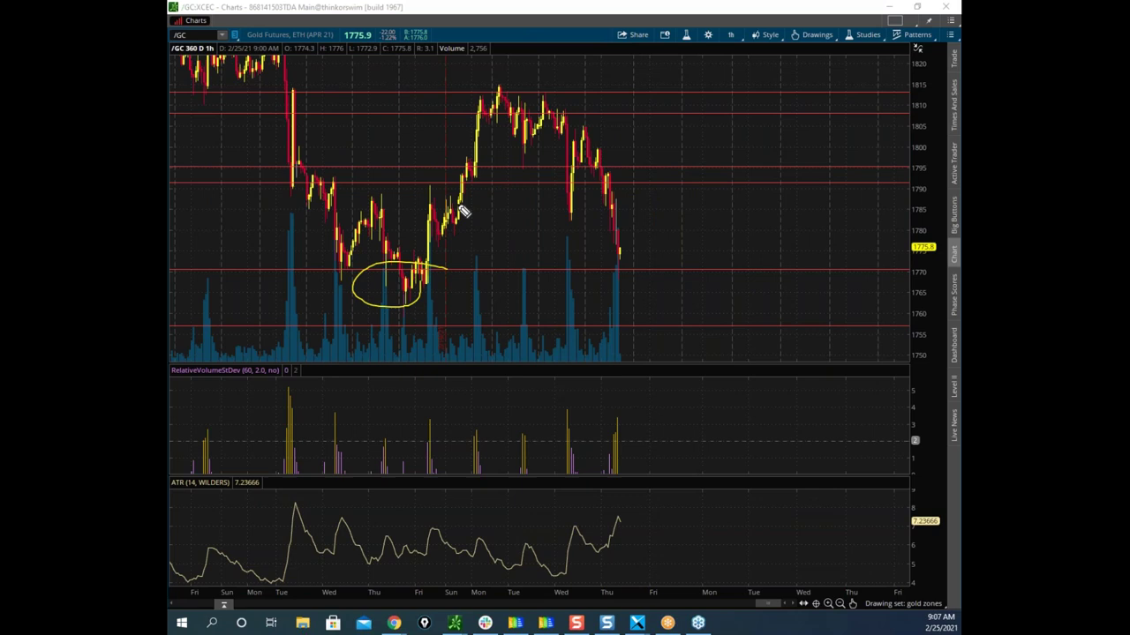
key("e")
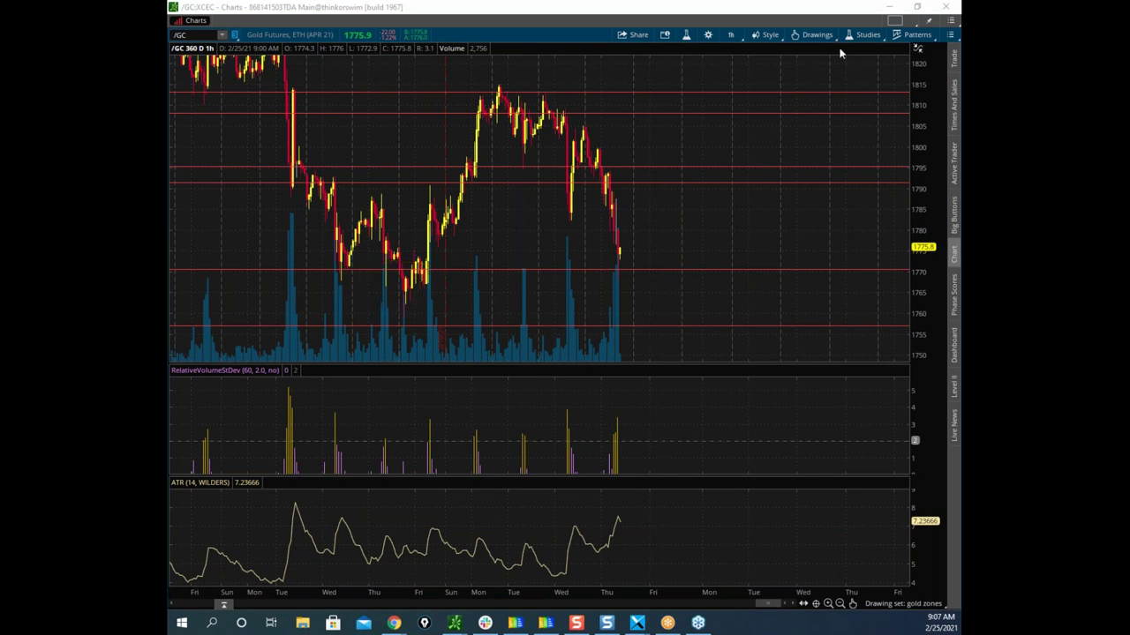
Set the gold chart to the 3 Y : W time frame, box the 2020 consolidation near 1690–1770, and sketch the rally out of it
left_click(731, 35)
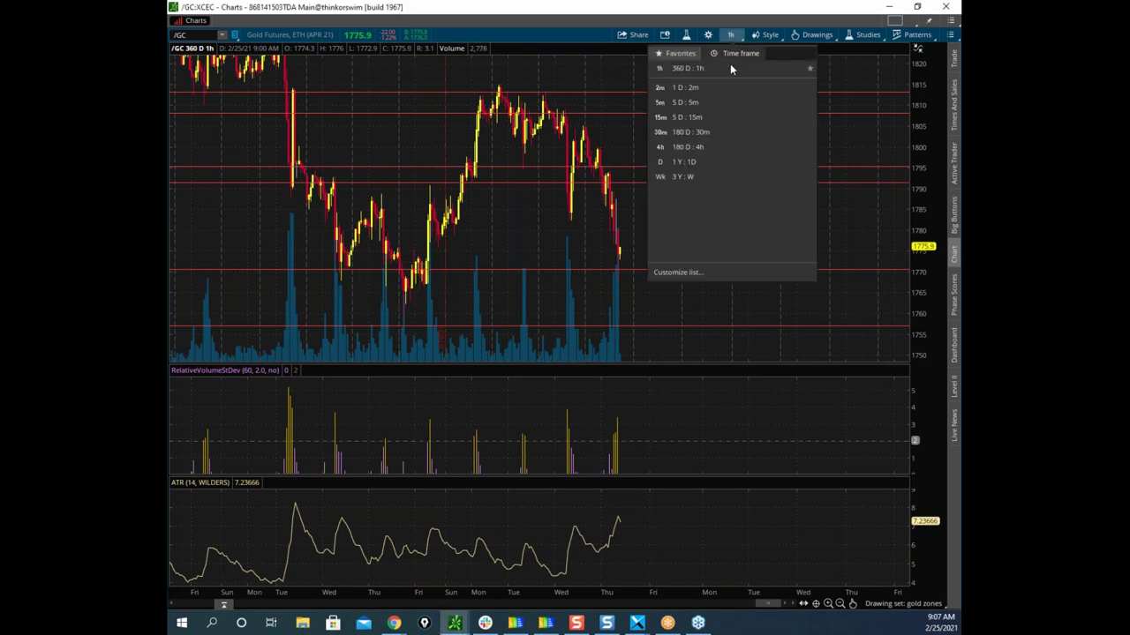
left_click(694, 177)
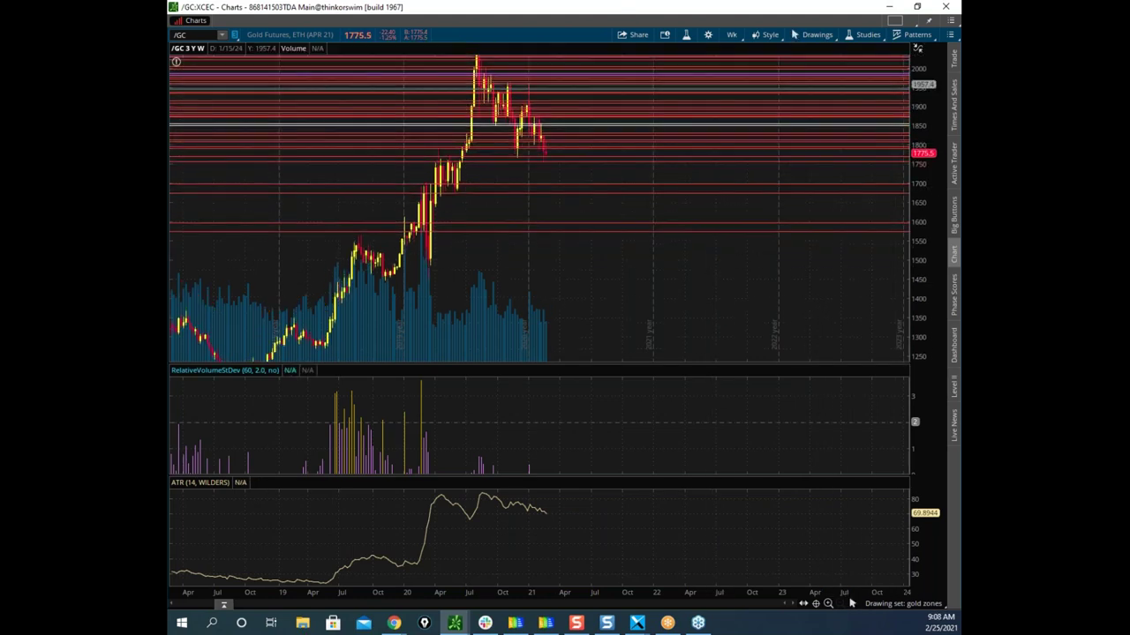
left_click_drag(448, 269, 420, 280)
right_click(423, 144)
mouse_move(462, 161)
left_mouse_down()
mouse_move(471, 189)
mouse_move(437, 196)
left_mouse_up()
left_click_drag(468, 161, 493, 41)
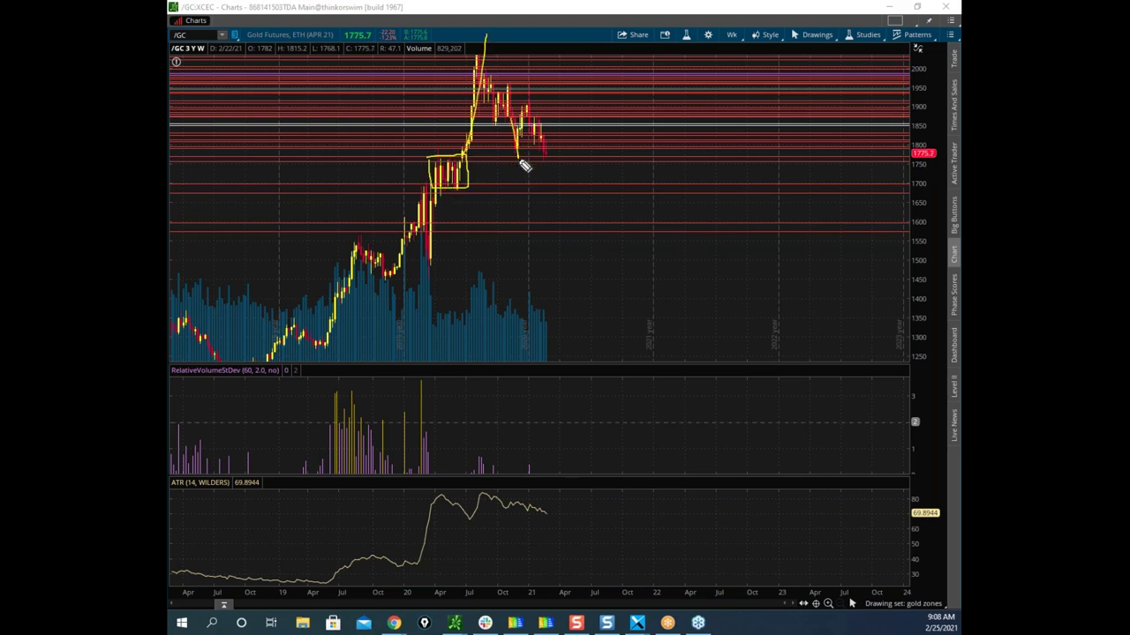
Trace the weekly pullback into the latest candle with a circle near 1765, and stretch the gold chart's price scale
left_click_drag(523, 155, 556, 168)
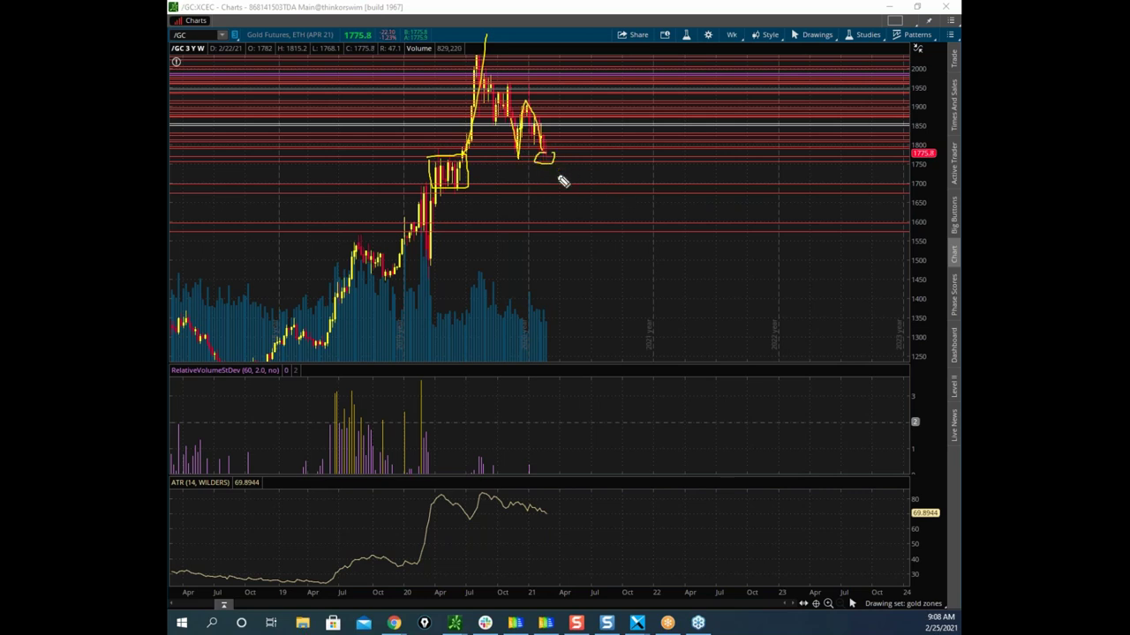
left_click_drag(553, 168, 542, 167)
key("Escape")
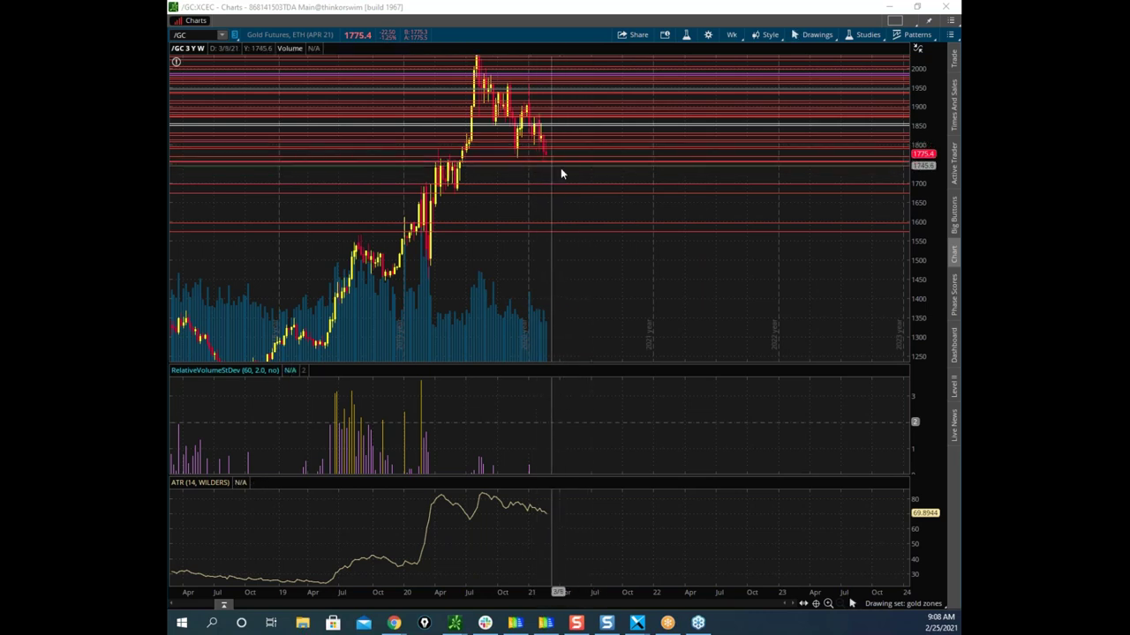
left_click_drag(919, 177, 920, 159)
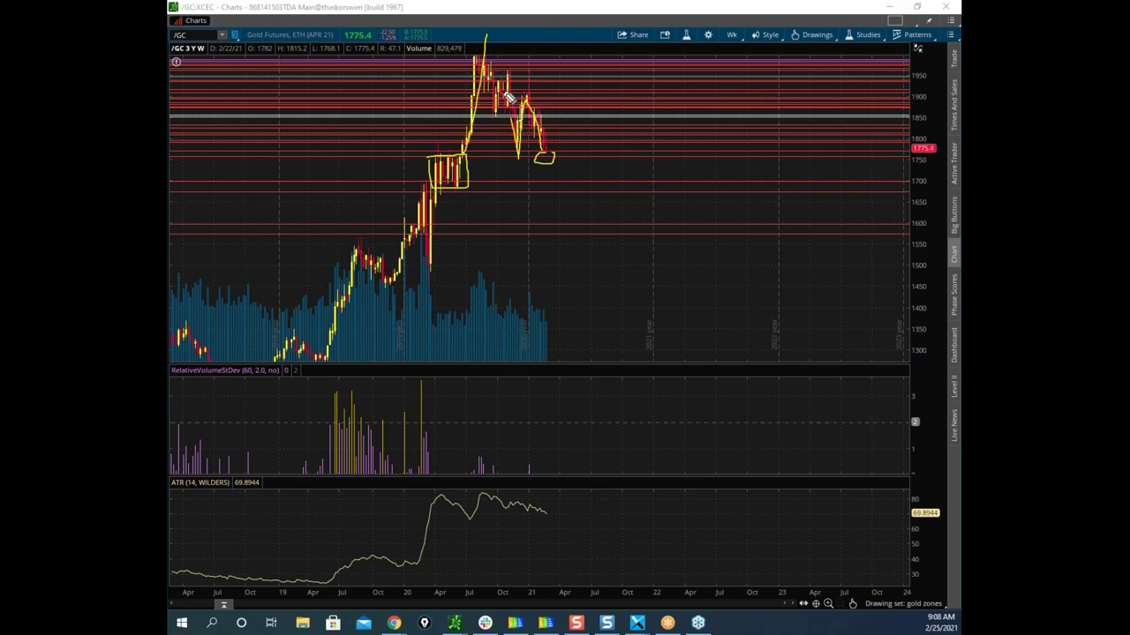
mouse_move(518, 93)
left_mouse_down()
mouse_move(551, 150)
mouse_move(560, 125)
left_mouse_up()
key("Escape")
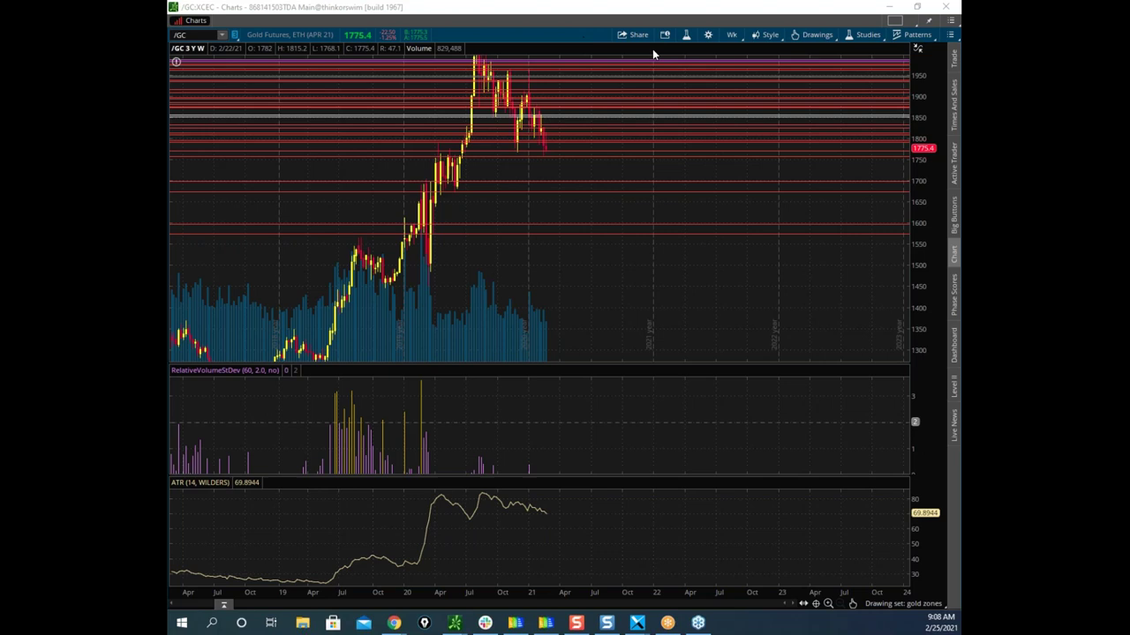
Set the gold chart to the 360 D : 1h time frame and reposition it to show about 1700–1880
left_click(733, 37)
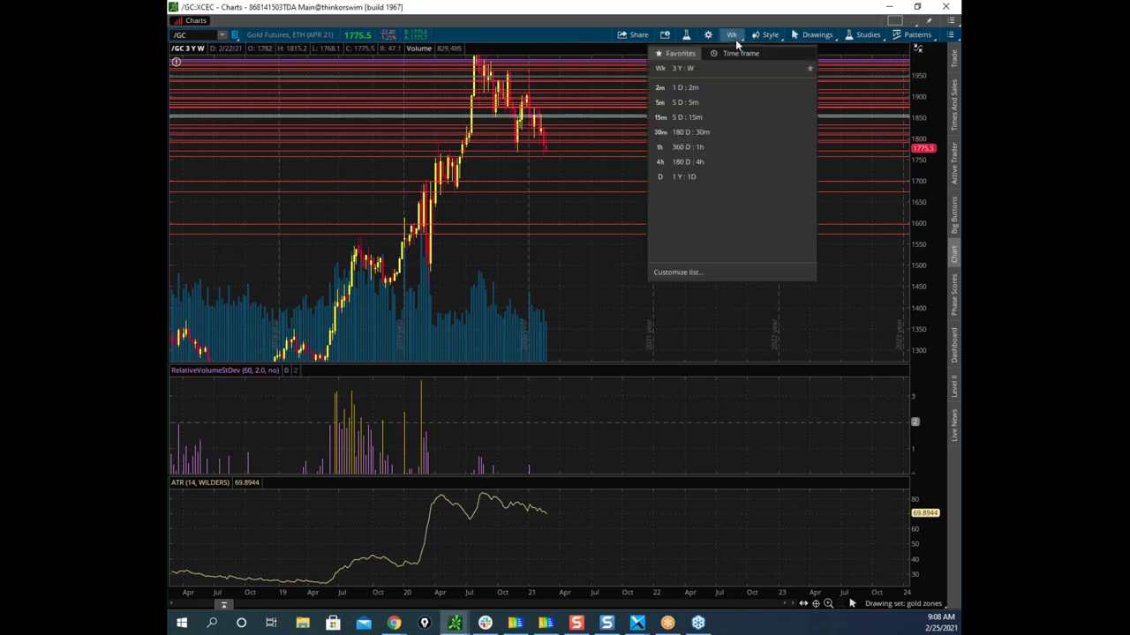
left_click(701, 147)
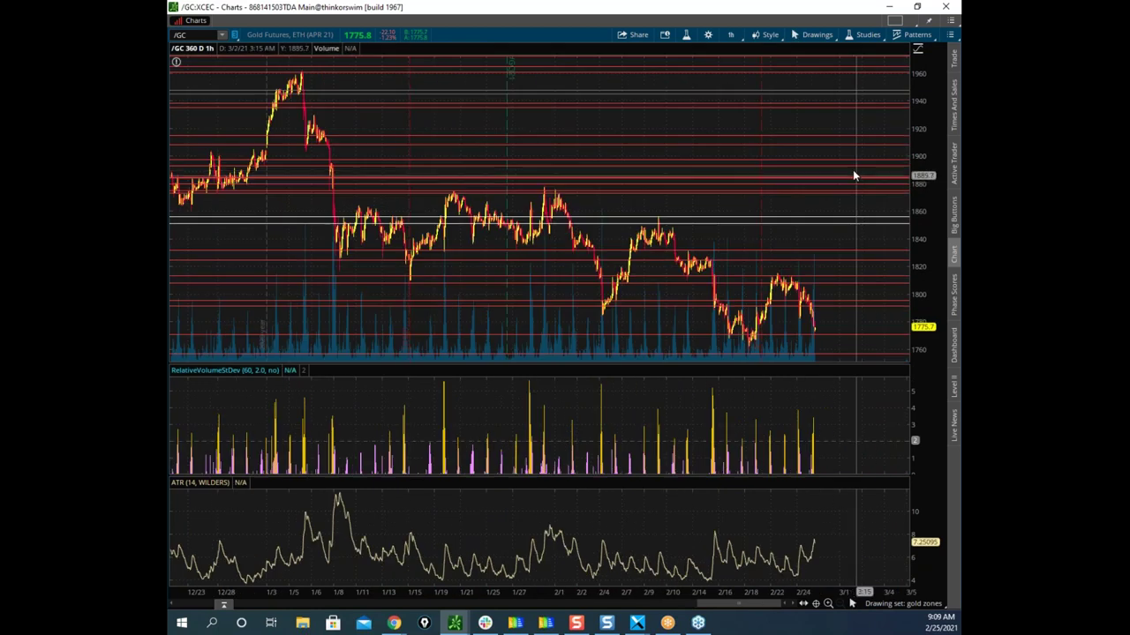
left_click_drag(820, 209, 759, 93)
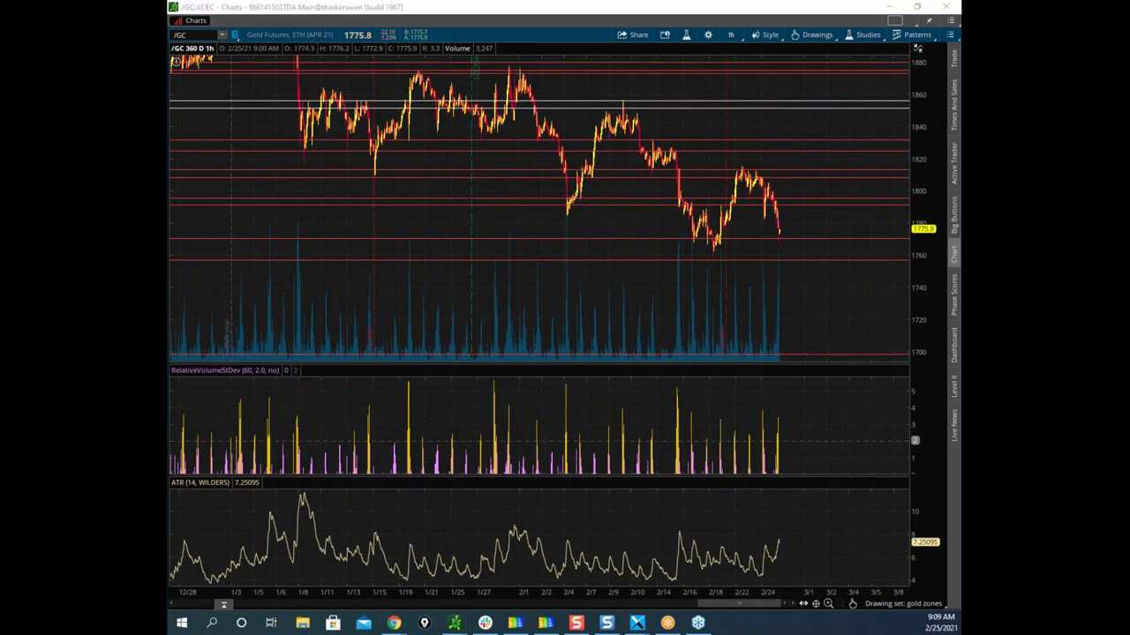
key("Escape")
Circle gold's February low near 1765, box the highs around 1798–1813, and sketch a breakout to about 1834 and the fall to about 1771
mouse_move(719, 260)
left_mouse_down()
mouse_move(703, 238)
mouse_move(738, 250)
left_mouse_up()
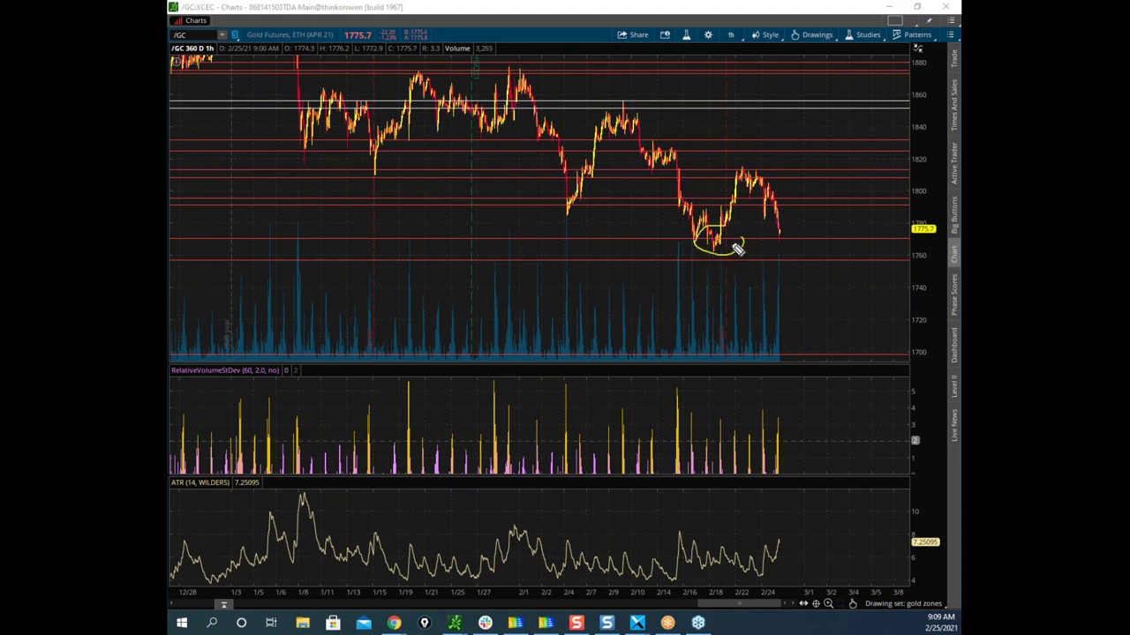
left_click_drag(735, 169, 772, 170)
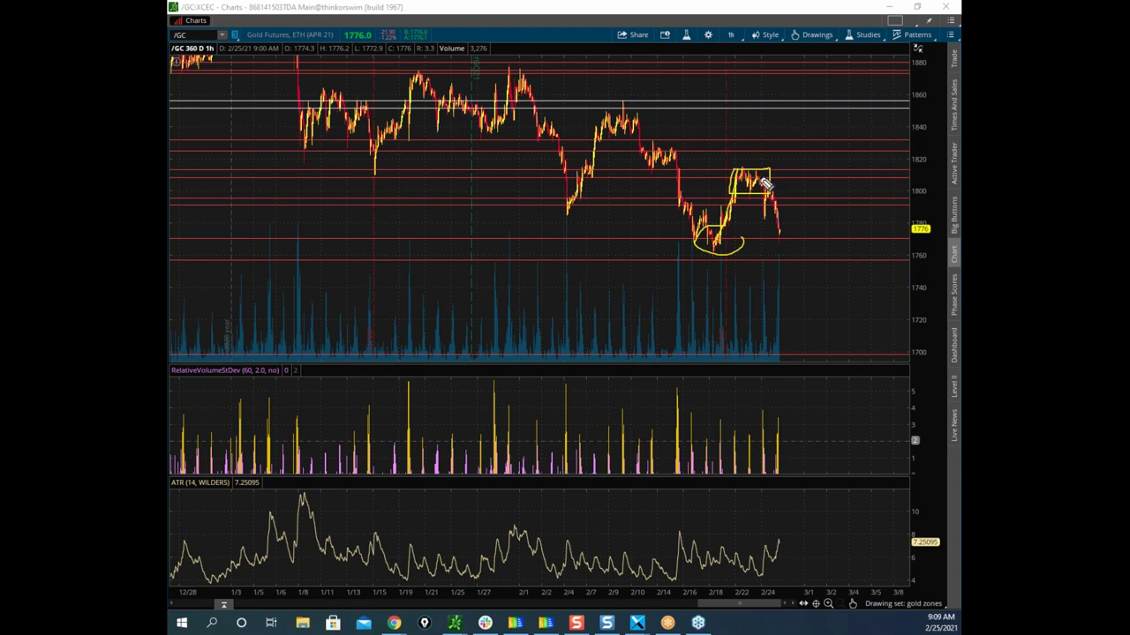
left_click_drag(764, 181, 784, 137)
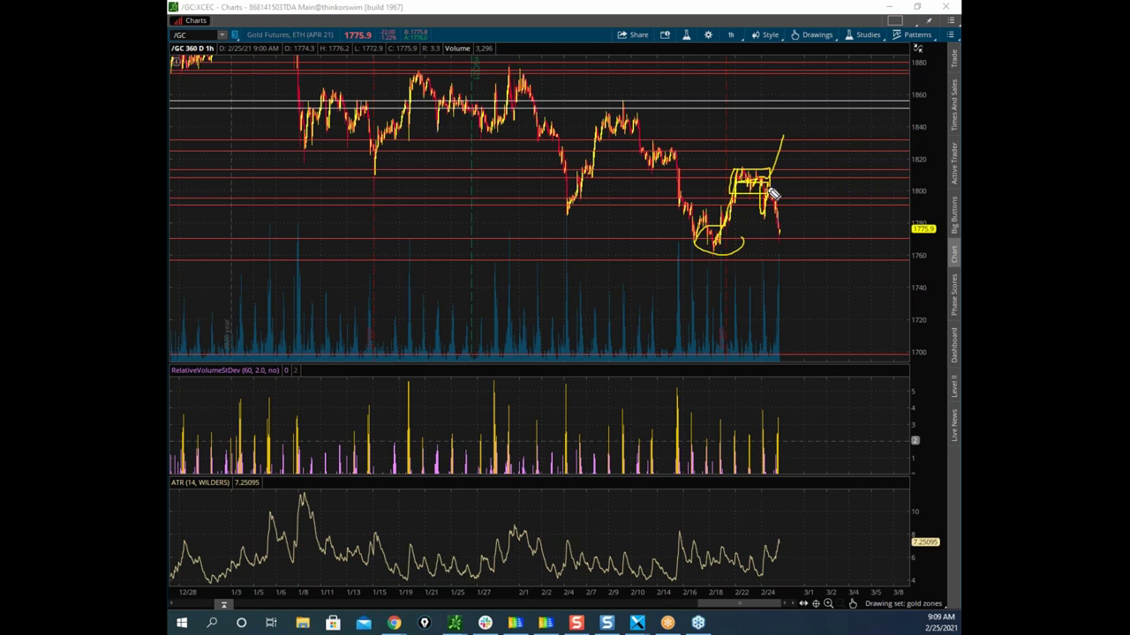
mouse_move(779, 215)
left_mouse_down()
mouse_move(785, 243)
mouse_move(734, 240)
left_mouse_up()
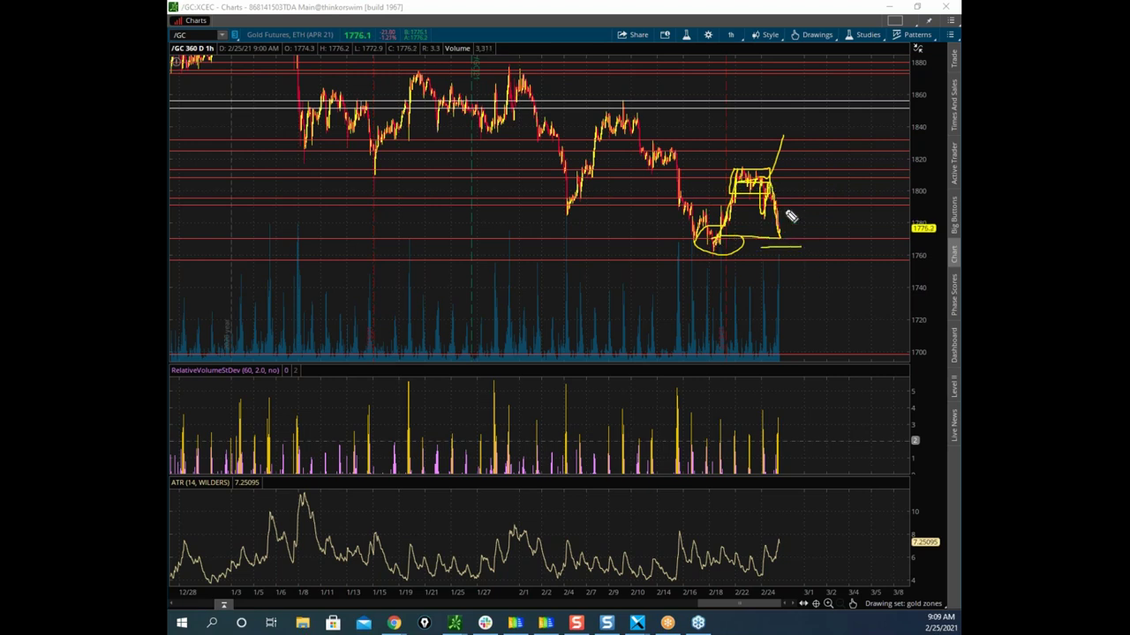
Sketch a gold rebound to about 1811 and a drop to about 1728, circle the 1700 level, and restore the chart window over Bookmap
left_click_drag(783, 241, 828, 180)
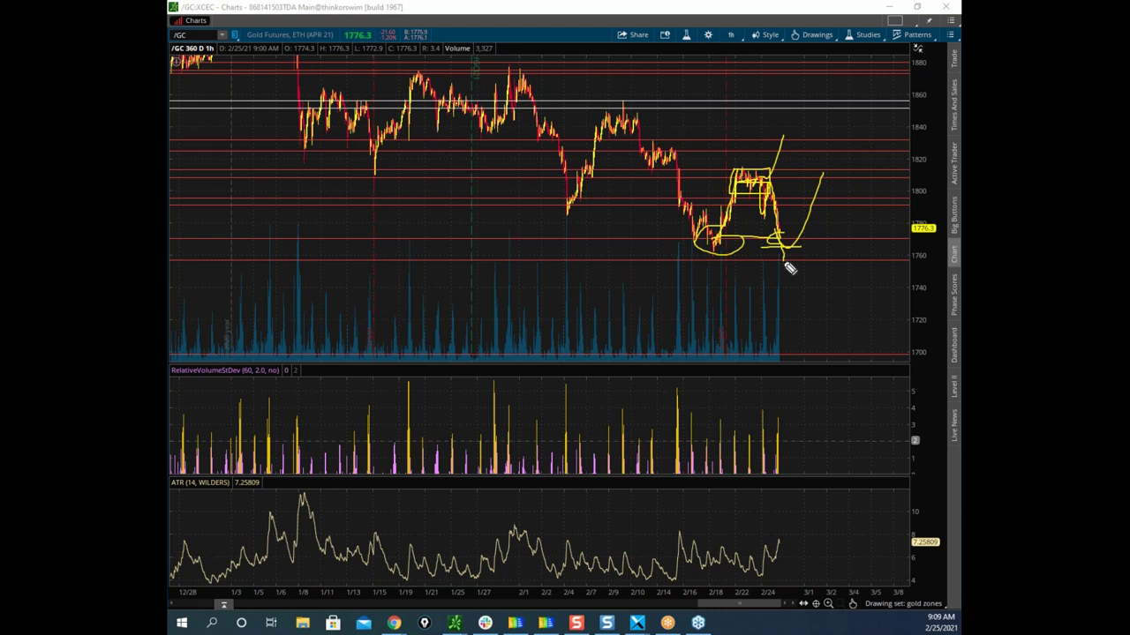
mouse_move(893, 342)
left_mouse_down()
mouse_move(933, 386)
mouse_move(837, 314)
left_mouse_up()
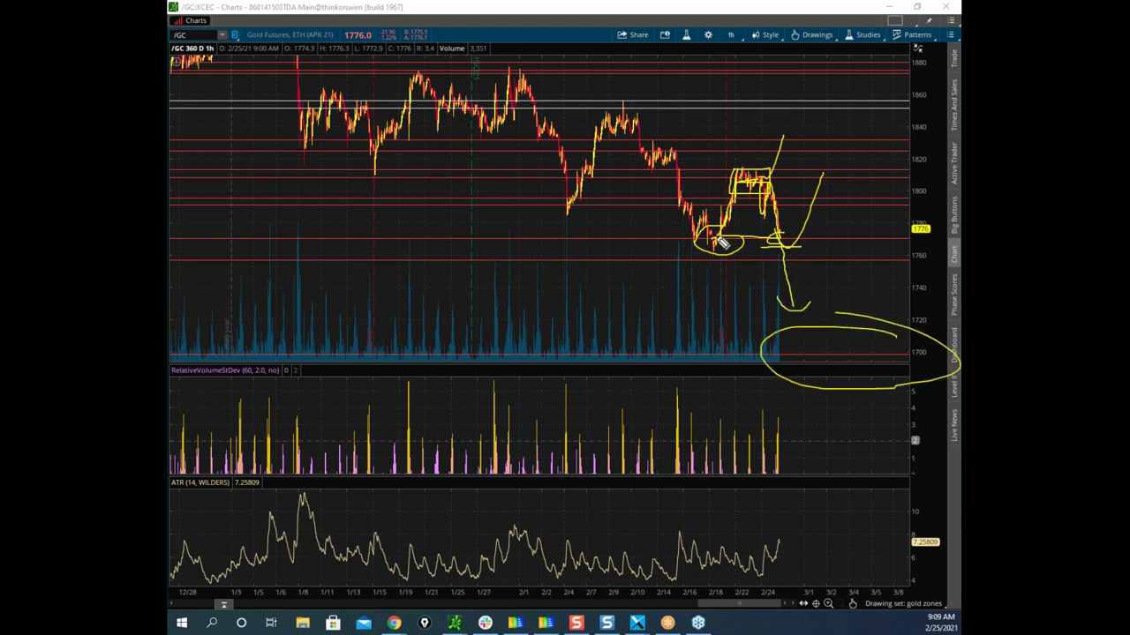
key("Escape")
mouse_move(642, 8)
left_mouse_down()
mouse_move(579, 21)
mouse_move(9, 36)
mouse_move(646, 108)
left_mouse_up()
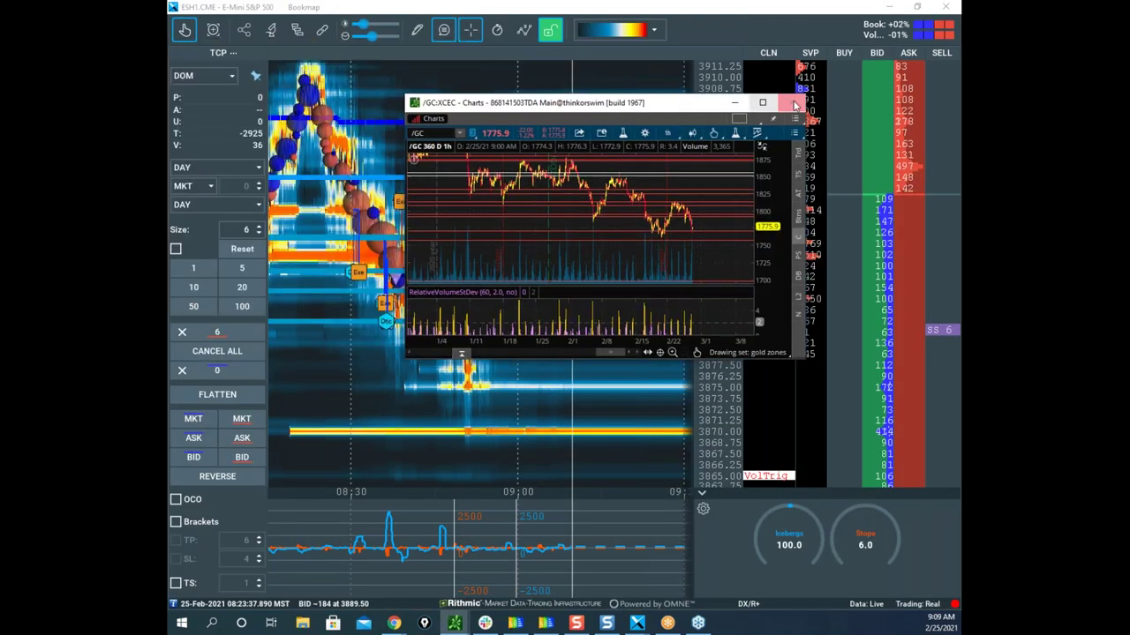
Maximize the gold chart, replace the old sketches with a circle around 1788–1813, and trace the rebound from the February low near 1770
left_click(760, 105)
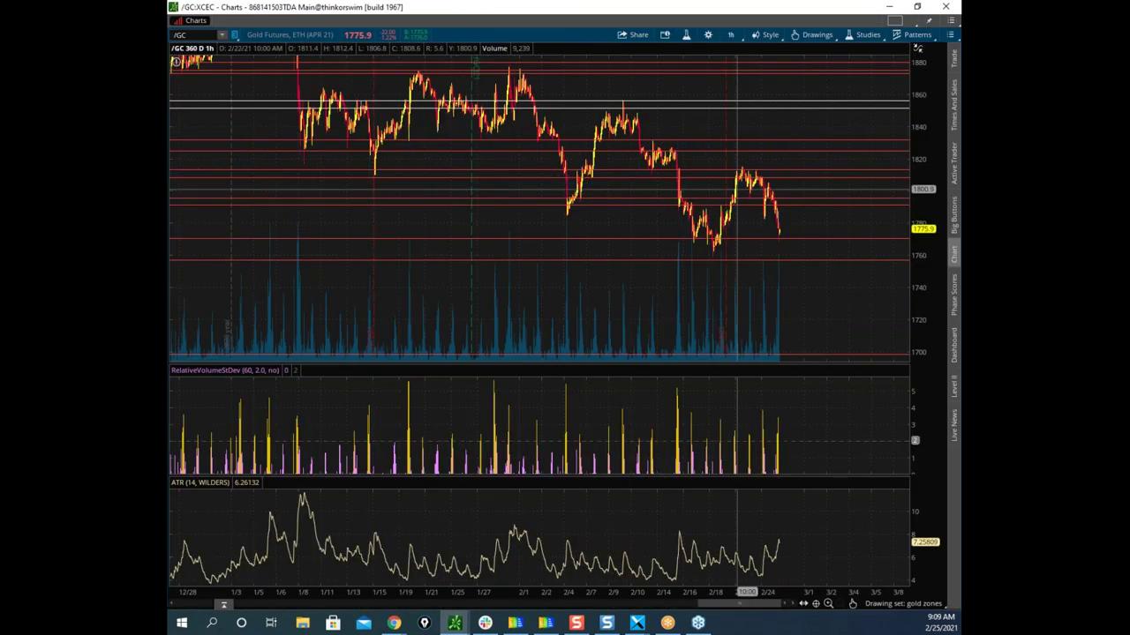
key("ctrl+shift+h")
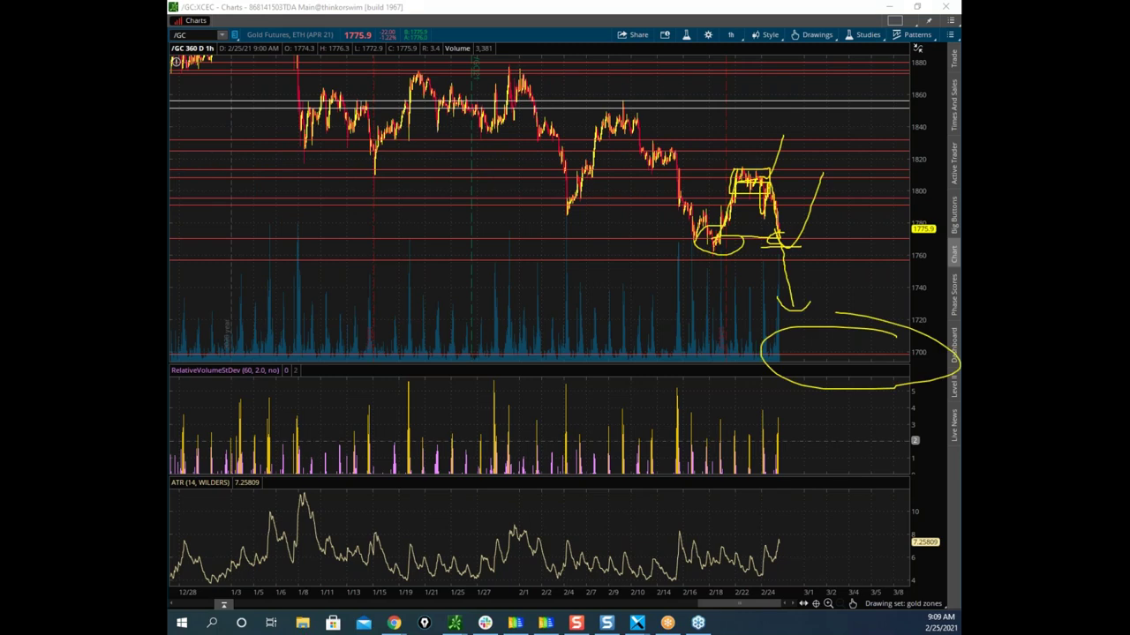
right_click(841, 222)
left_click_drag(715, 177, 762, 201)
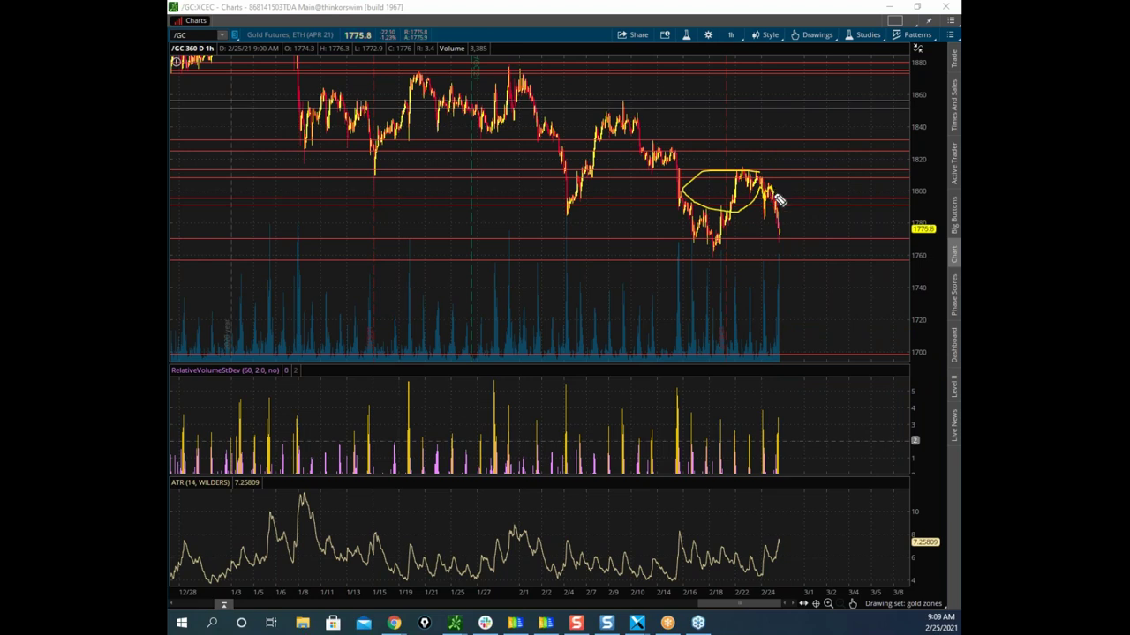
left_click_drag(731, 232, 746, 181)
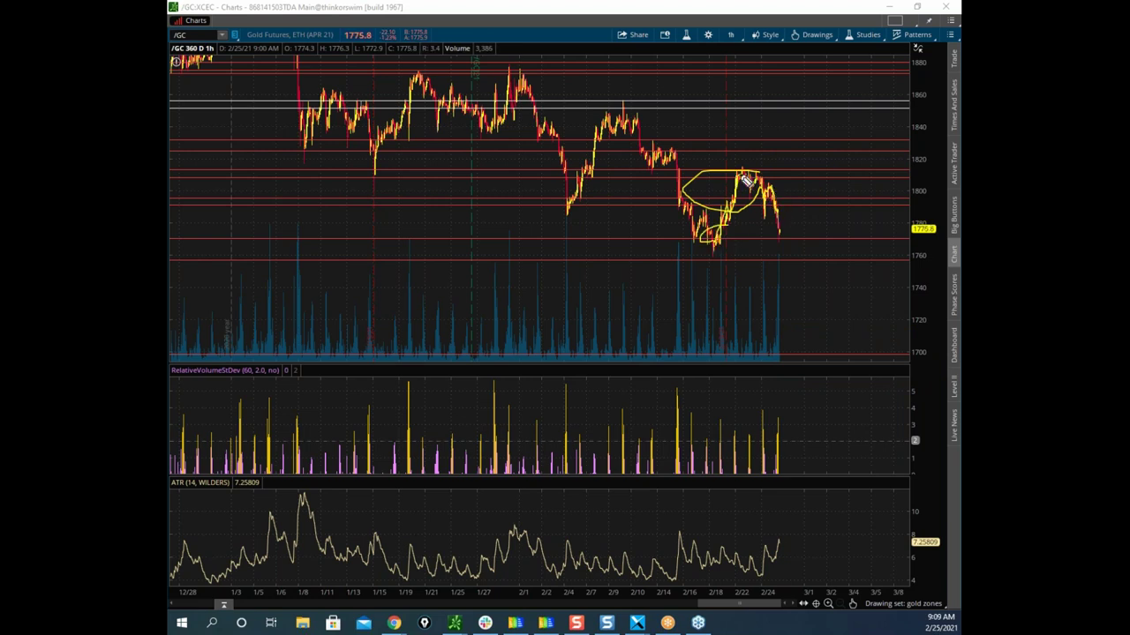
Sketch a flattening zigzag near 1755, a gold drop to about 1735, and a circled 1810 area with a rise to about 1825, and clear them
mouse_move(228, 286)
left_mouse_down()
mouse_move(315, 264)
mouse_move(354, 272)
left_mouse_up()
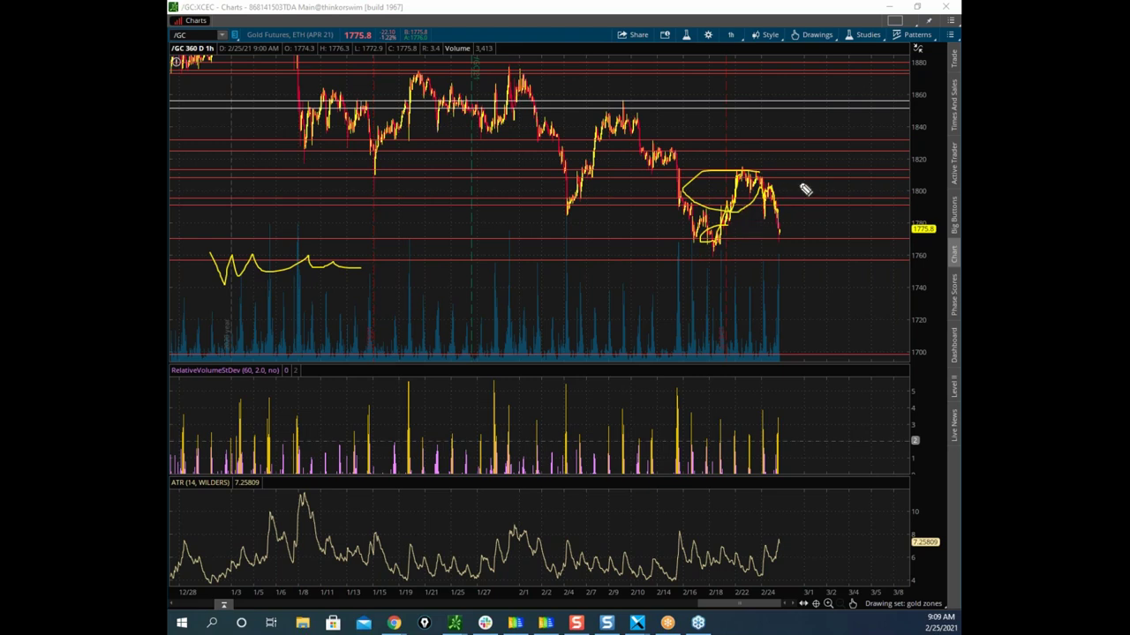
mouse_move(778, 229)
left_mouse_down()
mouse_move(783, 282)
mouse_move(810, 275)
left_mouse_up()
mouse_move(782, 189)
left_mouse_down()
mouse_move(796, 159)
mouse_move(760, 174)
left_mouse_up()
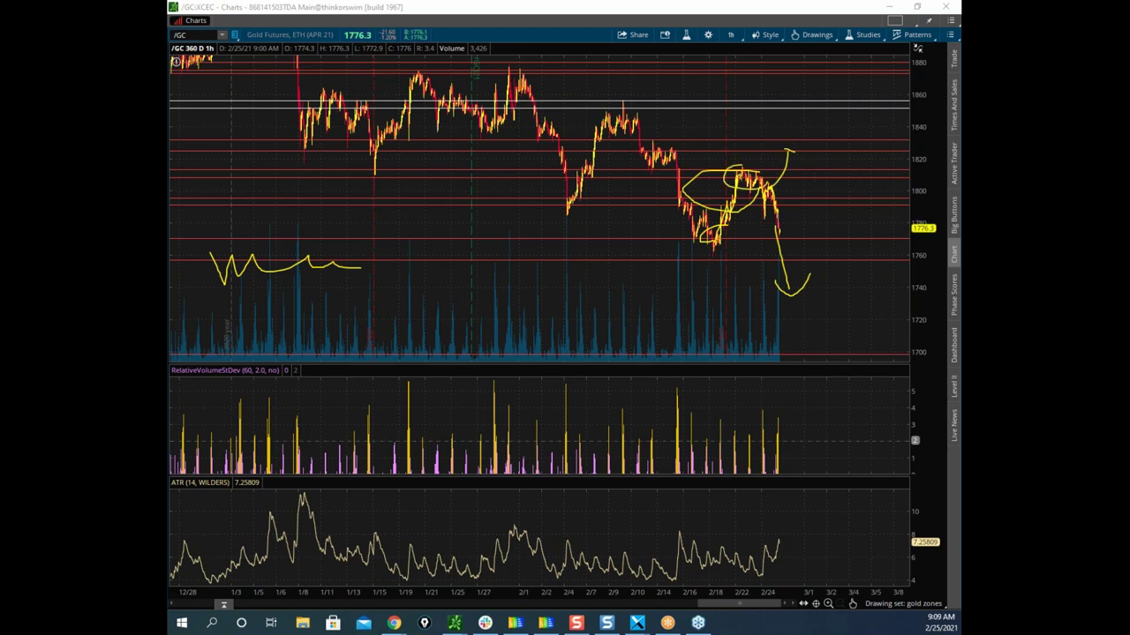
key("Escape")
Move the chart and the E-Mini S&P 500 window aside, and bring Bookmap's COMEX Gold Futures window in maximized, showing about 1753–1791
left_click_drag(477, 13, 172, 18)
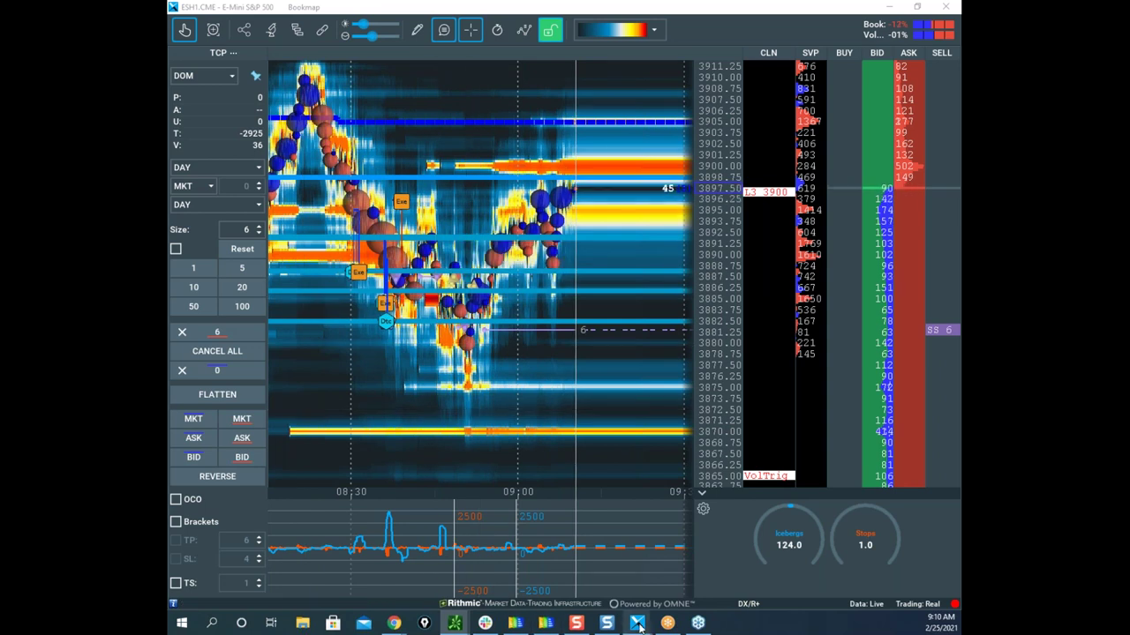
mouse_move(638, 624)
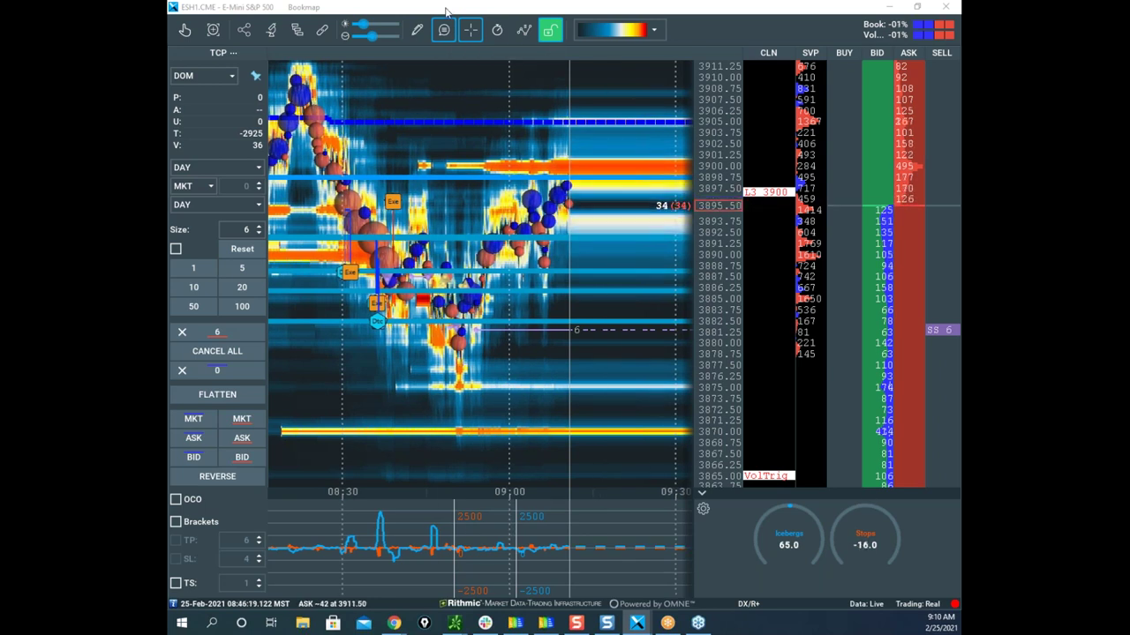
left_click_drag(445, 10, 169, 12)
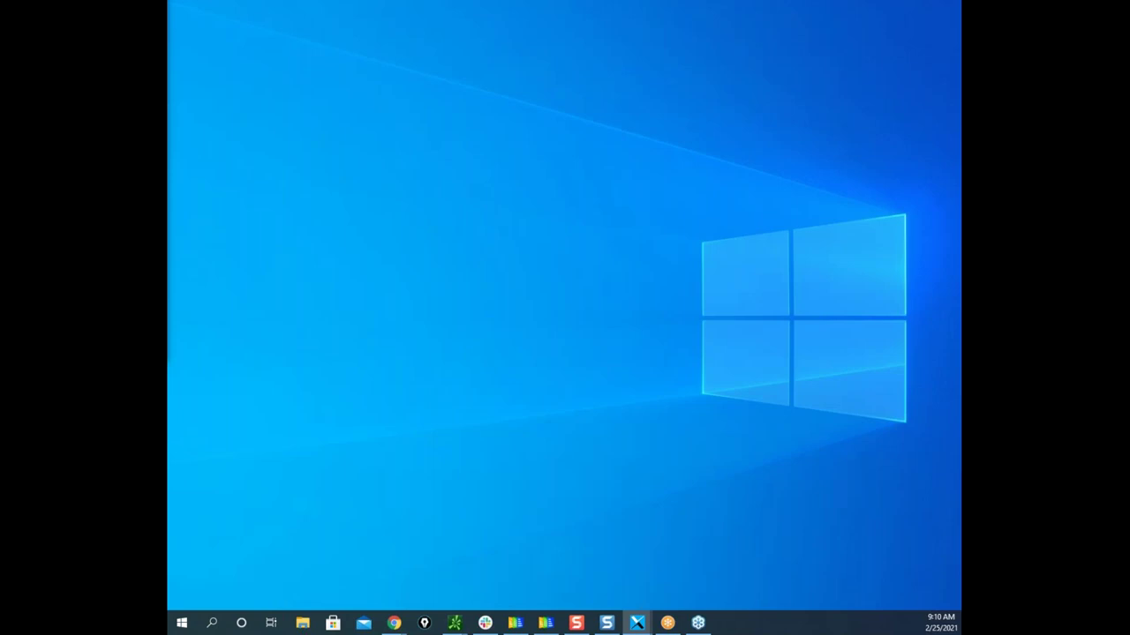
left_click_drag(168, 229, 630, 38)
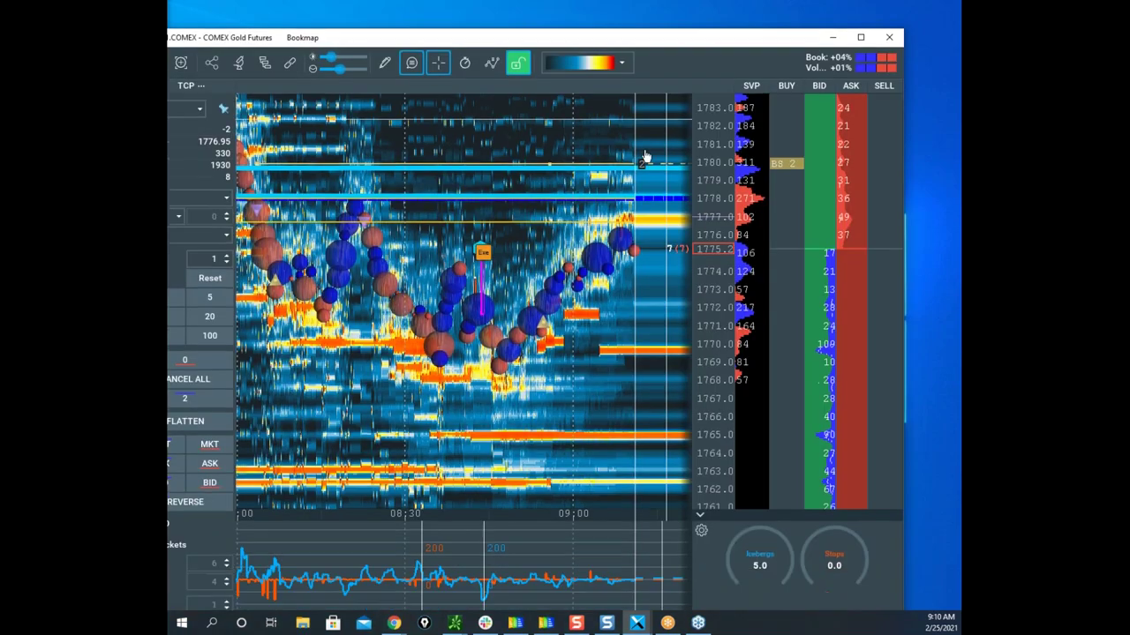
left_click(861, 37)
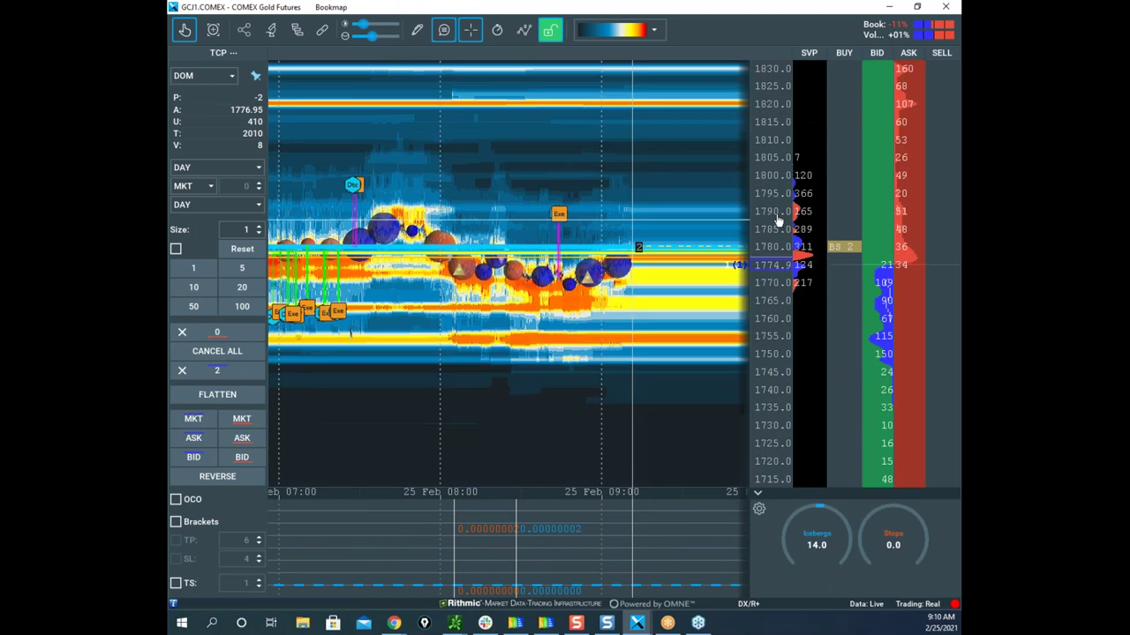
scroll(585, 246, "down", 2)
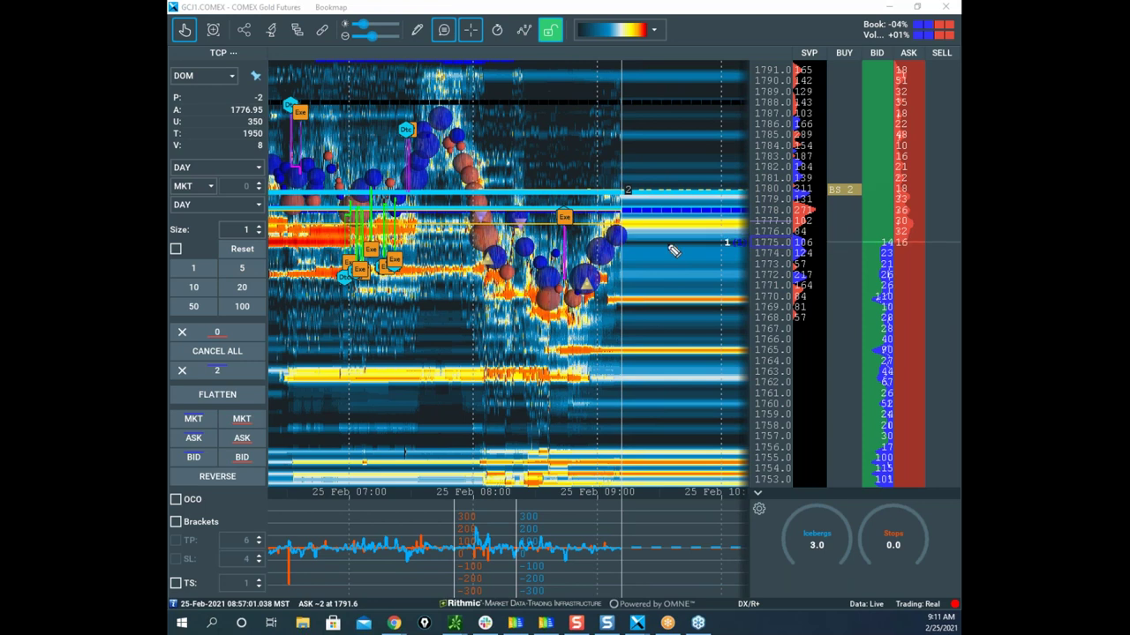
Circle gold's liquidity bands near 1770 and 1765 and the 1770 bid size, sketch a drop to 1770, and clear the sketches
mouse_move(713, 280)
left_mouse_down()
mouse_move(681, 373)
mouse_move(702, 355)
left_mouse_up()
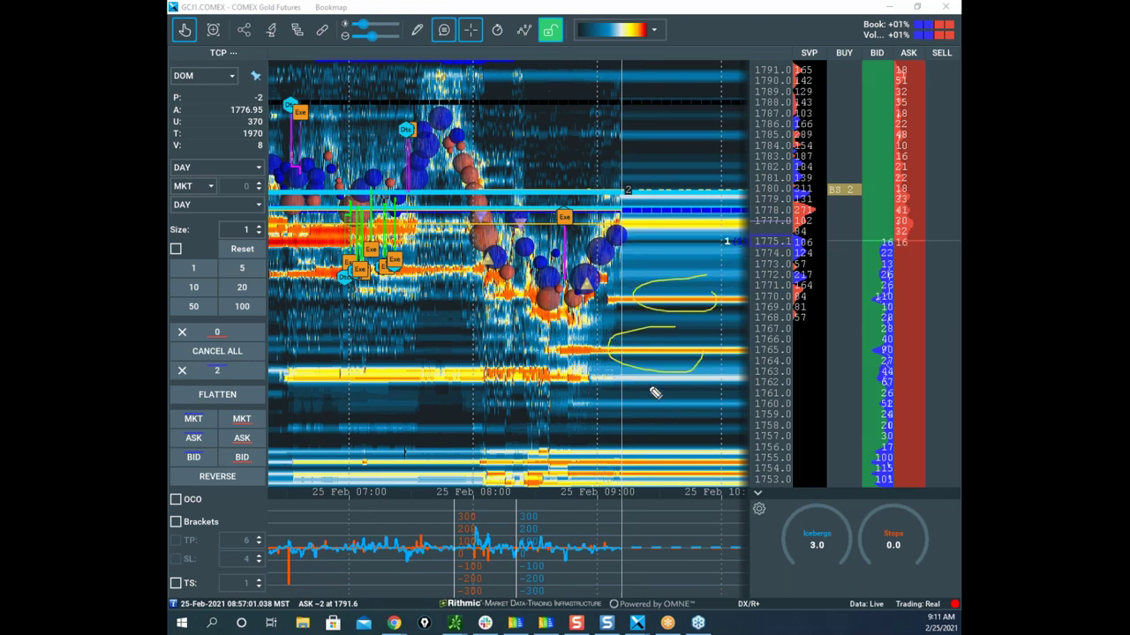
left_click_drag(656, 288, 662, 237)
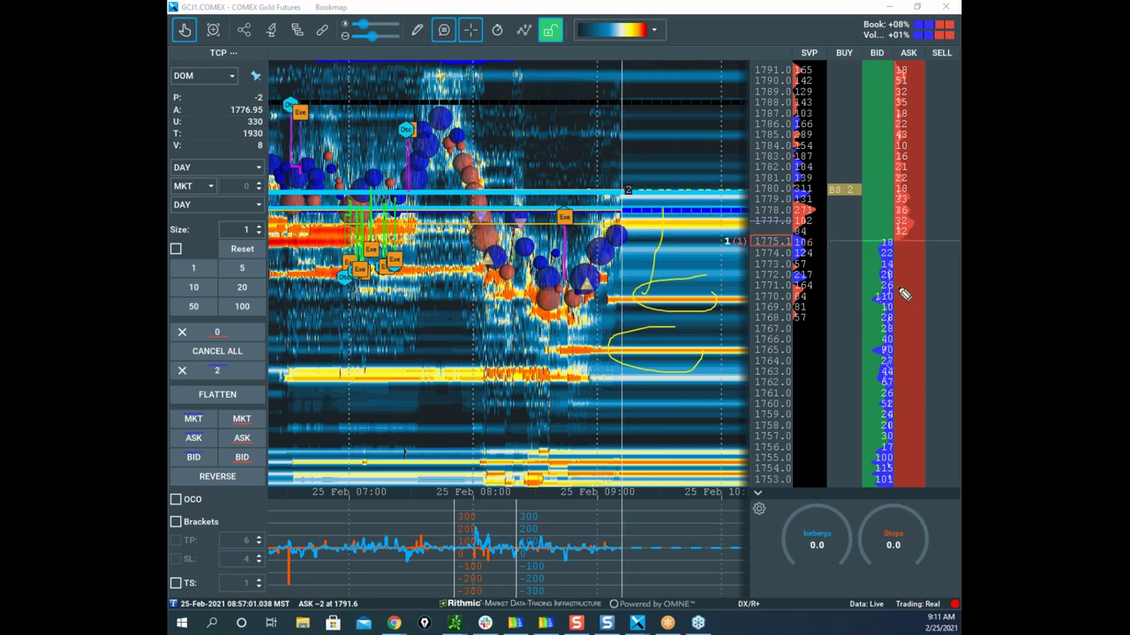
left_click_drag(900, 291, 909, 301)
left_click_drag(697, 337, 625, 355)
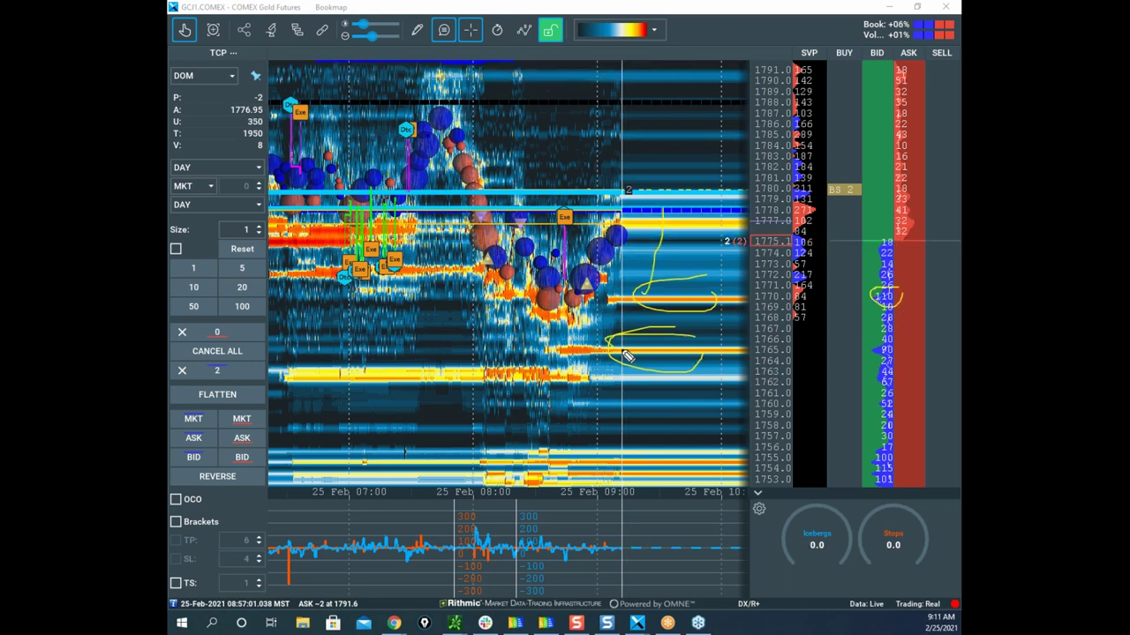
mouse_move(319, 471)
left_mouse_down()
mouse_move(367, 456)
mouse_move(501, 470)
mouse_move(399, 468)
left_mouse_up()
key("Escape")
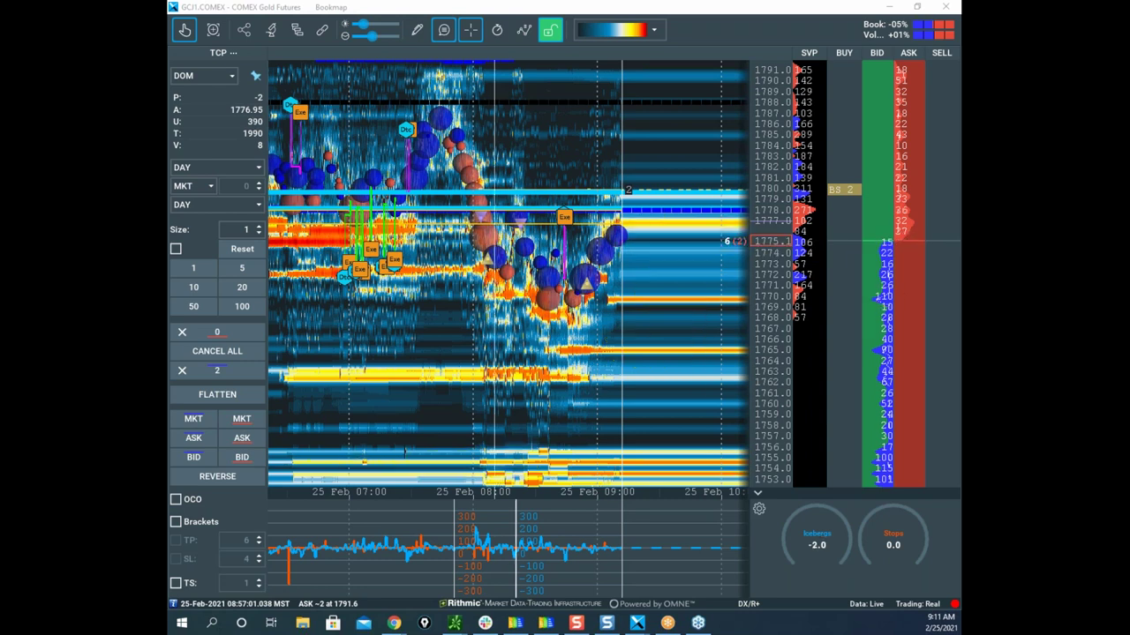
Widen the gold heatmap to about 1715–1830 over a longer time range, and circle the liquidity band near 1755 along its full length
scroll(773, 148, "down", 5)
scroll(773, 149, "down", 5)
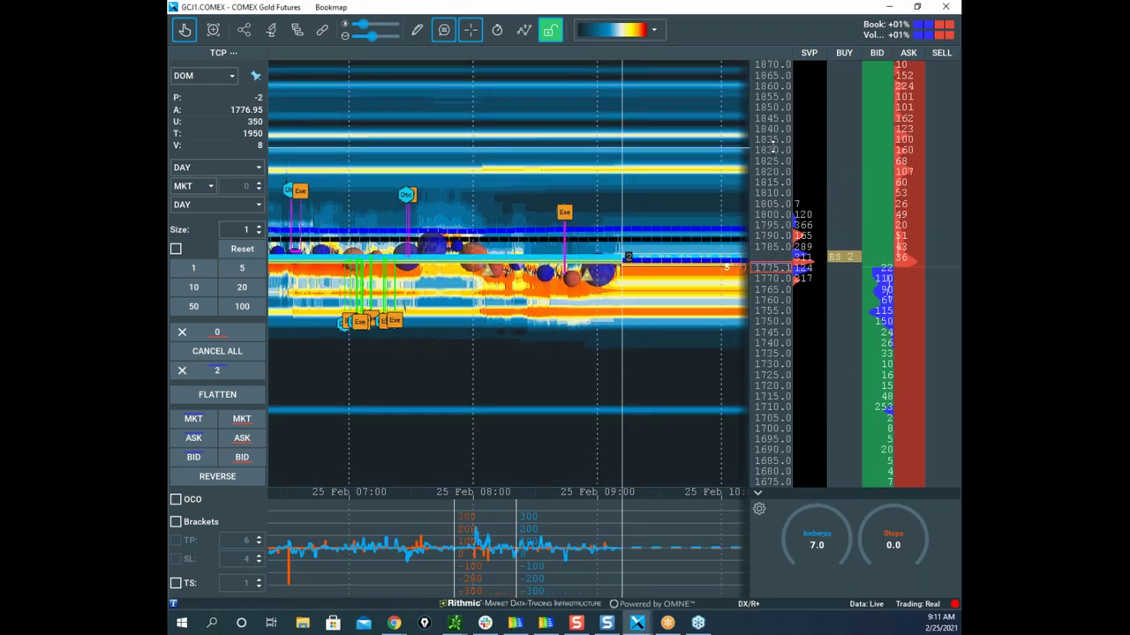
scroll(777, 134, "up", 2)
scroll(776, 132, "up", 1)
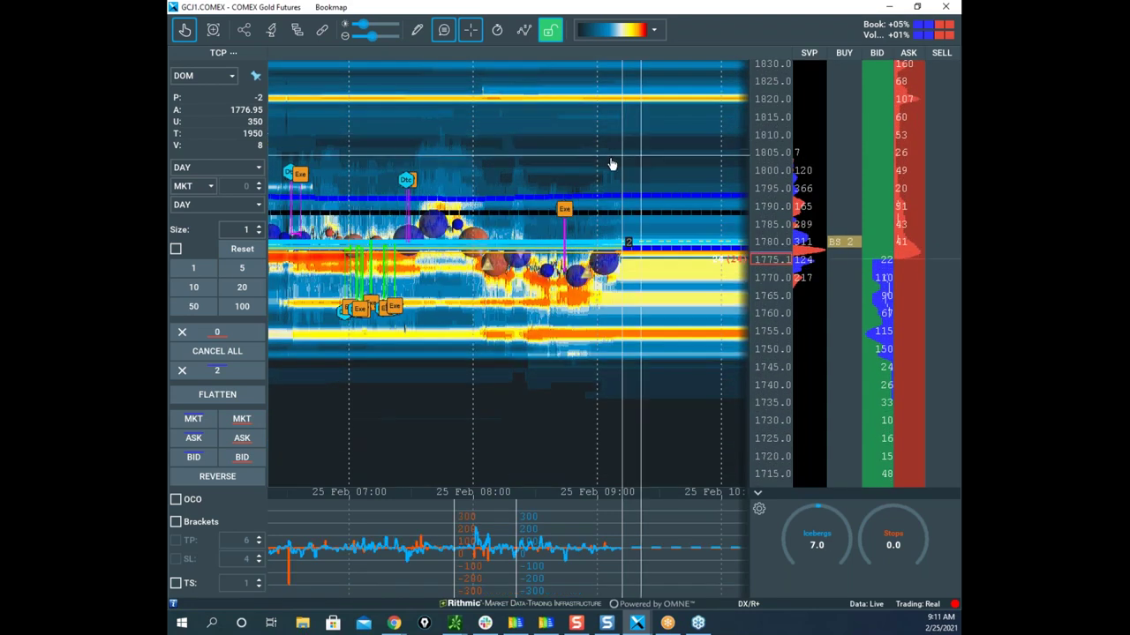
scroll(609, 165, "down", 3)
scroll(609, 167, "down", 2)
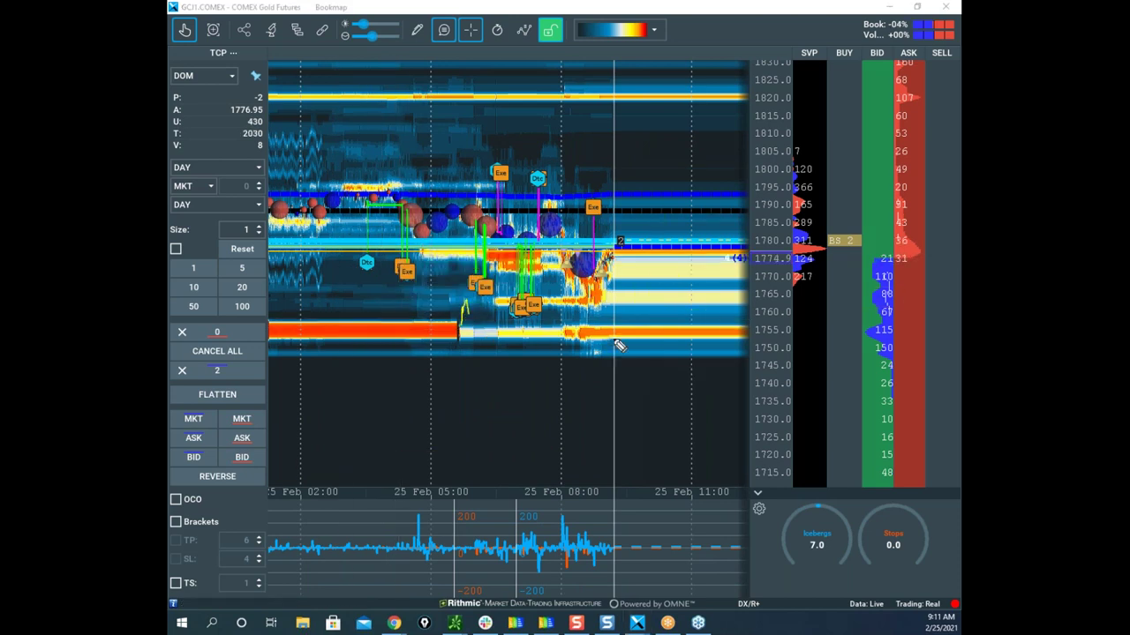
mouse_move(671, 314)
left_mouse_down()
mouse_move(579, 342)
mouse_move(710, 333)
left_mouse_up()
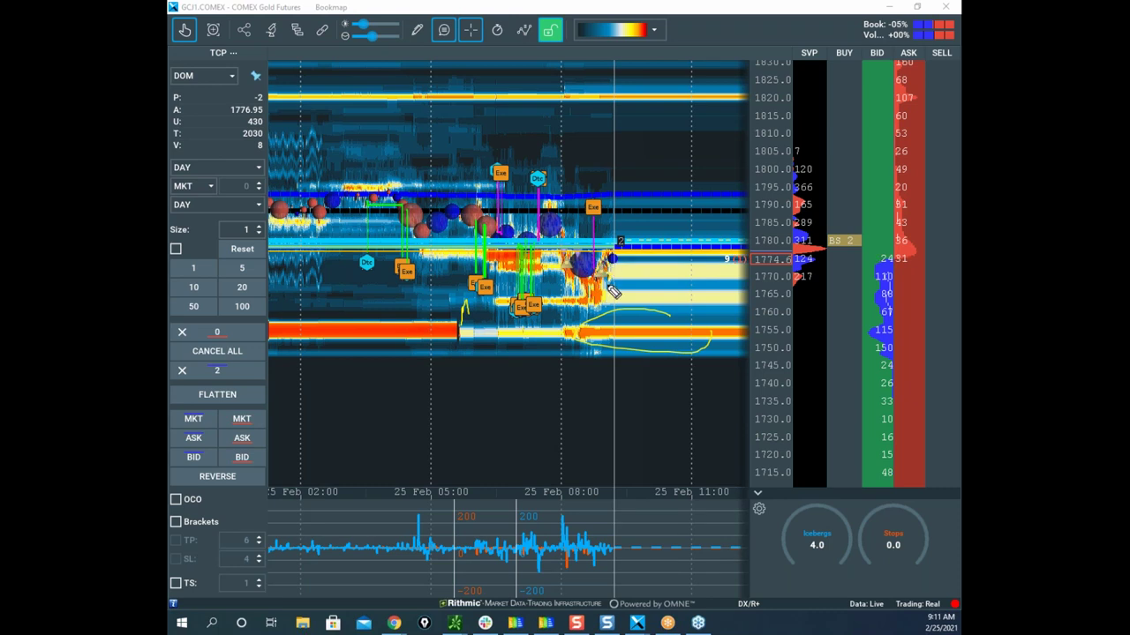
mouse_move(569, 320)
left_mouse_down()
mouse_move(446, 305)
mouse_move(276, 334)
mouse_move(752, 319)
mouse_move(415, 302)
left_mouse_up()
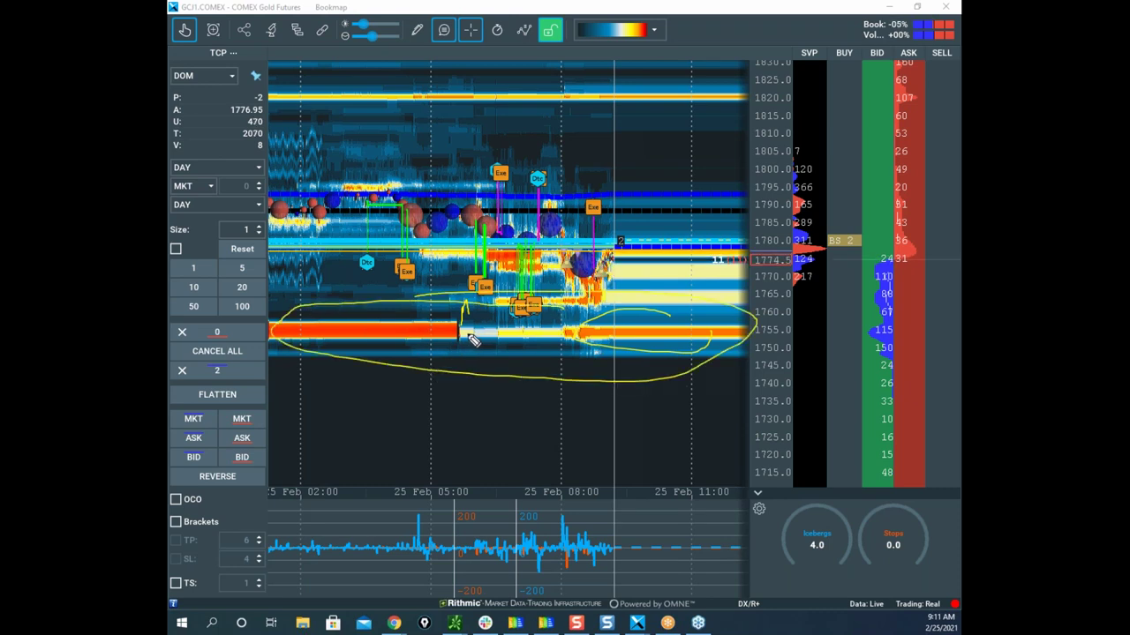
Sketch a gold drop to 1755 and a rise to about 1820, circle the bands at both levels, and exit drawing mode
mouse_move(651, 328)
left_mouse_down()
mouse_move(743, 328)
mouse_move(666, 339)
left_mouse_up()
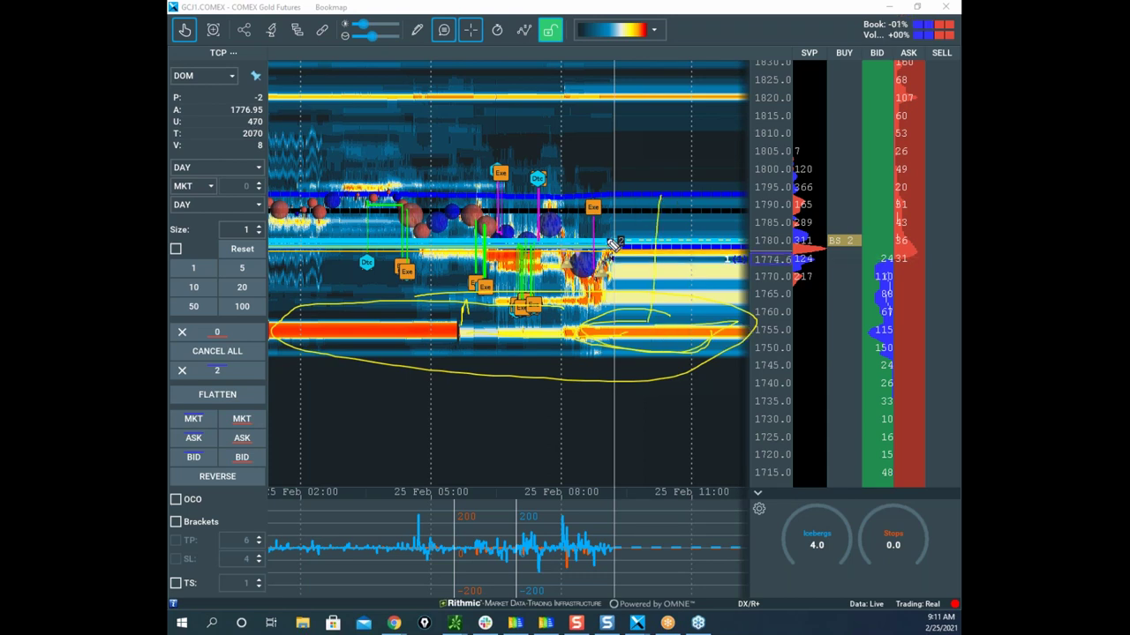
mouse_move(688, 97)
left_mouse_down()
mouse_move(457, 95)
mouse_move(639, 106)
left_mouse_up()
left_click_drag(529, 297, 445, 344)
mouse_move(667, 324)
left_mouse_down()
mouse_move(360, 330)
mouse_move(663, 360)
mouse_move(690, 111)
left_mouse_up()
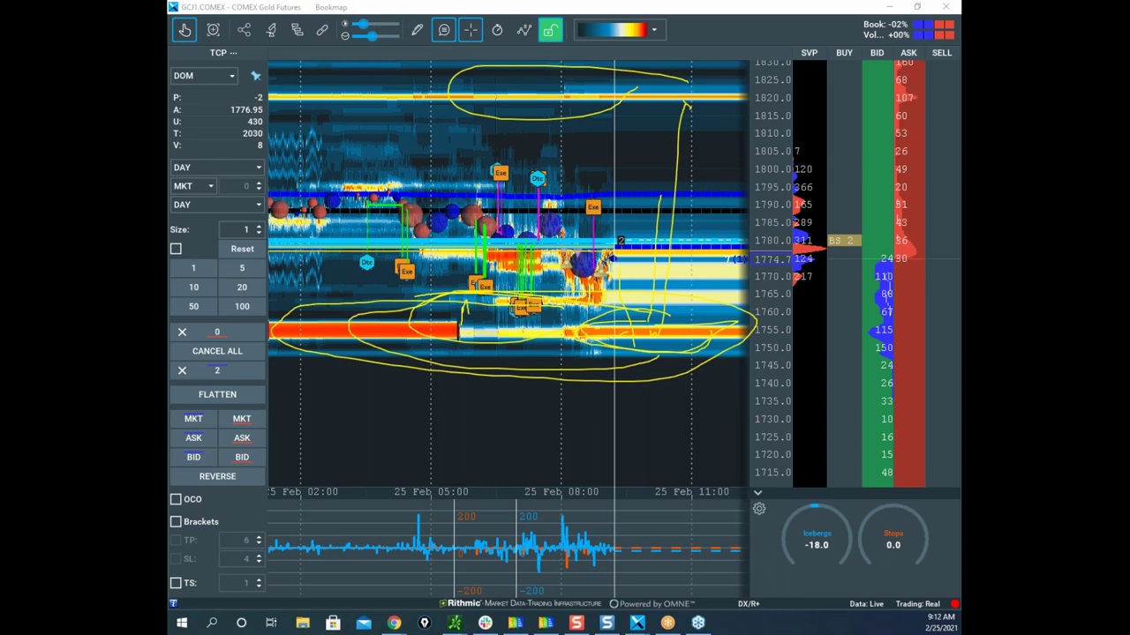
key("Escape")
Move the gold window aside, bring back the E-Mini S&P 500 window maximized, and widen its heatmap to show about 3857–3917
mouse_move(631, 8)
left_mouse_down()
mouse_move(611, 61)
mouse_move(168, 58)
left_mouse_up()
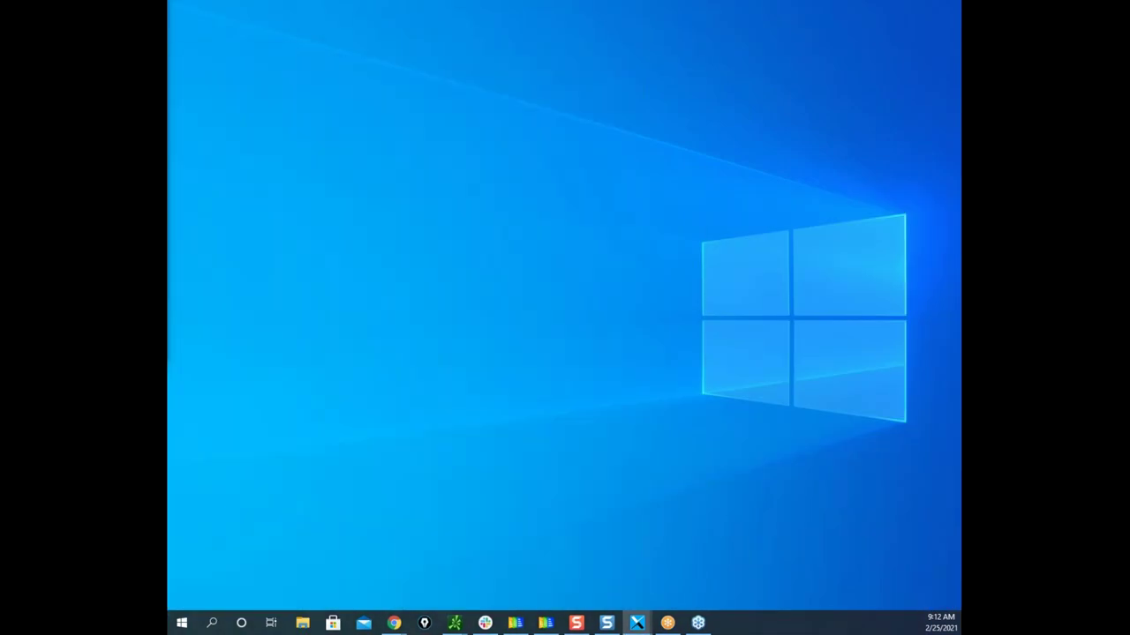
key("ctrl+super+Left")
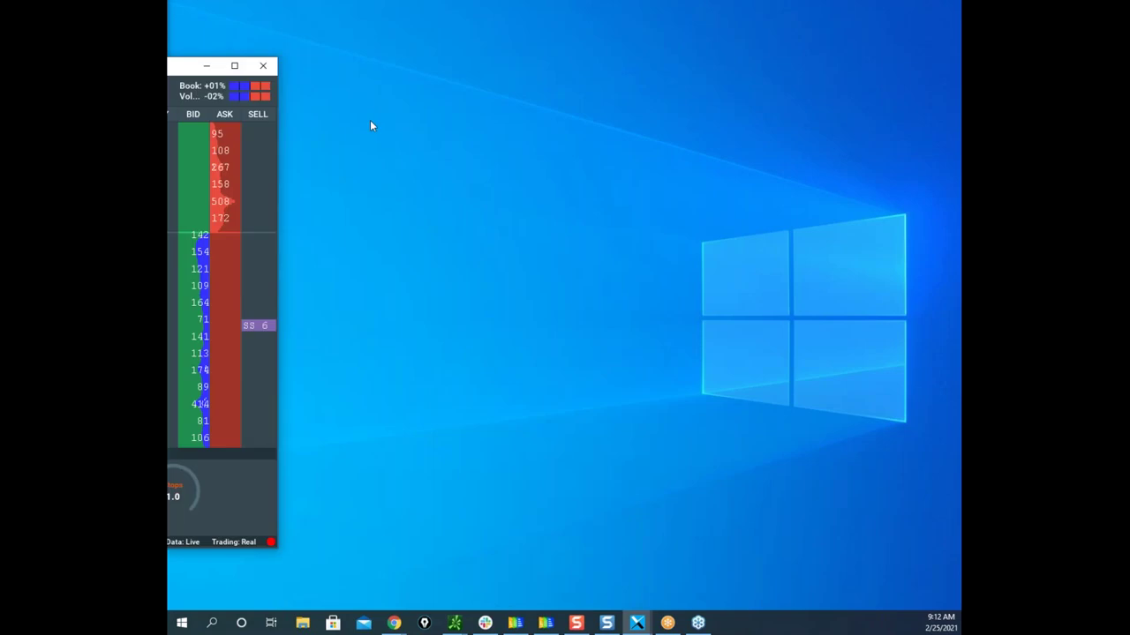
left_click(869, 64)
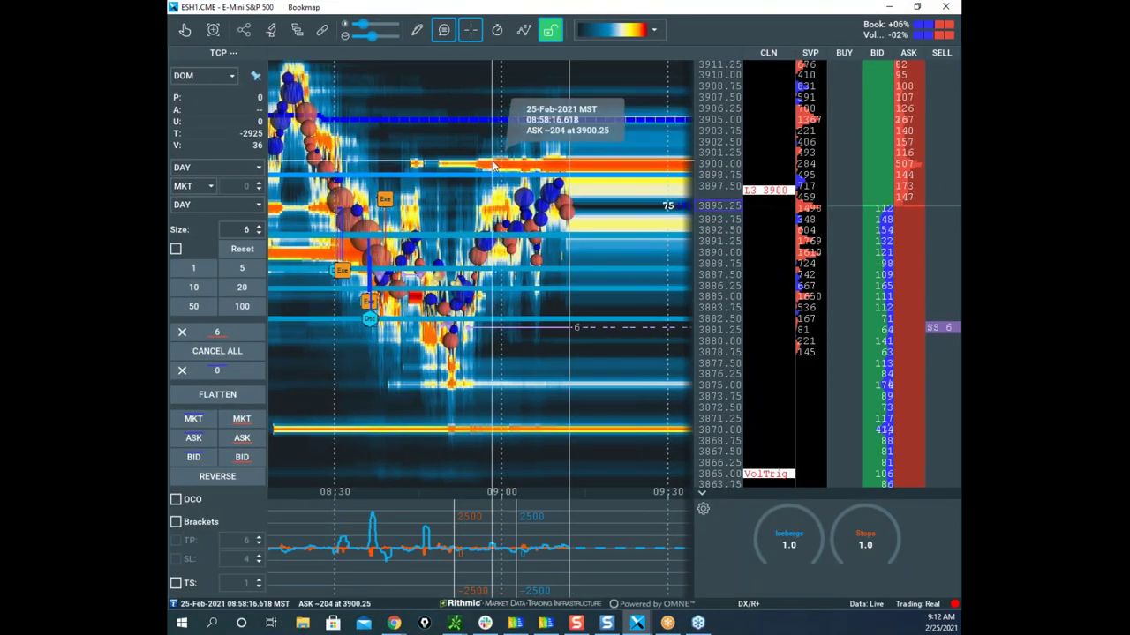
scroll(717, 147, "down", 2)
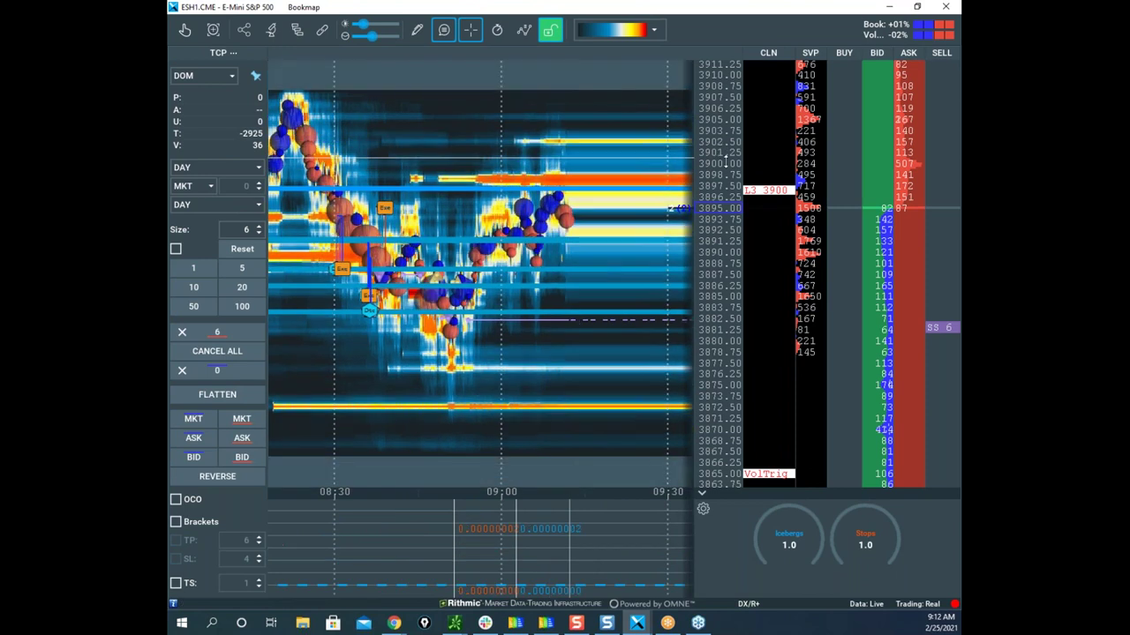
scroll(634, 175, "down", 1)
scroll(498, 342, "down", 2)
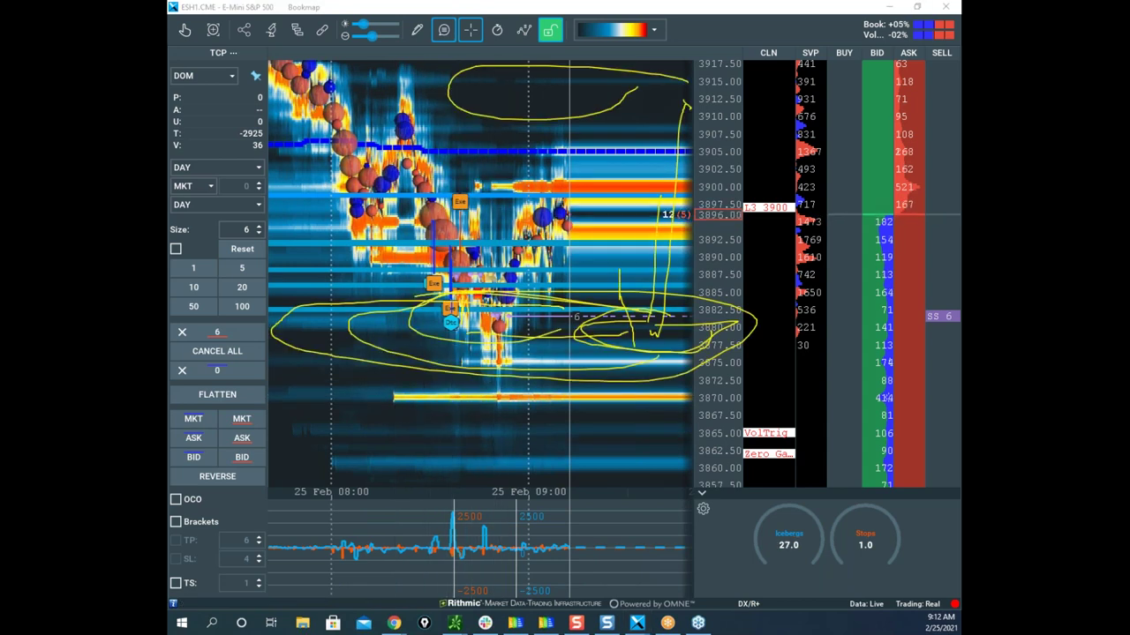
Erase the leftover sketches, circle the 3870 liquidity band, mark the sell stop near 3881, and sketch a drop from about 3893 to 3870
key("e")
mouse_move(588, 373)
left_mouse_down()
mouse_move(412, 374)
mouse_move(751, 388)
mouse_move(631, 363)
left_mouse_up()
left_click_drag(497, 403, 656, 409)
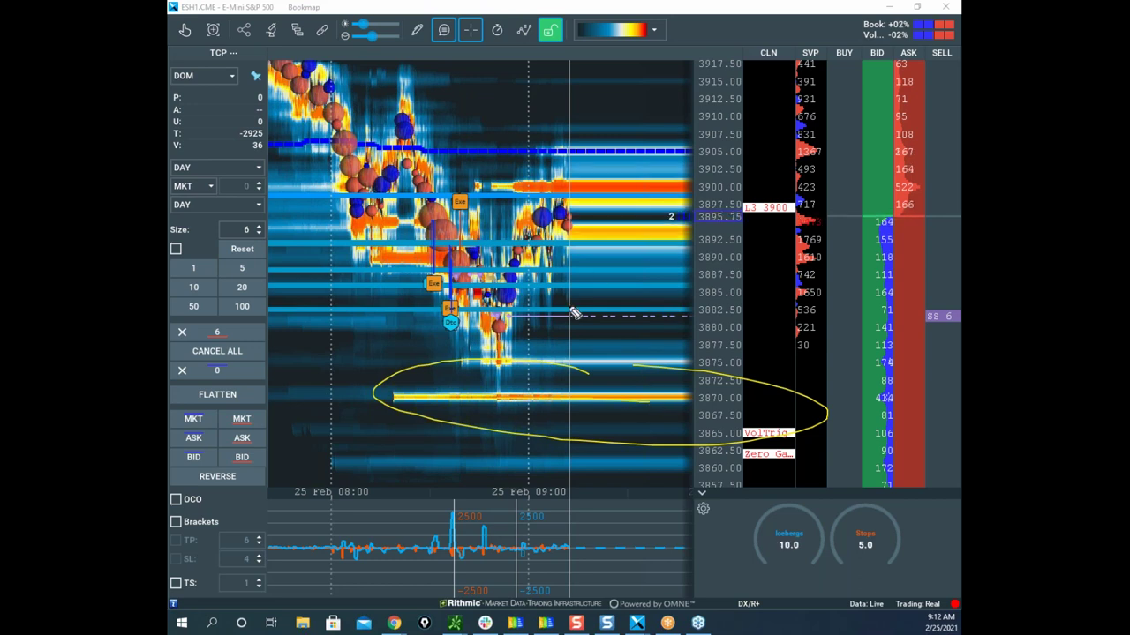
mouse_move(575, 306)
left_mouse_down()
mouse_move(564, 313)
mouse_move(602, 316)
left_mouse_up()
mouse_move(569, 240)
left_mouse_down()
mouse_move(593, 398)
mouse_move(605, 390)
left_mouse_up()
Circle the VolTrig and Zero Gamma level labels, and extend the projected drop from 3870 to about 3862.50
left_click_drag(805, 412, 782, 451)
mouse_move(595, 408)
left_mouse_down()
mouse_move(613, 445)
mouse_move(759, 447)
left_mouse_up()
left_click_drag(759, 447, 653, 452)
left_click_drag(653, 453, 676, 459)
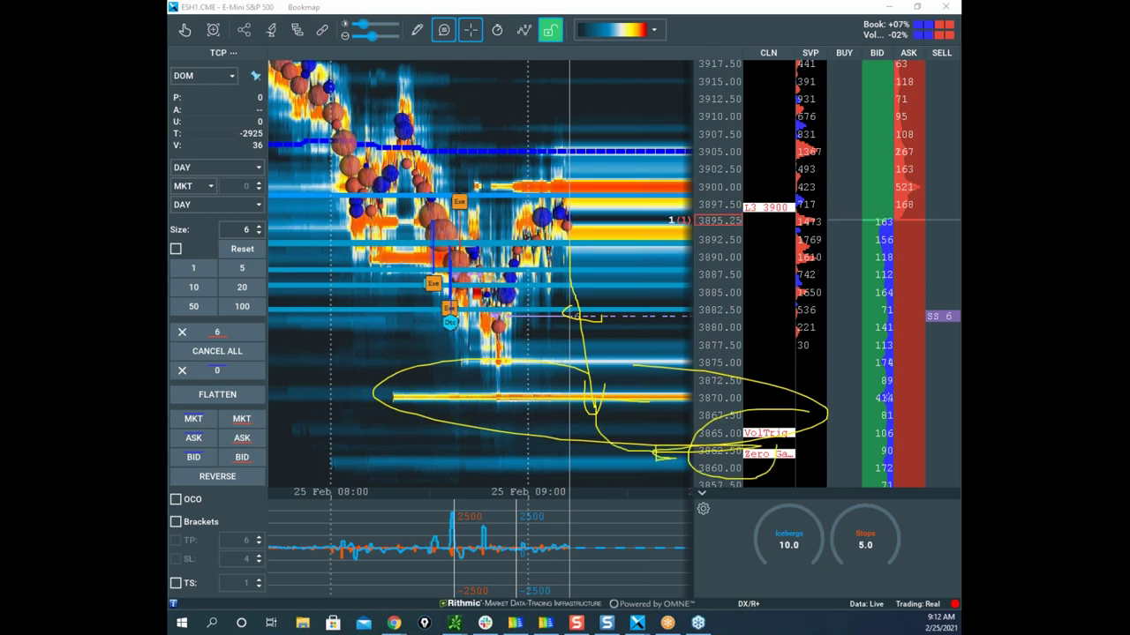
Circle the 3876–3904 trading area and the largest indicator spike before 09:00, sketch a steep fall below 3857.50, and clear all sketches
left_click_drag(581, 161, 771, 235)
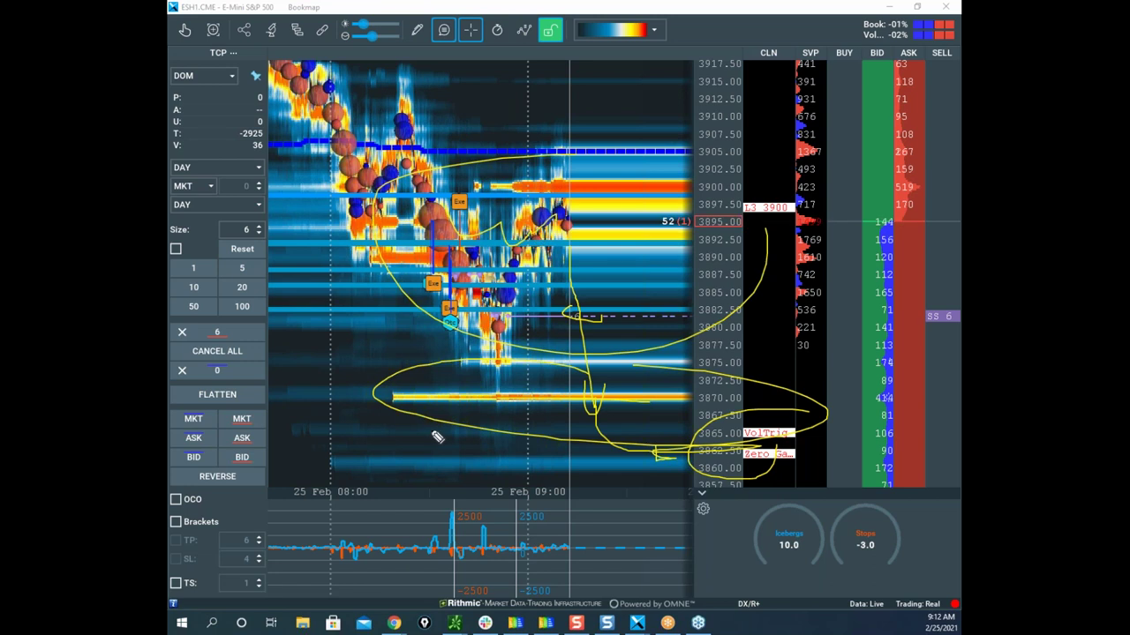
mouse_move(448, 504)
left_mouse_down()
mouse_move(455, 522)
mouse_move(481, 499)
left_mouse_up()
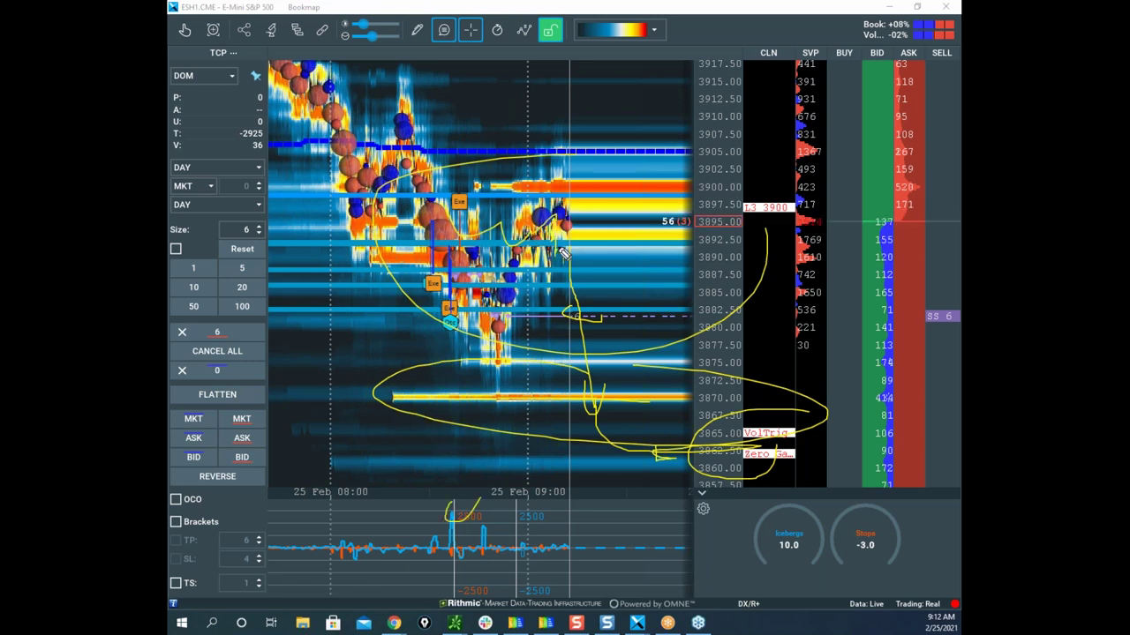
left_click_drag(662, 529, 667, 532)
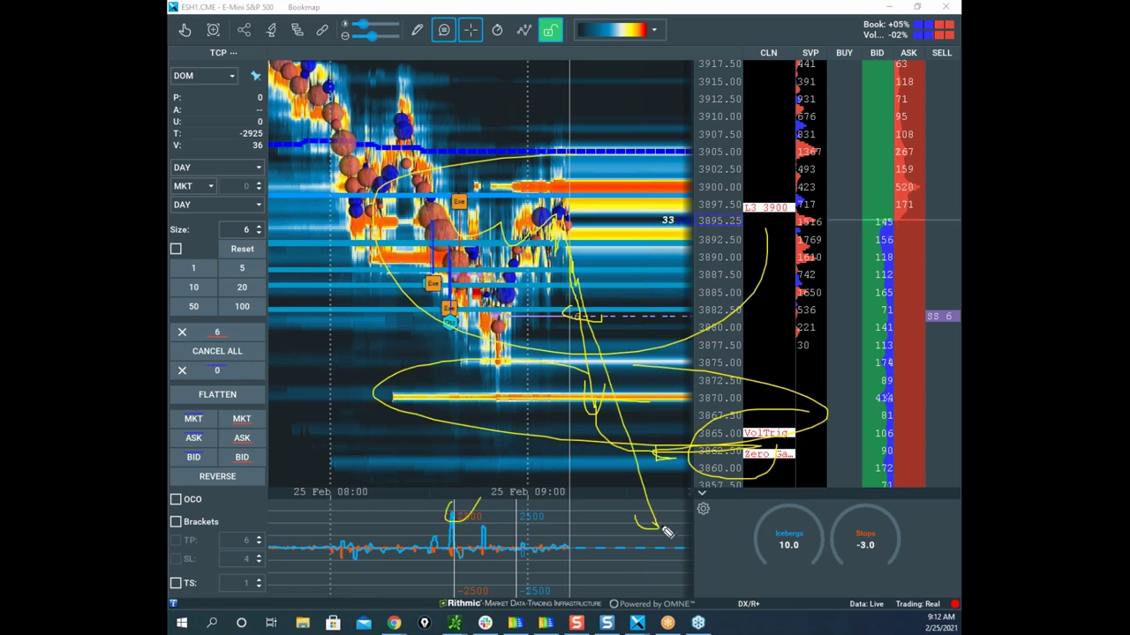
key("Escape")
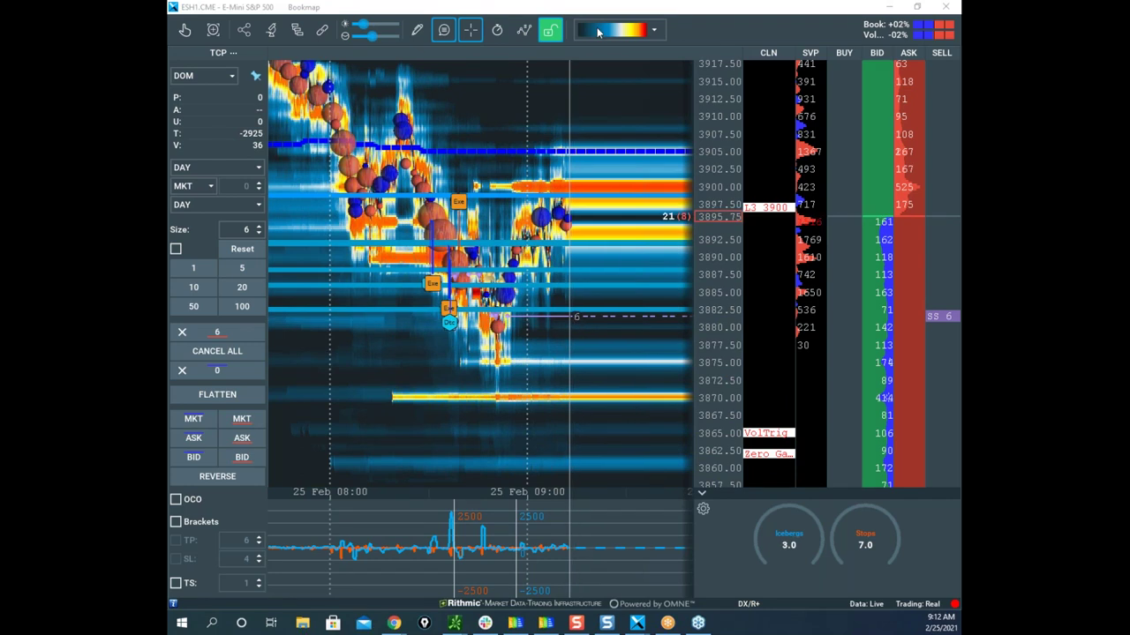
Widen the E-Mini S&P 500 heatmap to show about 3775–4000 and the session before 08:00
mouse_move(448, 408)
scroll(482, 374, "down", 2)
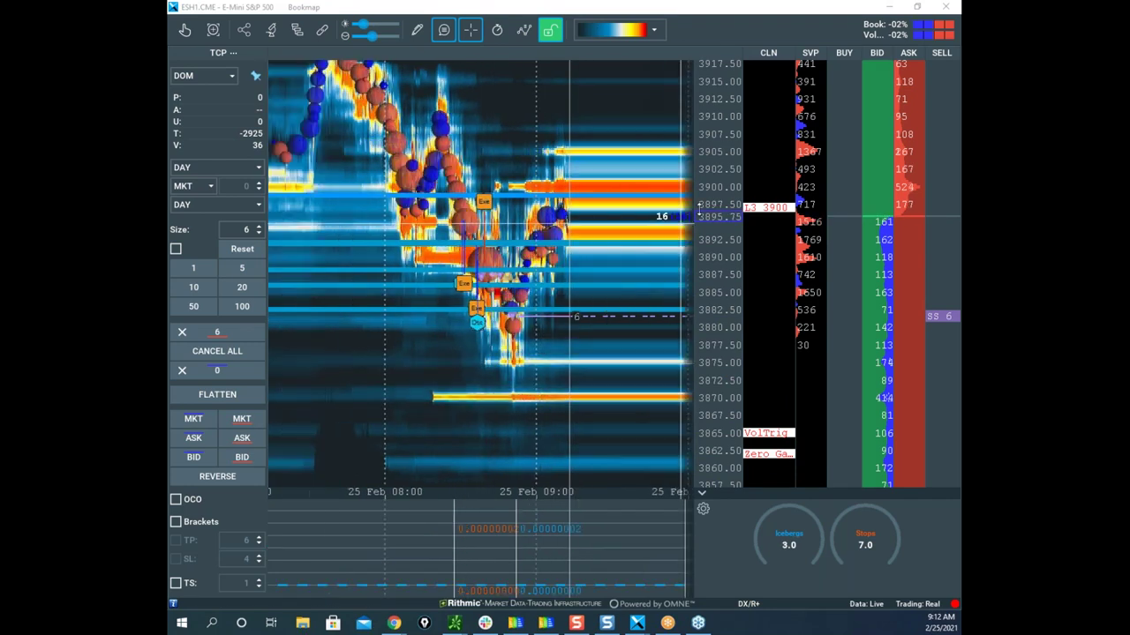
scroll(711, 239, "down", 2)
scroll(710, 239, "down", 4)
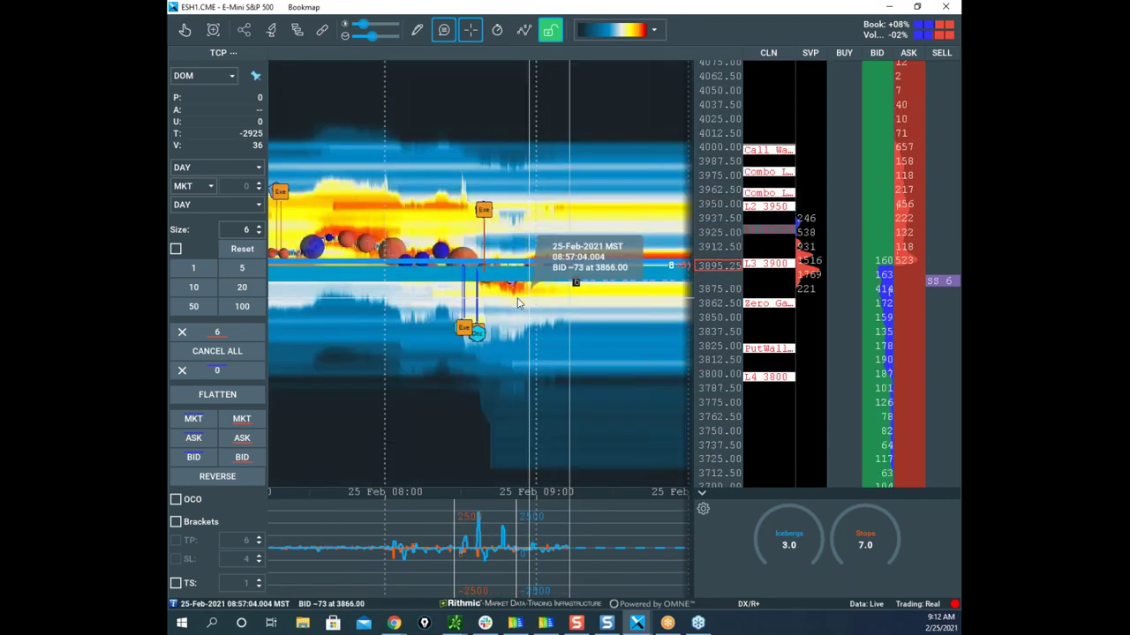
scroll(704, 131, "up", 2)
scroll(703, 129, "up", 2)
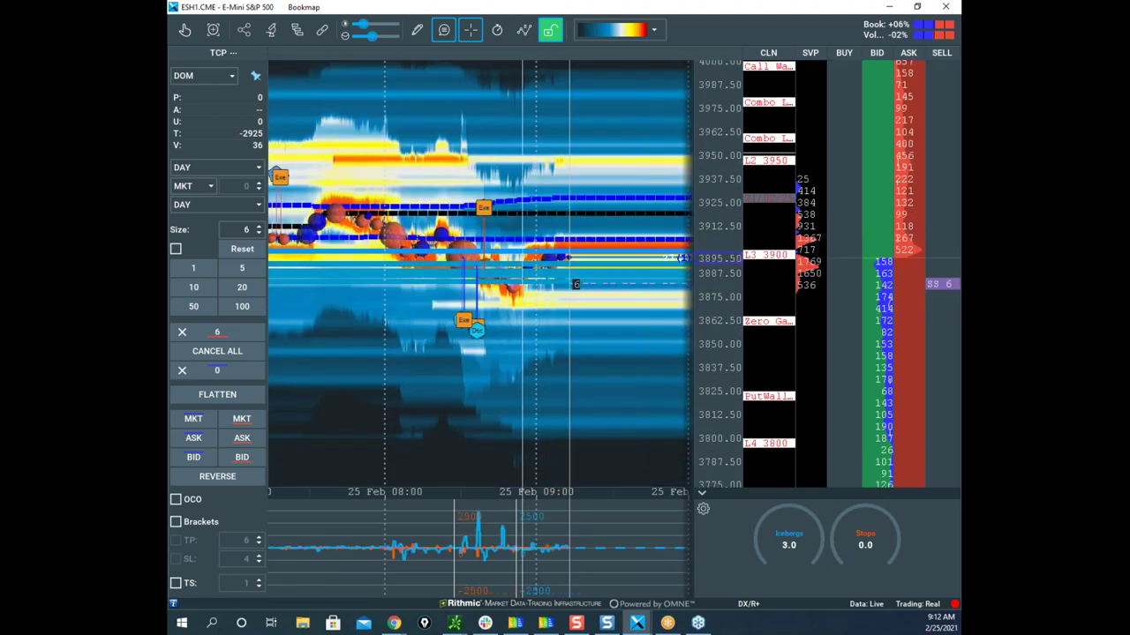
Bring the QQQ window forward maximized and widen its heatmap to show about 305–335
left_click_drag(422, 0, 395, 92)
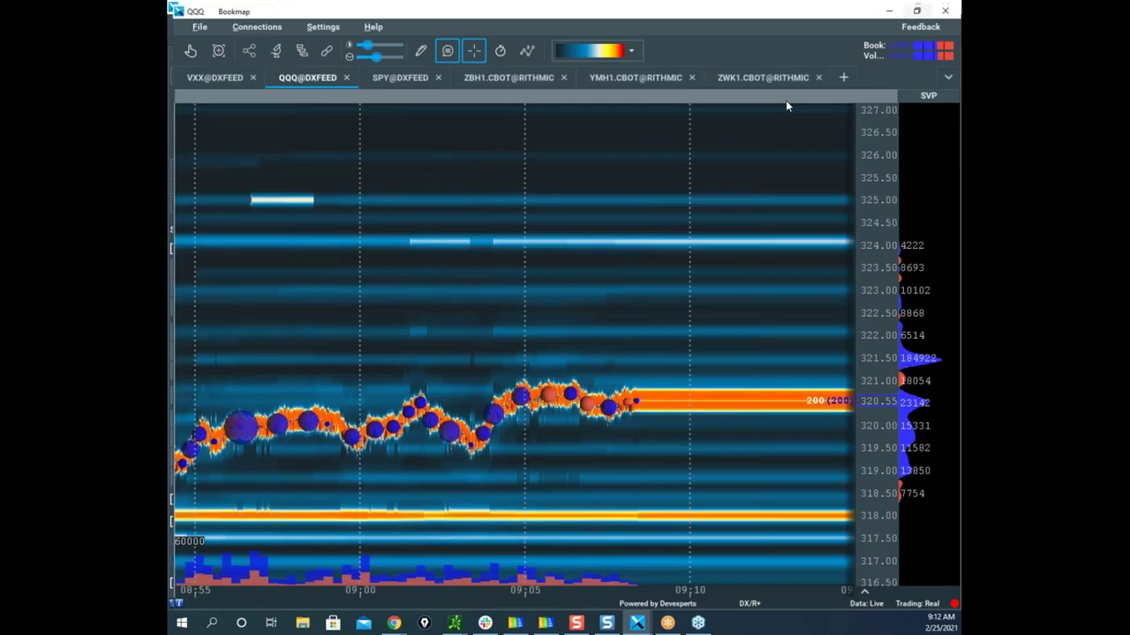
left_click(806, 92)
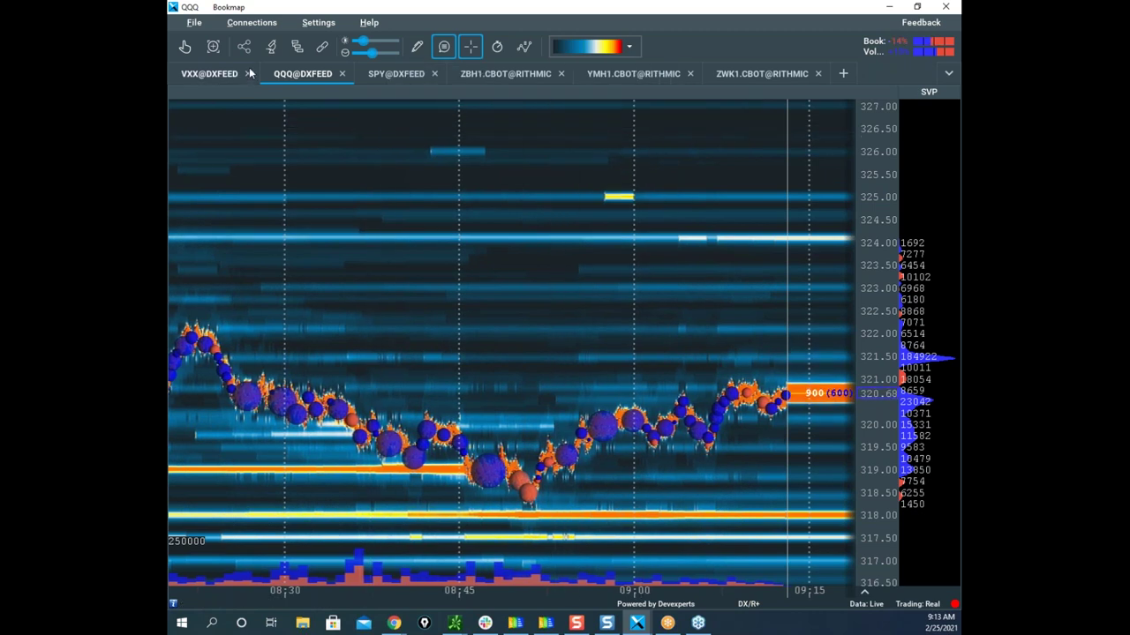
left_click(185, 46)
left_click_drag(509, 276, 490, 203)
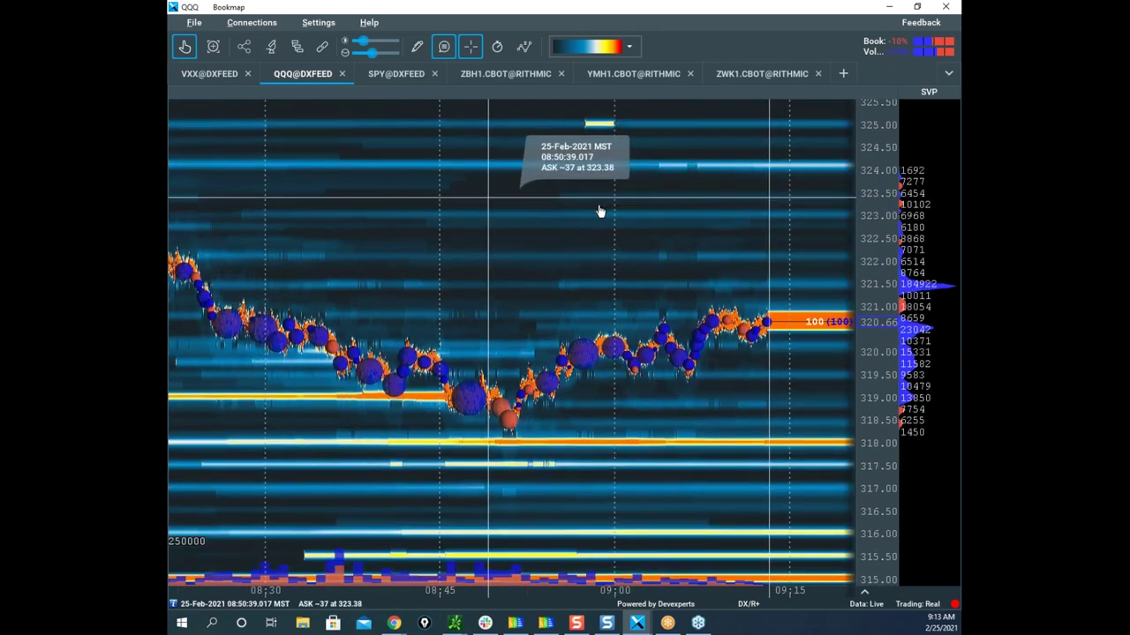
scroll(668, 231, "down", 3)
scroll(869, 218, "down", 4)
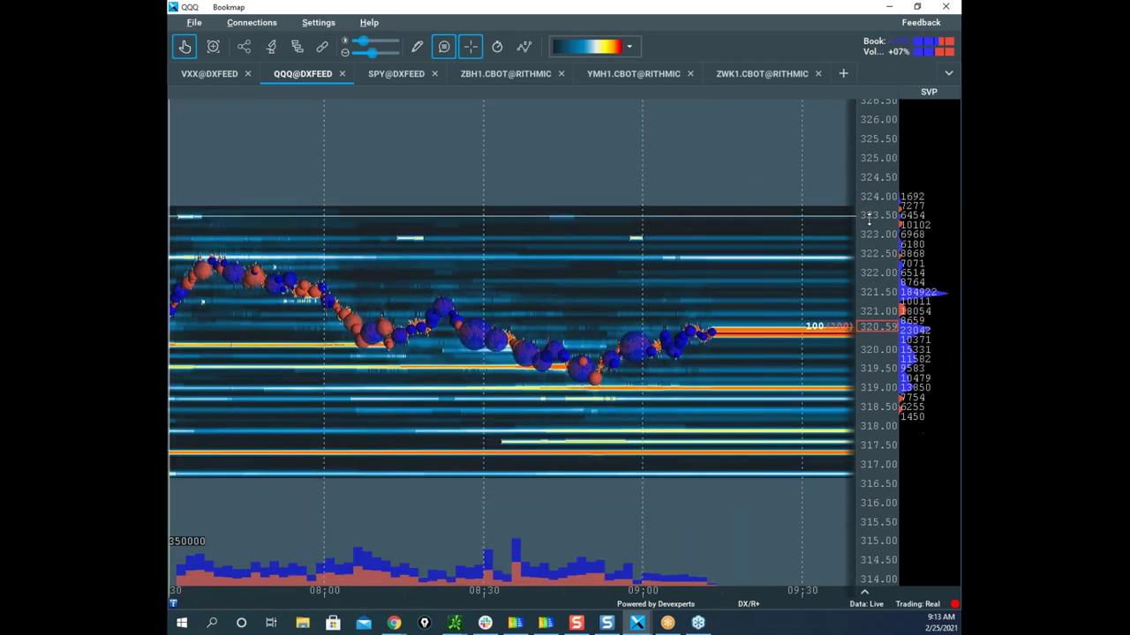
scroll(870, 220, "down", 4)
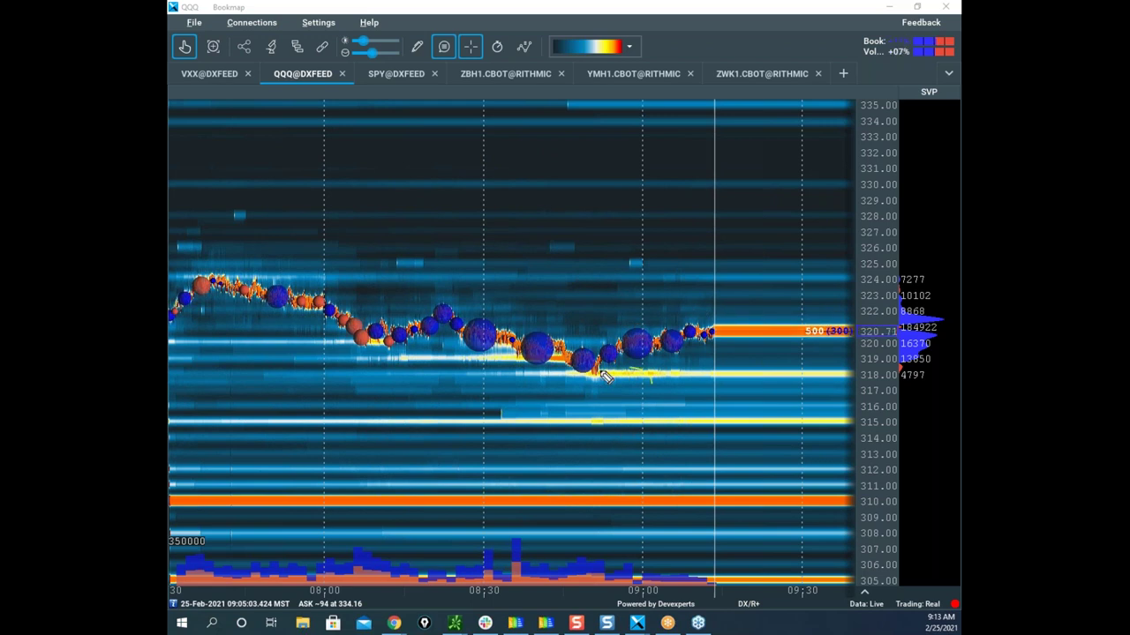
Circle the QQQ liquidity from about 318 down to 305, underline the 315, 311 and 310 bands, sketch a drop through them, and clear all sketches
left_click_drag(605, 376, 655, 388)
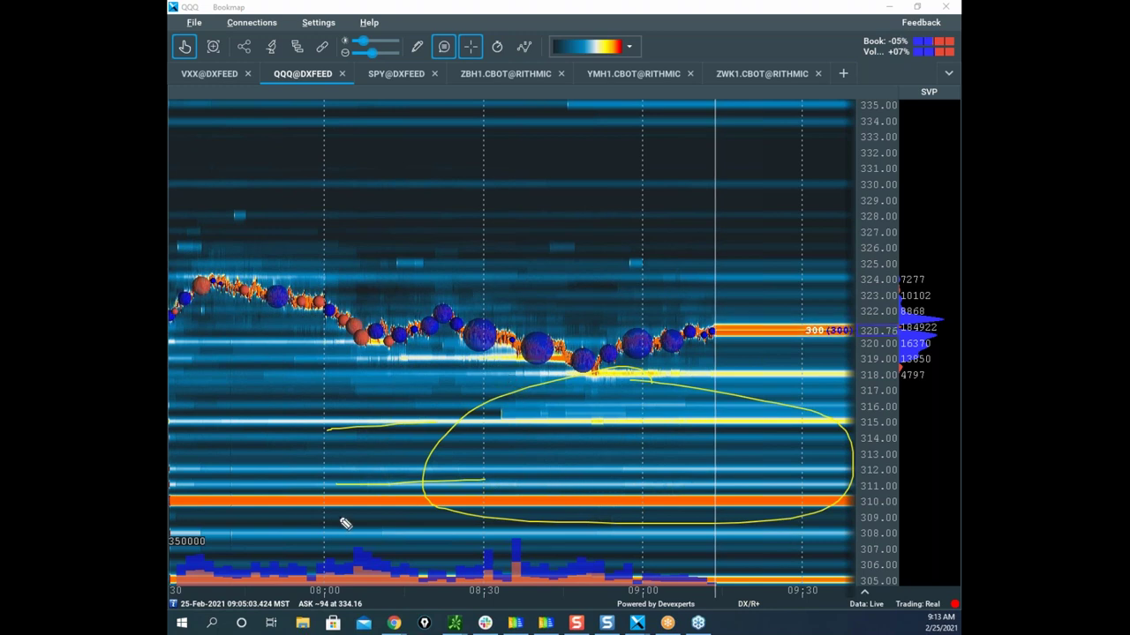
left_click_drag(185, 508, 765, 496)
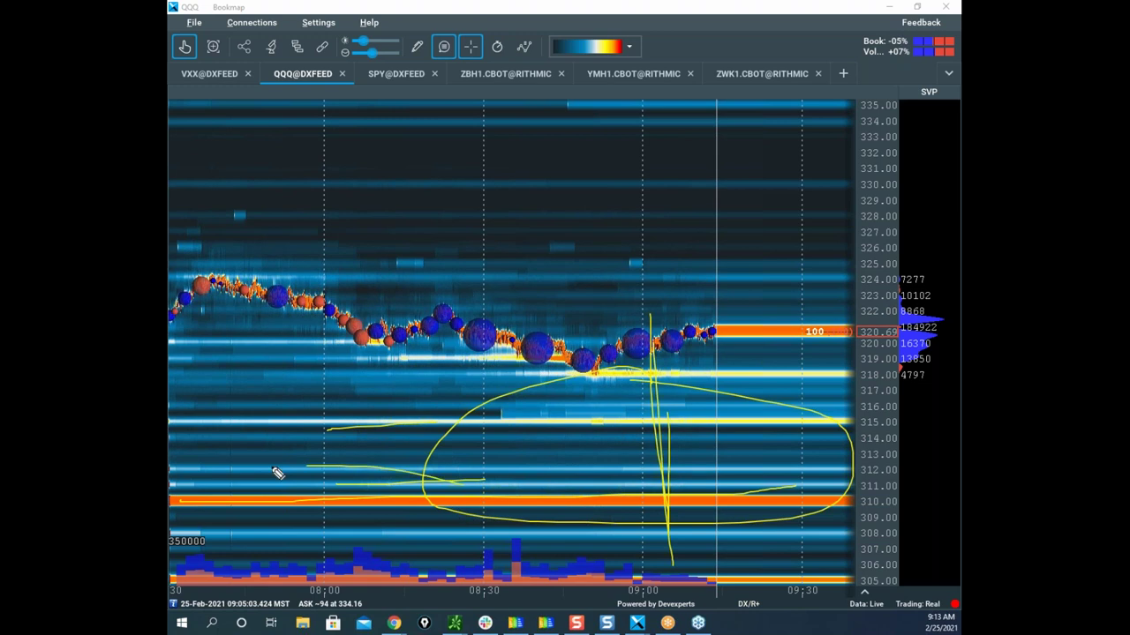
left_click_drag(173, 530, 518, 451)
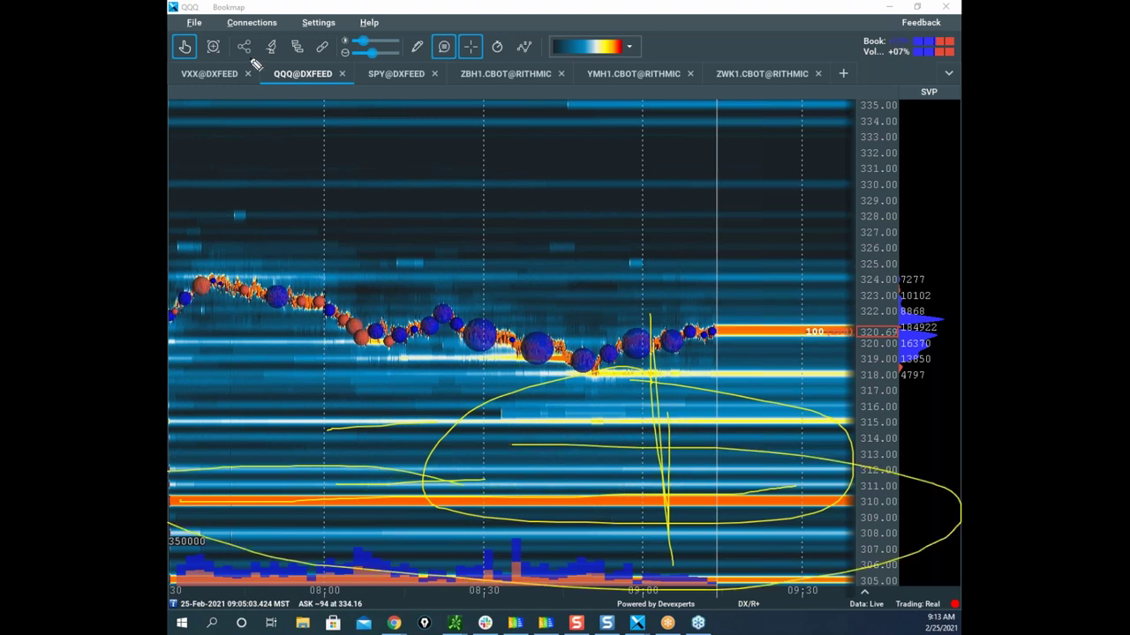
key("Escape")
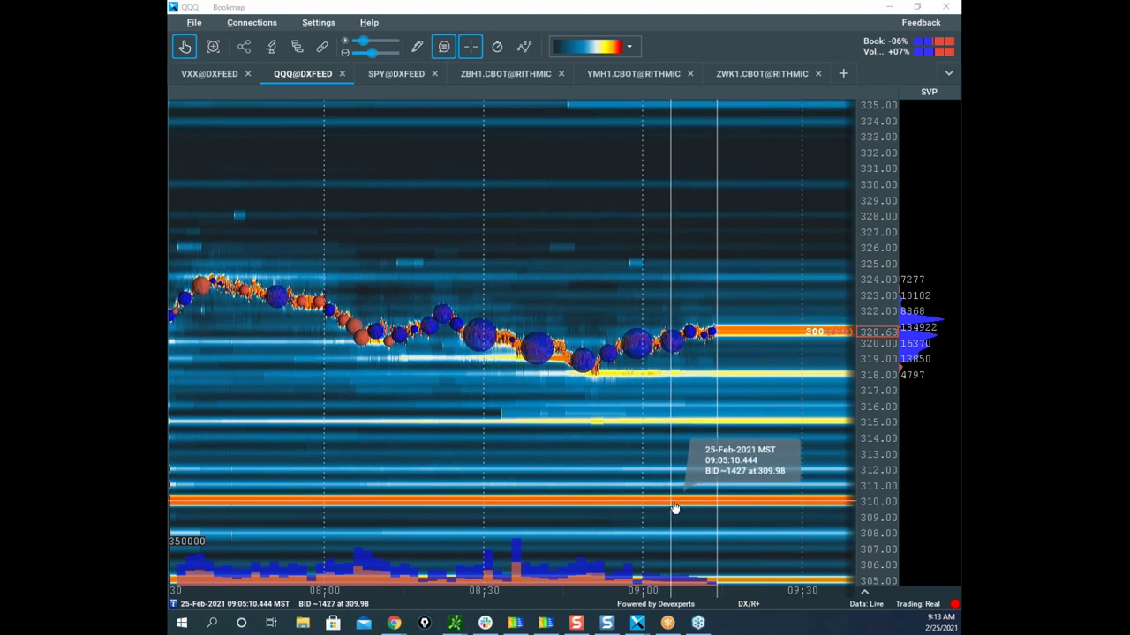
Widen the QQQ heatmap to show about 295–344 with history back before 07:00
scroll(582, 419, "down", 3)
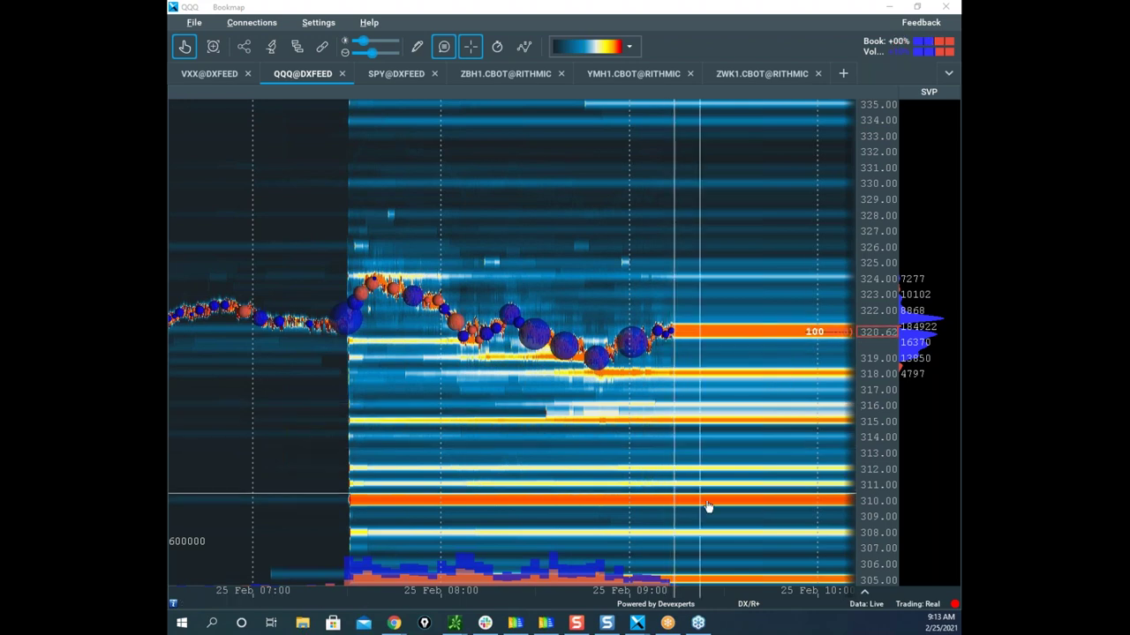
scroll(894, 450, "down", 2)
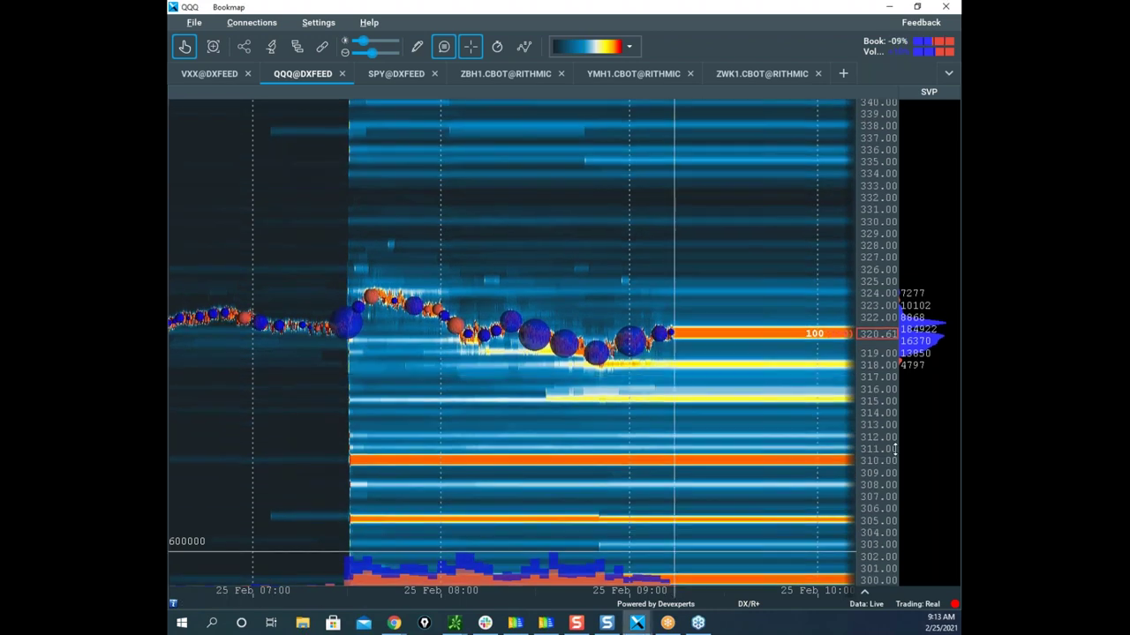
scroll(894, 450, "down", 2)
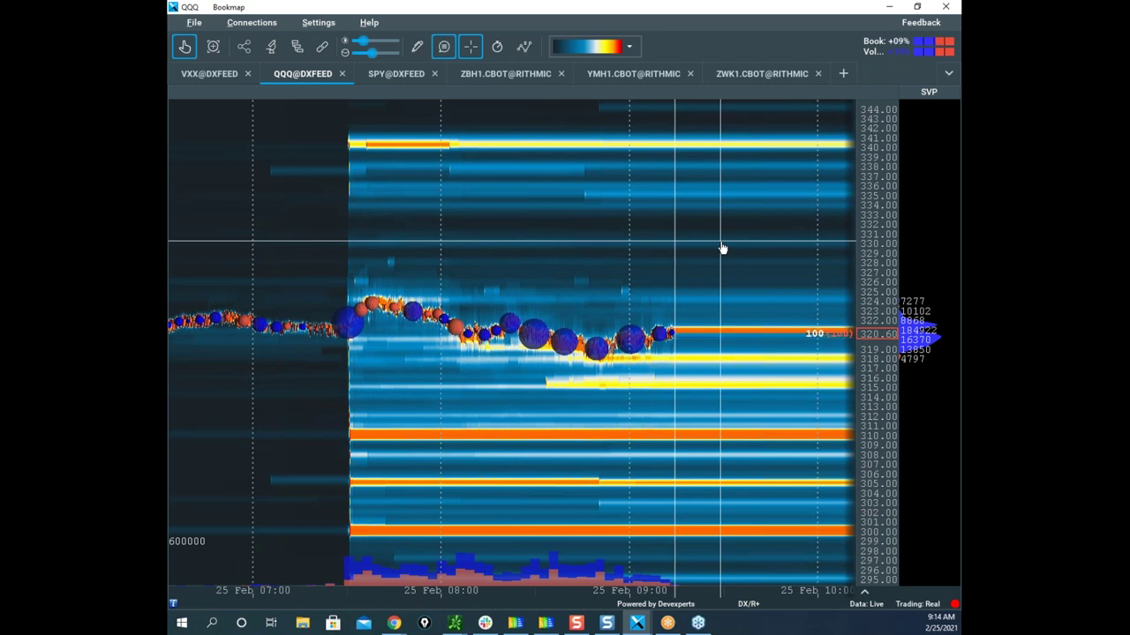
Show the SPY chart and adjust its heatmap to cover about 381–397.50 from before 08:00
left_click(380, 76)
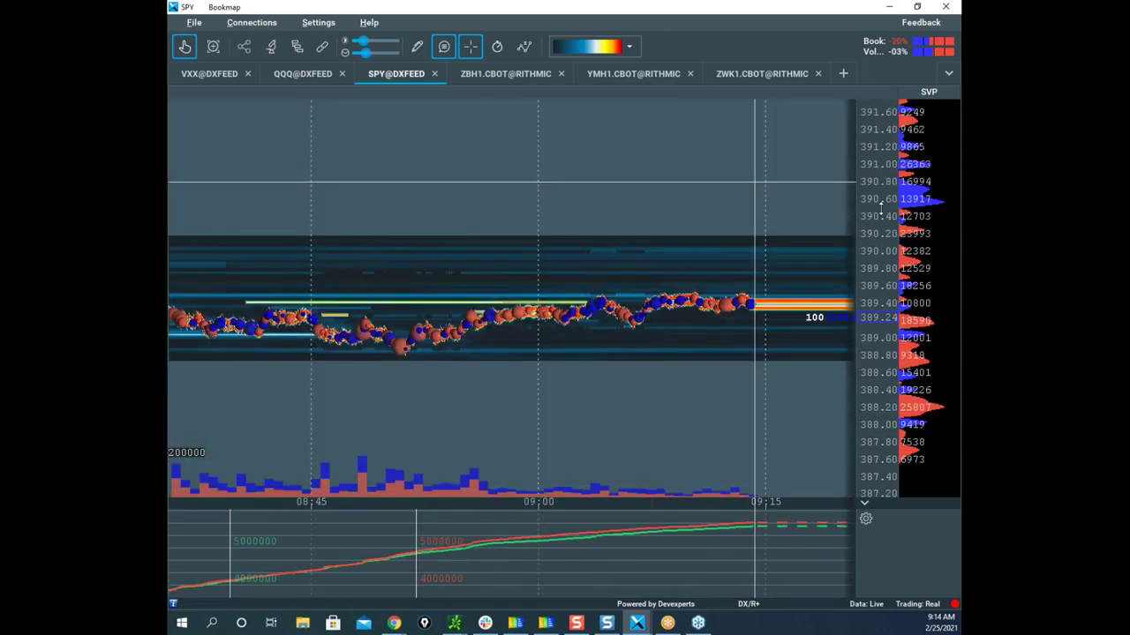
scroll(880, 208, "down", 3)
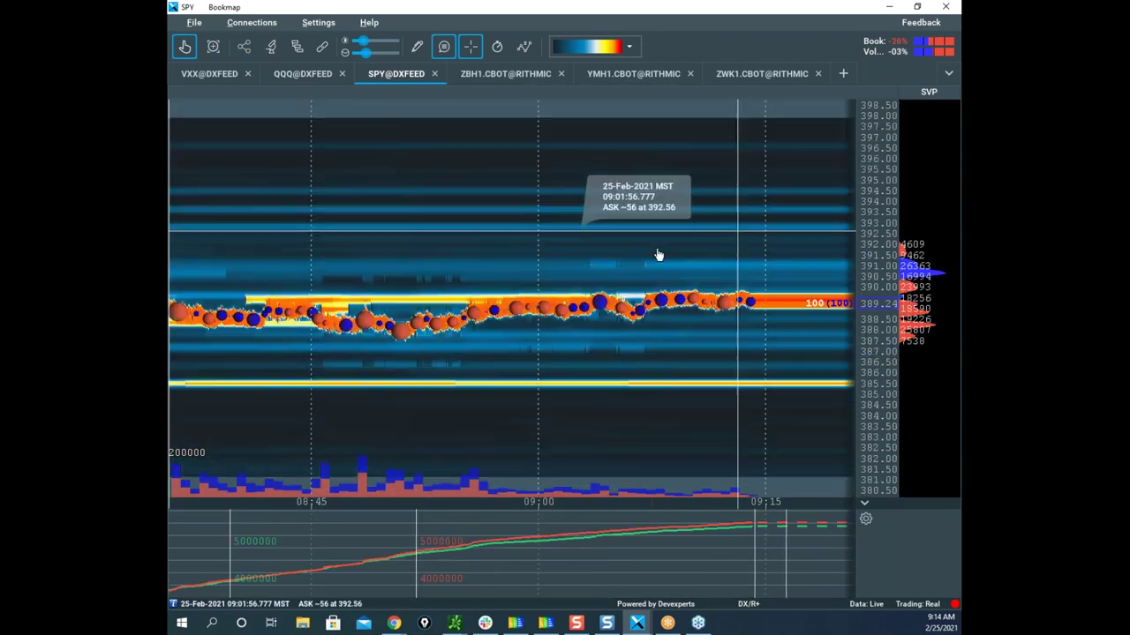
scroll(678, 253, "down", 4)
scroll(872, 241, "up", 2)
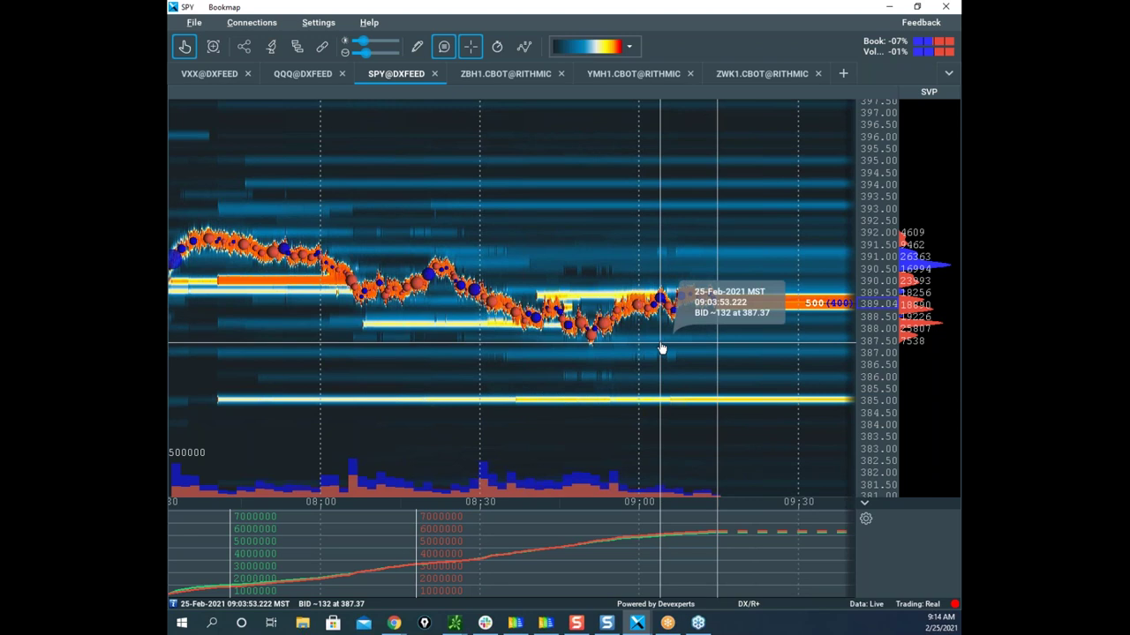
Restore the window to a smaller size, show the VXX chart, and widen its history back to about 06:00
left_click_drag(753, 9, 673, 48)
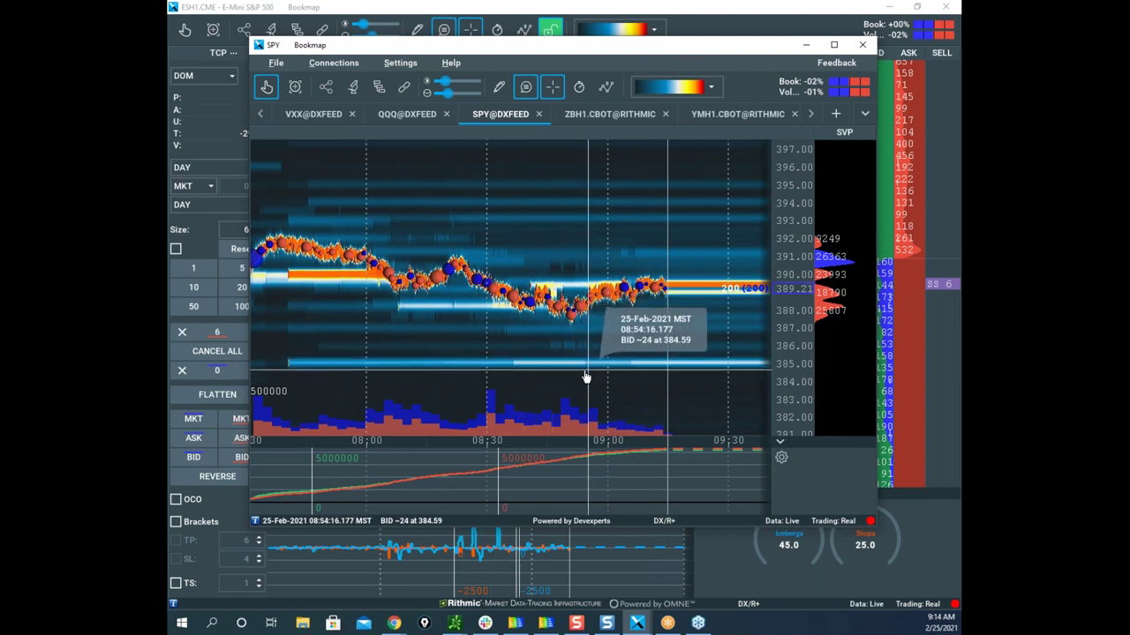
left_click(311, 114)
left_click_drag(799, 217, 809, 165)
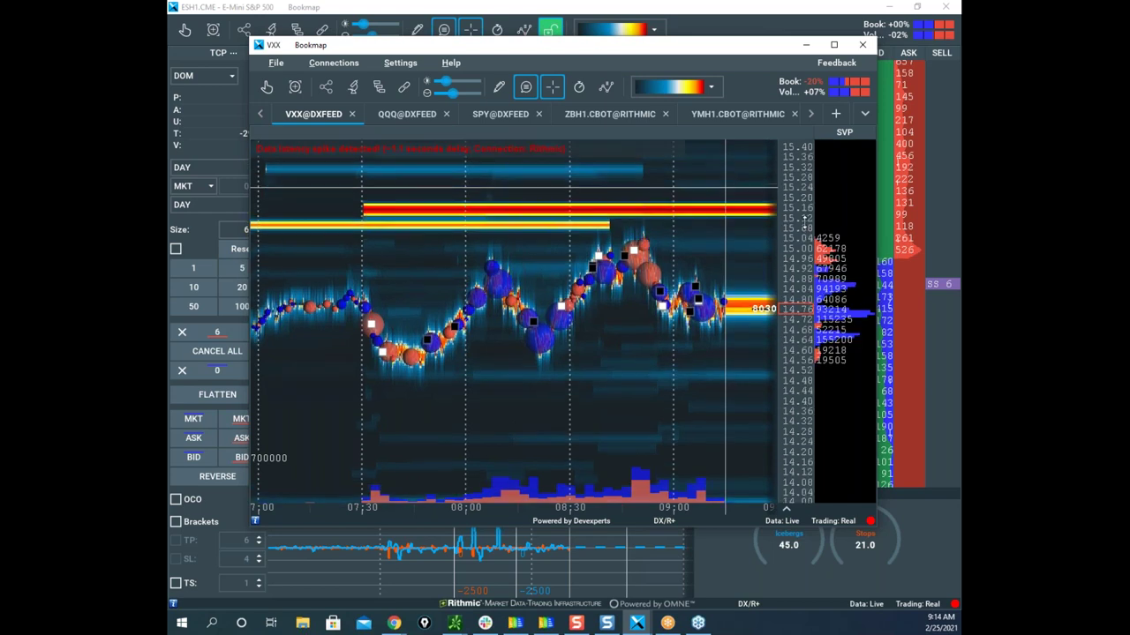
scroll(708, 298, "down", 3)
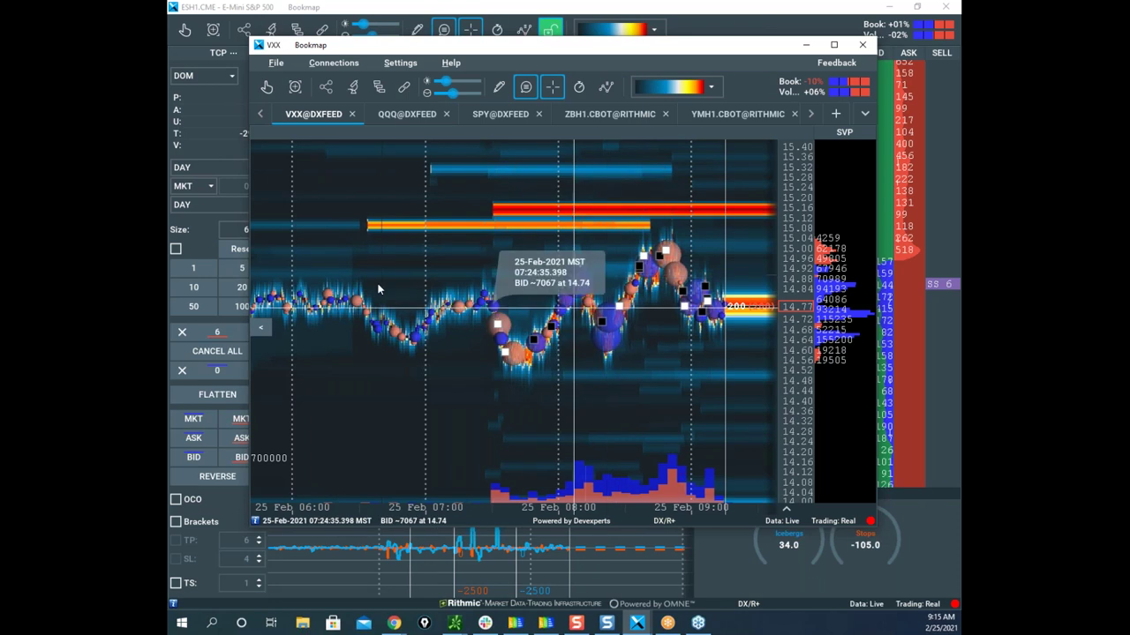
Move the VXX window aside and narrow the E-Mini S&P 500 heatmap to about 3850–3922.50
left_click_drag(579, 60, 2, 88)
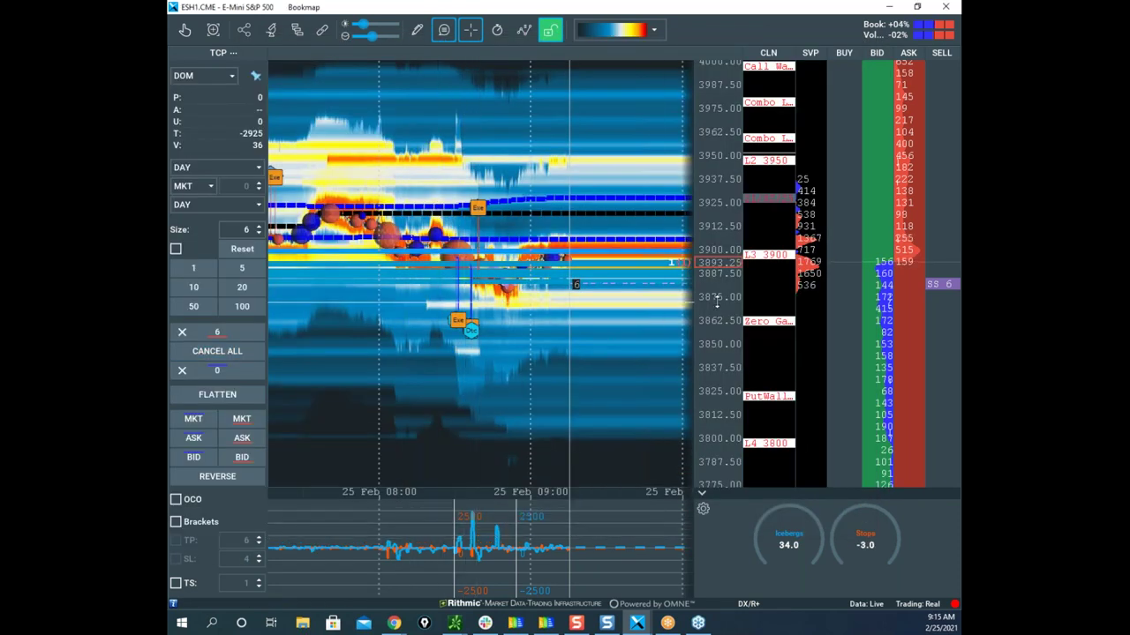
scroll(719, 290, "up", 5)
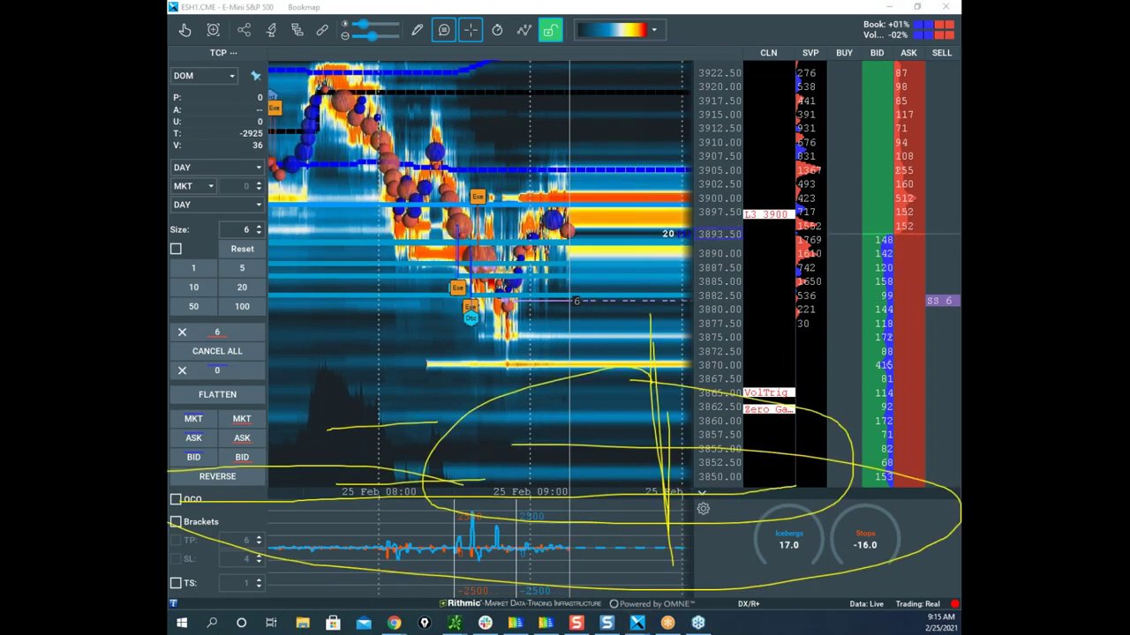
Sketch a drop from about 3886 to 3850, circle the area around 3850 and the VolTrig and Zero Gamma labels, and clear all sketches
left_click_drag(552, 276, 578, 471)
left_click_drag(660, 484, 772, 500)
left_click_drag(764, 376, 813, 412)
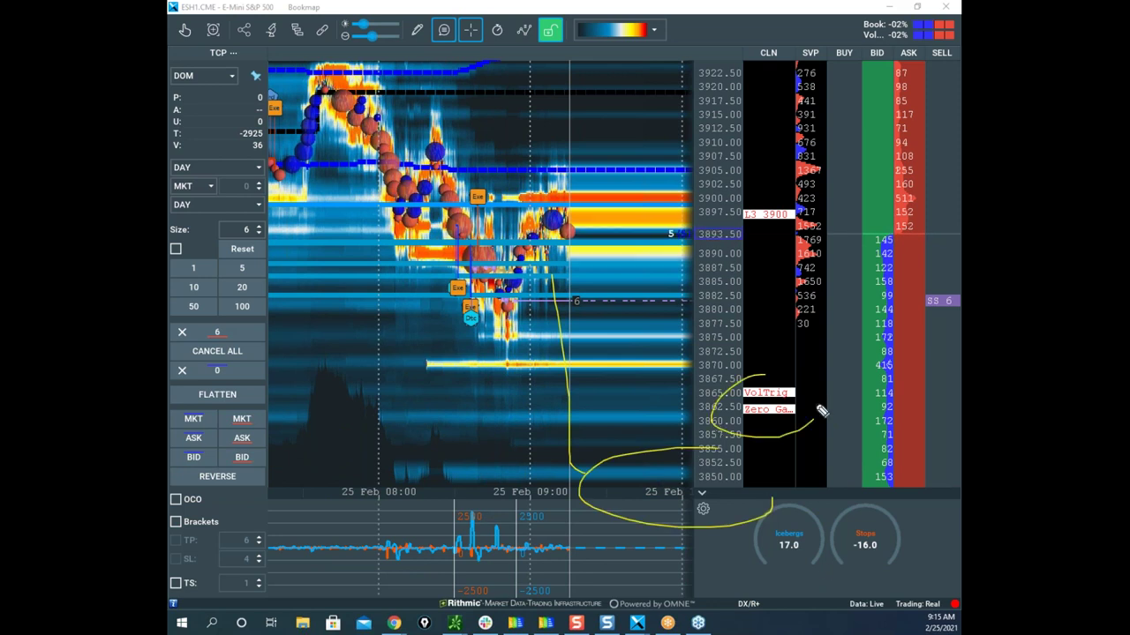
key("Escape")
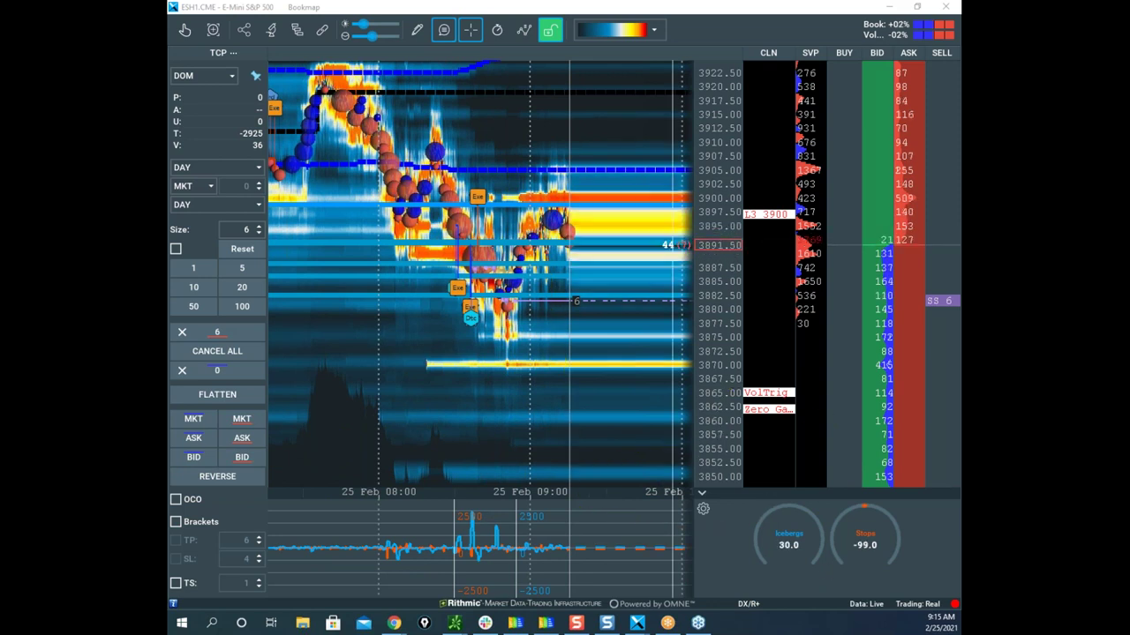
Switch to the thinkorswim five-minute /ES chart and bring its window forward maximized
left_click_drag(618, 0, 620, 0)
key("alt+Tab")
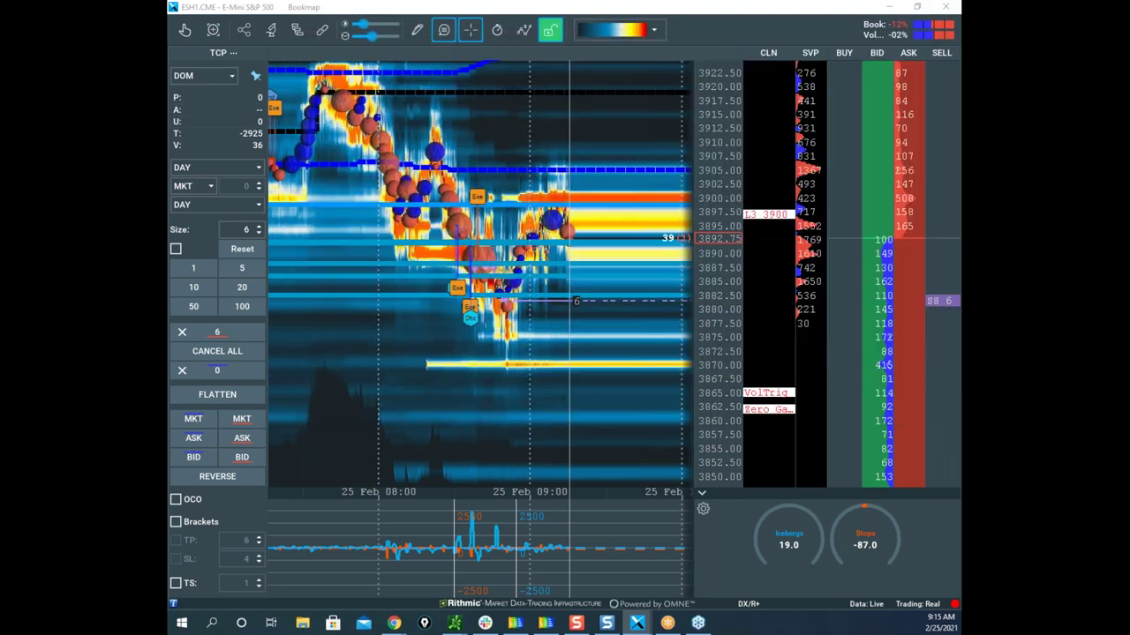
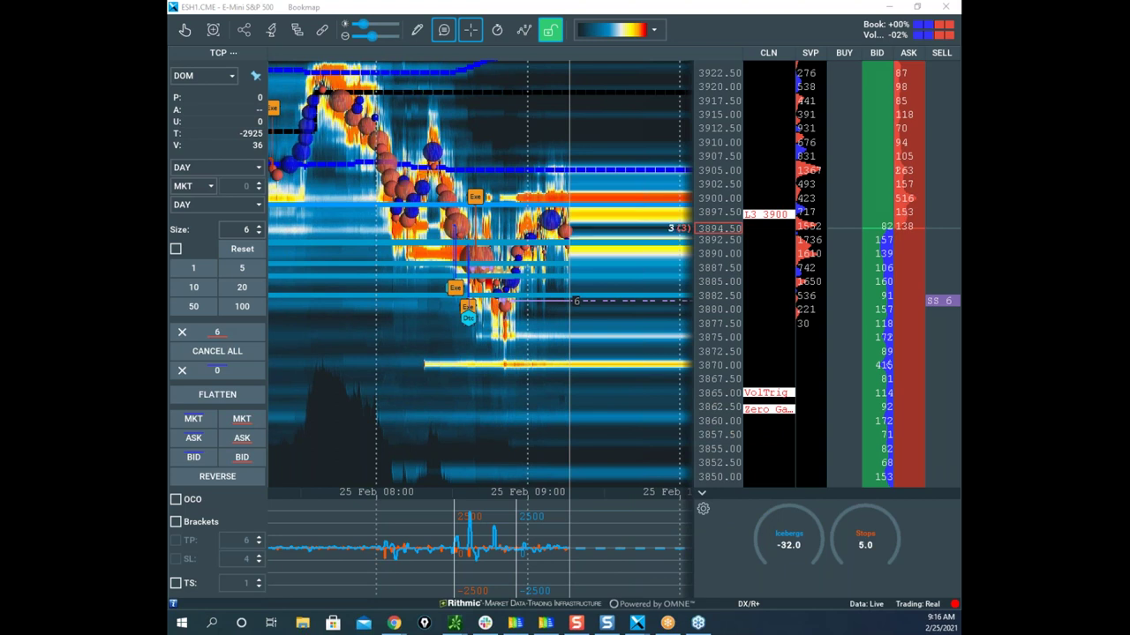
left_click_drag(170, 305, 676, 112)
left_click(788, 111)
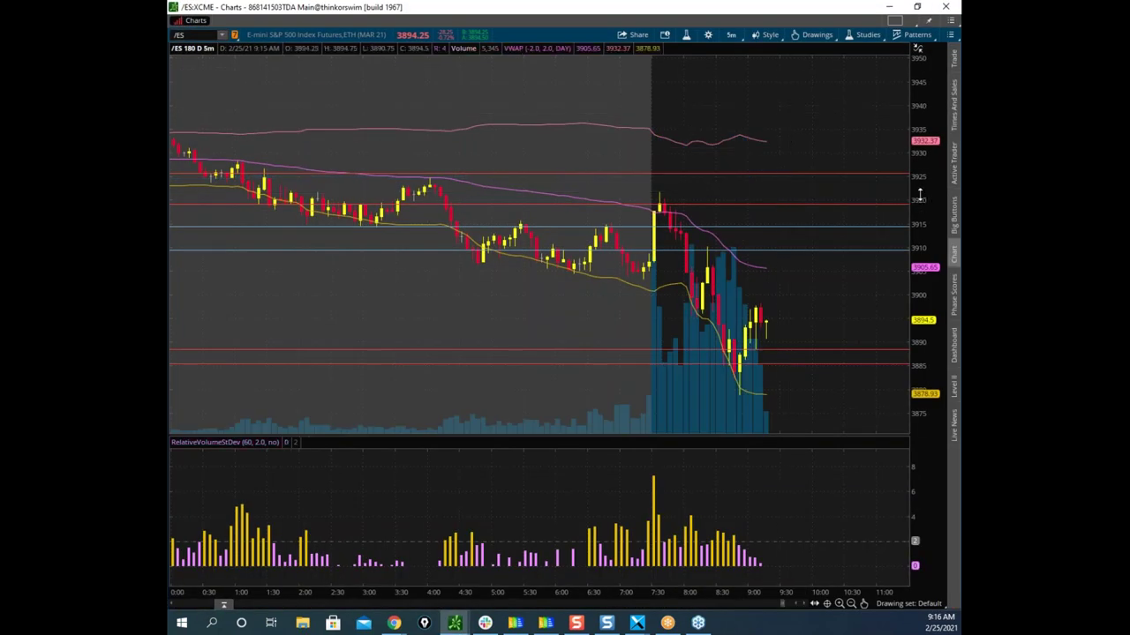
left_click_drag(388, 71, 408, 72)
left_click_drag(395, 91, 449, 97)
left_click_drag(405, 168, 441, 175)
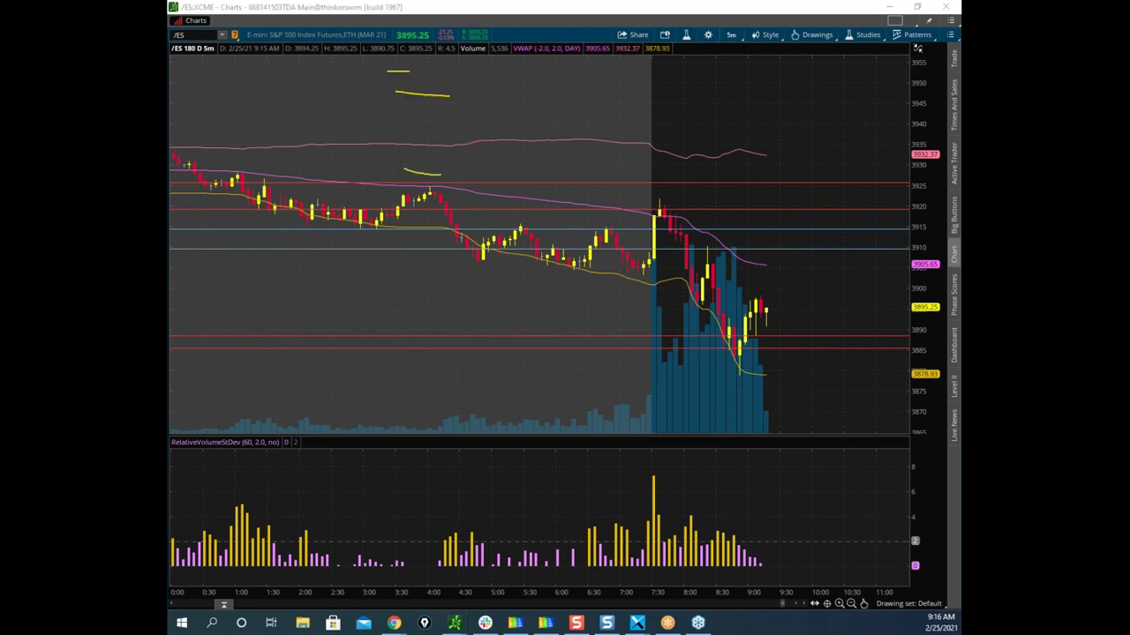
key("Escape")
Trace the falling VWAP line, sketch a rise to meet it, circle the VWAP price label and the meeting point, and clear all sketches
left_click_drag(669, 225, 770, 266)
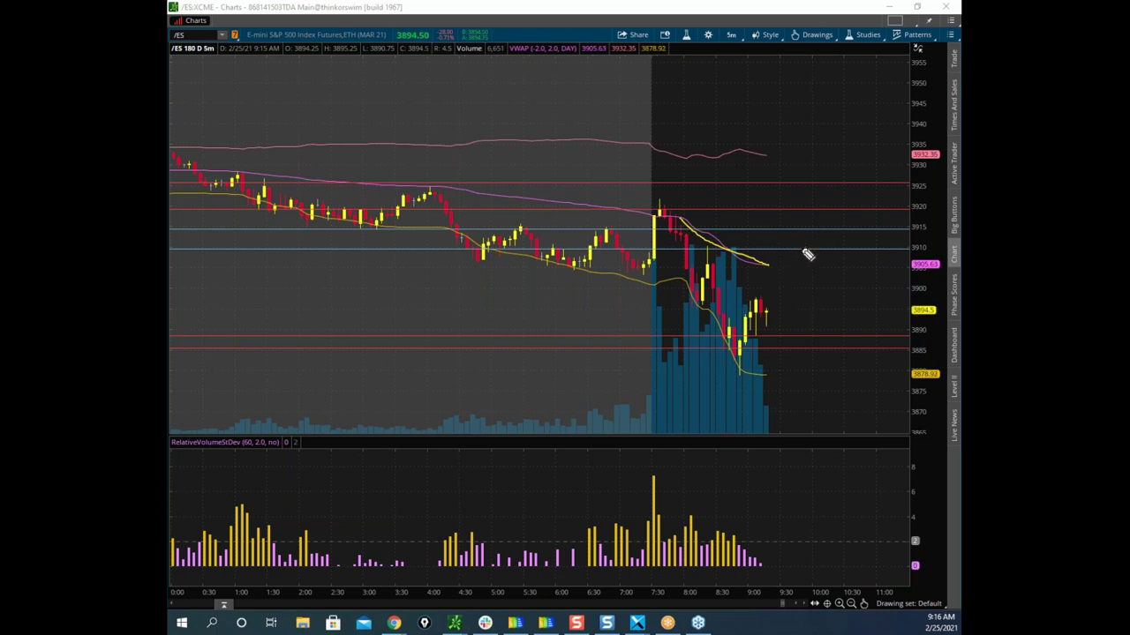
left_click_drag(766, 308, 769, 264)
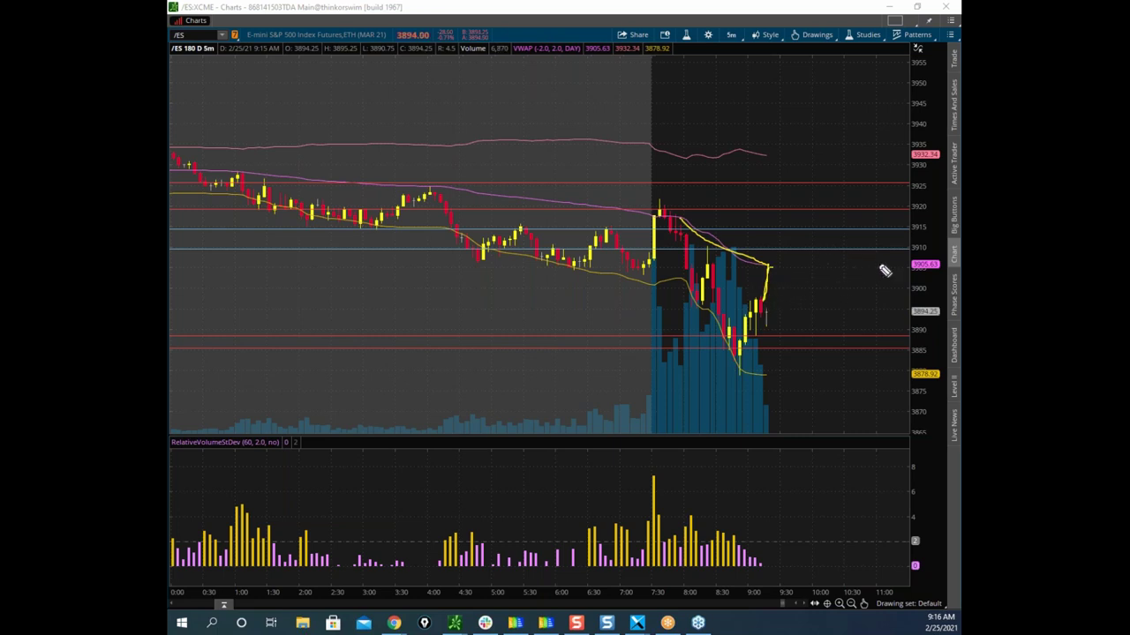
left_click_drag(909, 254, 899, 261)
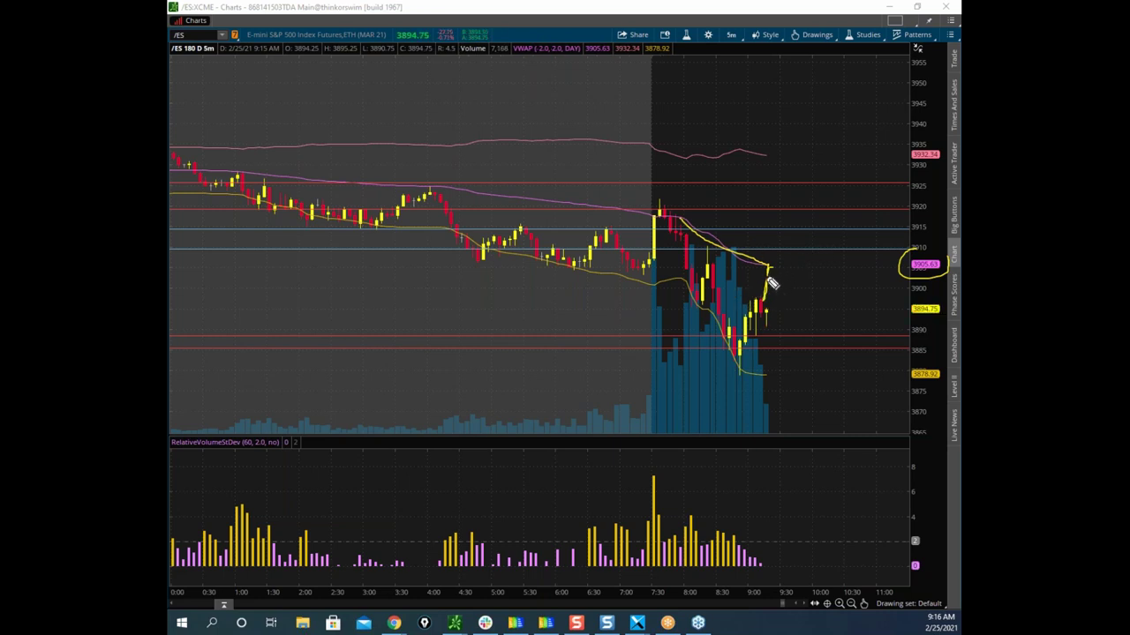
left_click_drag(772, 263, 785, 264)
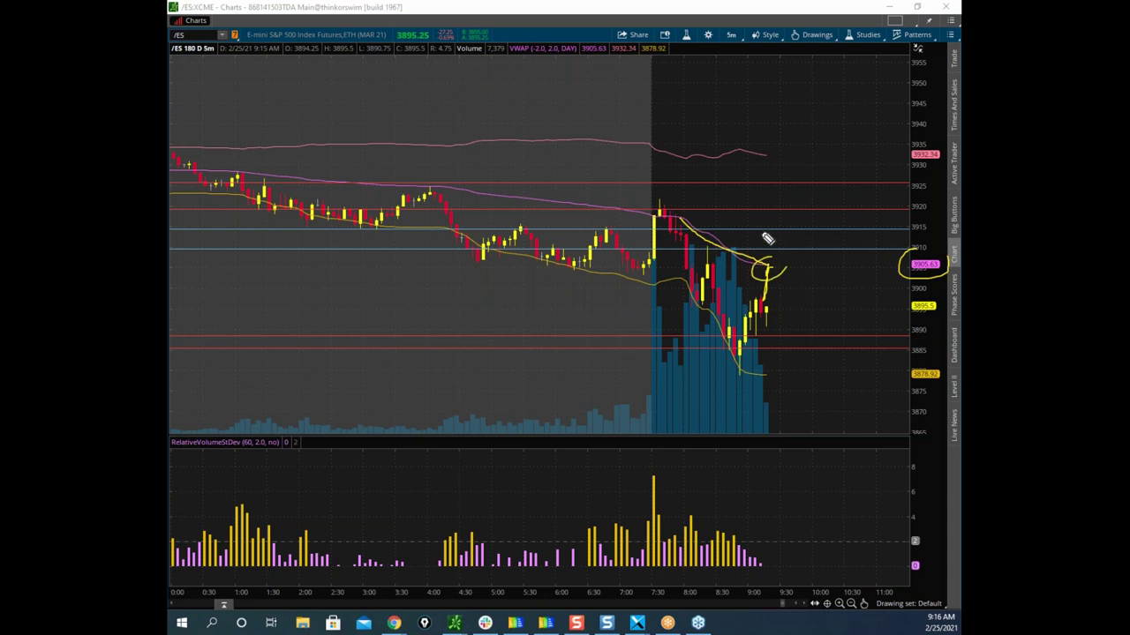
key("Escape")
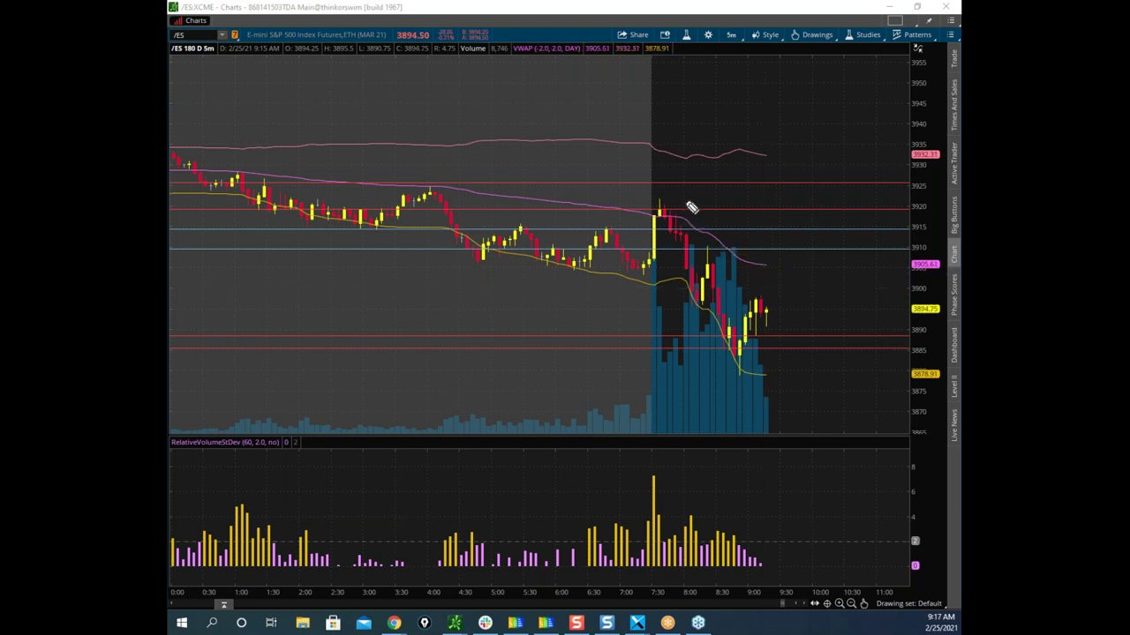
Sketch the earlier VWAP rejection, a matching bounce and drop to about 3875, and an alternative rise to about 3930
mouse_move(712, 271)
left_mouse_down()
mouse_move(713, 245)
mouse_move(809, 396)
mouse_move(804, 388)
left_mouse_up()
left_click_drag(768, 332, 786, 164)
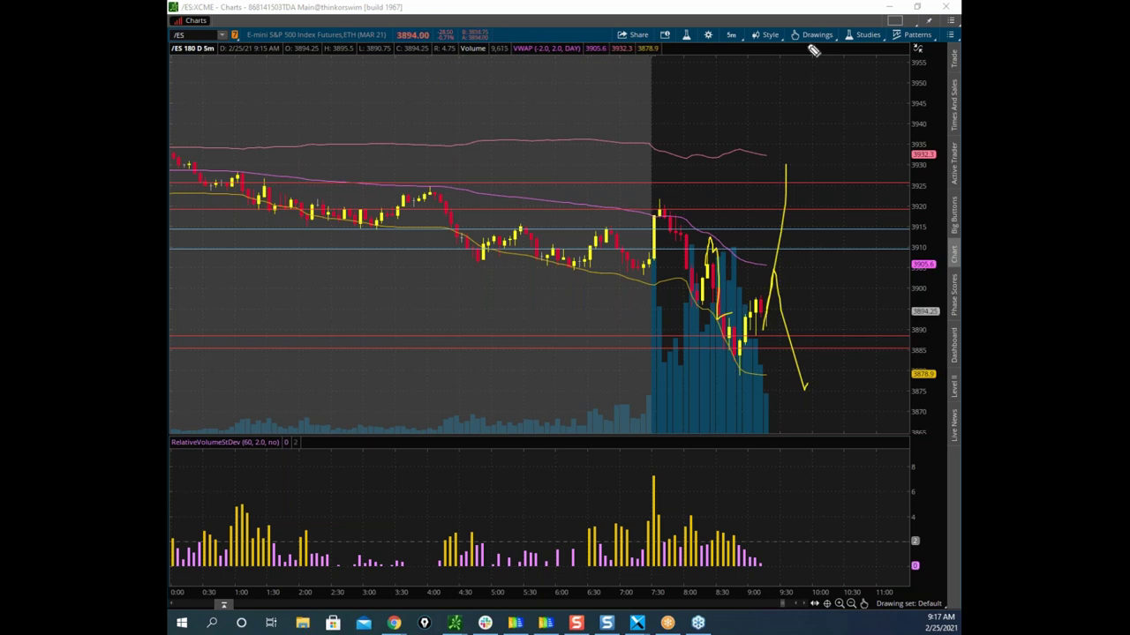
Clear all sketches on the /ES chart and switch to the thinkorswim five-minute /GC gold chart
key("Escape")
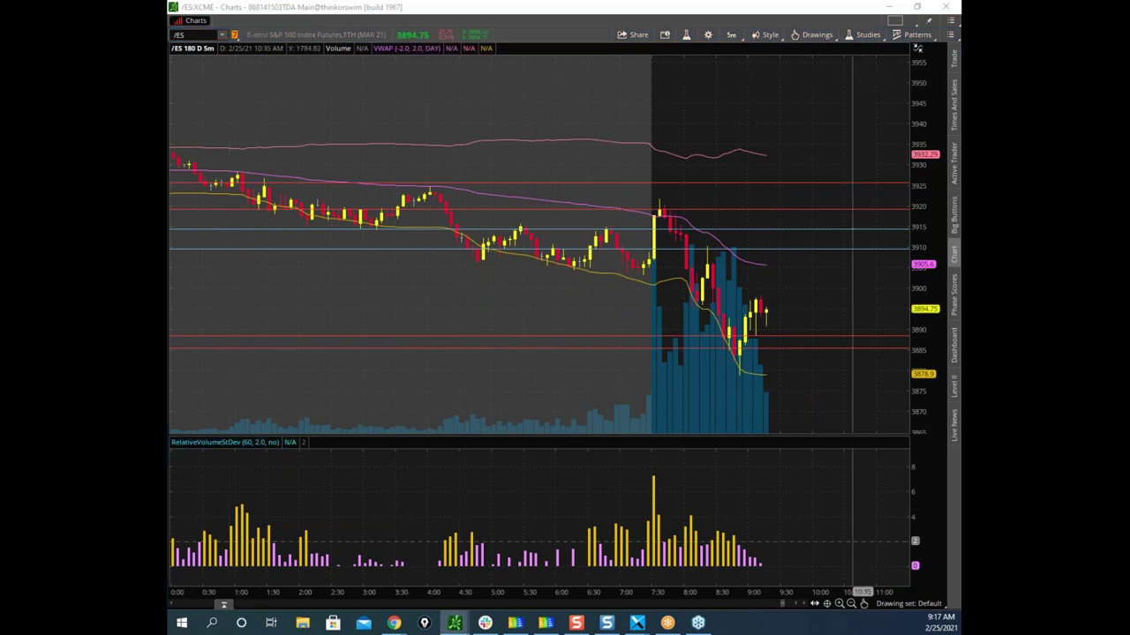
left_click_drag(172, 132, 575, 112)
left_click(658, 113)
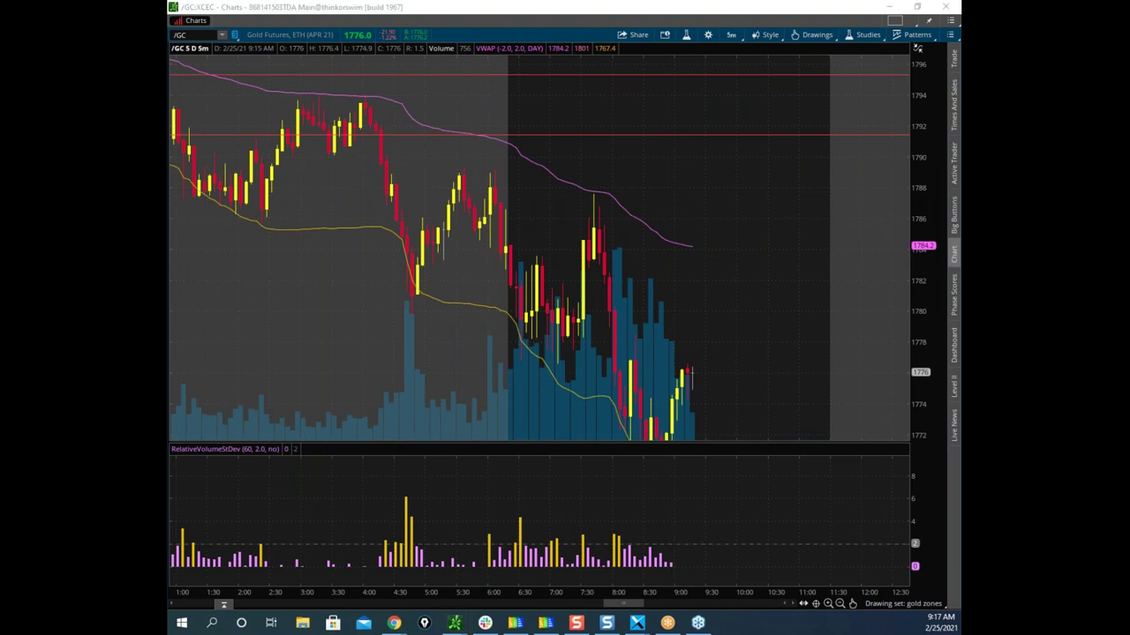
Trace the falling gold VWAP line, circle the rejection near 1788, and sketch a rise from the latest candle to about 1793
right_click(575, 207)
left_click_drag(532, 162, 660, 236)
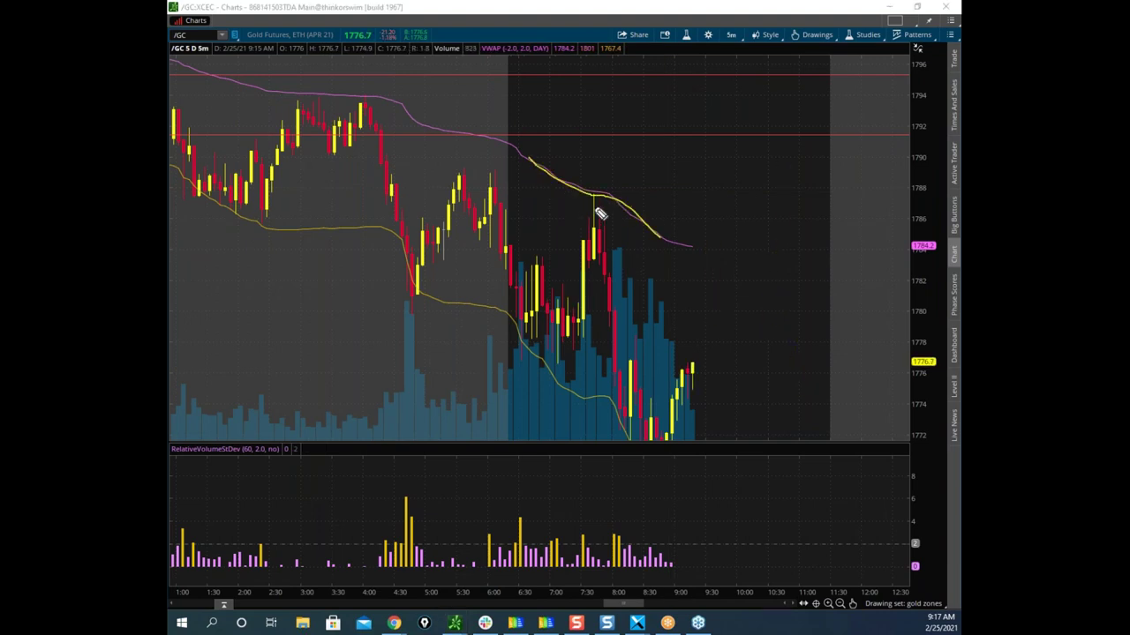
left_click_drag(598, 195, 615, 262)
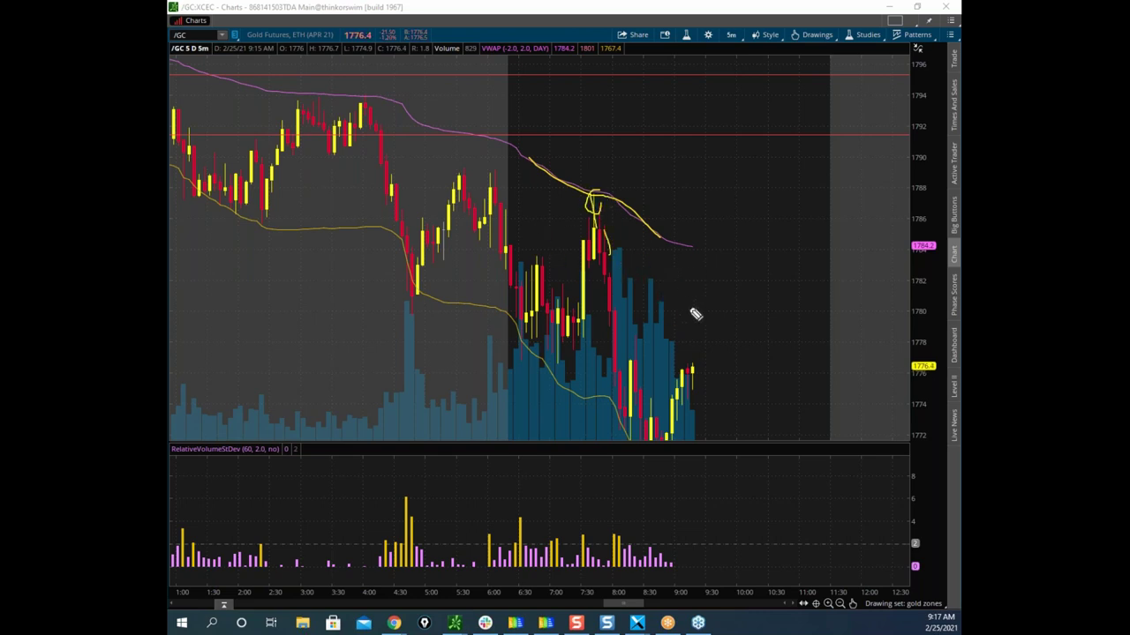
left_click_drag(693, 363, 711, 104)
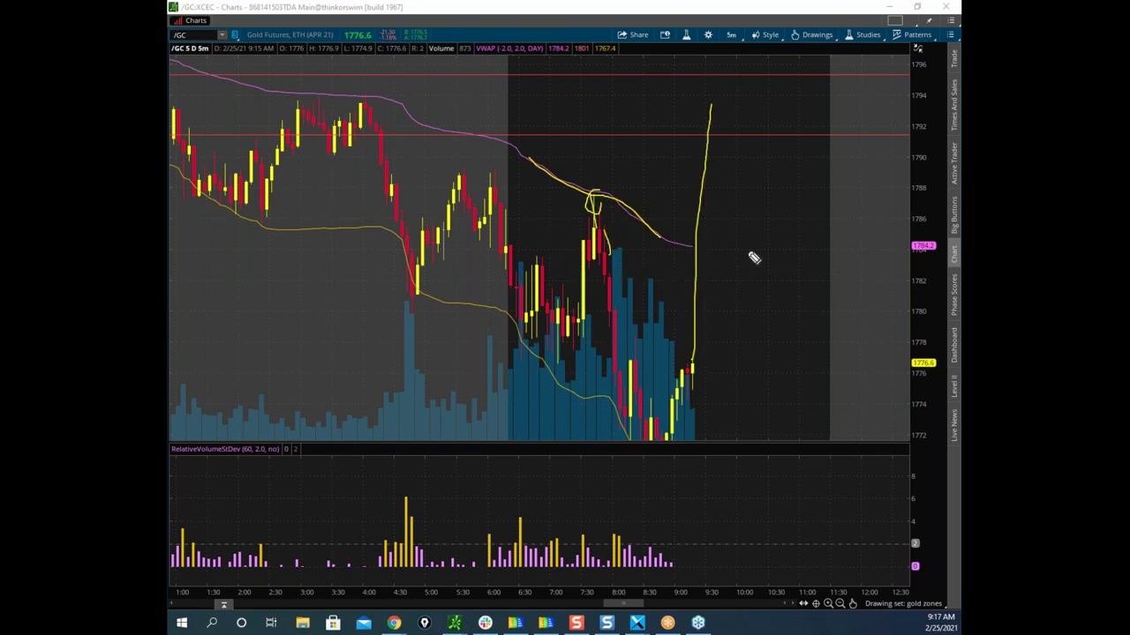
left_click_drag(613, 188, 634, 177)
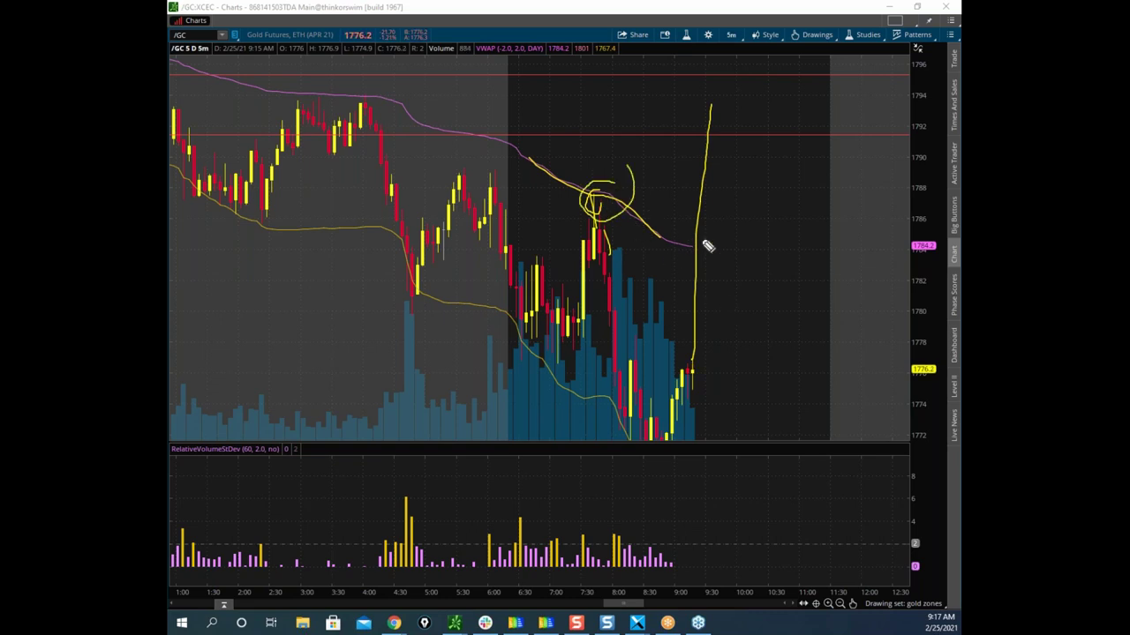
left_click_drag(555, 182, 699, 248)
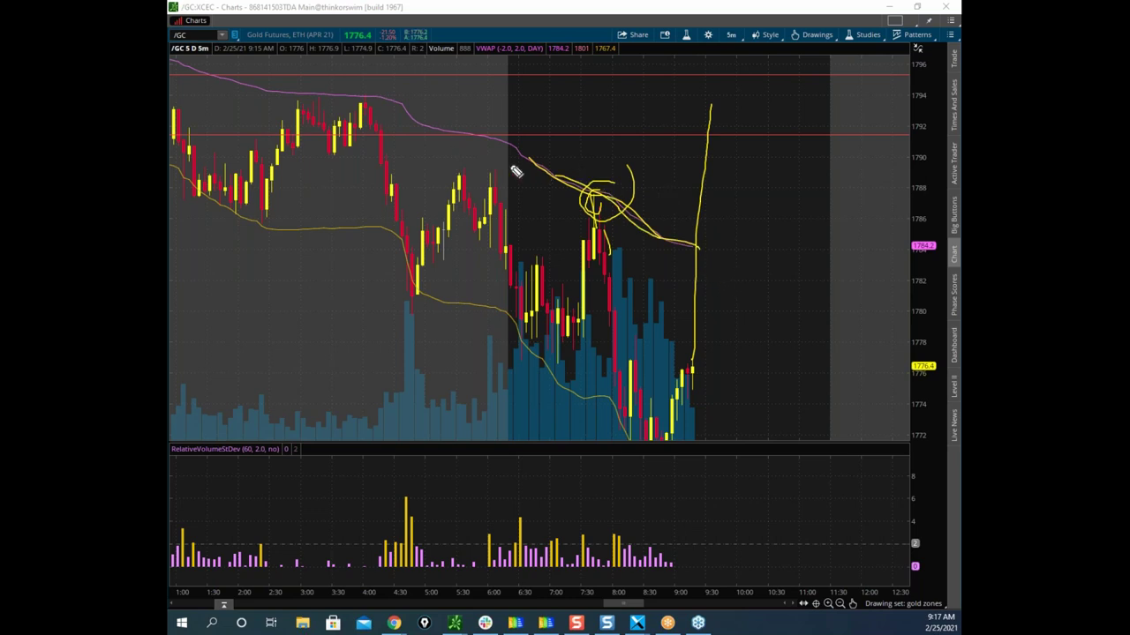
Replace the sketches with a circled rise to VWAP near 1784, branches to about 1780 and 1791.5, and a circle around the earlier rejection
left_click(522, 30)
mouse_move(697, 357)
left_mouse_down()
mouse_move(701, 248)
mouse_move(734, 294)
mouse_move(725, 190)
left_mouse_up()
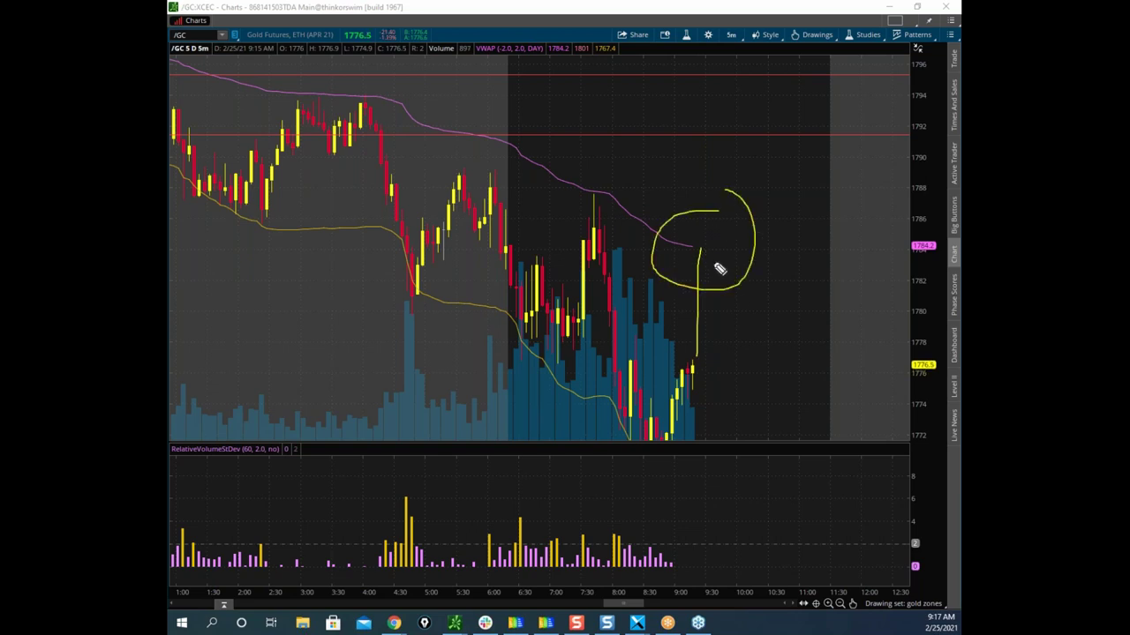
mouse_move(690, 258)
left_mouse_down()
mouse_move(711, 248)
mouse_move(721, 305)
mouse_move(746, 280)
mouse_move(706, 245)
mouse_move(753, 134)
left_mouse_up()
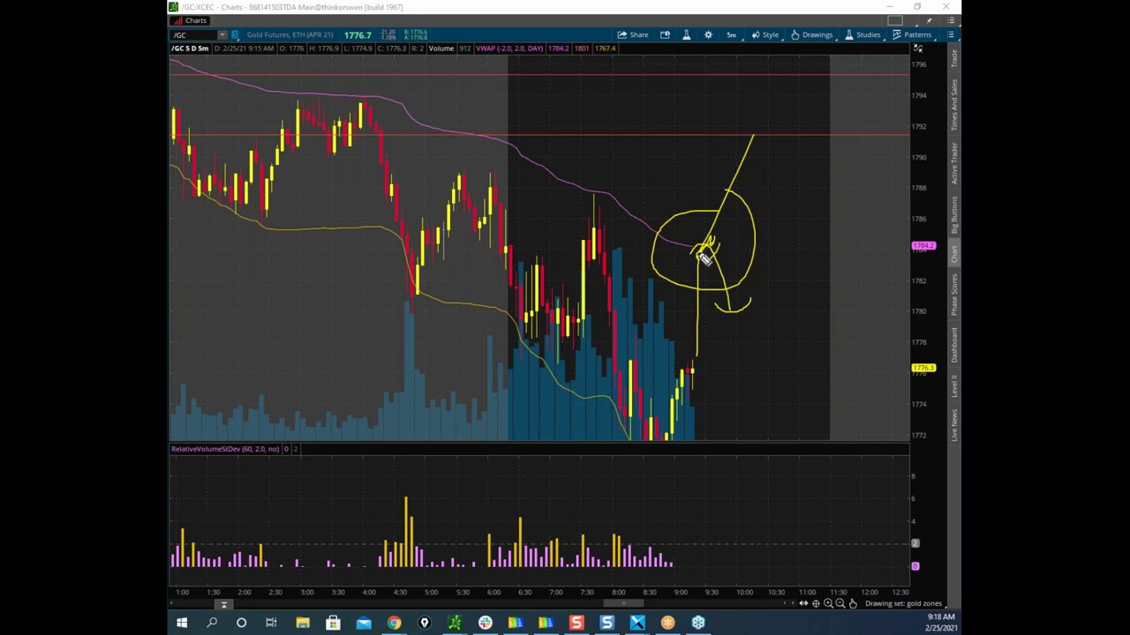
left_click_drag(697, 254, 719, 245)
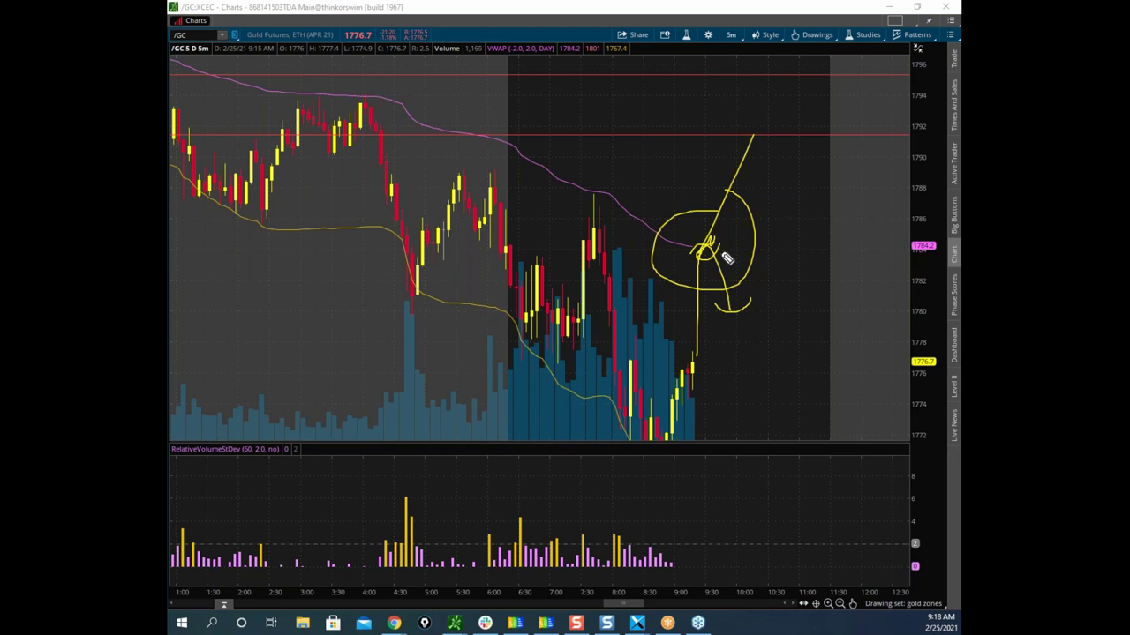
left_click_drag(679, 334, 706, 250)
left_click_drag(583, 177, 623, 188)
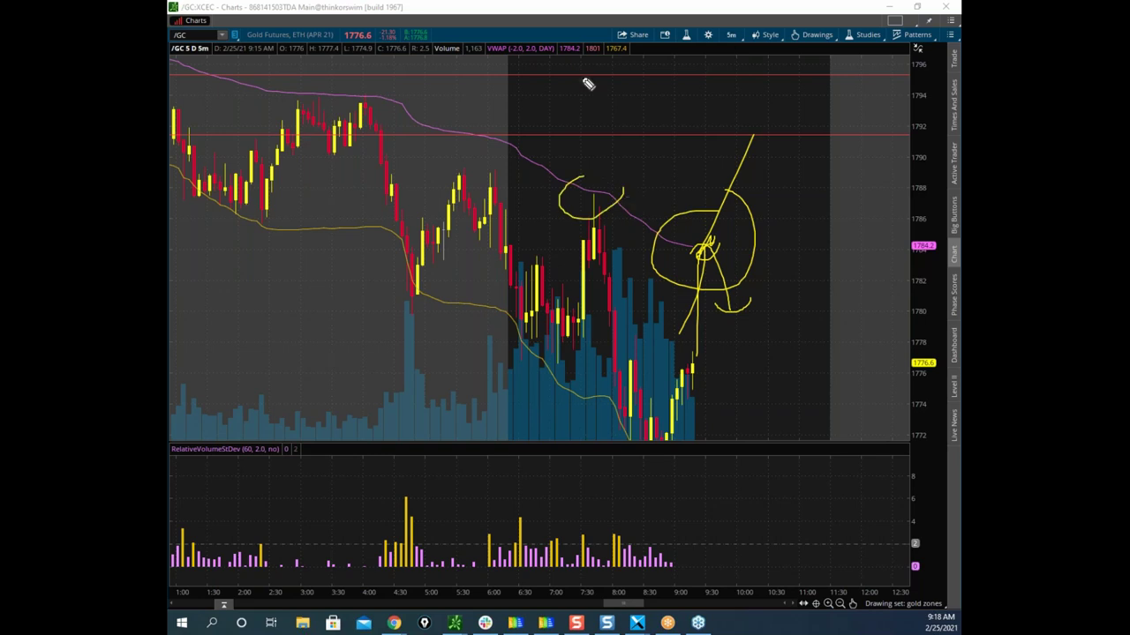
Clear the gold chart sketches and bring the Bookmap GCJ1 gold futures window forward maximized
key("Escape")
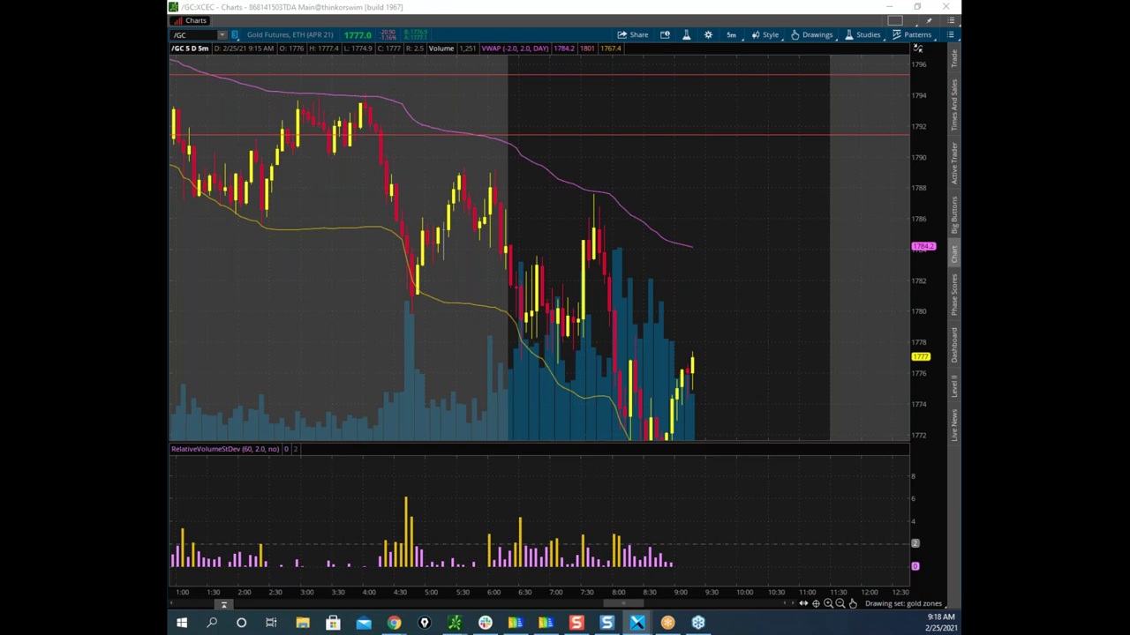
left_click_drag(379, 0, 512, 41)
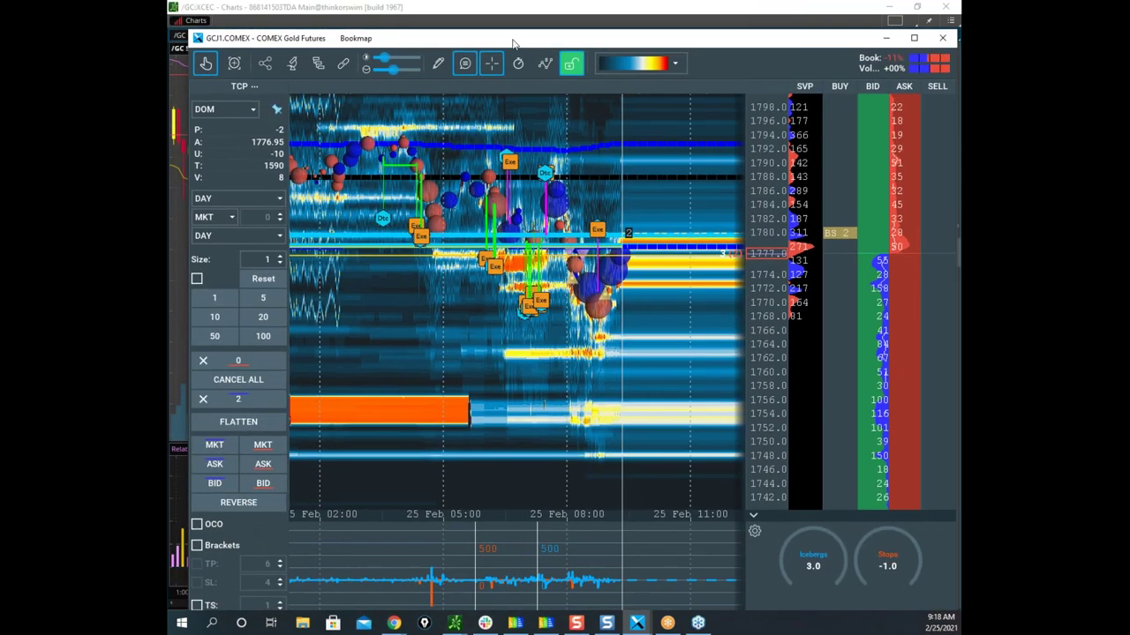
double_click(513, 40)
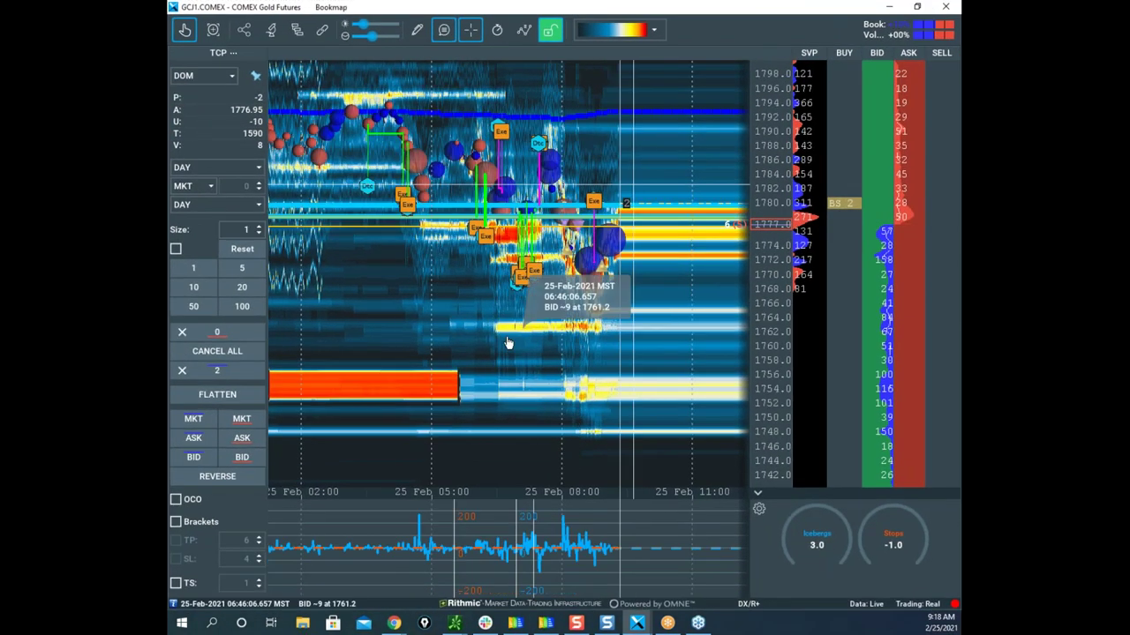
Examine the gold heatmap and volume bubbles around the 07:35 to 07:50 price peak
scroll(507, 344, "up", 5)
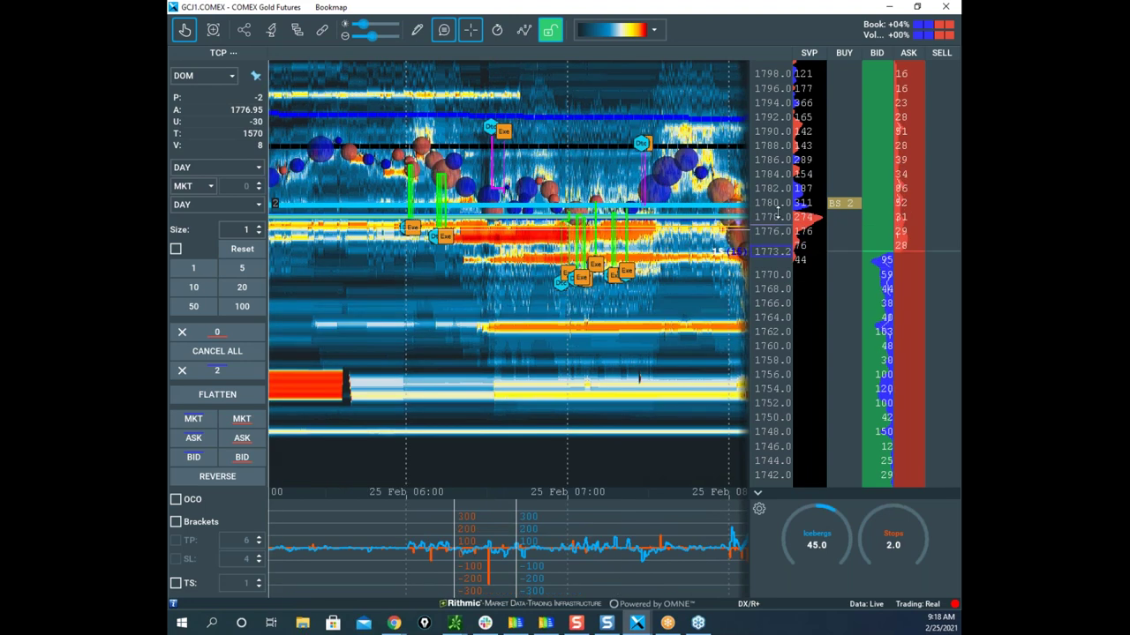
scroll(778, 212, "up", 8)
scroll(772, 207, "down", 5)
left_click_drag(659, 219, 551, 358)
scroll(491, 294, "up", 4)
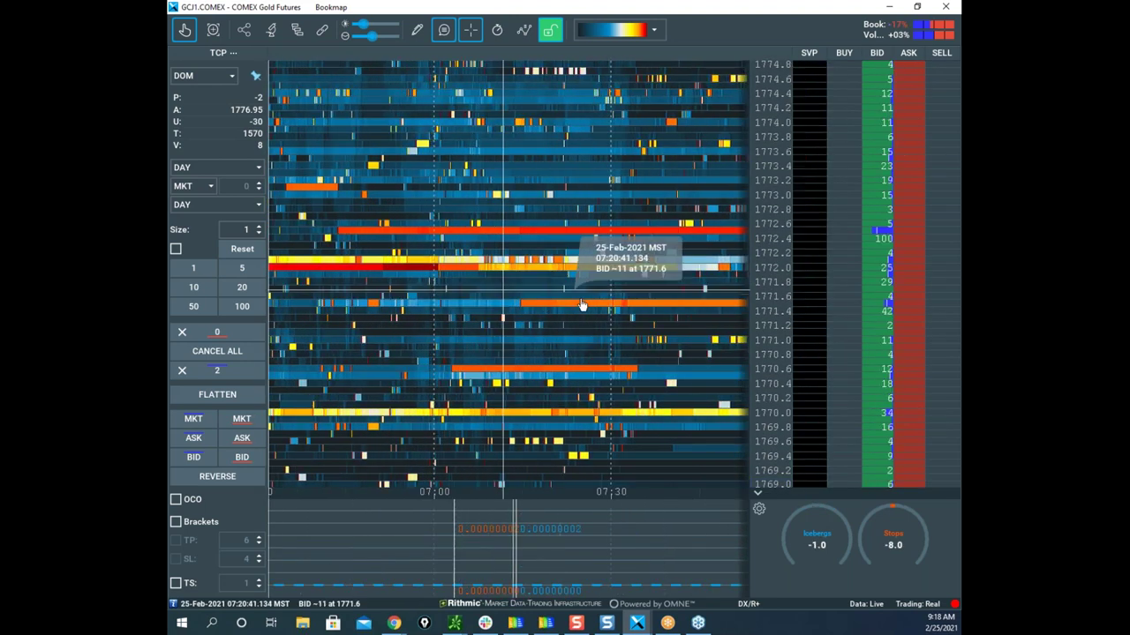
scroll(668, 238, "up", 3)
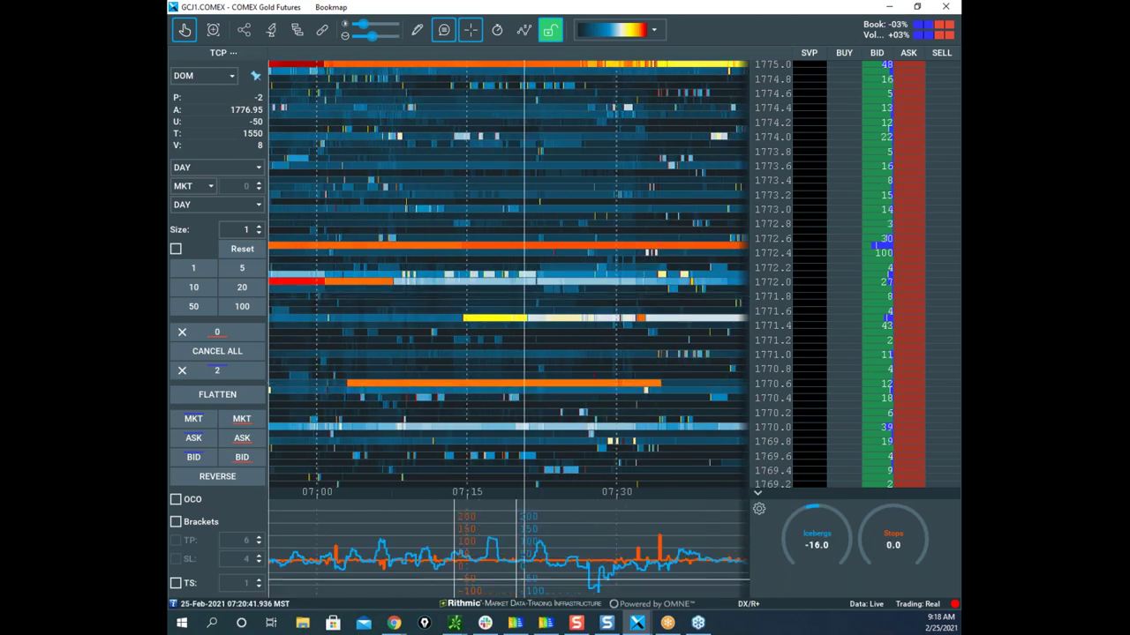
left_click_drag(615, 354, 468, 436)
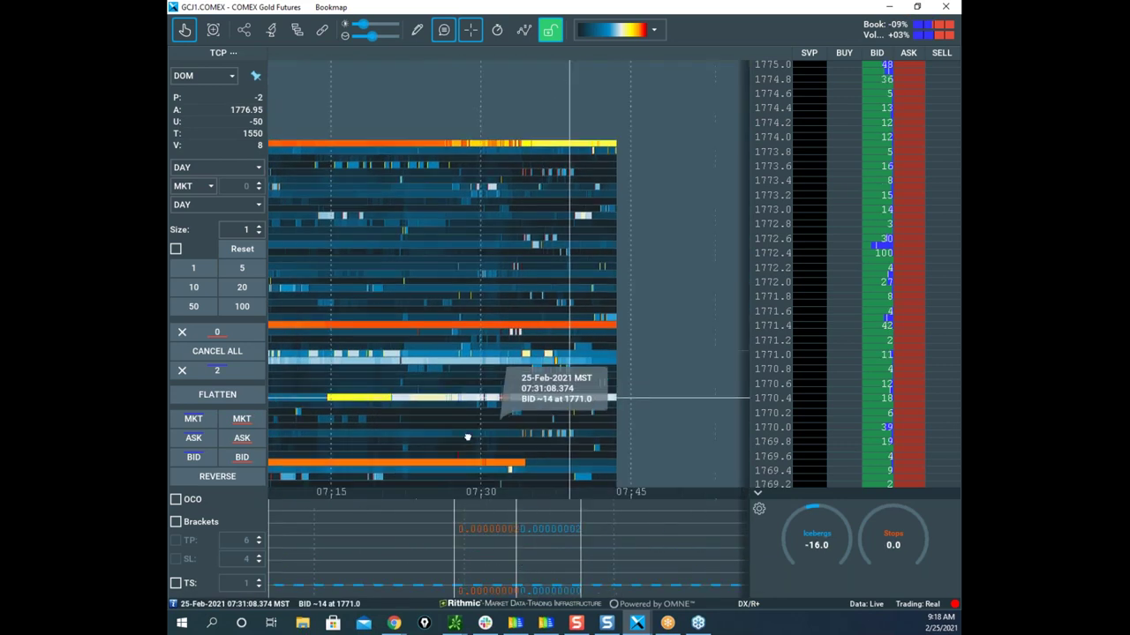
scroll(560, 383, "up", 2)
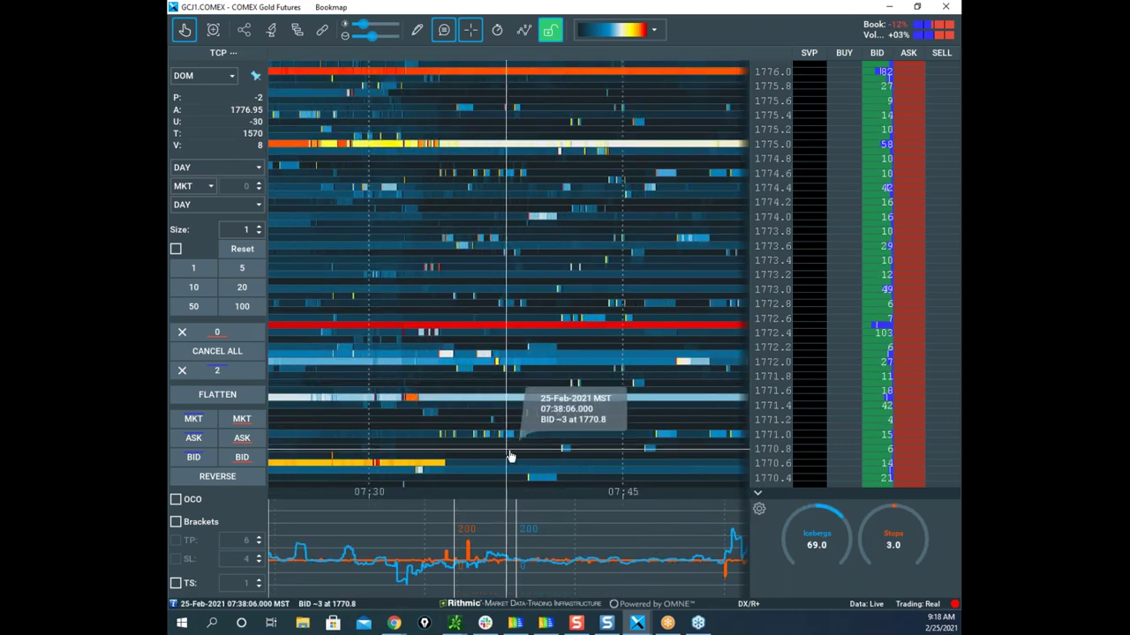
scroll(510, 456, "up", 1)
left_click_drag(555, 300, 561, 483)
left_click_drag(552, 247, 550, 355)
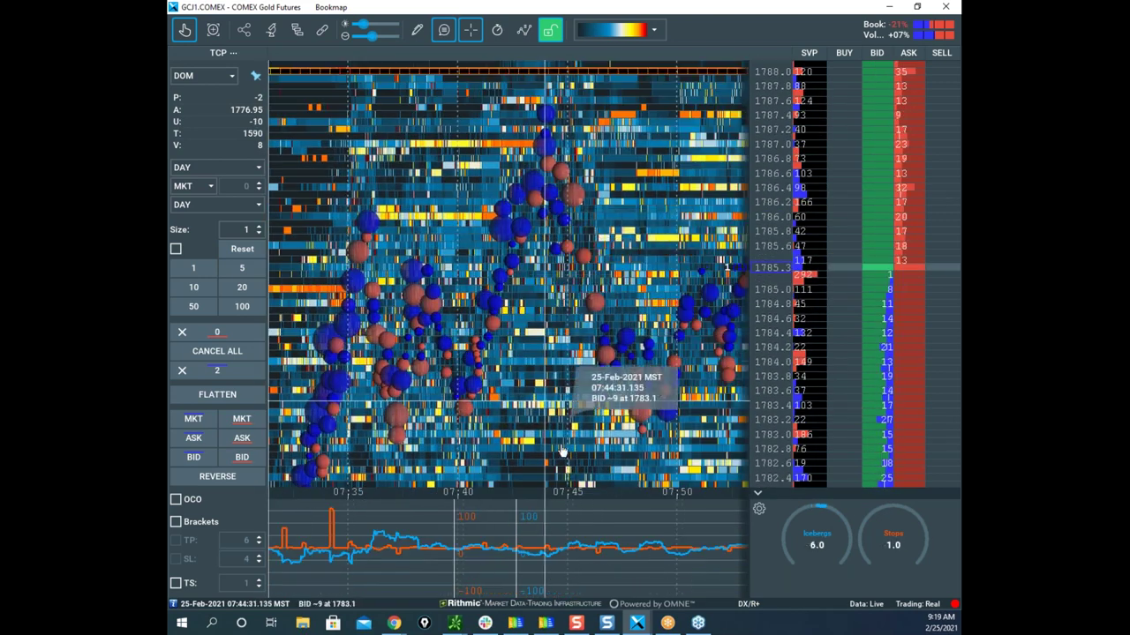
Frame the gold peak just before 07:45 and circle it together with the value area POC line at 1788
scroll(561, 338, "up", 2)
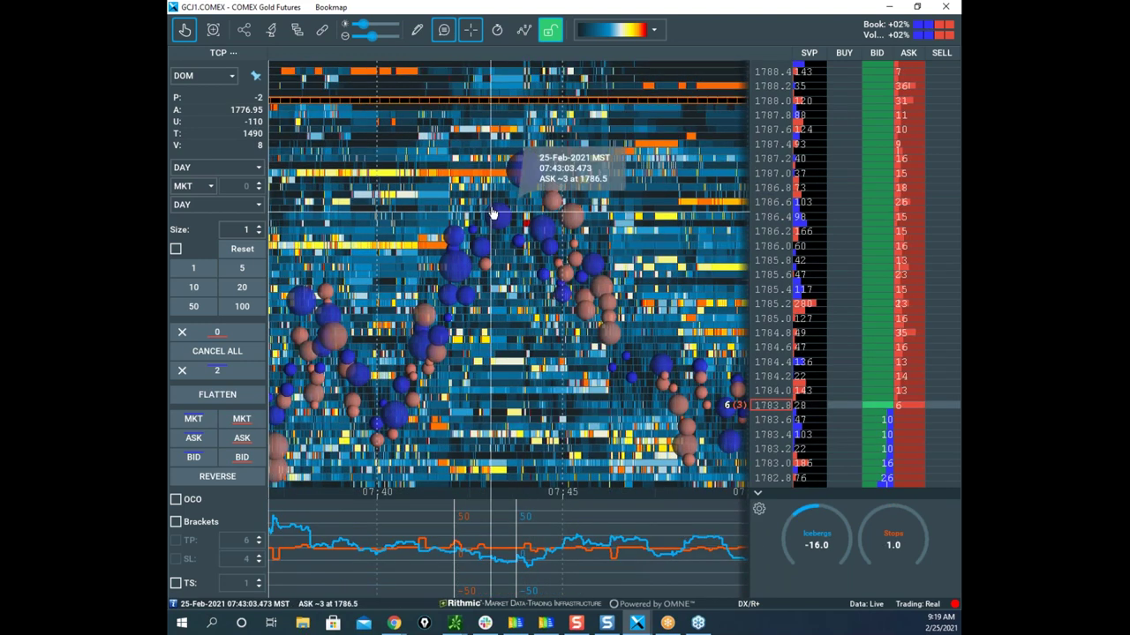
scroll(495, 219, "down", 2)
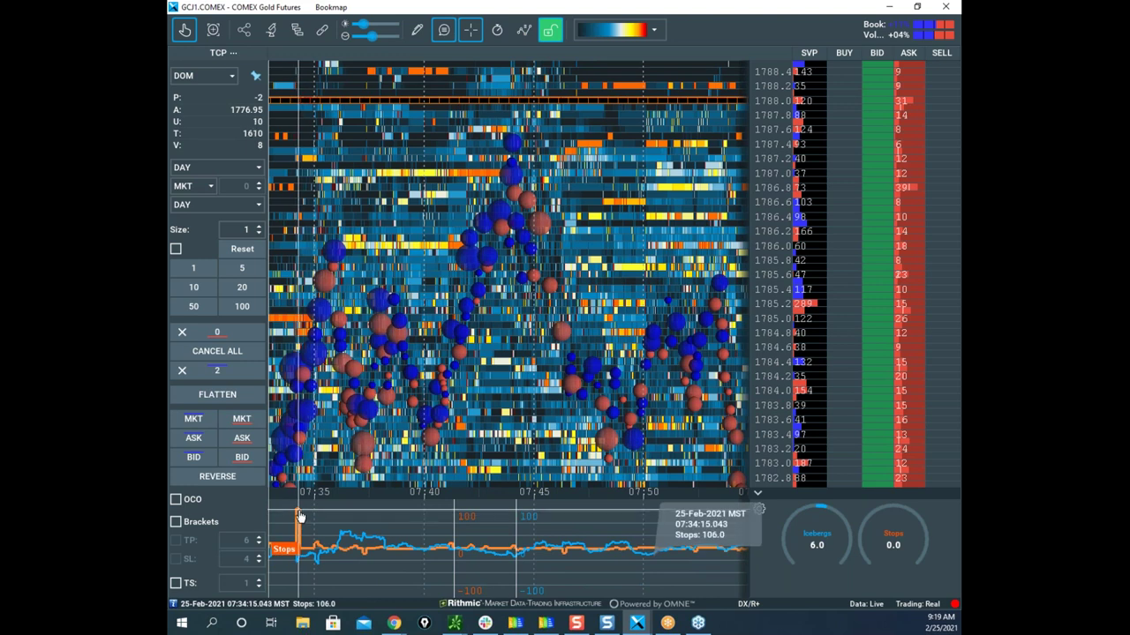
scroll(545, 178, "down", 3)
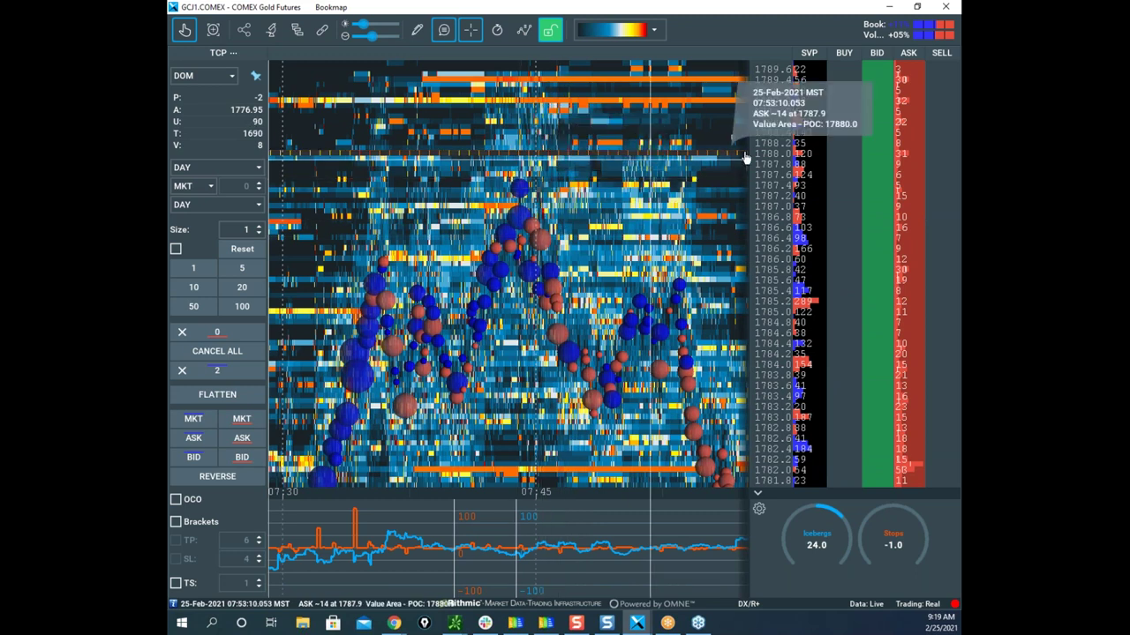
scroll(772, 177, "down", 4)
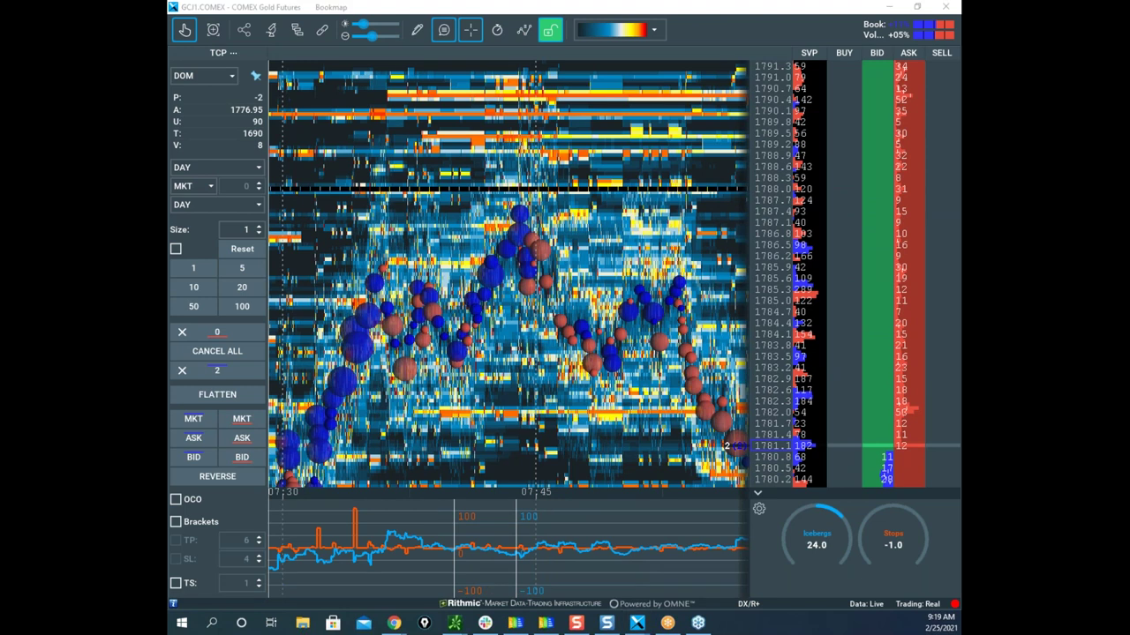
left_click_drag(537, 182, 493, 221)
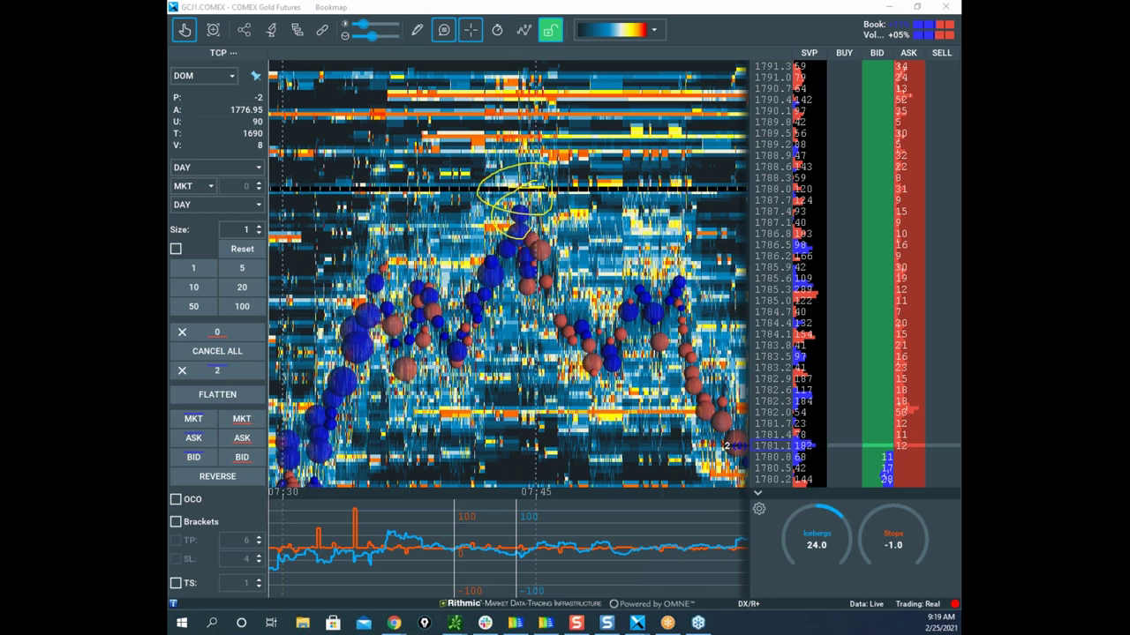
Rescale the price axis around the peak, and mark the contact with the 1788 POC line and the matching stops and icebergs area
left_click_drag(770, 122, 770, 216)
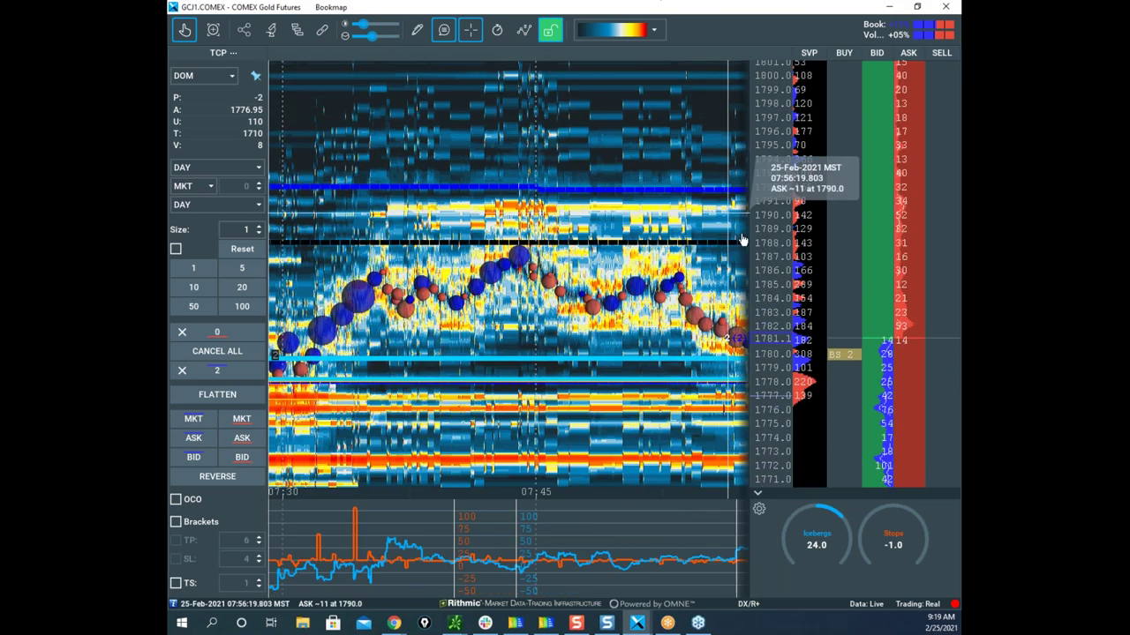
mouse_move(771, 159)
left_mouse_down()
mouse_move(772, 203)
mouse_move(773, 181)
left_mouse_up()
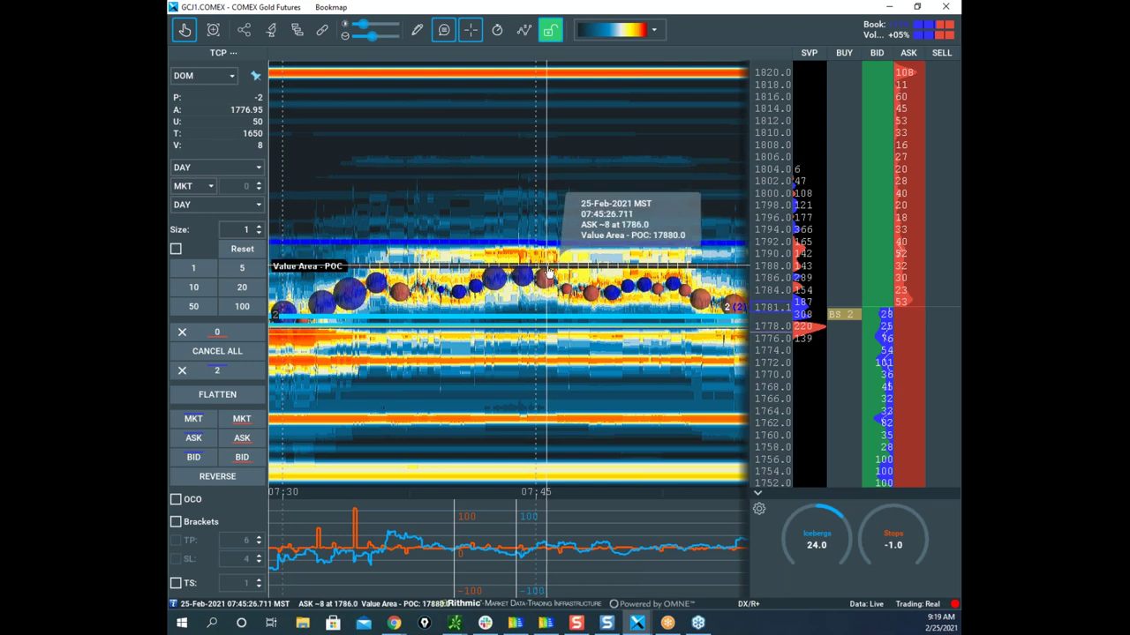
scroll(769, 218, "up", 4)
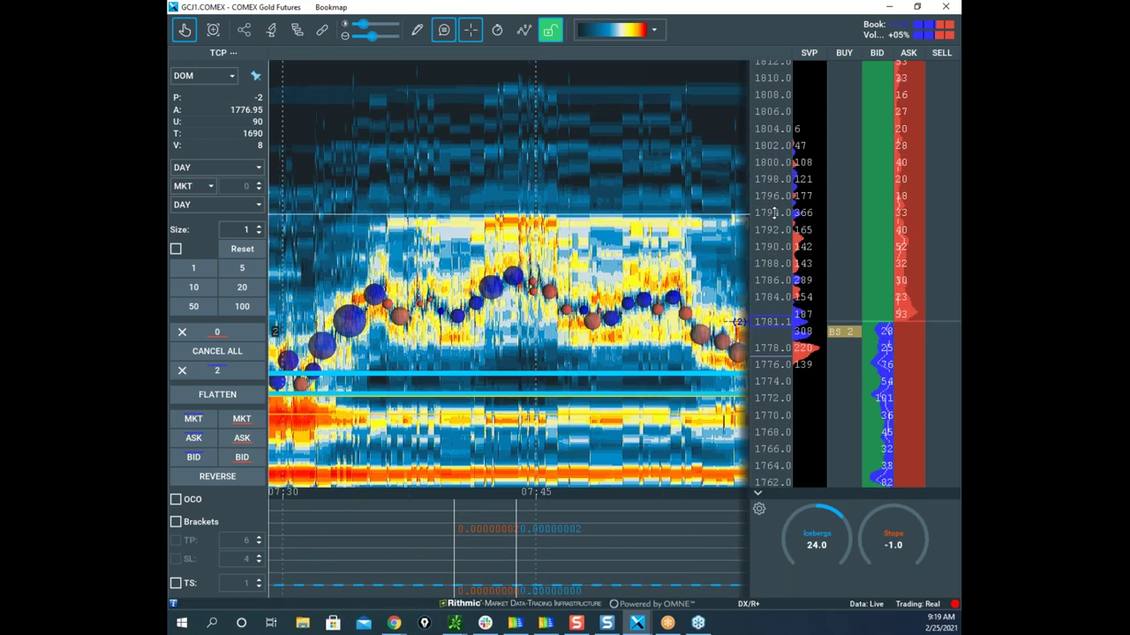
scroll(768, 214, "down", 4)
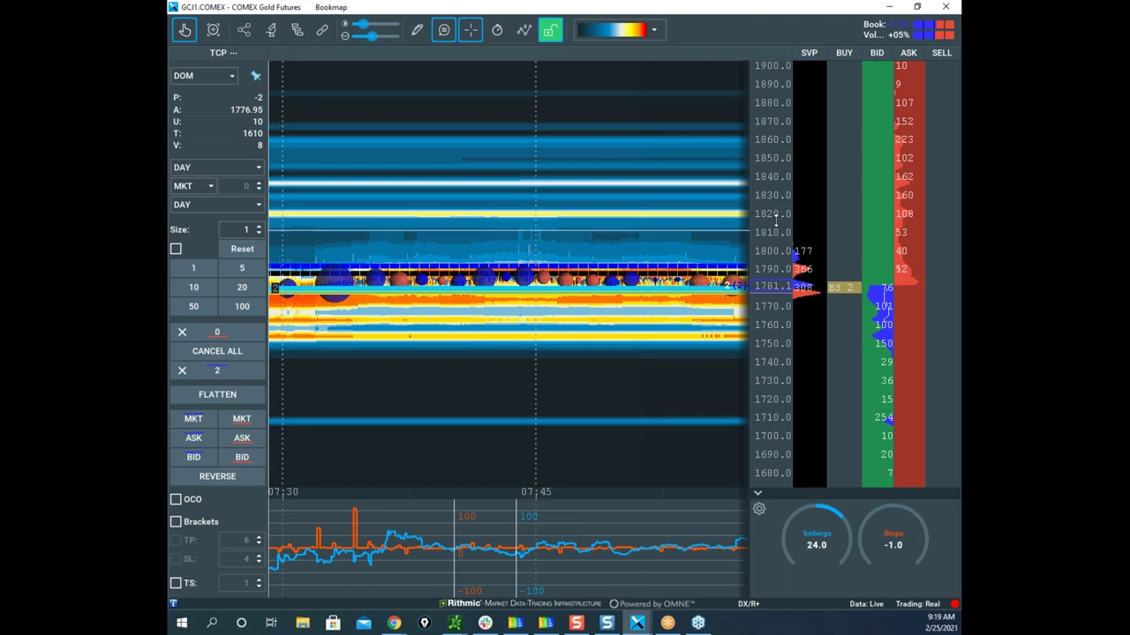
scroll(774, 212, "up", 5)
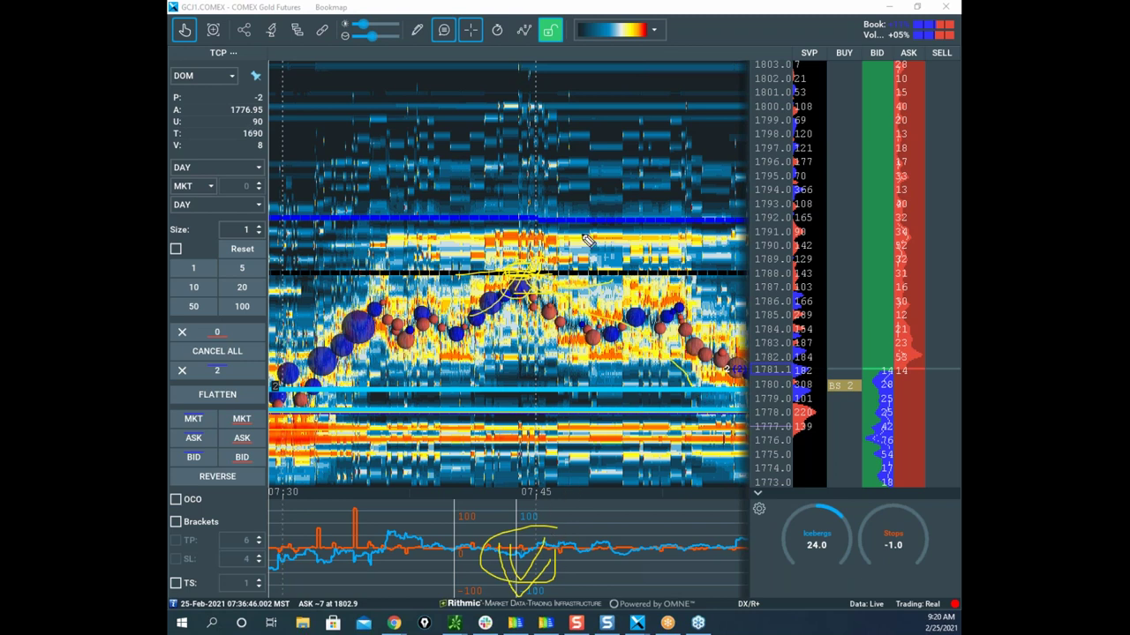
Replace the marks with a sketch of the rise into the 1788 POC, the drop to about 1779 and an indicator spike, and clear them
key("Escape")
left_click_drag(523, 290, 540, 236)
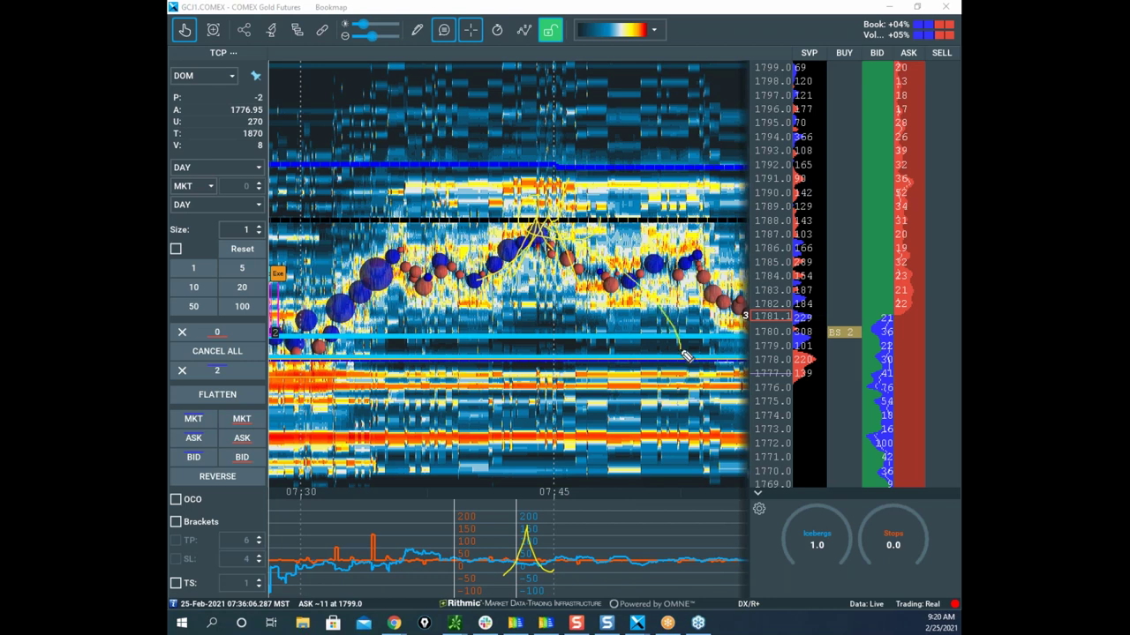
key("Escape")
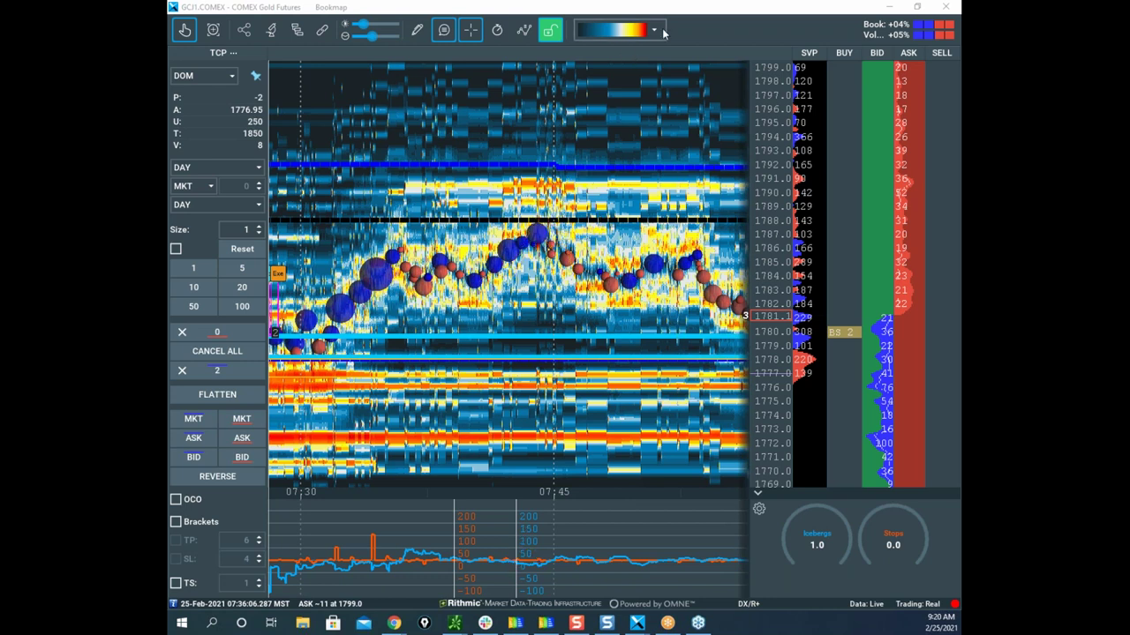
Put the Bookmap gold window away and switch past the thinkorswim charts to the Bookmap ESH1 E-Mini S&P 500 window
left_click_drag(677, 13, 168, 0)
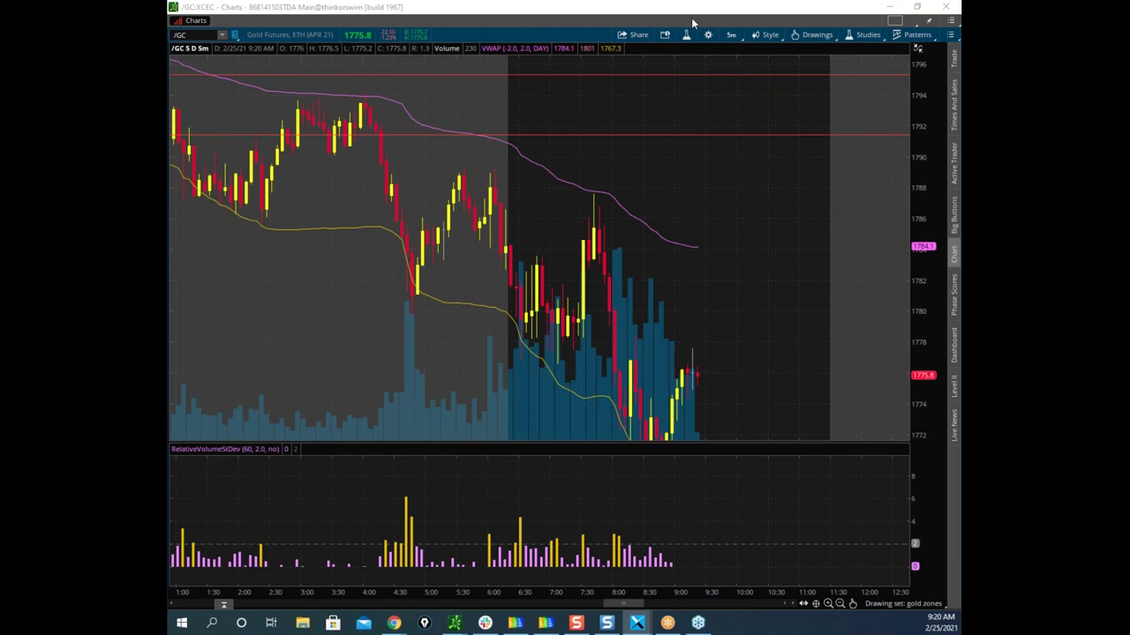
key("alt+Tab")
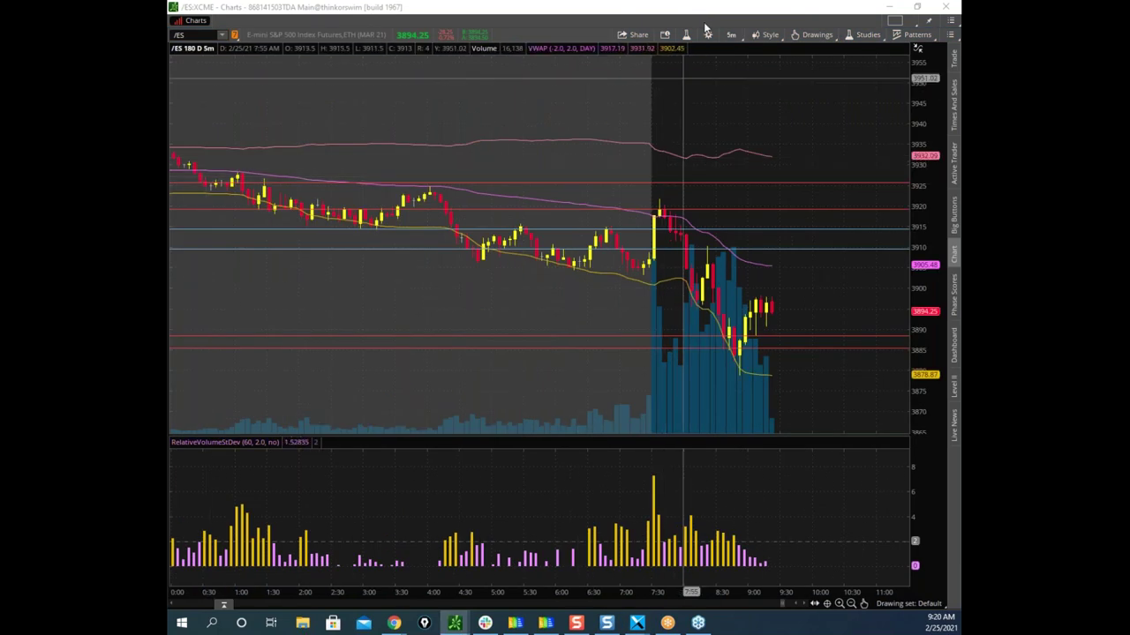
key("alt+Tab")
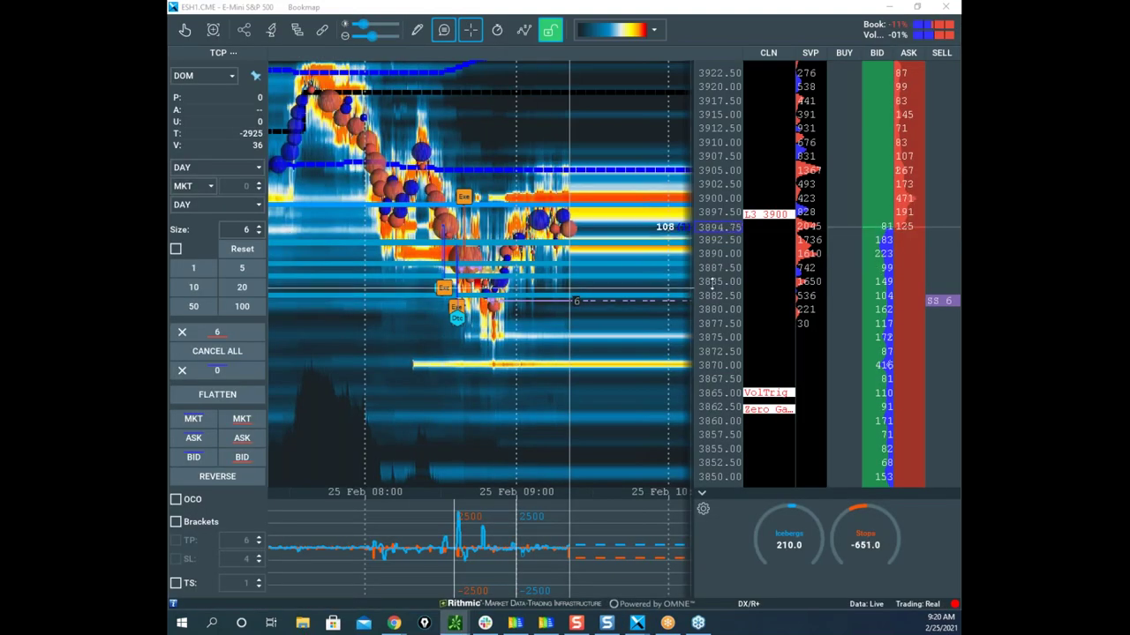
Rescale the price and time axes around 09:20 and inspect the stops indicator spike below the chart
scroll(717, 211, "up", 5)
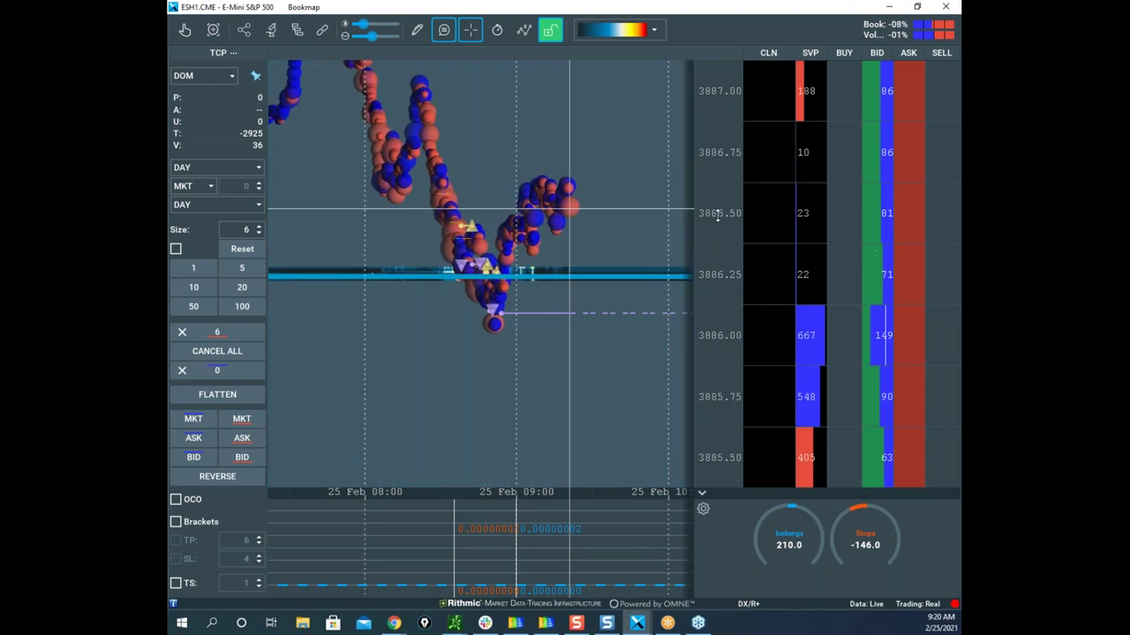
scroll(716, 216, "down", 3)
scroll(598, 267, "up", 5)
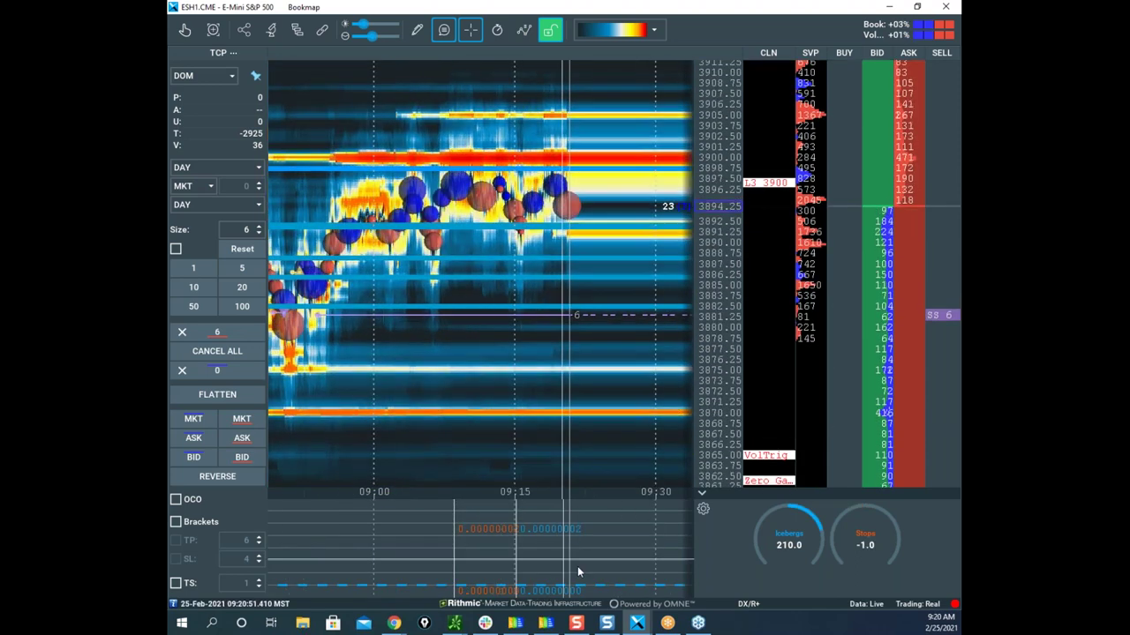
mouse_move(568, 588)
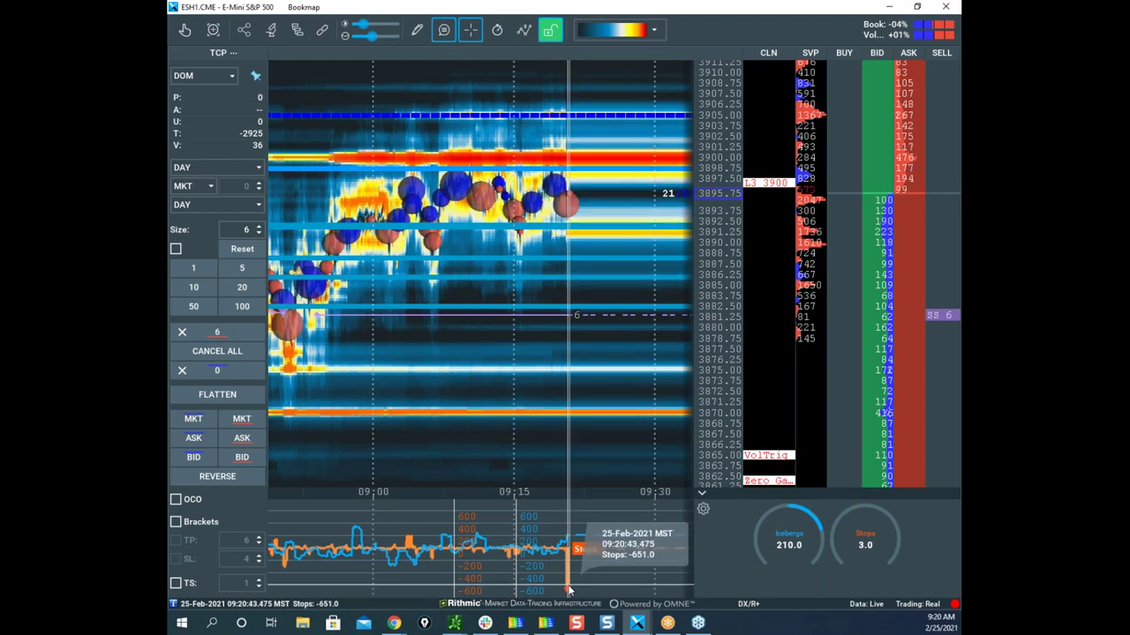
scroll(569, 315, "up", 3)
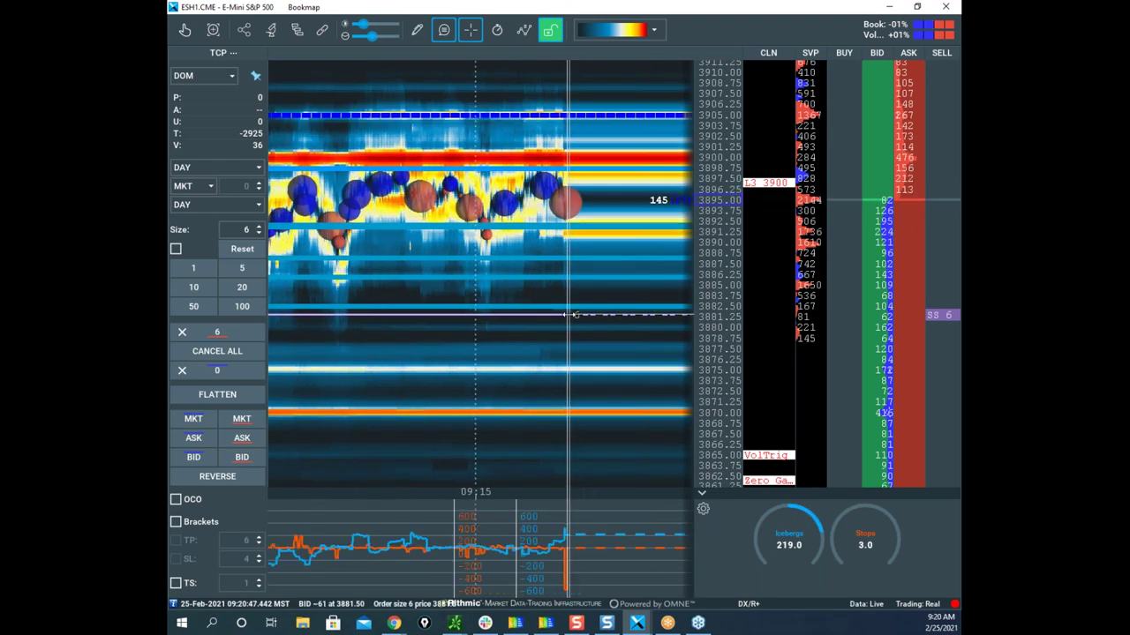
scroll(726, 214, "up", 3)
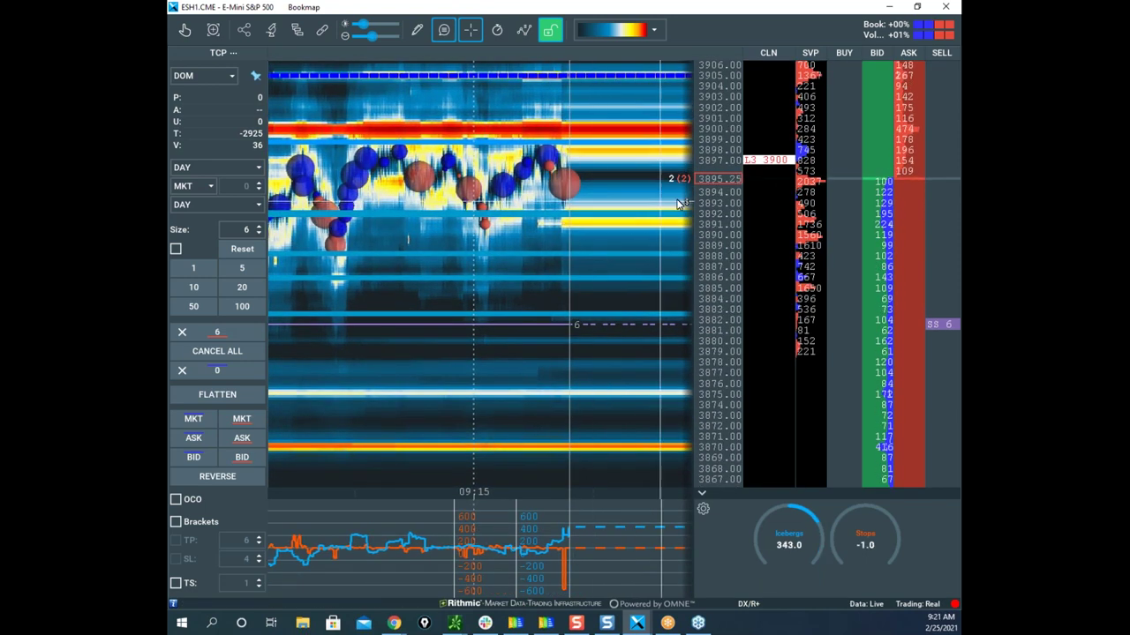
Circle the large sell bubble just after 09:20, sketch the possible price paths and the indicator spike, and clear the marks
scroll(591, 194, "up", 2)
scroll(591, 194, "down", 3)
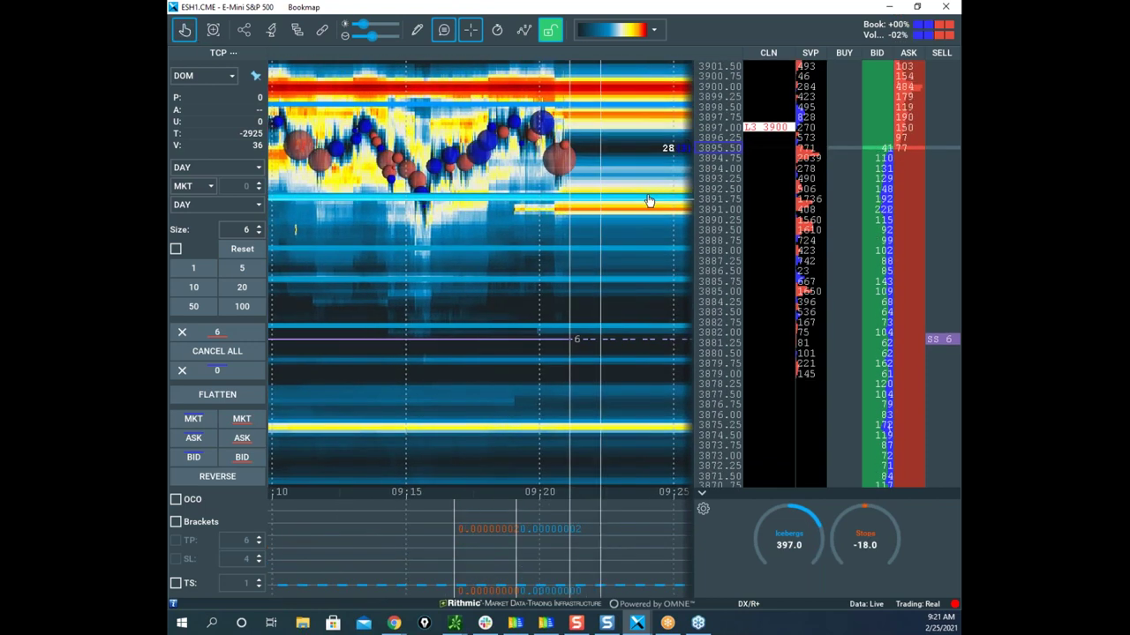
left_click_drag(632, 312, 619, 373)
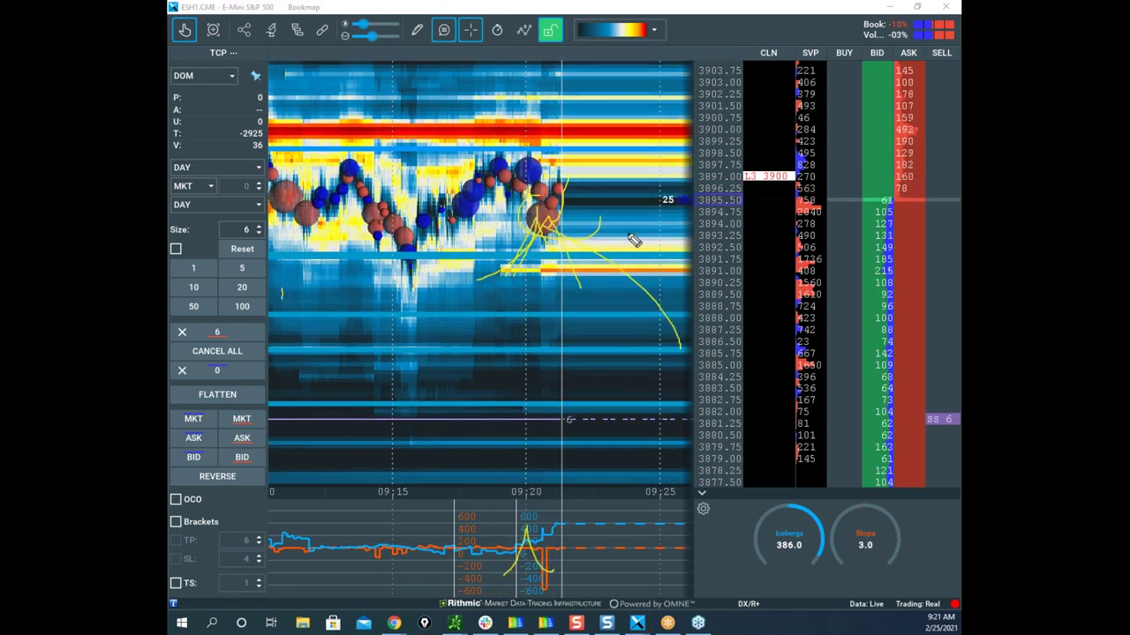
right_click(701, 134)
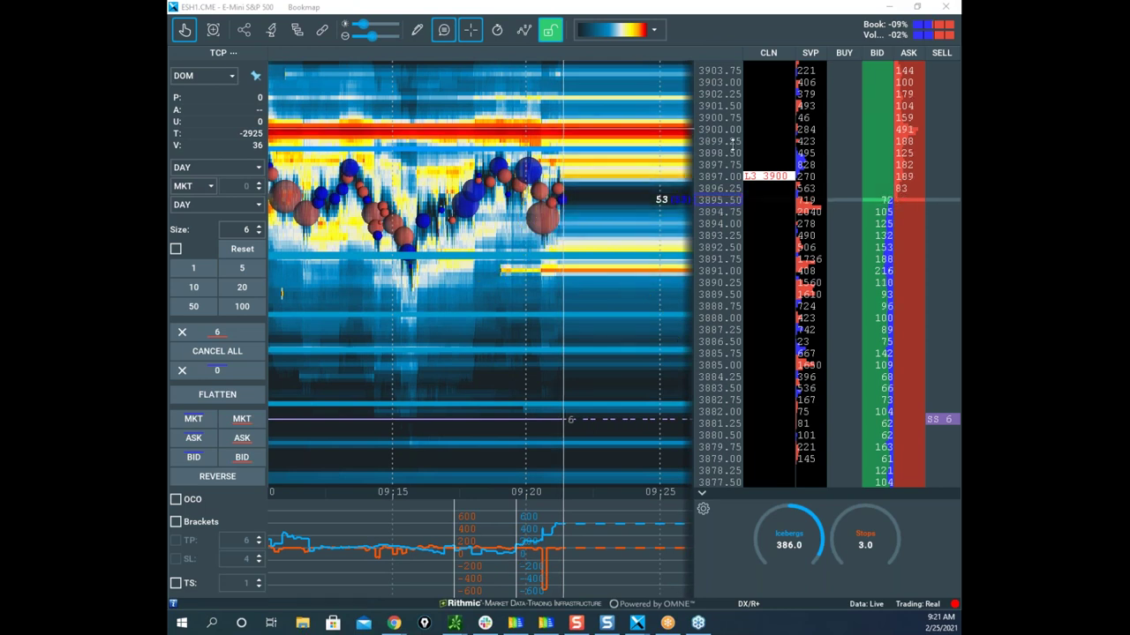
scroll(591, 203, "up", 4)
scroll(591, 203, "down", 2)
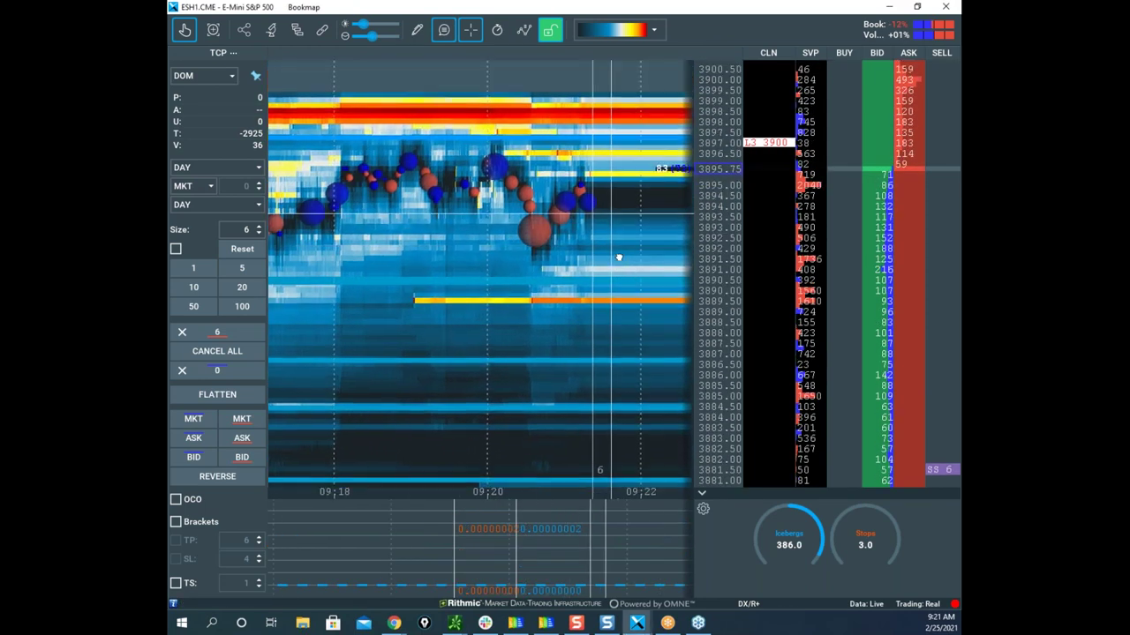
scroll(595, 274, "up", 2)
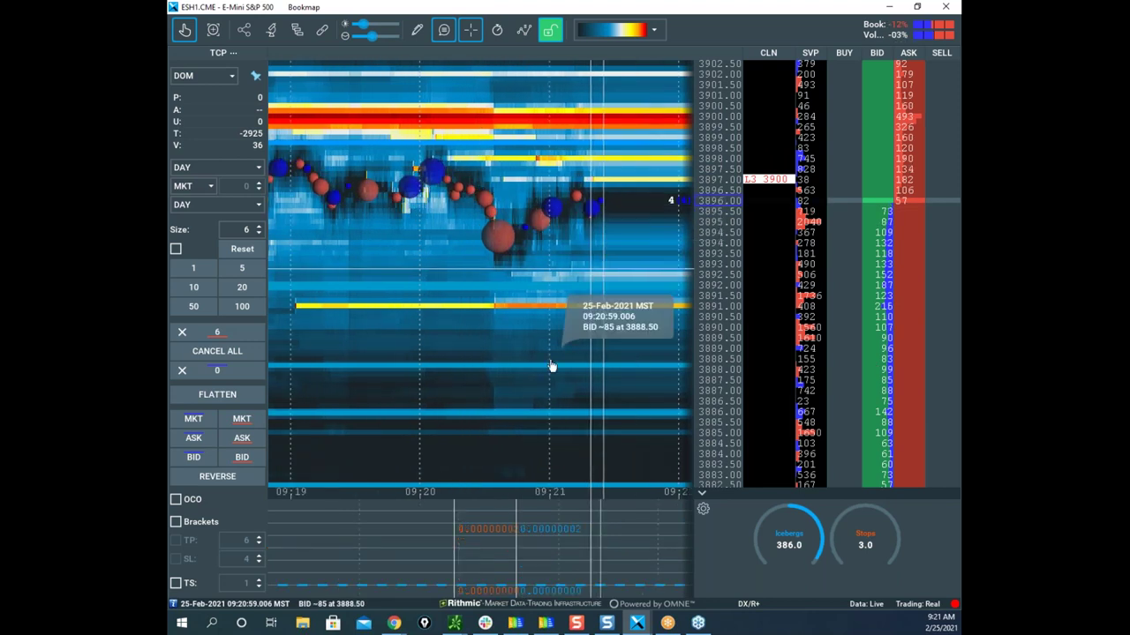
left_click(417, 30)
left_click(468, 186)
scroll(494, 187, "up", 4)
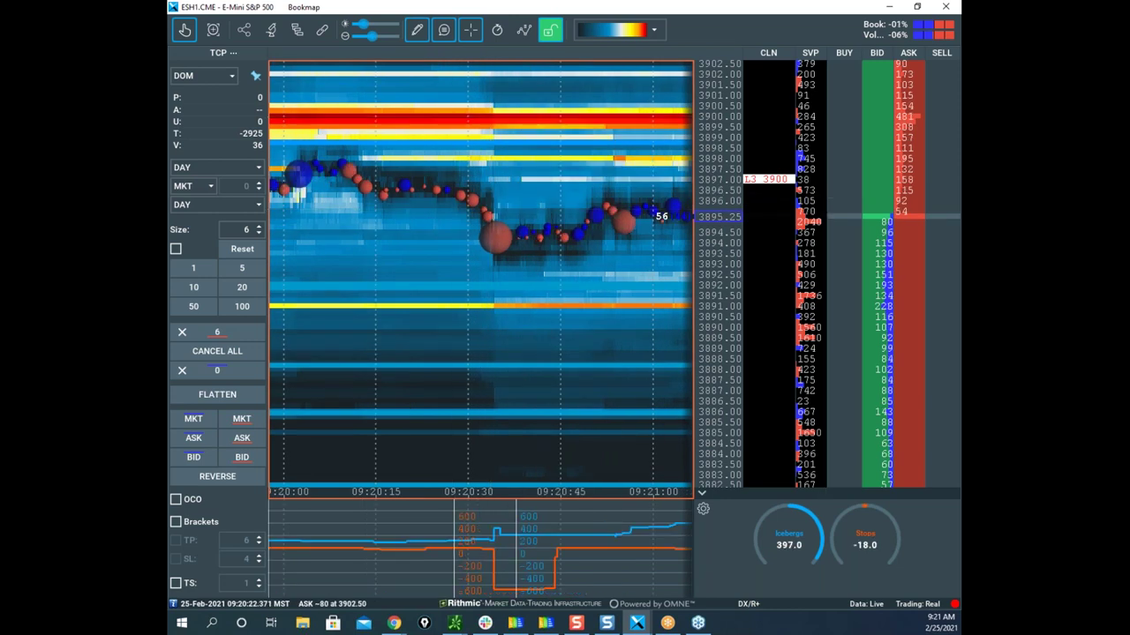
left_click(417, 30)
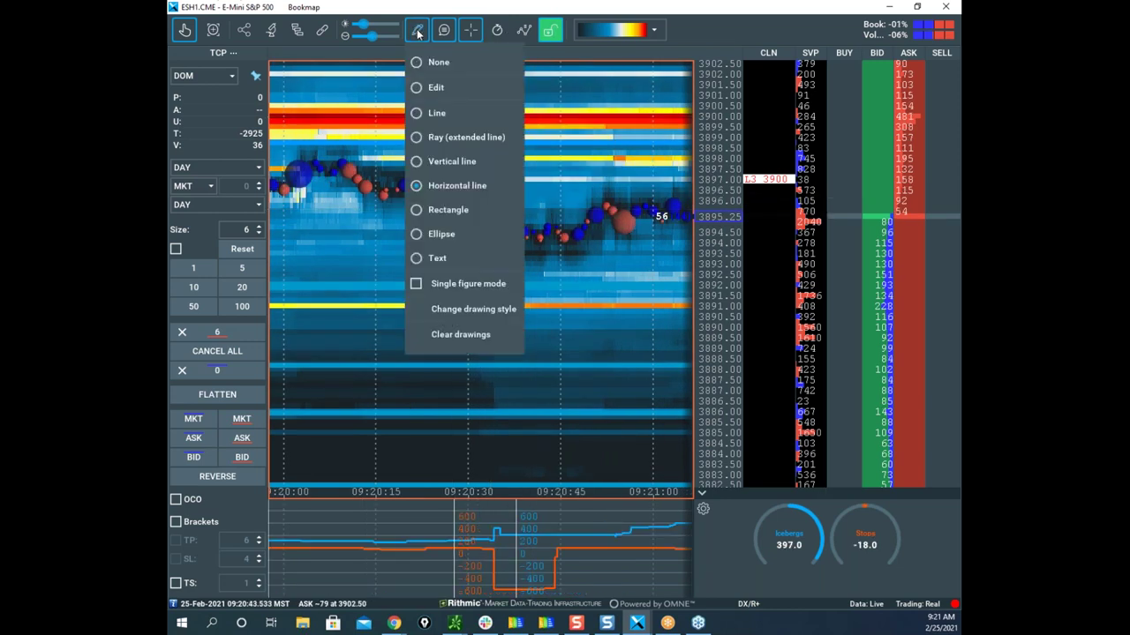
left_click(433, 64)
Draw a horizontal line at about 3895.25, where the stop-driven selling at 09:20:34 begins, and leave drawing mode
scroll(525, 123, "up", 2)
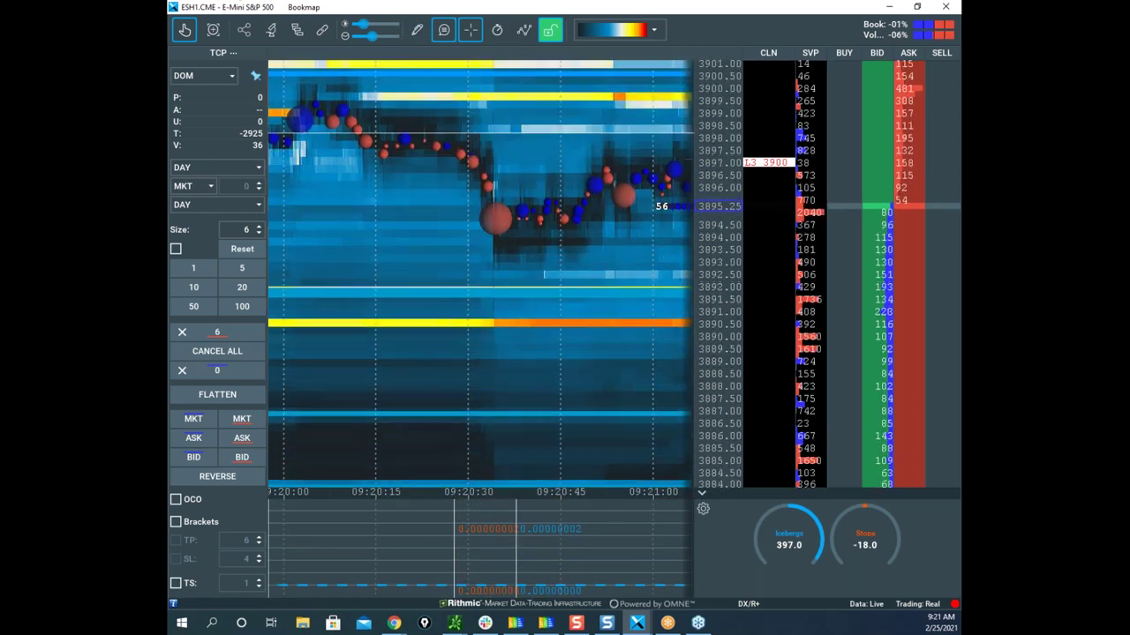
left_click_drag(489, 200, 559, 202)
scroll(564, 208, "up", 3)
left_click_drag(445, 225, 540, 185)
scroll(552, 233, "up", 2)
scroll(510, 252, "up", 3)
scroll(710, 183, "up", 3)
left_click_drag(603, 204, 600, 226)
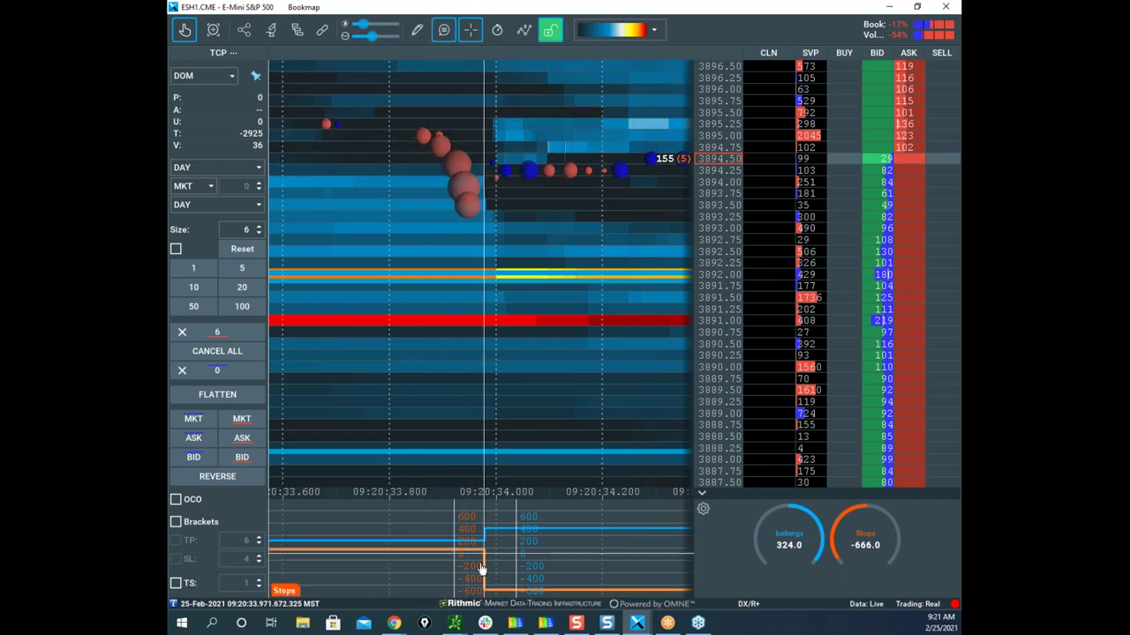
left_click(417, 30)
left_click(446, 185)
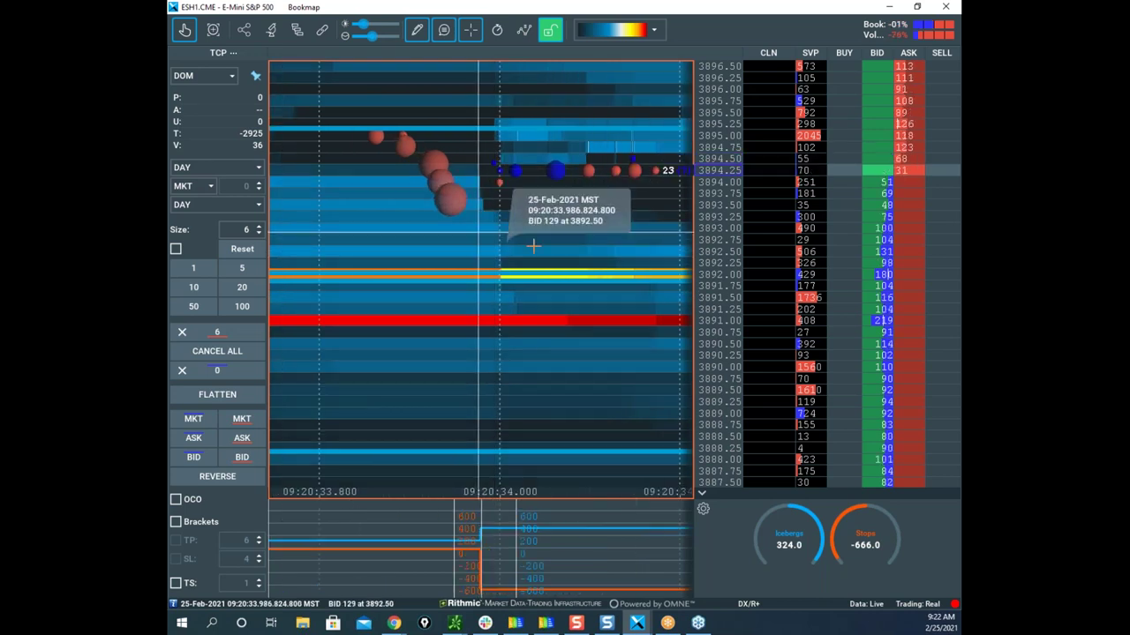
left_click(421, 34)
left_click(446, 66)
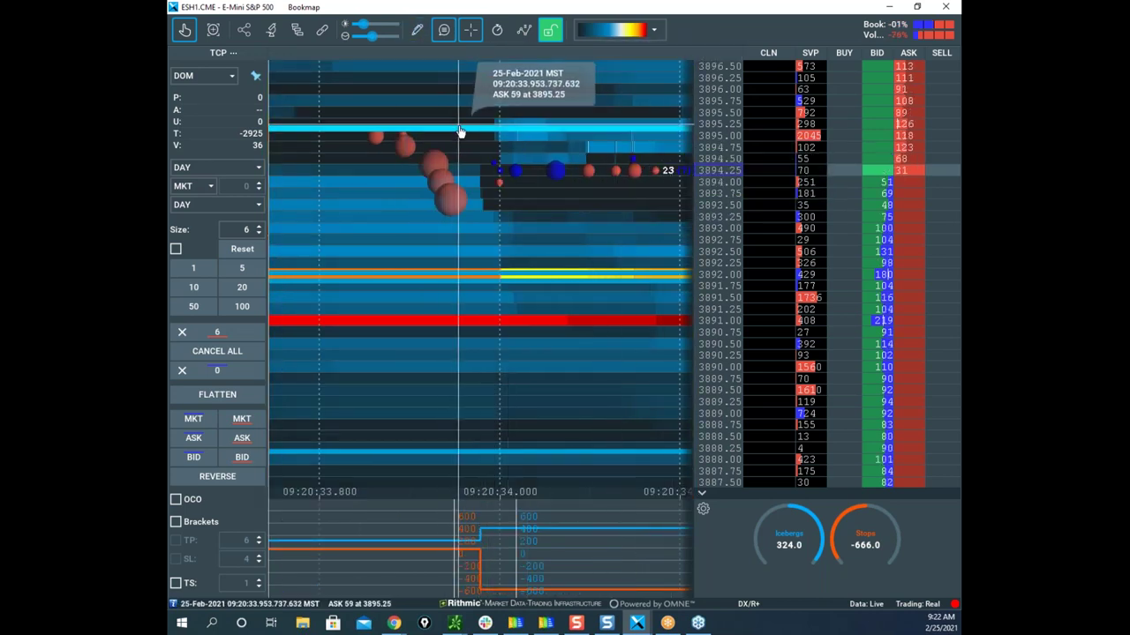
Restyle the new horizontal line above the sell-off in orange with a line width of 5 and save the style
right_click(461, 131)
left_click(526, 147)
right_click(507, 129)
left_click(520, 144)
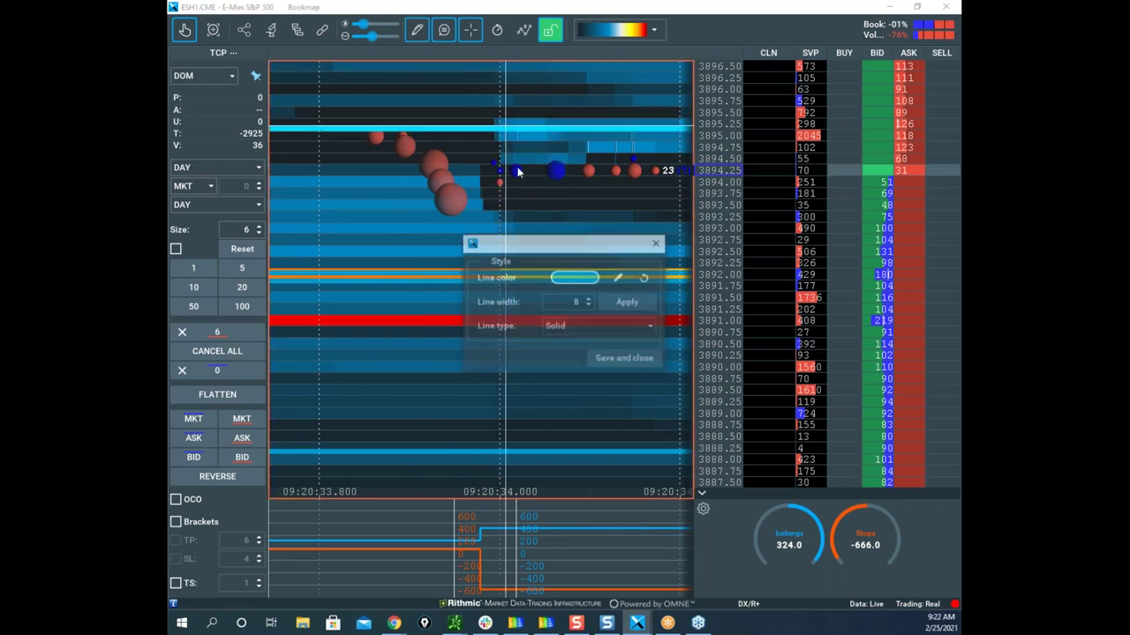
left_click(564, 281)
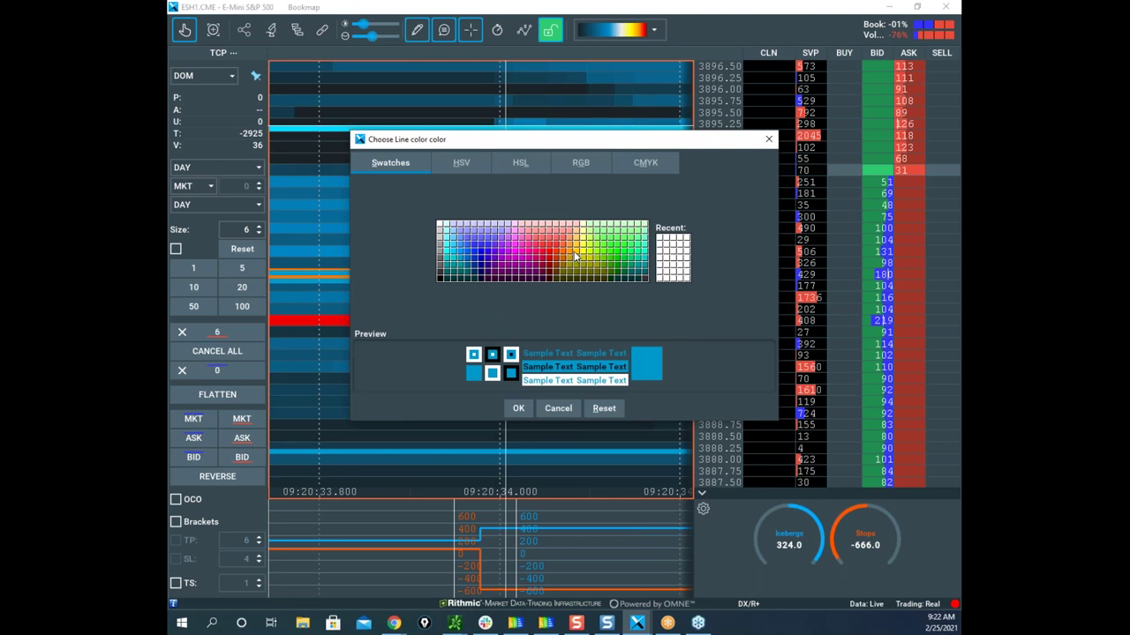
left_click(570, 252)
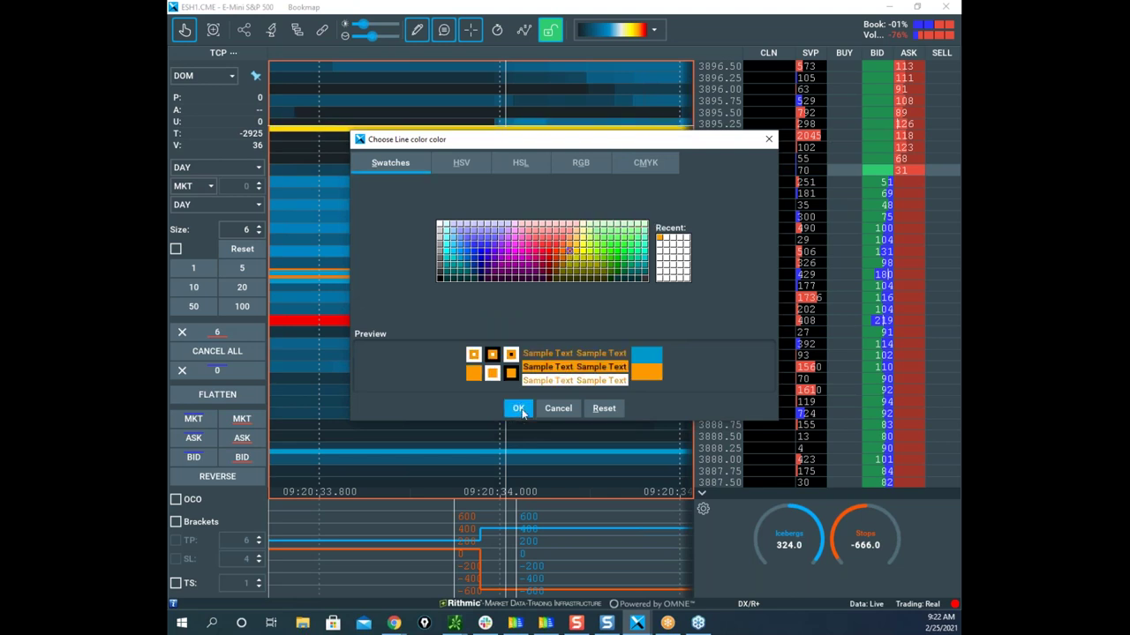
left_click(519, 409)
left_click(589, 306)
left_click(590, 306)
left_click(591, 306)
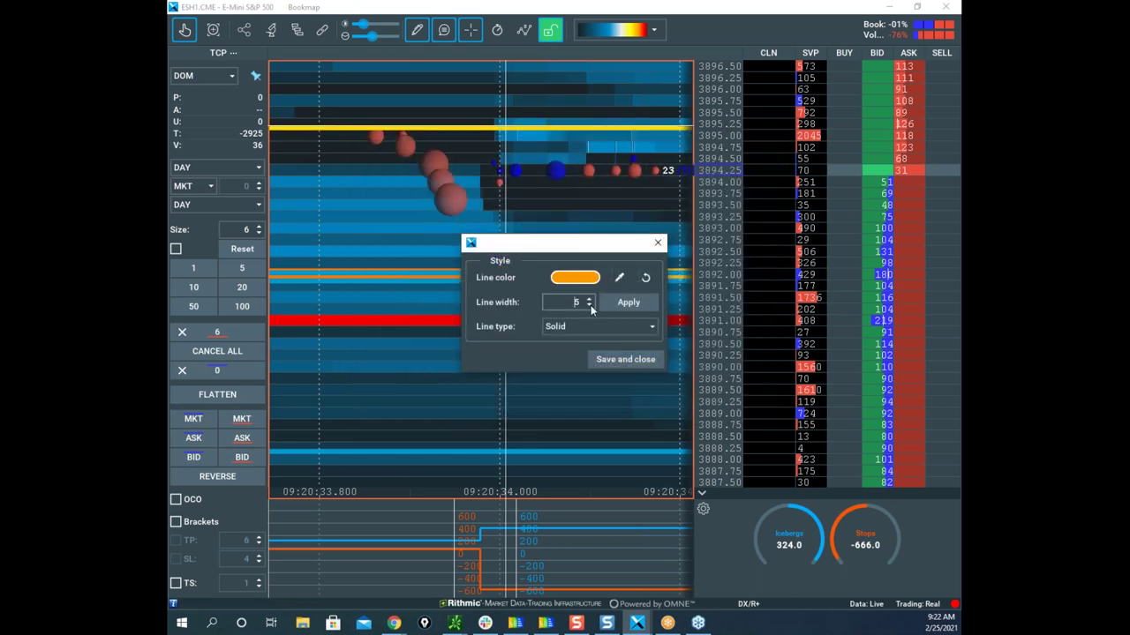
left_click(621, 361)
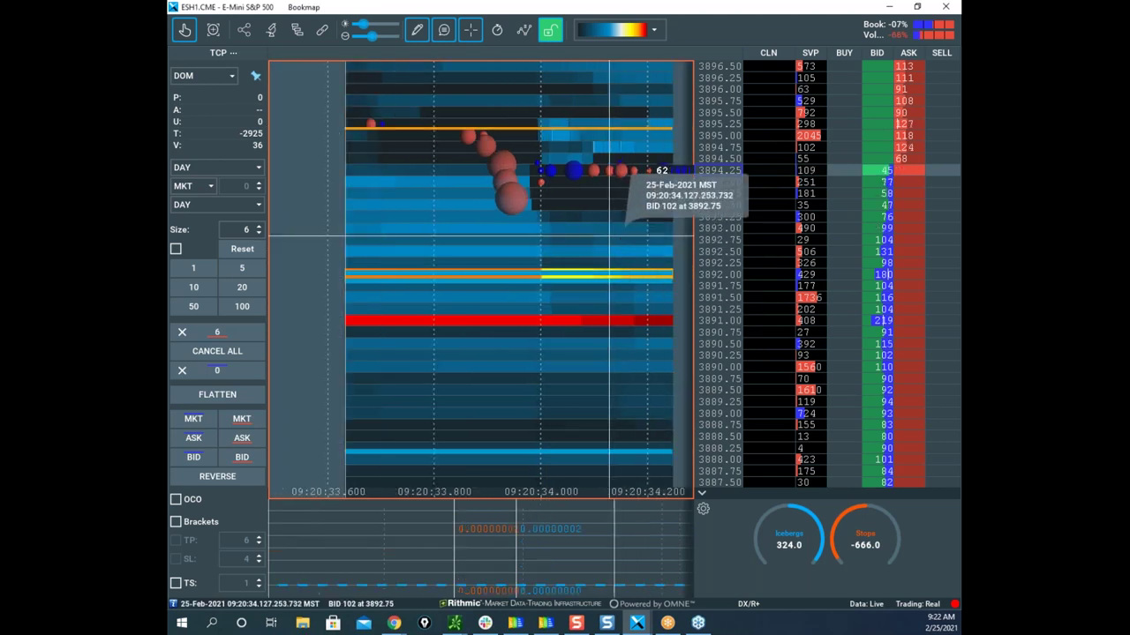
Follow the trades after the 09:20:34 sell-off and compare them with the orange line
scroll(503, 240, "down", 2)
left_click_drag(534, 240, 426, 234)
scroll(574, 224, "down", 2)
left_click_drag(615, 222, 469, 221)
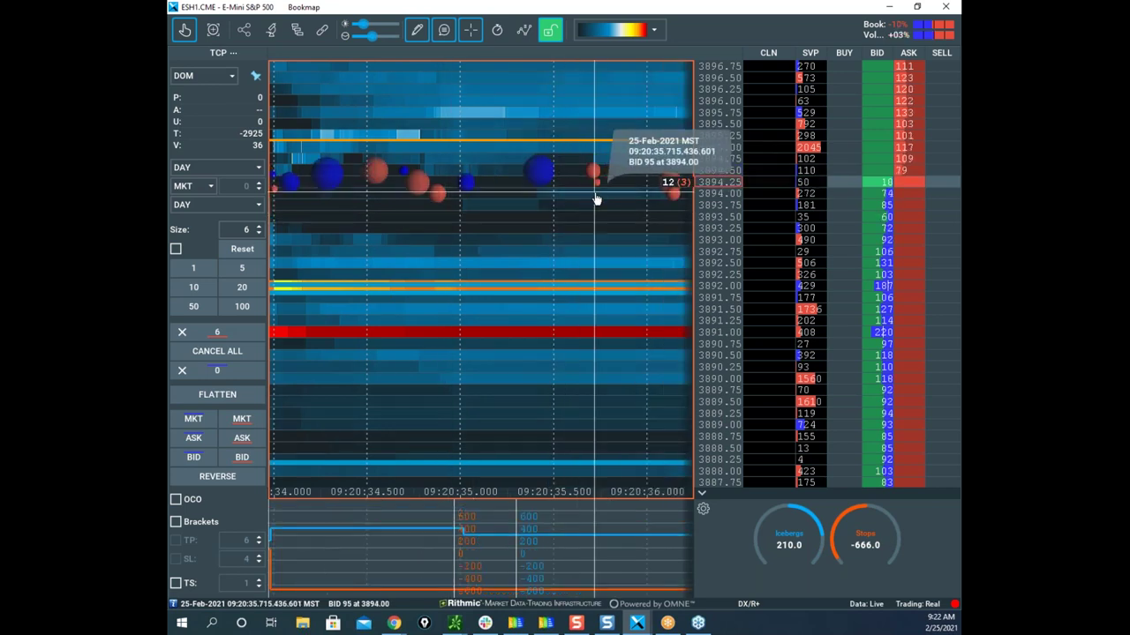
scroll(598, 199, "down", 2)
scroll(530, 193, "down", 2)
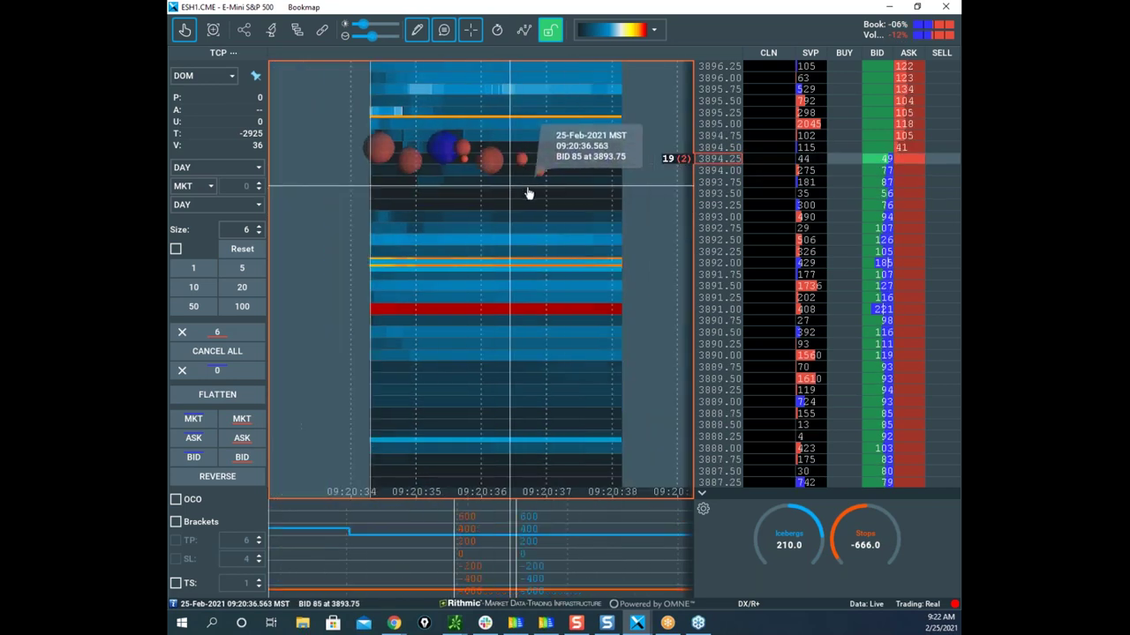
left_click_drag(628, 175, 478, 174)
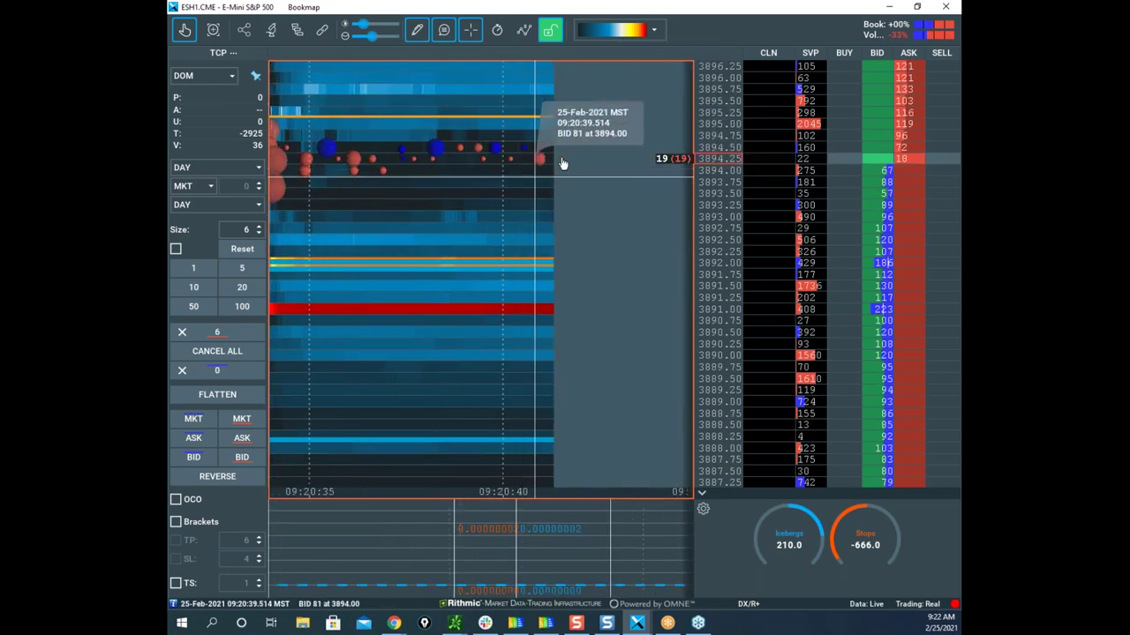
scroll(591, 152, "down", 2)
left_click_drag(569, 188, 499, 209)
Draw a second horizontal line at about 3893.25, beneath the lowest sell bubble of the 09:20:34 stop run, and leave drawing mode
scroll(689, 139, "up", 5)
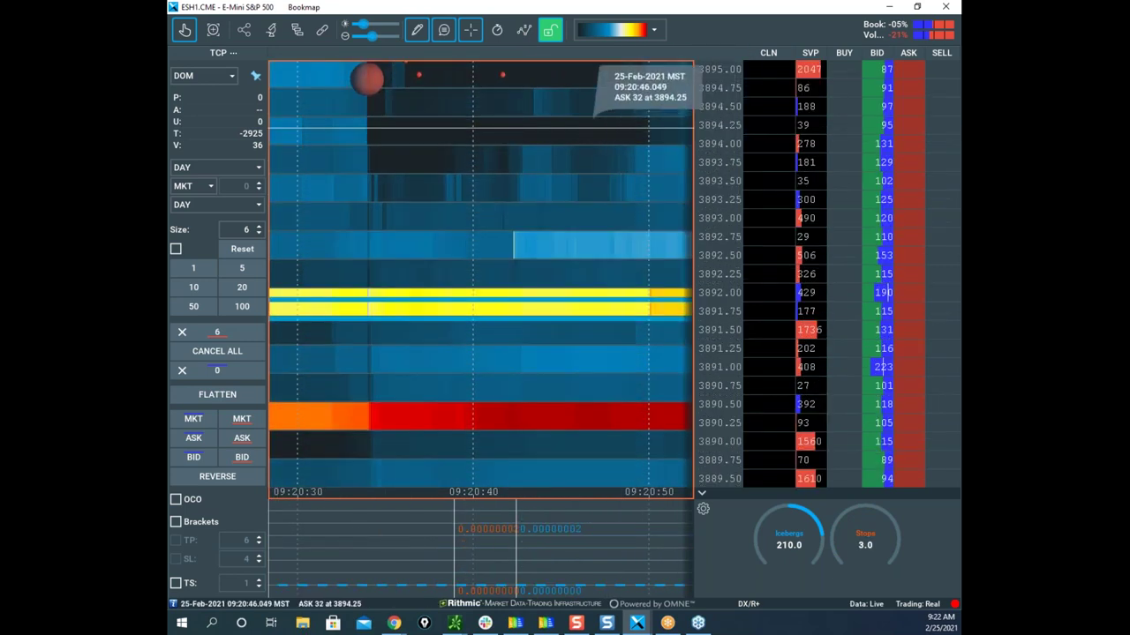
left_click_drag(403, 81, 477, 223)
scroll(474, 223, "up", 4)
left_click_drag(368, 196, 547, 224)
scroll(545, 219, "up", 4)
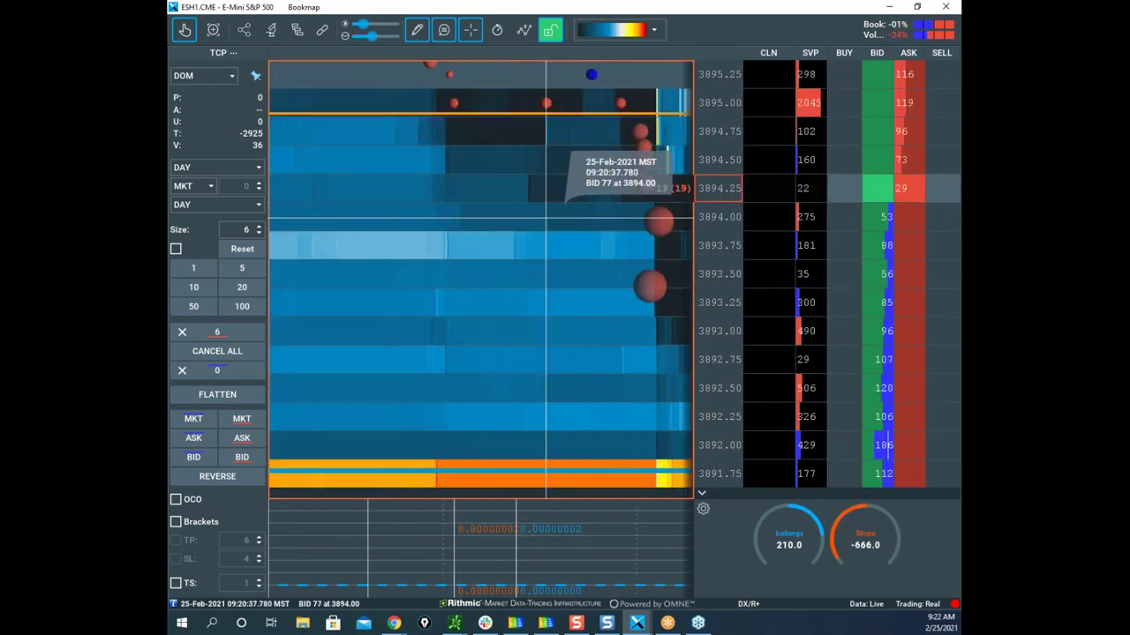
left_click_drag(651, 212, 512, 205)
scroll(505, 205, "up", 5)
scroll(590, 222, "up", 3)
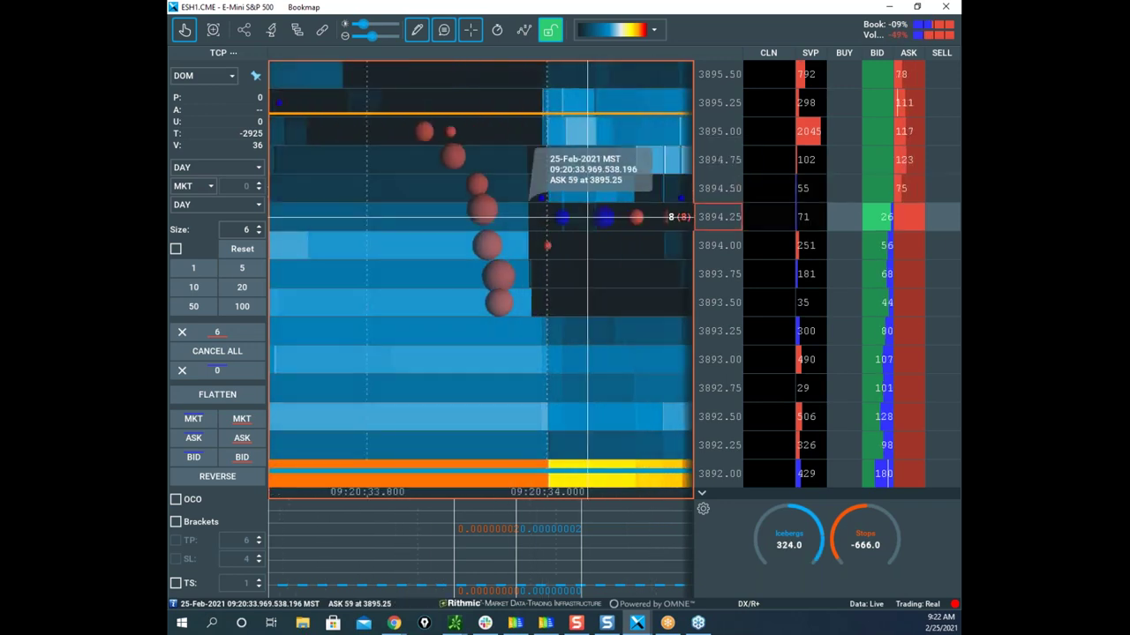
left_click(420, 32)
left_click(476, 185)
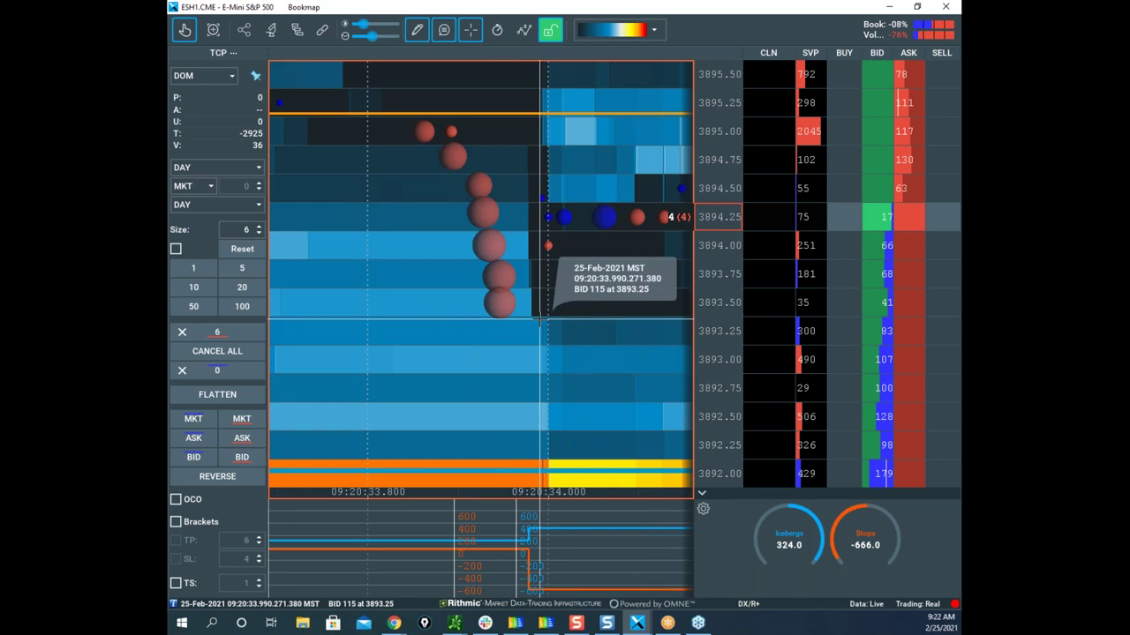
left_click(419, 32)
left_click(429, 61)
Widen the time and price range to examine how price trades around the two orange lines after the stop run
scroll(530, 144, "down", 3)
scroll(585, 154, "down", 3)
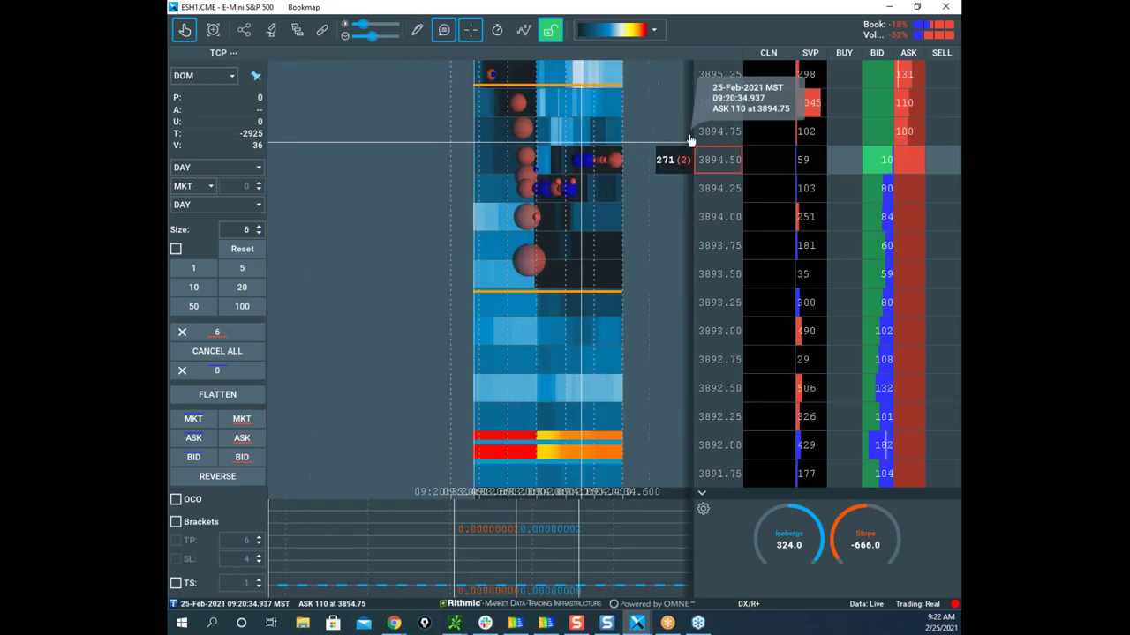
scroll(711, 143, "down", 3)
scroll(549, 200, "down", 2)
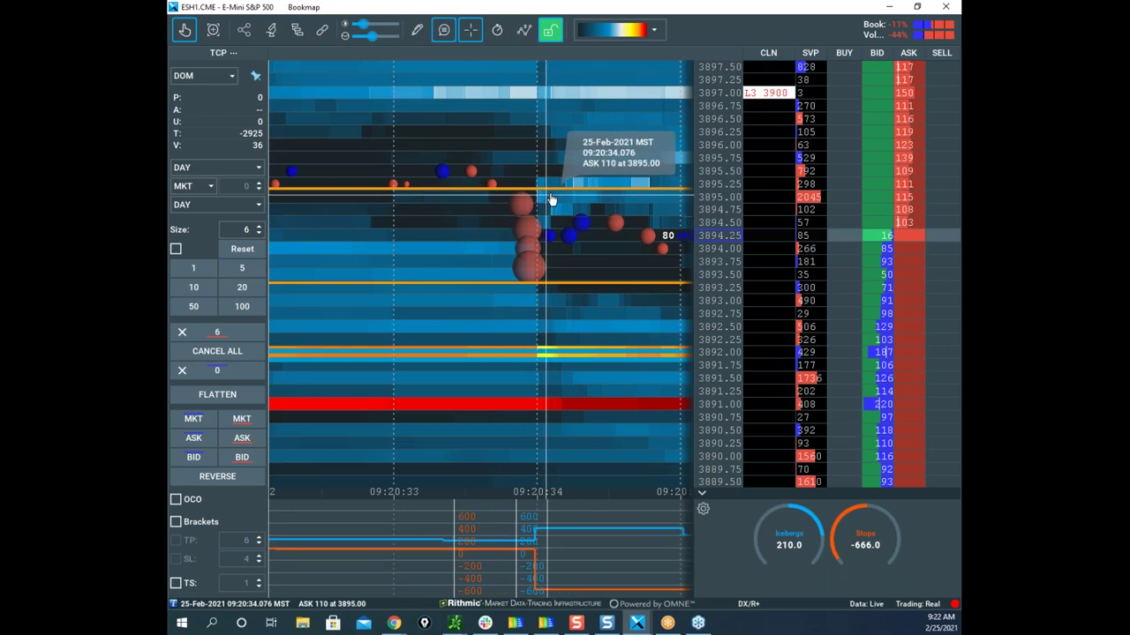
scroll(530, 168, "down", 4)
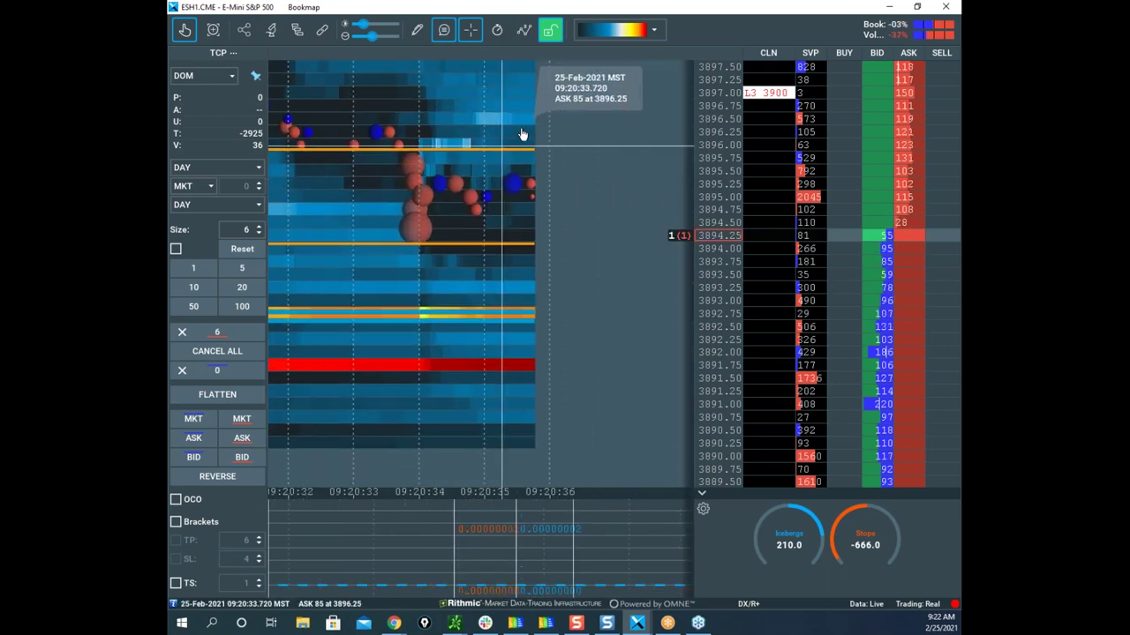
scroll(565, 124, "down", 3)
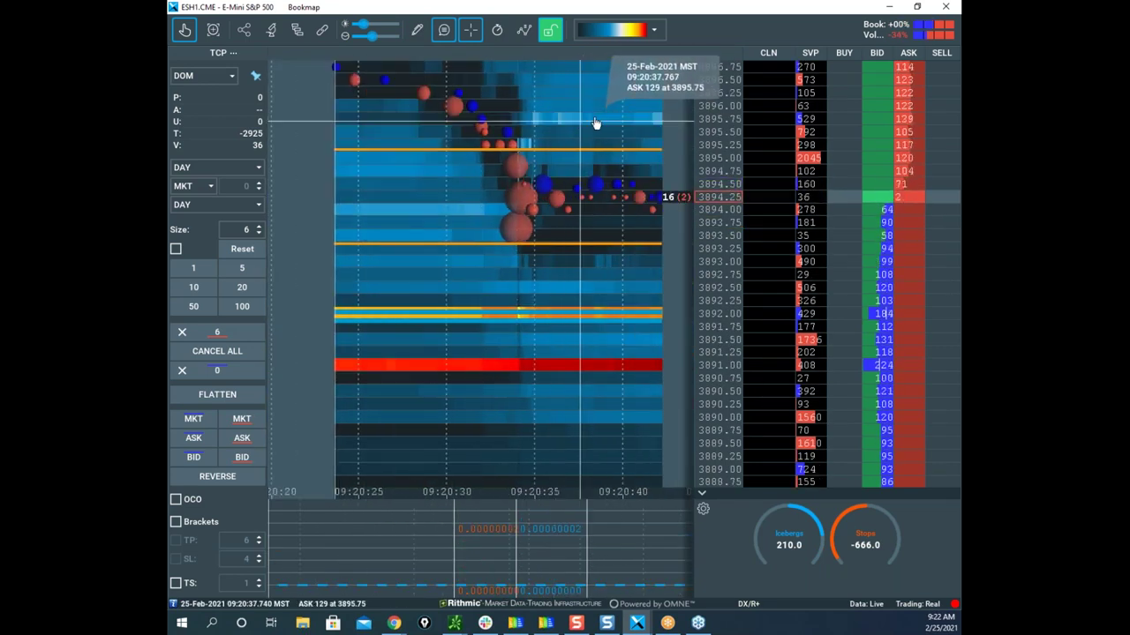
scroll(573, 119, "down", 2)
scroll(609, 113, "down", 2)
left_click_drag(634, 120, 539, 215)
scroll(605, 144, "down", 2)
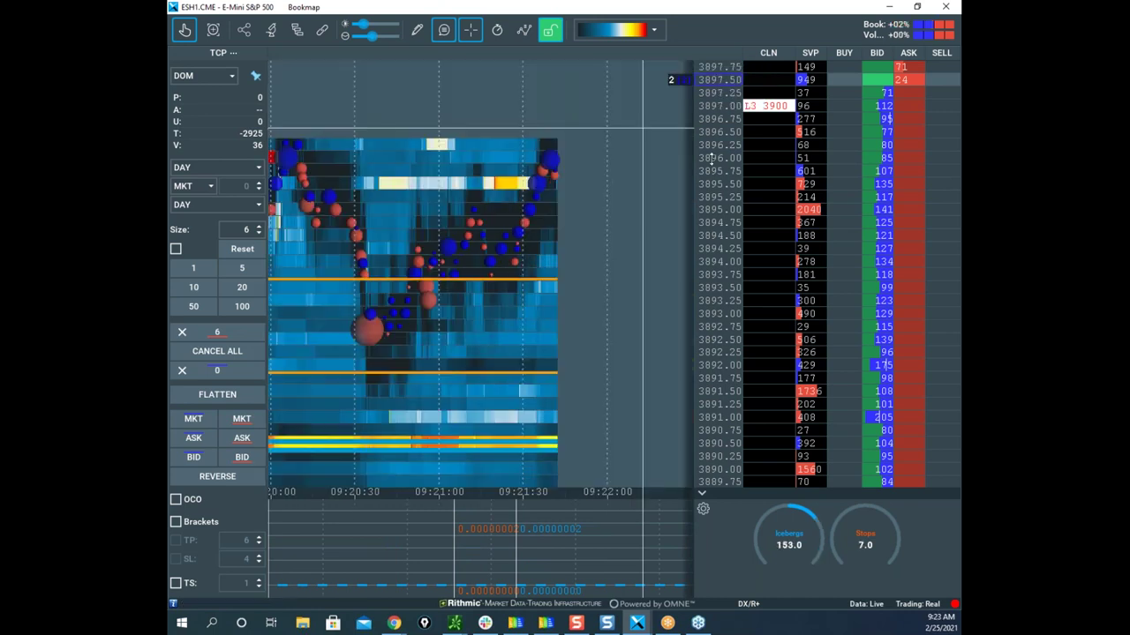
Trace the rally from about 3895.50 to 3899.50 and the following sell-off through both orange lines freehand, and clear the marks
scroll(657, 184, "down", 3)
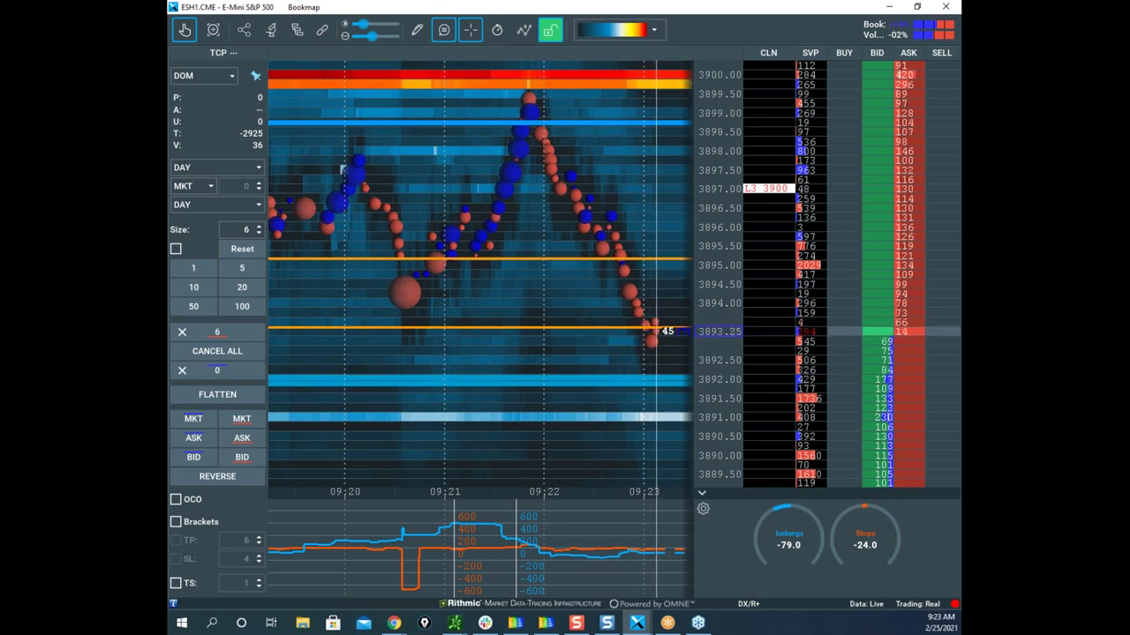
left_click_drag(466, 251, 526, 98)
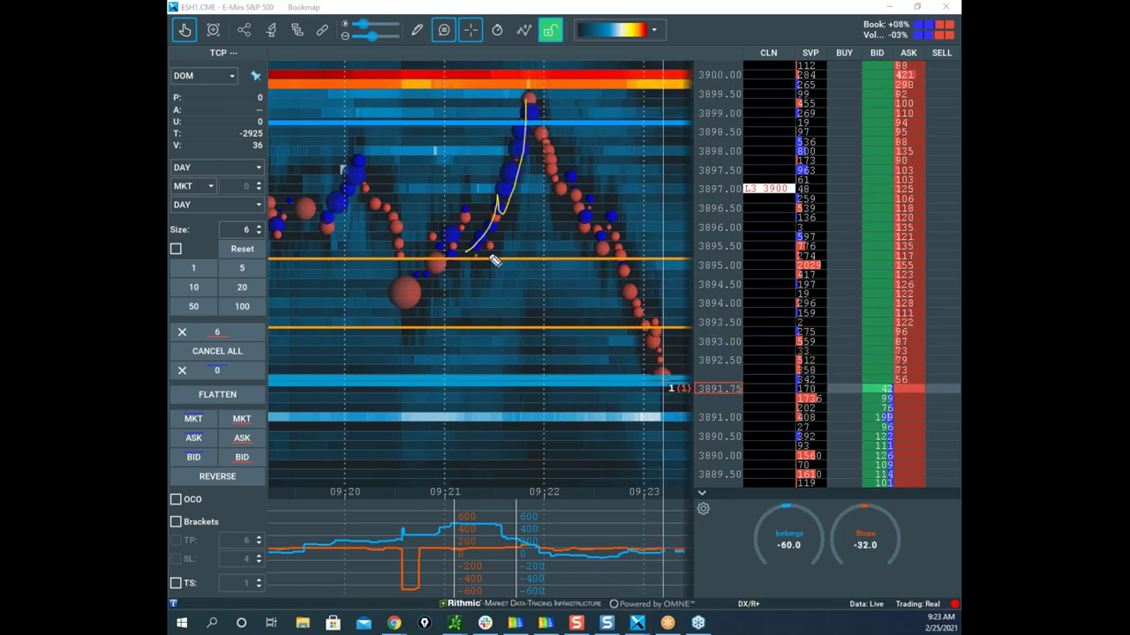
left_click_drag(490, 247, 519, 118)
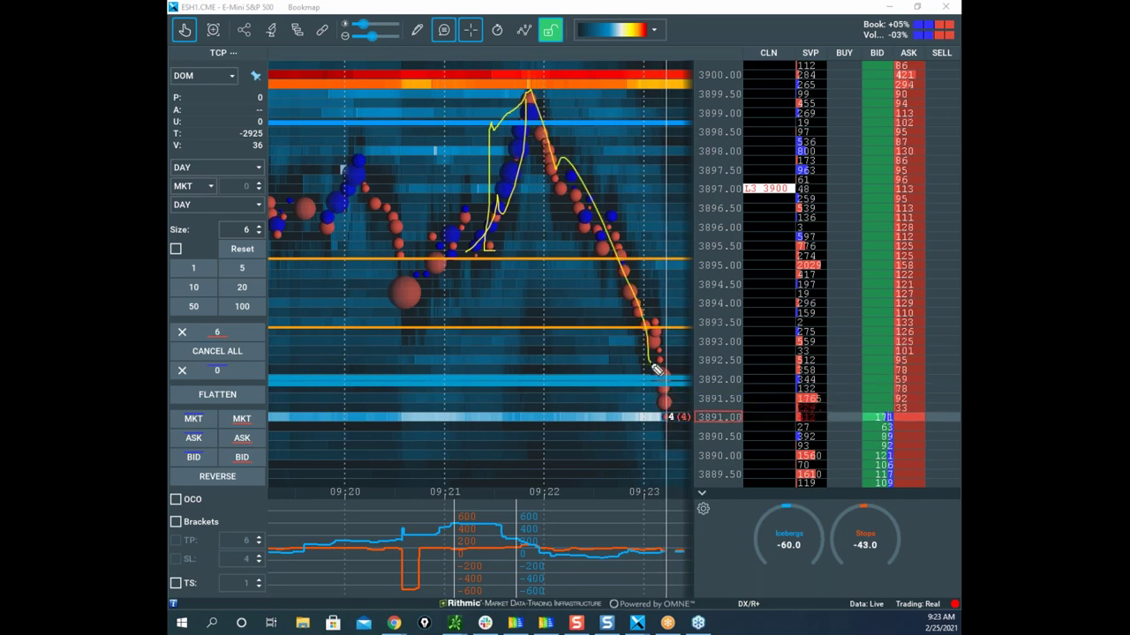
key("Escape")
Examine the drop below the orange lines against resting liquidity down to 3877, over progressively wider time and price ranges
scroll(617, 163, "down", 2)
left_click_drag(616, 162, 541, 78)
scroll(728, 139, "down", 1)
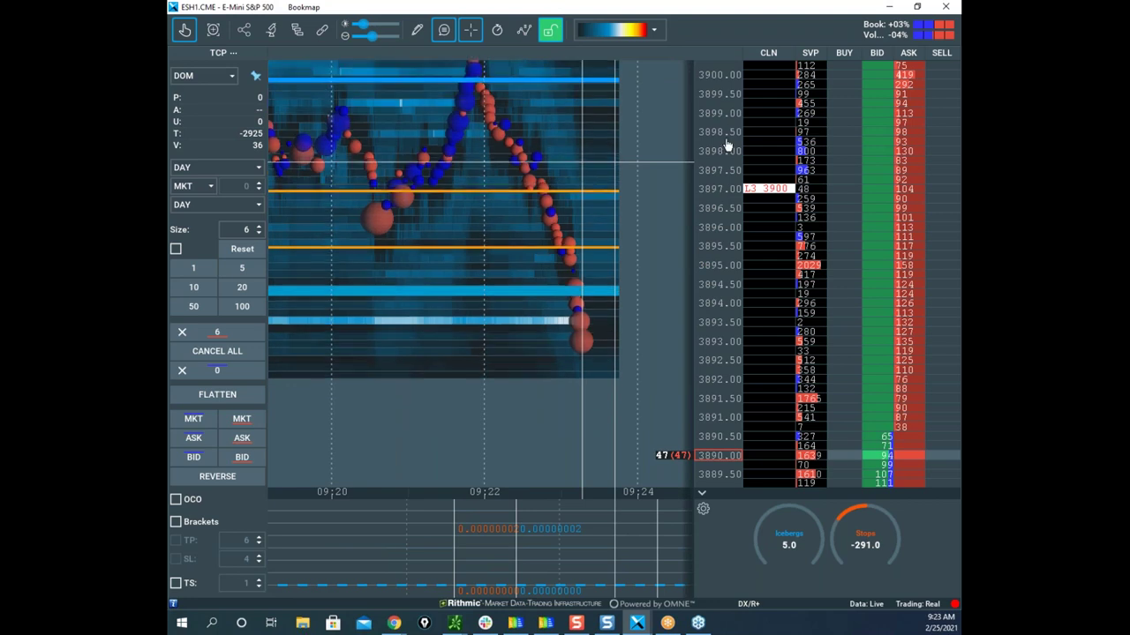
scroll(728, 141, "down", 1)
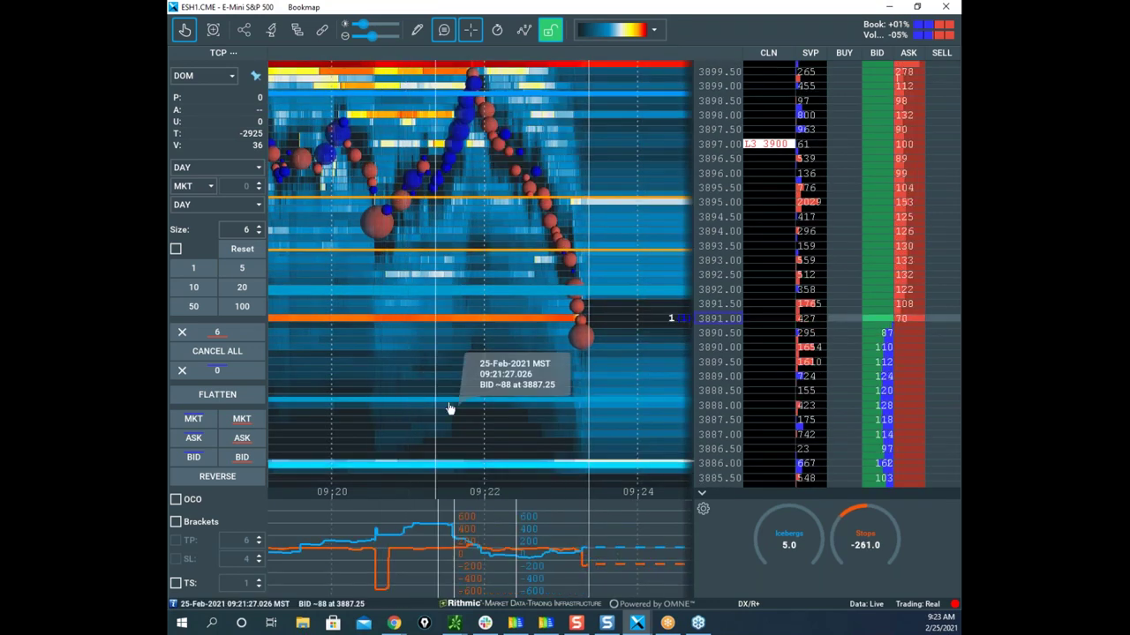
scroll(463, 407, "down", 3)
left_click_drag(536, 344, 527, 286)
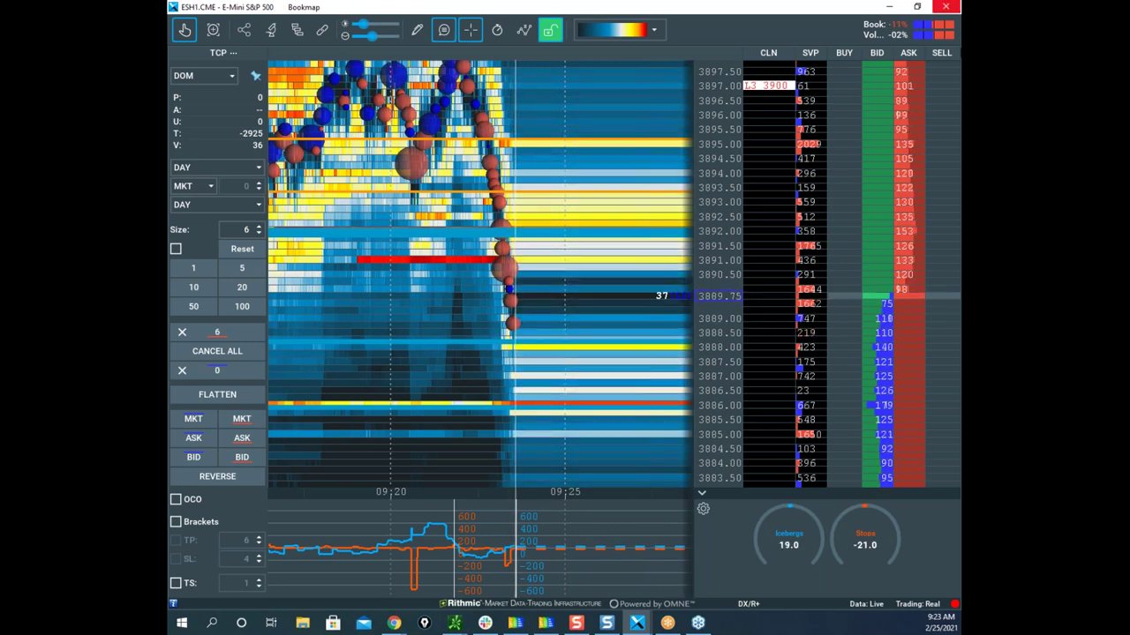
scroll(730, 181, "down", 1)
scroll(574, 184, "down", 3)
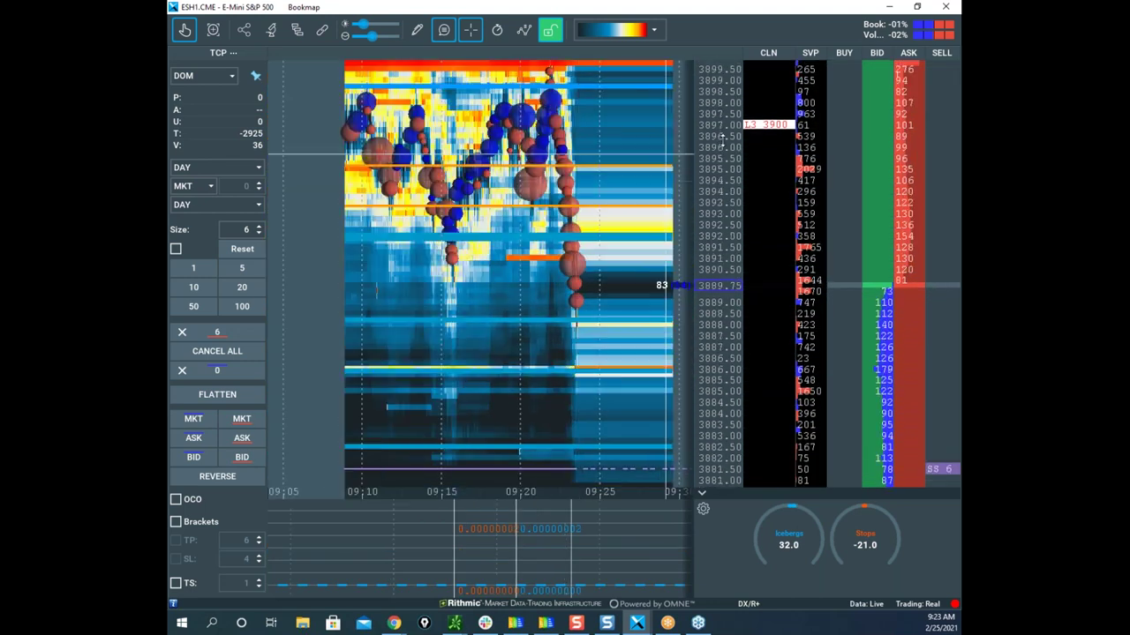
scroll(724, 175, "down", 1)
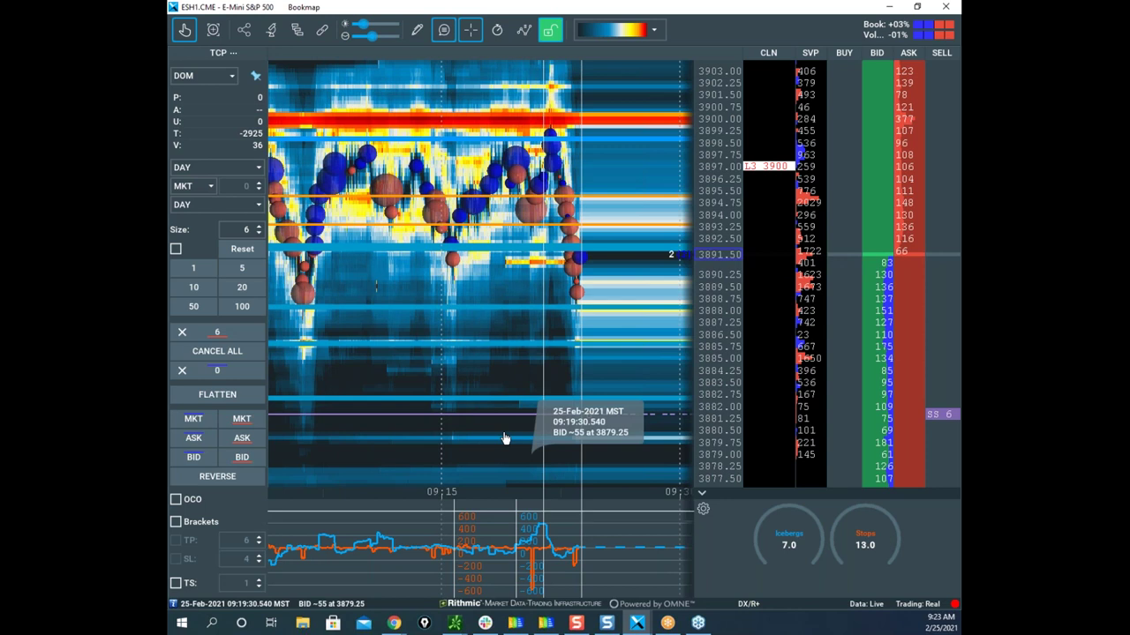
scroll(429, 296, "down", 2)
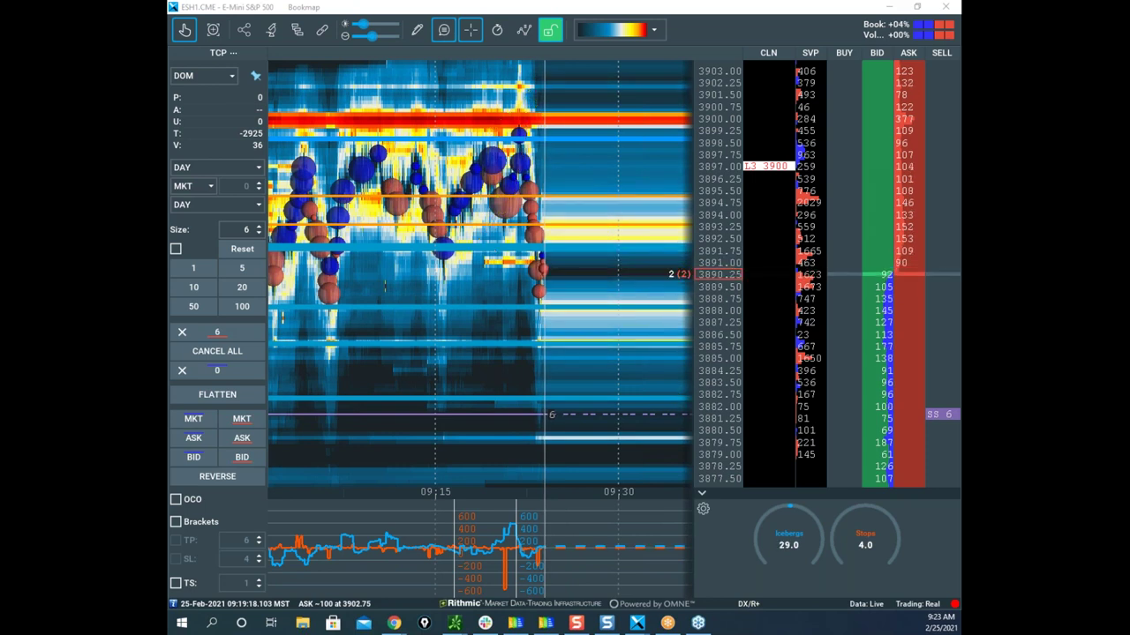
scroll(512, 256, "down", 3)
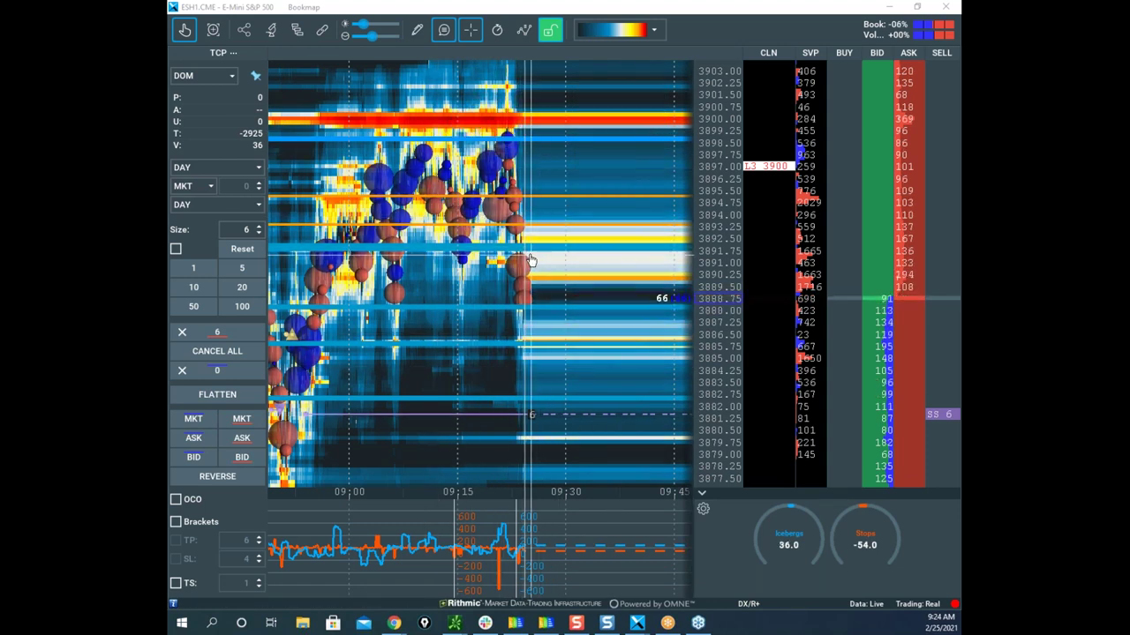
Reduce the size of the working sell stop order below the market to 3 contracts
scroll(538, 260, "up", 3)
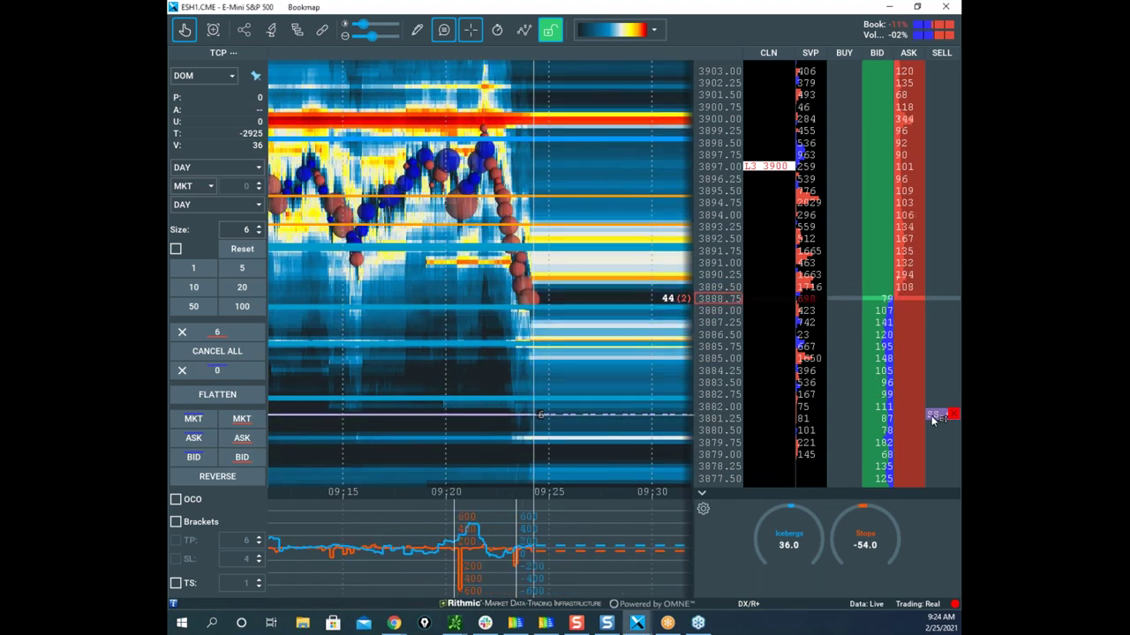
right_click(928, 353)
left_click(844, 54)
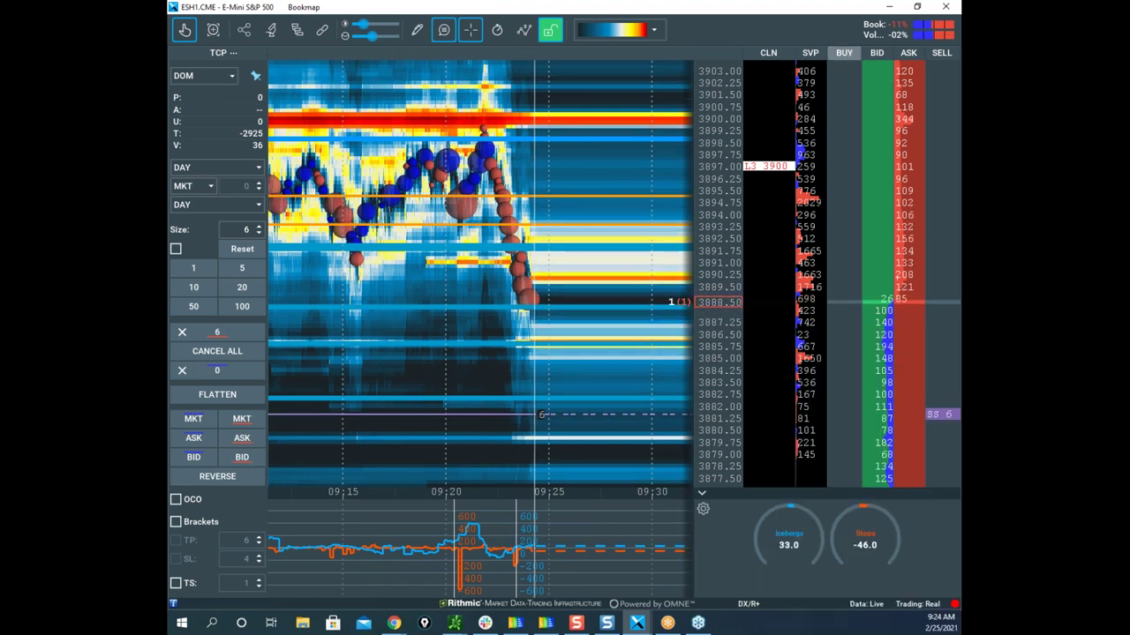
left_click(937, 414)
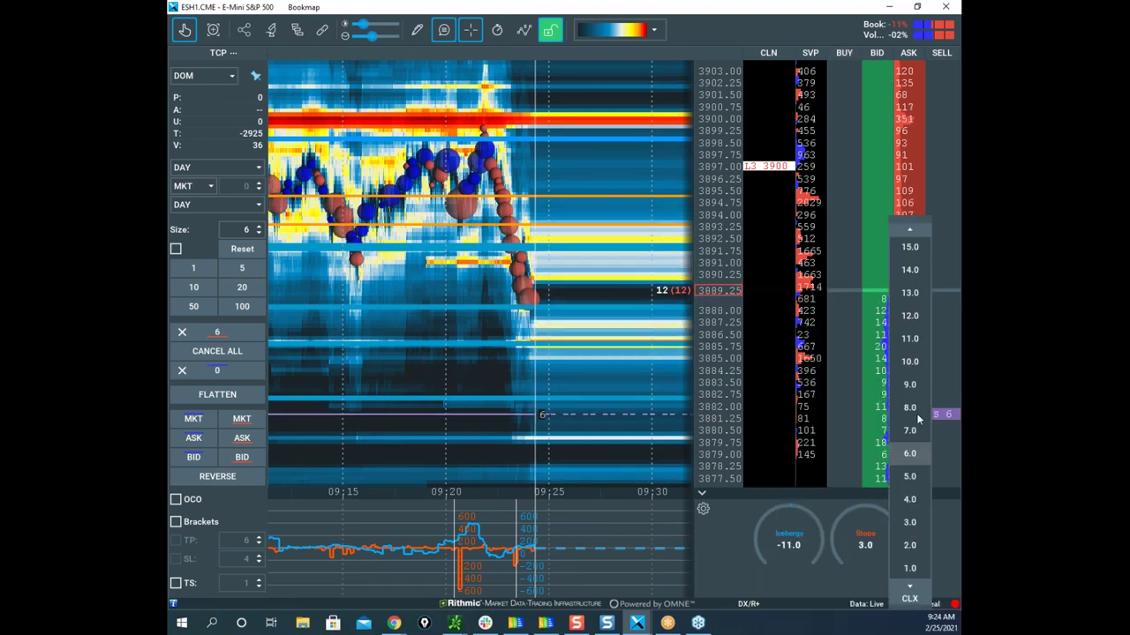
left_click(909, 522)
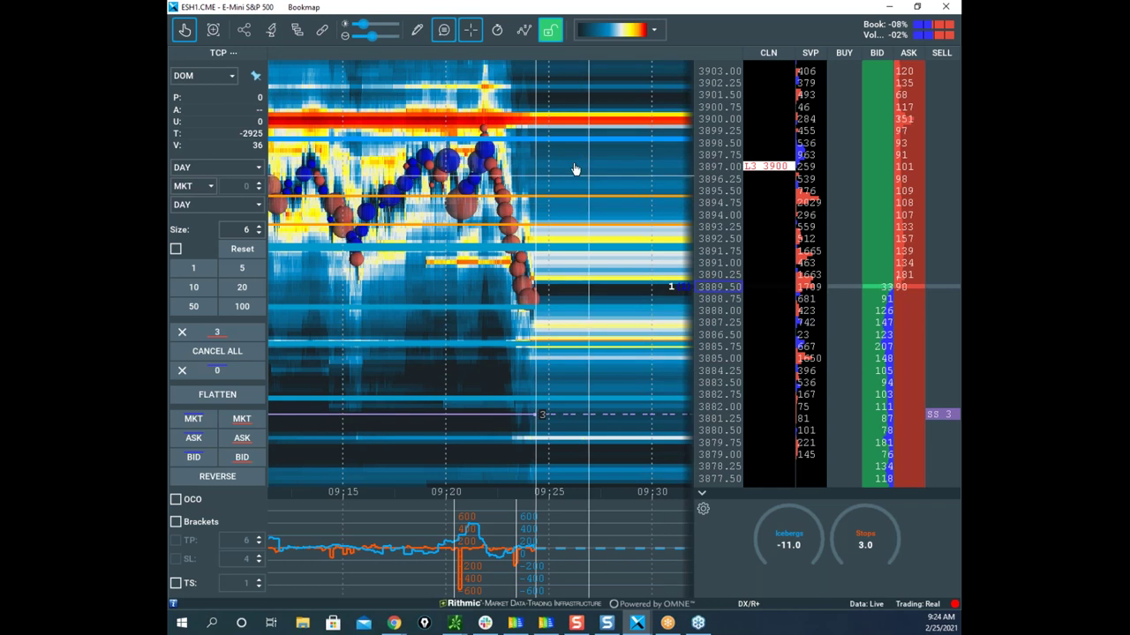
Circle the trading range since 08:30 and the large spikes in the sub-chart, sketch possible price paths, and clear the marks
left_click_drag(594, 404, 546, 172)
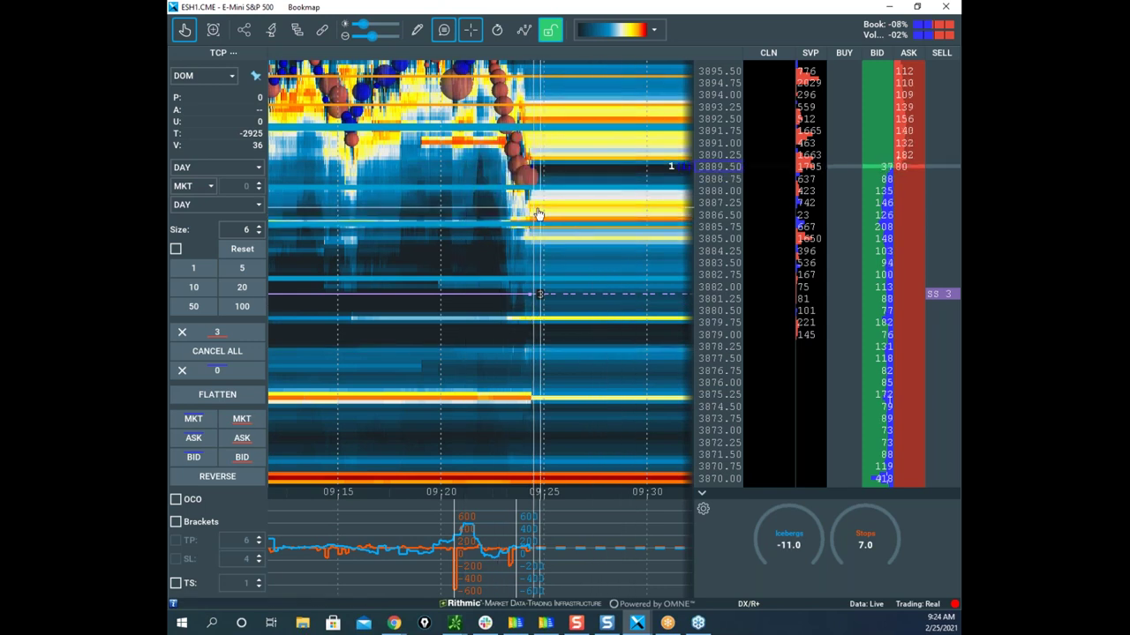
scroll(542, 214, "down", 3)
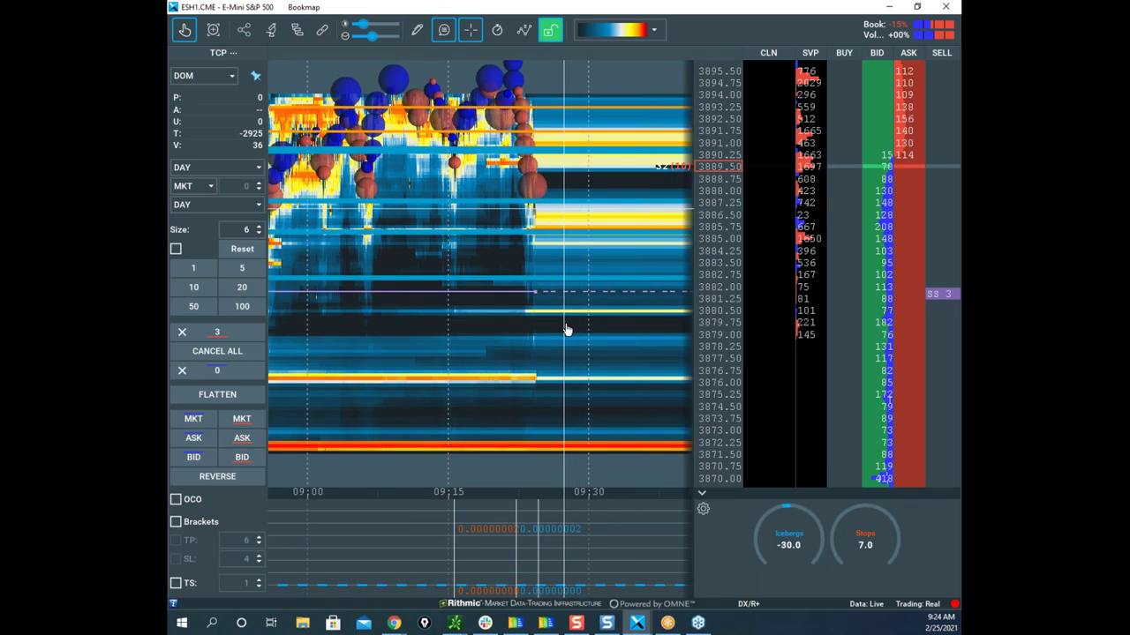
left_click_drag(533, 253, 567, 311)
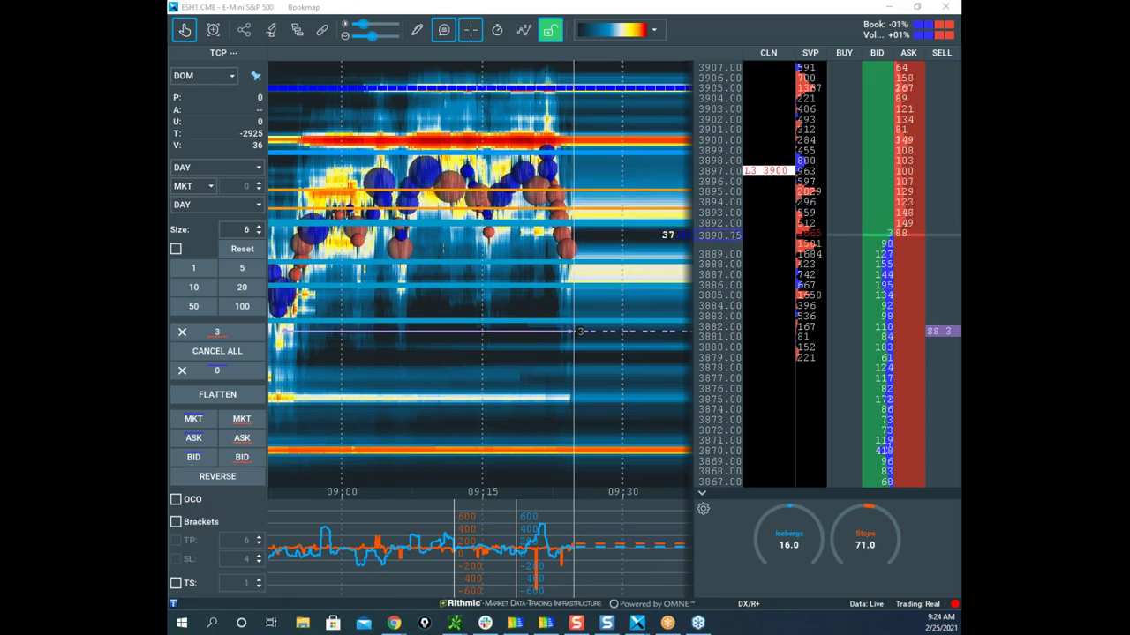
scroll(573, 85, "down", 3)
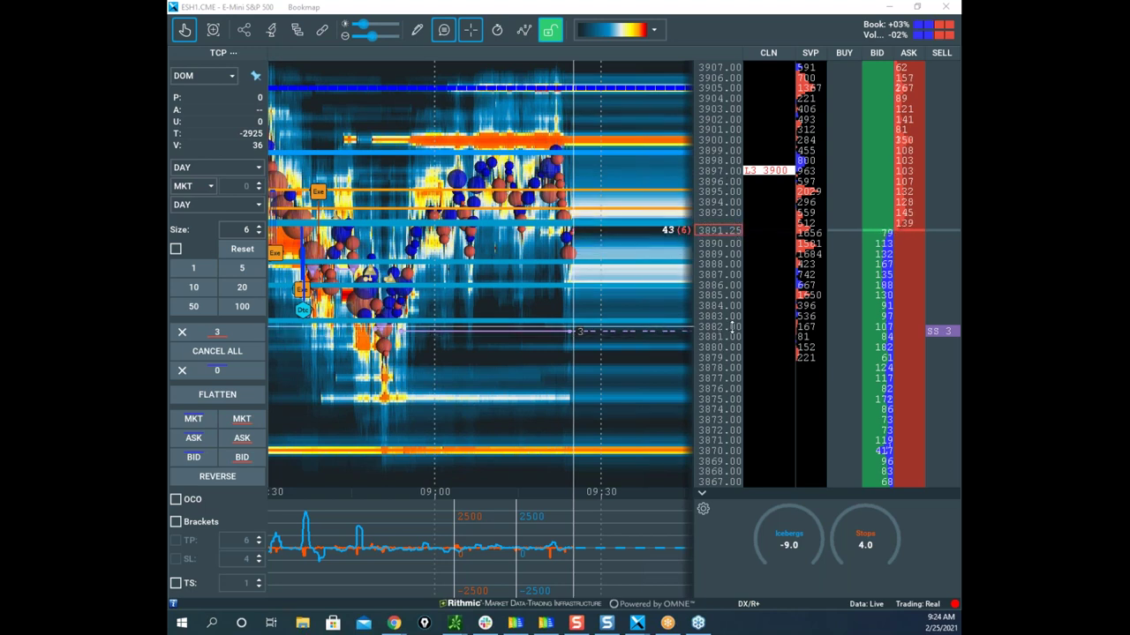
scroll(582, 232, "down", 1)
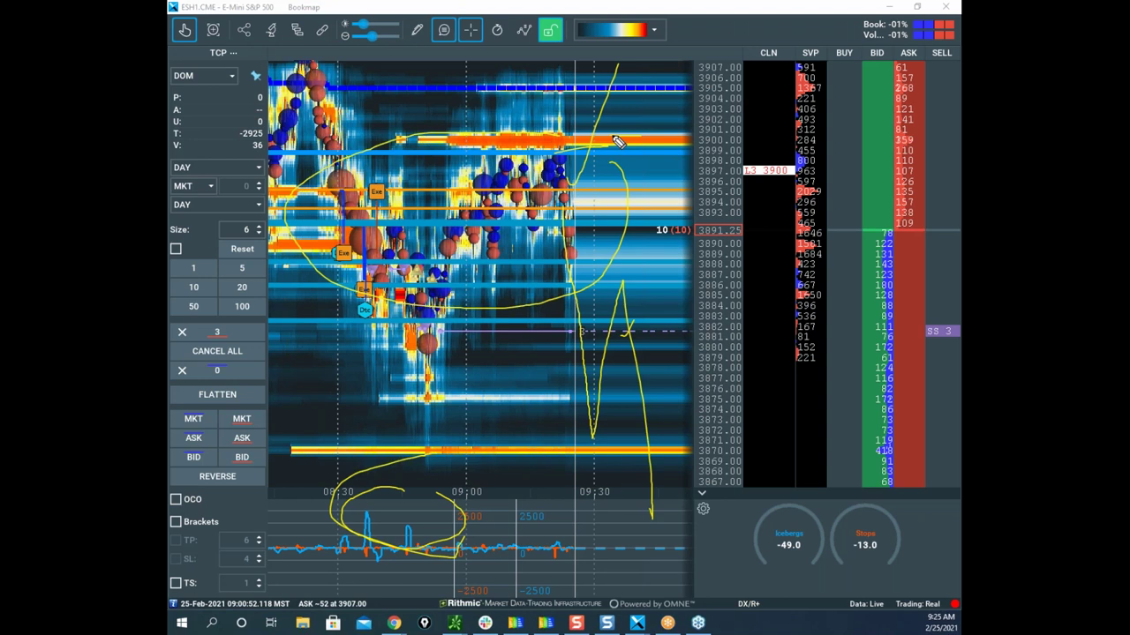
key("Escape")
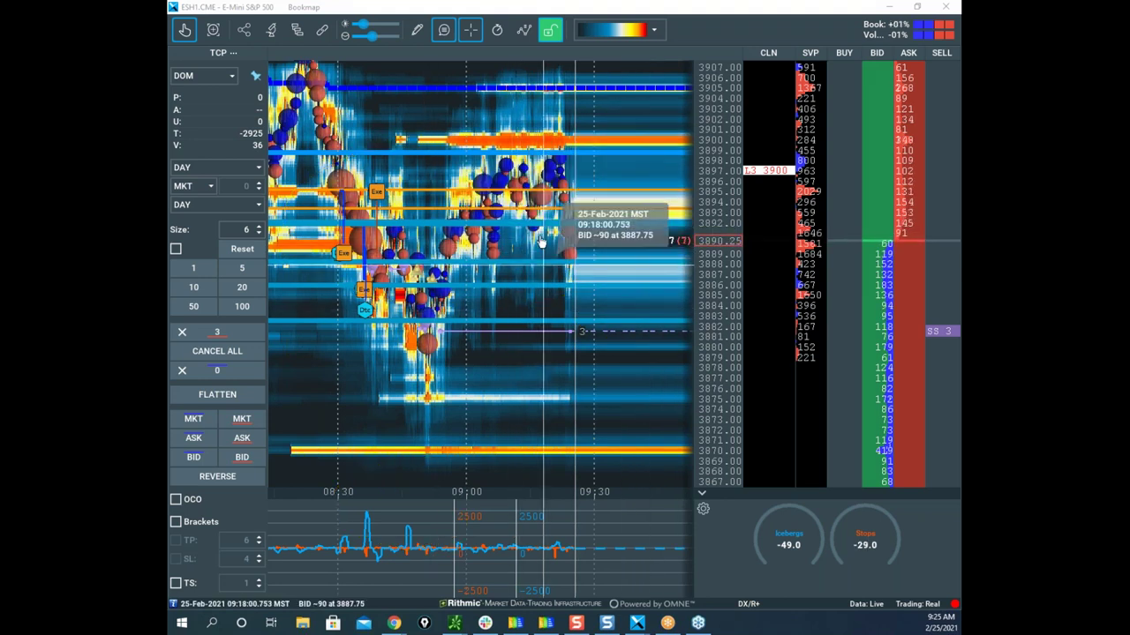
Circle the 3-contract sell stop and the T value, sketch a price decline beneath the stop with an arrow, and clear the marks
left_click_drag(599, 228, 581, 191)
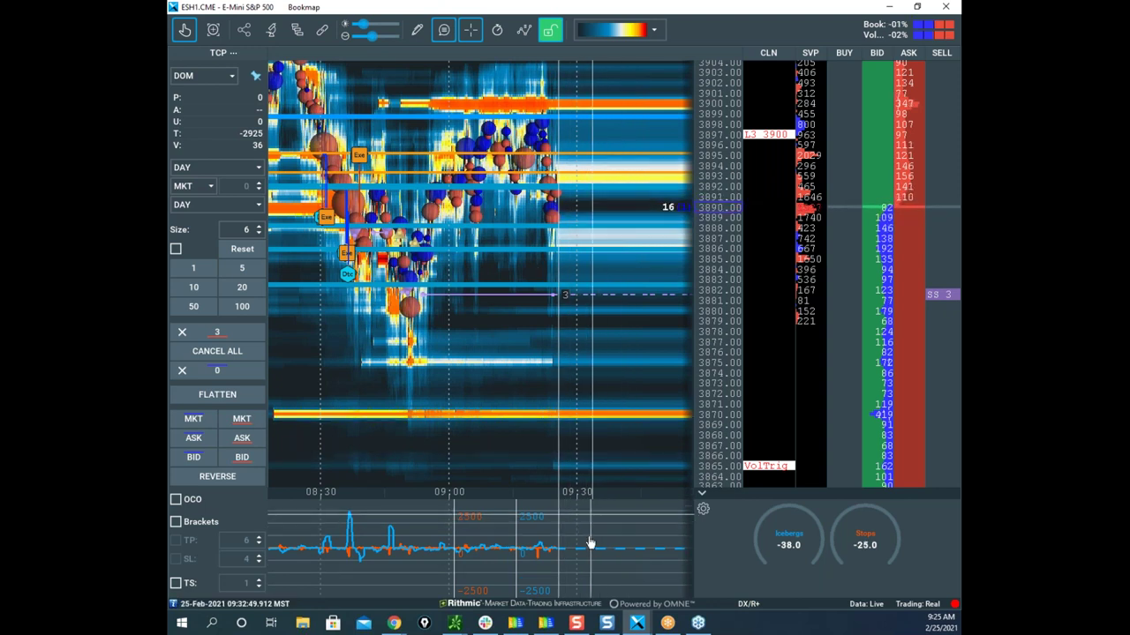
left_click_drag(607, 556, 569, 554)
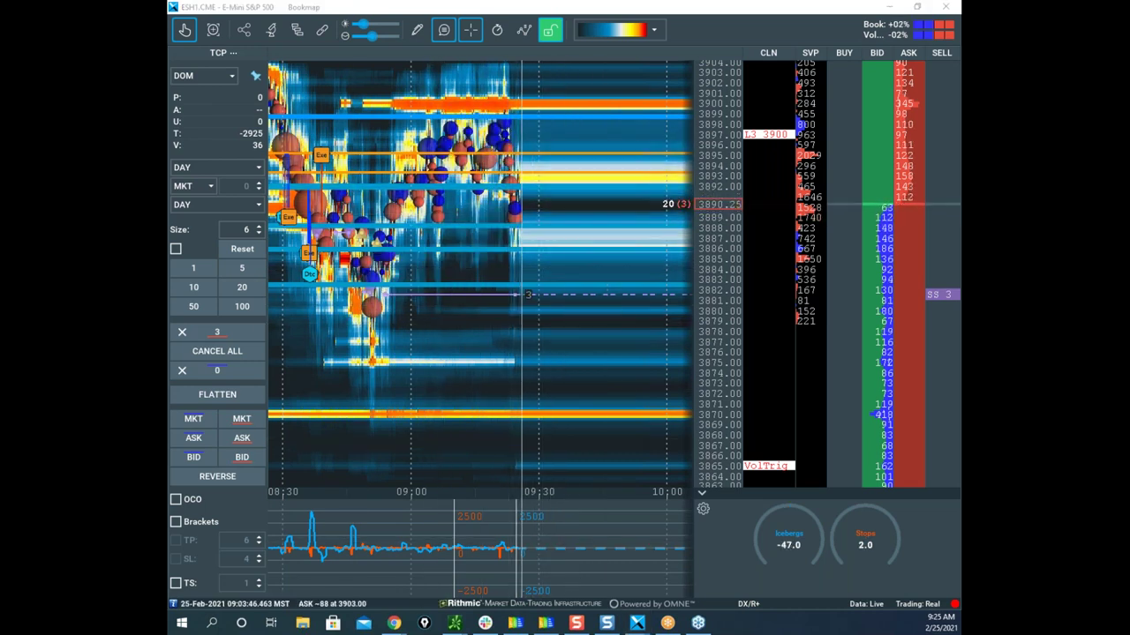
right_click(660, 526)
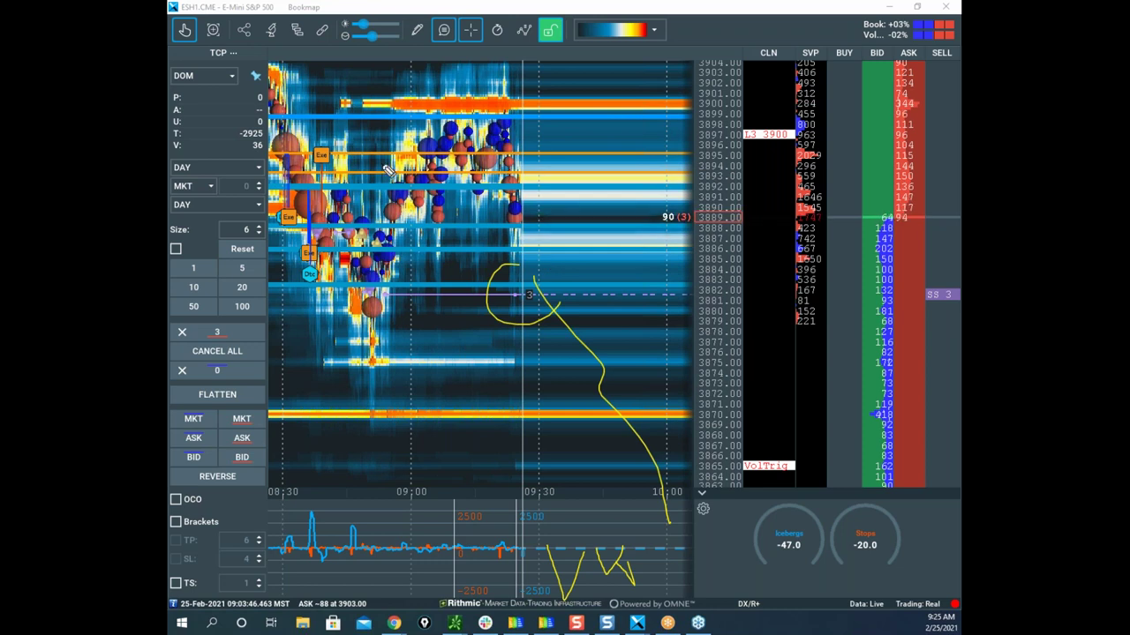
left_click_drag(263, 120, 261, 116)
mouse_move(521, 255)
left_mouse_down()
mouse_move(662, 533)
mouse_move(668, 476)
left_mouse_up()
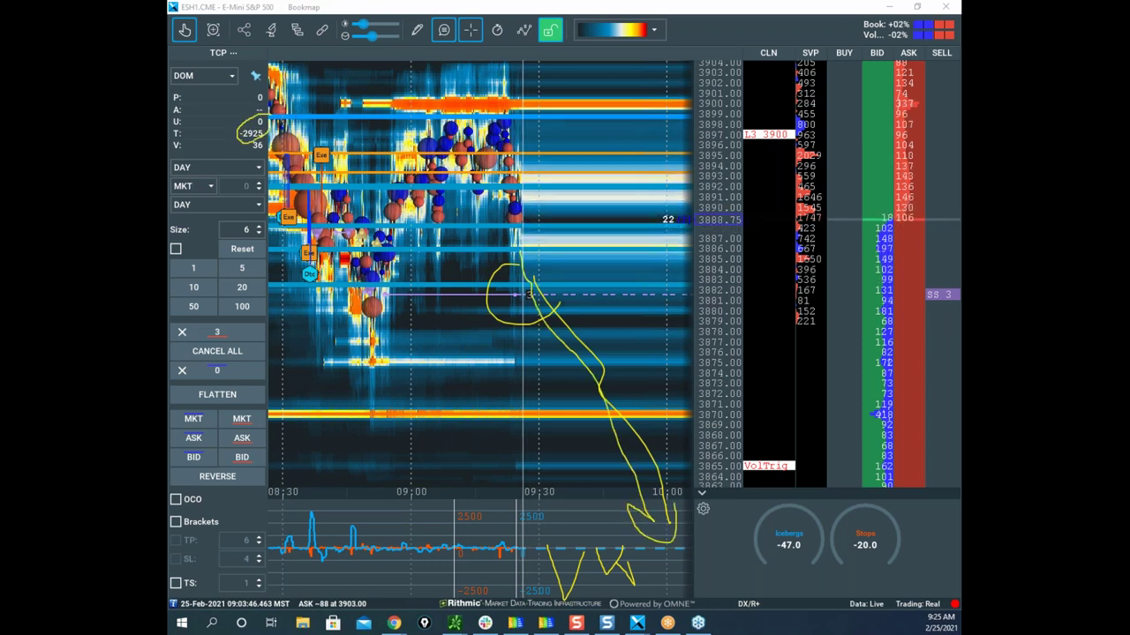
key("Escape")
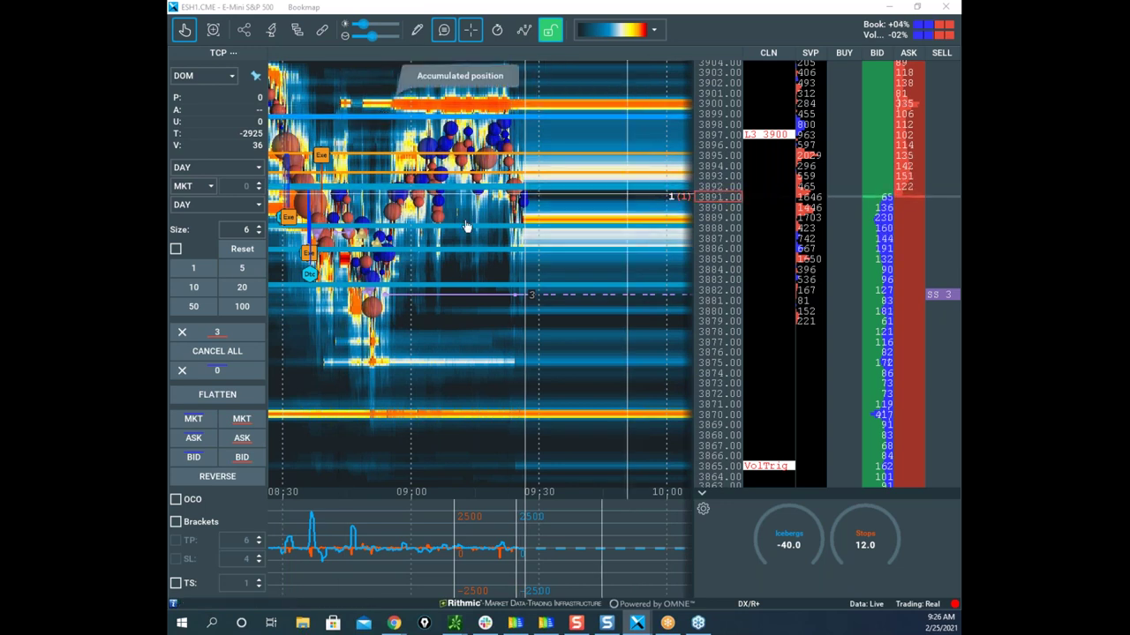
Bring up the thinkorswim /ES hourly chart, maximize it, and reframe it with empty space after the latest candle
scroll(598, 357, "up", 3)
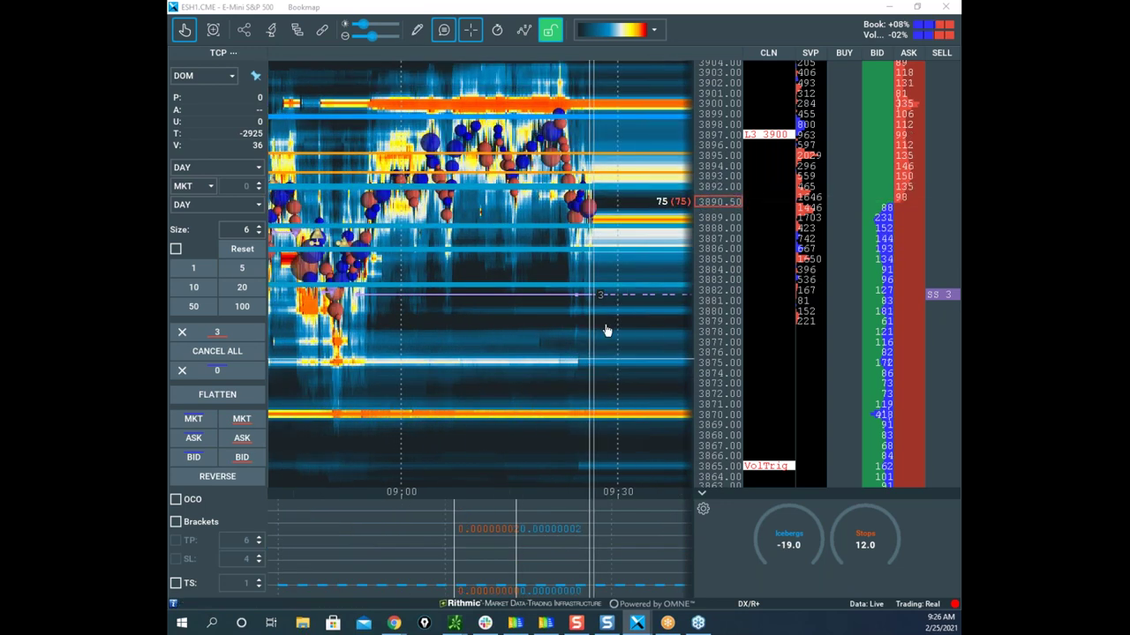
scroll(607, 330, "down", 2)
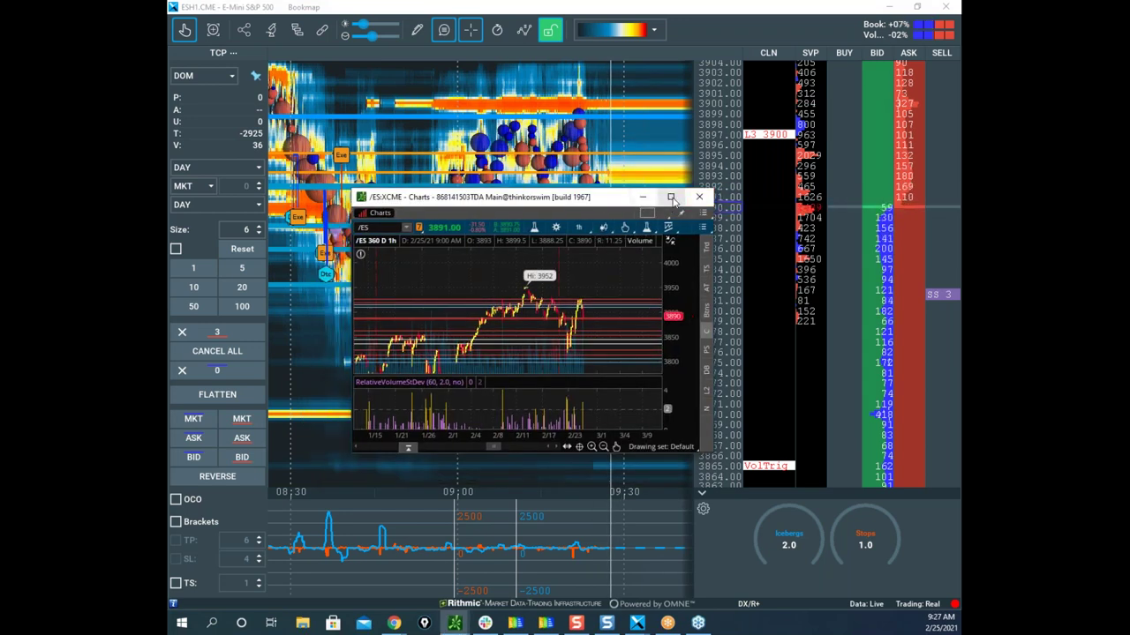
left_click(672, 197)
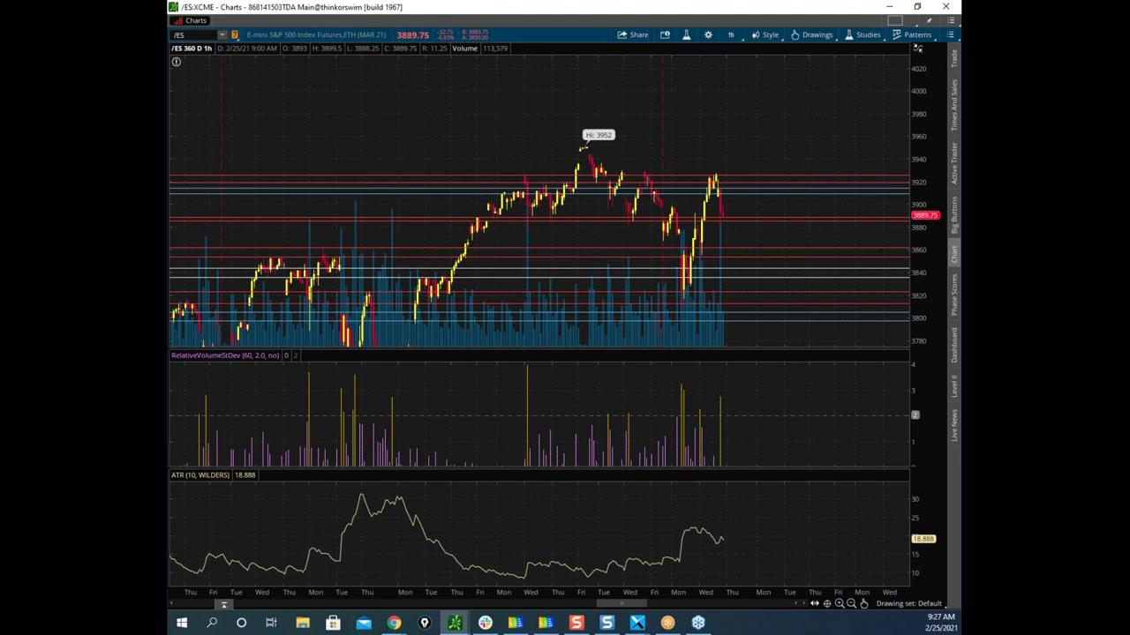
left_click_drag(919, 111, 916, 159)
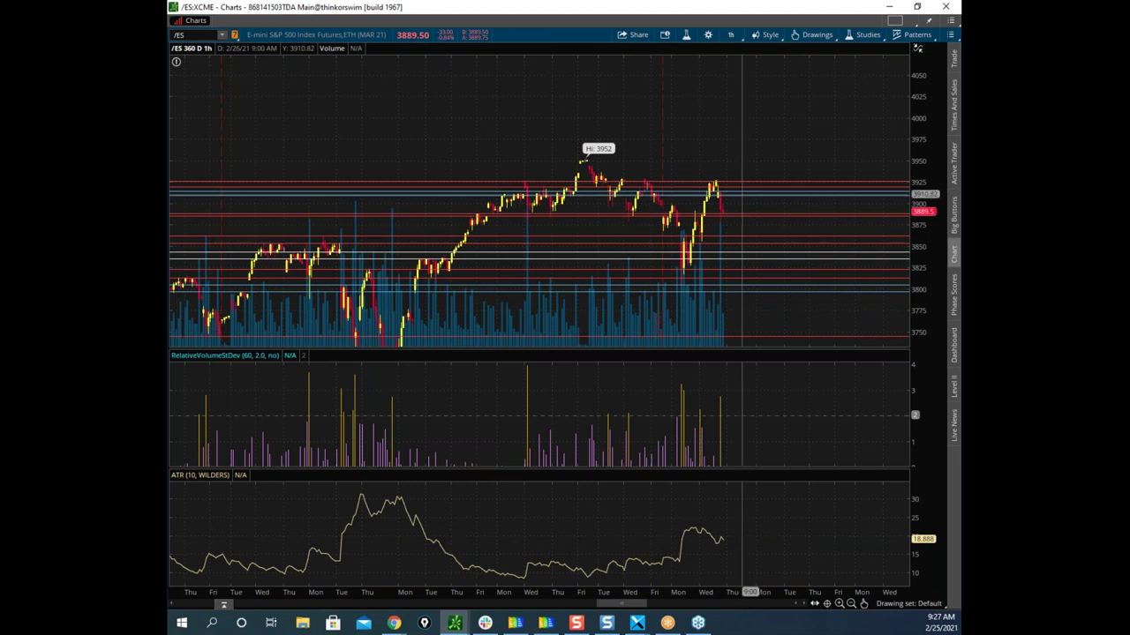
left_click_drag(922, 159, 922, 111)
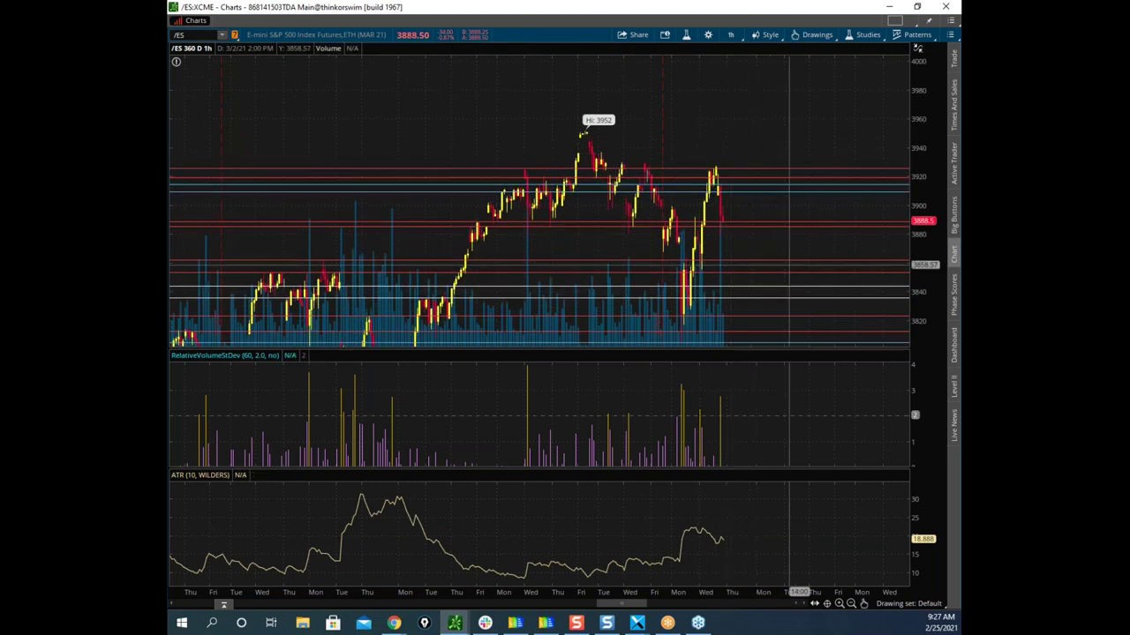
left_click_drag(768, 597, 601, 600)
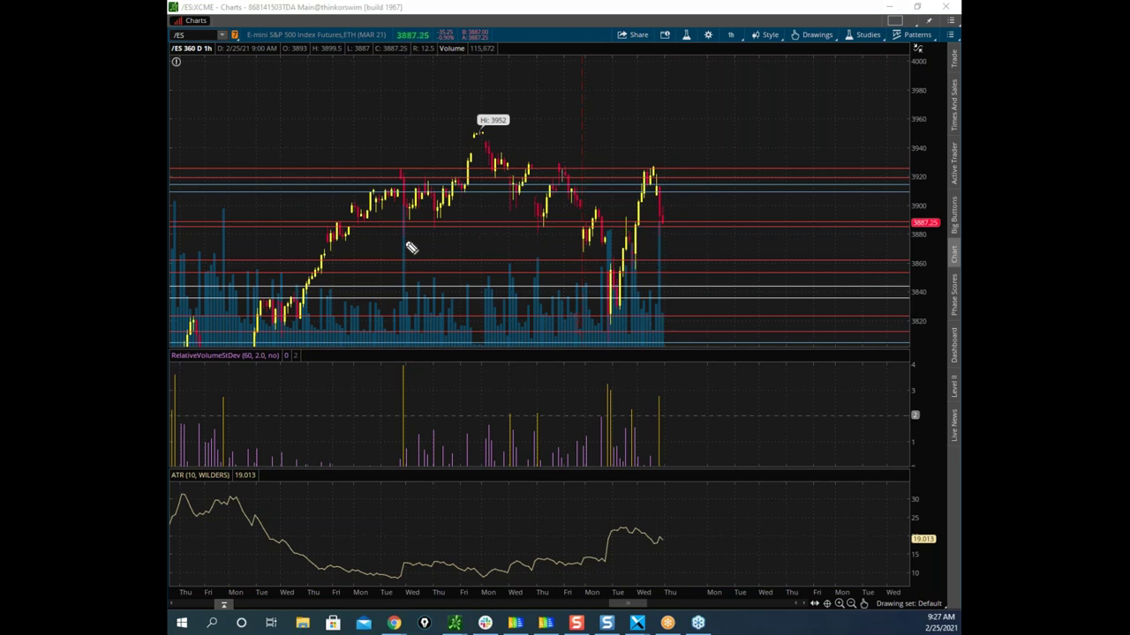
Mark each earlier test of the red lines between 3880 and 3890, sketch a zigzag around them, and clear the marks
left_click_drag(420, 250, 443, 227)
left_click_drag(517, 249, 530, 232)
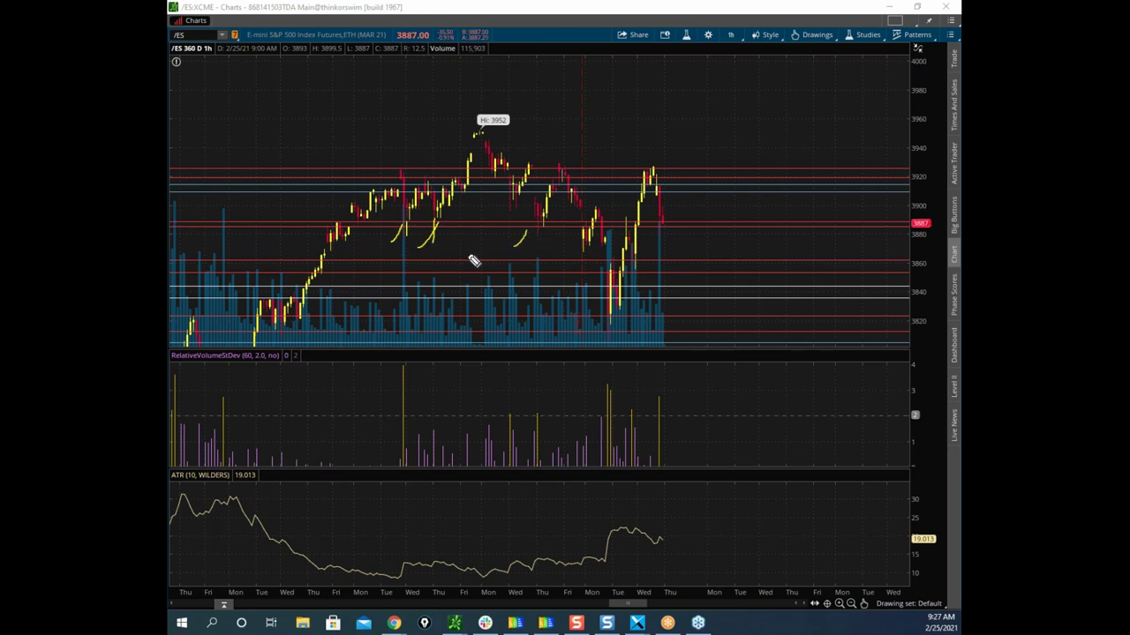
left_click_drag(535, 249, 548, 218)
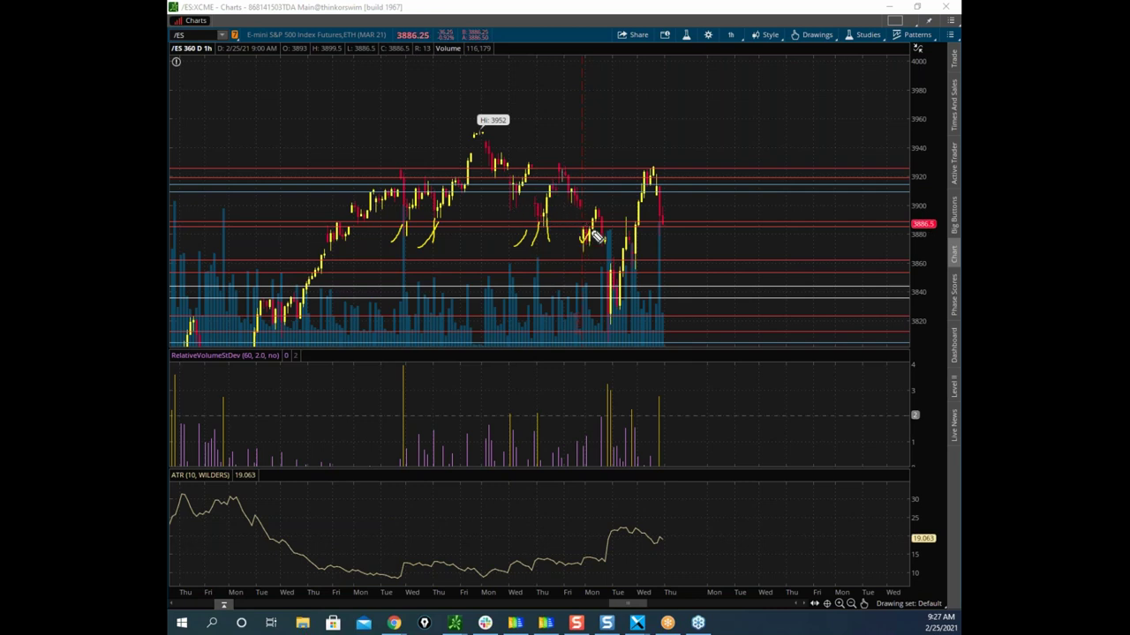
mouse_move(604, 228)
left_mouse_down()
mouse_move(606, 254)
mouse_move(627, 250)
left_mouse_up()
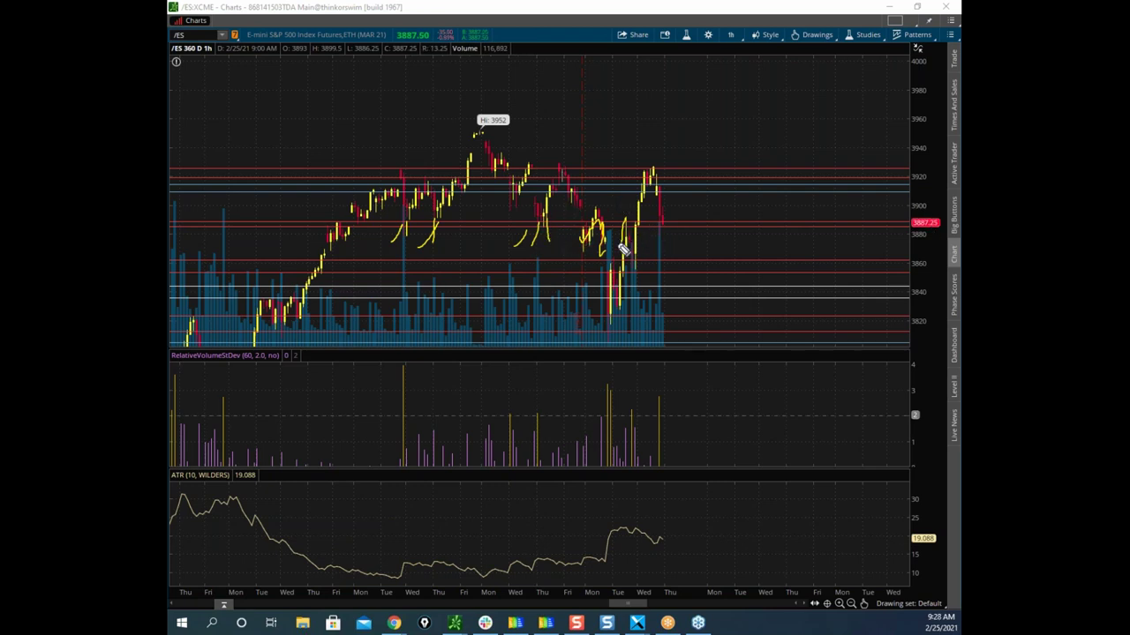
left_click_drag(660, 246, 664, 237)
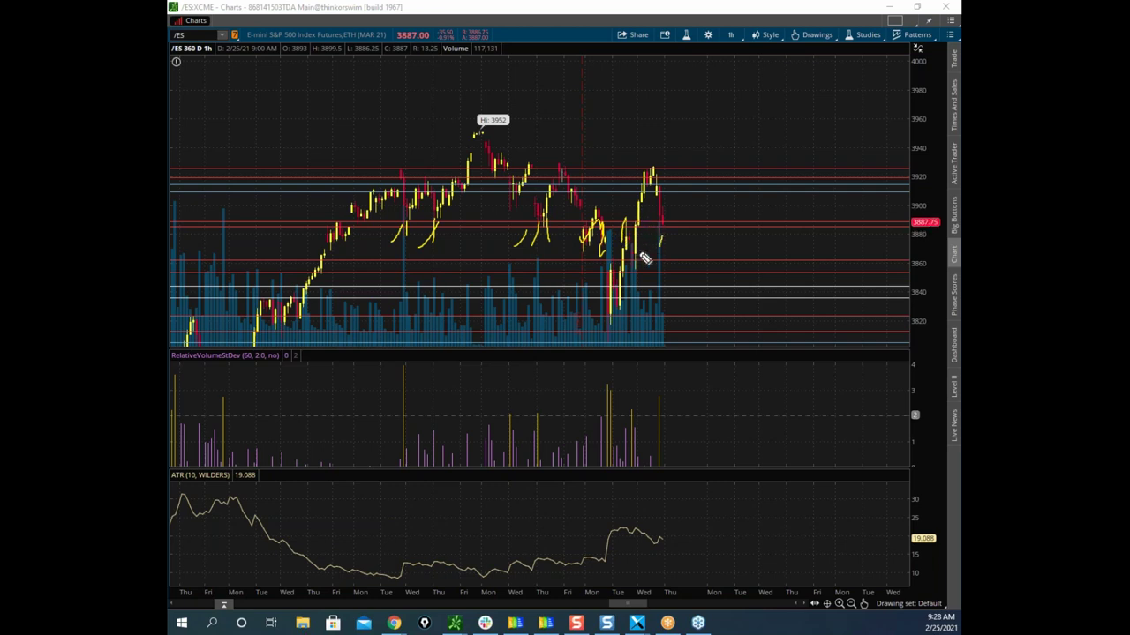
mouse_move(622, 254)
left_mouse_down()
mouse_move(706, 197)
mouse_move(729, 242)
mouse_move(781, 262)
left_mouse_up()
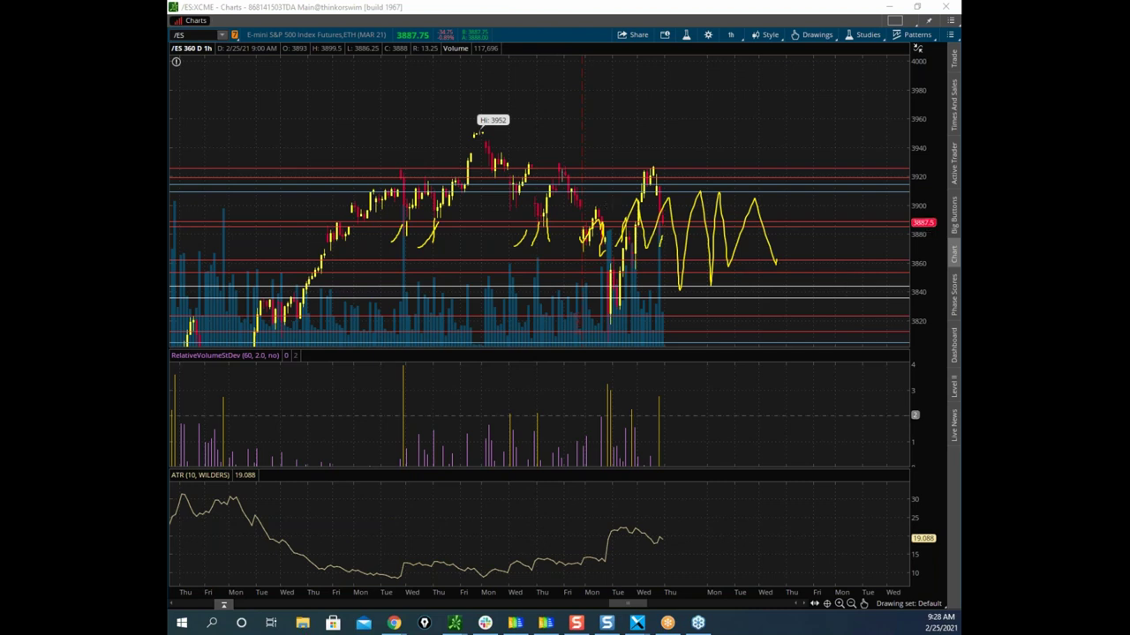
key("Escape")
Switch back to Bookmap and sketch a swing from about 3899 down to 3862, up above 3905, and back down toward 3865
left_click(615, 11)
left_click_drag(618, 12, 578, 0)
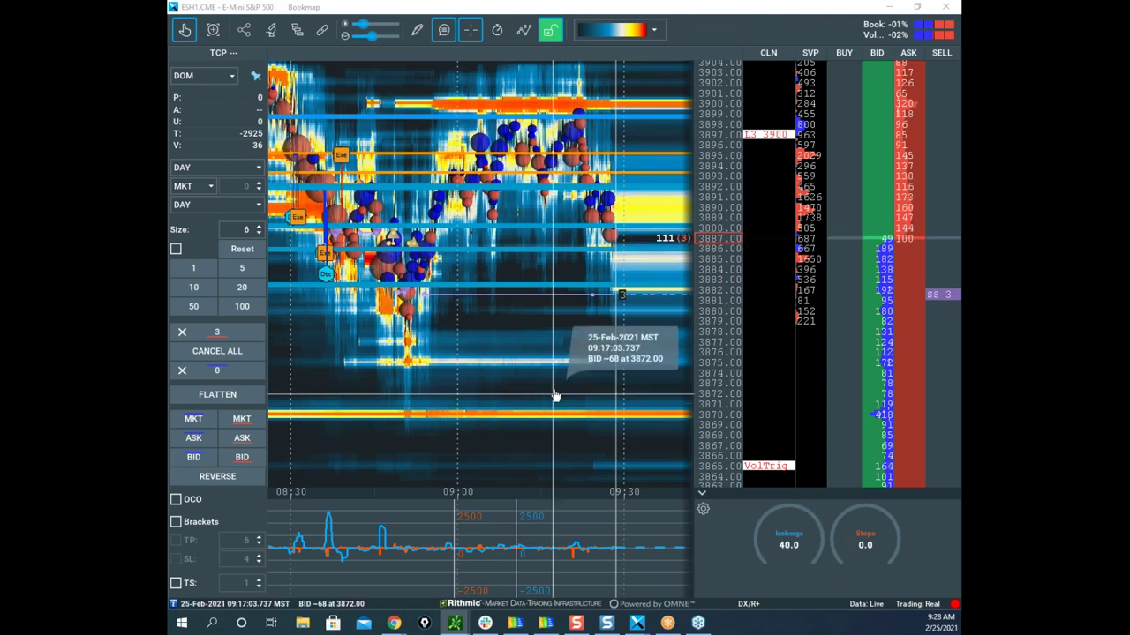
left_click(716, 266)
scroll(715, 267, "down", 1)
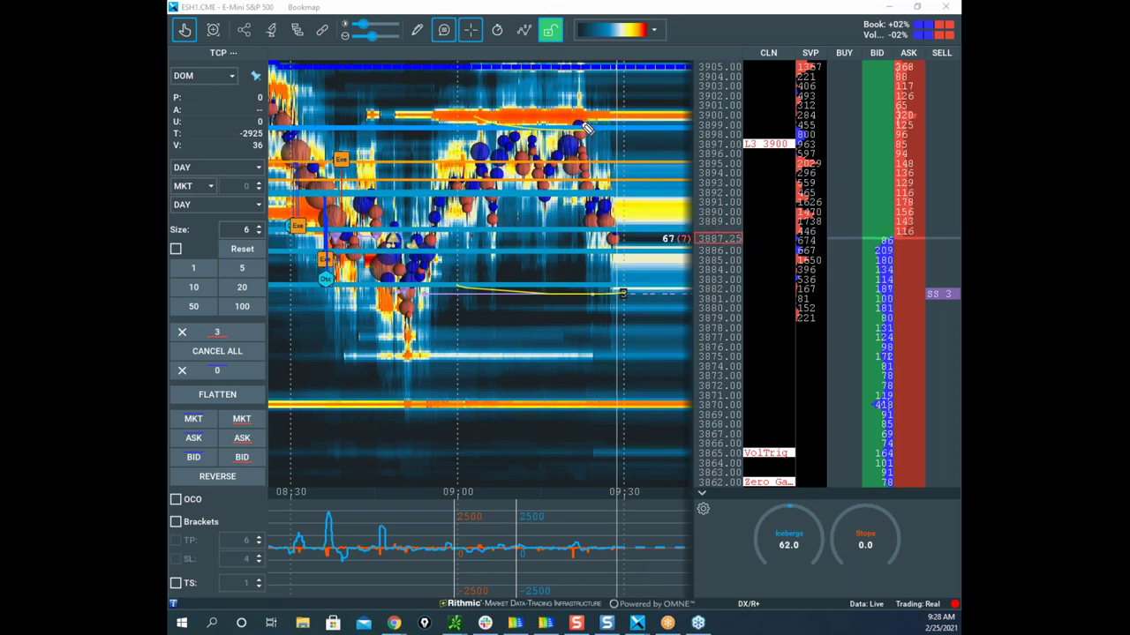
mouse_move(616, 245)
left_mouse_down()
mouse_move(626, 433)
mouse_move(645, 444)
mouse_move(700, 30)
mouse_move(715, 7)
mouse_move(747, 171)
mouse_move(774, 462)
left_mouse_up()
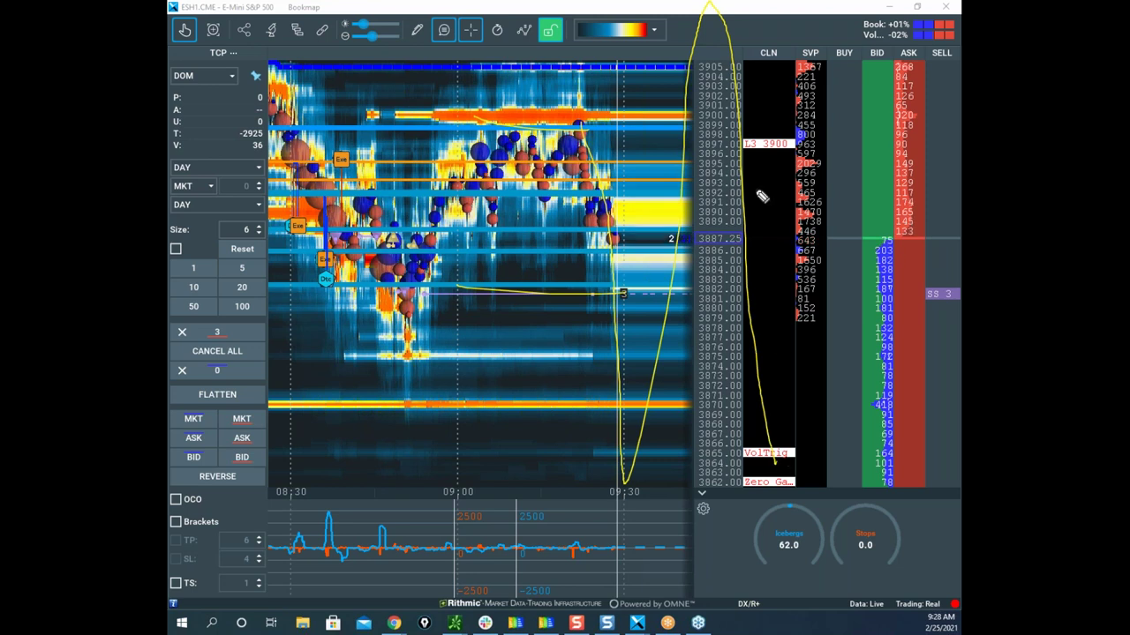